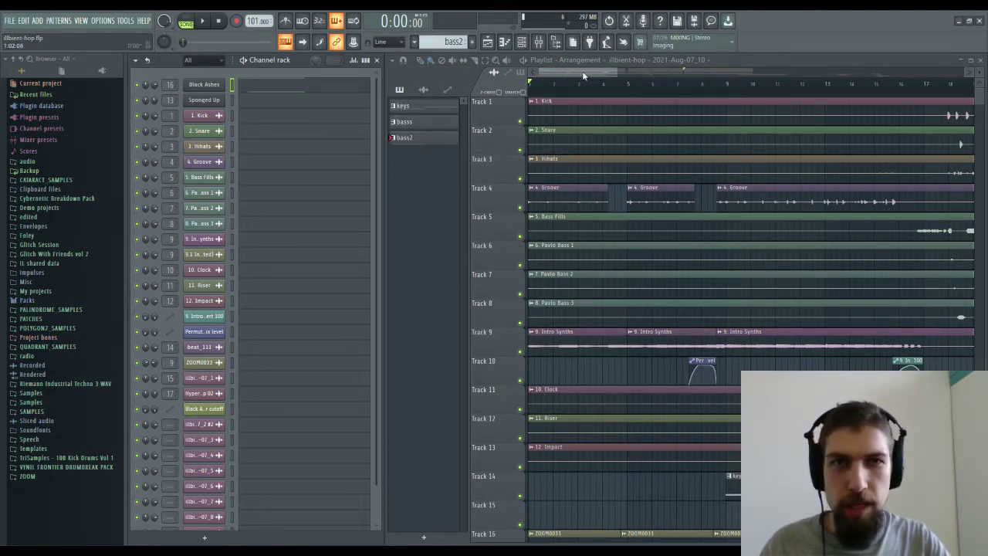
# Look over the whole arrangement and mark out the section from bar 34 to bar 50, then clear that selection.
pyautogui.scroll(-5, 583, 90)
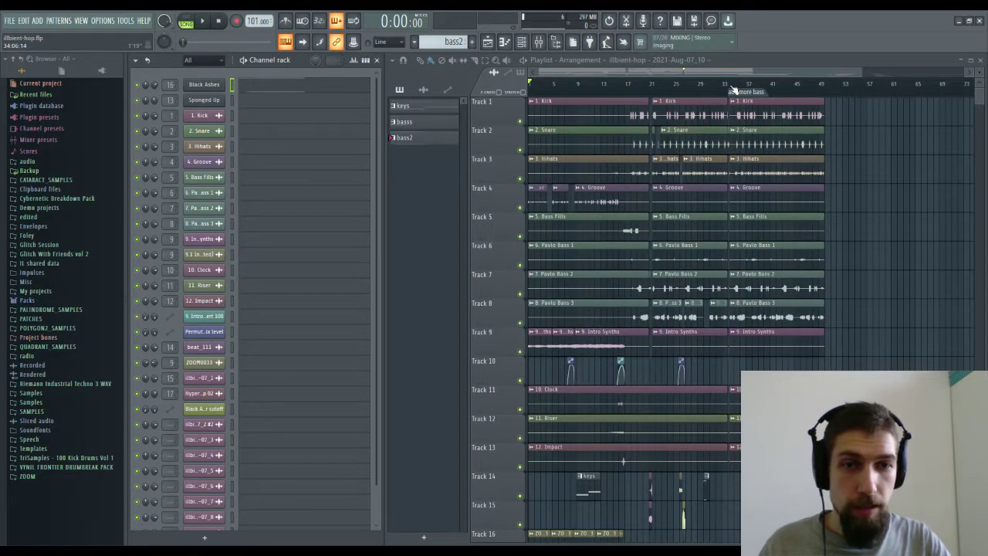
pyautogui.scroll(-2, 733, 90)
pyautogui.scroll(-5, 675, 205)
pyautogui.scroll(5, 664, 177)
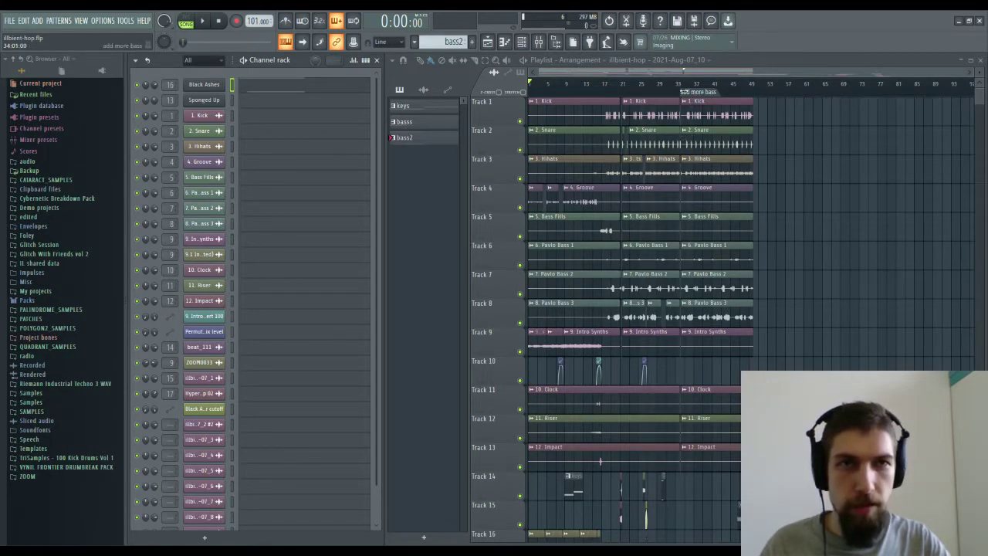
pyautogui.moveTo(682, 90); pyautogui.dragTo(769, 102)
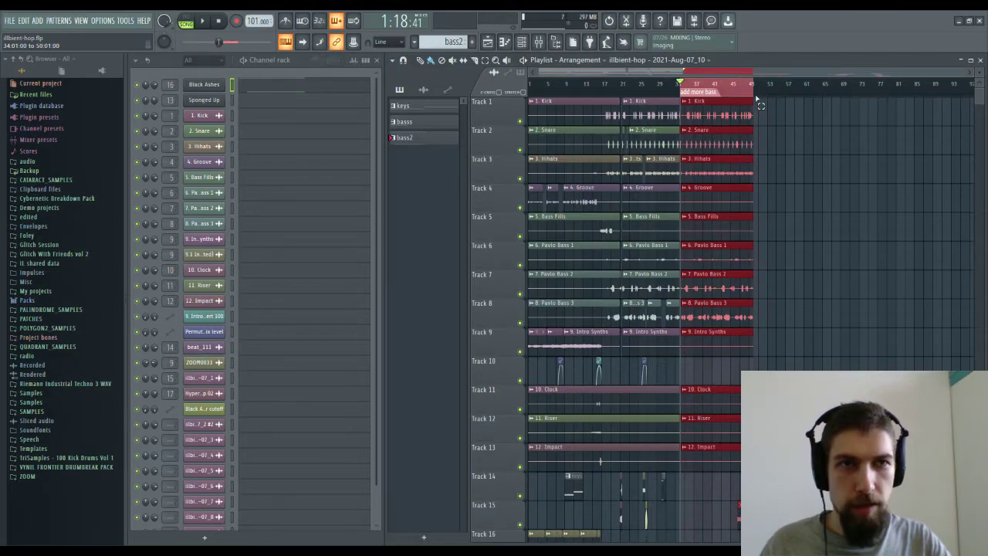
pyautogui.click(684, 90)
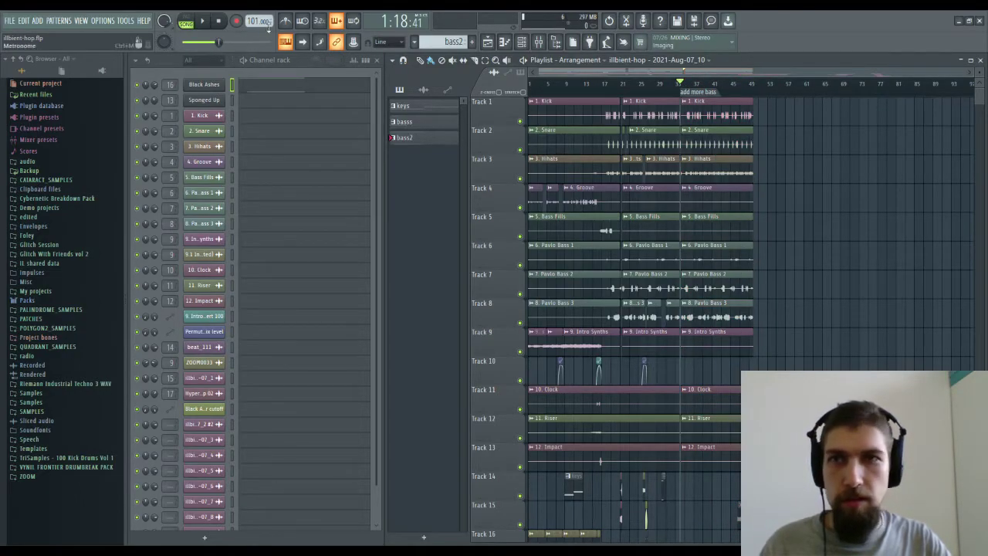
# Play the arrangement from the beginning and follow the intro across its tracks.
pyautogui.click(222, 22)
pyautogui.press('space')
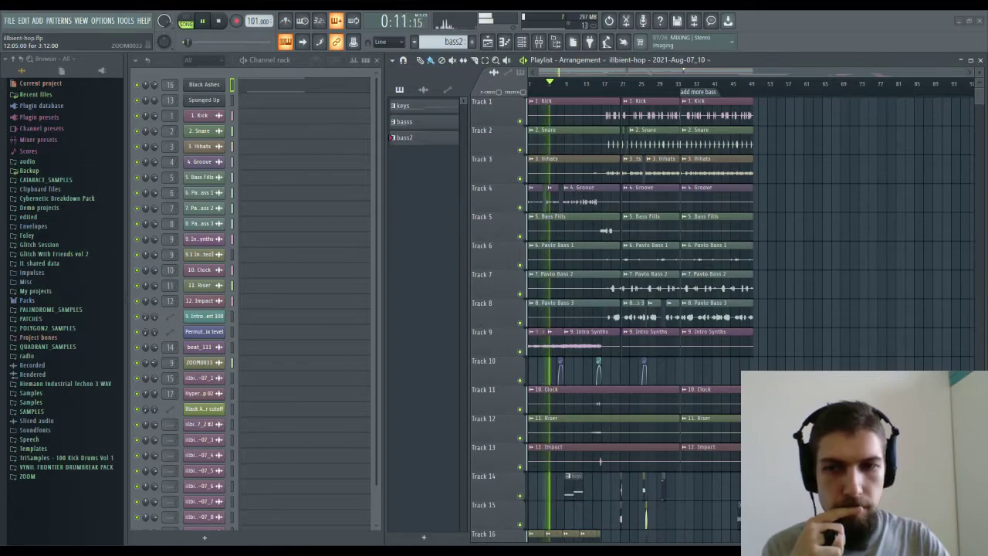
pyautogui.scroll(3, 614, 373)
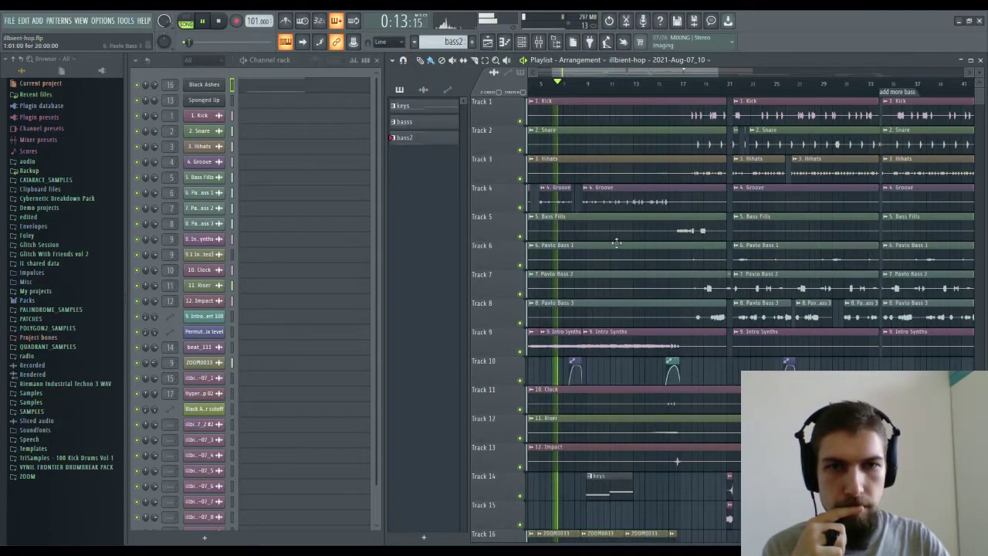
pyautogui.moveTo(614, 374); pyautogui.dragTo(721, 311)
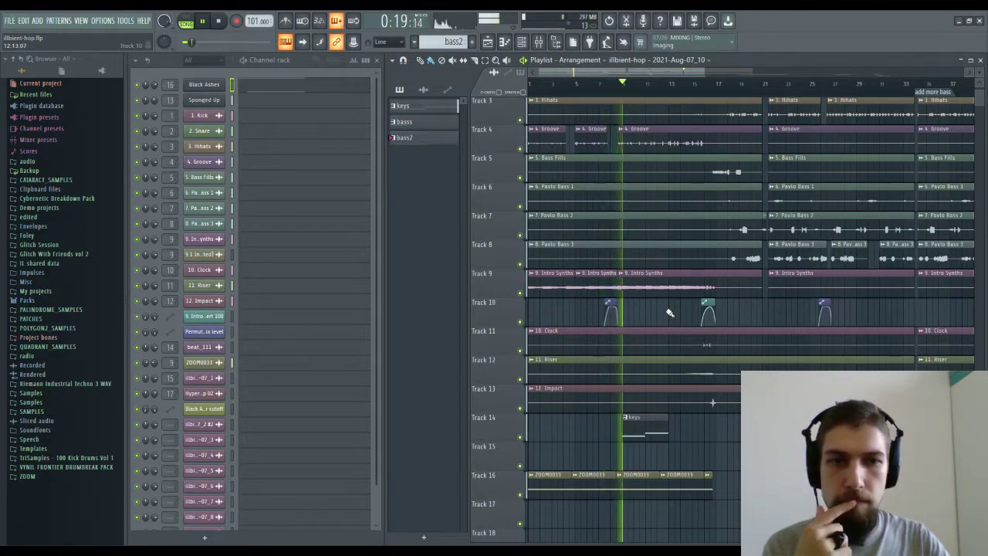
pyautogui.moveTo(666, 310); pyautogui.dragTo(591, 354)
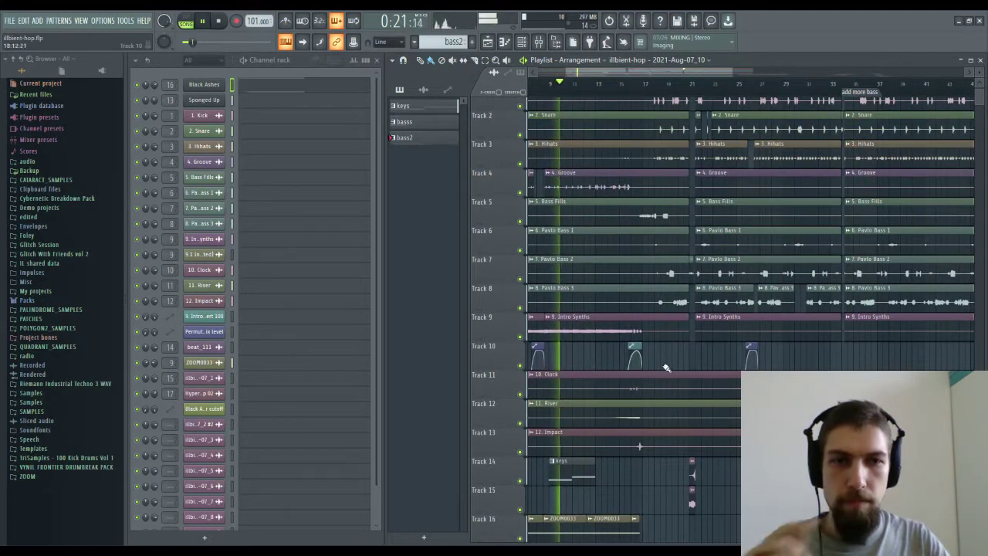
# Inspect the Sponged Up notes of the keys pattern in the piano roll and return to the playlist.
pyautogui.click(402, 105)
pyautogui.click(297, 101)
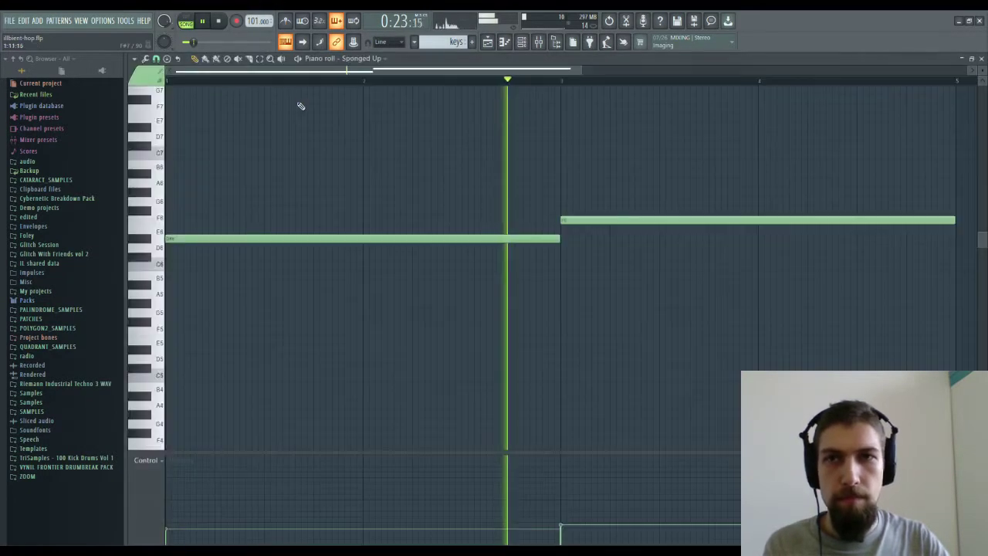
pyautogui.moveTo(674, 286); pyautogui.dragTo(450, 317)
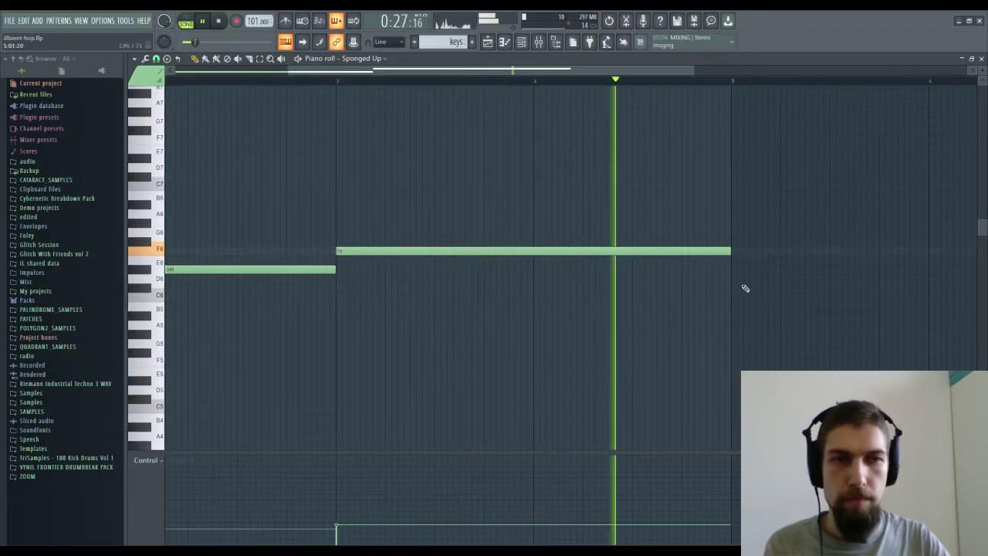
pyautogui.click(981, 60)
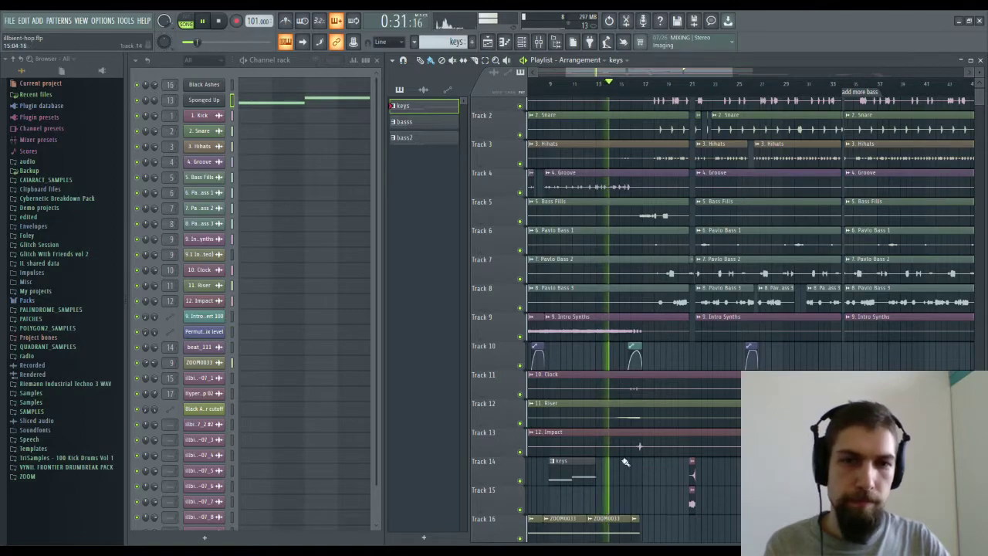
# Listen to the rest of the arrangement past the "add more bass" marker and stop playback.
pyautogui.moveTo(631, 463)
pyautogui.mouseDown()
pyautogui.moveTo(621, 434)
pyautogui.moveTo(627, 448)
pyautogui.mouseUp()
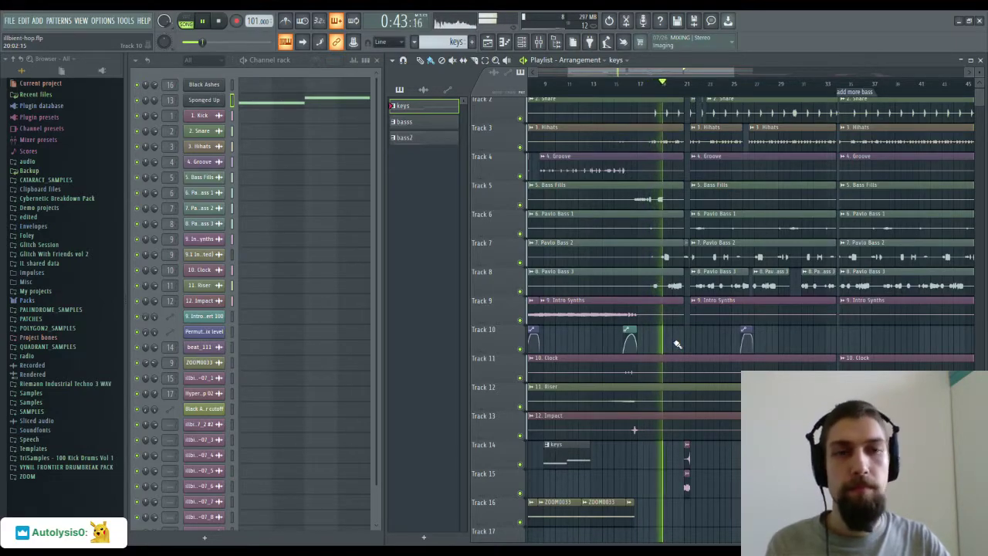
pyautogui.scroll(1, 682, 339)
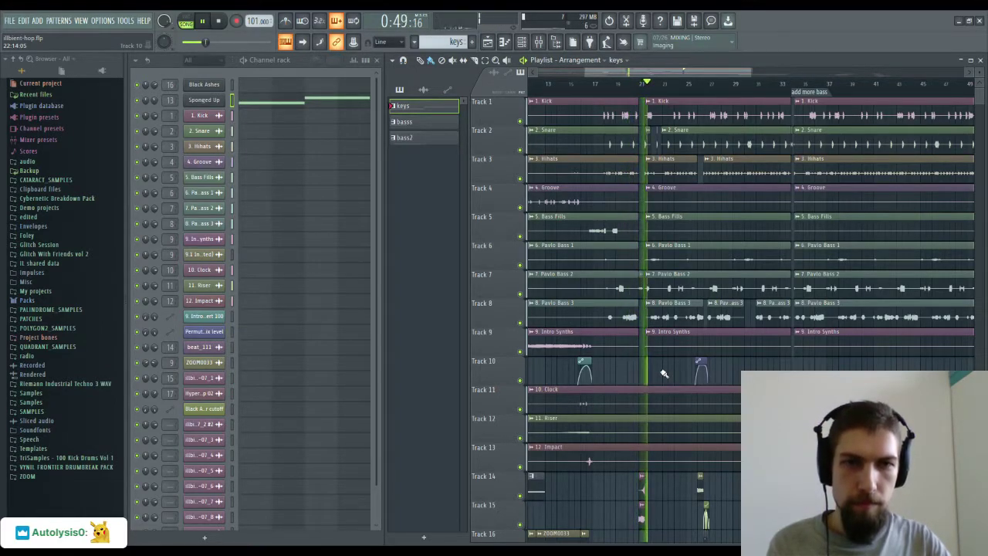
pyautogui.moveTo(673, 371); pyautogui.dragTo(644, 371)
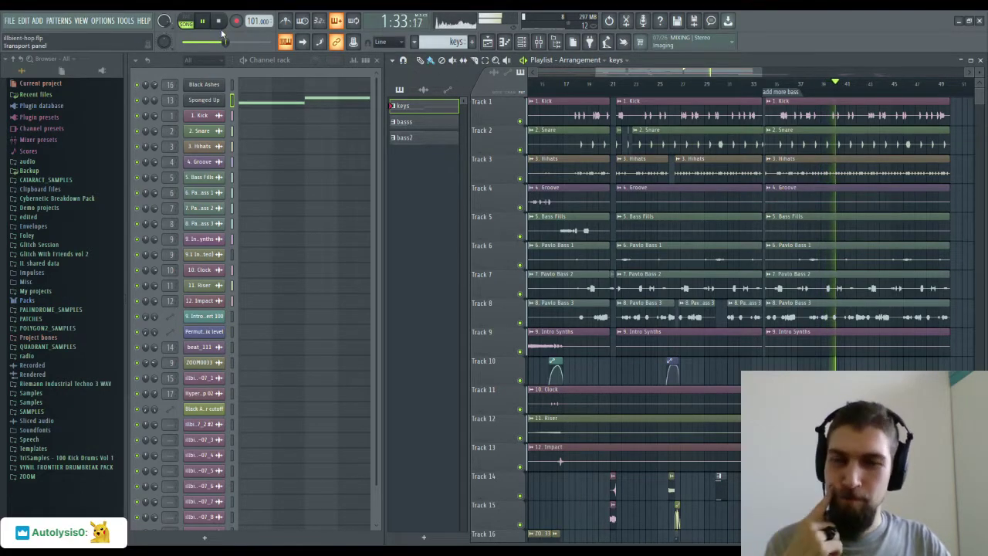
pyautogui.press('space')
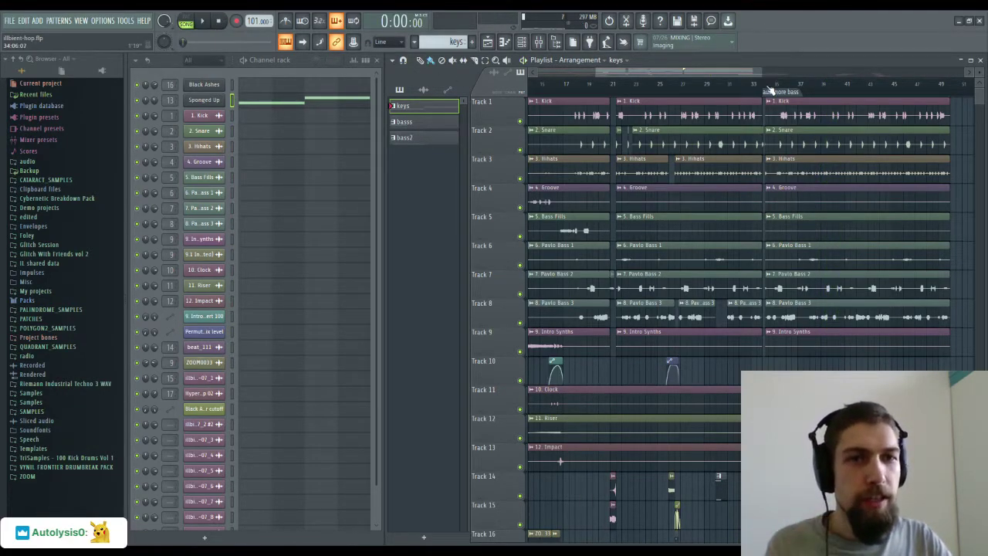
# Set the playhead to the "add more bass" marker at bar 34 and examine the gap between the clips there.
pyautogui.scroll(5, 769, 90)
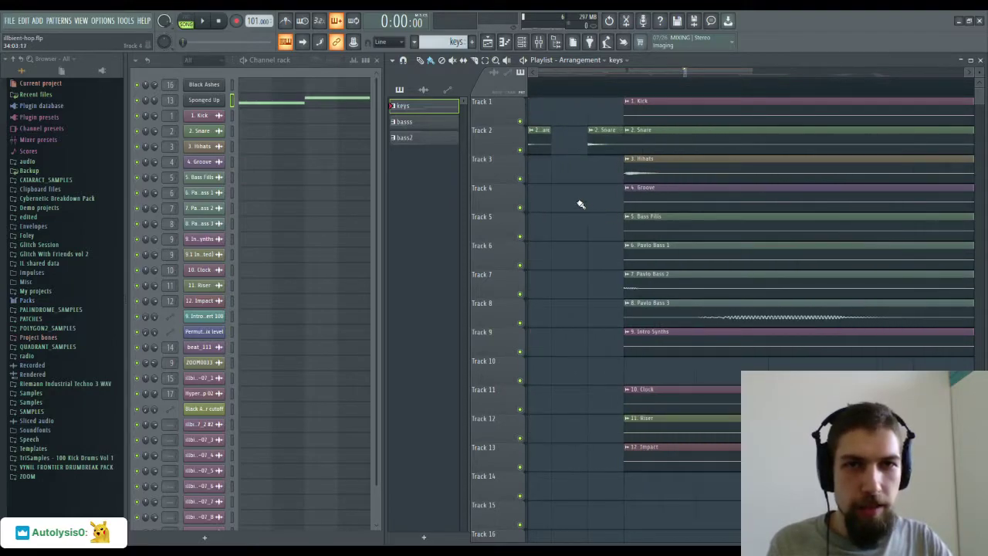
pyautogui.hscroll(5, 812, 298)
pyautogui.click(733, 92)
pyautogui.press('space')
pyautogui.press('space')
pyautogui.scroll(-5, 797, 92)
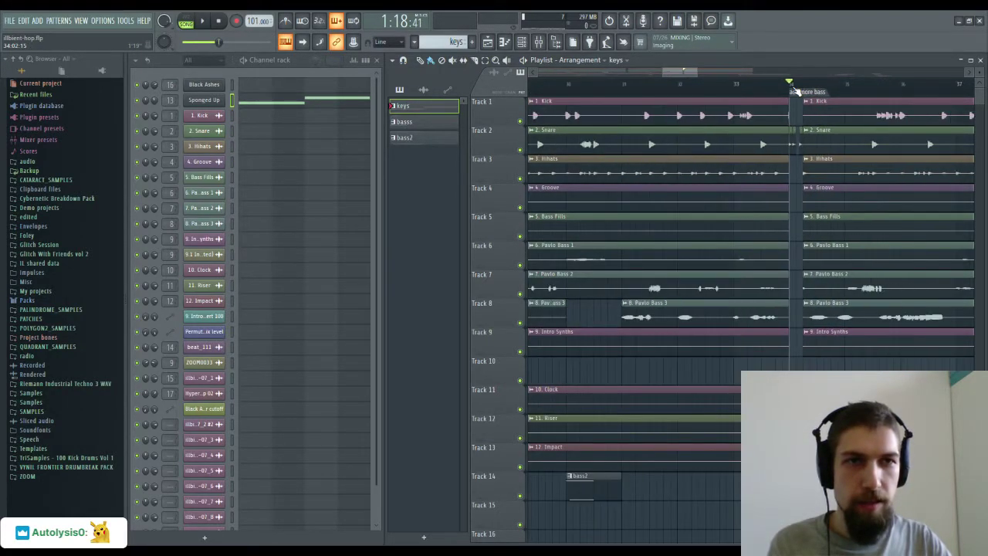
pyautogui.hscroll(3, 847, 369)
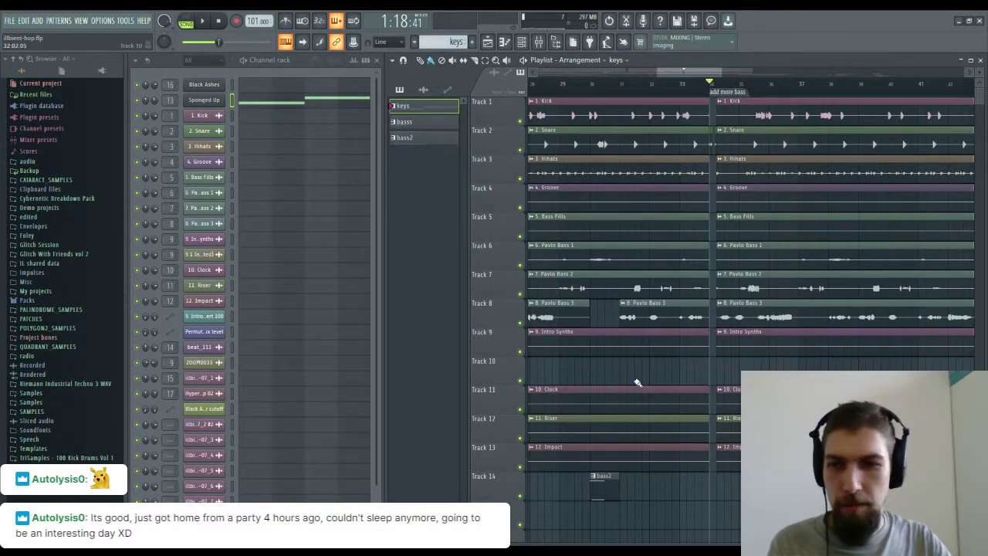
pyautogui.scroll(5, 725, 91)
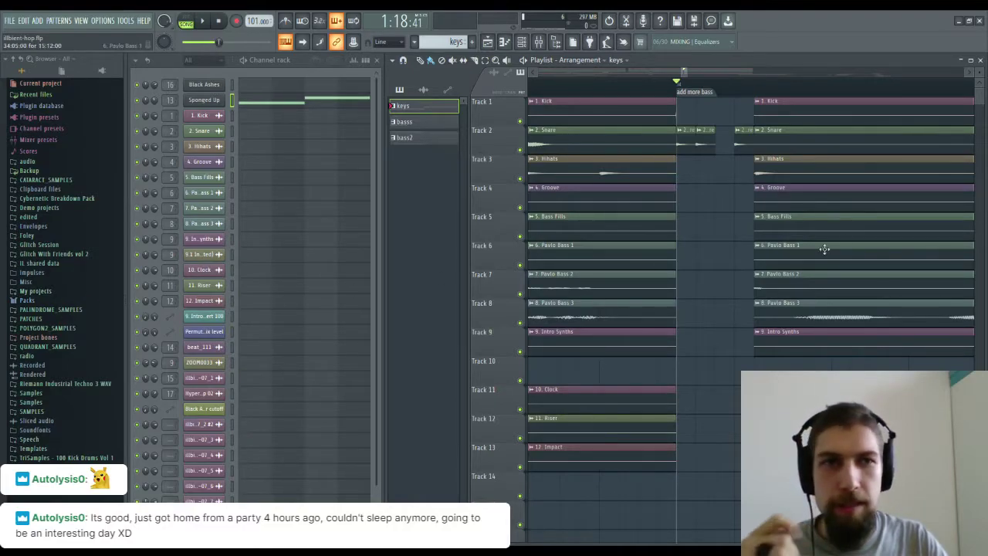
# Audition glitch samples from Glitch With Friends vol 2 and place "Glorkglunk - Glitch 1shot 10" on Track 16 at the bar 34 marker.
pyautogui.click(67, 254)
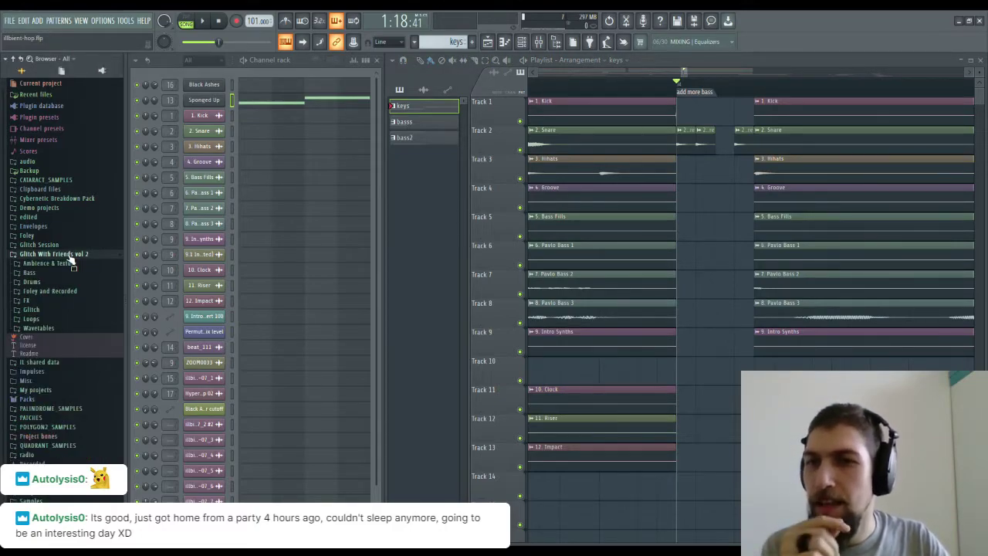
pyautogui.click(49, 311)
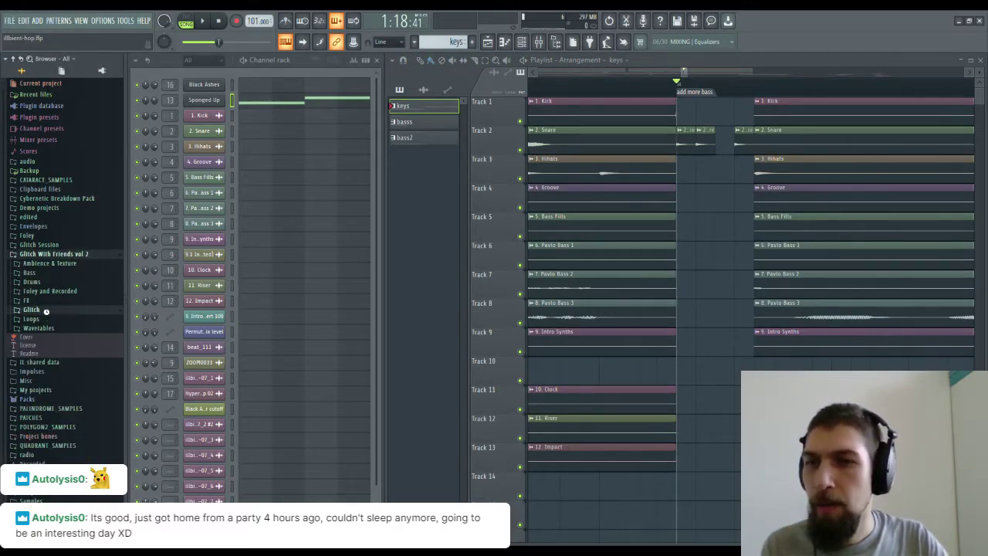
pyautogui.scroll(-4, 58, 307)
pyautogui.click(62, 303)
pyautogui.click(63, 360)
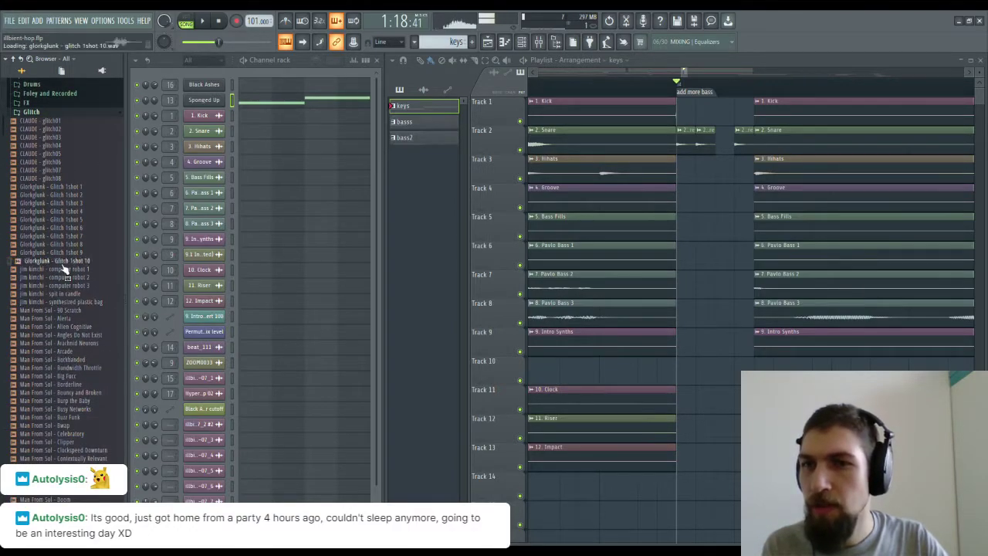
pyautogui.scroll(6, 77, 323)
pyautogui.moveTo(77, 459); pyautogui.dragTo(682, 511)
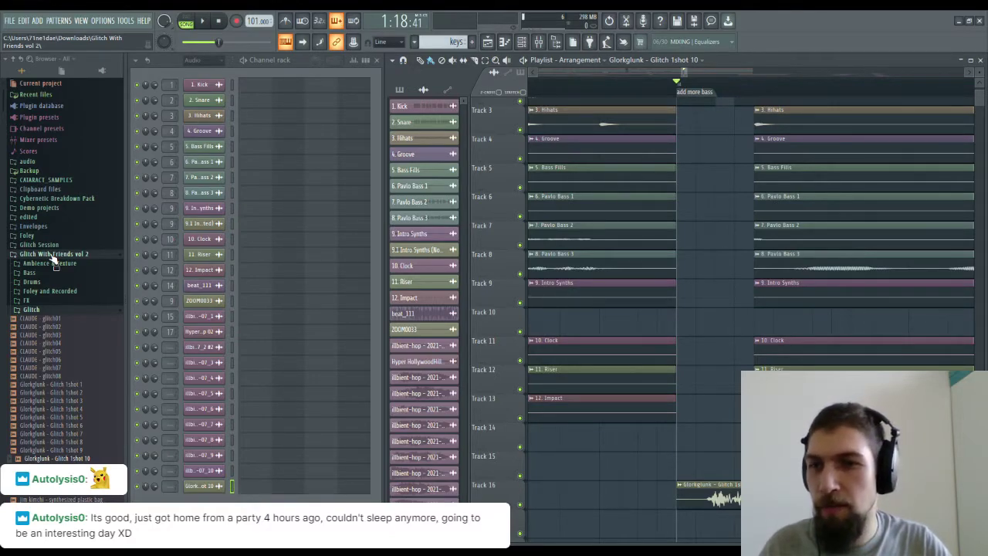
# Reverse the "Glorkglunk - Glitch 1shot 10" sample in its channel settings.
pyautogui.scroll(-5, 66, 291)
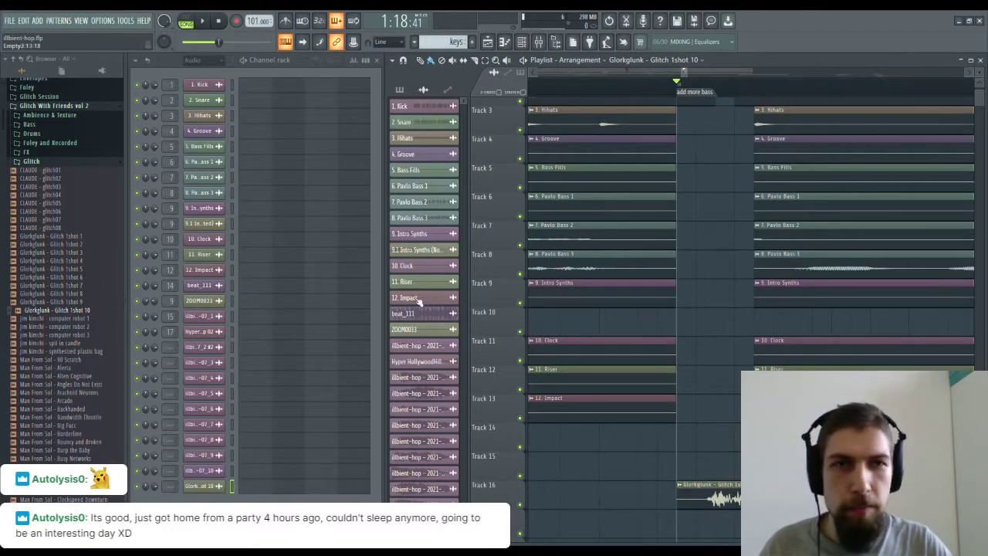
pyautogui.scroll(-1, 706, 303)
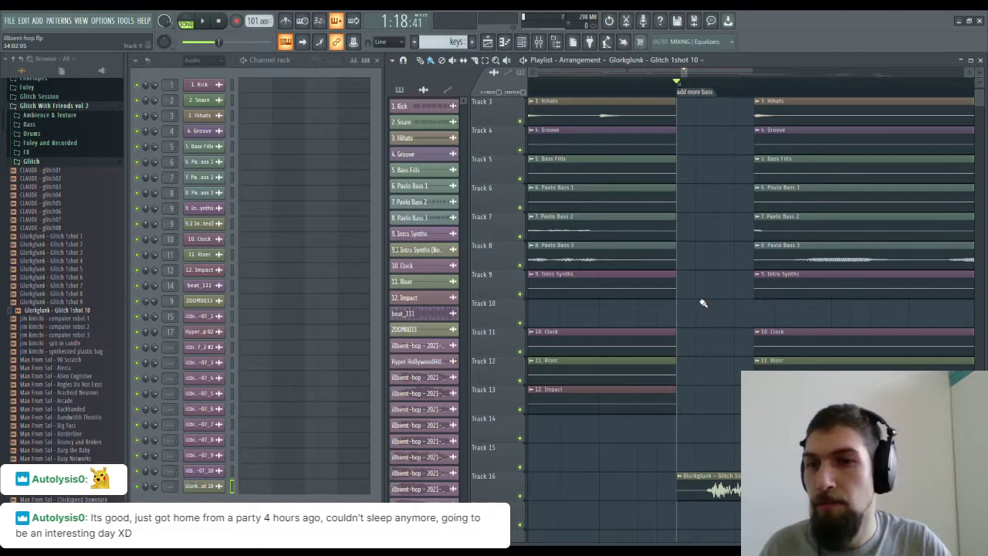
pyautogui.click(203, 486)
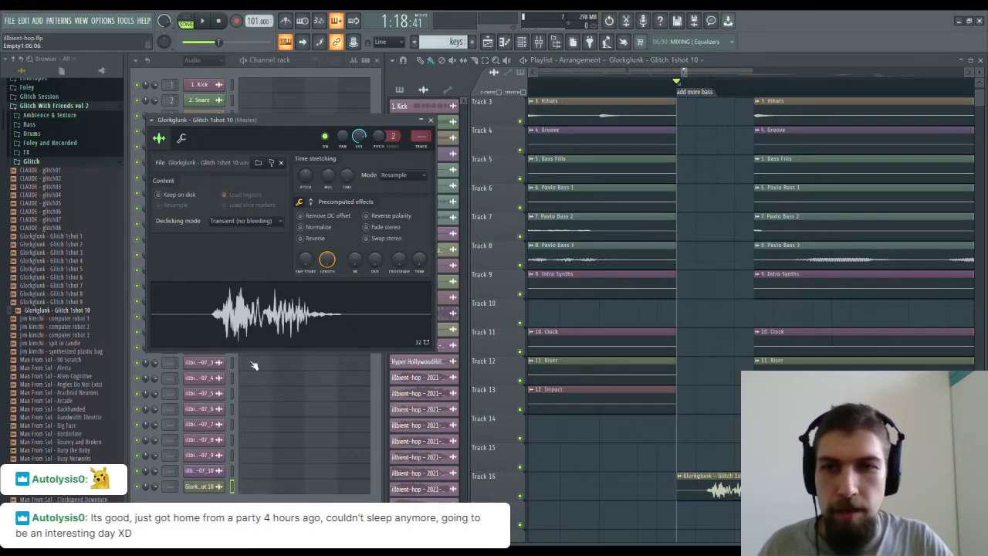
pyautogui.click(322, 241)
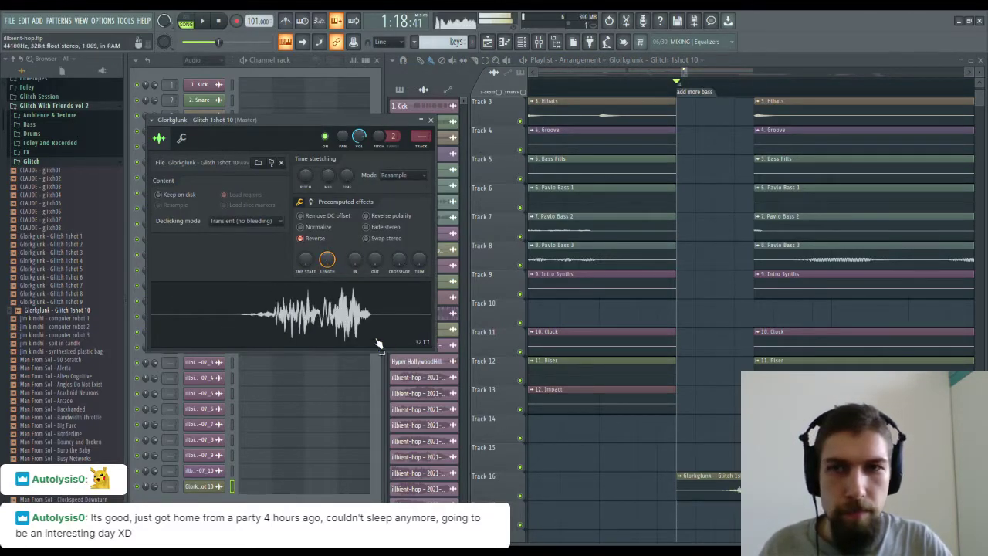
# Shift the glitch clip one step earlier to 33:16:00 and route its channel to mixer track 19.
pyautogui.click(221, 21)
pyautogui.moveTo(753, 493)
pyautogui.mouseDown()
pyautogui.moveTo(718, 492)
pyautogui.moveTo(734, 492)
pyautogui.mouseUp()
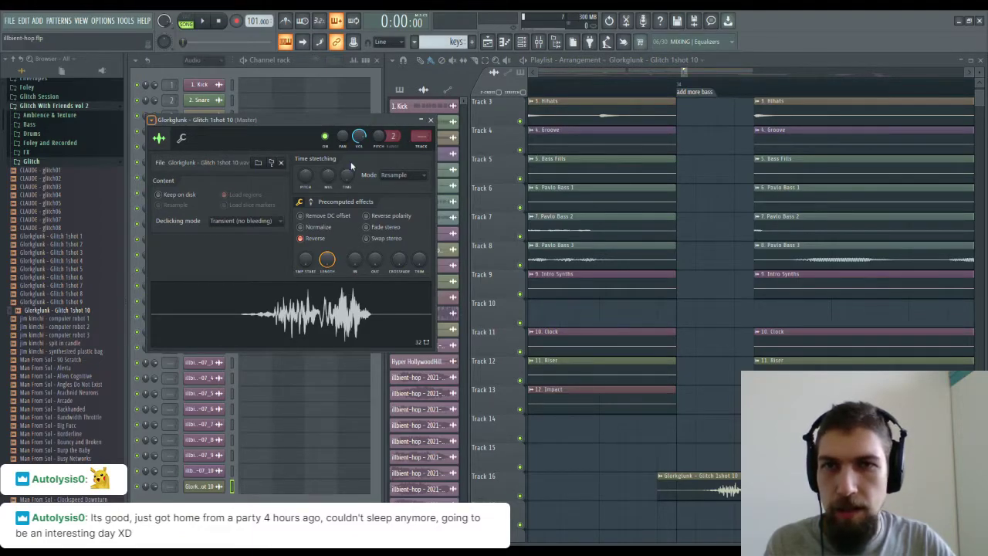
pyautogui.hotkey('ctrl', 'l')
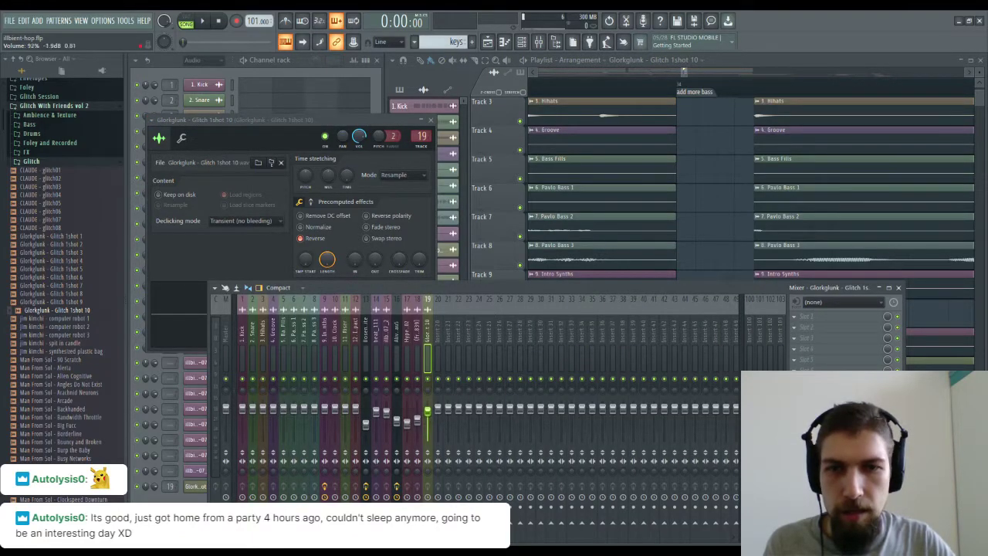
pyautogui.click(898, 287)
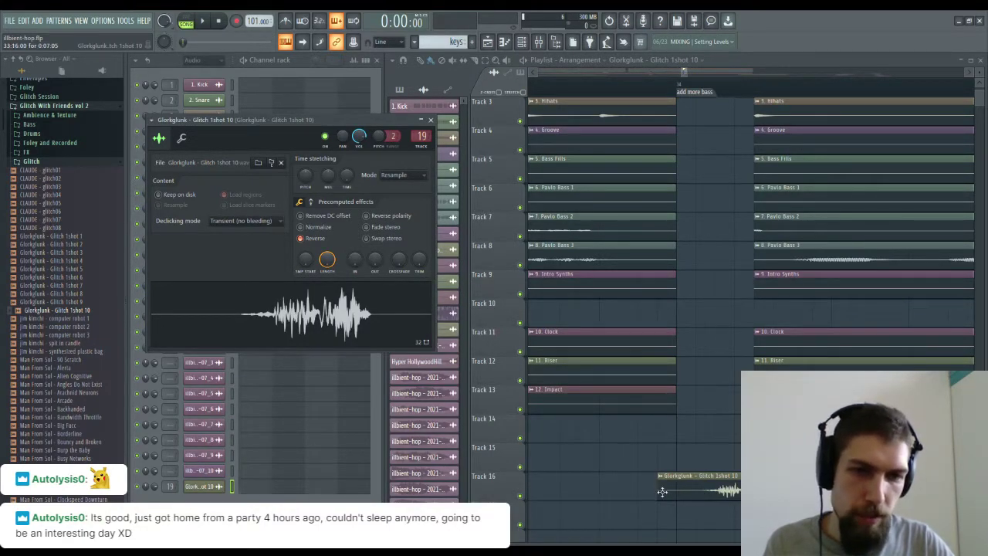
# Shorten the reversed glitch clip from its end, move its start to 34:01:00, and check the transition by playback.
pyautogui.moveTo(795, 488); pyautogui.dragTo(757, 488)
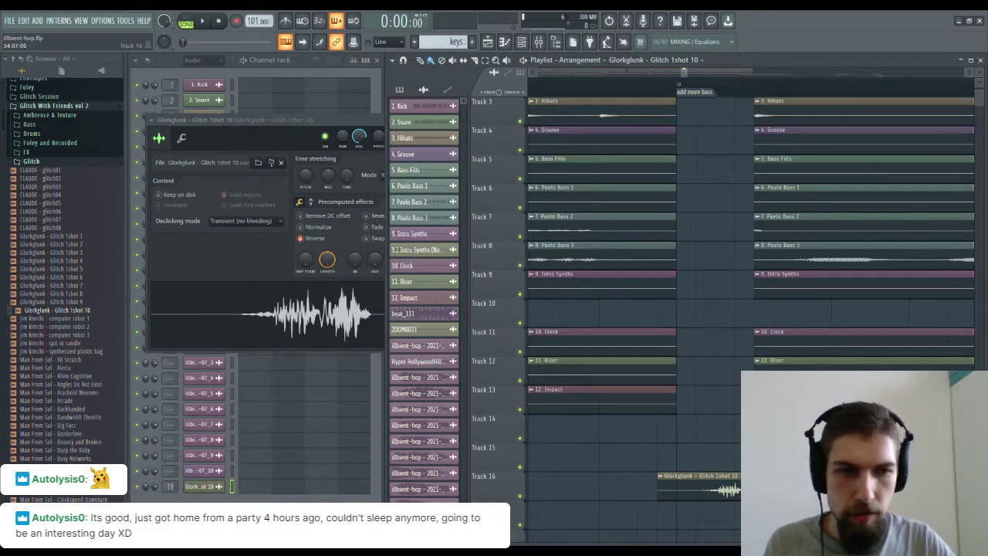
pyautogui.moveTo(711, 496); pyautogui.dragTo(731, 497)
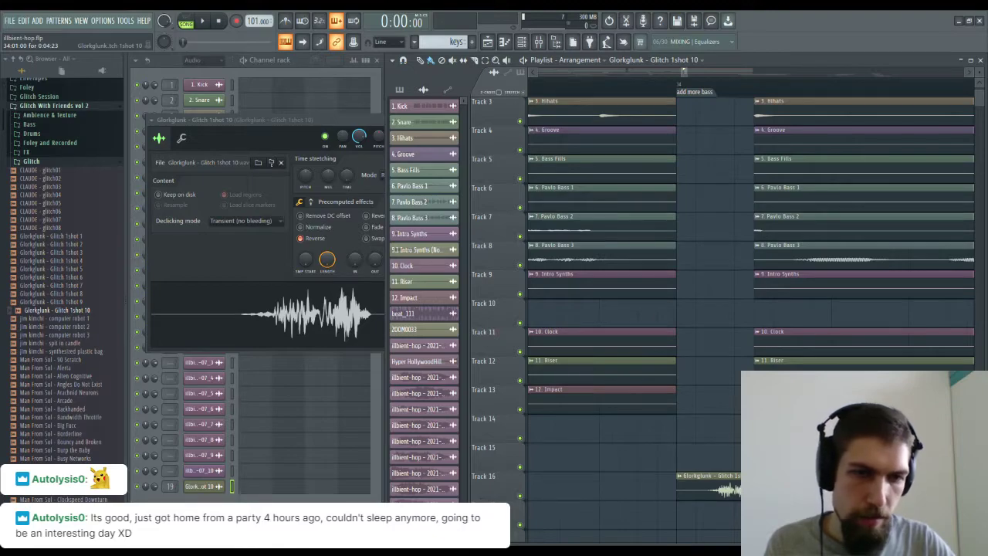
pyautogui.press('space')
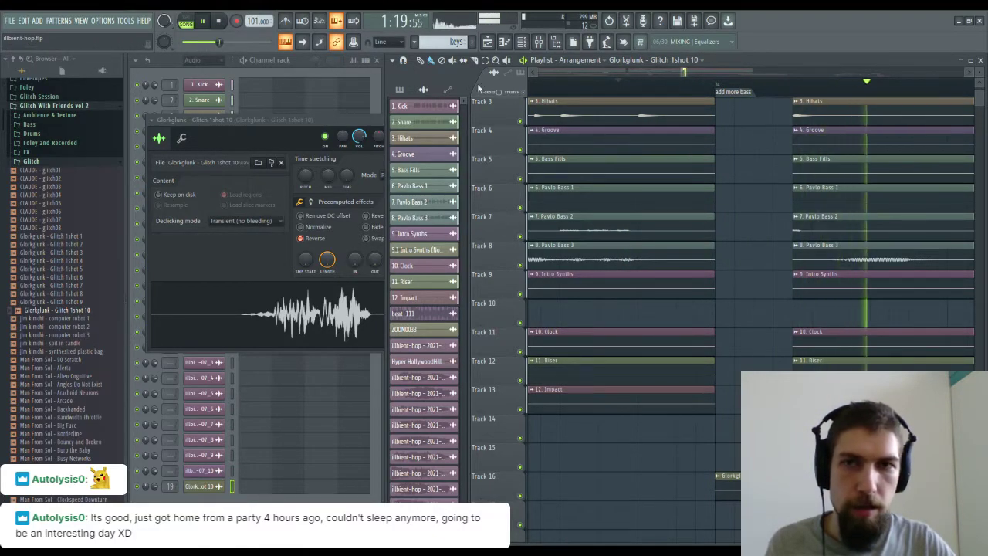
pyautogui.press('space')
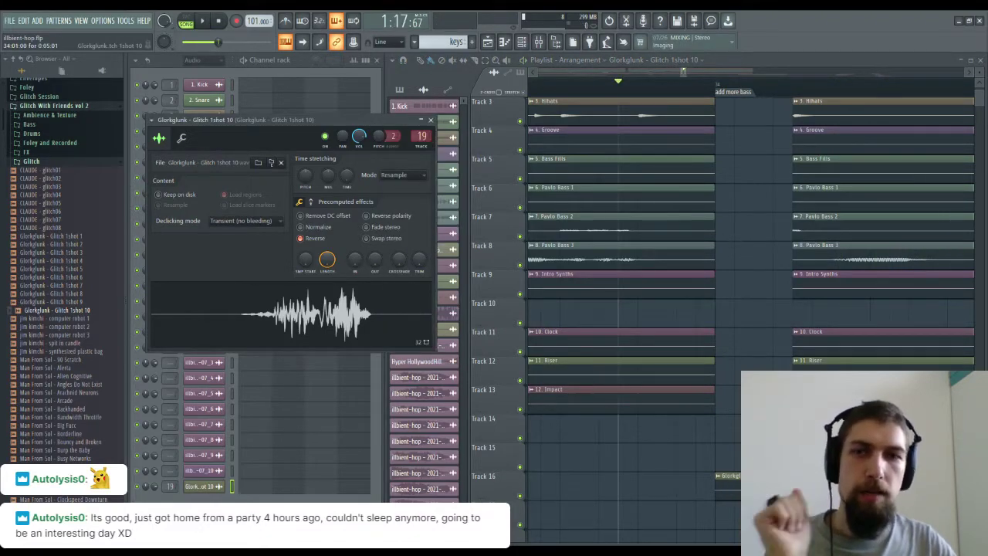
pyautogui.click(728, 486)
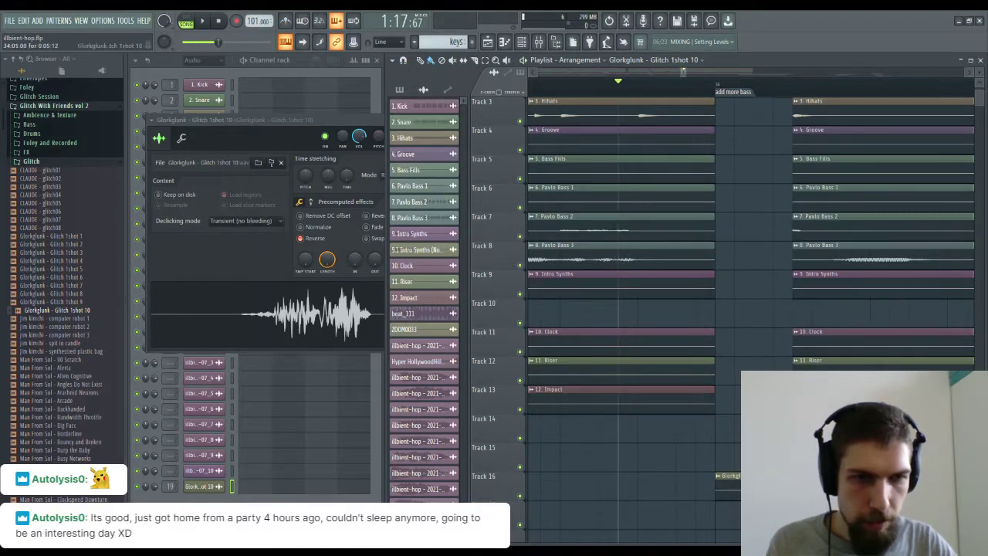
# Close the glitch sample's channel settings, look over the remaining Glitch samples in the browser, and stop playback.
pyautogui.click(330, 121)
pyautogui.click(433, 120)
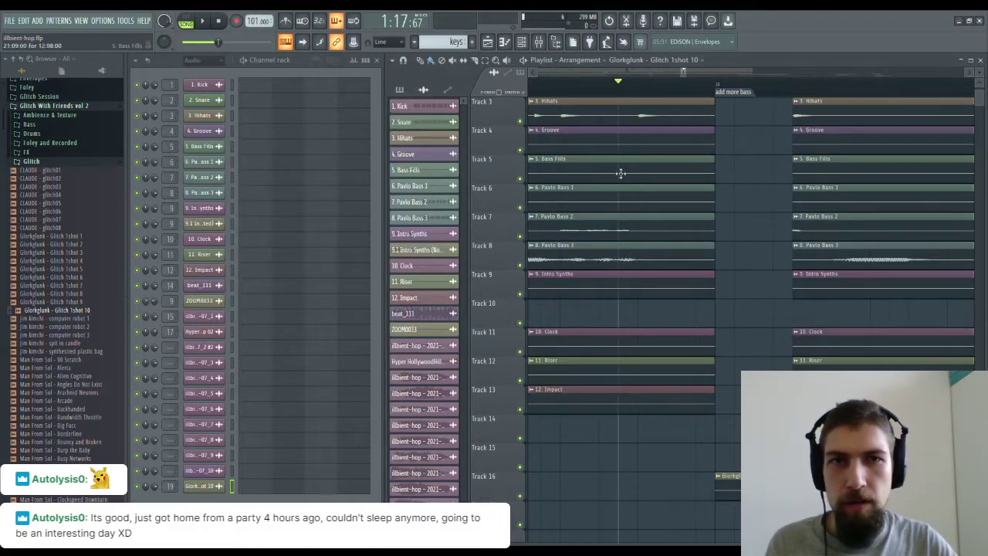
pyautogui.scroll(2, 889, 252)
pyautogui.scroll(-5, 829, 180)
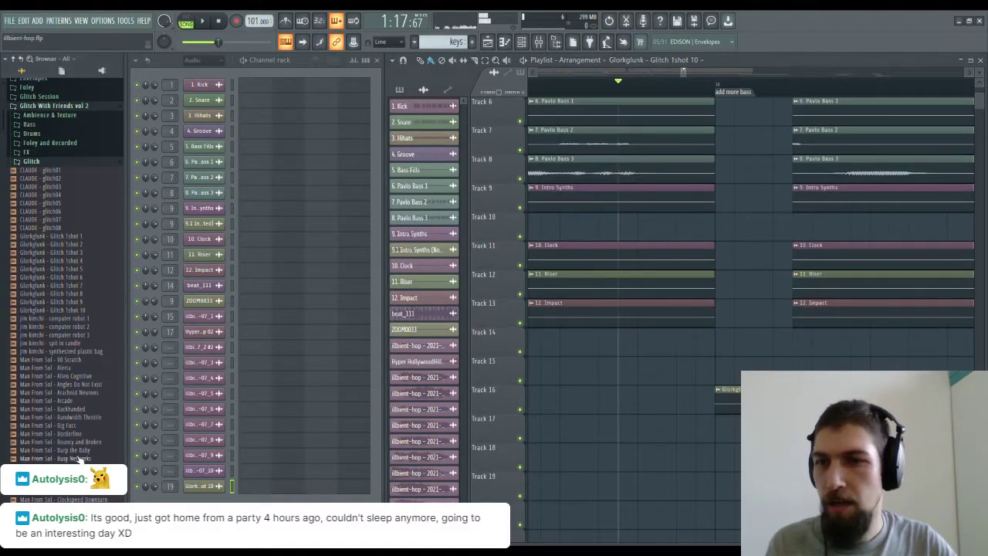
pyautogui.scroll(-10, 70, 308)
pyautogui.scroll(15, 52, 270)
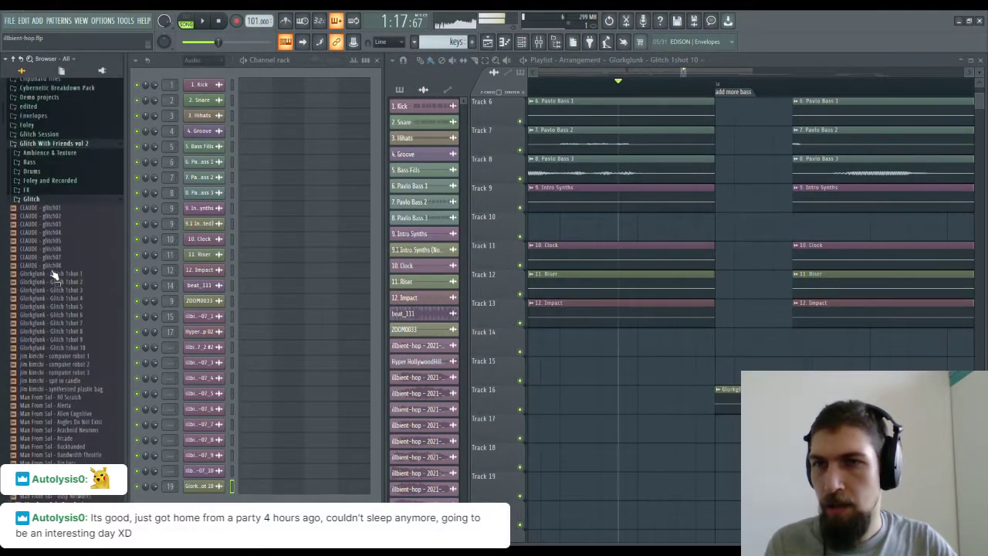
pyautogui.press('space')
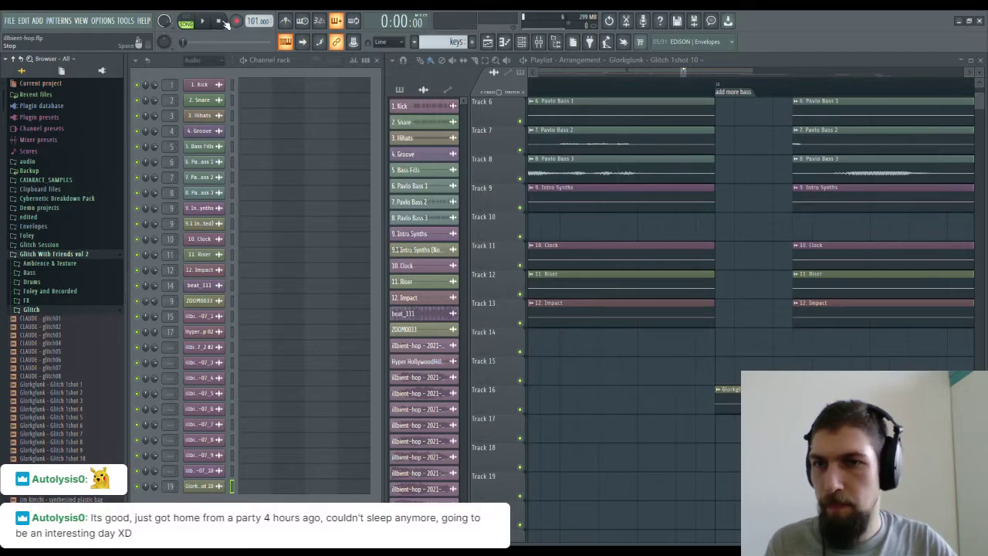
# Collapse the Glitch With Friends vol 2 folder and open the 9-Glitch folder inside Samples.
pyautogui.click(32, 309)
pyautogui.click(40, 254)
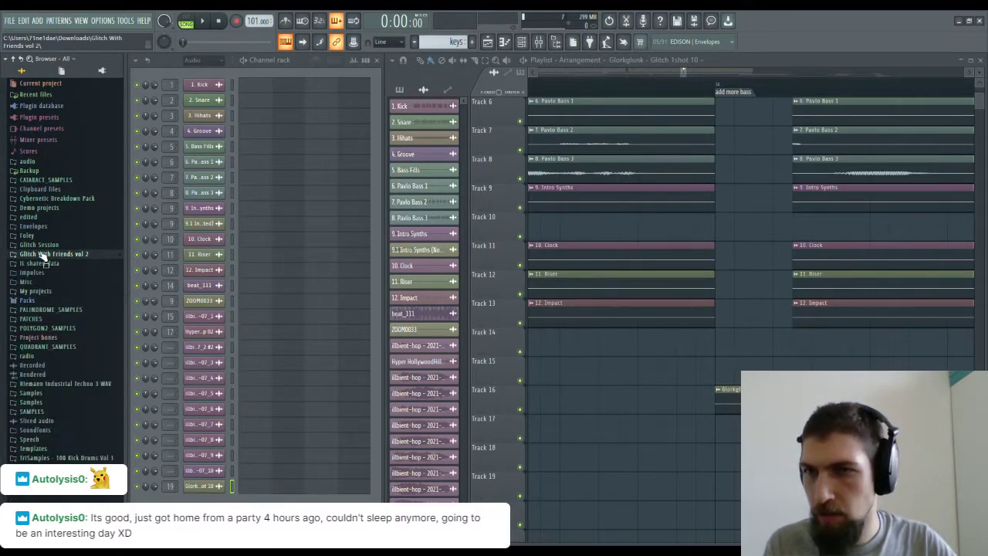
pyautogui.click(34, 412)
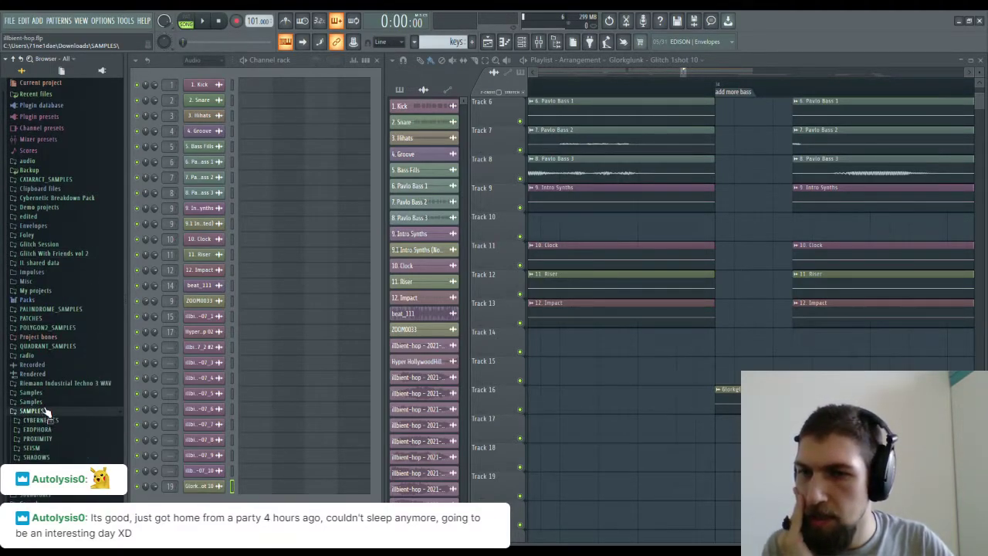
pyautogui.click(32, 403)
pyautogui.scroll(-3, 48, 420)
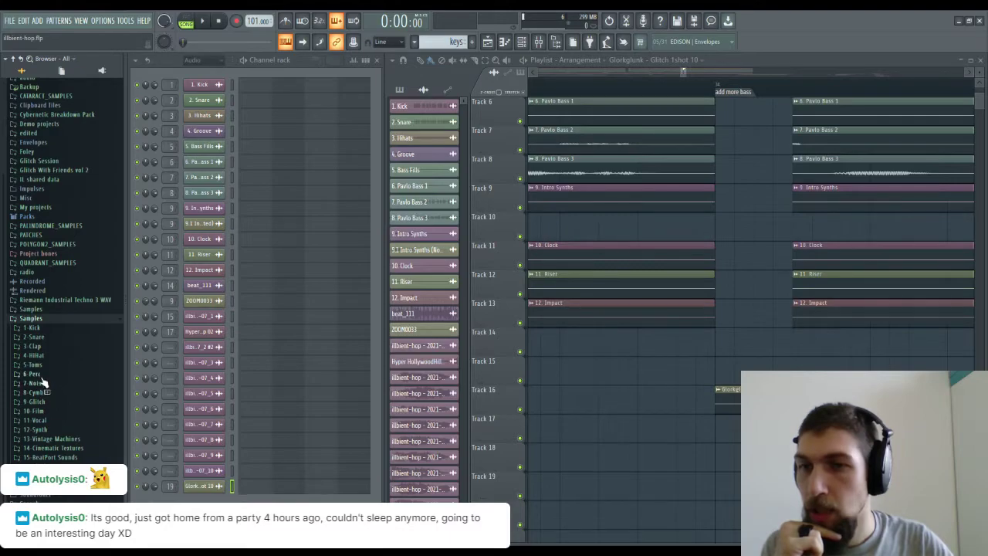
pyautogui.click(37, 374)
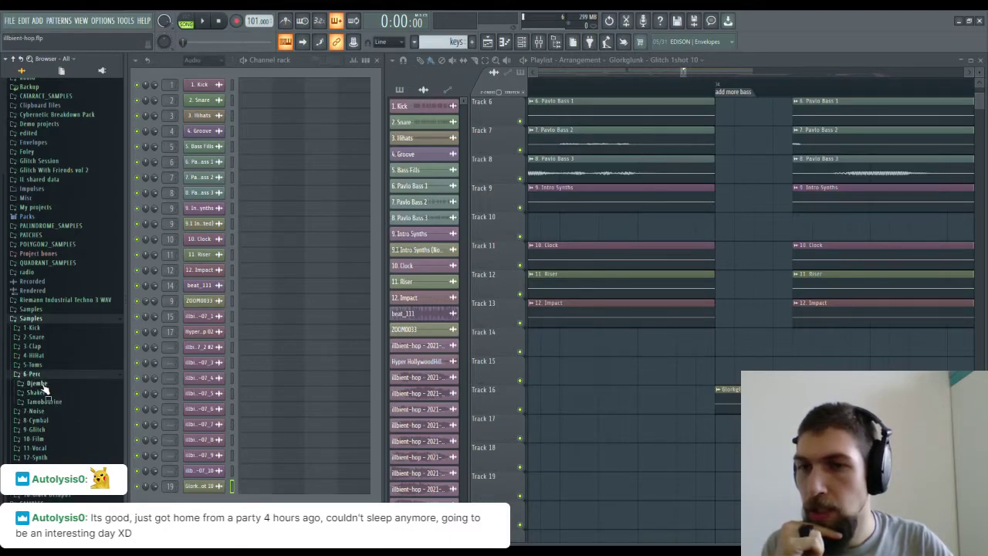
pyautogui.click(52, 403)
pyautogui.click(57, 443)
pyautogui.scroll(-7, 62, 455)
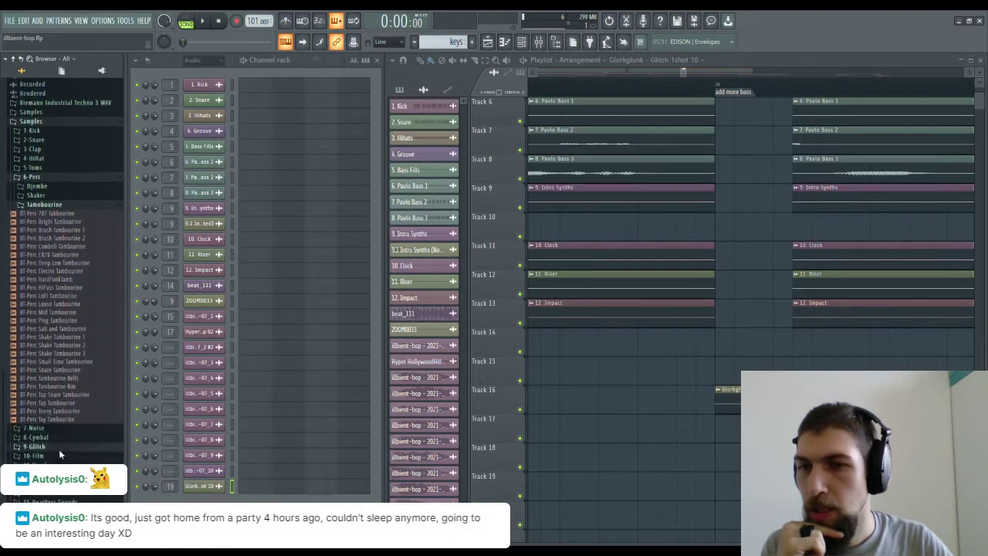
pyautogui.click(60, 447)
pyautogui.scroll(-9, 56, 417)
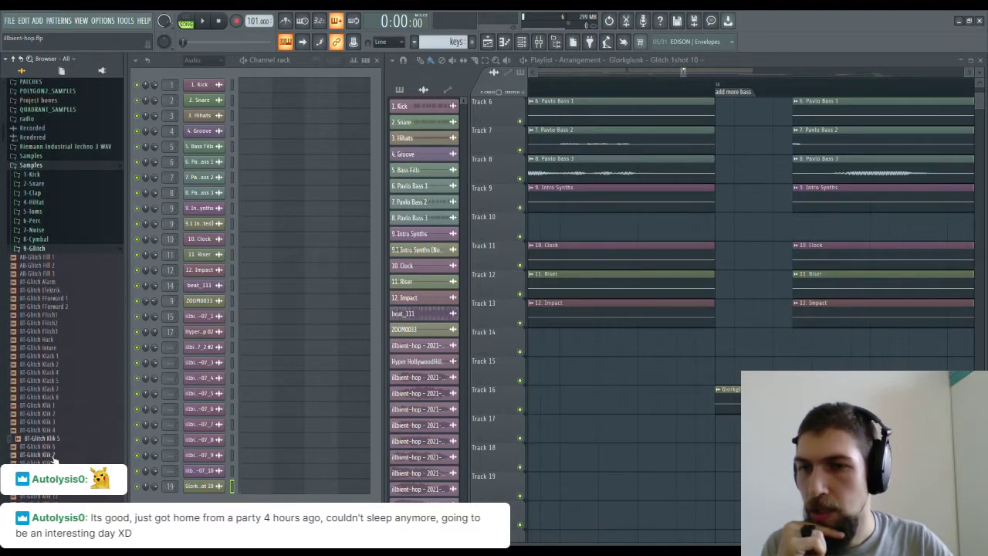
# Audition the BT-Glitch Klik samples and place BT-Glitch Klik4 in the playlist where the section after the gap starts.
pyautogui.scroll(-8, 58, 463)
pyautogui.click(46, 389)
pyautogui.click(45, 382)
pyautogui.click(54, 463)
pyautogui.scroll(-8, 52, 465)
pyautogui.click(42, 422)
pyautogui.click(58, 388)
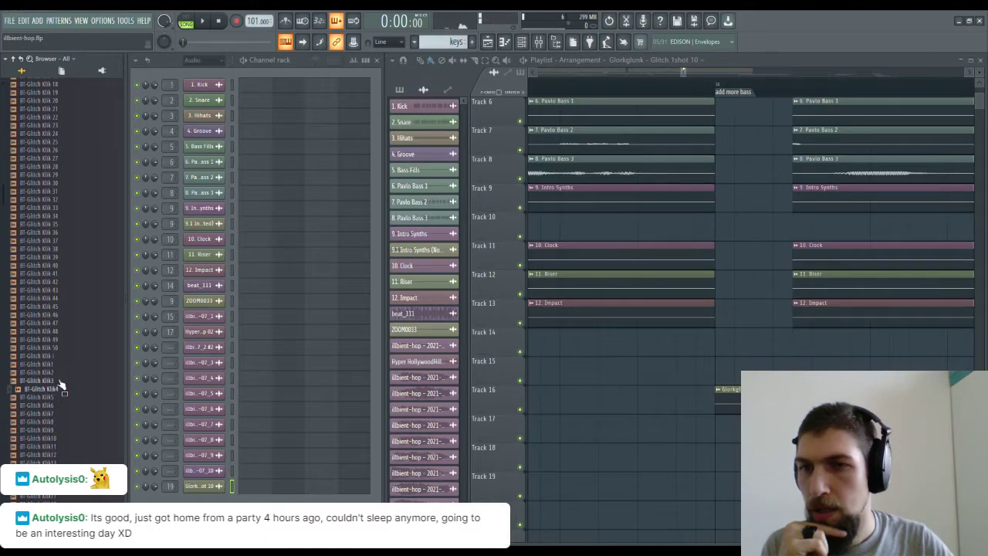
pyautogui.click(55, 340)
pyautogui.click(50, 389)
pyautogui.moveTo(53, 390); pyautogui.dragTo(799, 463)
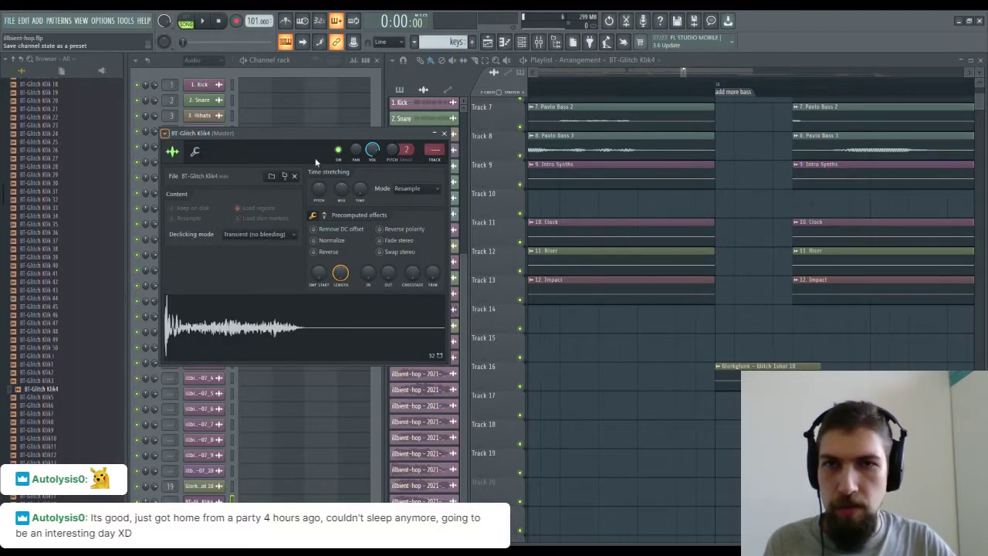
# Route BT-Glitch Klik4 to mixer track 20, insert Fruity parametric EQ 2 on it, and preview the sample.
pyautogui.hotkey('ctrl', 'l')
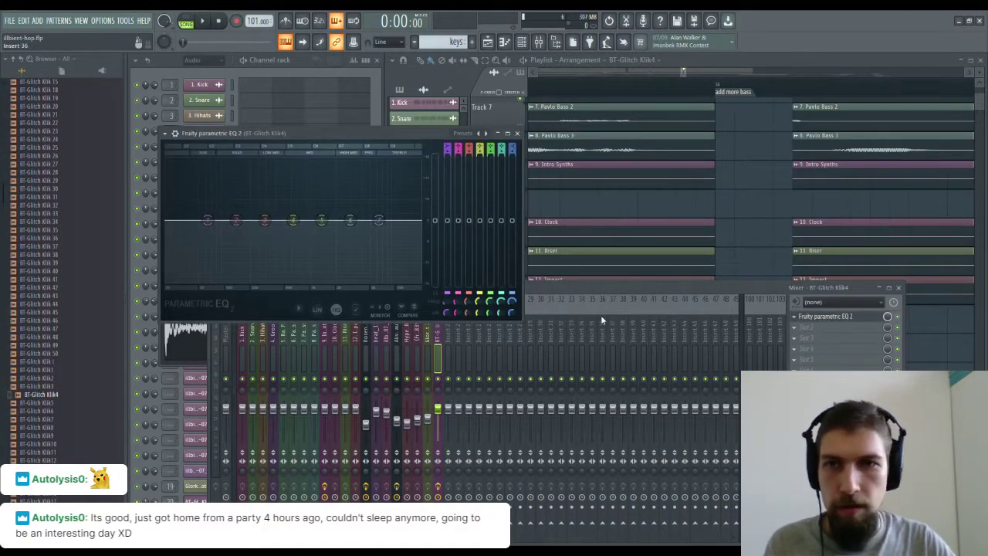
pyautogui.click(199, 343)
pyautogui.moveTo(285, 128); pyautogui.dragTo(642, 268)
pyautogui.click(633, 451)
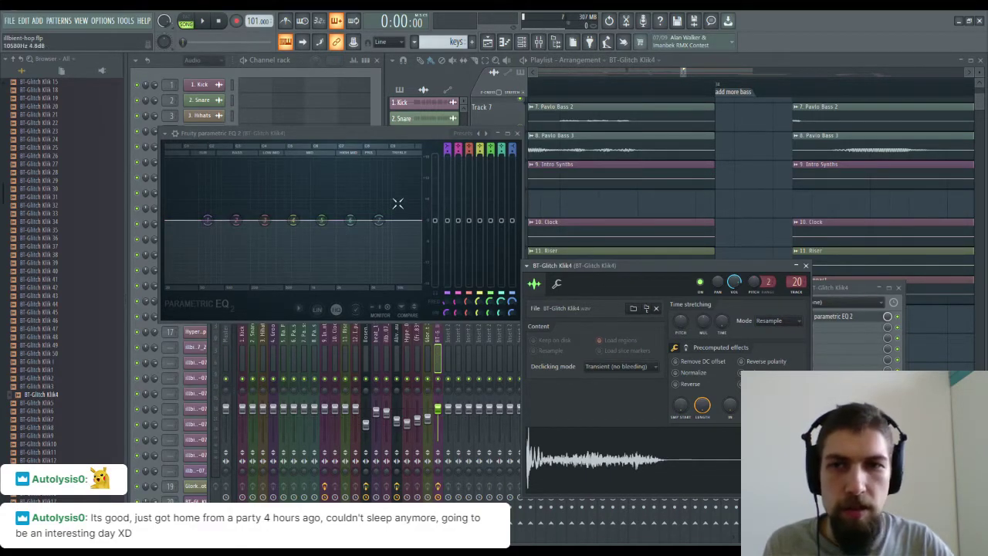
pyautogui.click(893, 289)
pyautogui.click(805, 266)
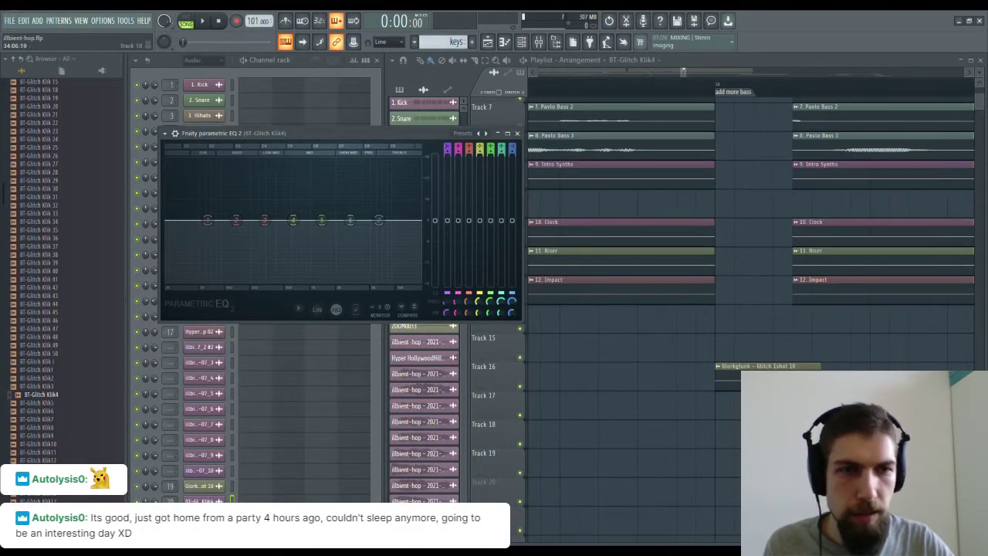
# Reopen the BT-Glitch Klik4 channel settings and preview the sample to inspect its spectrum in the EQ.
pyautogui.click(818, 405)
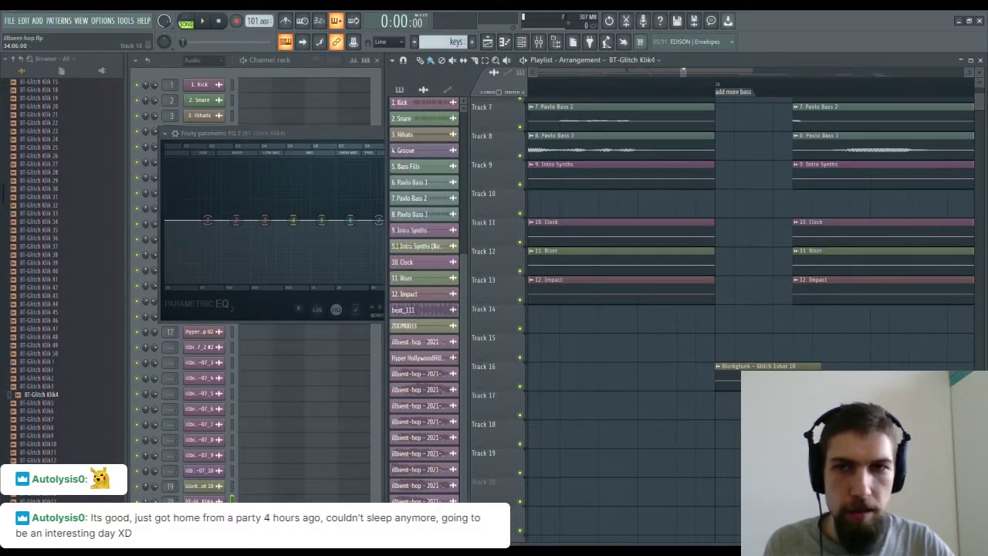
pyautogui.doubleClick(815, 398)
pyautogui.click(589, 457)
pyautogui.click(591, 460)
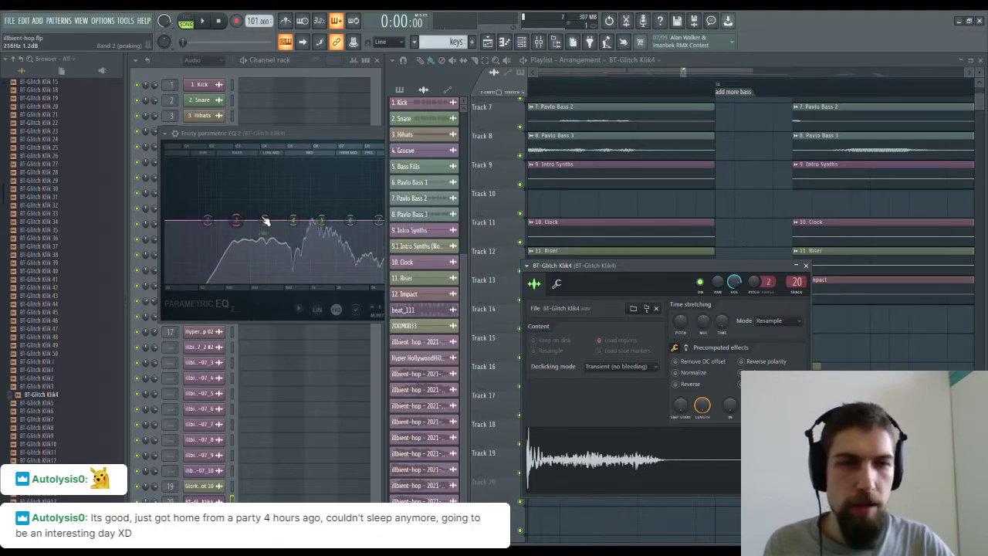
pyautogui.click(805, 265)
pyautogui.click(326, 162)
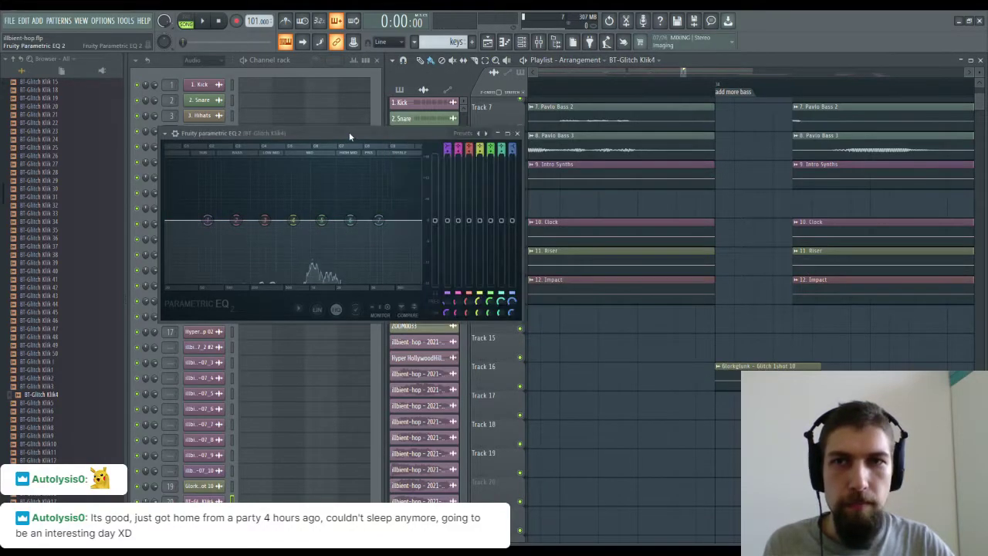
pyautogui.click(517, 134)
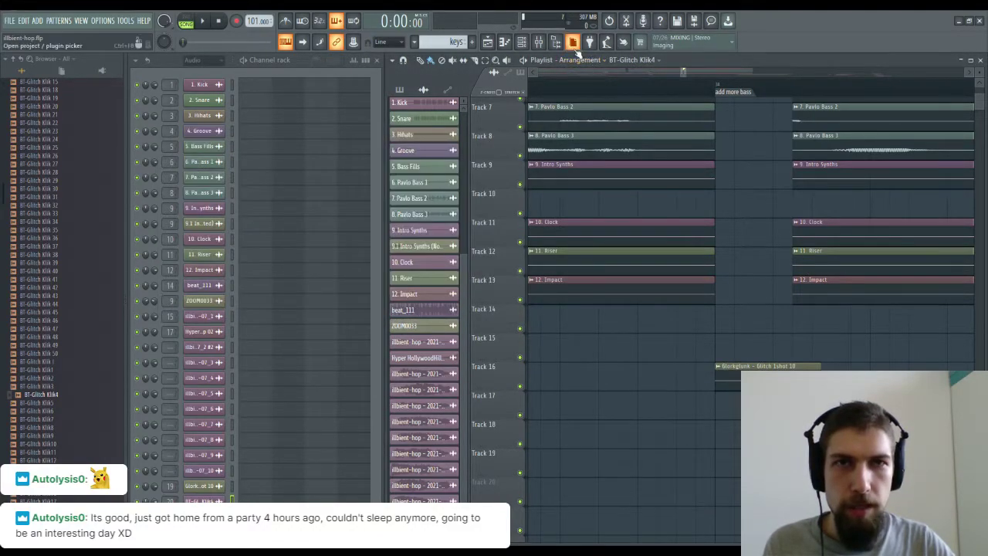
# Loop playback over the start of the section after the gap and lower mixer track 20 to about 55%.
pyautogui.click(541, 43)
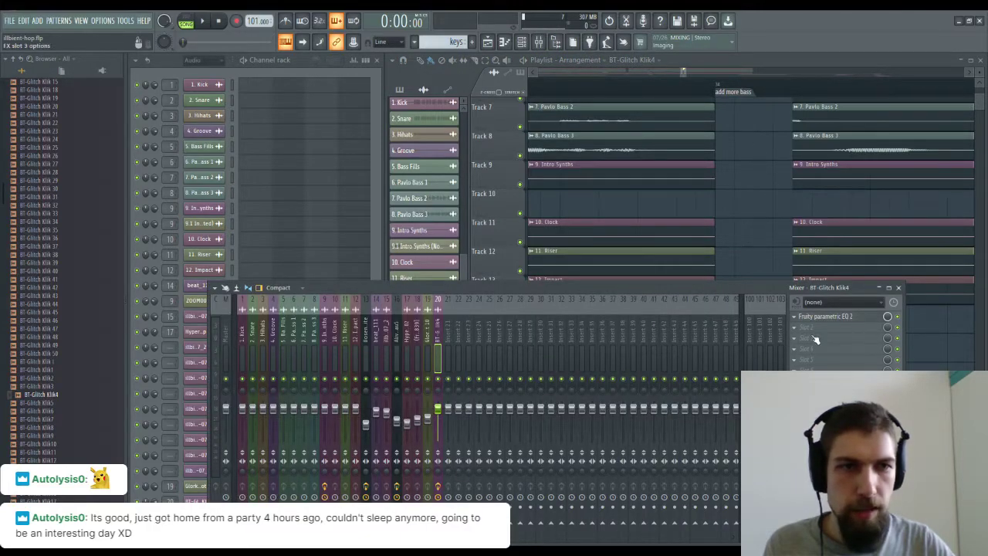
pyautogui.click(855, 321)
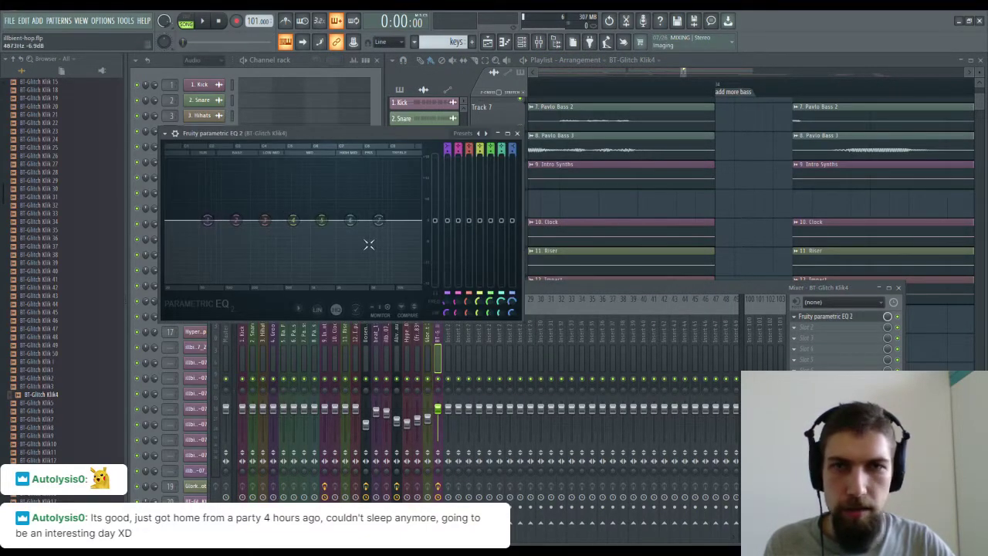
pyautogui.moveTo(794, 87); pyautogui.dragTo(849, 93)
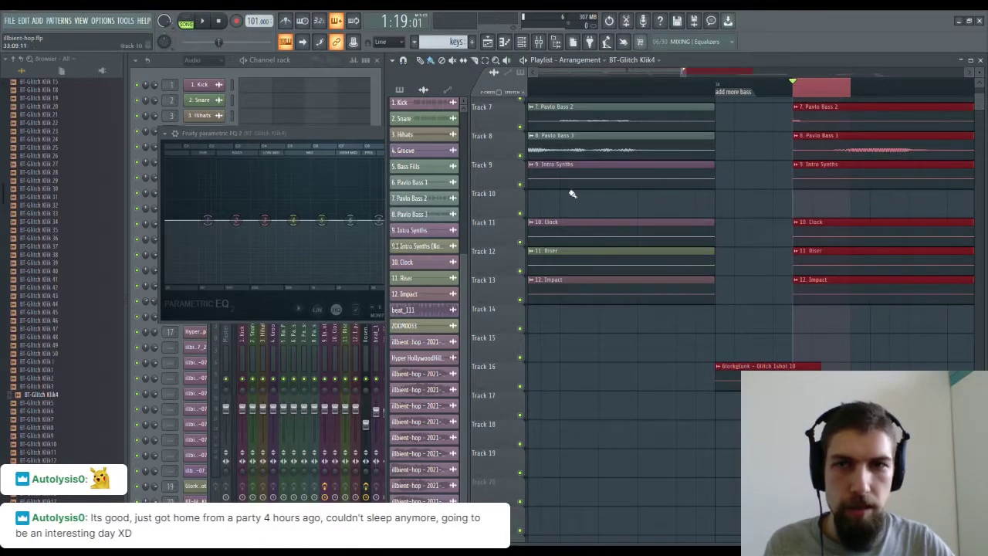
pyautogui.press('space')
pyautogui.click(340, 132)
pyautogui.click(508, 134)
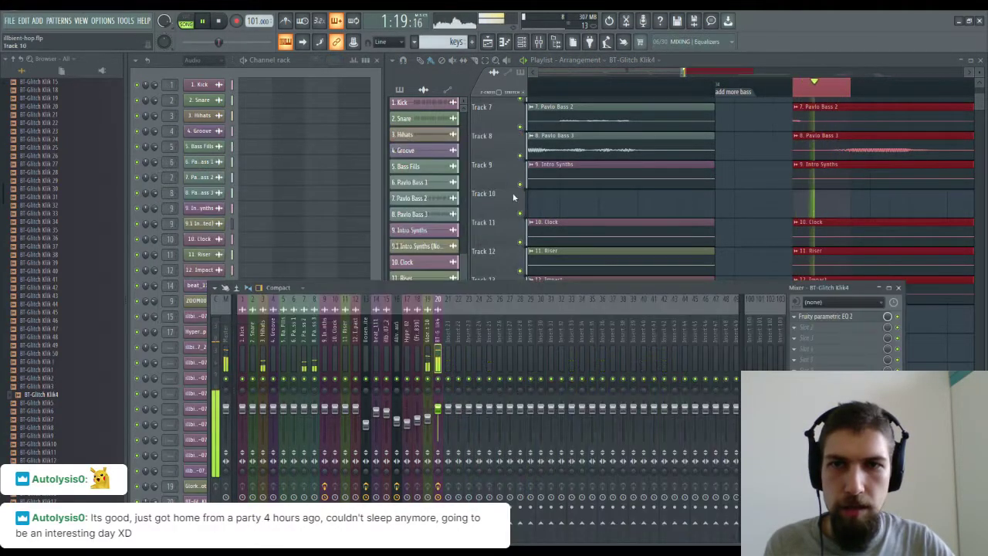
pyautogui.moveTo(438, 409); pyautogui.dragTo(438, 423)
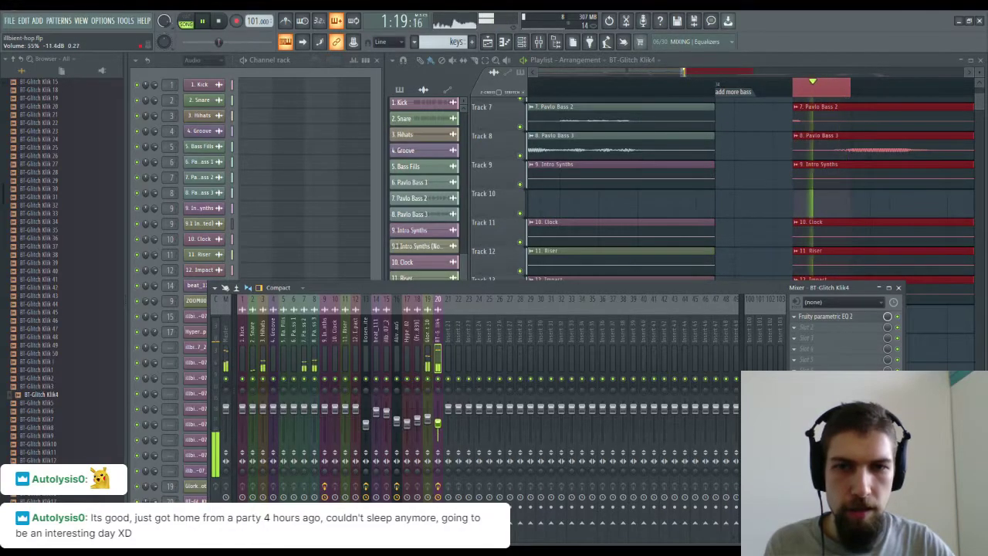
# Cut the low mids of BT-Glitch Klik4 with EQ band 3 and roll off its highs with band 7.
pyautogui.click(849, 317)
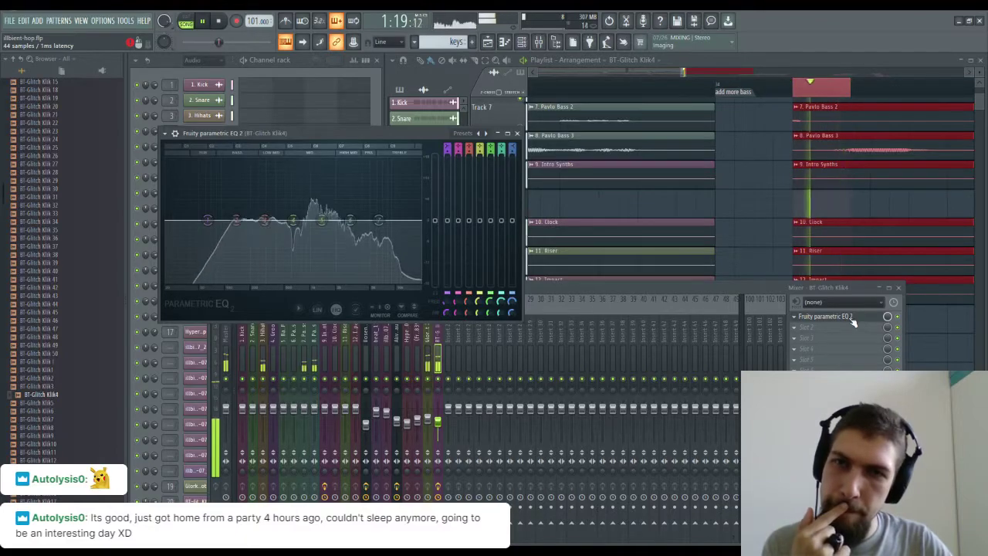
pyautogui.moveTo(264, 221); pyautogui.dragTo(292, 259)
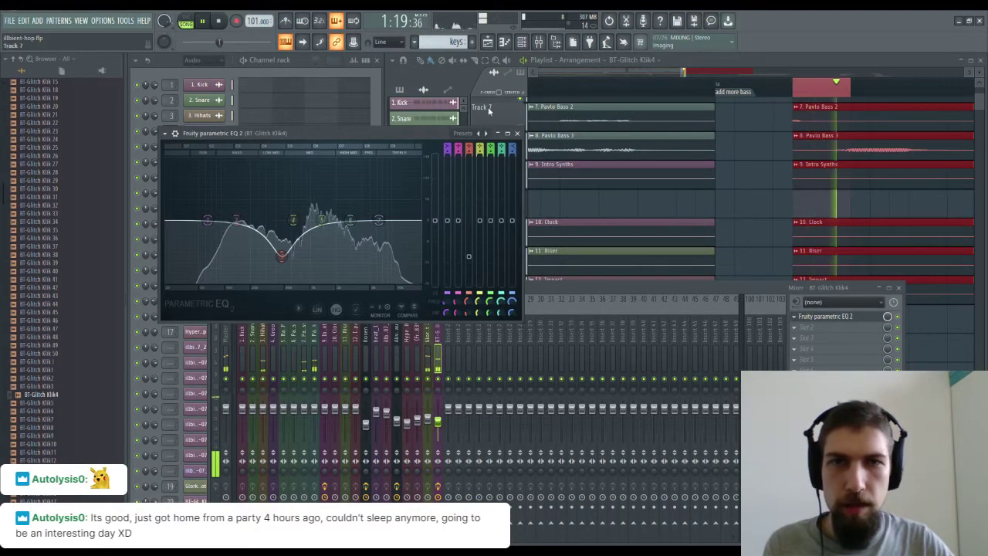
pyautogui.click(517, 134)
pyautogui.click(218, 21)
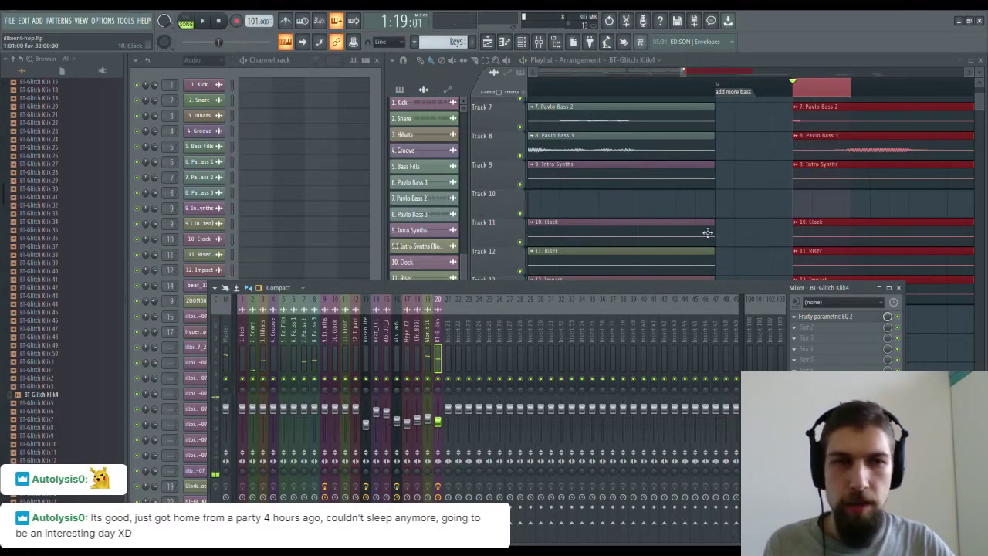
pyautogui.click(845, 322)
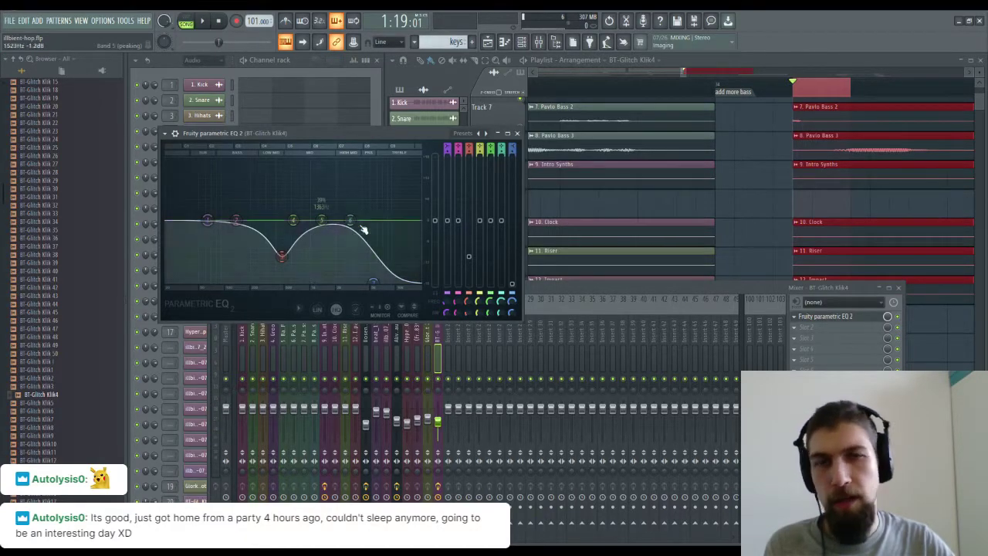
pyautogui.click(518, 134)
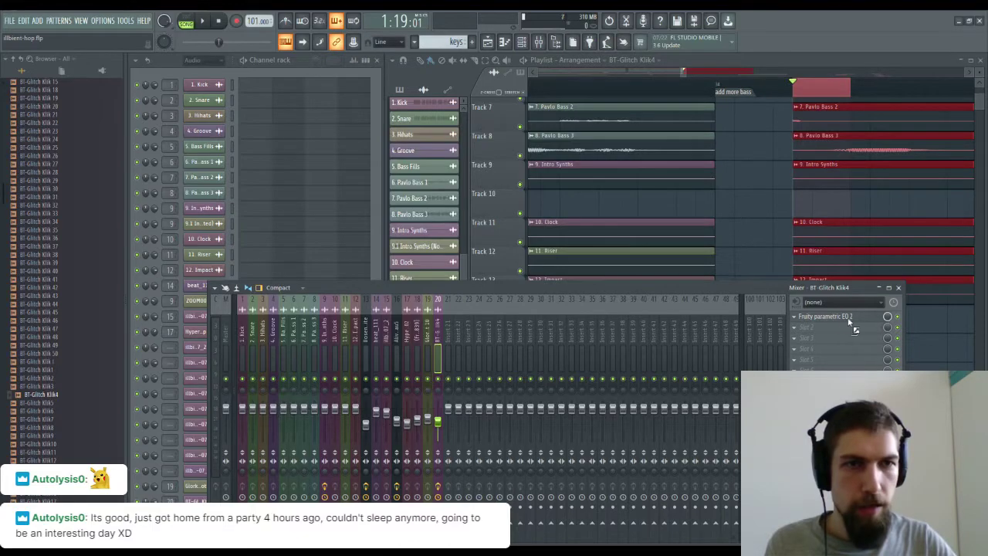
# Add Fruity WaveShaper to slot 2 of mixer track 20 and draw a steep early peak followed by a dip.
pyautogui.moveTo(837, 332); pyautogui.dragTo(839, 328)
pyautogui.rightClick(191, 178)
pyautogui.rightClick(208, 198)
pyautogui.rightClick(209, 236)
pyautogui.moveTo(190, 179); pyautogui.dragTo(202, 160)
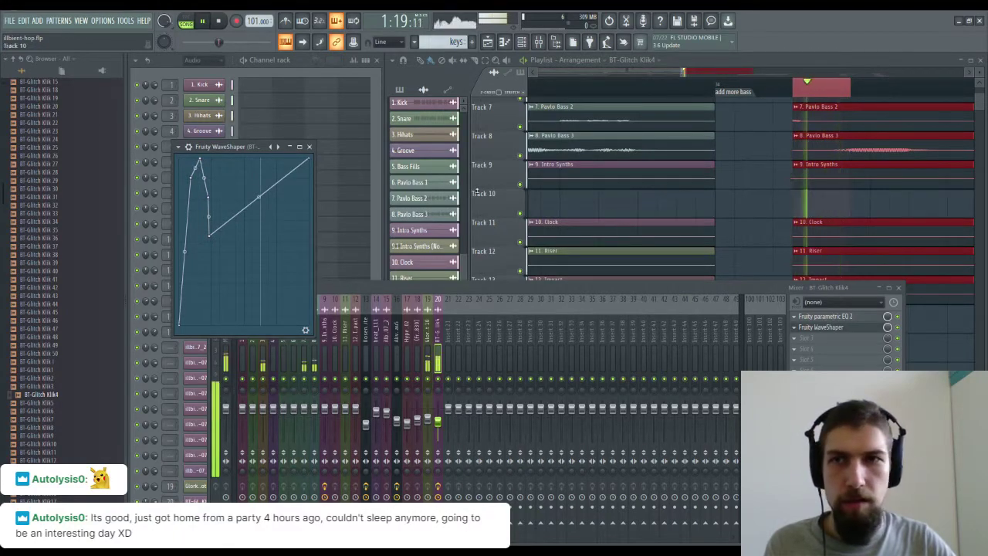
# Reshape the WaveShaper curve into a jagged zigzag with deep dips at low input and one near the centre.
pyautogui.rightClick(189, 178)
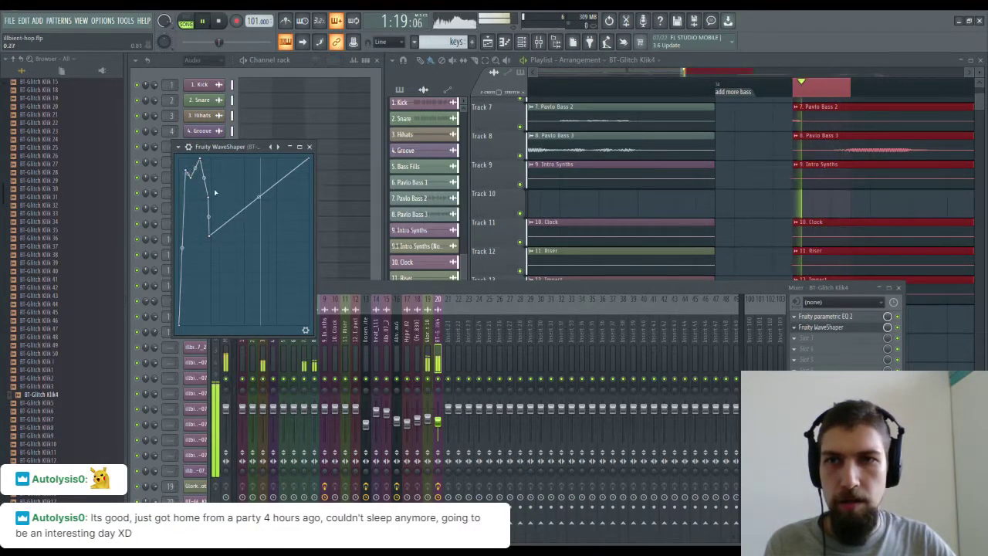
pyautogui.moveTo(201, 160); pyautogui.dragTo(264, 297)
pyautogui.rightClick(259, 283)
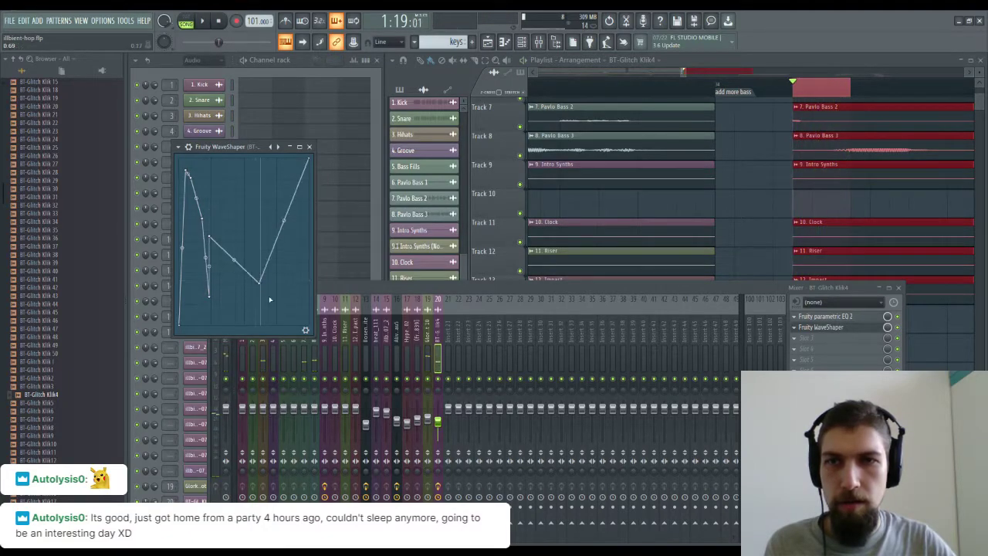
pyautogui.rightClick(196, 269)
pyautogui.rightClick(187, 310)
# Check the distorted click by looped playback and reduce the WaveShaper slot's mix level.
pyautogui.press('space')
pyautogui.press('space')
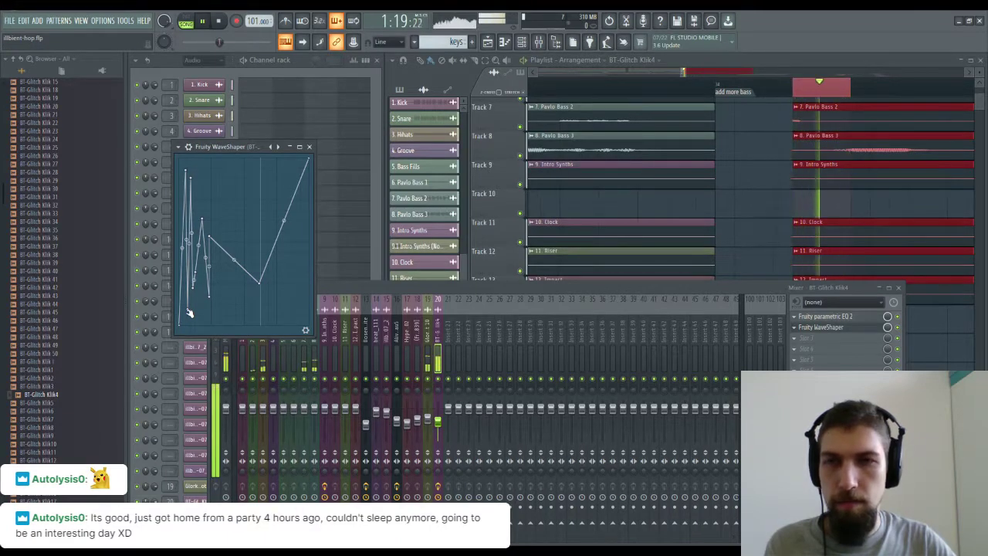
pyautogui.press('space')
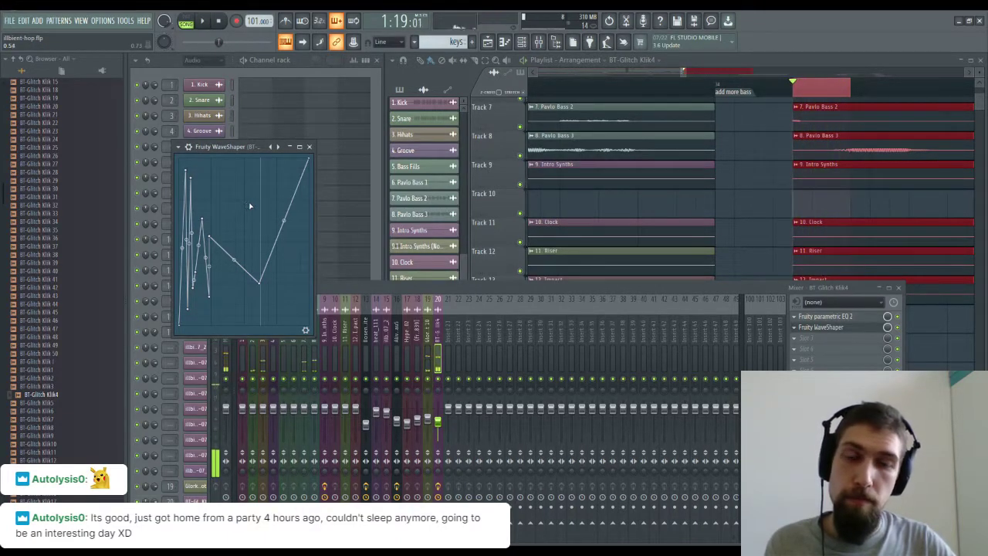
pyautogui.moveTo(887, 327); pyautogui.dragTo(887, 329)
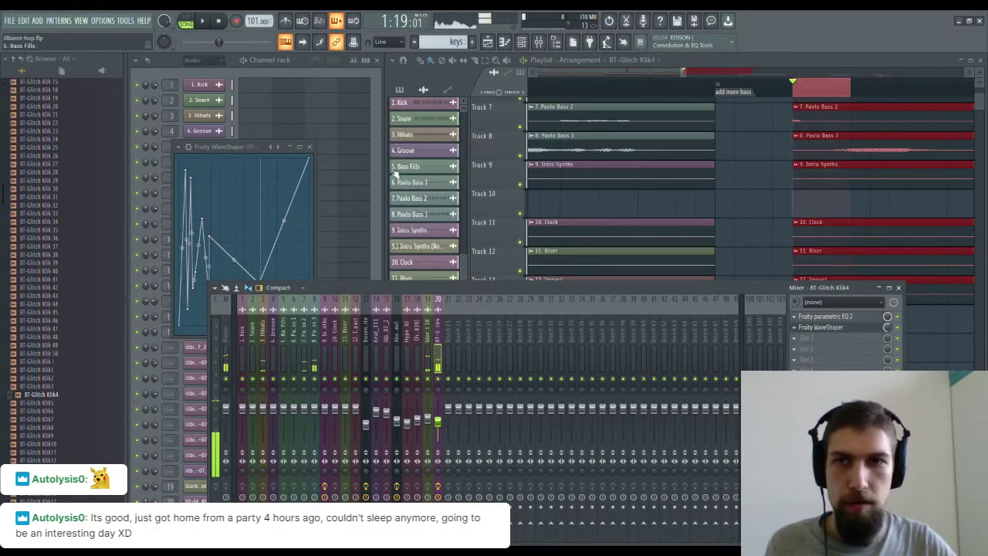
# Close the WaveShaper, clear the playlist time selection, and play the bar 34 transition to hear the distorted click.
pyautogui.click(307, 152)
pyautogui.click(311, 148)
pyautogui.doubleClick(770, 89)
pyautogui.press('space')
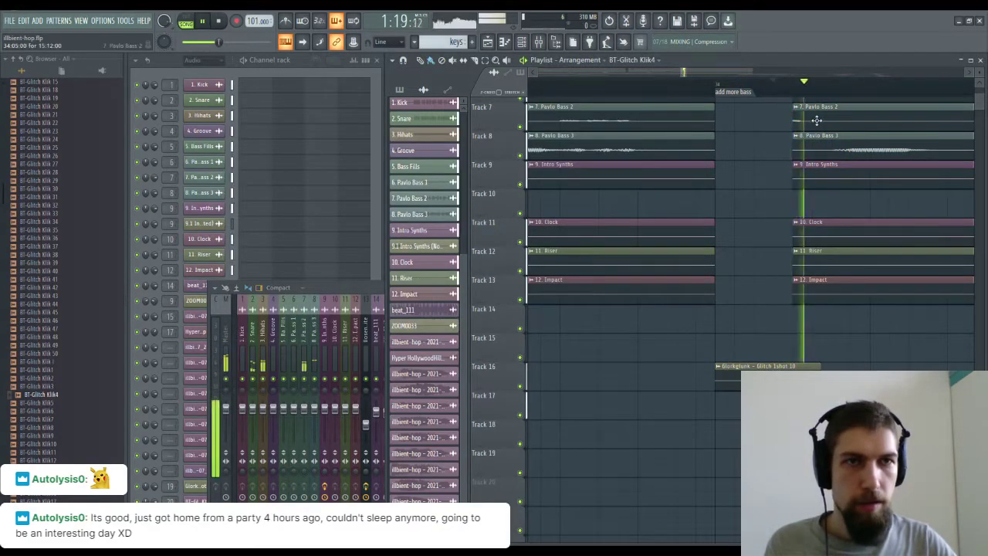
pyautogui.press('space')
# Copy the click's Fruity Parametric EQ 2 with its curve into slot 3, after the WaveShaper, and check it by playback.
pyautogui.press('F9')
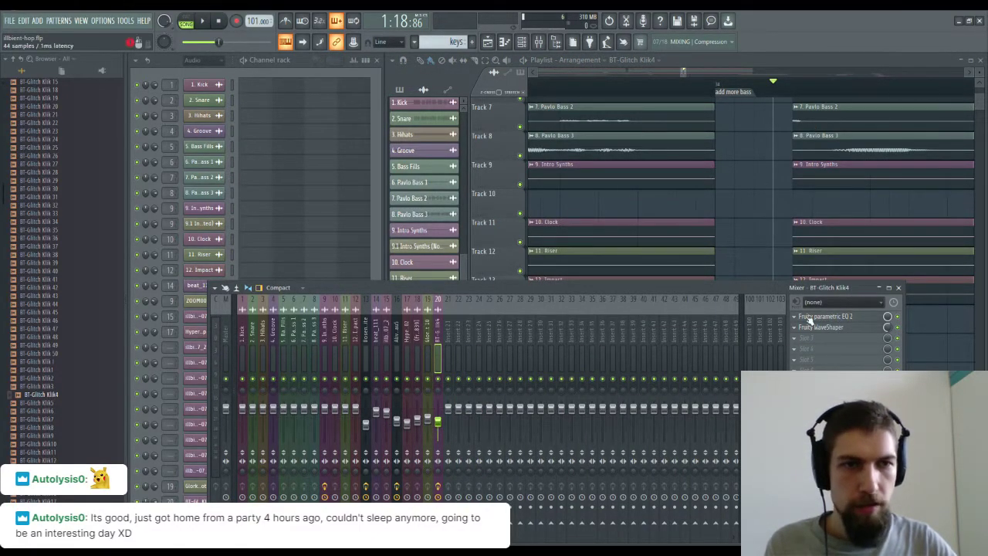
pyautogui.moveTo(801, 333); pyautogui.dragTo(806, 337)
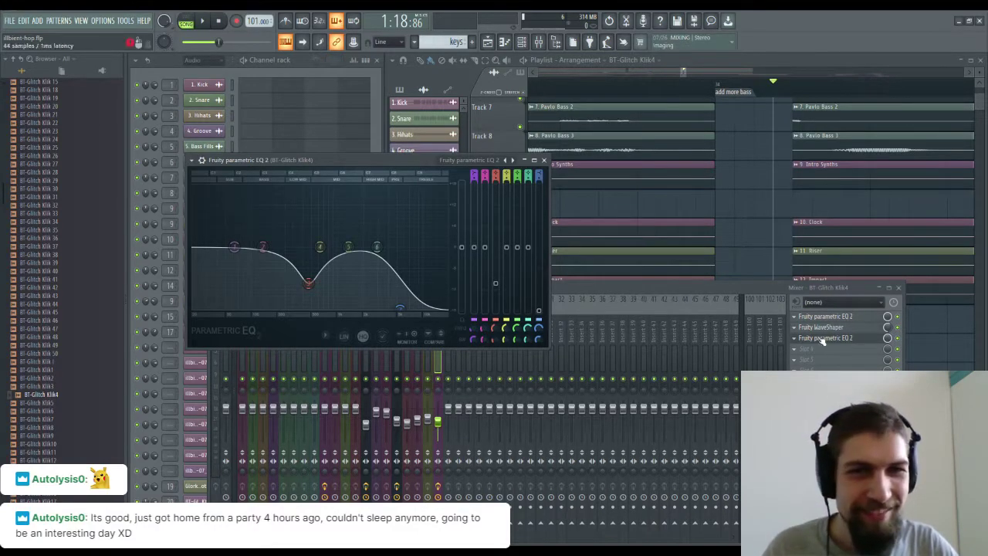
pyautogui.press('space')
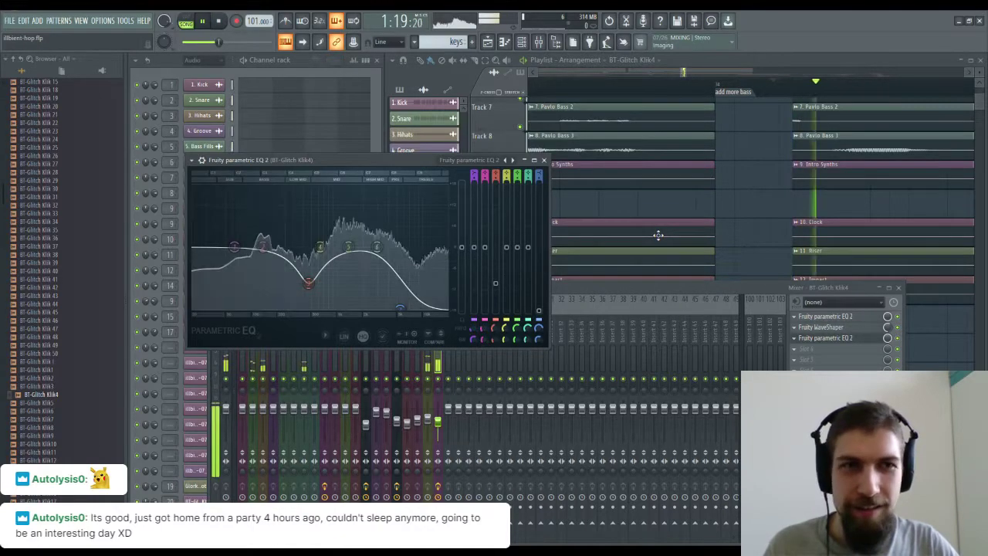
pyautogui.press('space')
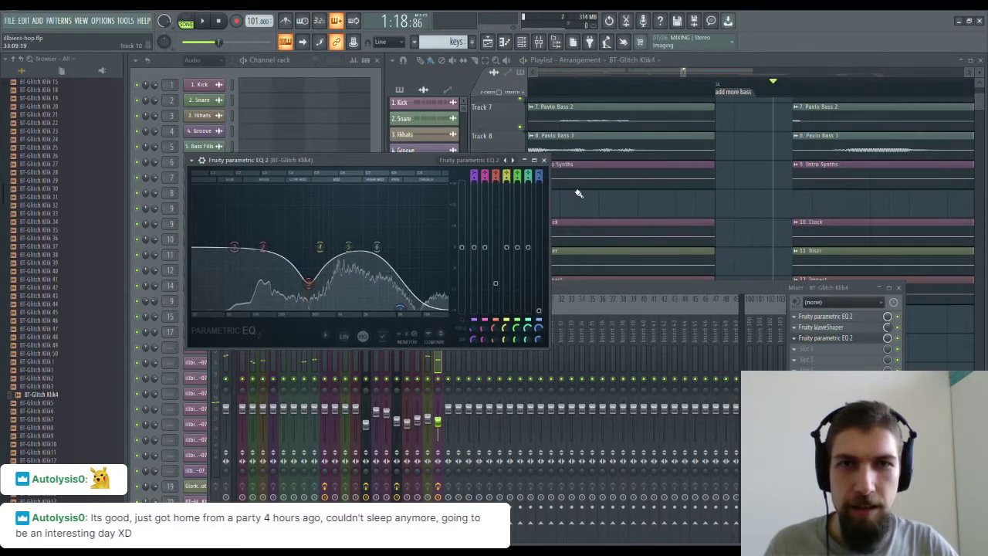
pyautogui.click(544, 160)
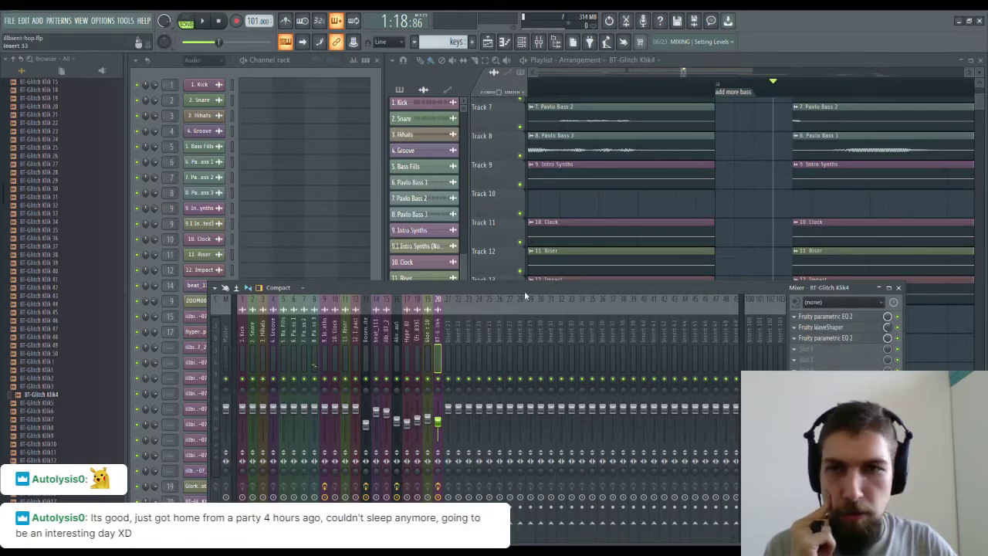
# Audition kick samples in the Basics folder of Samples > 1-Kick for a low hit to layer at the transition.
pyautogui.scroll(10, 55, 244)
pyautogui.click(46, 410)
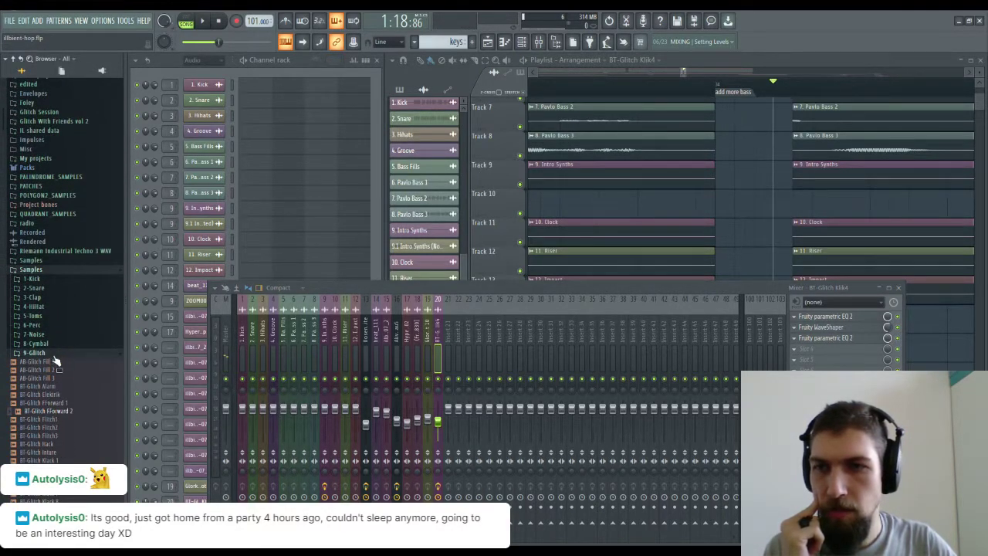
pyautogui.click(39, 280)
pyautogui.click(49, 344)
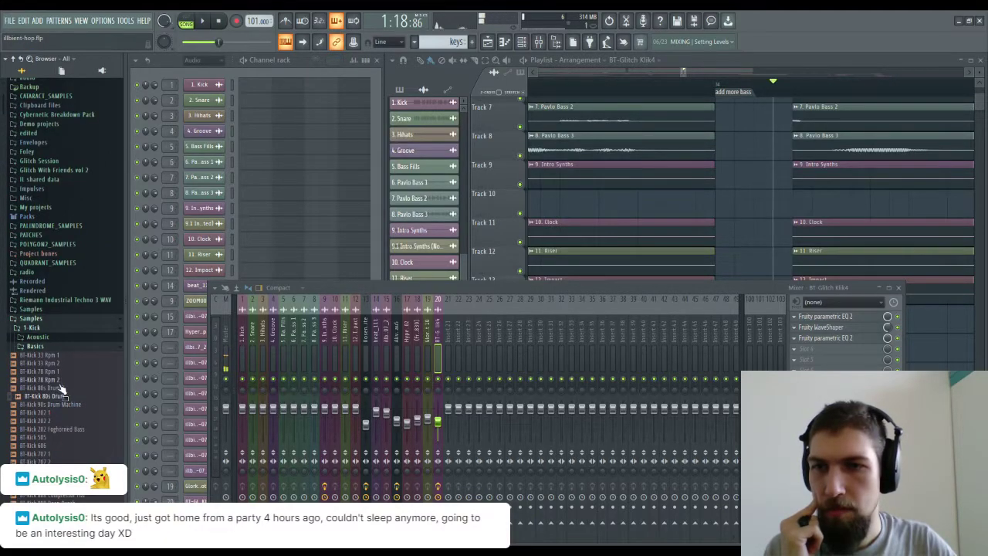
pyautogui.click(63, 446)
pyautogui.click(54, 404)
pyautogui.click(56, 379)
pyautogui.click(57, 364)
pyautogui.click(58, 373)
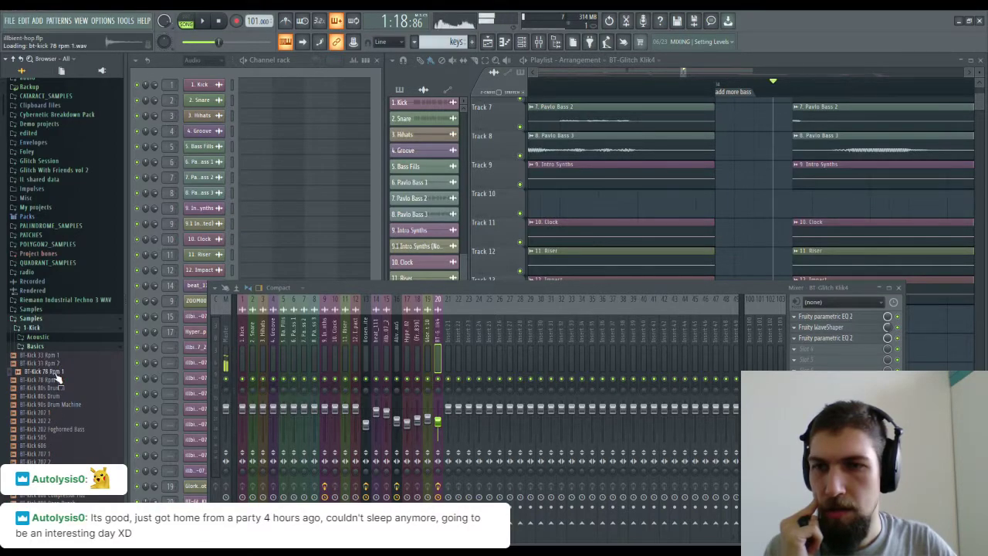
pyautogui.click(62, 447)
pyautogui.click(58, 455)
pyautogui.click(51, 447)
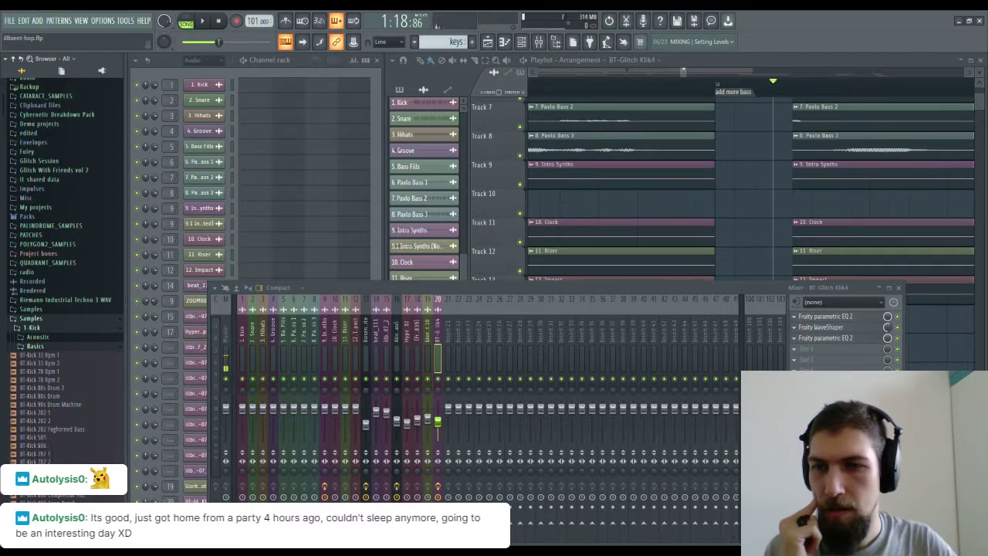
# Place BT-Kick 808 Beamz 1 in the playlist on Track 17 at 34:05, where the main clips resume.
pyautogui.moveTo(54, 478); pyautogui.dragTo(930, 382)
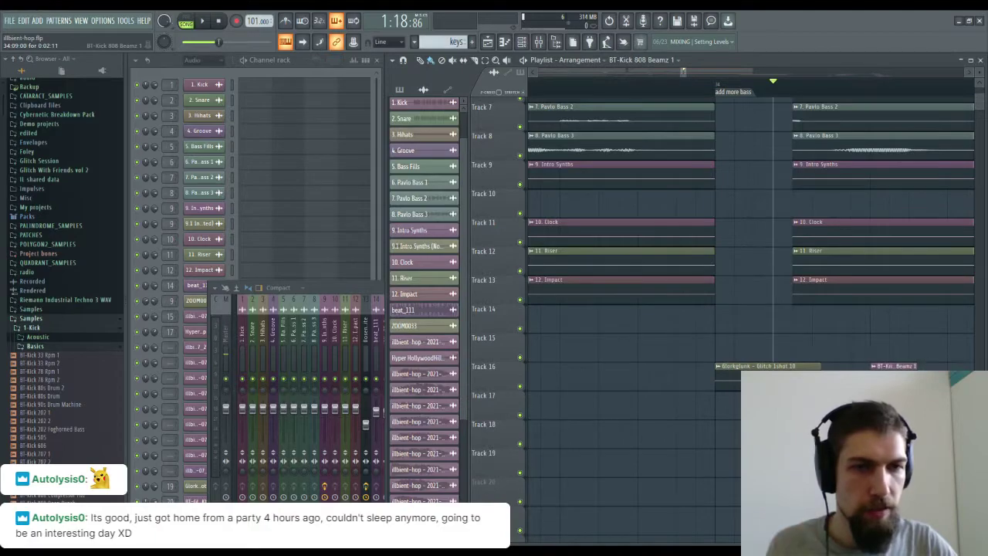
pyautogui.click(801, 405)
pyautogui.click(385, 298)
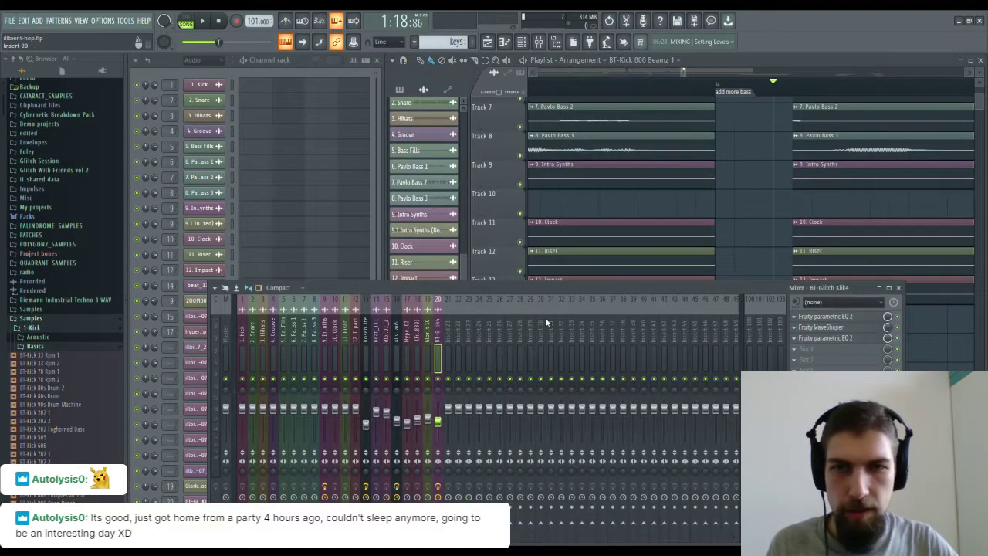
pyautogui.click(898, 288)
# In the kick's sampler settings, lower the precomputed filter cutoff to about 2% and turn on Normalize.
pyautogui.doubleClick(809, 398)
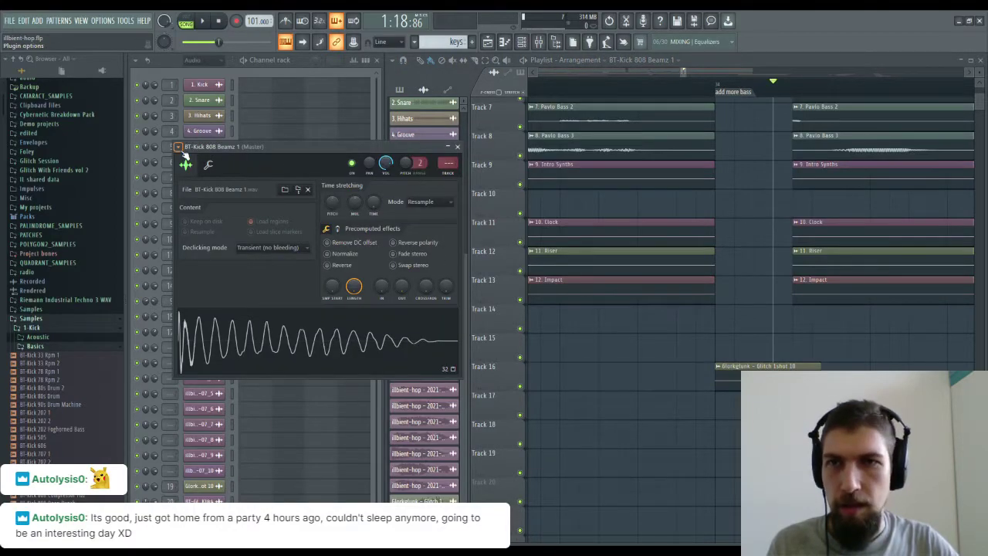
pyautogui.click(338, 230)
pyautogui.moveTo(425, 245); pyautogui.dragTo(425, 293)
pyautogui.click(337, 229)
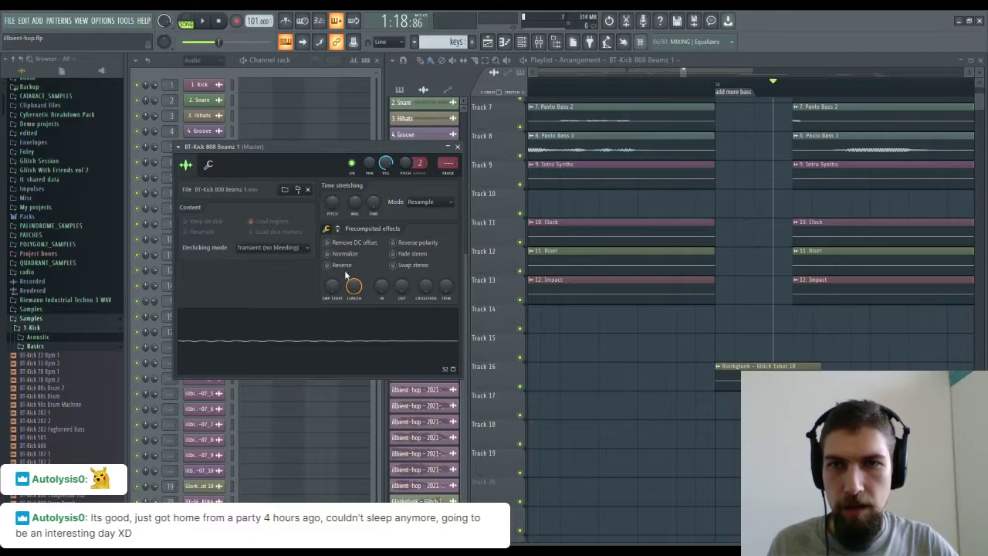
pyautogui.click(327, 253)
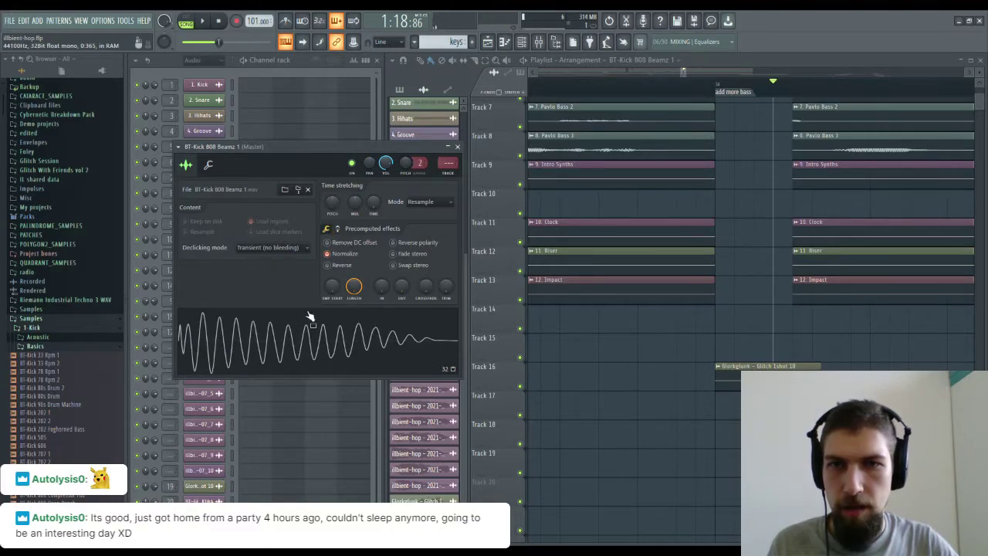
# Play from 34:05 to hear the normalized kick in context and inspect its clip placement up close.
pyautogui.click(793, 95)
pyautogui.press('space')
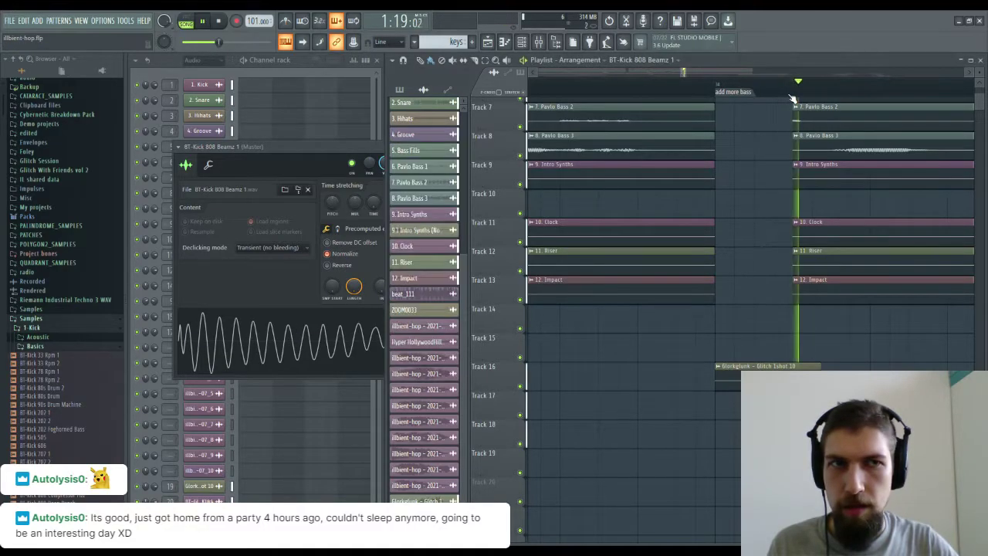
pyautogui.press('space')
pyautogui.click(346, 146)
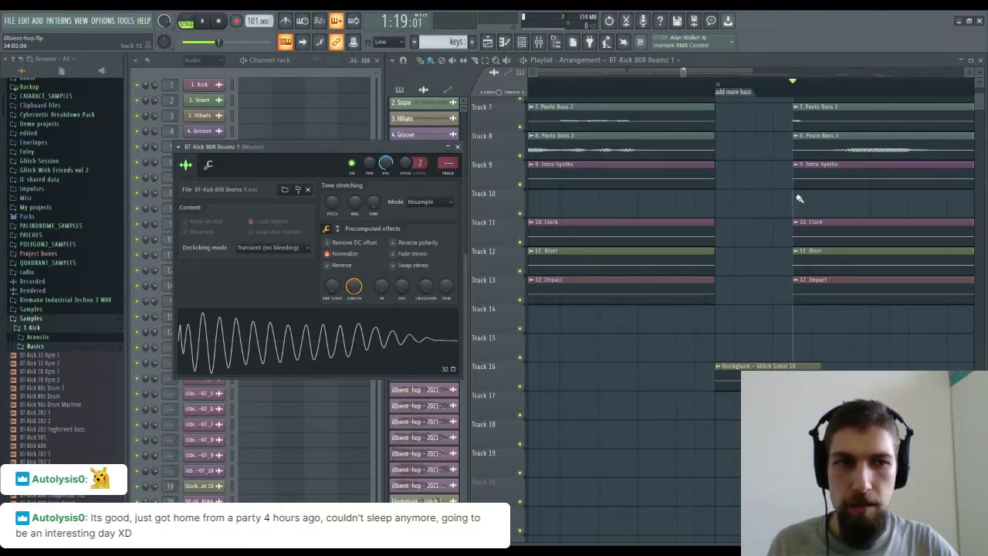
pyautogui.scroll(3, 804, 92)
pyautogui.scroll(2, 803, 93)
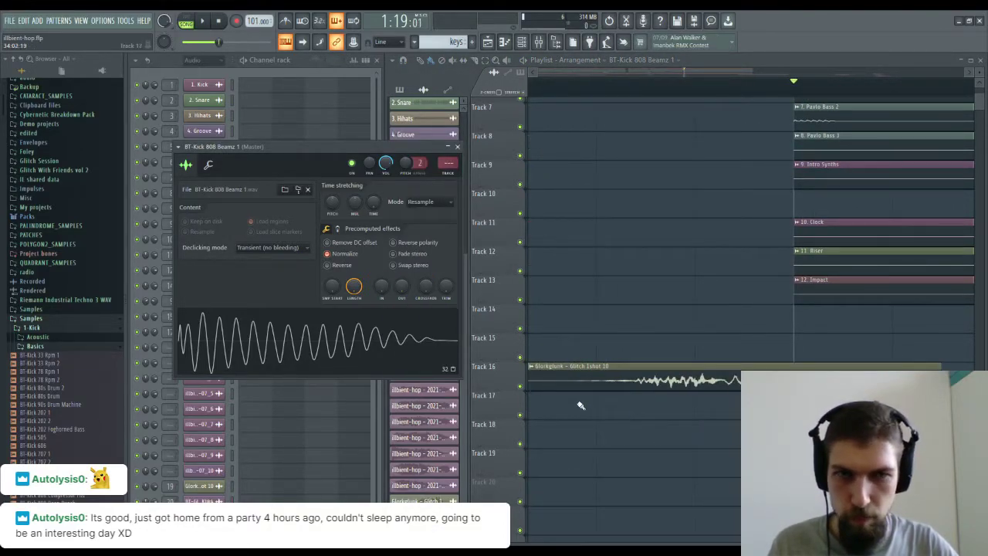
pyautogui.click(803, 404)
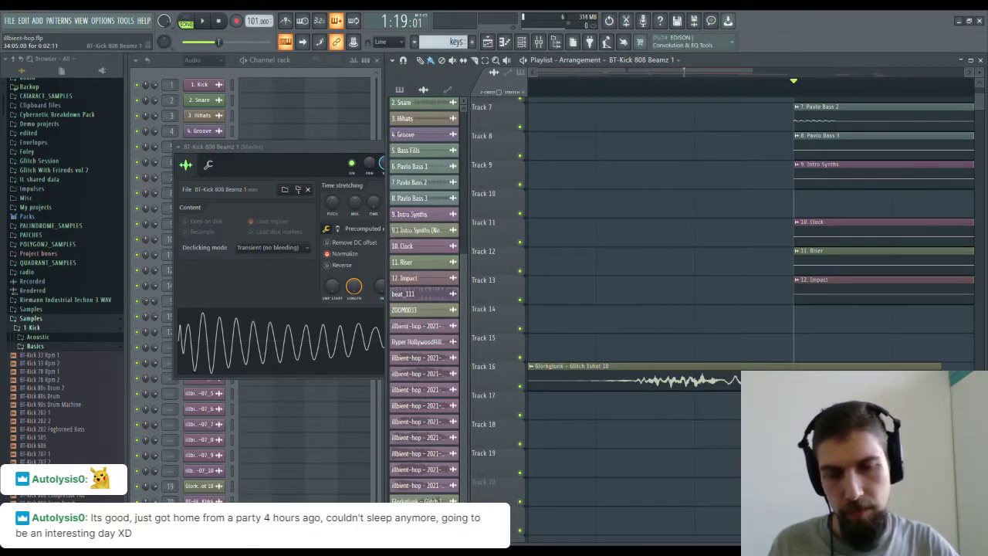
# Raise the kick's precomputed filter cutoff to 100%, back it off slightly, and preview the sample.
pyautogui.click(334, 150)
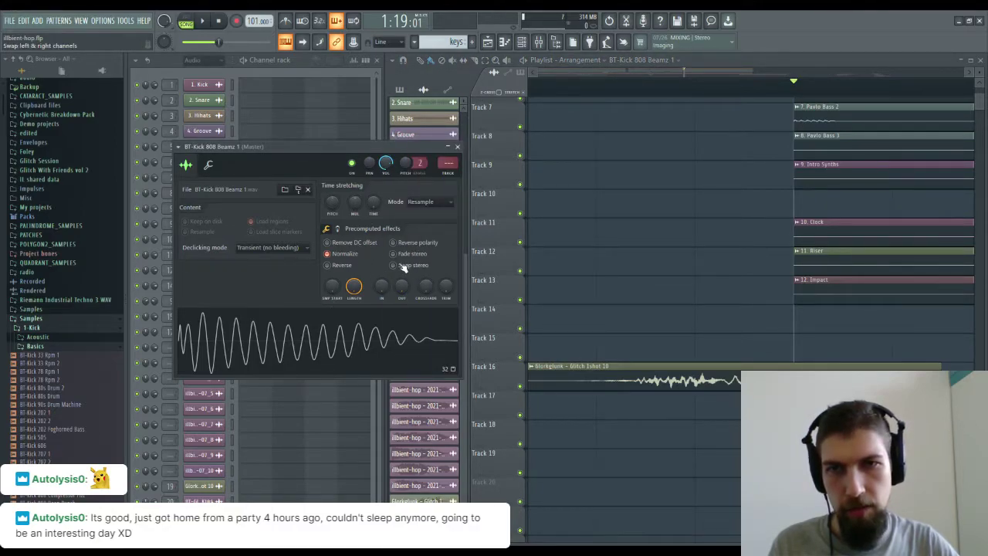
pyautogui.click(351, 229)
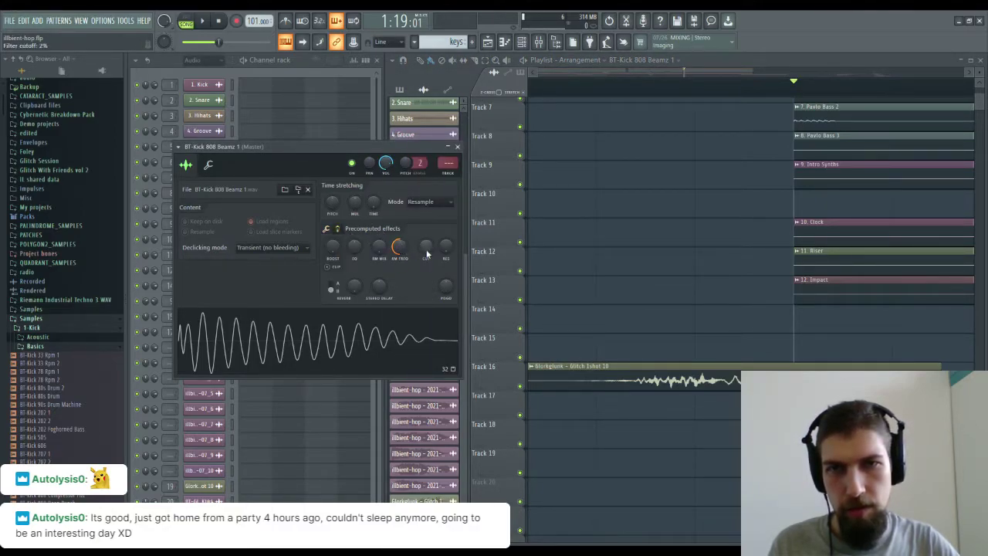
pyautogui.moveTo(425, 247); pyautogui.dragTo(424, 229)
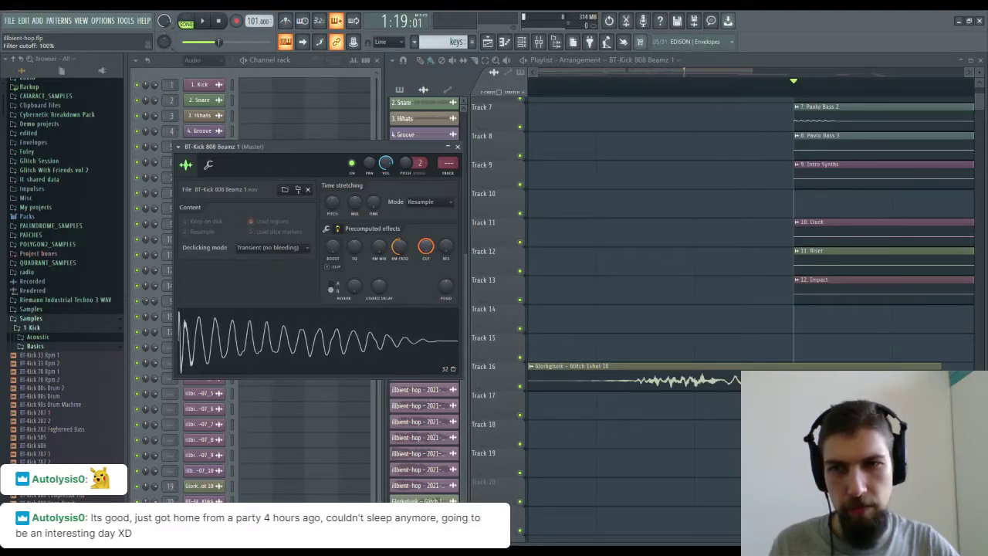
pyautogui.click(287, 348)
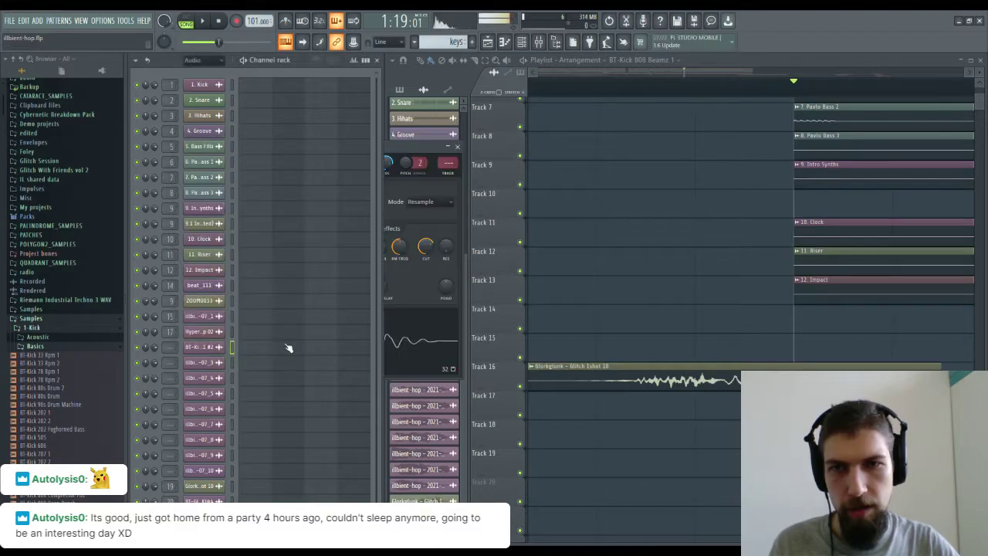
# Route the BT-Kick 808 Beamz 1 channel to mixer track 21.
pyautogui.click(434, 150)
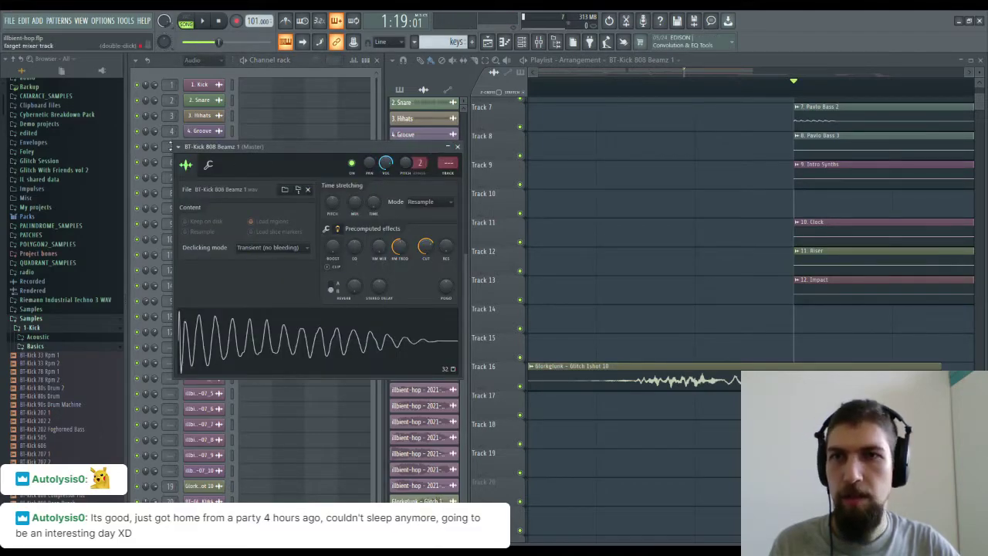
pyautogui.hotkey('ctrl', 'l')
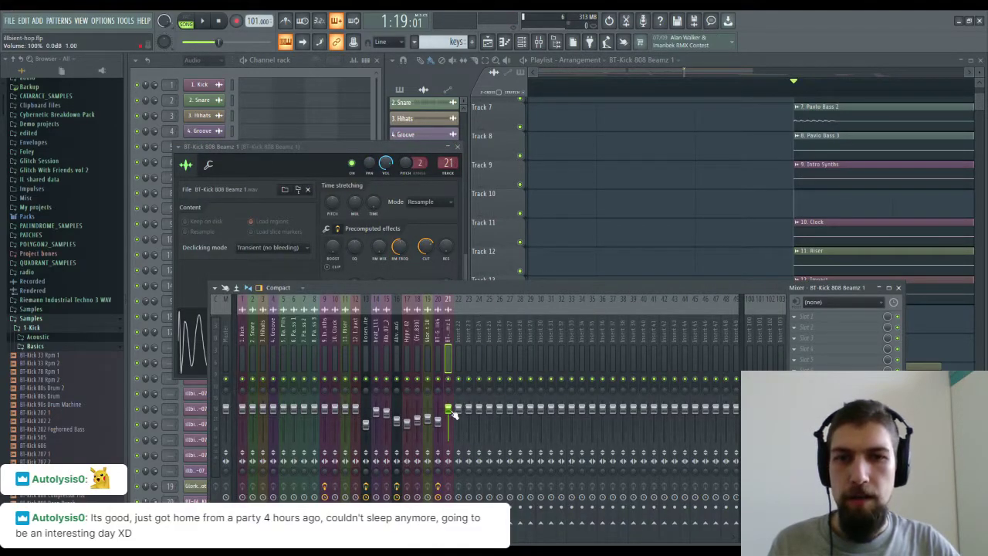
pyautogui.click(365, 165)
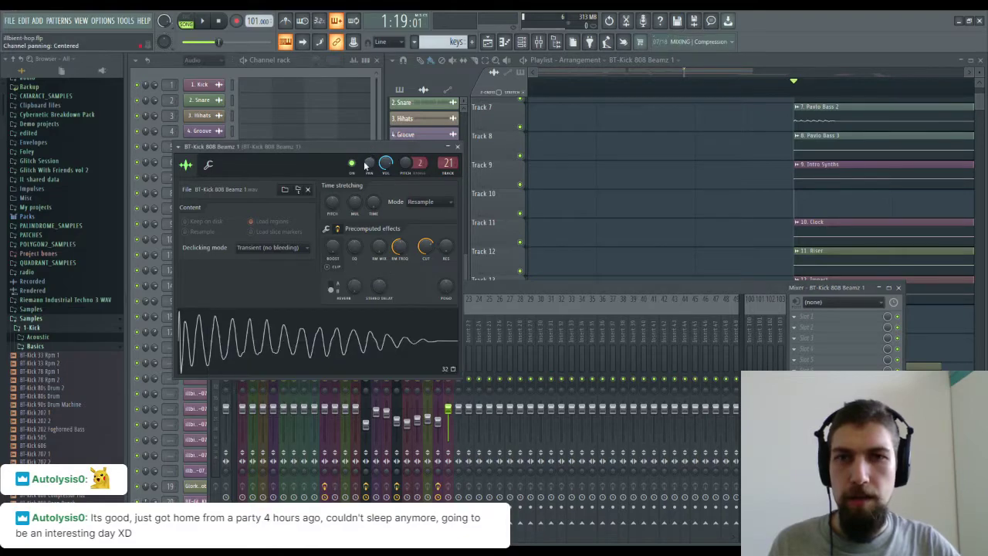
# Set the kick's time-stretching mode to Auto, shift its pitch to +798 cents, and preview it.
pyautogui.click(347, 230)
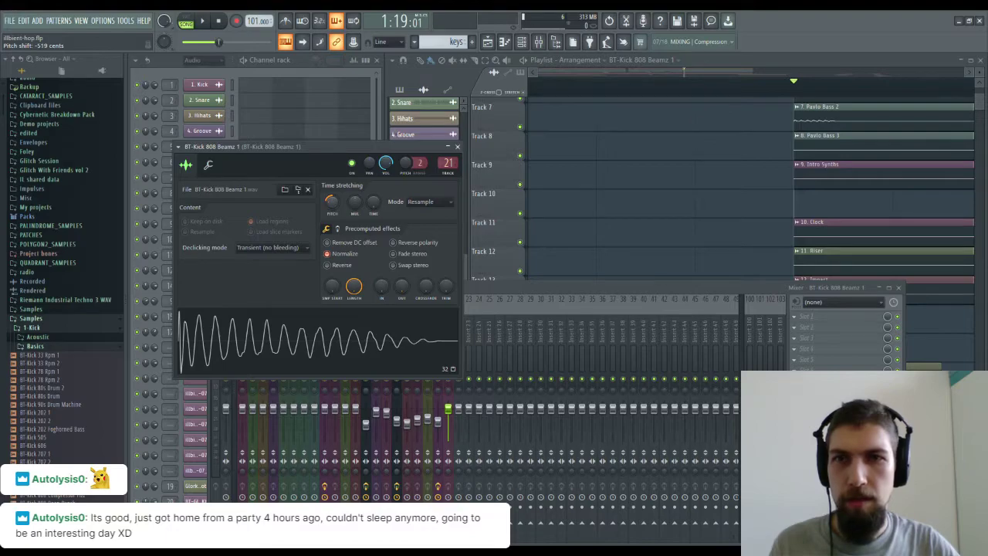
pyautogui.moveTo(331, 202); pyautogui.dragTo(332, 179)
pyautogui.click(324, 341)
pyautogui.click(324, 341)
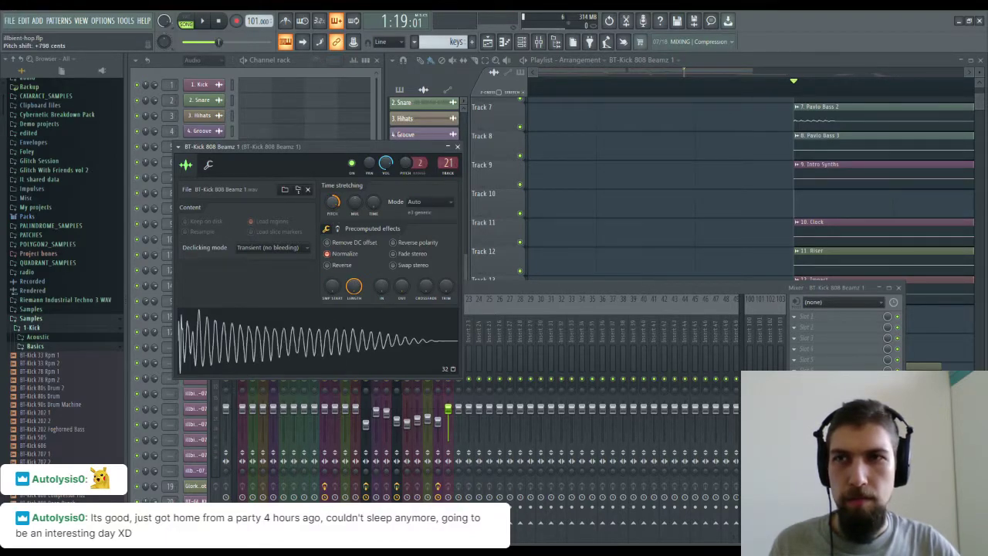
pyautogui.click(290, 340)
# Retune the kick's pitch shift by ear, trying +800 and +100 cents before settling slightly below the original pitch.
pyautogui.moveTo(332, 202); pyautogui.dragTo(332, 204)
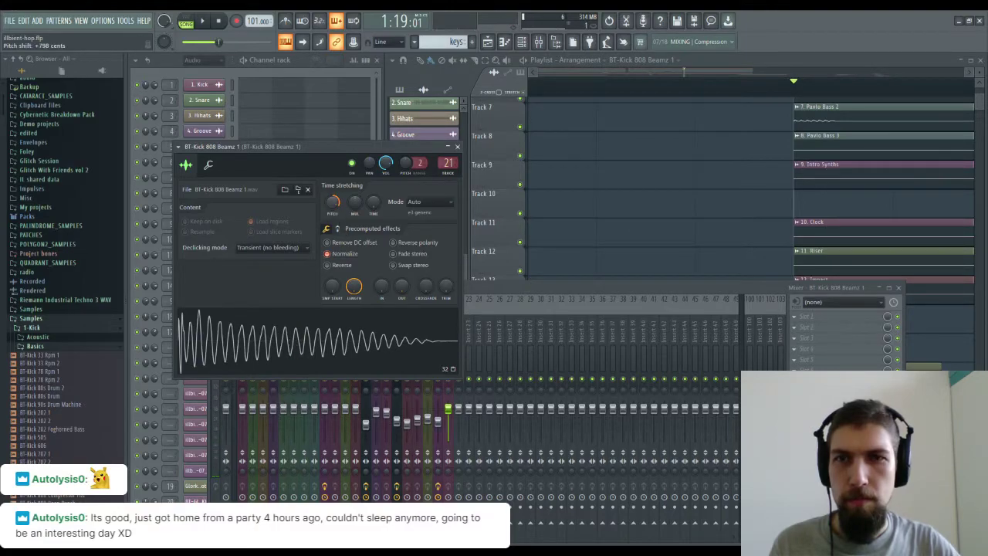
pyautogui.click(314, 342)
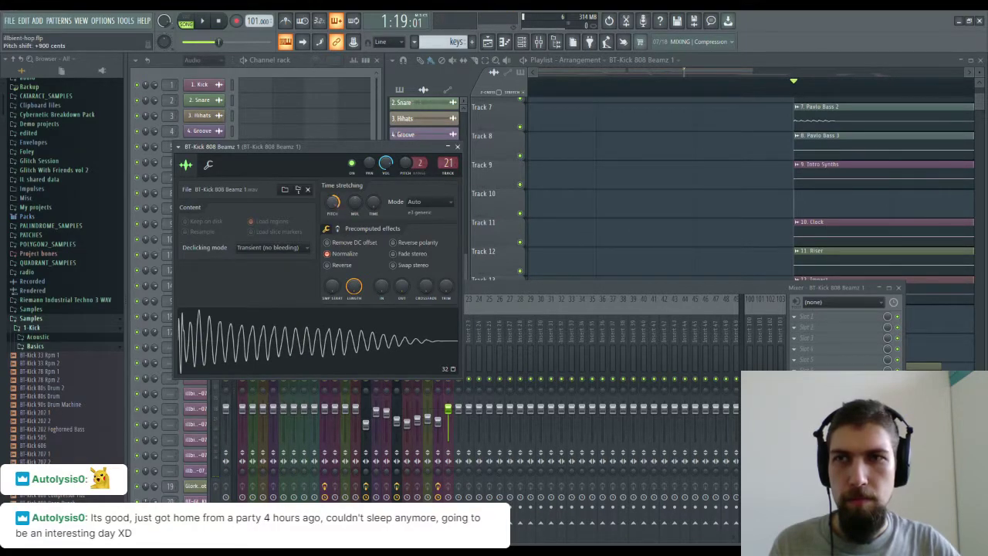
pyautogui.click(319, 343)
pyautogui.click(319, 344)
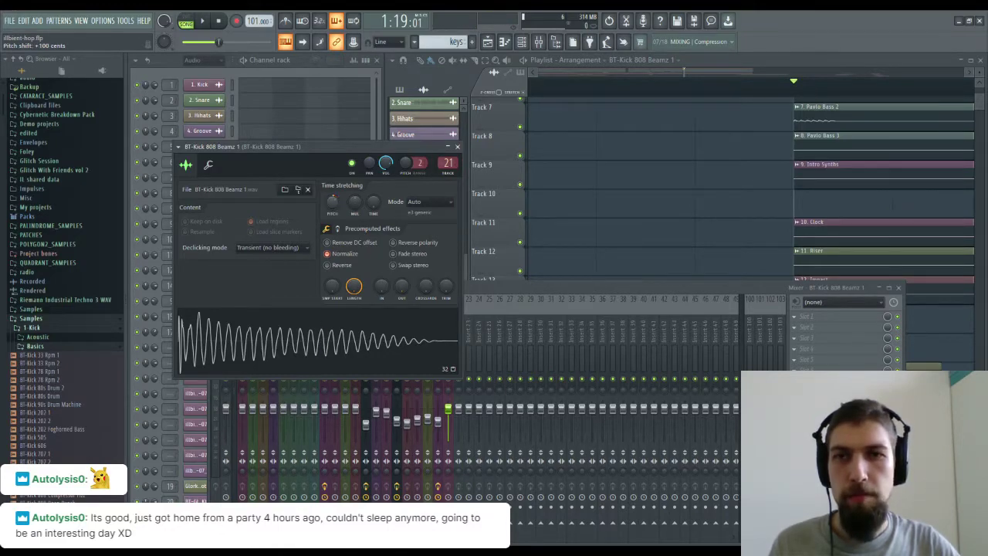
pyautogui.click(311, 335)
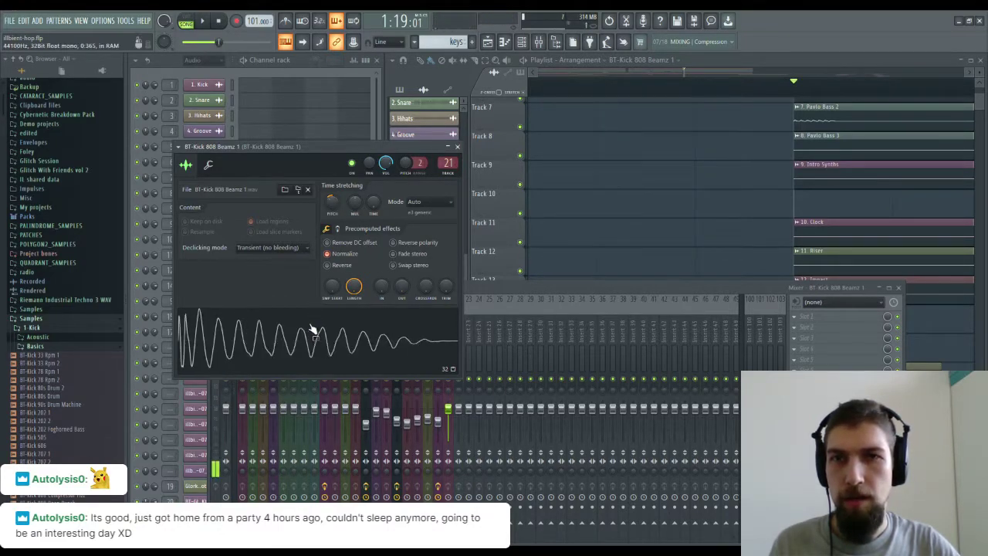
# Close the kick's sampler, lower mixer track 21's fader slightly, and load OTT into its first effect slot.
pyautogui.click(457, 145)
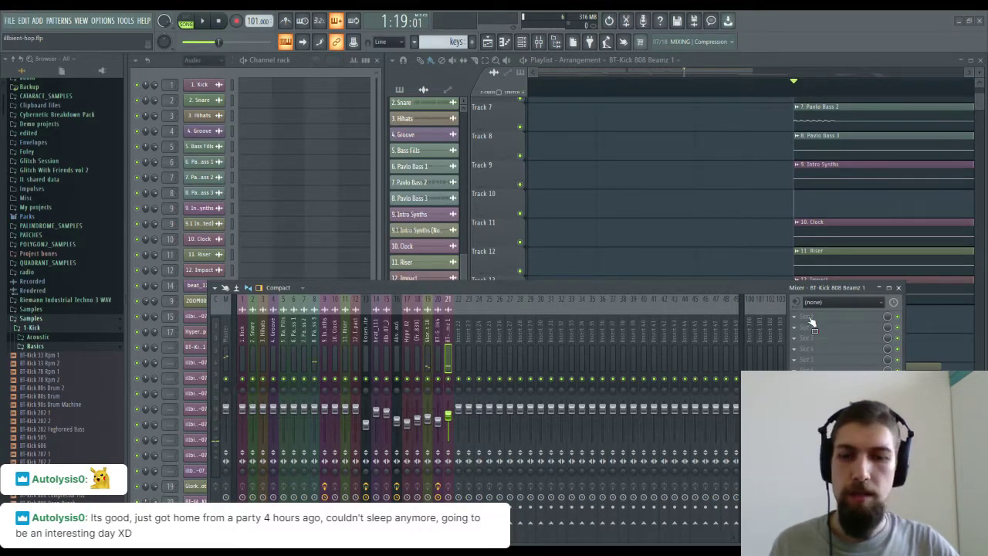
pyautogui.moveTo(66, 344); pyautogui.dragTo(820, 316)
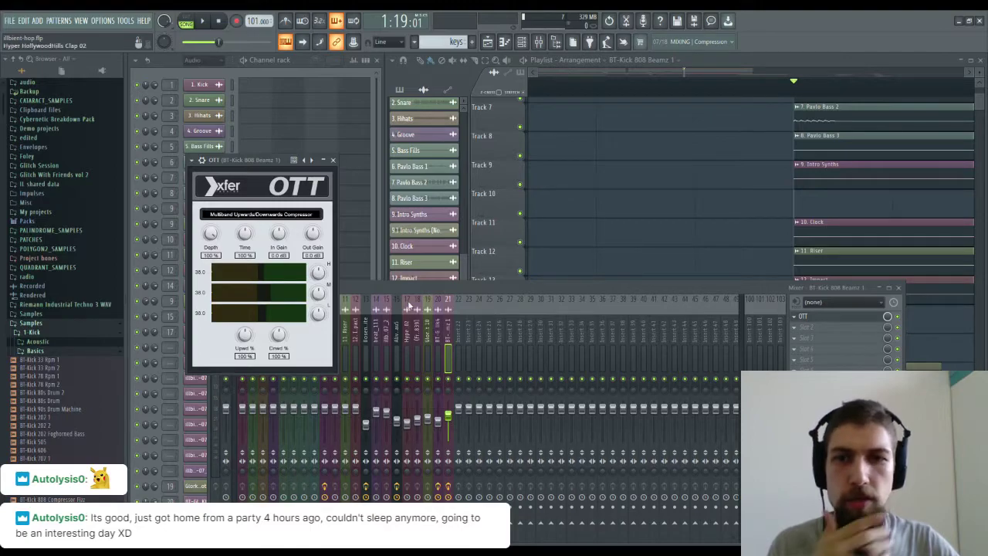
pyautogui.click(450, 328)
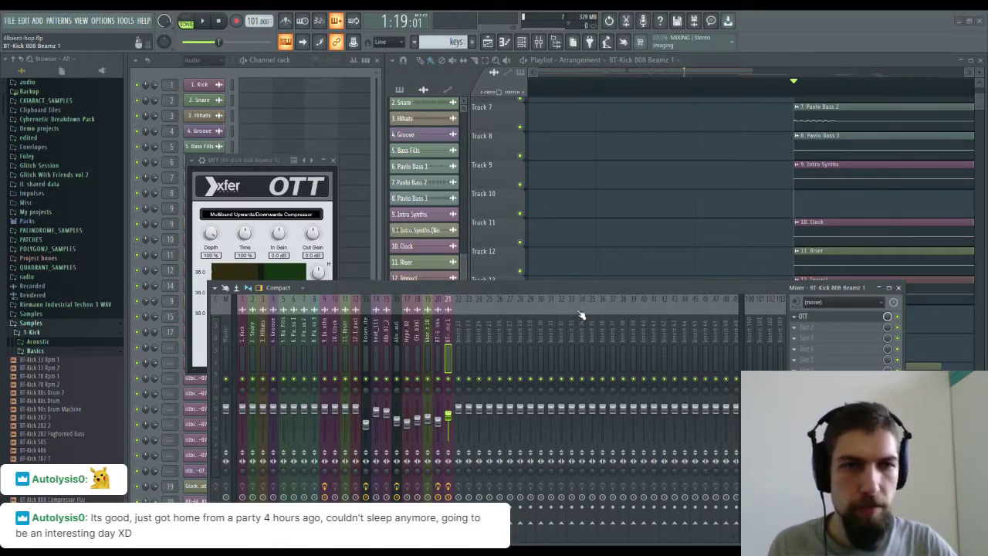
# Reset mixer track 21, reroute the BT-Kick 808 Beamz 1 channel to mixer track 16 (Alive Mau5), and preview it.
pyautogui.press('Delete')
pyautogui.moveTo(348, 325); pyautogui.dragTo(396, 337)
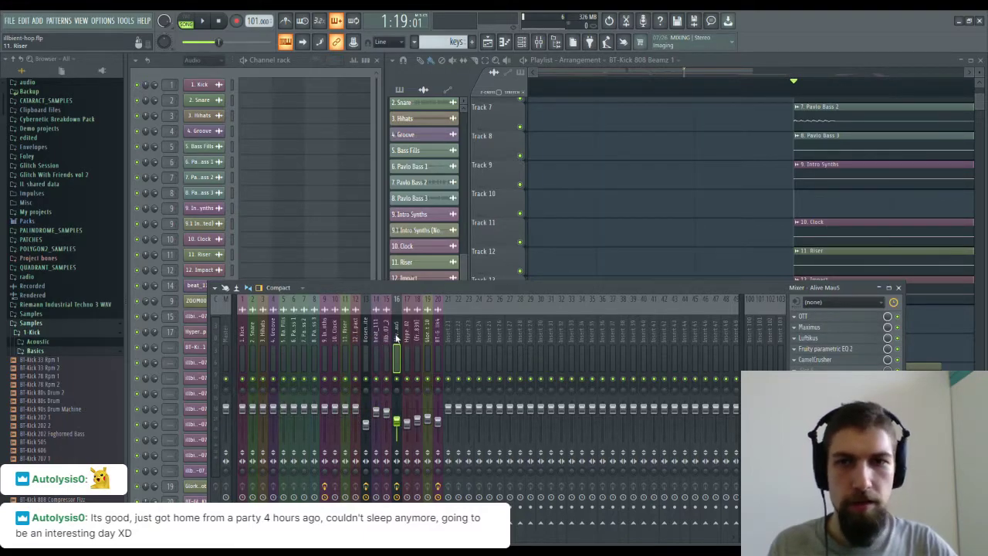
pyautogui.doubleClick(926, 409)
pyautogui.moveTo(448, 163); pyautogui.dragTo(448, 151)
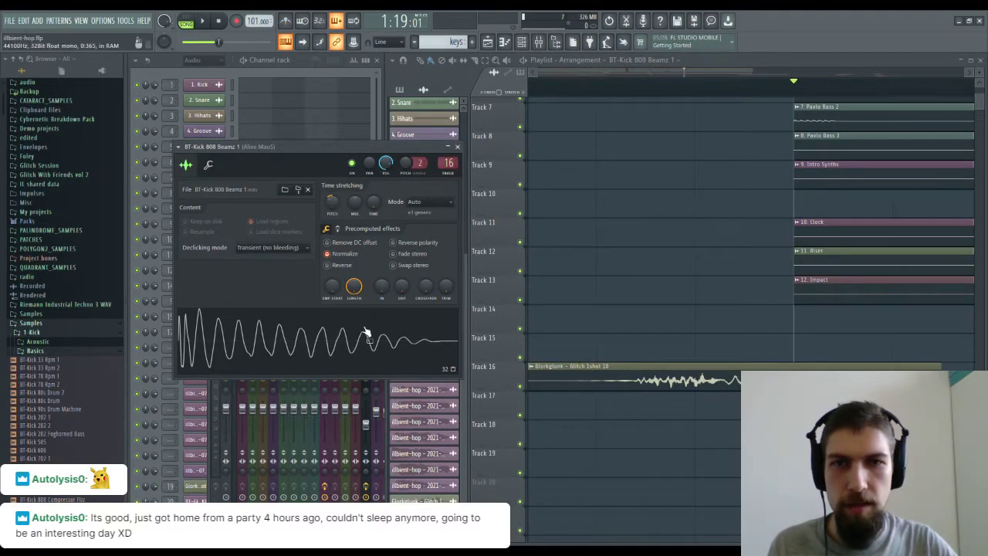
pyautogui.click(317, 334)
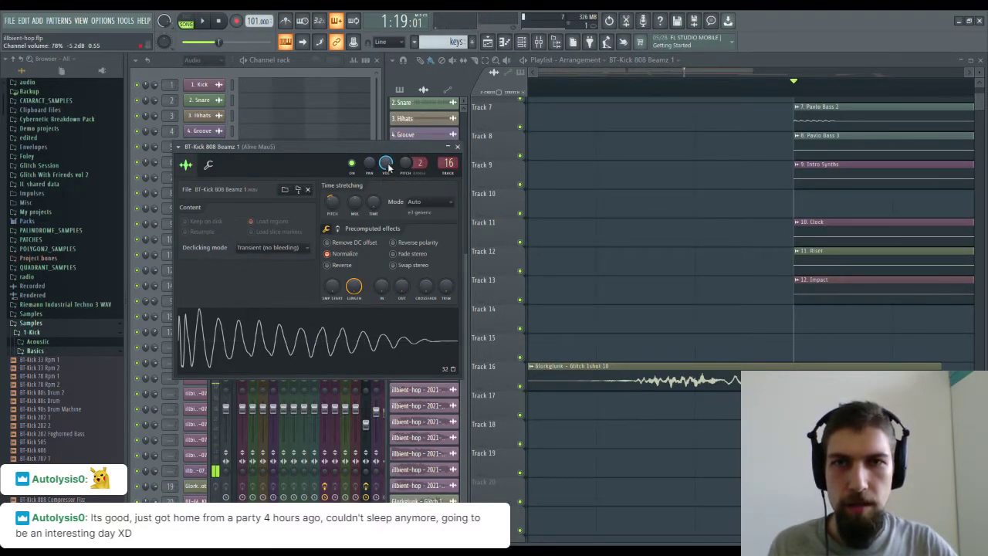
# Raise the kick's channel volume slightly and preview the sample several times through its new effect chain.
pyautogui.moveTo(385, 163); pyautogui.dragTo(386, 159)
pyautogui.click(335, 325)
pyautogui.click(335, 341)
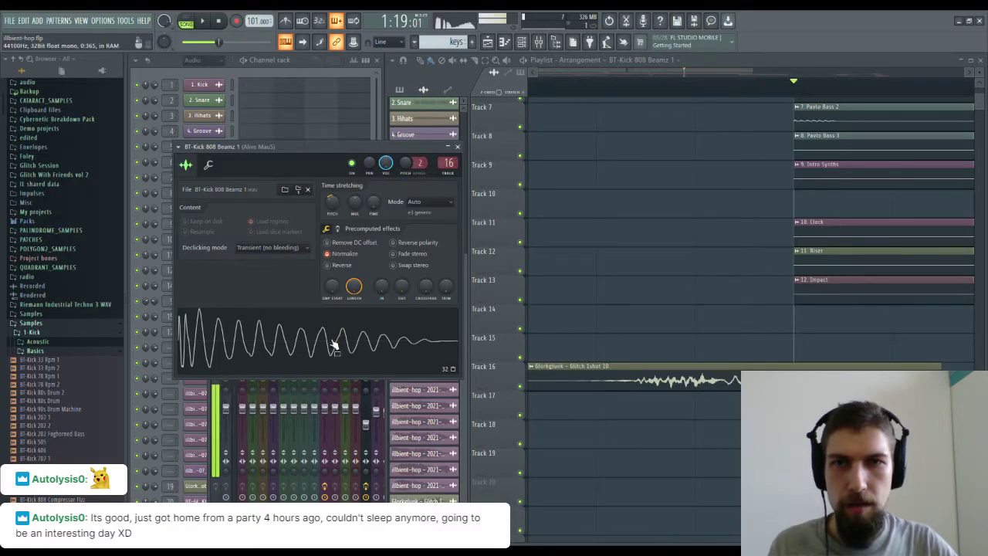
pyautogui.click(316, 337)
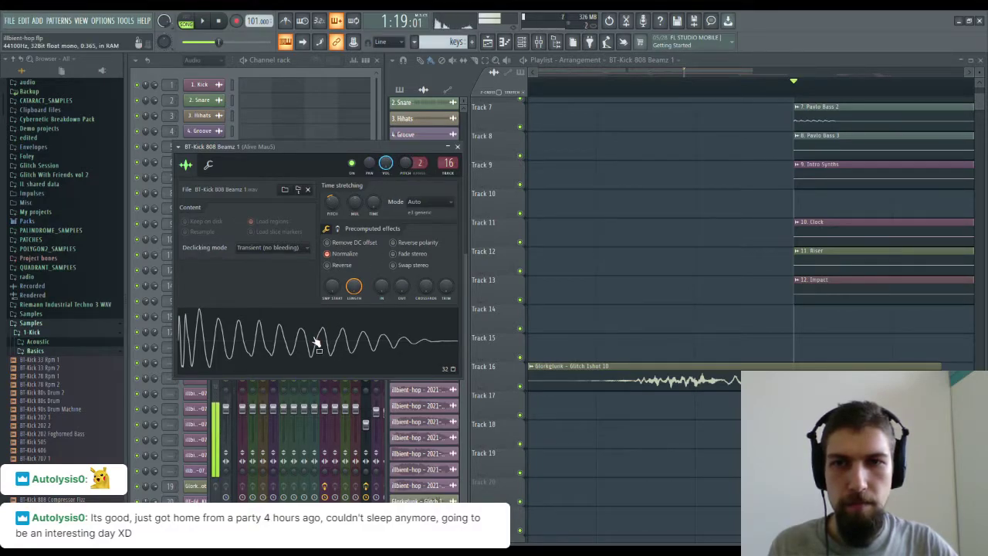
pyautogui.moveTo(437, 146); pyautogui.dragTo(683, 135)
pyautogui.click(524, 344)
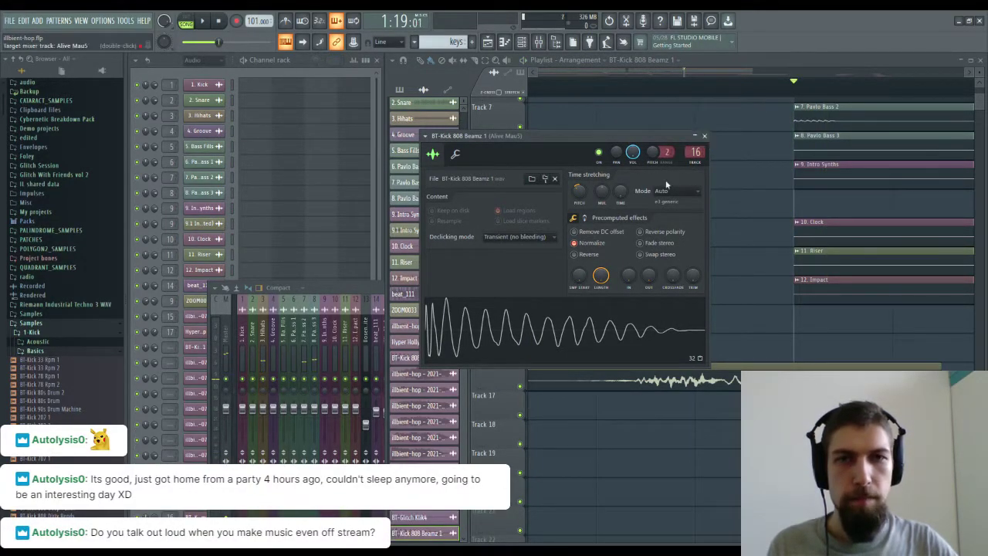
# Raise Boost with Clip enabled in the kick's precomputed effects to distort its waveform, and close the sampler.
pyautogui.click(584, 219)
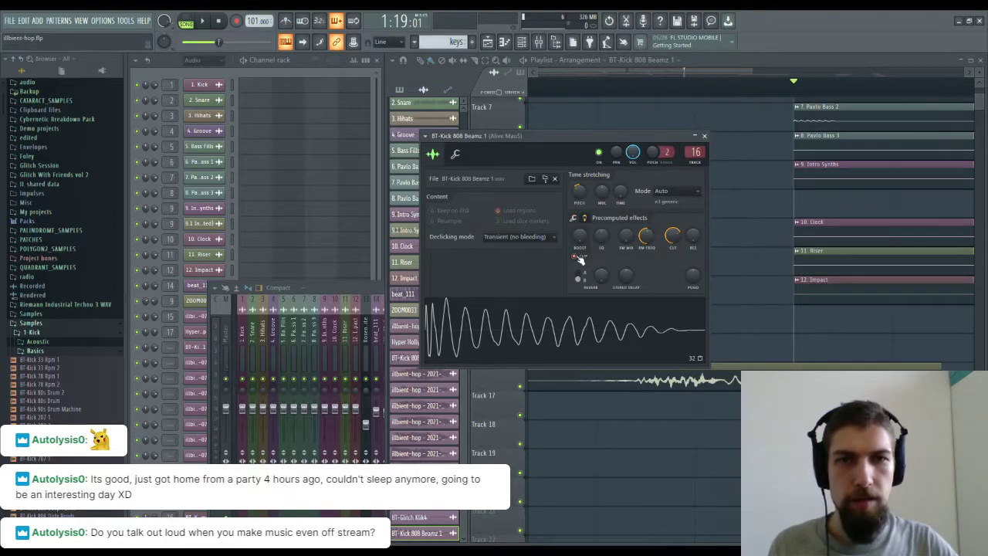
pyautogui.click(574, 256)
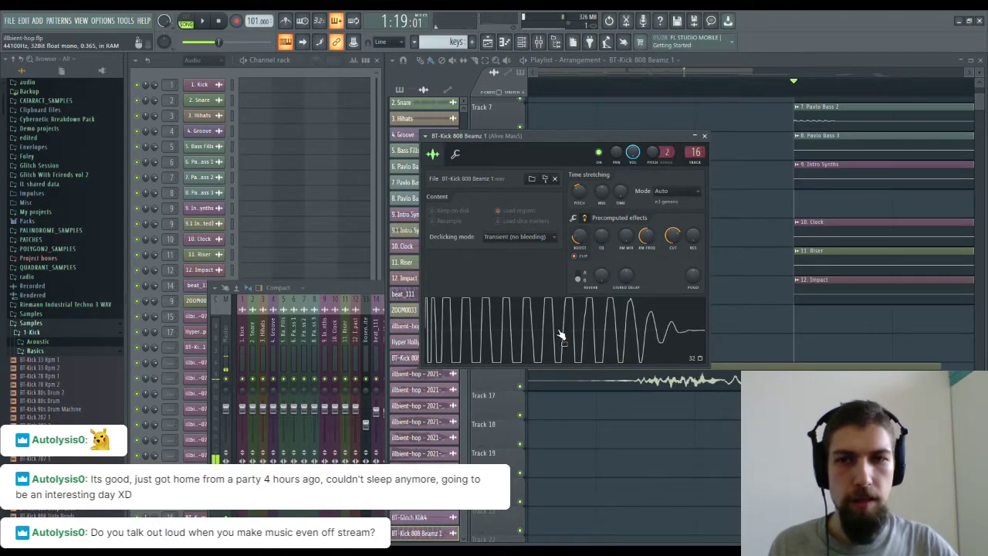
pyautogui.click(703, 136)
# Play the arrangement through the bar 34 transition to hear the boosted kick in context.
pyautogui.press('space')
pyautogui.press('space')
pyautogui.scroll(-8, 736, 95)
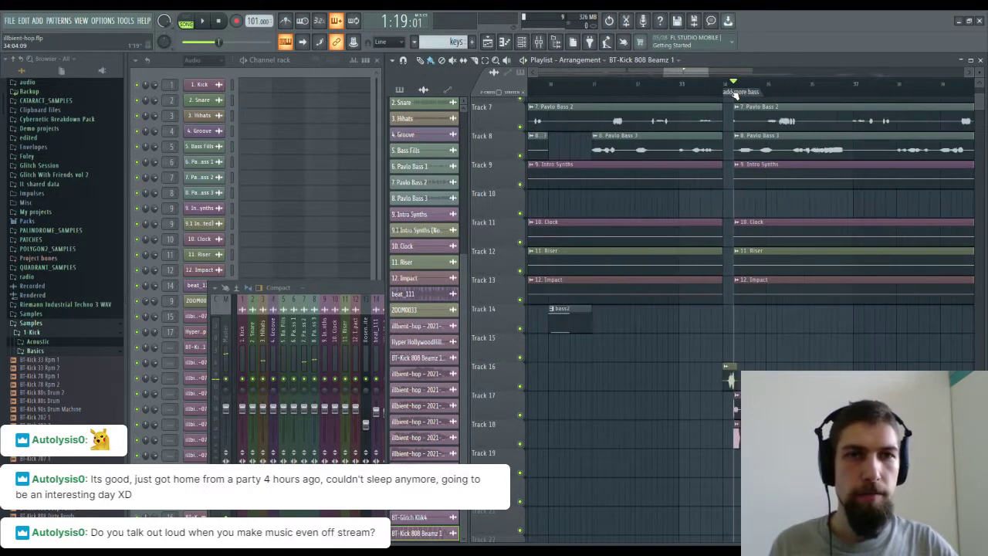
pyautogui.click(645, 85)
pyautogui.press('space')
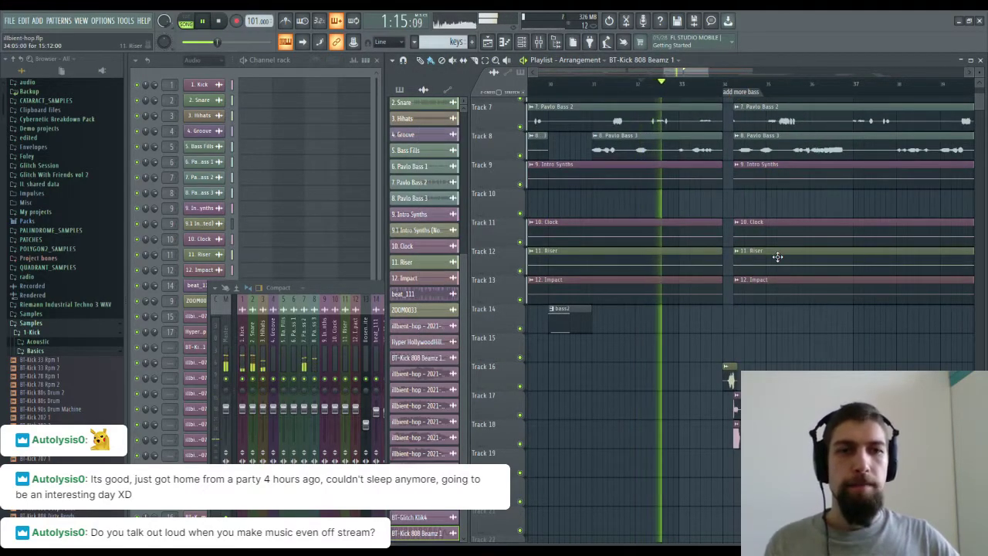
pyautogui.scroll(2, 801, 259)
pyautogui.scroll(5, 741, 93)
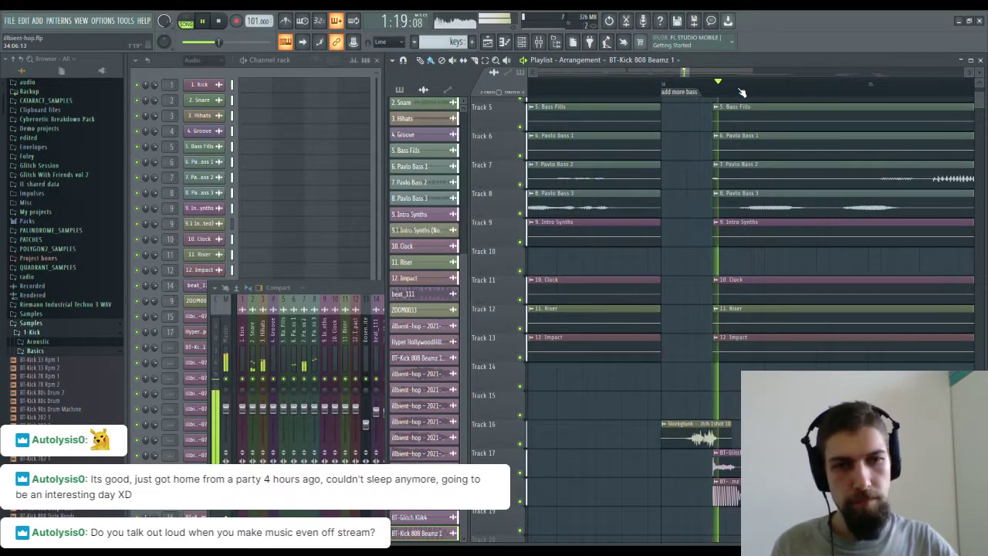
pyautogui.press('space')
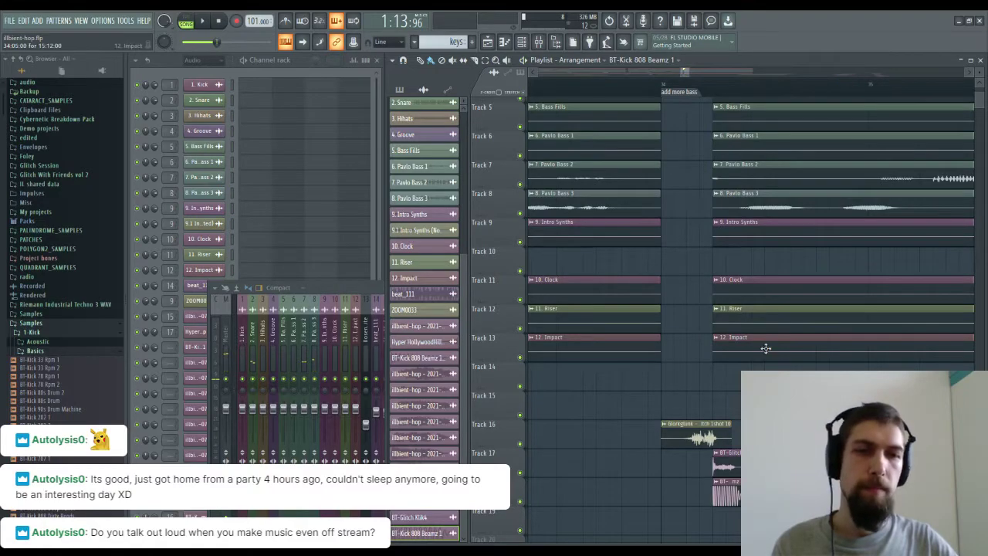
# Move the kick clip on Track 18 to 34:07:00 and cut a 0:00:04 slice from its start.
pyautogui.moveTo(733, 491); pyautogui.dragTo(746, 491)
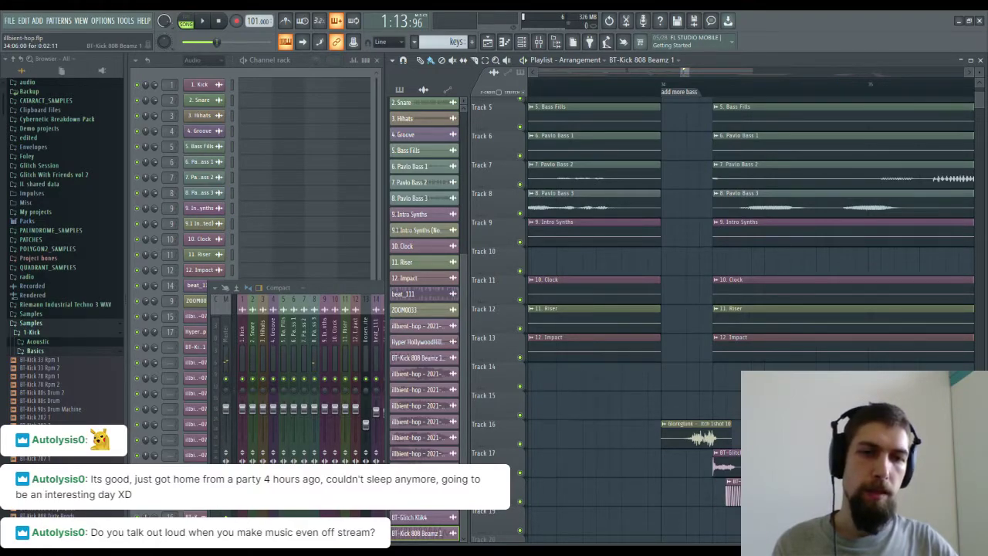
pyautogui.scroll(4, 737, 92)
pyautogui.moveTo(681, 490); pyautogui.dragTo(787, 491)
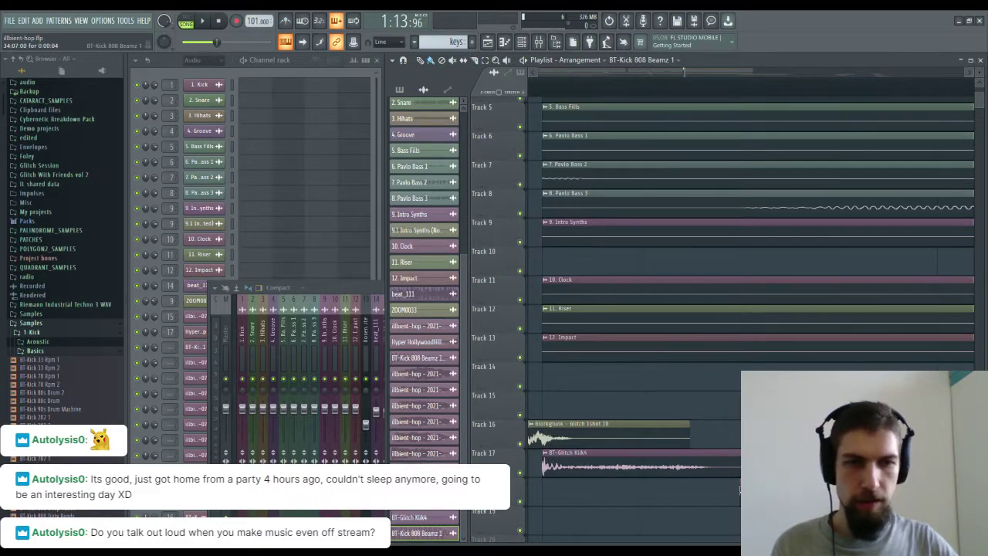
pyautogui.doubleClick(742, 493)
pyautogui.click(706, 139)
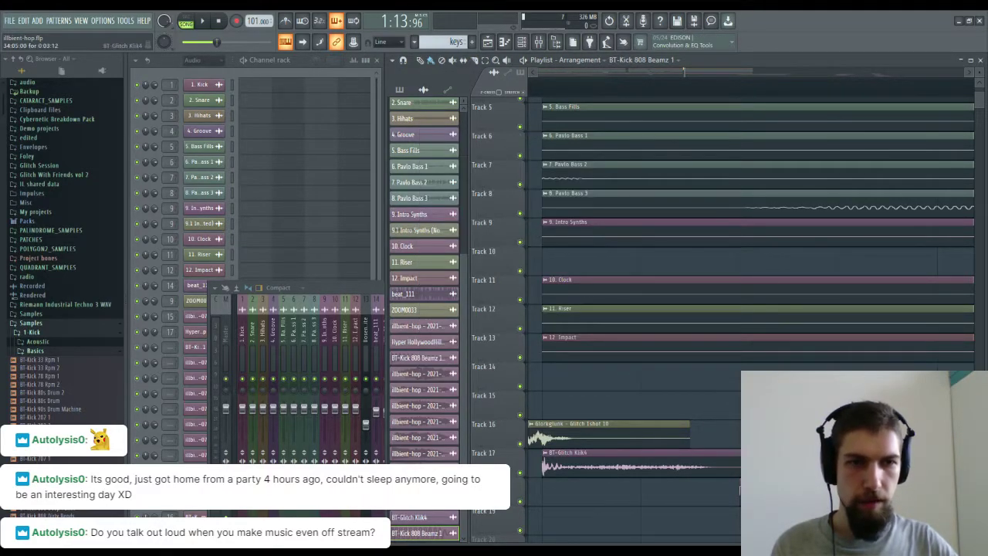
# Place a row of five kick copies on Track 18 ahead of the main kick hit, under the BT-Glitch Klikk clip.
pyautogui.click(566, 496)
pyautogui.click(611, 495)
pyautogui.click(645, 497)
pyautogui.click(678, 502)
pyautogui.click(728, 503)
# Shorten the kick copies on Track 18 into brief slices and add another slice at 34:05:11.
pyautogui.moveTo(731, 500)
pyautogui.mouseDown()
pyautogui.moveTo(709, 498)
pyautogui.moveTo(738, 503)
pyautogui.mouseUp()
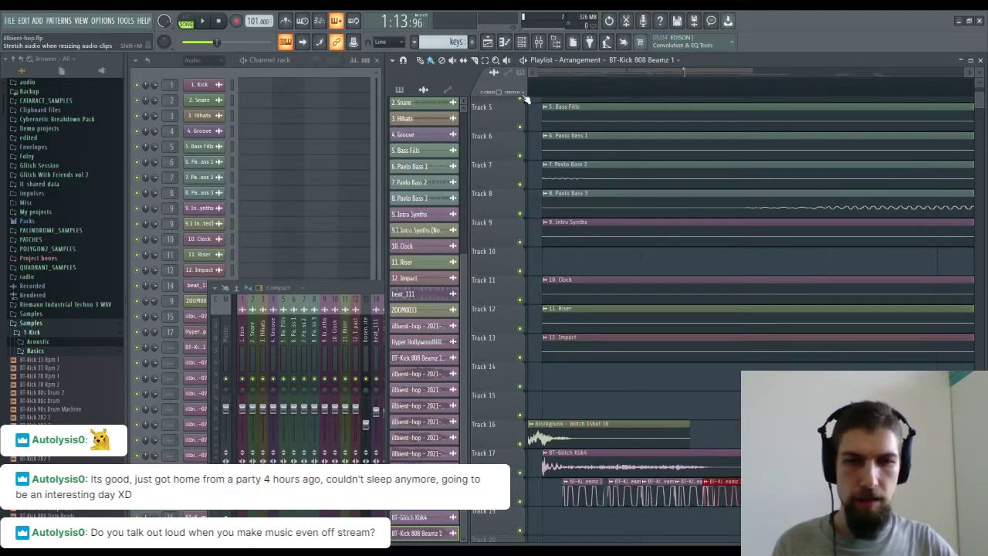
pyautogui.hotkey('ctrl', 'z')
pyautogui.moveTo(717, 495)
pyautogui.mouseDown()
pyautogui.moveTo(747, 496)
pyautogui.moveTo(731, 499)
pyautogui.mouseUp()
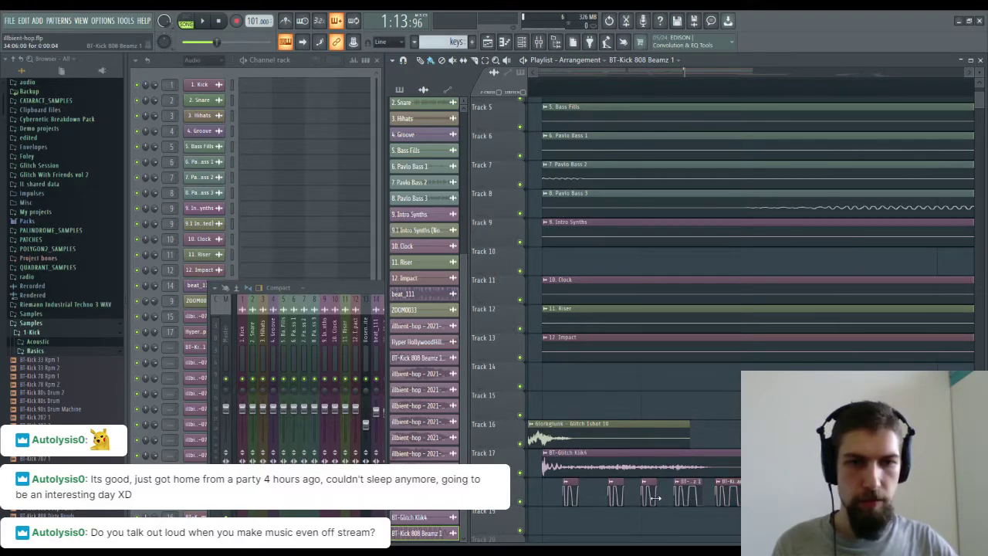
pyautogui.click(590, 494)
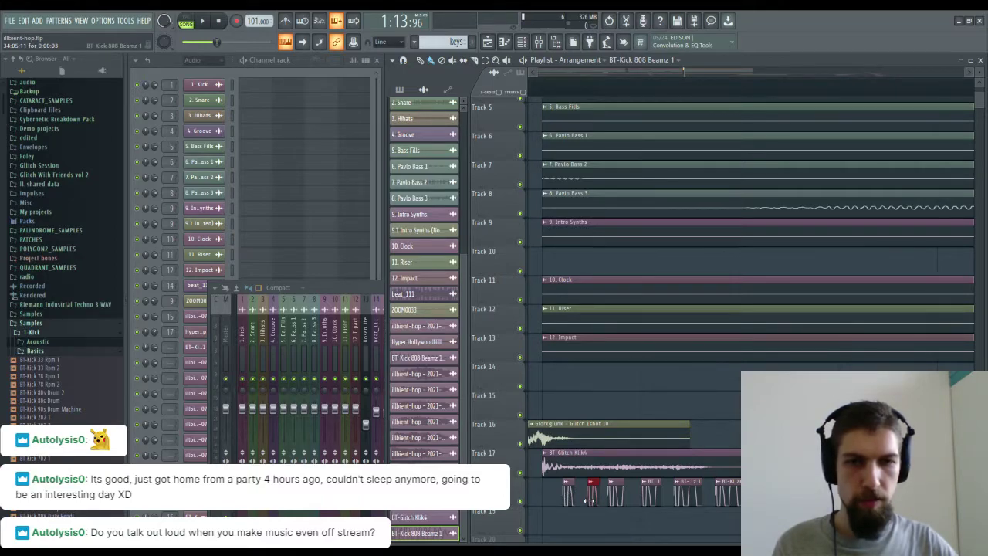
# Play from bar 33 through the transition to check the kick slices.
pyautogui.scroll(4, 681, 93)
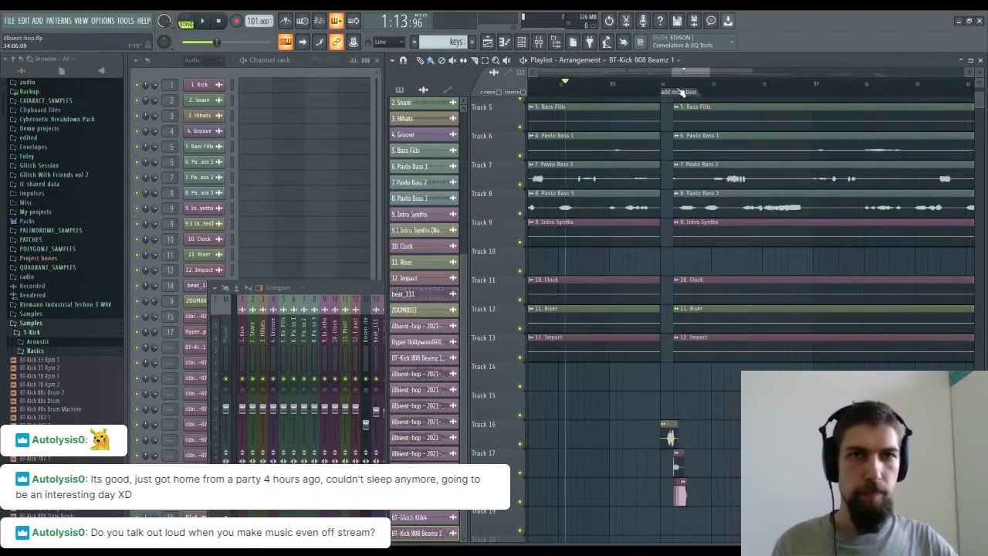
pyautogui.click(620, 93)
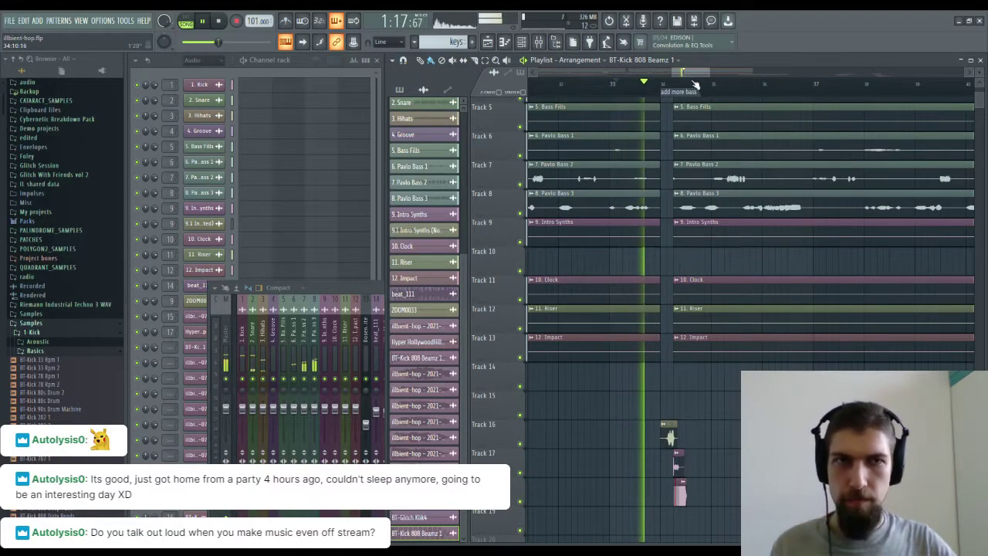
pyautogui.scroll(2, 691, 87)
pyautogui.scroll(2, 692, 86)
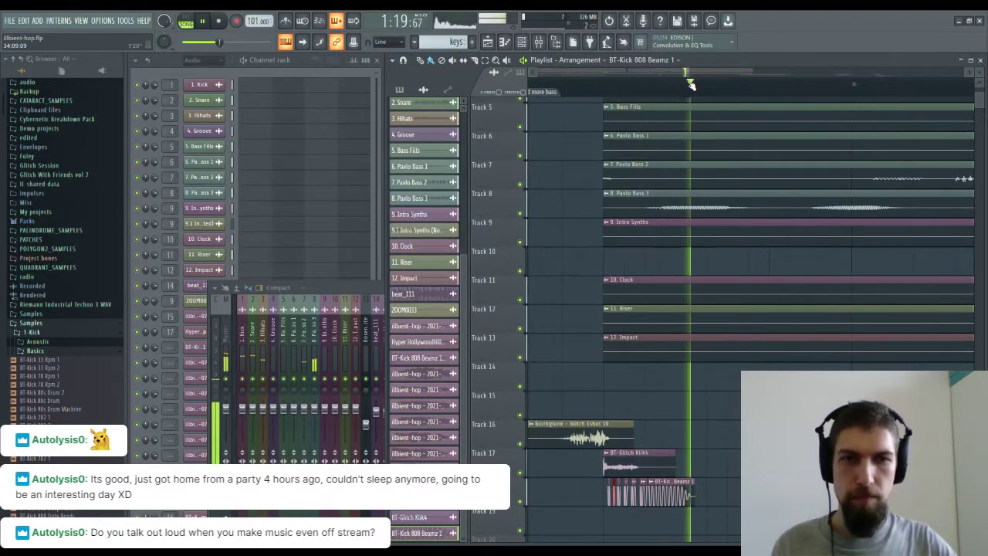
pyautogui.press('space')
# Delete the two kick slices directly before the main kick hit on Track 18.
pyautogui.scroll(4, 642, 91)
pyautogui.moveTo(653, 512); pyautogui.dragTo(732, 442)
pyautogui.rightClick(733, 425)
pyautogui.rightClick(711, 424)
# Audition the kick pattern, delete the slice at 34:05:11, and place another slice just before the main hit.
pyautogui.press('space')
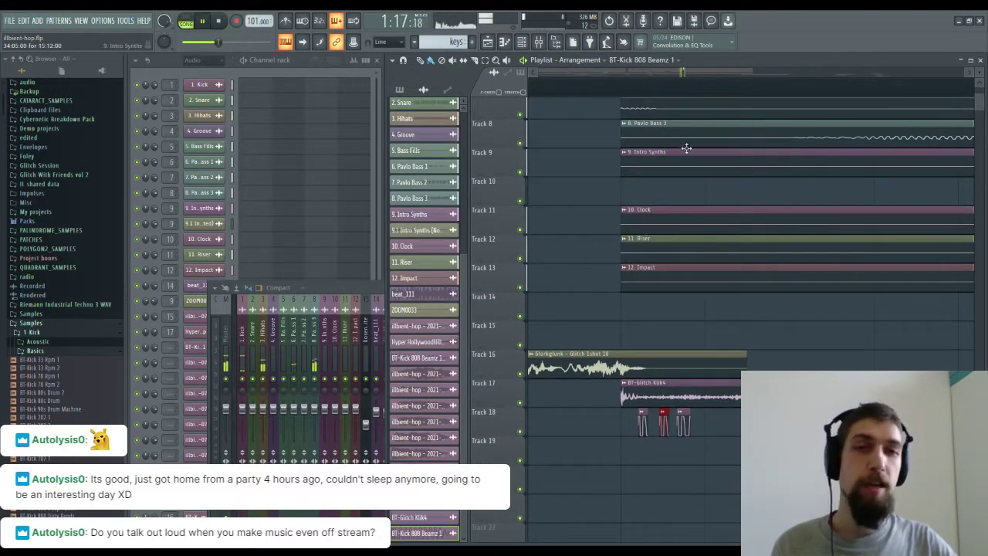
pyautogui.scroll(-2, 697, 98)
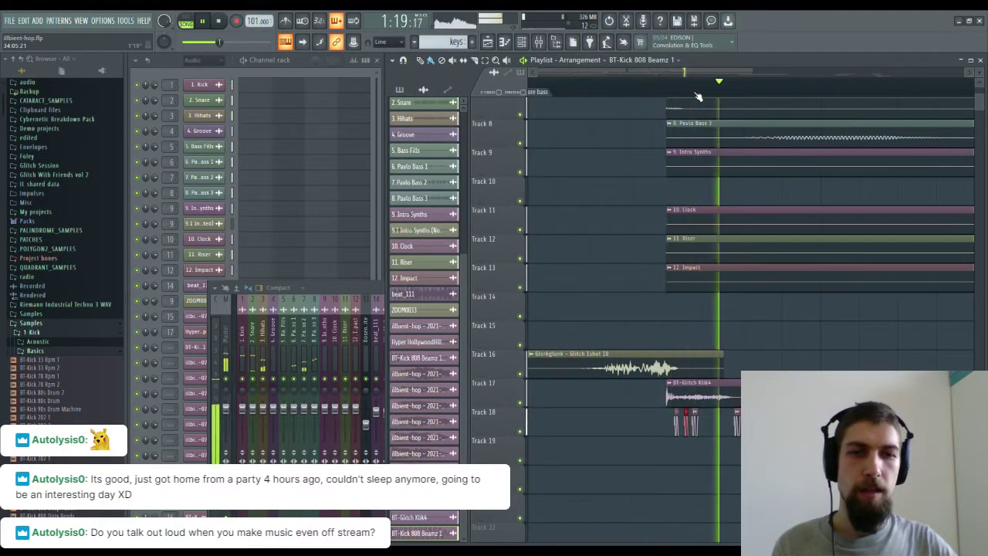
pyautogui.press('space')
pyautogui.rightClick(685, 424)
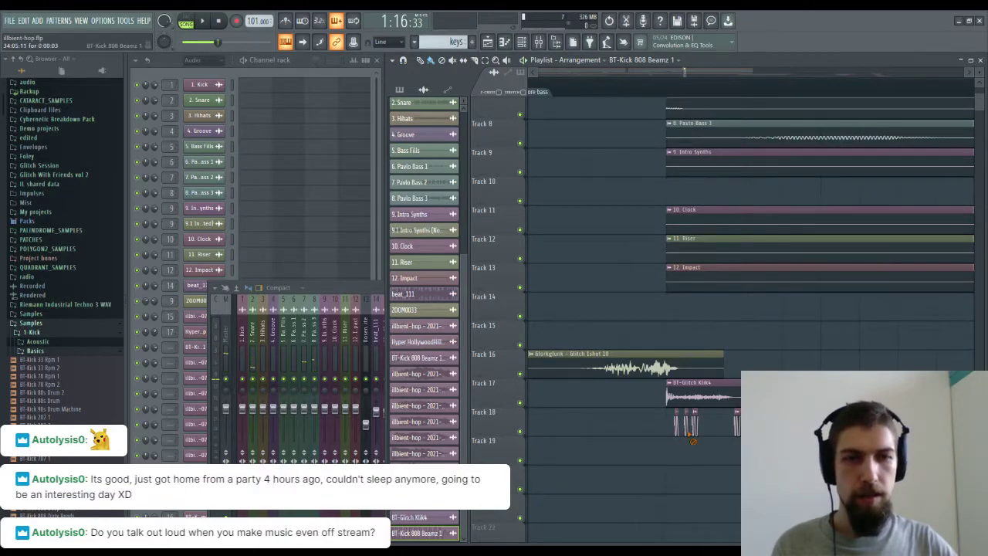
pyautogui.click(722, 426)
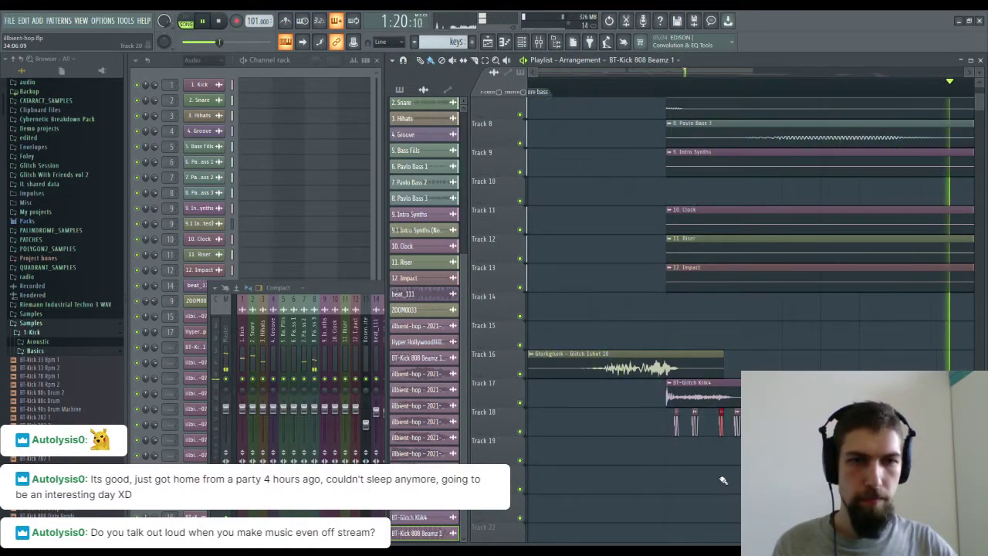
pyautogui.press('space')
# Replace the trimmed main hit after the slices on Track 18 with a fresh kick clip and play the transition.
pyautogui.rightClick(737, 424)
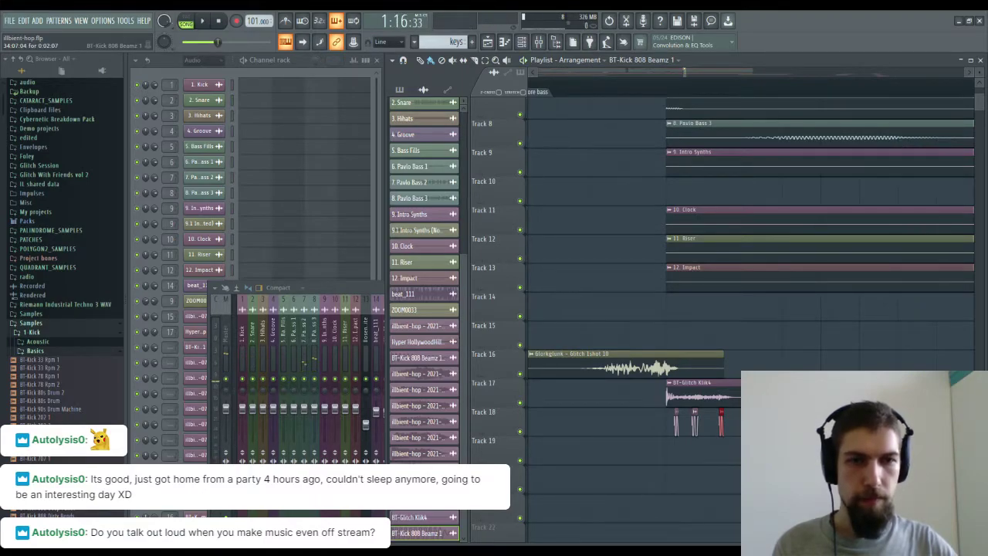
pyautogui.doubleClick(722, 424)
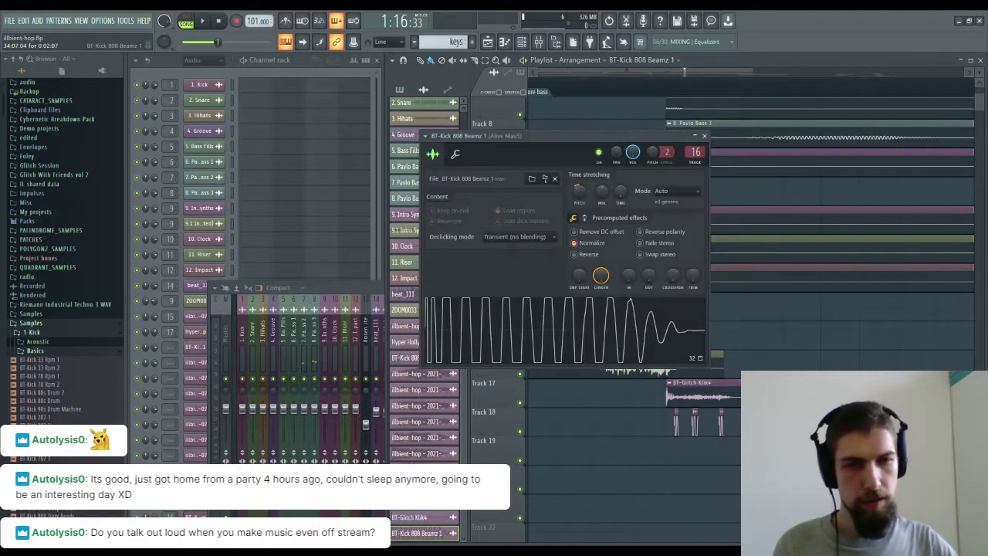
pyautogui.click(641, 344)
pyautogui.press('Escape')
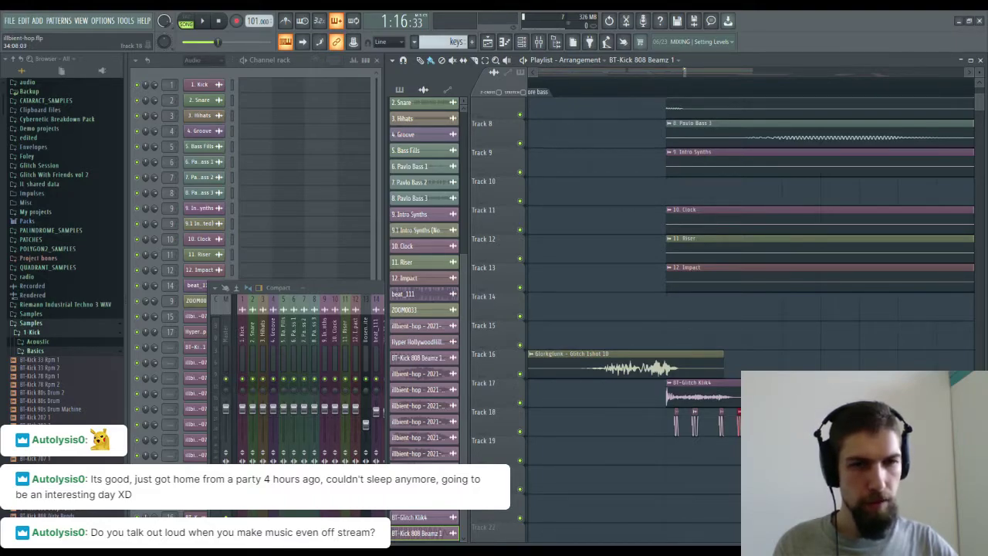
pyautogui.press('space')
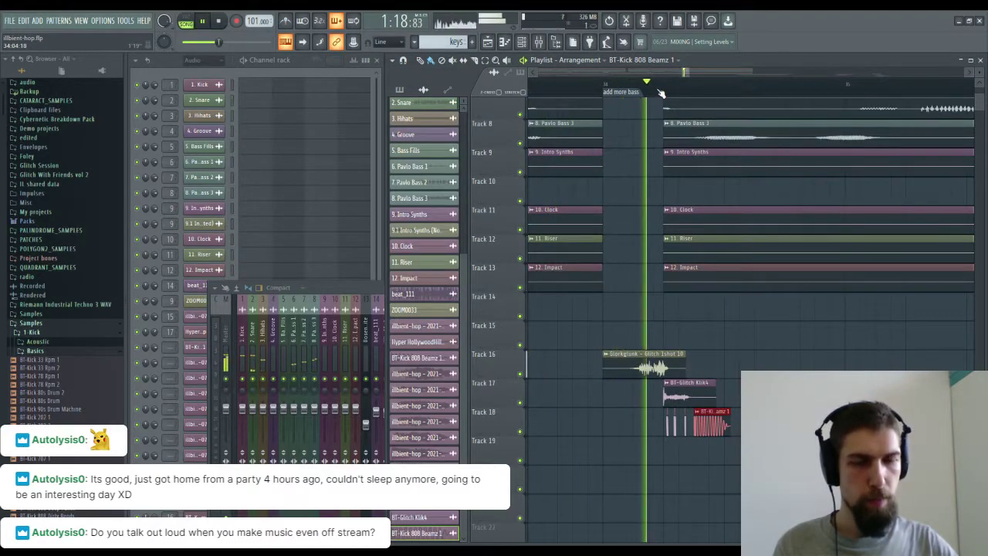
pyautogui.press('space')
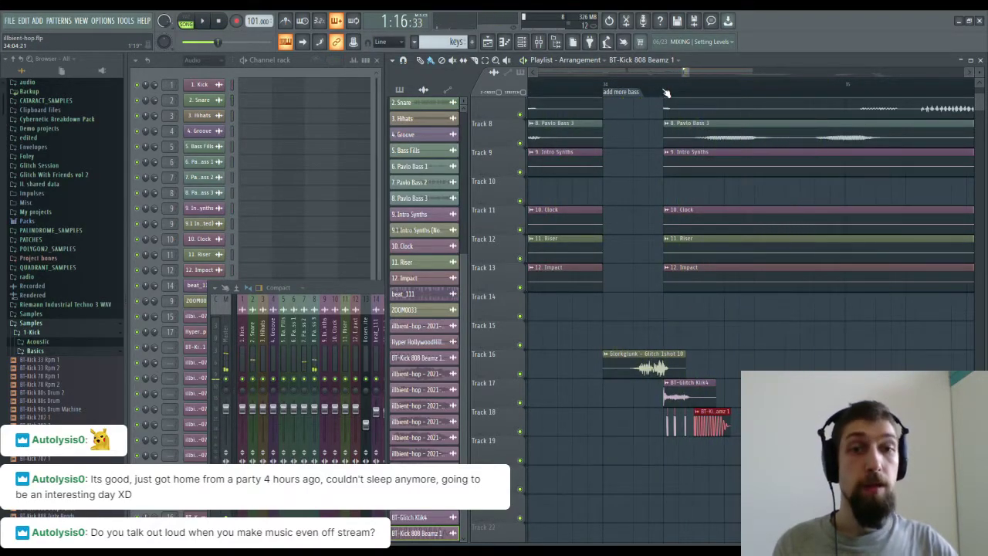
# Play the arrangement from about bar 21 through the bar 34 transition and examine the tracks around it.
pyautogui.scroll(-3, 665, 92)
pyautogui.scroll(-5, 665, 93)
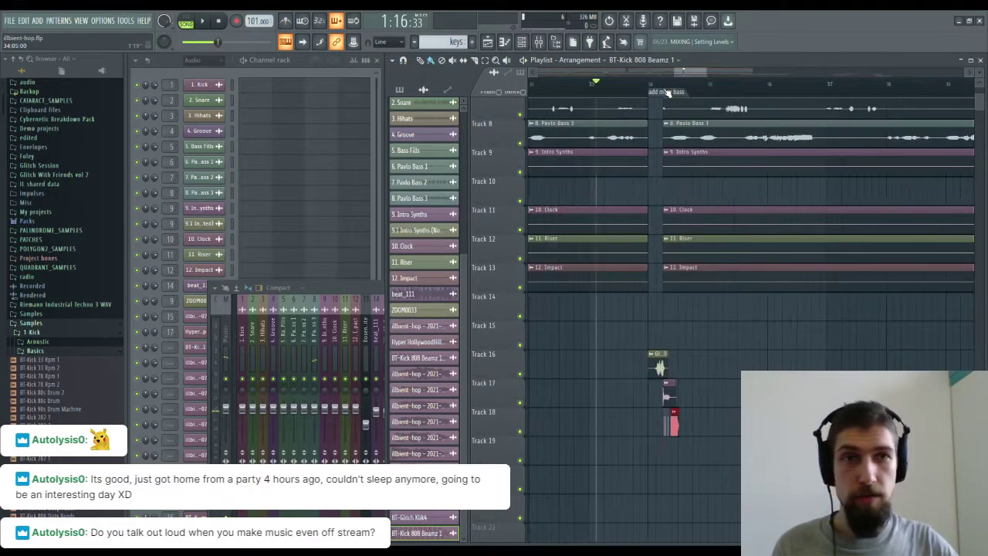
pyautogui.click(564, 85)
pyautogui.press('space')
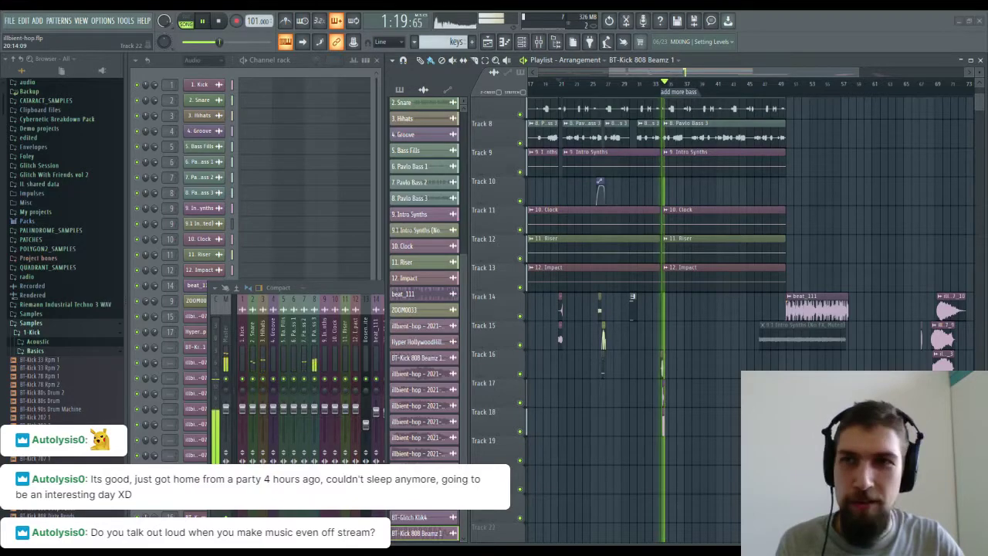
pyautogui.press('space')
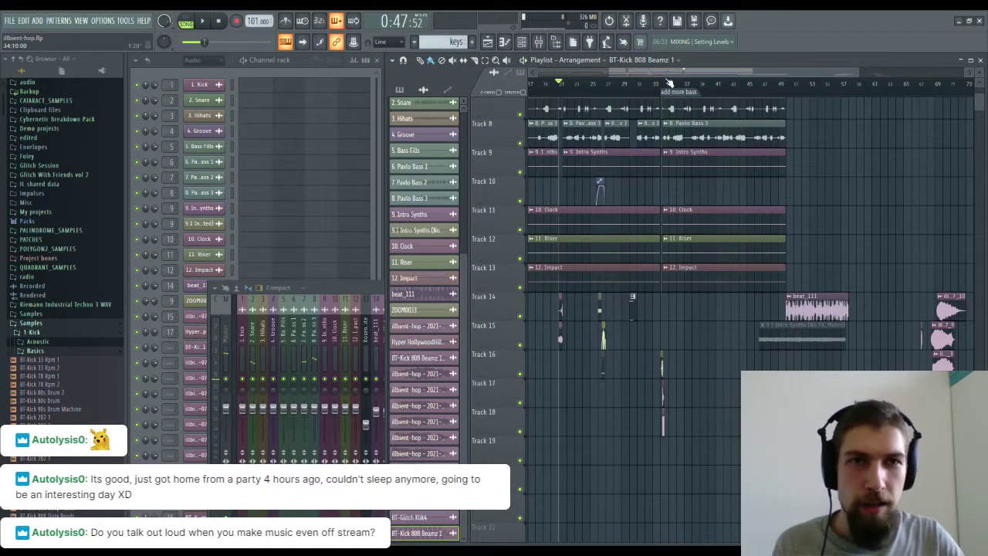
pyautogui.hscroll(-3, 668, 84)
pyautogui.moveTo(815, 174)
pyautogui.mouseDown()
pyautogui.moveTo(718, 236)
pyautogui.moveTo(633, 238)
pyautogui.moveTo(639, 199)
pyautogui.moveTo(678, 211)
pyautogui.moveTo(682, 365)
pyautogui.mouseUp()
pyautogui.scroll(5, 715, 92)
pyautogui.scroll(2, 715, 93)
pyautogui.moveTo(631, 202); pyautogui.dragTo(635, 301)
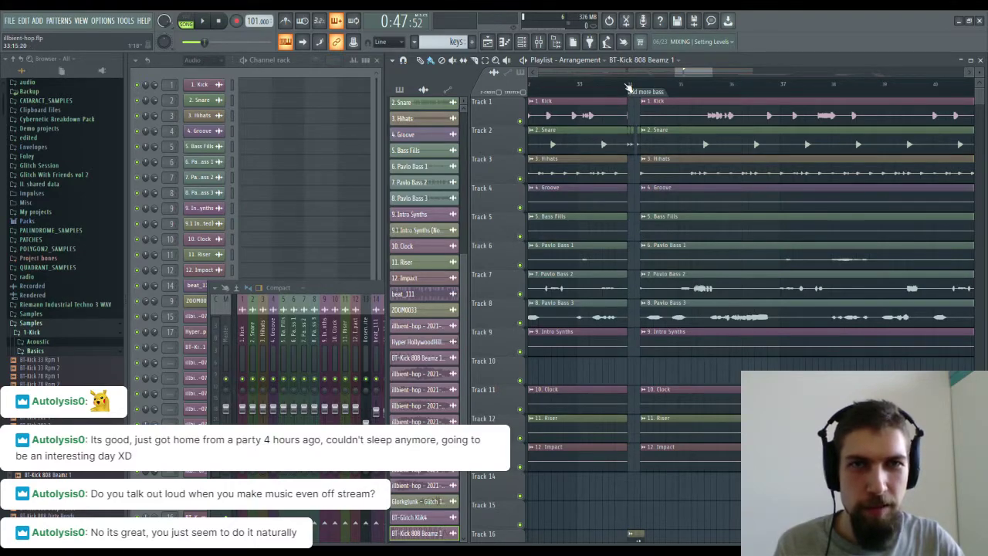
pyautogui.scroll(-4, 705, 132)
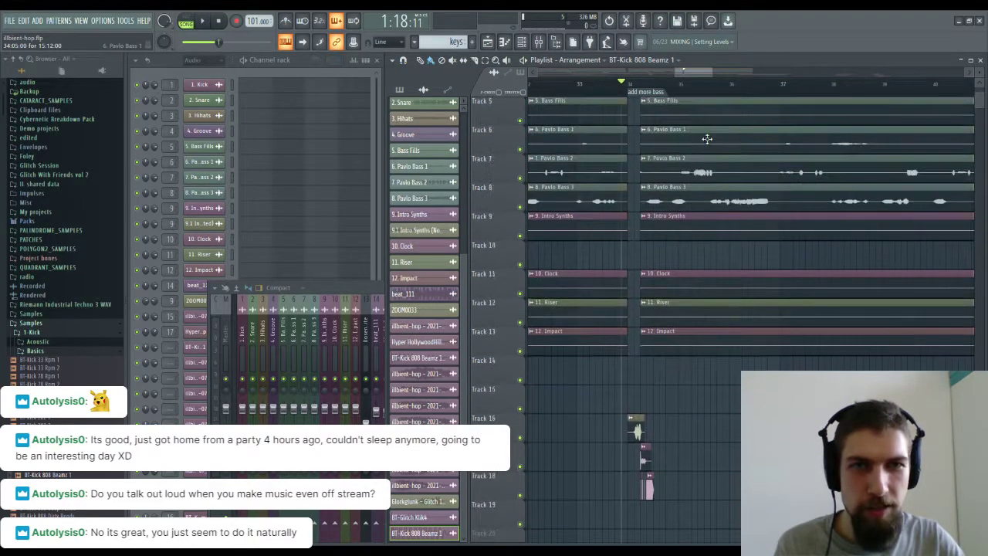
# Trim the start of the main Snare clip on Track 2 to a later point after the bar 34 gap.
pyautogui.scroll(2, 682, 94)
pyautogui.scroll(1, 682, 94)
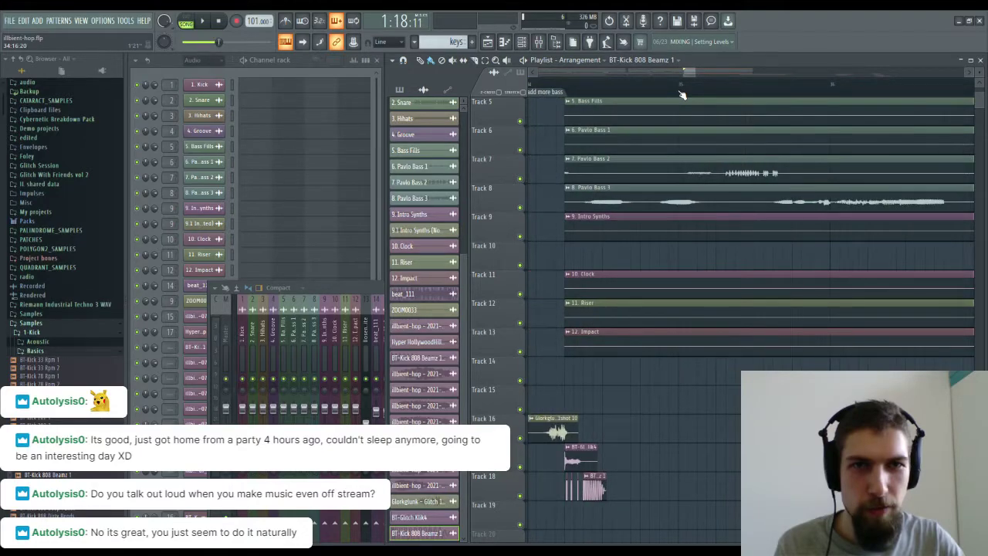
pyautogui.moveTo(674, 309)
pyautogui.mouseDown()
pyautogui.moveTo(695, 270)
pyautogui.moveTo(805, 258)
pyautogui.moveTo(763, 190)
pyautogui.moveTo(778, 291)
pyautogui.moveTo(752, 366)
pyautogui.mouseUp()
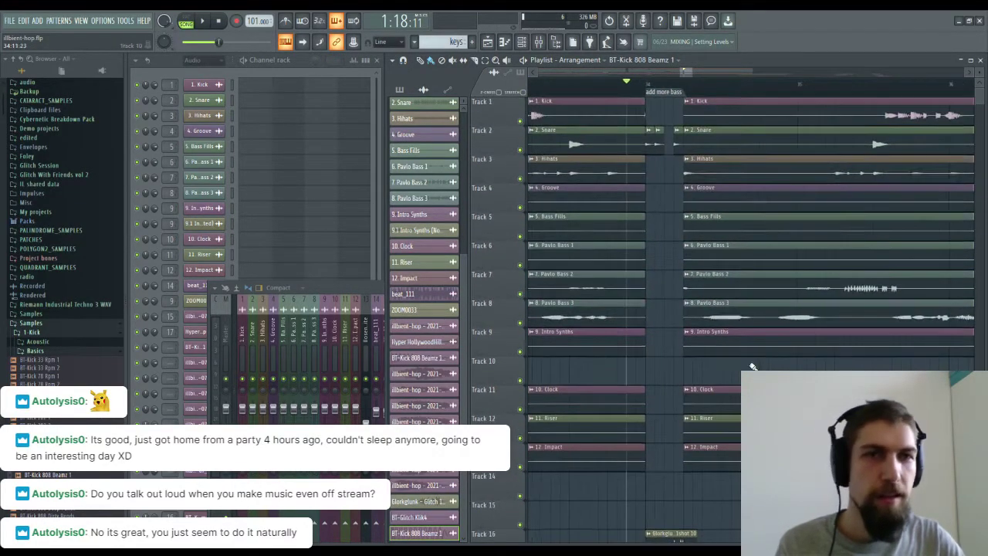
pyautogui.moveTo(672, 254); pyautogui.dragTo(620, 245)
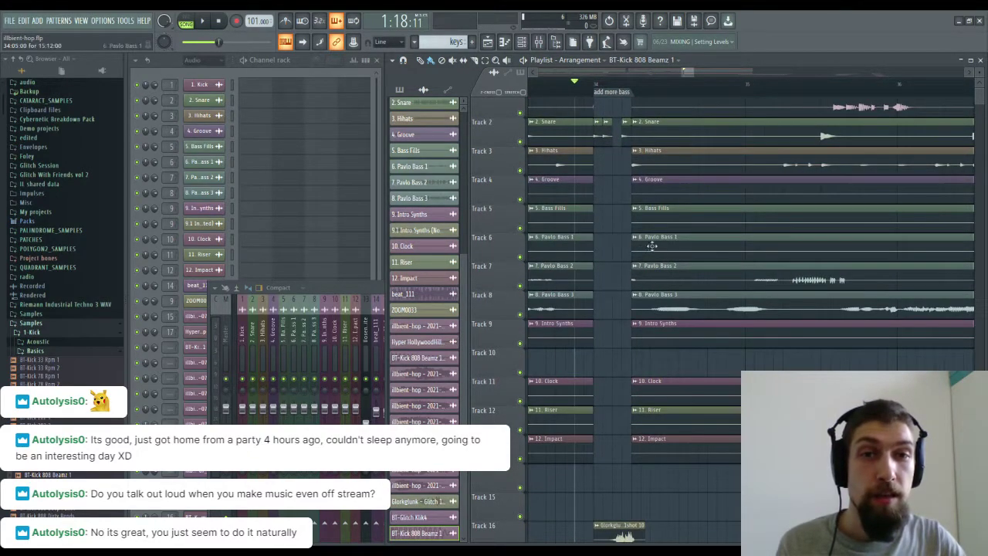
pyautogui.moveTo(617, 193); pyautogui.dragTo(703, 206)
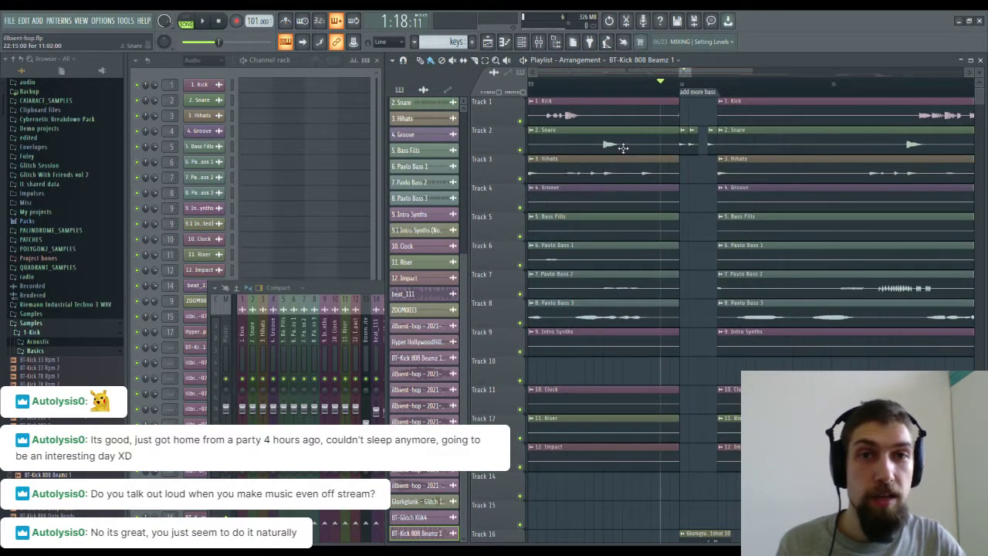
pyautogui.click(620, 147)
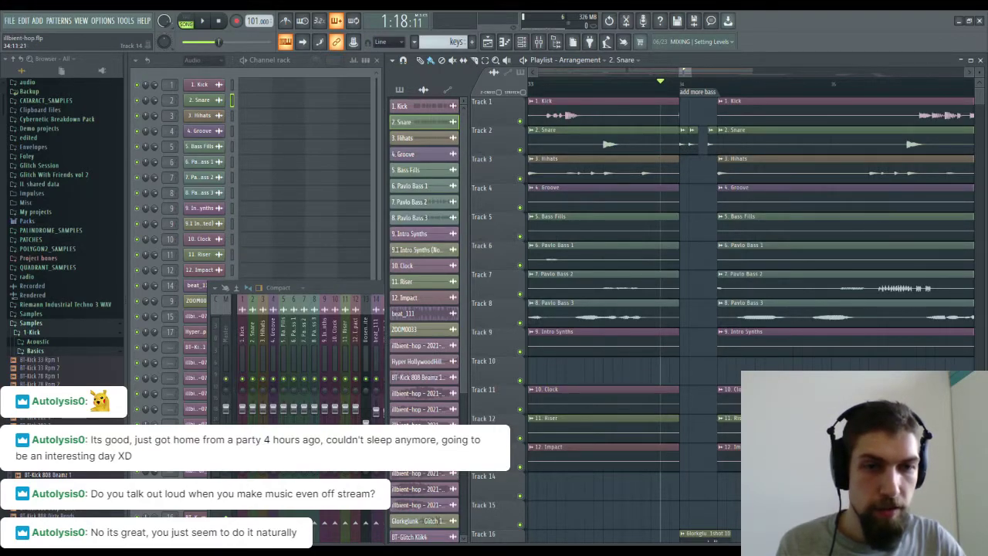
pyautogui.moveTo(718, 150); pyautogui.dragTo(765, 158)
# Place a single snare hit before the trimmed Snare clip on Track 2, audition it, and shift both starts slightly later.
pyautogui.moveTo(755, 494); pyautogui.dragTo(723, 437)
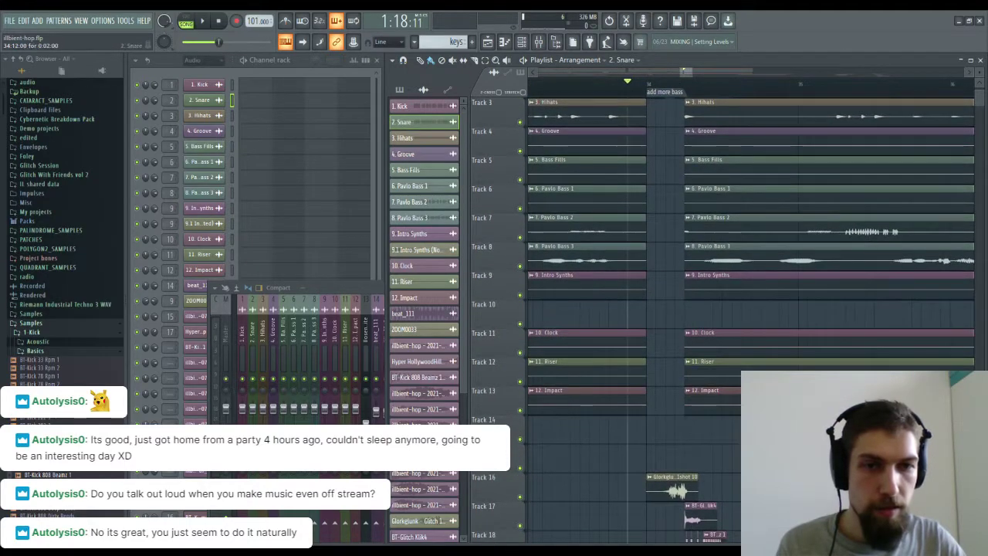
pyautogui.moveTo(752, 302); pyautogui.dragTo(762, 30)
pyautogui.click(716, 144)
pyautogui.press('space')
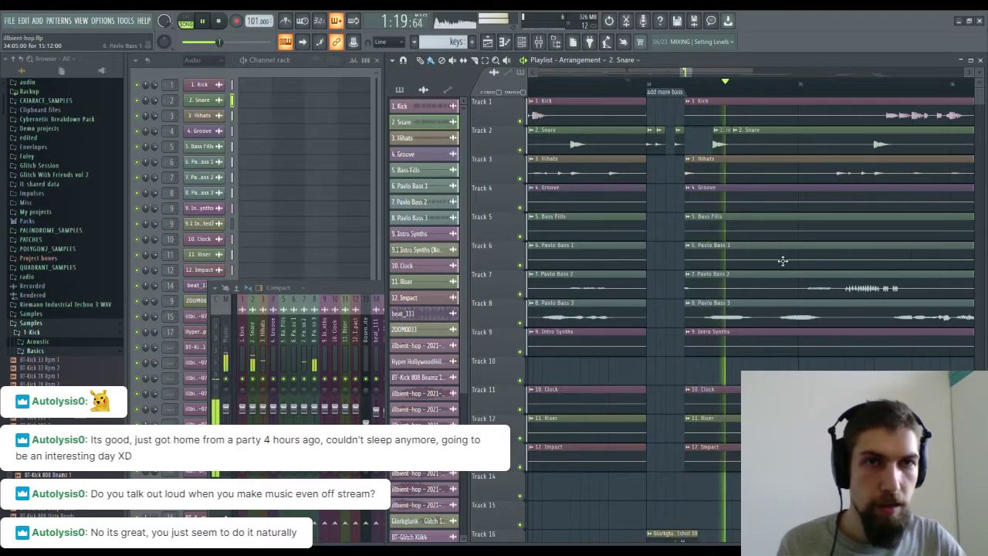
pyautogui.press('space')
pyautogui.moveTo(734, 140)
pyautogui.mouseDown()
pyautogui.moveTo(762, 142)
pyautogui.moveTo(730, 144)
pyautogui.mouseUp()
# Play the bar 34 transition with the added snare hit and examine the tracks around it.
pyautogui.press('space')
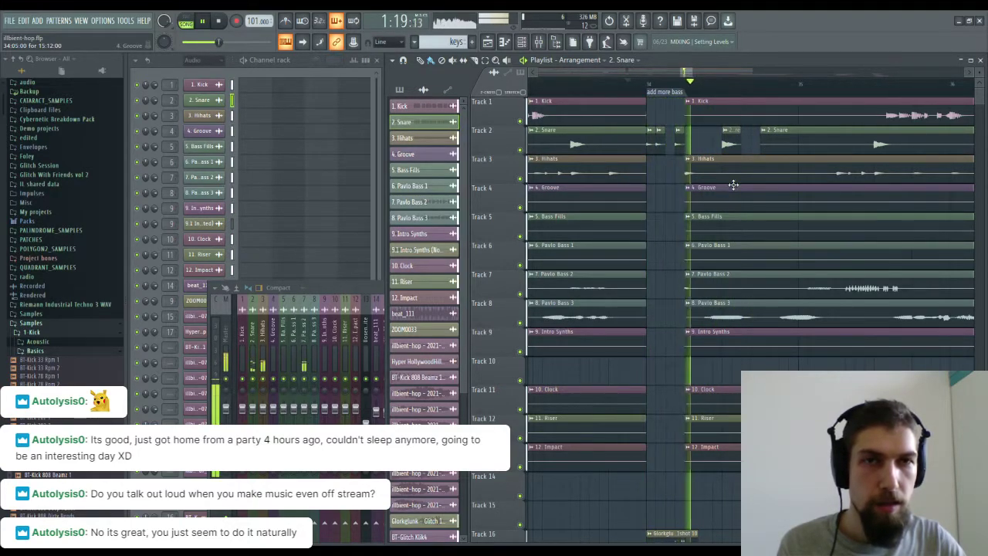
pyautogui.scroll(-3, 779, 89)
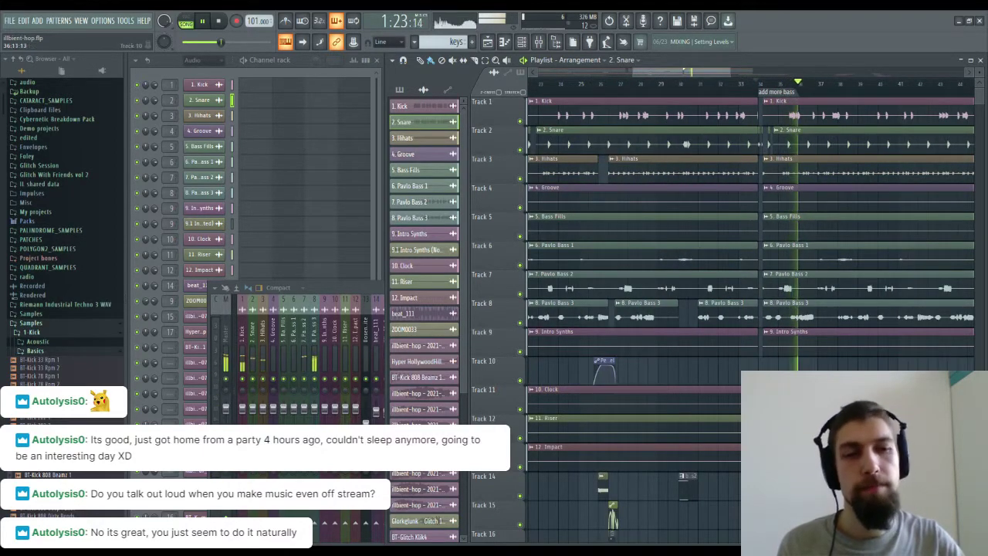
pyautogui.scroll(-5, 749, 265)
pyautogui.scroll(1, 758, 329)
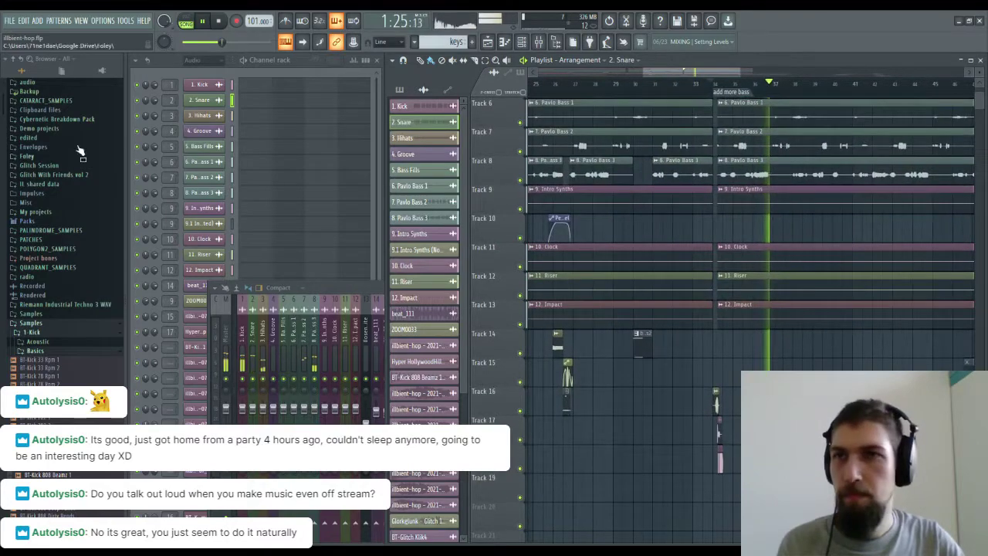
pyautogui.scroll(1, 707, 244)
pyautogui.scroll(2, 707, 244)
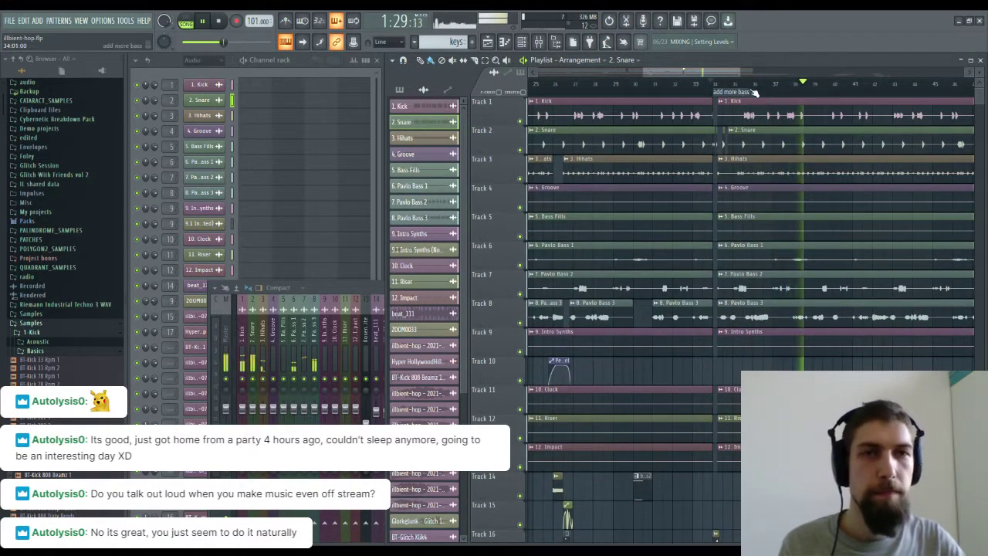
pyautogui.scroll(4, 753, 93)
pyautogui.press('space')
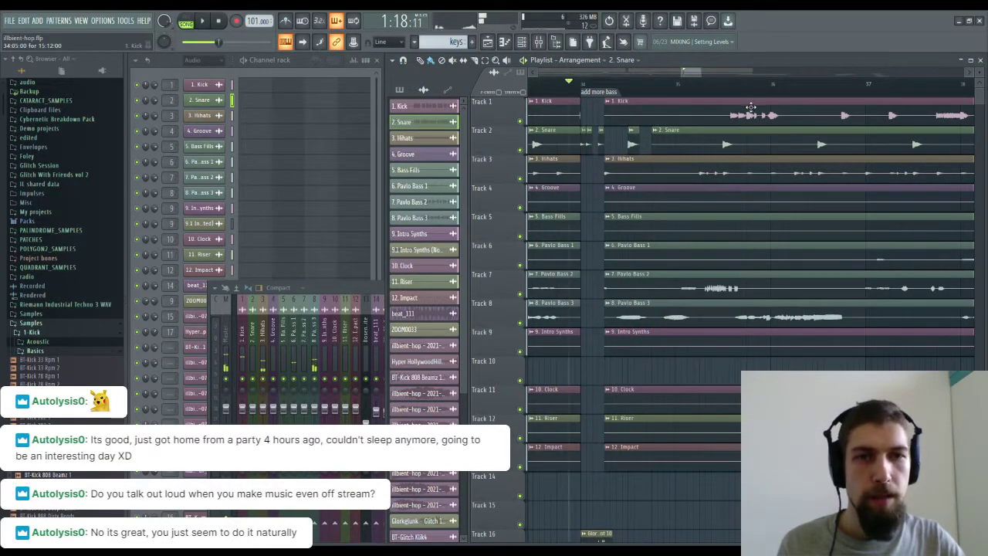
# Copy the Hyper HollywoodHills Clap 02 clip from bar 21 on Track 14 to Track 15, leading into the bar 34 gap.
pyautogui.scroll(-3, 714, 388)
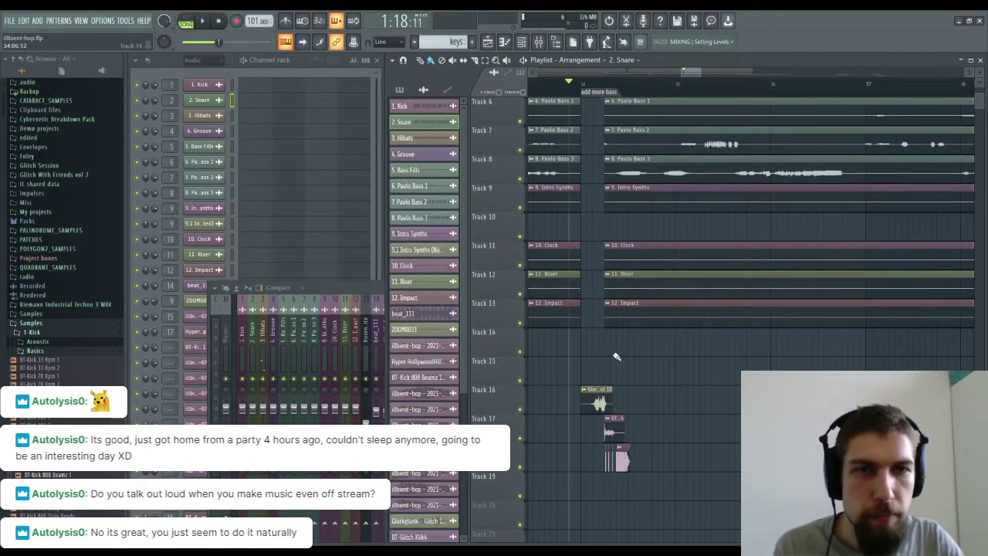
pyautogui.scroll(-1, 628, 342)
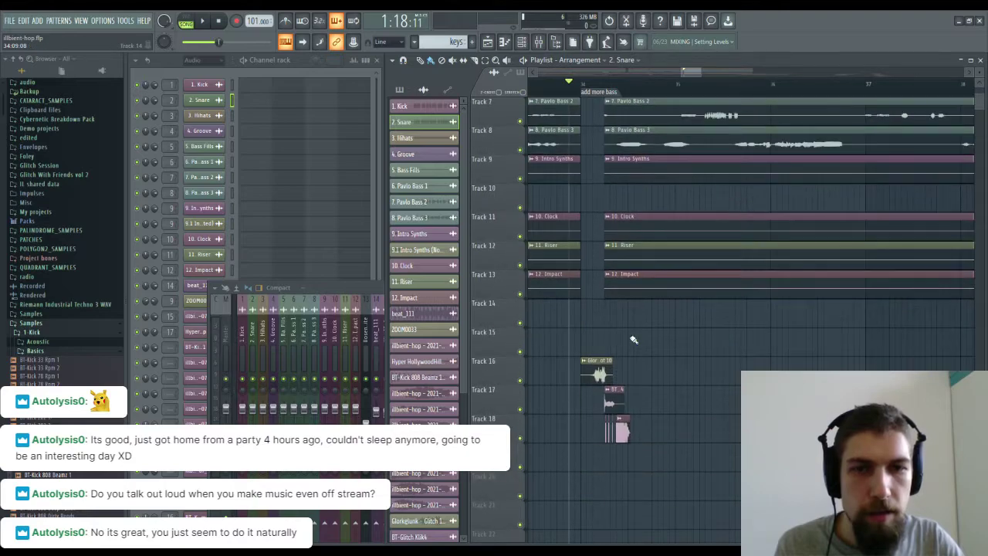
pyautogui.moveTo(573, 434); pyautogui.dragTo(818, 310)
pyautogui.scroll(-5, 652, 94)
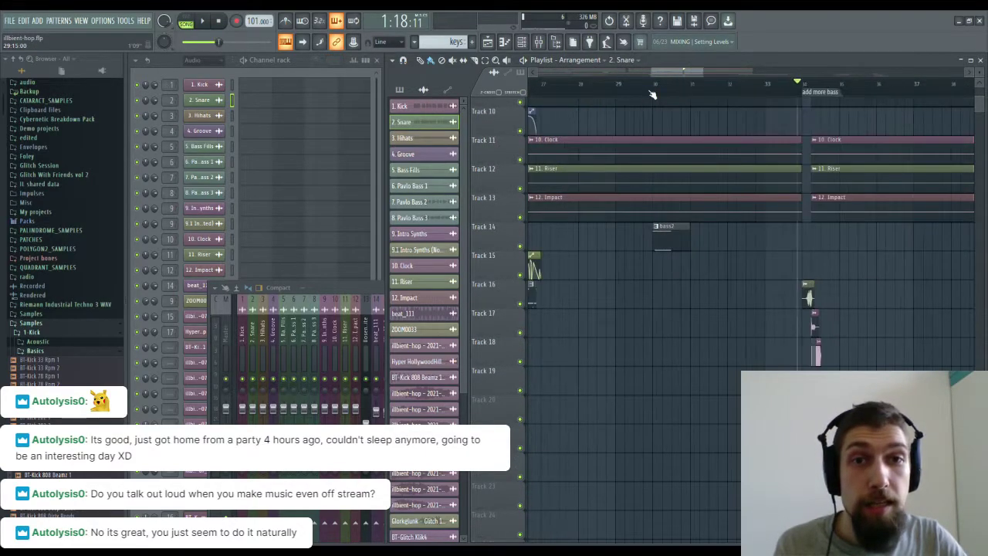
pyautogui.moveTo(594, 325); pyautogui.dragTo(671, 349)
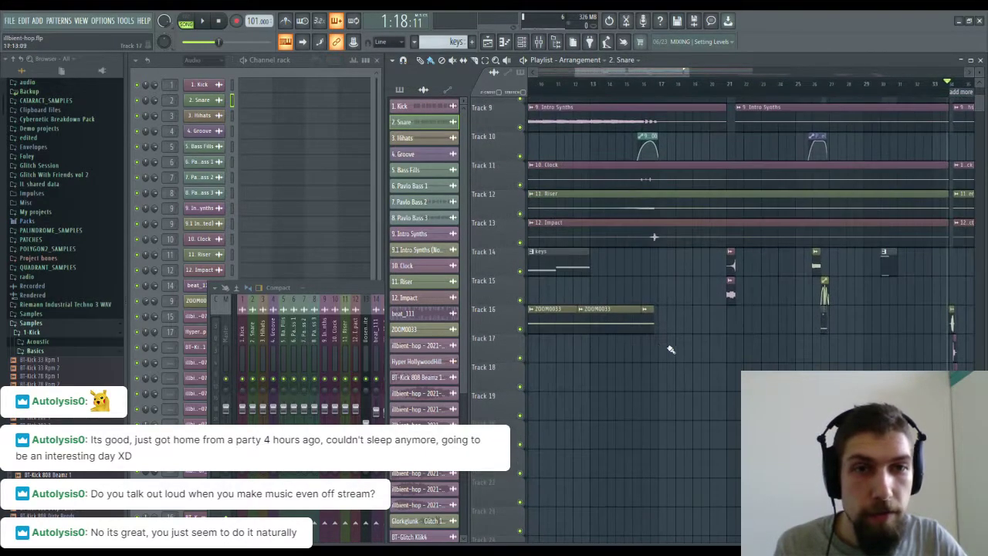
pyautogui.click(731, 256)
pyautogui.moveTo(813, 363); pyautogui.dragTo(770, 346)
pyautogui.scroll(4, 676, 91)
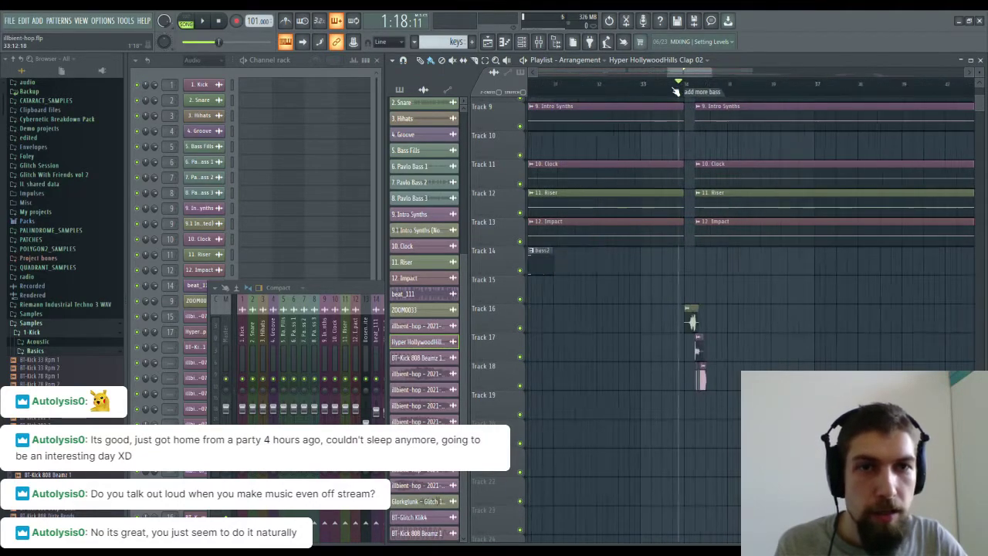
pyautogui.scroll(2, 676, 91)
pyautogui.moveTo(702, 293)
pyautogui.mouseDown()
pyautogui.moveTo(733, 290)
pyautogui.moveTo(710, 289)
pyautogui.mouseUp()
# Play the arrangement from the section after bar 21 towards bar 34 and review the tracks.
pyautogui.scroll(-6, 750, 89)
pyautogui.click(656, 87)
pyautogui.press('space')
pyautogui.moveTo(641, 304); pyautogui.dragTo(724, 438)
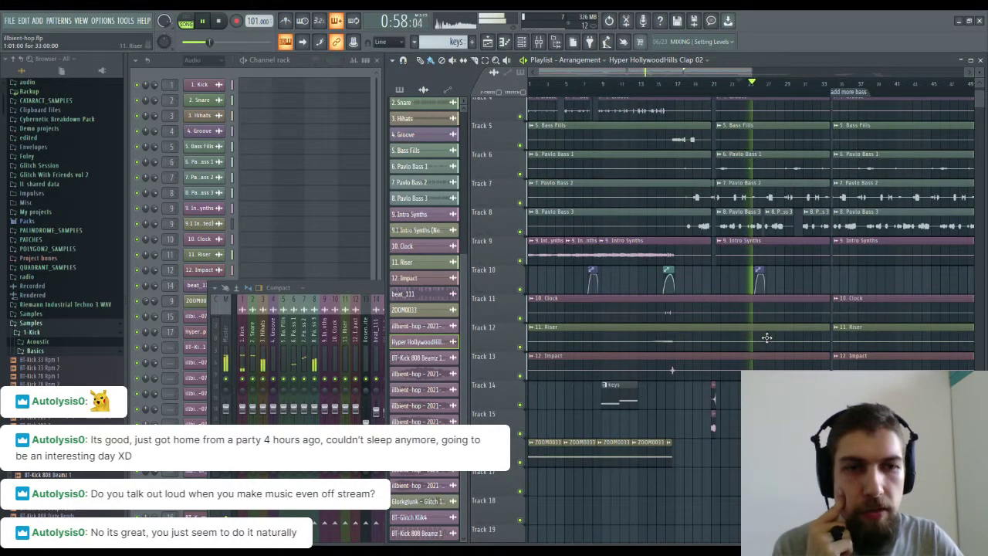
pyautogui.scroll(-2, 772, 332)
pyautogui.scroll(5, 771, 331)
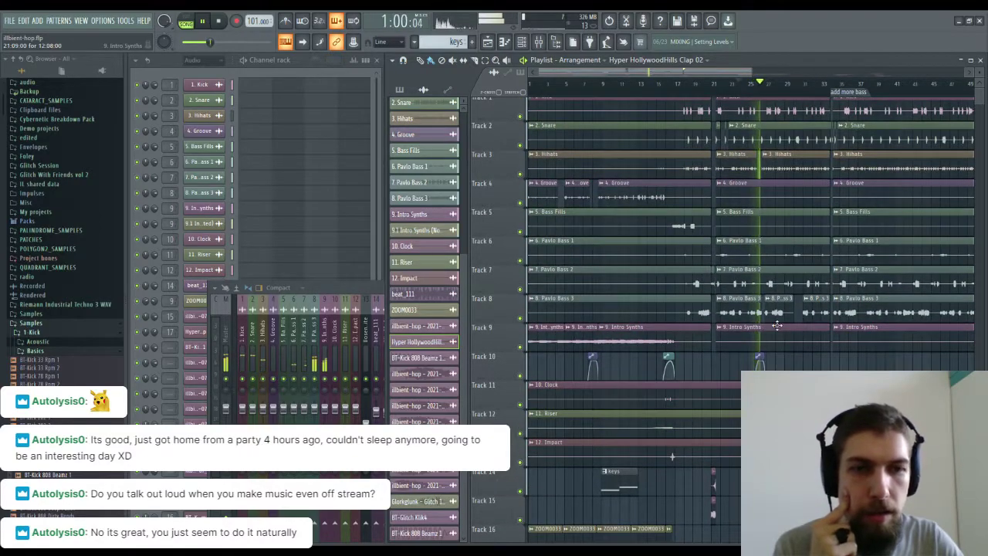
pyautogui.moveTo(796, 353); pyautogui.dragTo(697, 271)
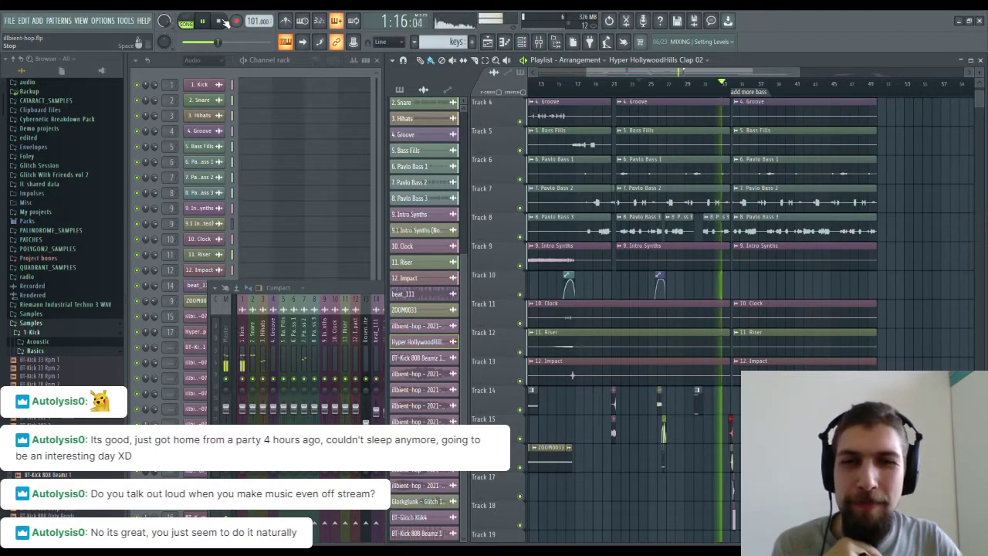
pyautogui.click(224, 22)
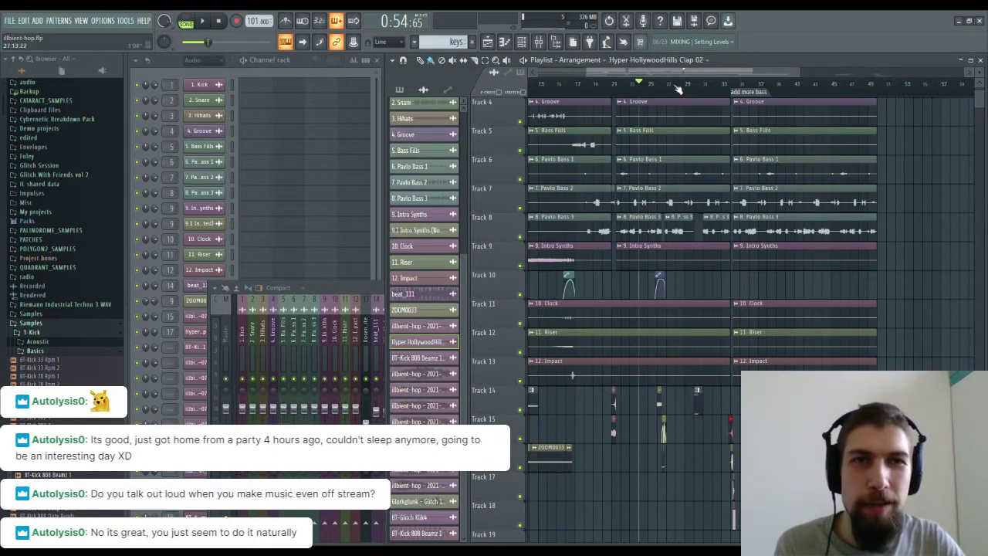
# Examine the clips around bar 34 and play the transition with the added Hyper HollywoodHills Clap 02.
pyautogui.scroll(2, 677, 89)
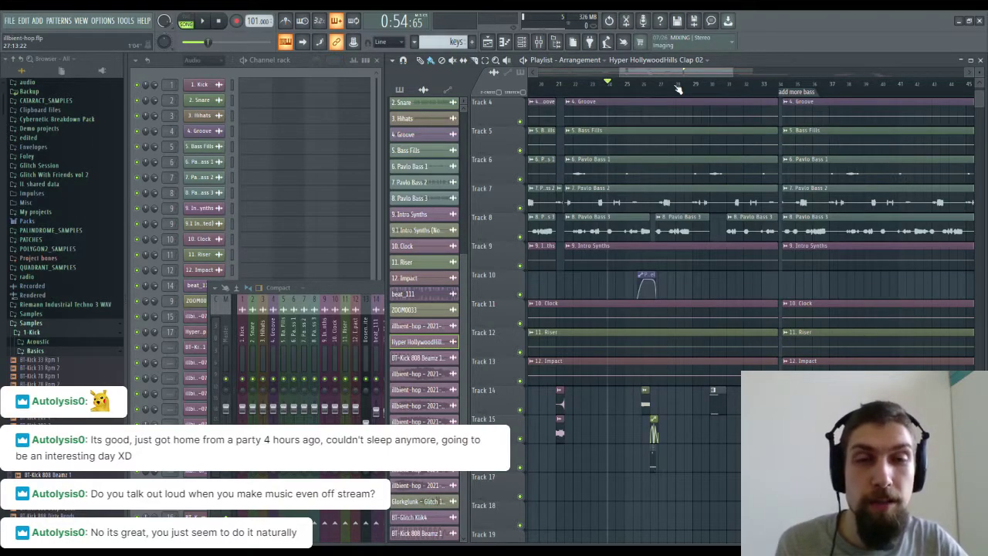
pyautogui.moveTo(764, 291); pyautogui.dragTo(763, 357)
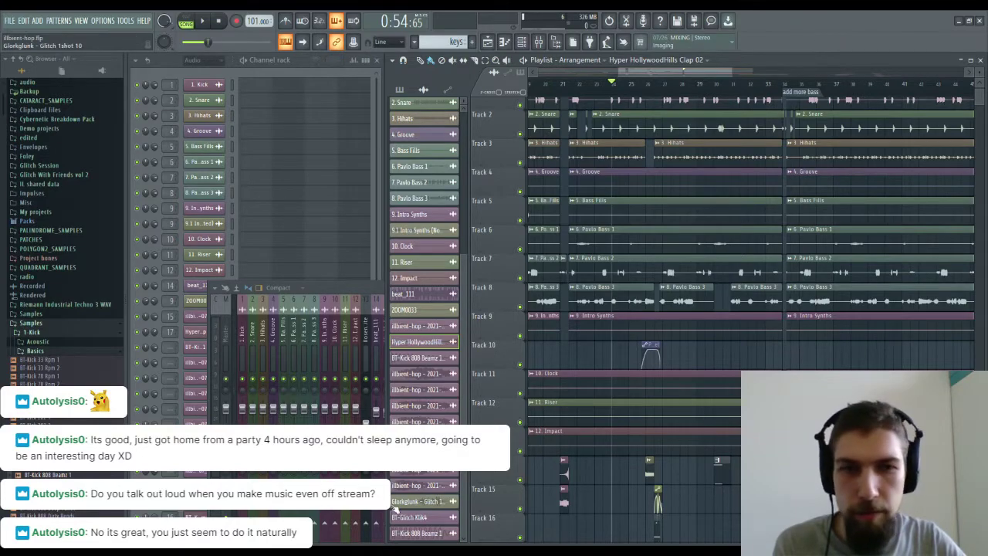
pyautogui.moveTo(677, 354); pyautogui.dragTo(691, 413)
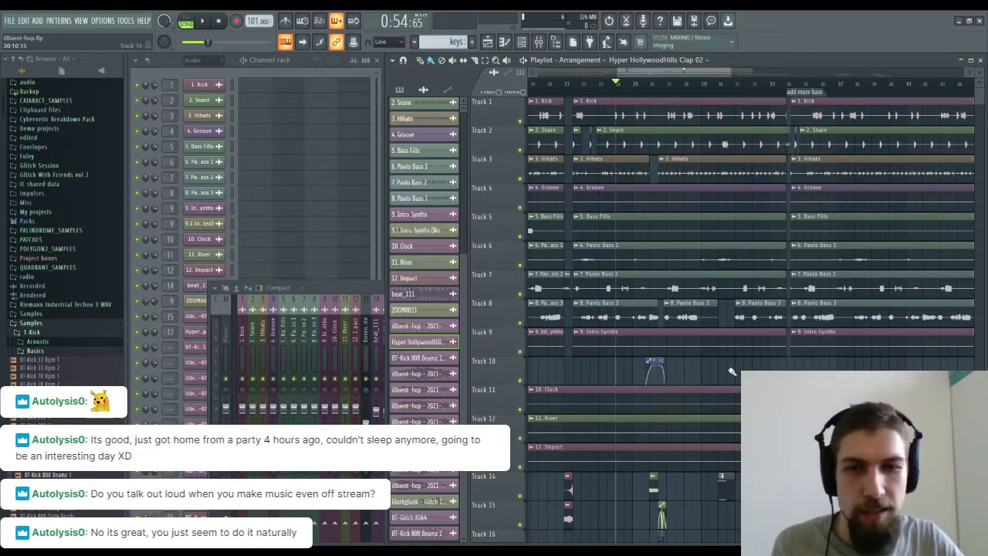
pyautogui.moveTo(772, 432); pyautogui.dragTo(854, 432)
pyautogui.moveTo(795, 369); pyautogui.dragTo(675, 287)
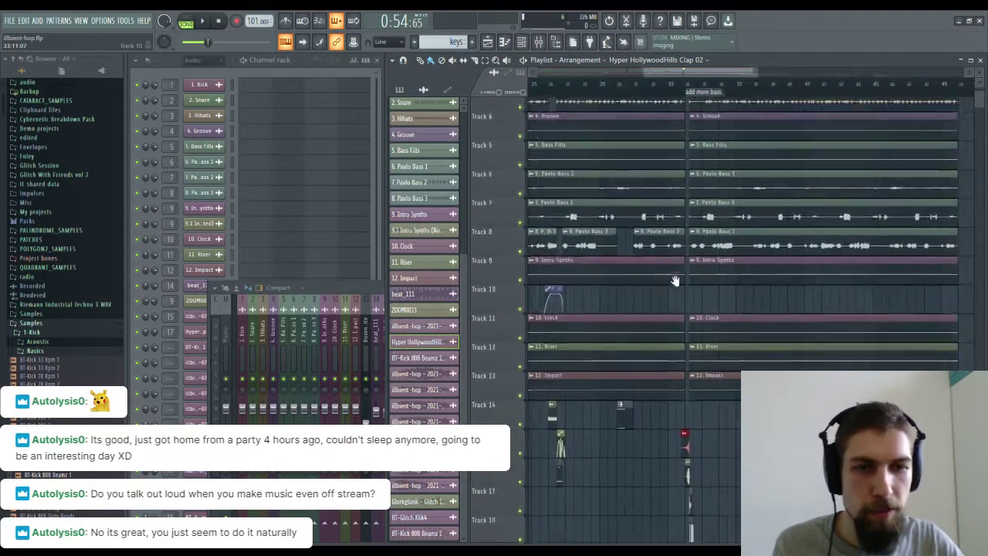
pyautogui.scroll(5, 669, 216)
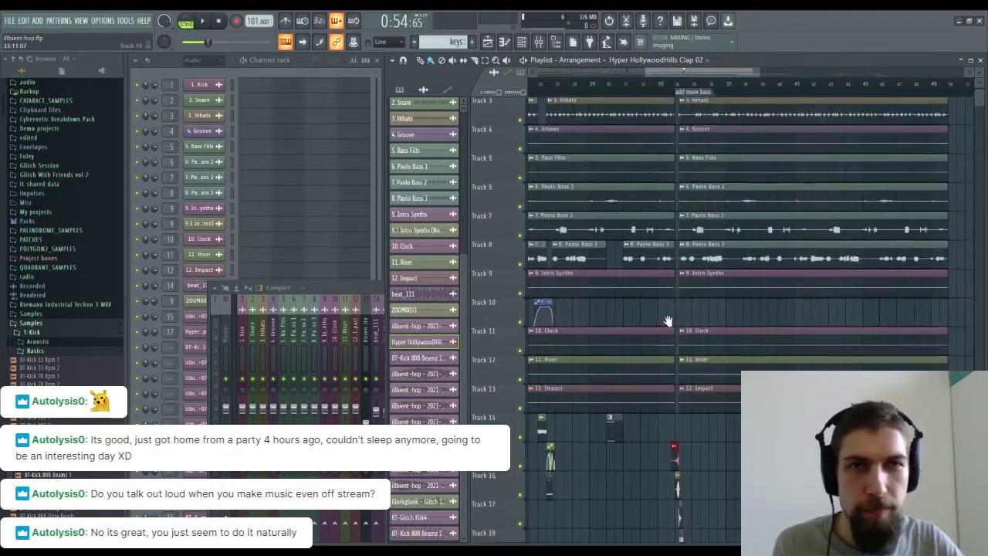
pyautogui.scroll(5, 670, 88)
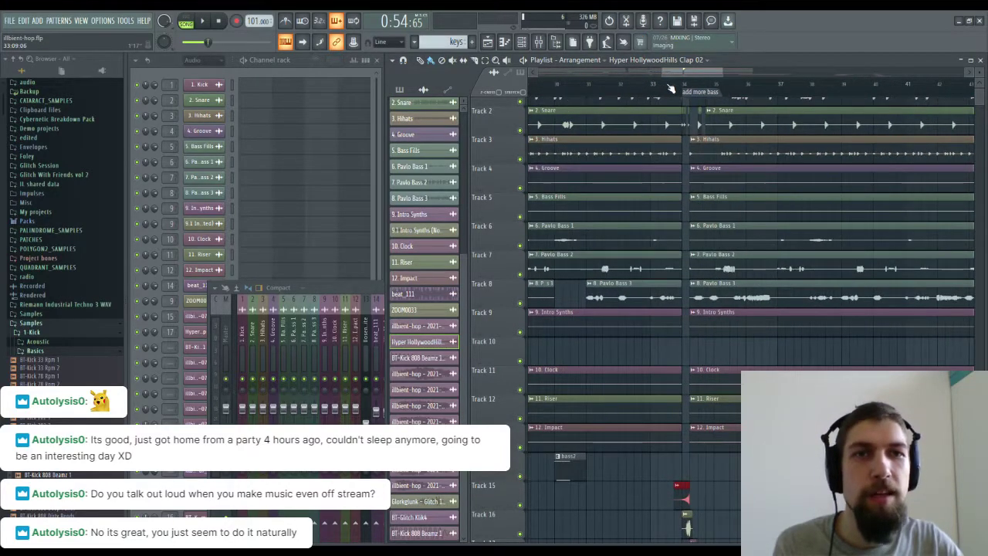
pyautogui.moveTo(720, 250); pyautogui.dragTo(711, 268)
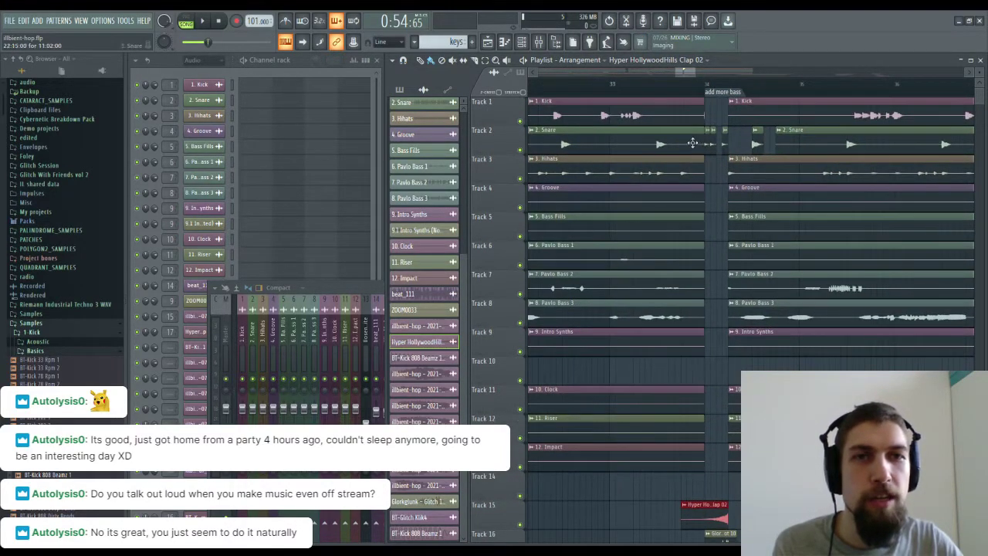
pyautogui.press('space')
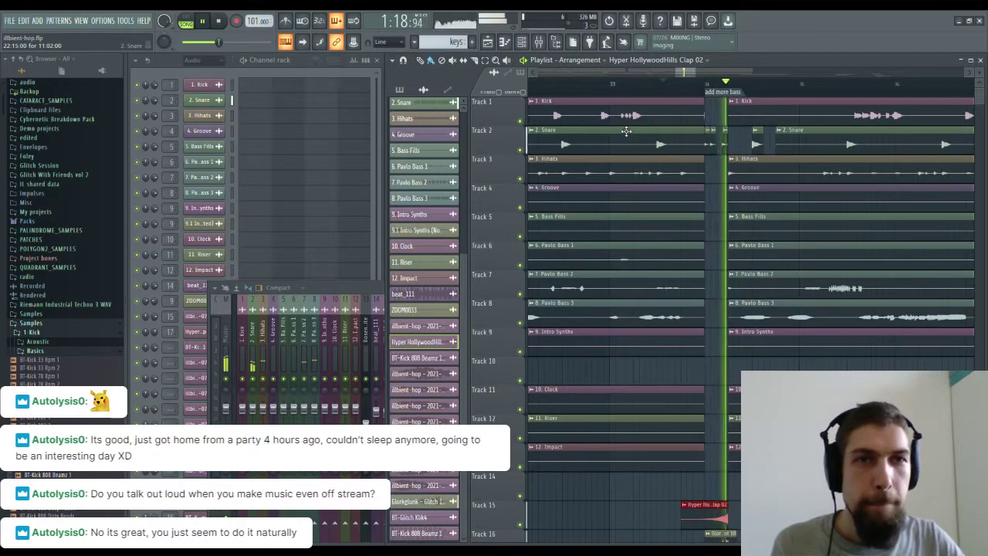
pyautogui.moveTo(804, 374); pyautogui.dragTo(723, 365)
pyautogui.press('space')
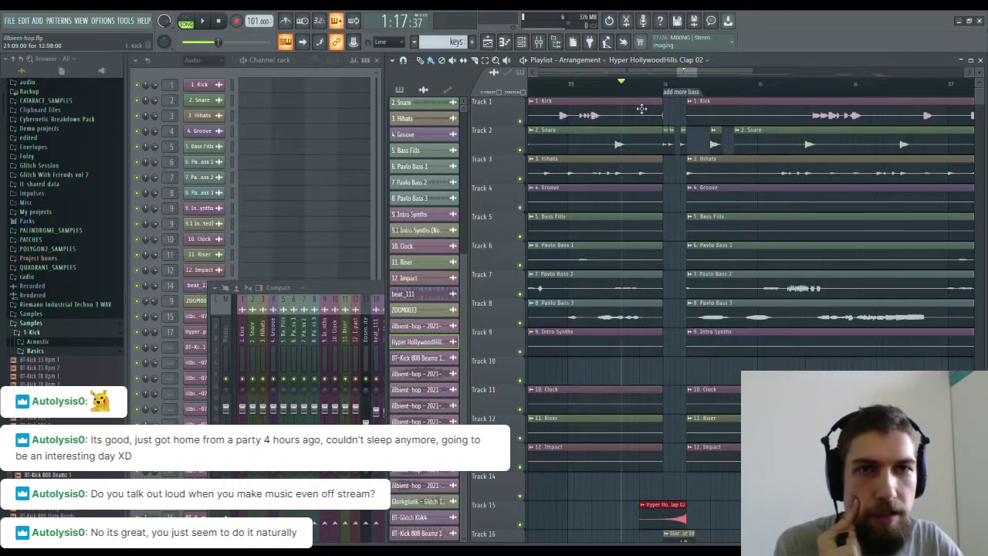
# Slice the Kick clip on Track 1 around a single kick hit near bar 27.
pyautogui.moveTo(814, 121); pyautogui.dragTo(692, 134)
pyautogui.moveTo(854, 131); pyautogui.dragTo(935, 147)
pyautogui.moveTo(587, 160); pyautogui.dragTo(892, 165)
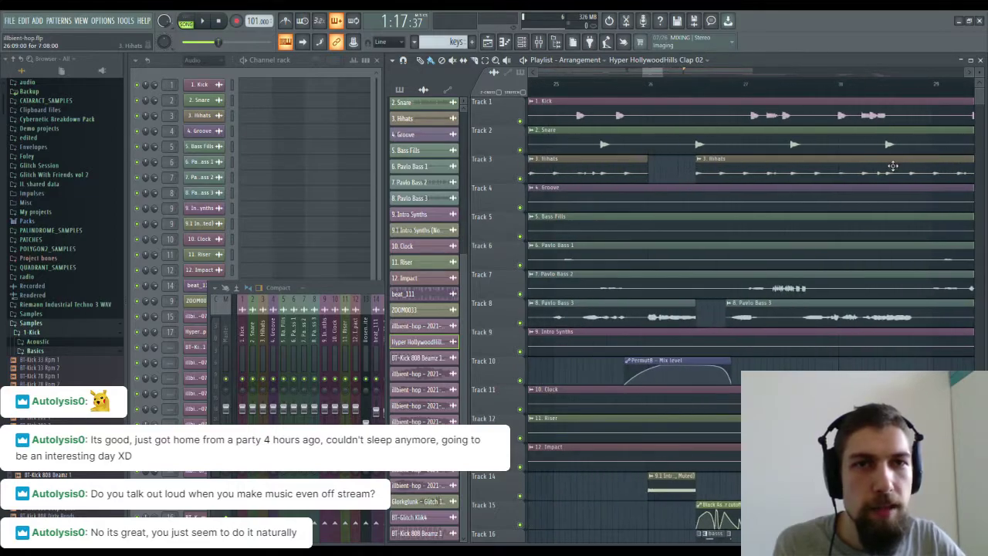
pyautogui.click(764, 103)
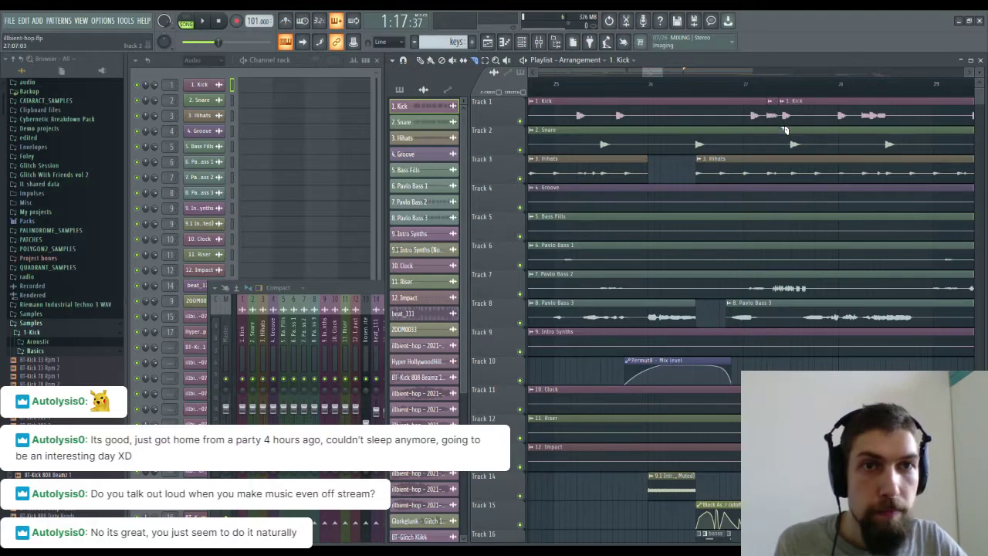
# Trim the start of the Kick clip following the bar 34 gap to just before bar 35 on Track 1.
pyautogui.scroll(-3, 839, 98)
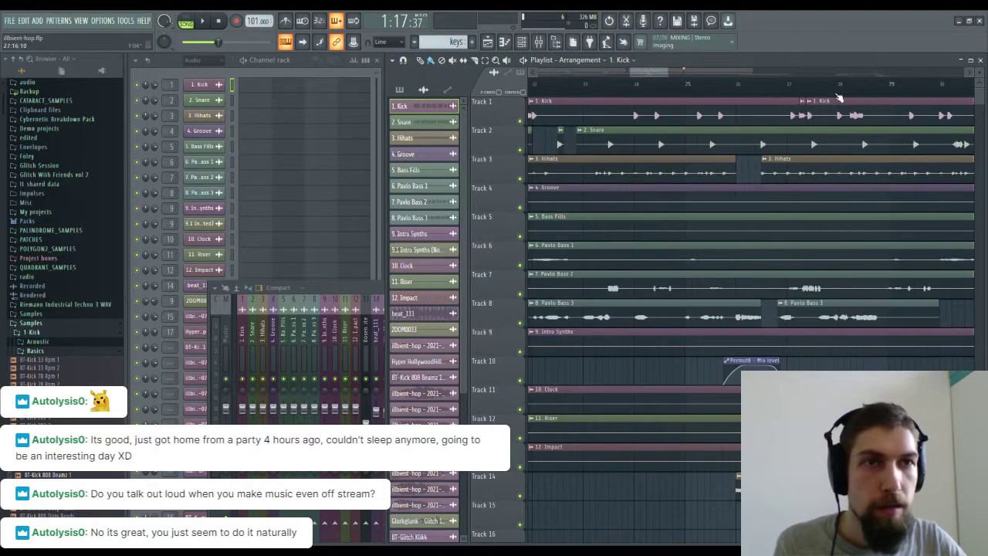
pyautogui.moveTo(877, 115); pyautogui.dragTo(742, 122)
pyautogui.scroll(3, 703, 117)
pyautogui.moveTo(638, 115); pyautogui.dragTo(717, 115)
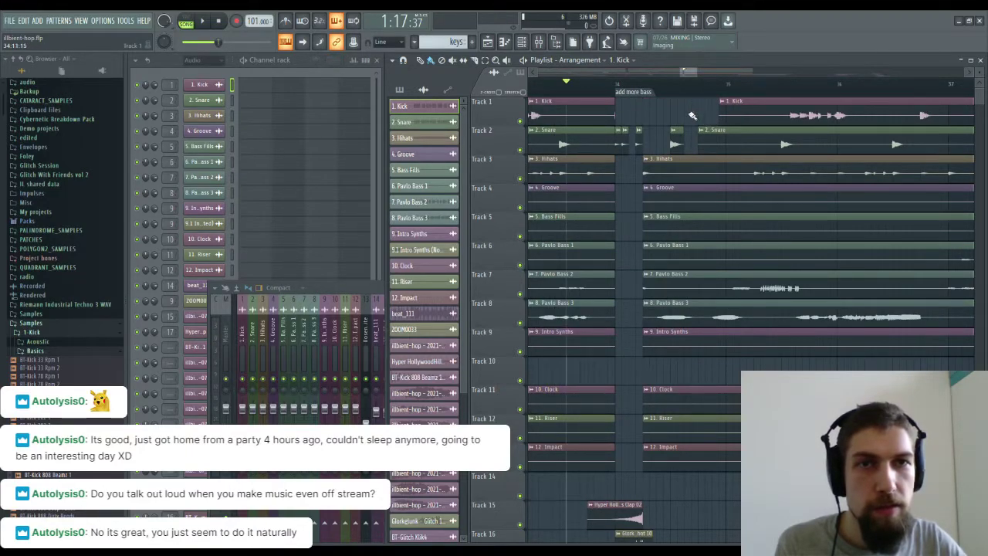
# Copy the isolated kick slice from bar 27 into the Track 1 gap at about 34:07.
pyautogui.moveTo(633, 120); pyautogui.dragTo(973, 121)
pyautogui.moveTo(645, 121); pyautogui.dragTo(893, 121)
pyautogui.moveTo(717, 121); pyautogui.dragTo(549, 123)
pyautogui.moveTo(710, 150); pyautogui.dragTo(337, 155)
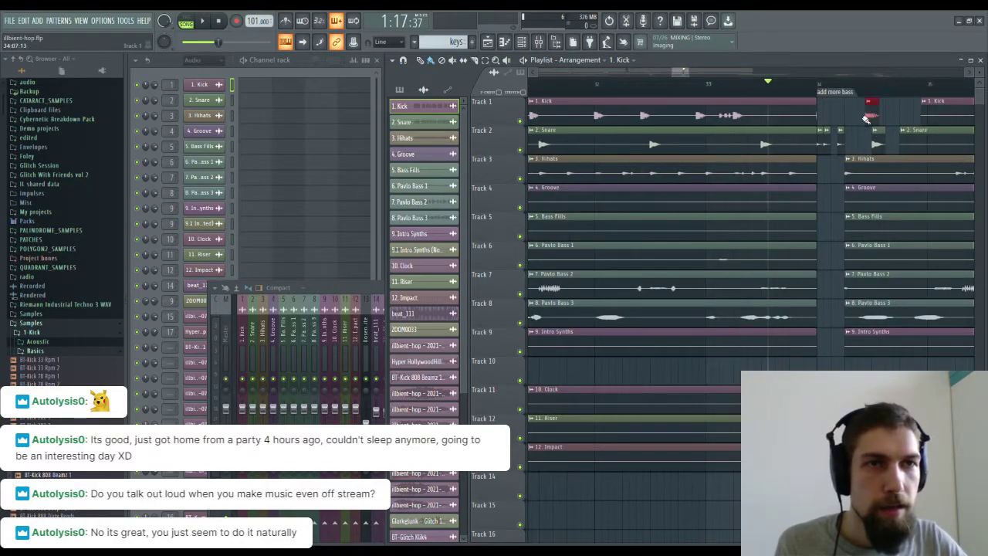
# Move the copied kick slice on Track 1 to 34:10 and play the transition.
pyautogui.moveTo(885, 78); pyautogui.dragTo(753, 100)
pyautogui.moveTo(822, 112); pyautogui.dragTo(860, 117)
pyautogui.press('space')
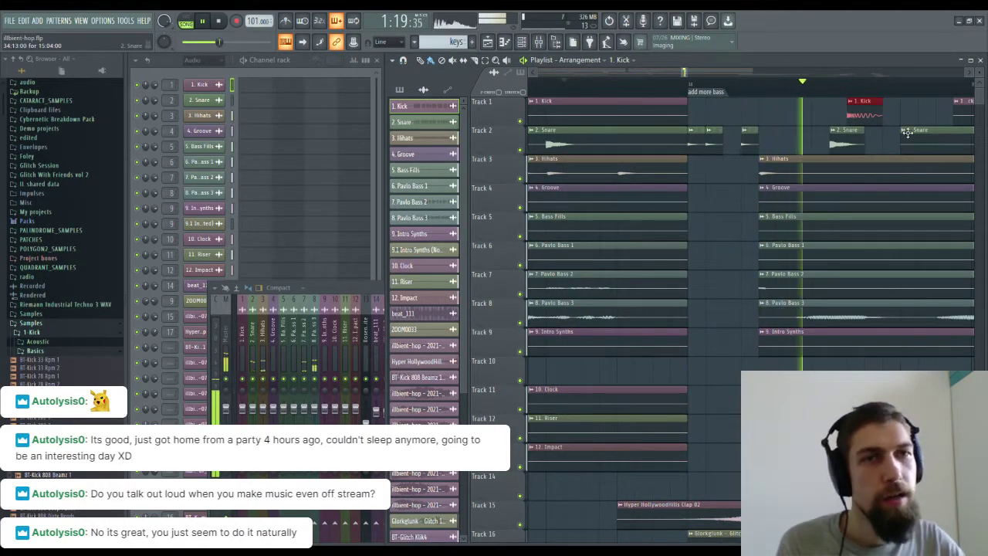
pyautogui.press('space')
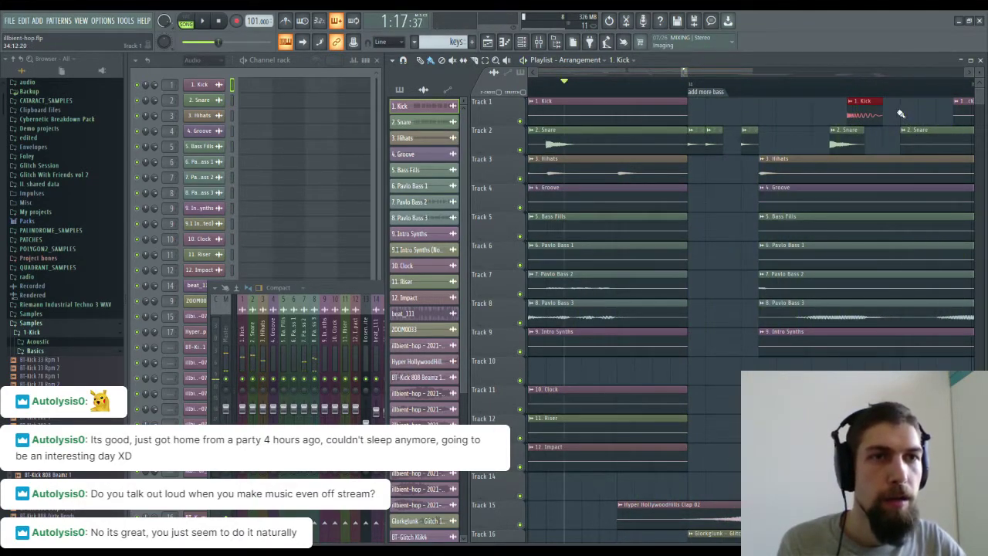
# Add two kick slices on Track 1 from 34:12, trimming each shorter than the one before so they run back to back.
pyautogui.click(894, 114)
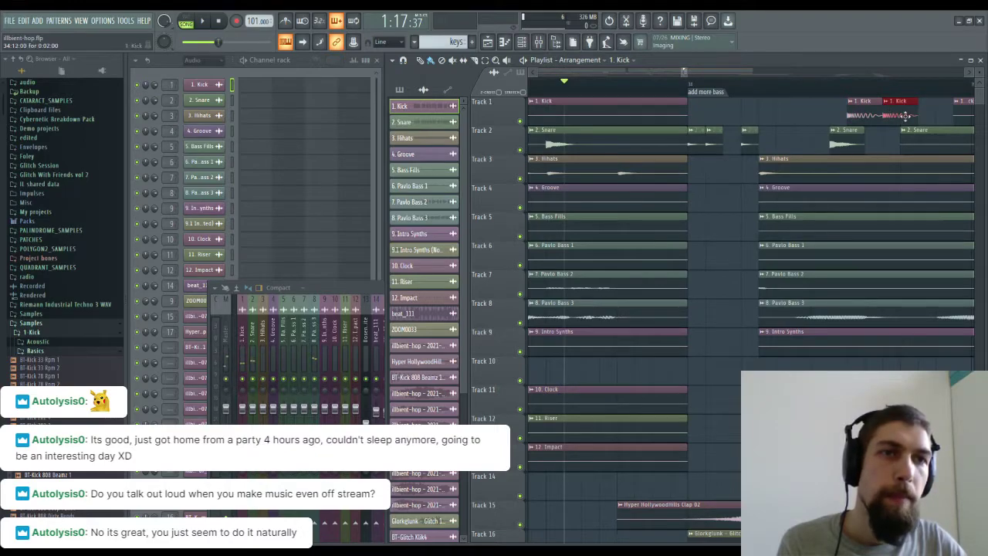
pyautogui.scroll(5, 905, 115)
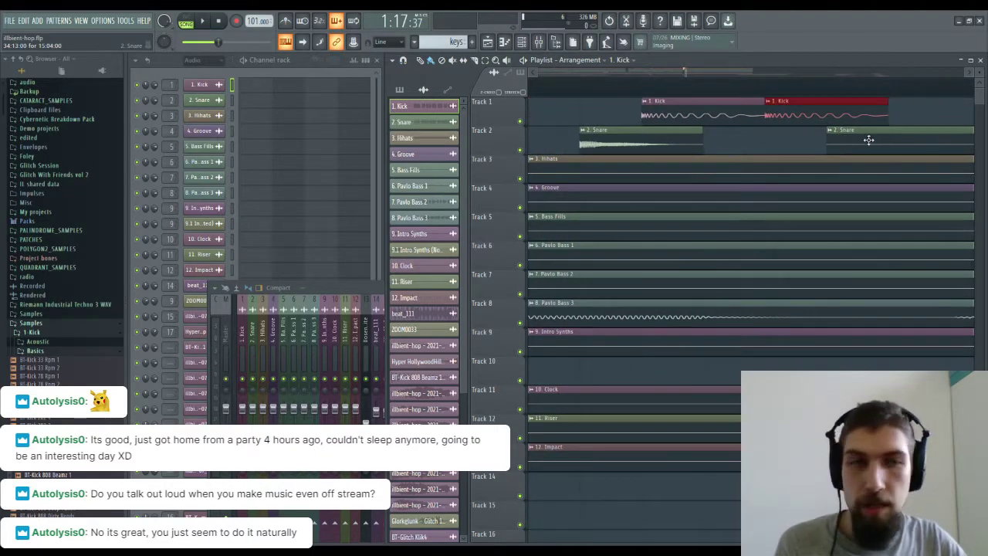
pyautogui.moveTo(889, 115); pyautogui.dragTo(816, 131)
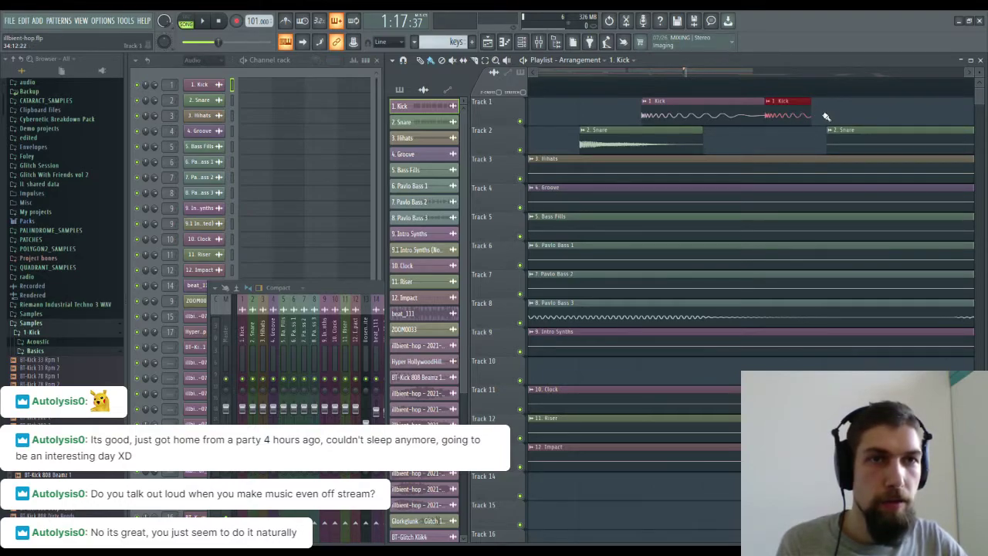
pyautogui.click(822, 115)
pyautogui.moveTo(849, 115); pyautogui.dragTo(847, 115)
pyautogui.moveTo(933, 116); pyautogui.dragTo(843, 117)
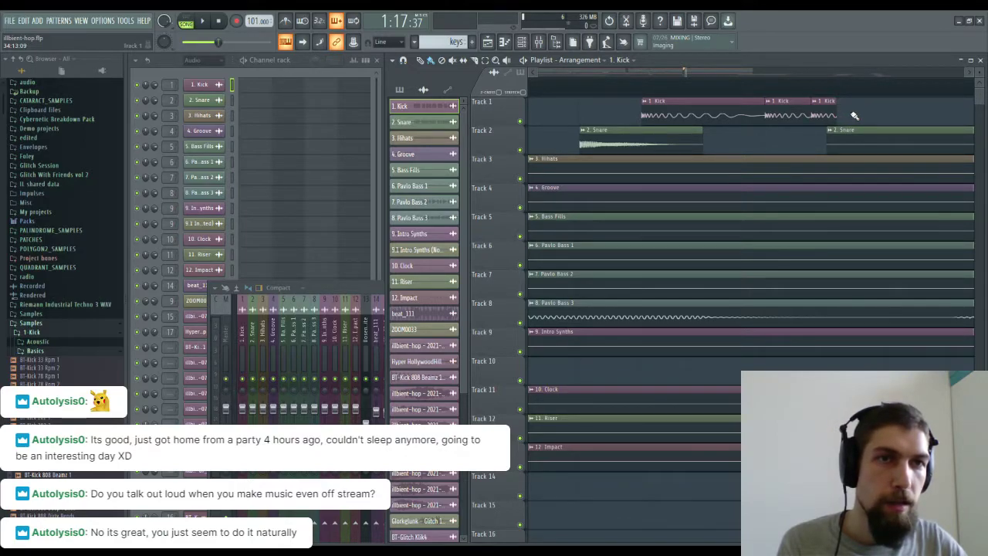
# Place another short kick slice on Track 1 at 34:13:04, directly behind the previous slice.
pyautogui.click(854, 115)
pyautogui.rightClick(864, 114)
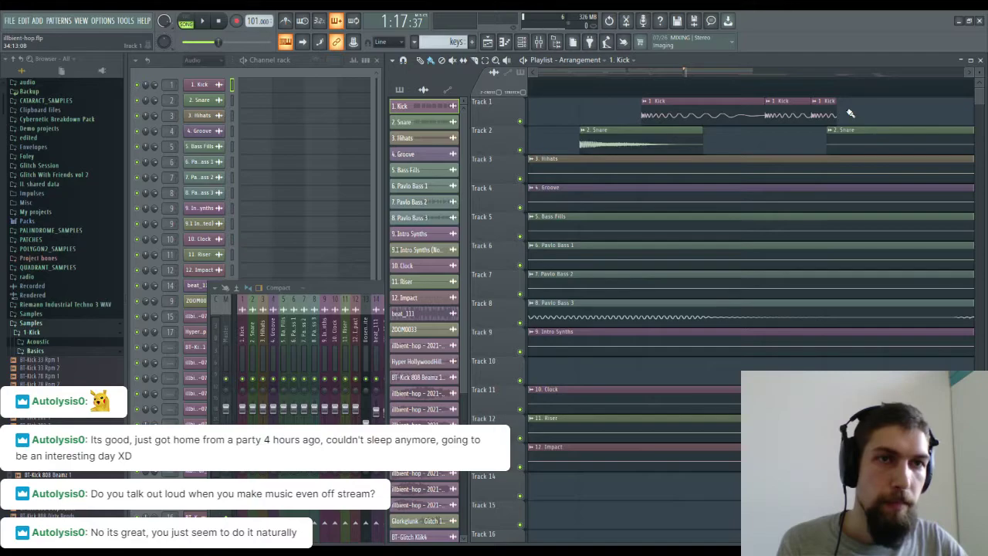
pyautogui.click(852, 116)
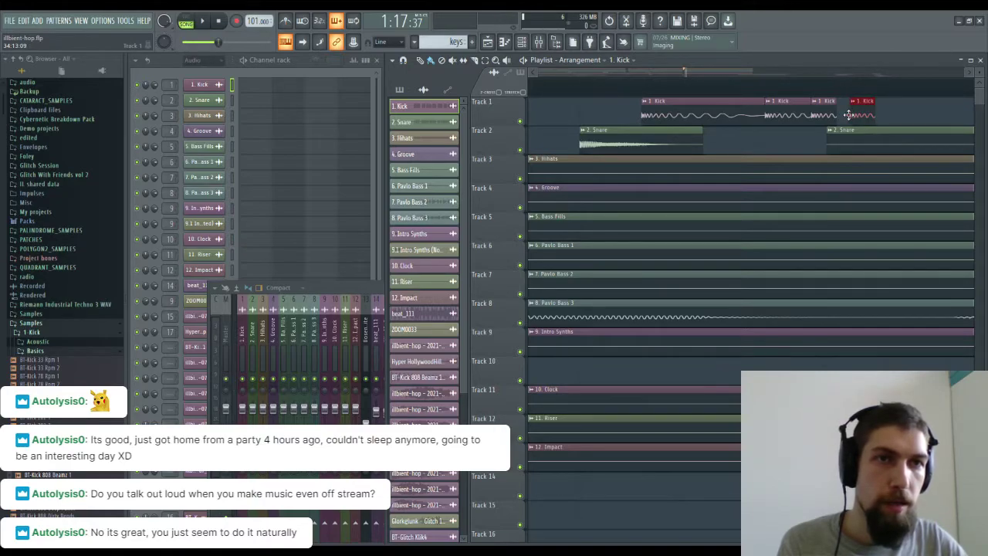
pyautogui.moveTo(863, 115); pyautogui.dragTo(853, 115)
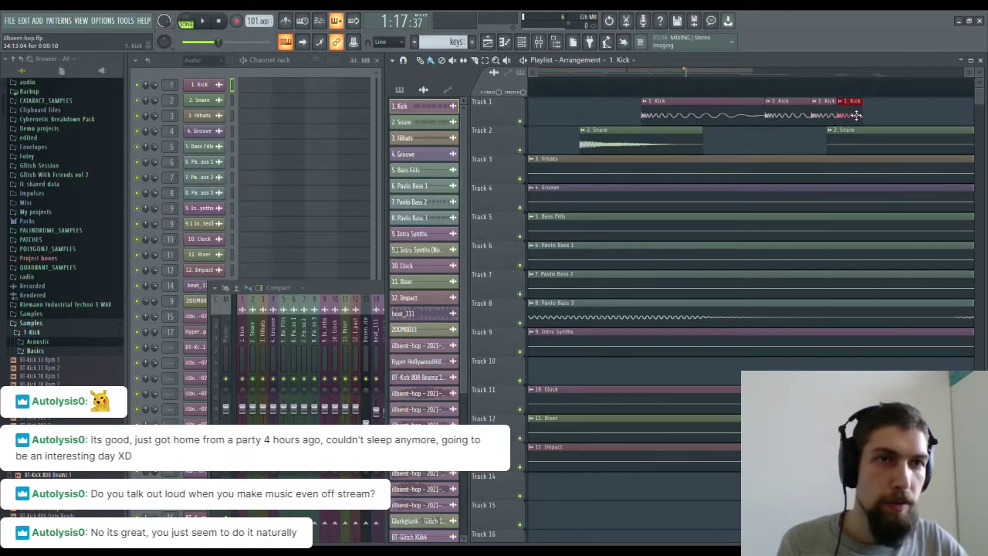
# Add three separated kick slices on Track 1 from about 34:14, each trimmed to 4 ticks.
pyautogui.click(887, 115)
pyautogui.moveTo(907, 116); pyautogui.dragTo(901, 116)
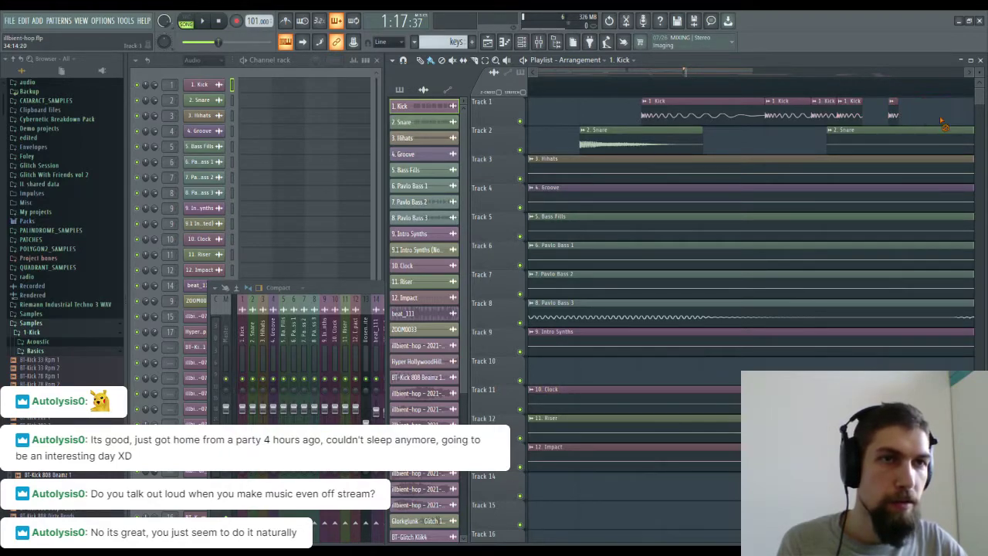
pyautogui.click(910, 116)
pyautogui.click(929, 116)
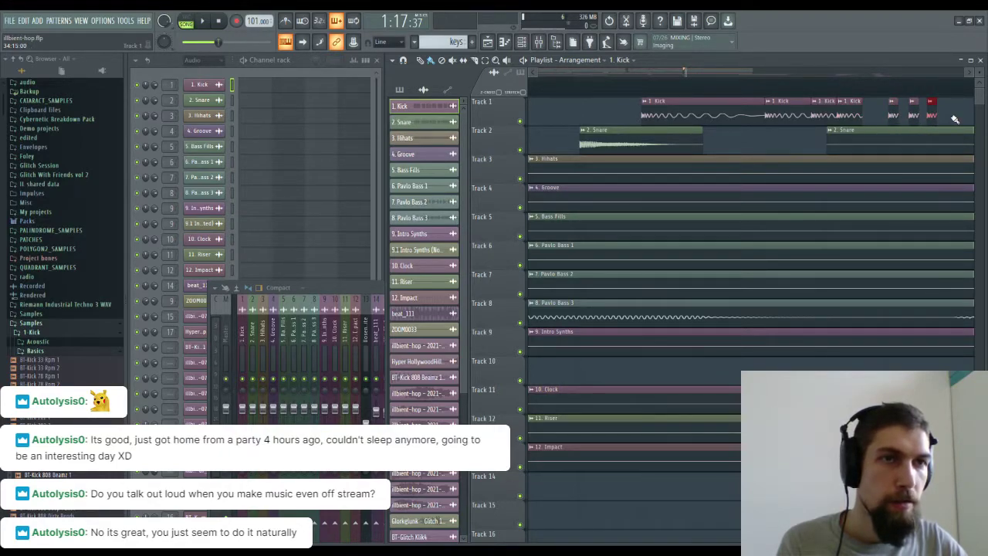
# Add three tiny kick slivers on Track 1 from about 34:15:06, removing the copy that is too long.
pyautogui.hscroll(3, 954, 118)
pyautogui.click(788, 116)
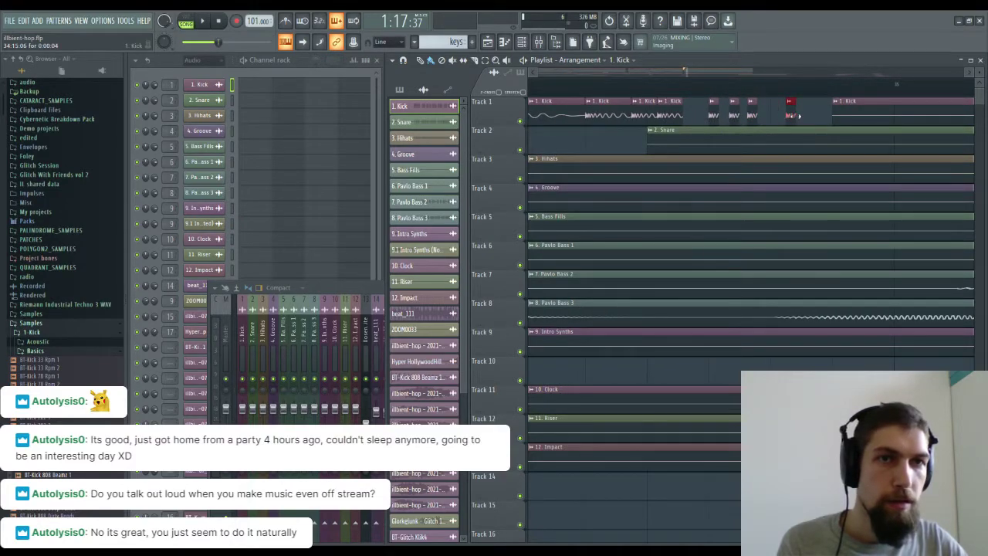
pyautogui.click(806, 115)
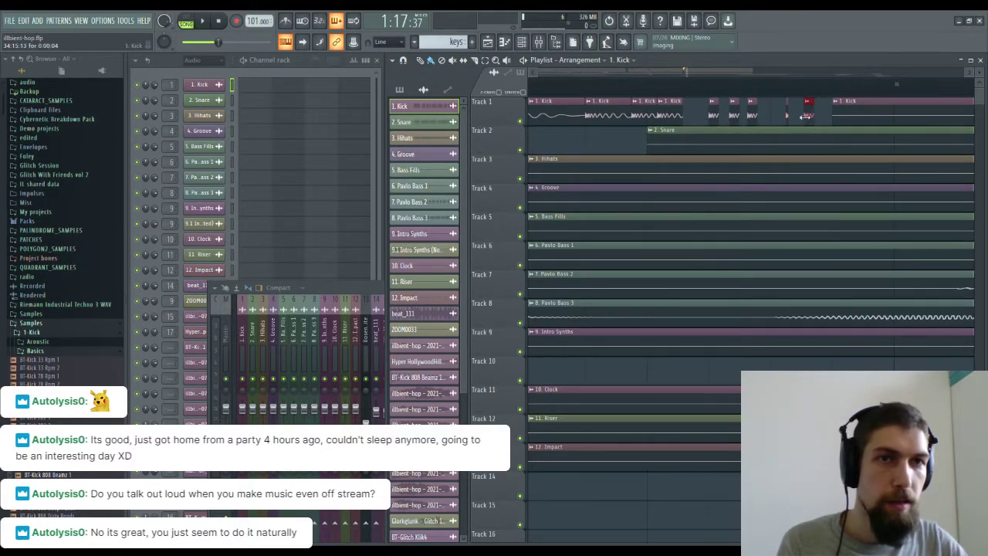
pyautogui.rightClick(809, 115)
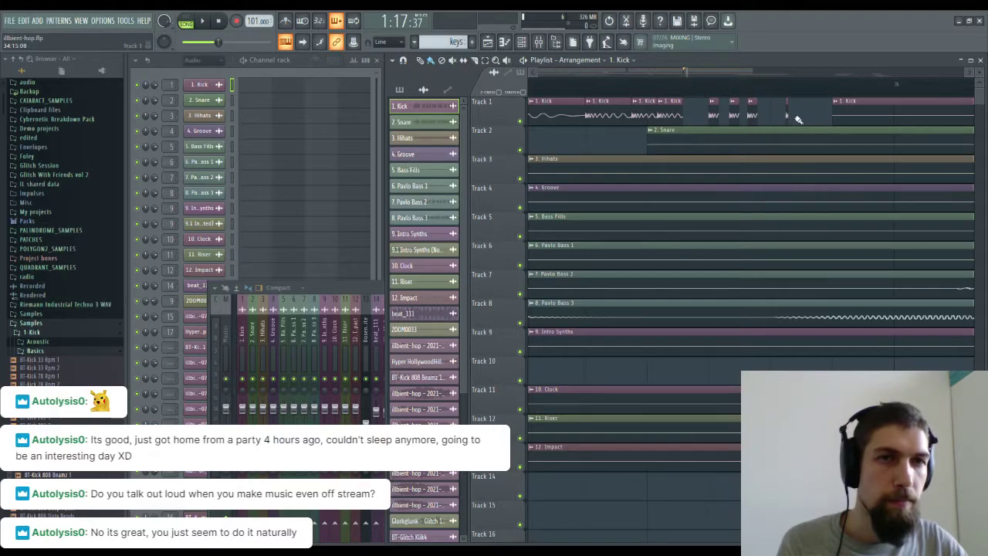
# Play the bar 34 transition with the accelerating kick roll, then stop playback.
pyautogui.scroll(-6, 824, 96)
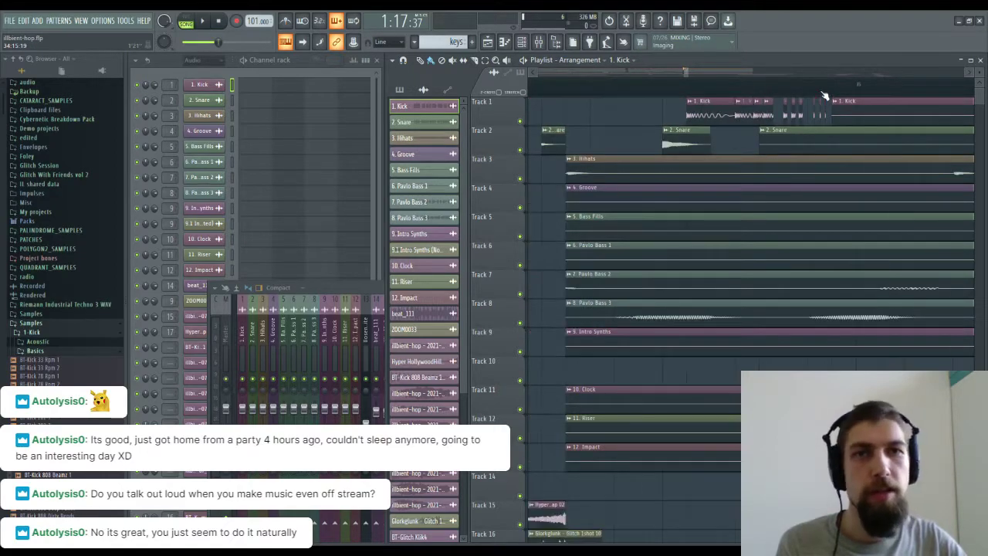
pyautogui.press('space')
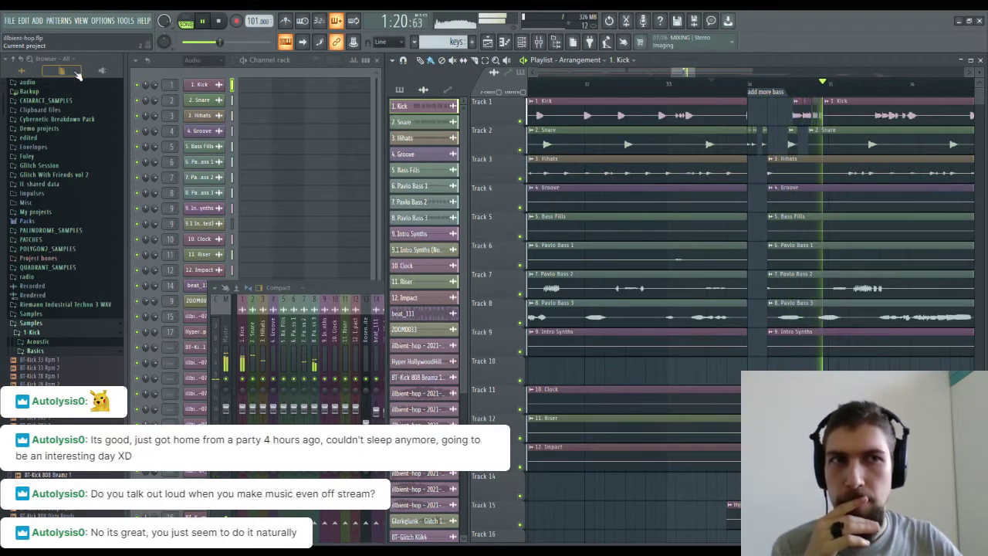
pyautogui.click(219, 21)
# Extend the kick roll on Track 1 with three more tiny slivers at widening gaps up to the Kick clip at bar 35.
pyautogui.scroll(3, 831, 86)
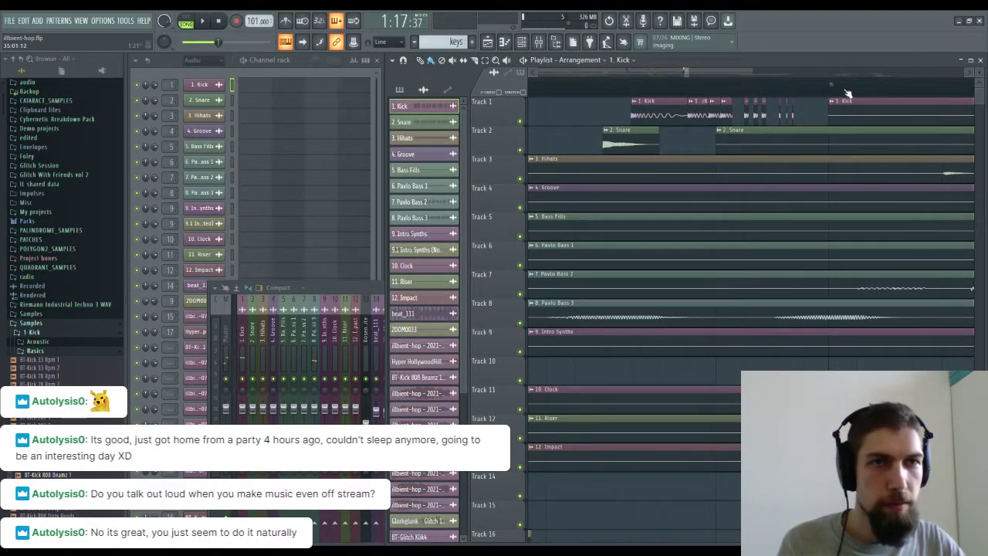
pyautogui.scroll(-3, 847, 92)
pyautogui.scroll(-4, 841, 193)
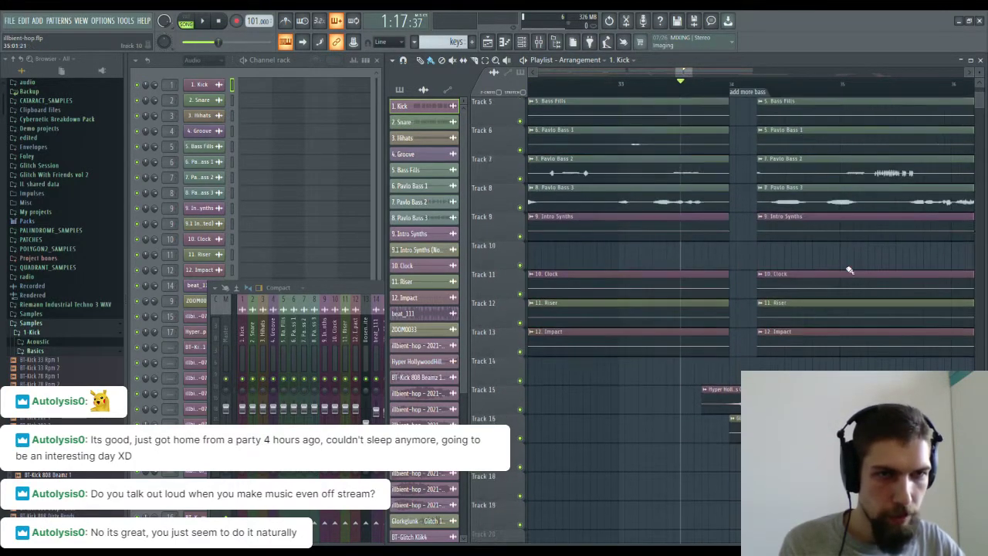
pyautogui.scroll(4, 861, 98)
pyautogui.scroll(3, 840, 90)
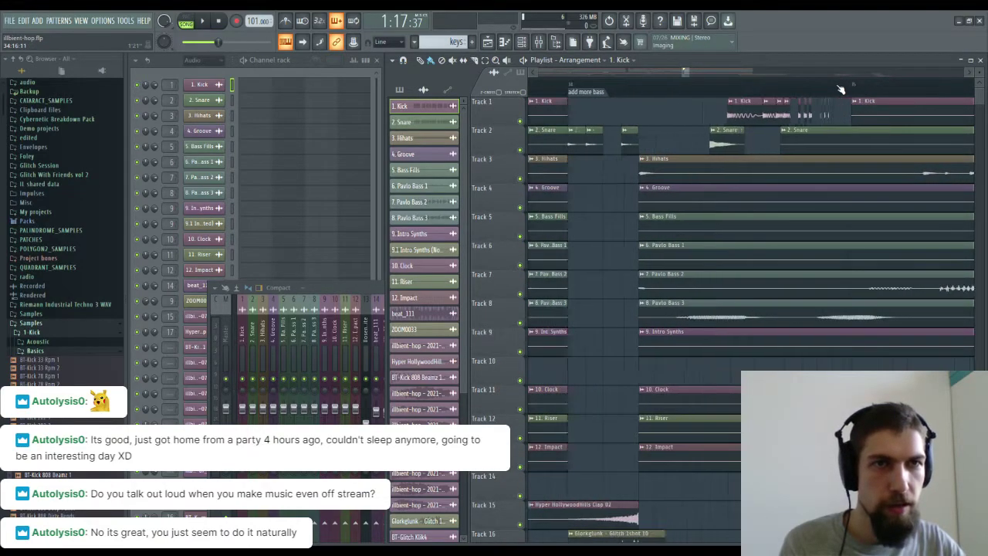
pyautogui.scroll(1, 840, 90)
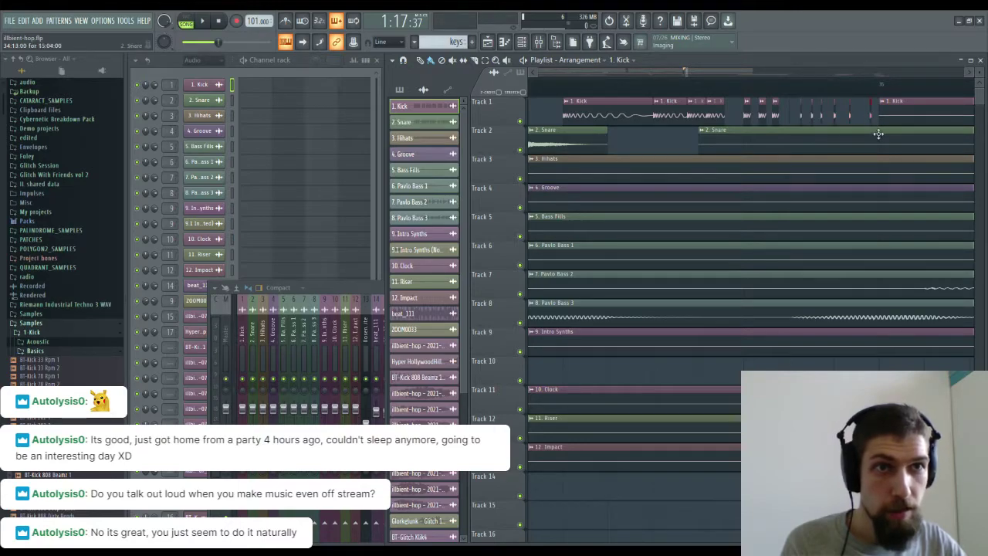
# Look through the tracks around bar 34 and the earlier sections of the arrangement for reusable material, and close the mixer.
pyautogui.scroll(-5, 884, 90)
pyautogui.scroll(-10, 911, 138)
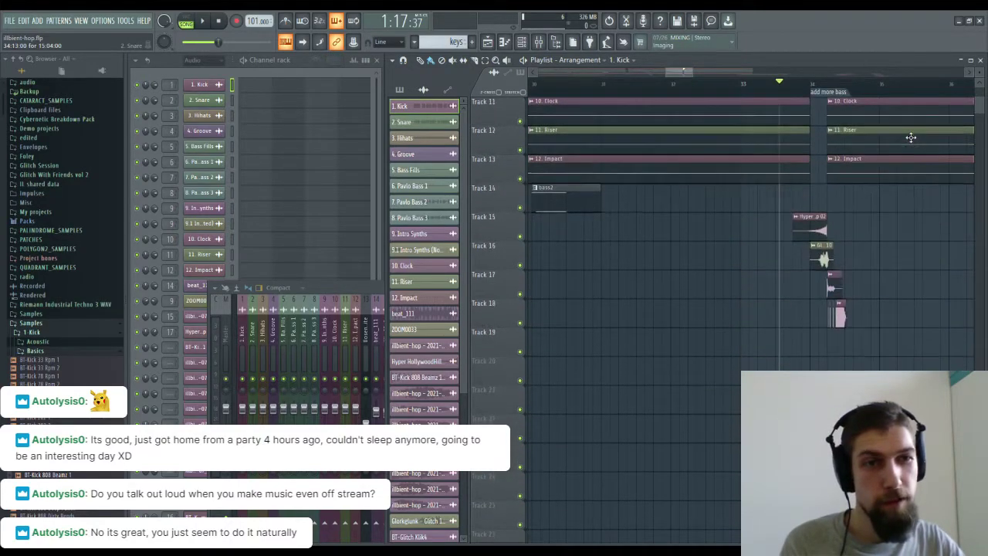
pyautogui.scroll(9, 911, 138)
pyautogui.scroll(-7, 805, 159)
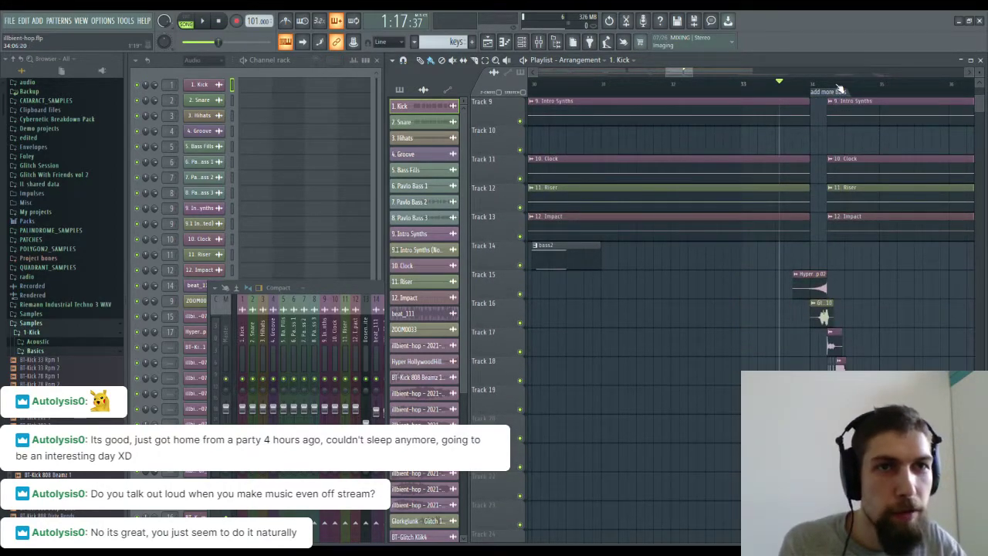
pyautogui.scroll(-4, 839, 89)
pyautogui.moveTo(631, 287); pyautogui.dragTo(742, 432)
pyautogui.moveTo(673, 287); pyautogui.dragTo(831, 92)
pyautogui.moveTo(807, 301); pyautogui.dragTo(552, 444)
pyautogui.moveTo(738, 351); pyautogui.dragTo(795, 424)
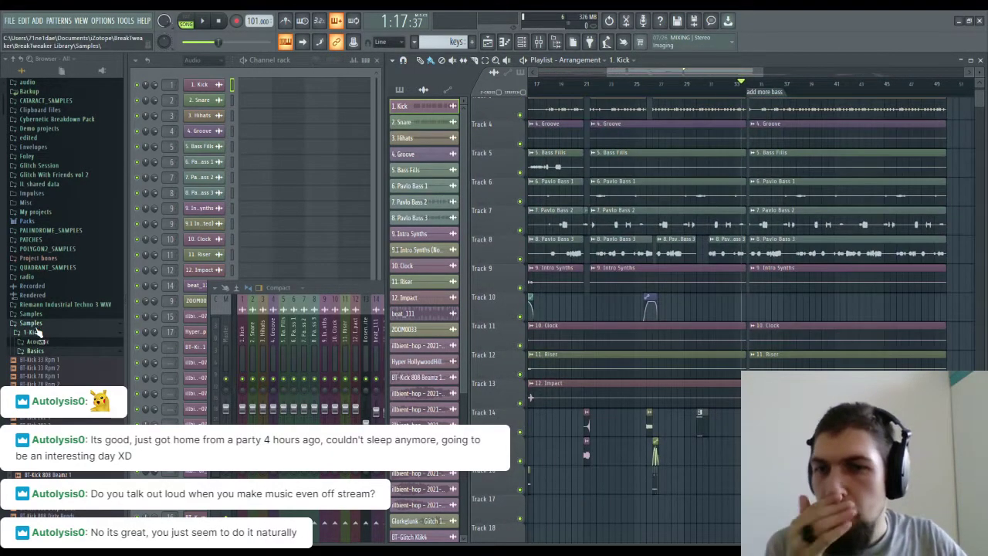
pyautogui.click(327, 289)
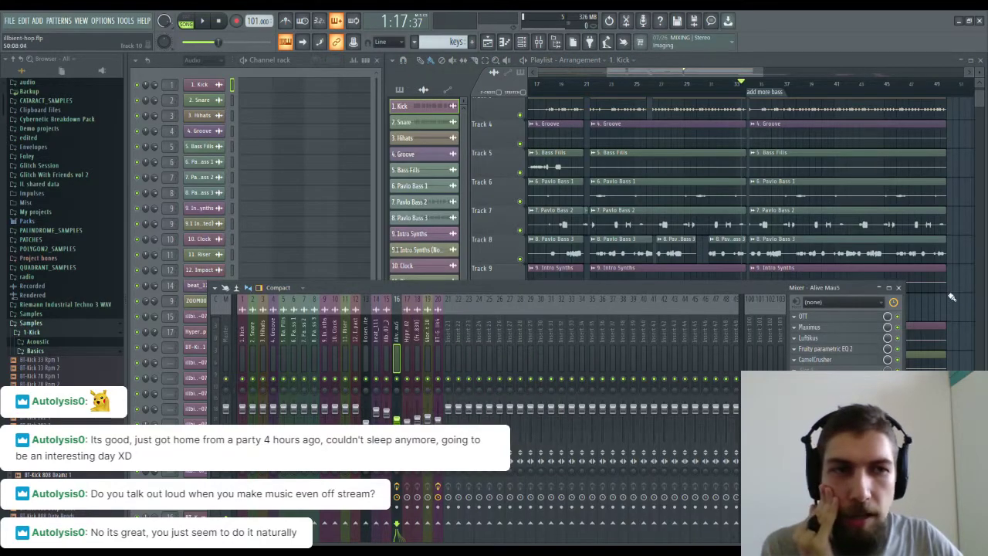
pyautogui.click(900, 289)
# Copy the basss pattern clips and the Black Ashes filter cutoff automation from near bar 26 to bar 35 on Tracks 15 and 16.
pyautogui.moveTo(674, 476); pyautogui.dragTo(726, 337)
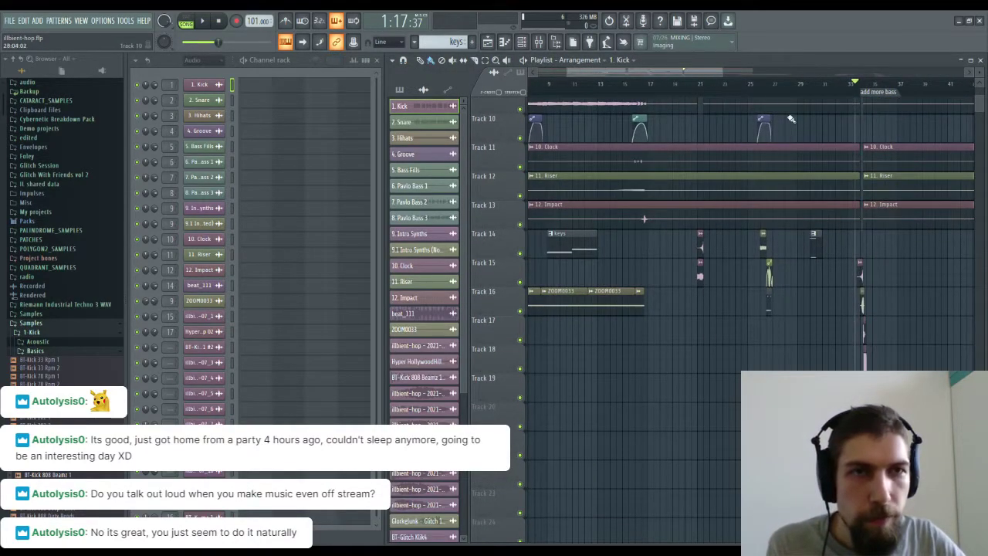
pyautogui.scroll(4, 775, 93)
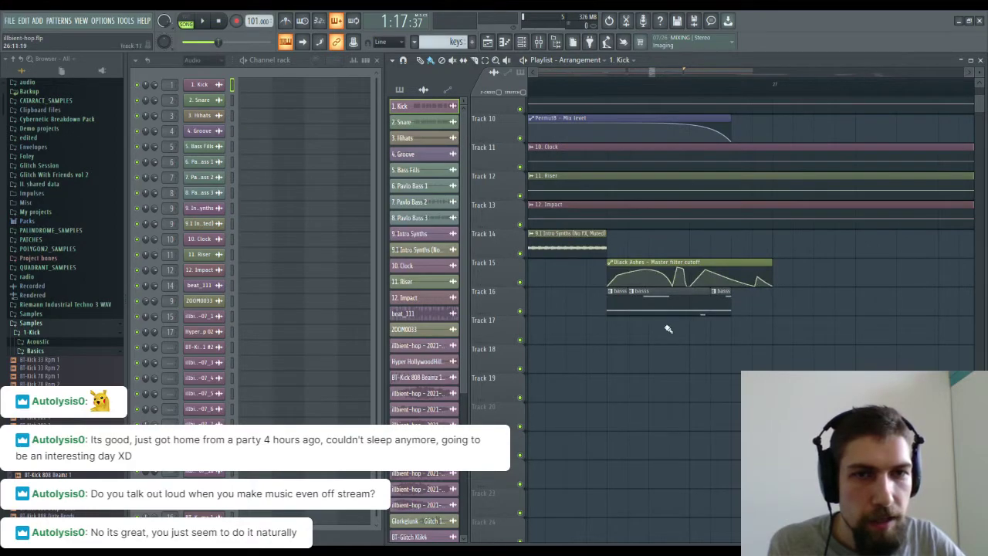
pyautogui.click(662, 308)
pyautogui.moveTo(639, 233); pyautogui.dragTo(687, 358)
pyautogui.moveTo(854, 364)
pyautogui.mouseDown()
pyautogui.moveTo(690, 329)
pyautogui.moveTo(612, 285)
pyautogui.mouseUp()
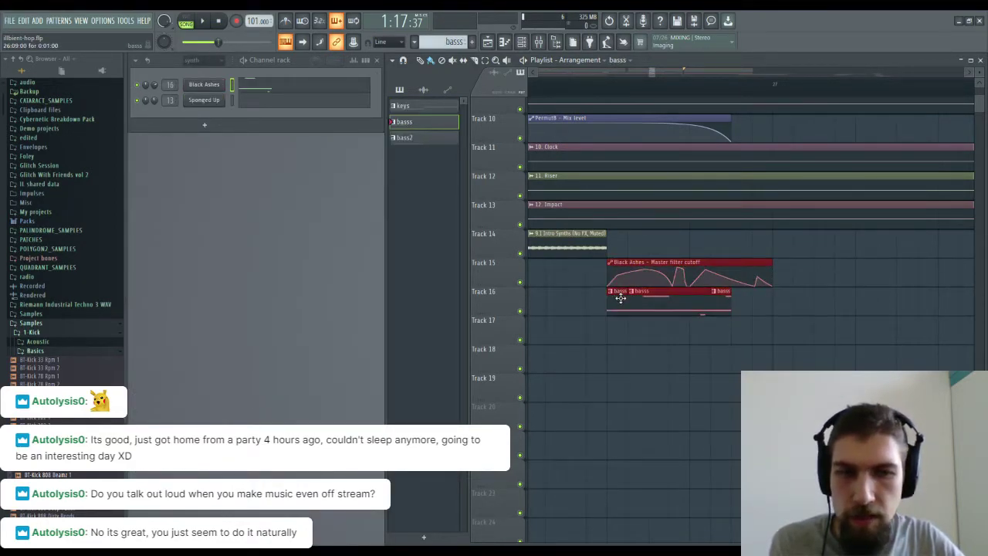
pyautogui.scroll(4, 621, 301)
pyautogui.scroll(-2, 852, 87)
pyautogui.scroll(-4, 852, 87)
pyautogui.moveTo(882, 266); pyautogui.dragTo(535, 383)
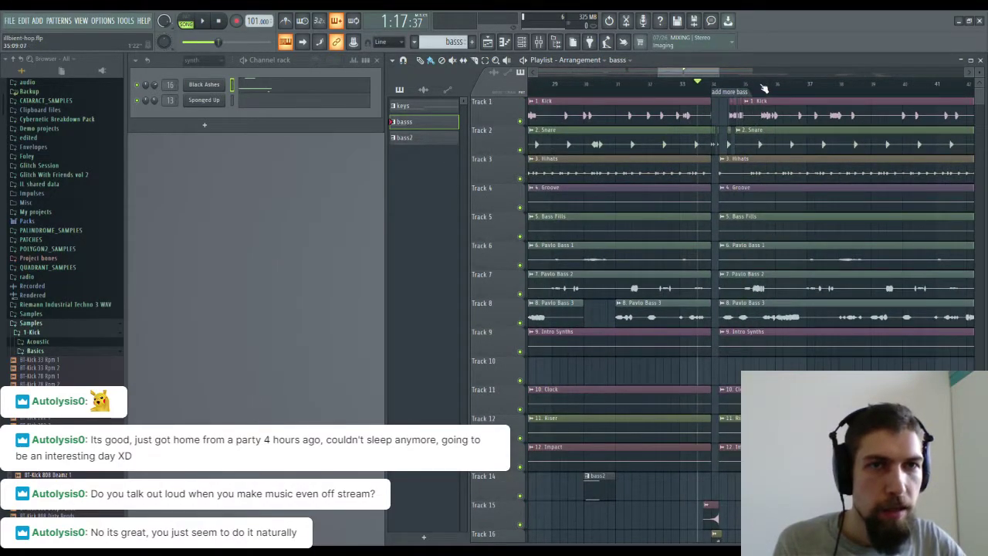
pyautogui.scroll(5, 764, 88)
pyautogui.scroll(-4, 692, 205)
pyautogui.hotkey('ctrl', 'v')
pyautogui.moveTo(715, 327)
pyautogui.mouseDown()
pyautogui.moveTo(617, 241)
pyautogui.moveTo(706, 245)
pyautogui.mouseUp()
# Shorten the Black Ashes filter cutoff automation at bar 35, repeat it to make three clips over the basss clips, and slip-edit the basss content.
pyautogui.keyDown('ctrl'); pyautogui.click(764, 320); pyautogui.keyUp('ctrl')
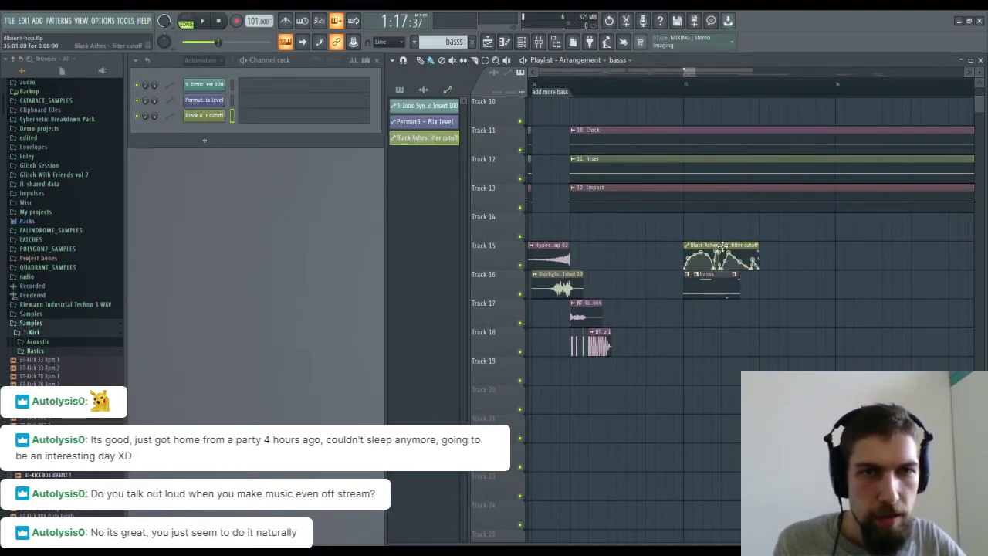
pyautogui.moveTo(679, 246); pyautogui.dragTo(727, 251)
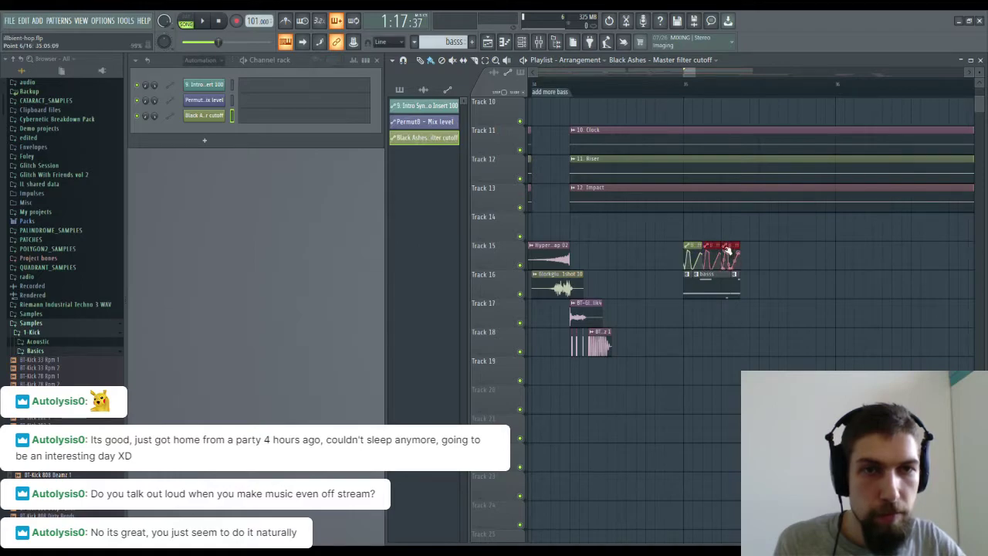
pyautogui.click(717, 288)
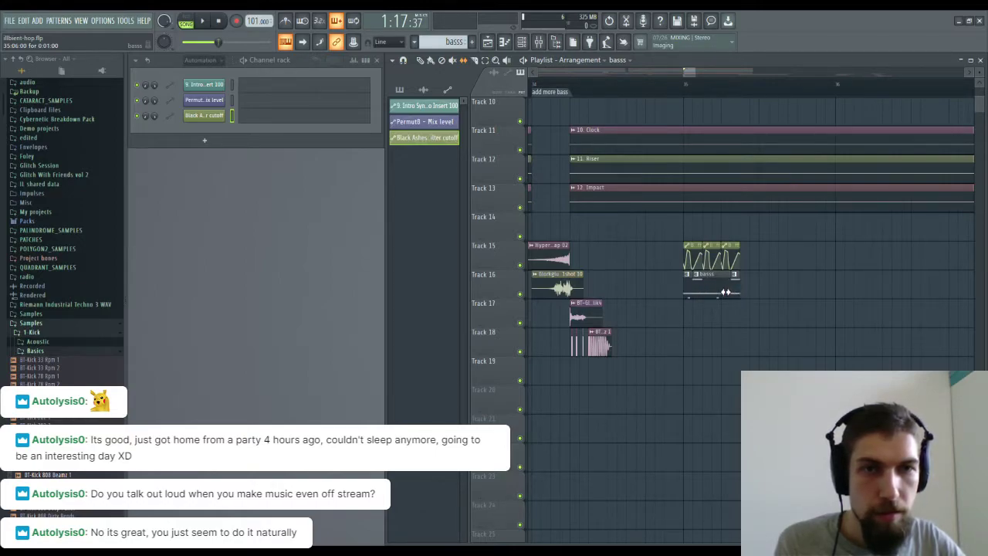
# Play the passage from before bar 34 through about bar 38 with the added bass fill.
pyautogui.scroll(-4, 544, 85)
pyautogui.moveTo(560, 147); pyautogui.dragTo(712, 151)
pyautogui.click(594, 92)
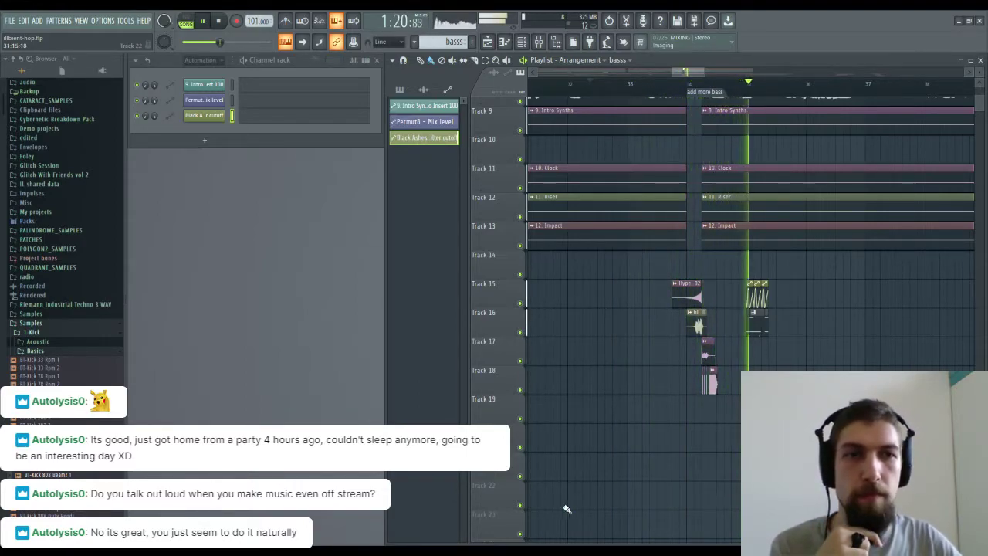
pyautogui.scroll(4, 862, 271)
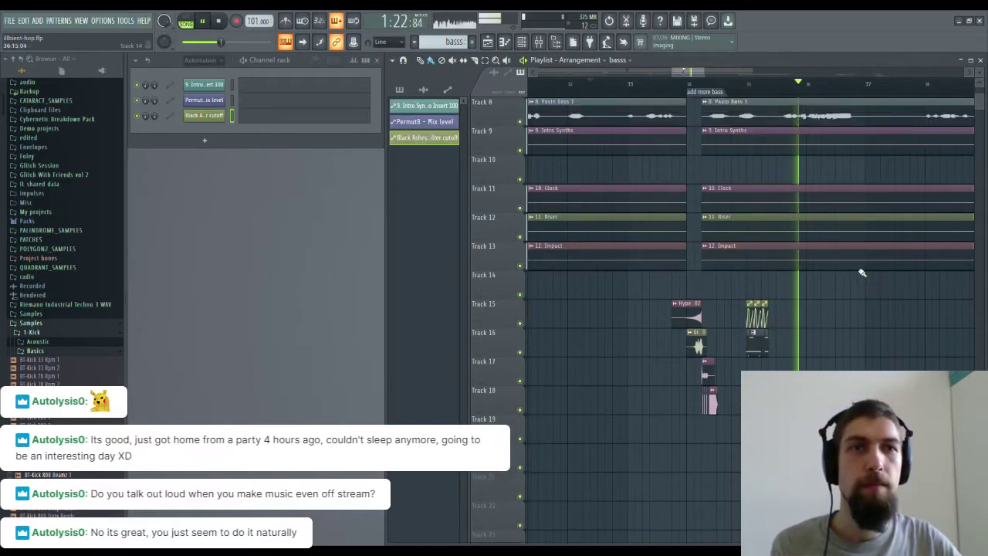
pyautogui.moveTo(834, 290); pyautogui.dragTo(732, 328)
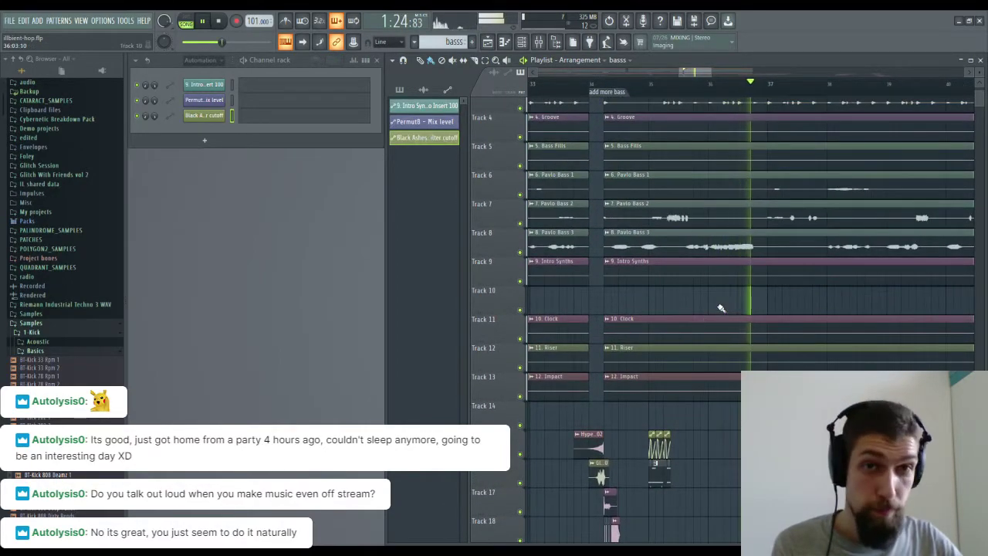
pyautogui.moveTo(767, 307); pyautogui.dragTo(621, 364)
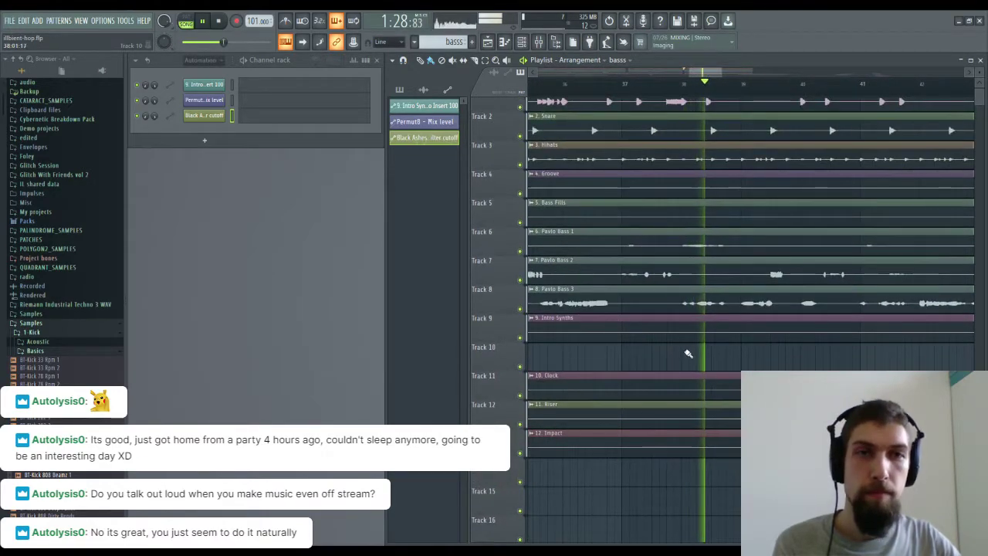
# Listen on through about bar 40 and stop the playback.
pyautogui.moveTo(736, 352); pyautogui.dragTo(684, 357)
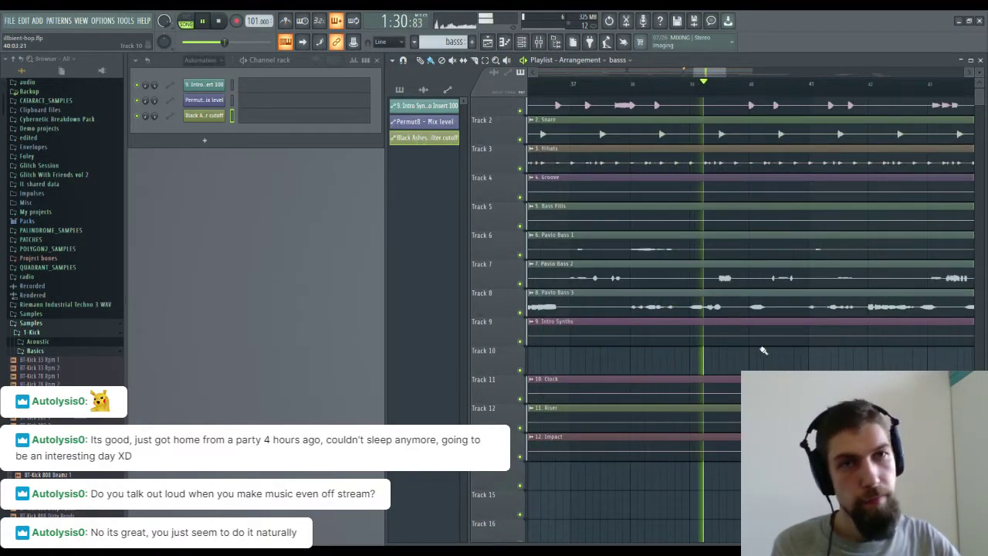
pyautogui.moveTo(751, 360); pyautogui.dragTo(694, 370)
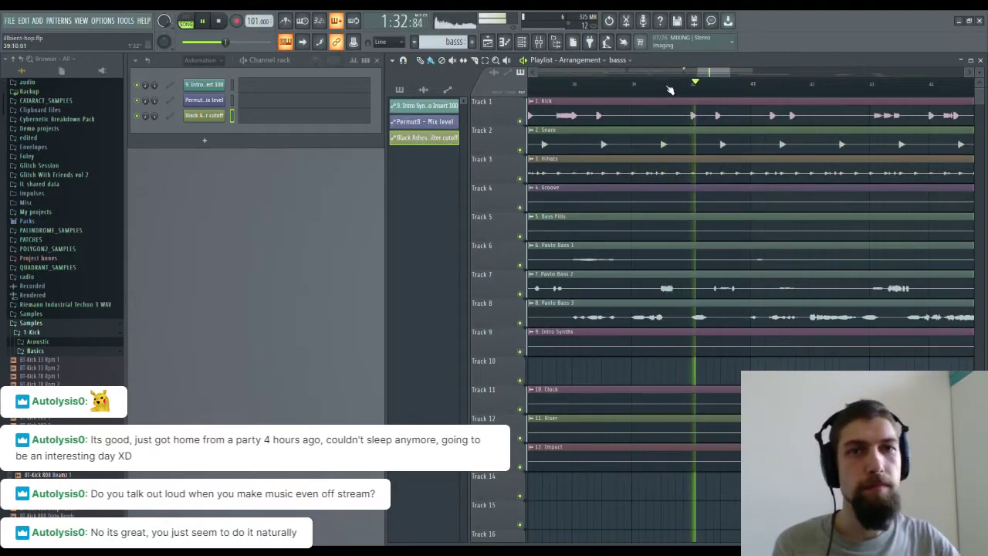
pyautogui.scroll(-5, 669, 89)
pyautogui.press('space')
# Open the illbient-hop 2021-Aug-07_10 sample near bar 69 on Track 14, normalize it and adjust its precomputed filter cutoff.
pyautogui.moveTo(564, 373); pyautogui.dragTo(707, 229)
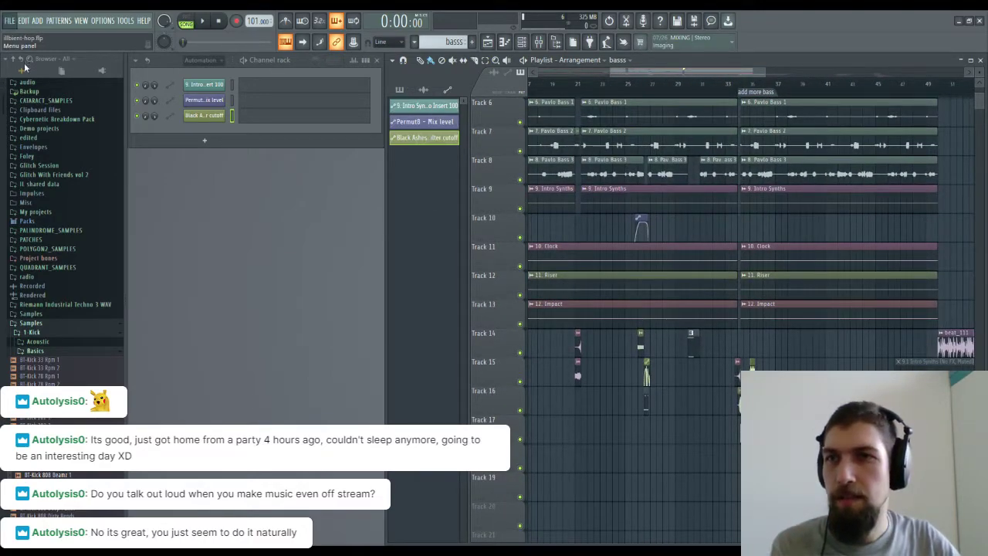
pyautogui.moveTo(705, 256); pyautogui.dragTo(628, 244)
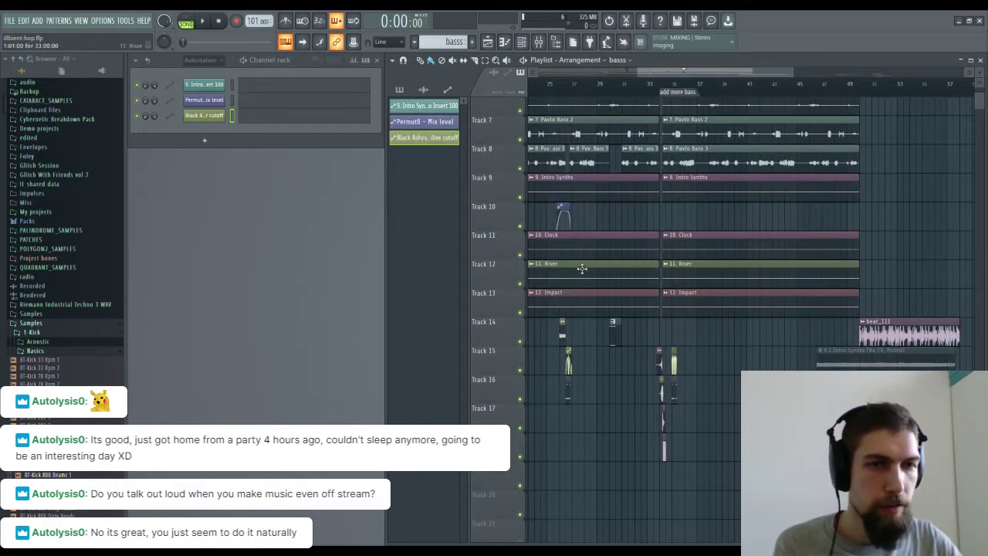
pyautogui.moveTo(802, 460); pyautogui.dragTo(578, 503)
pyautogui.moveTo(707, 472); pyautogui.dragTo(502, 379)
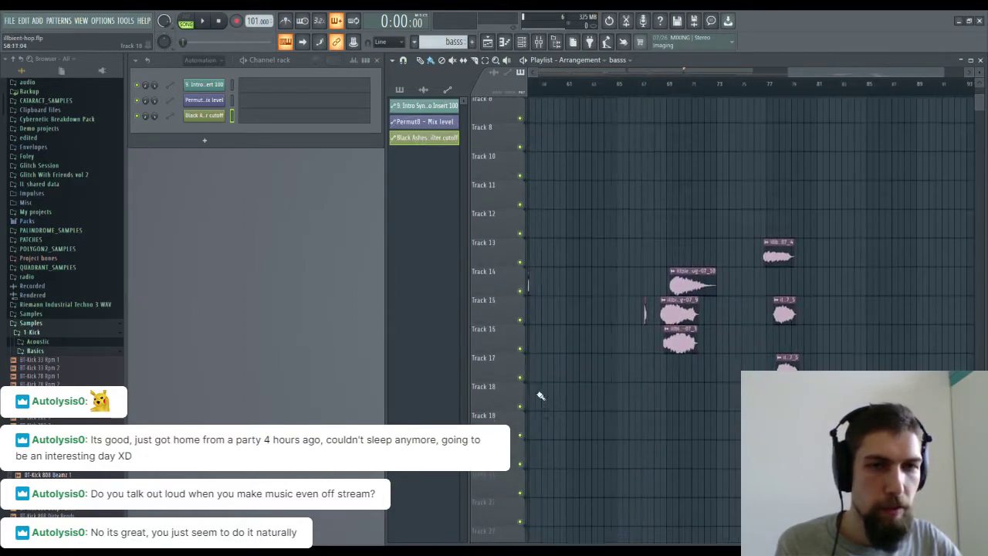
pyautogui.doubleClick(692, 285)
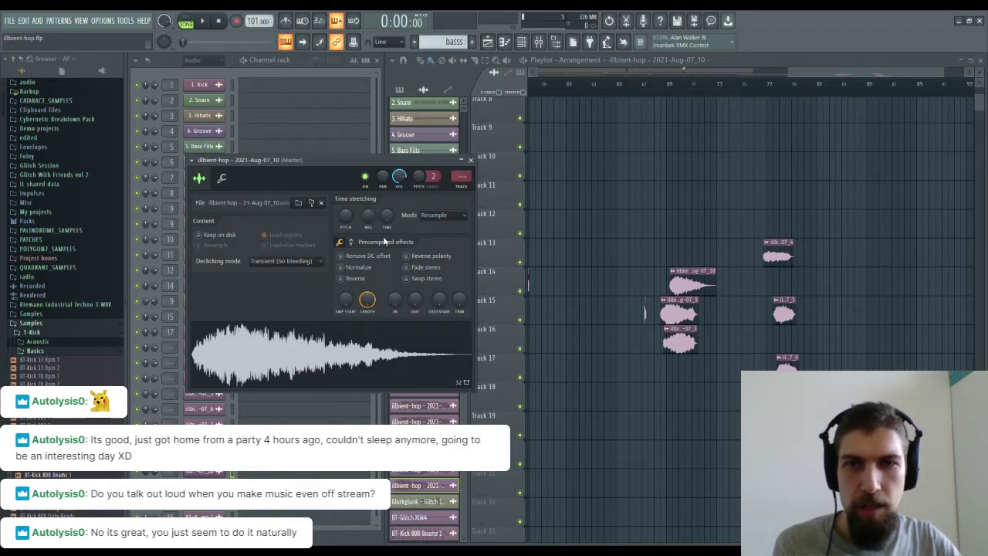
pyautogui.click(352, 243)
pyautogui.moveTo(438, 265); pyautogui.dragTo(438, 305)
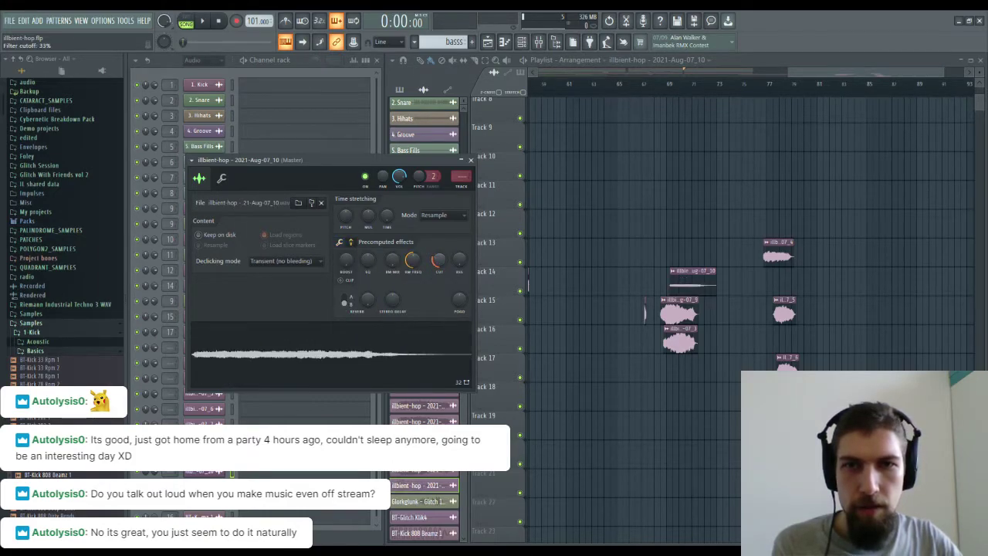
pyautogui.click(339, 242)
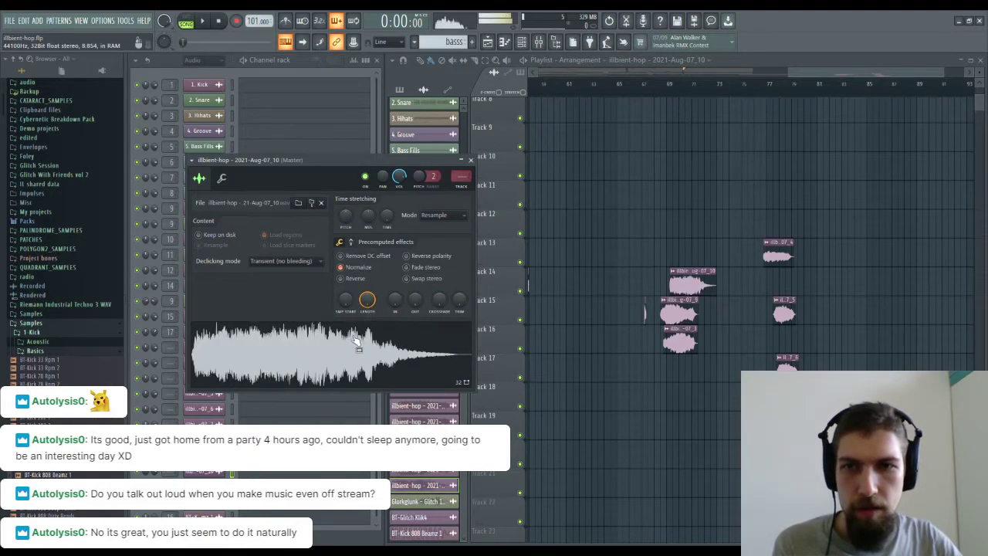
pyautogui.click(362, 244)
pyautogui.moveTo(439, 262); pyautogui.dragTo(439, 231)
pyautogui.click(358, 342)
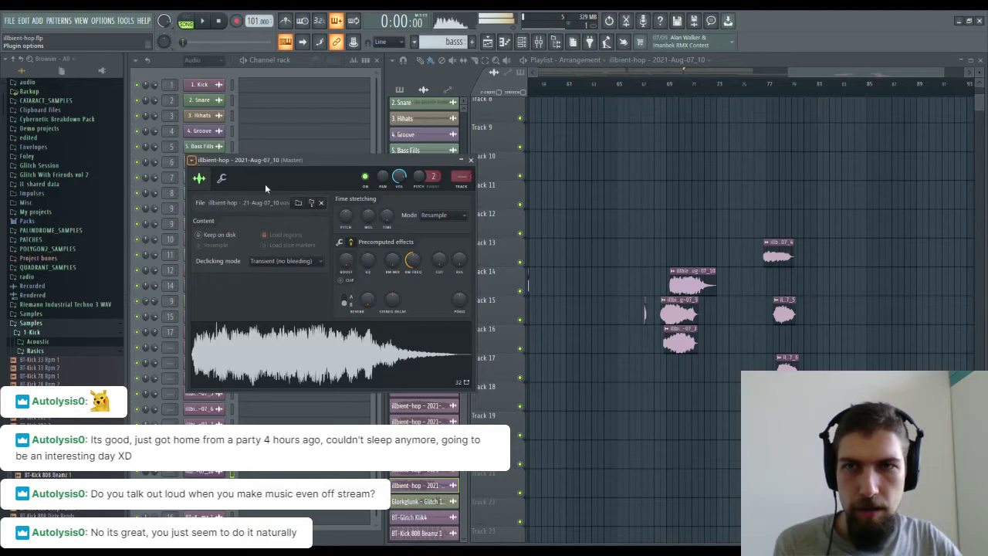
# Route the Aug-07_10 sample to free mixer track 21, lower that track's volume, and close the sample settings and mixer.
pyautogui.click(461, 177)
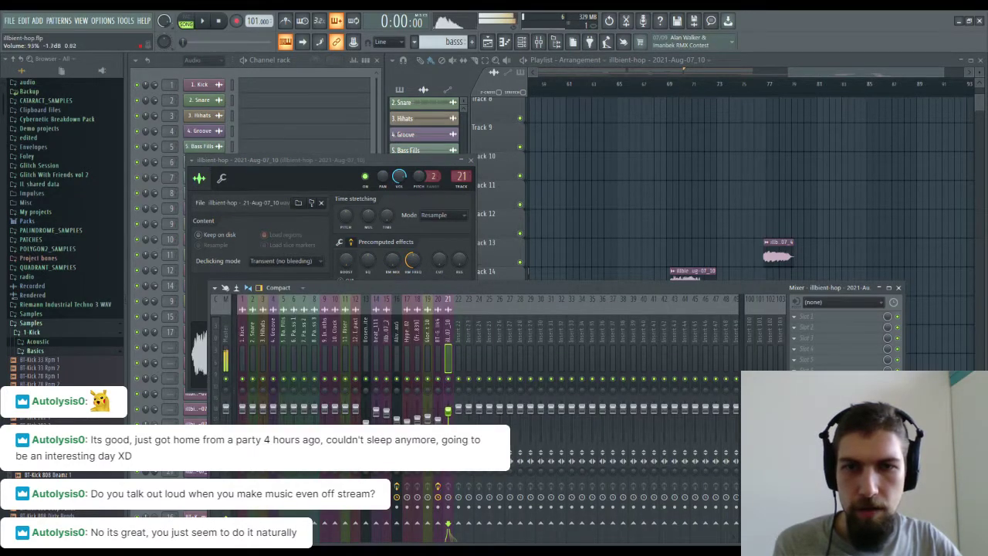
pyautogui.click(471, 160)
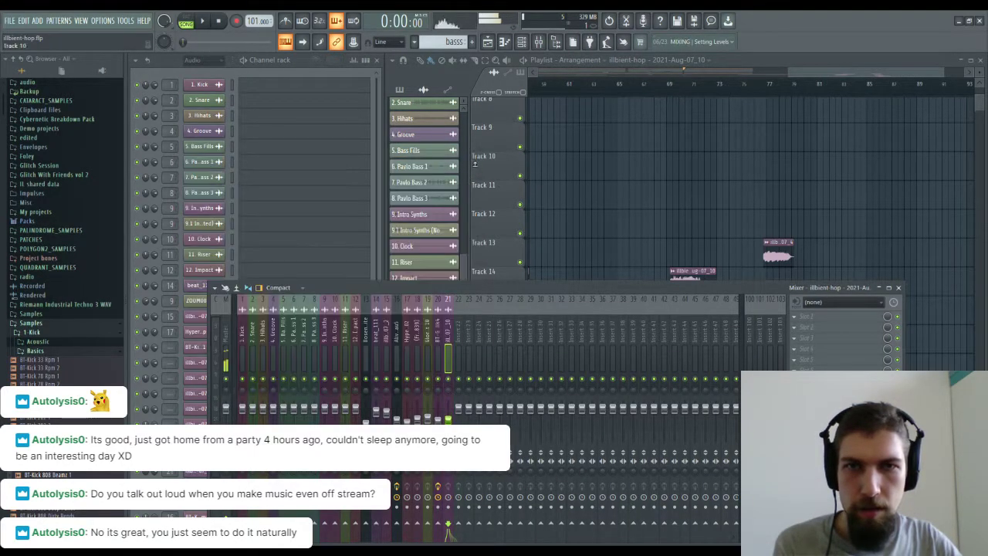
pyautogui.click(898, 287)
# Assign a mixer track to the Aug-07_9 sample near bar 69 and route the Aug-07_3 sample to mixer track 21.
pyautogui.doubleClick(683, 313)
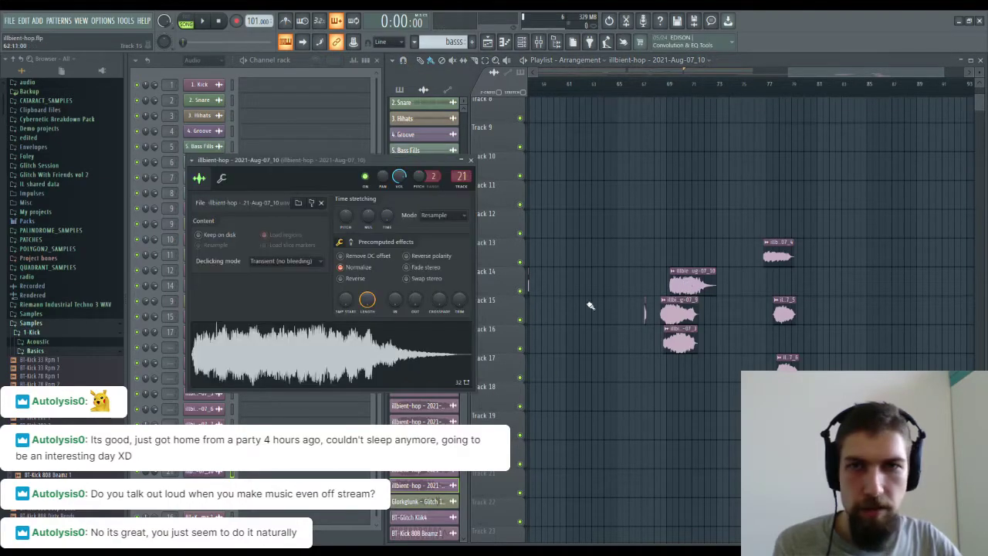
pyautogui.doubleClick(684, 313)
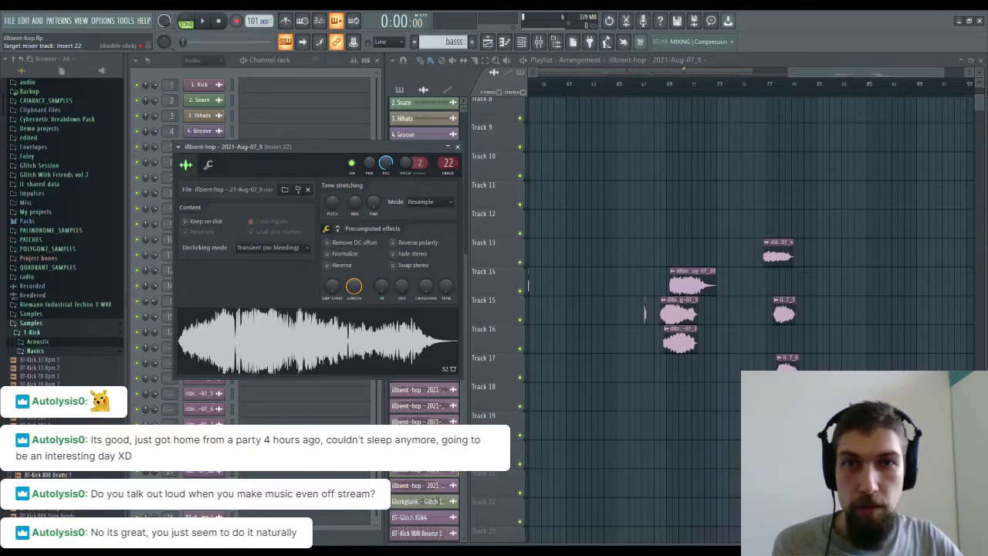
pyautogui.doubleClick(682, 339)
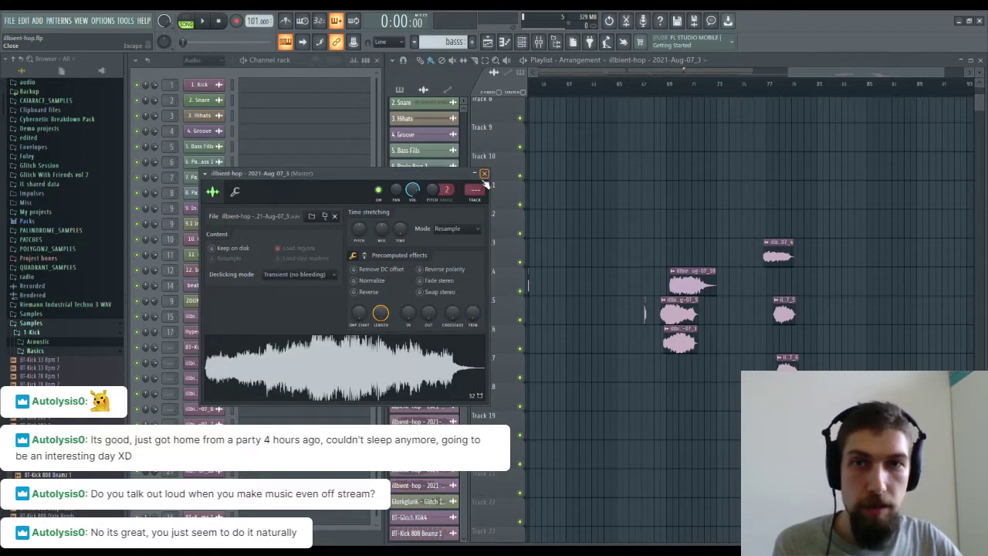
pyautogui.moveTo(476, 190); pyautogui.dragTo(476, 156)
# Route the Aug-07_4 and Aug-07_5 samples near bar 77 to mixer track 21, and close the sample settings and mixer.
pyautogui.doubleClick(777, 253)
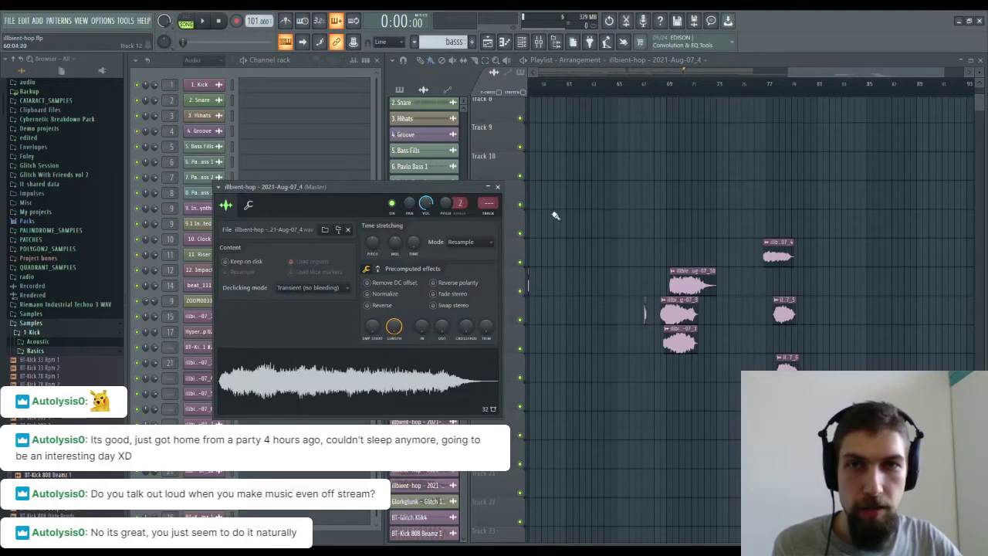
pyautogui.moveTo(487, 202); pyautogui.dragTo(488, 182)
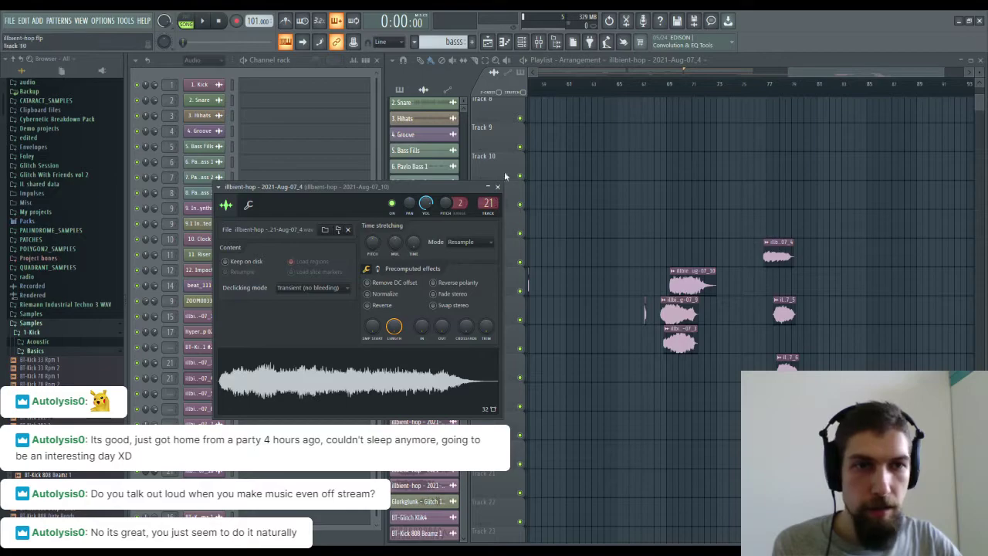
pyautogui.doubleClick(783, 311)
pyautogui.moveTo(501, 216)
pyautogui.mouseDown()
pyautogui.moveTo(501, 204)
pyautogui.moveTo(501, 219)
pyautogui.mouseUp()
pyautogui.doubleClick(500, 216)
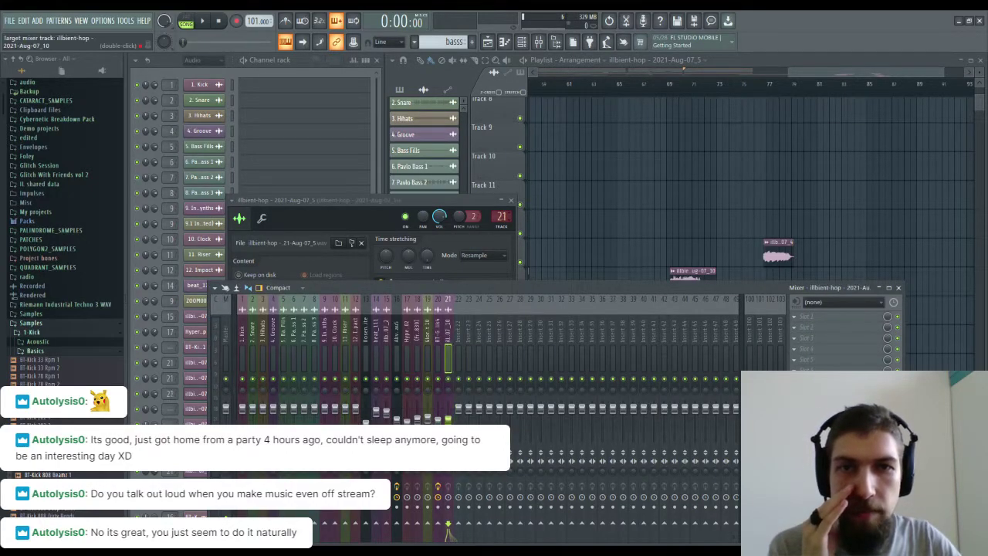
pyautogui.click(510, 199)
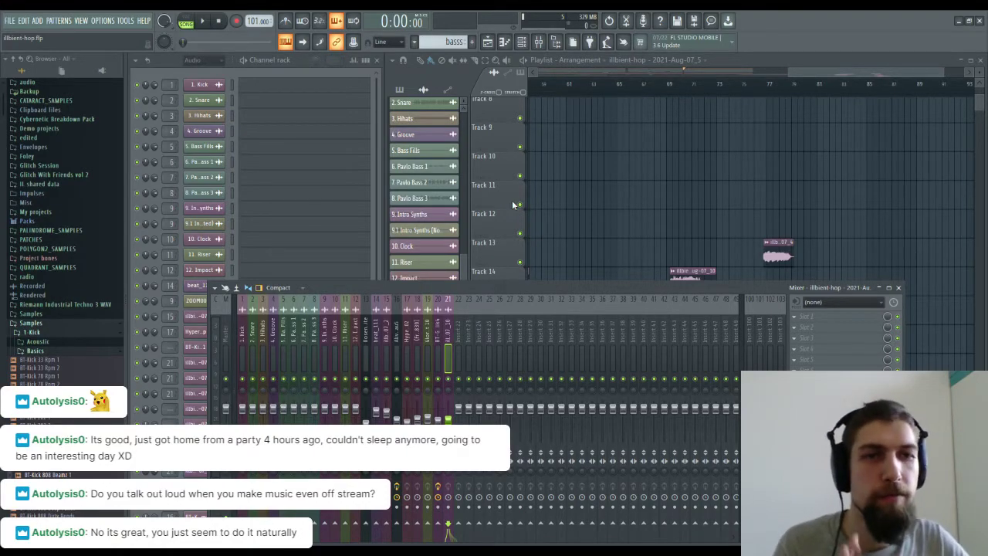
pyautogui.click(897, 287)
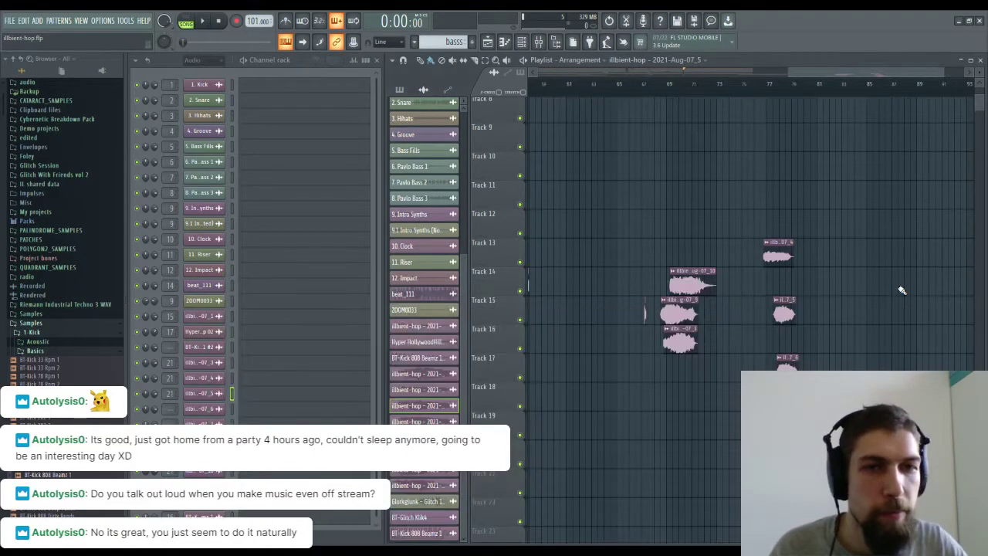
# Route the Aug-07_6, Aug-07_7 and Aug-07_8 samples near bar 78 to mixer track 21.
pyautogui.doubleClick(787, 316)
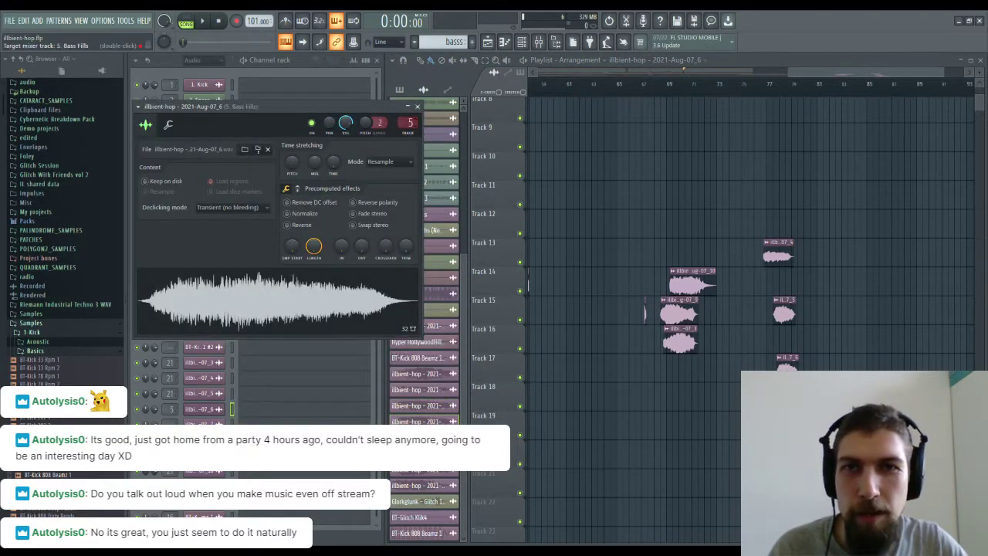
pyautogui.scroll(8, 407, 122)
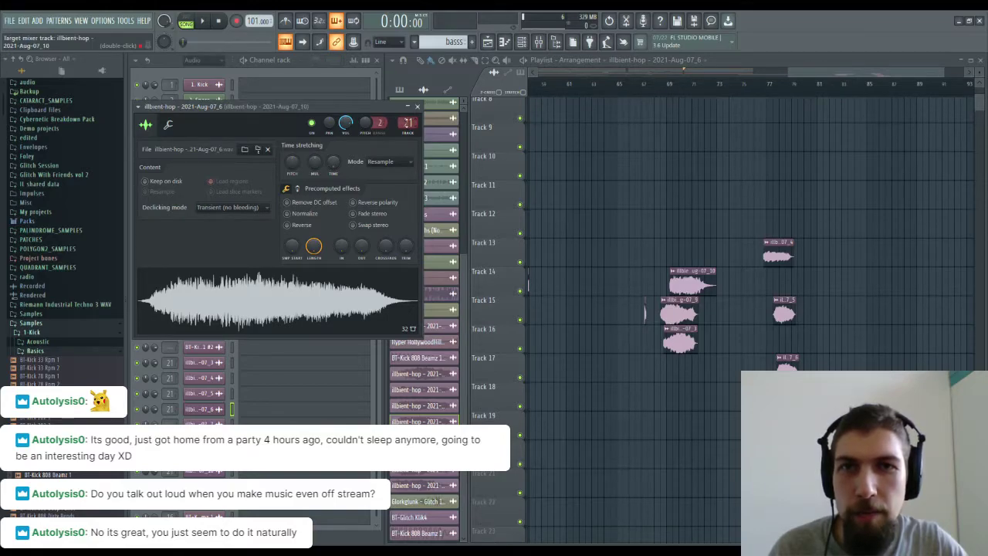
pyautogui.doubleClick(788, 368)
pyautogui.doubleClick(791, 396)
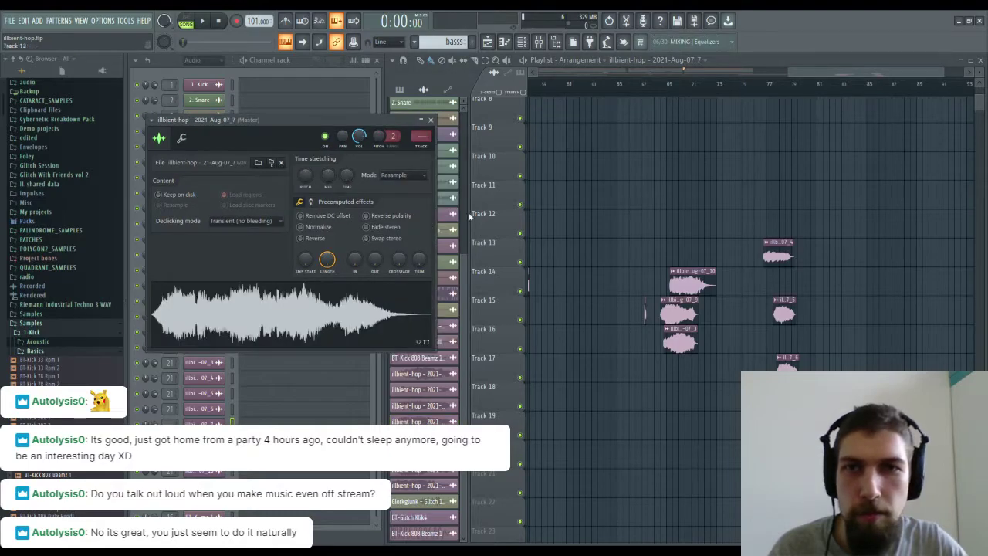
pyautogui.scroll(11, 421, 137)
pyautogui.scroll(3, 420, 137)
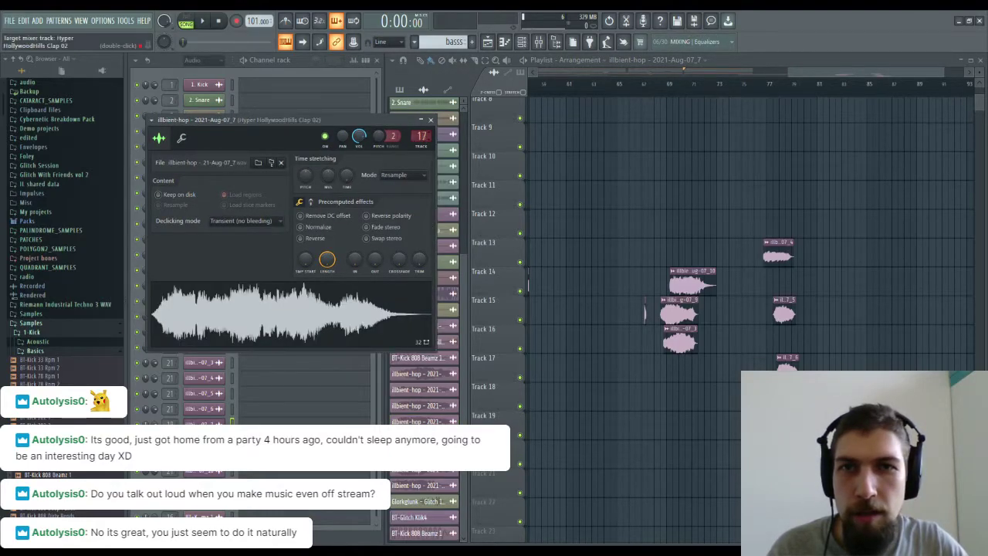
pyautogui.scroll(4, 420, 137)
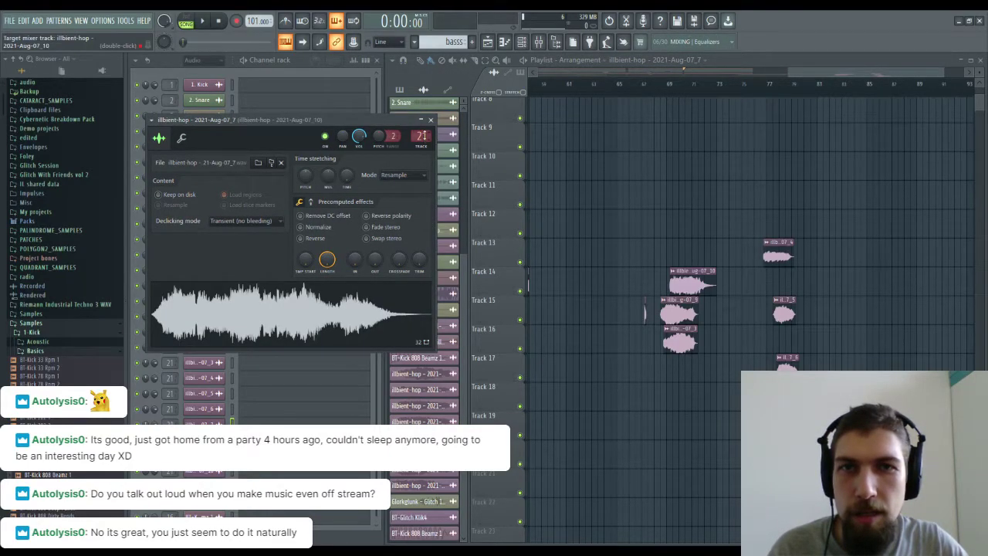
pyautogui.click(430, 120)
pyautogui.doubleClick(788, 417)
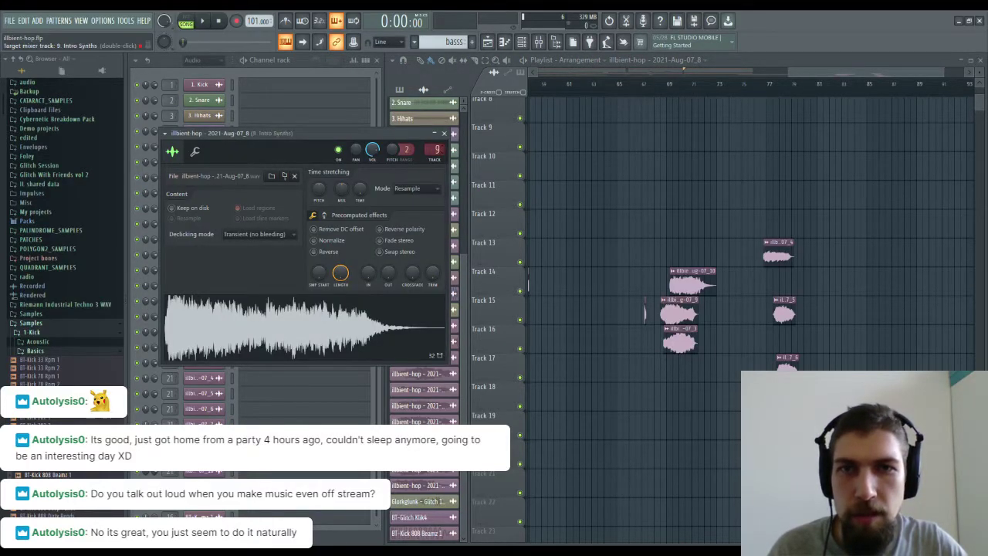
pyautogui.scroll(9, 434, 150)
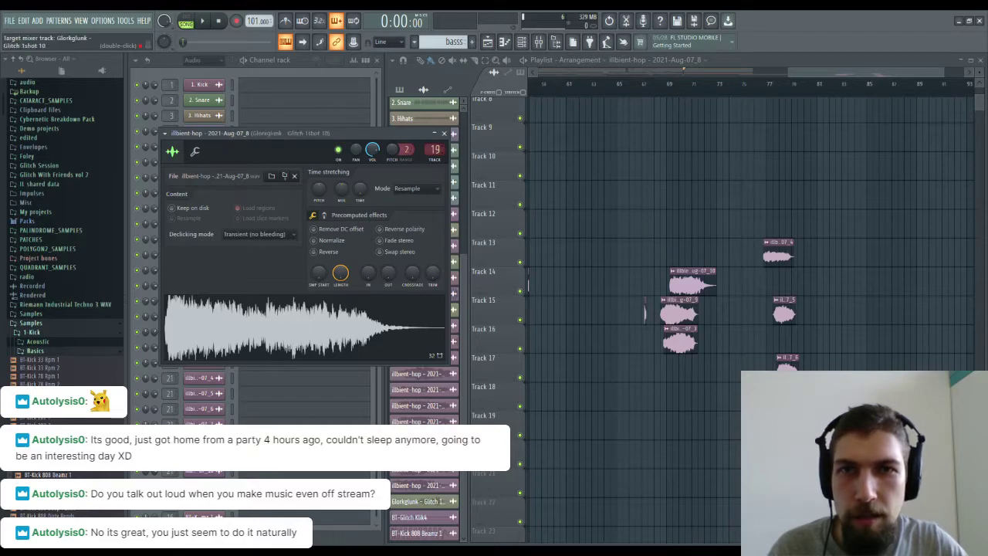
pyautogui.click(443, 133)
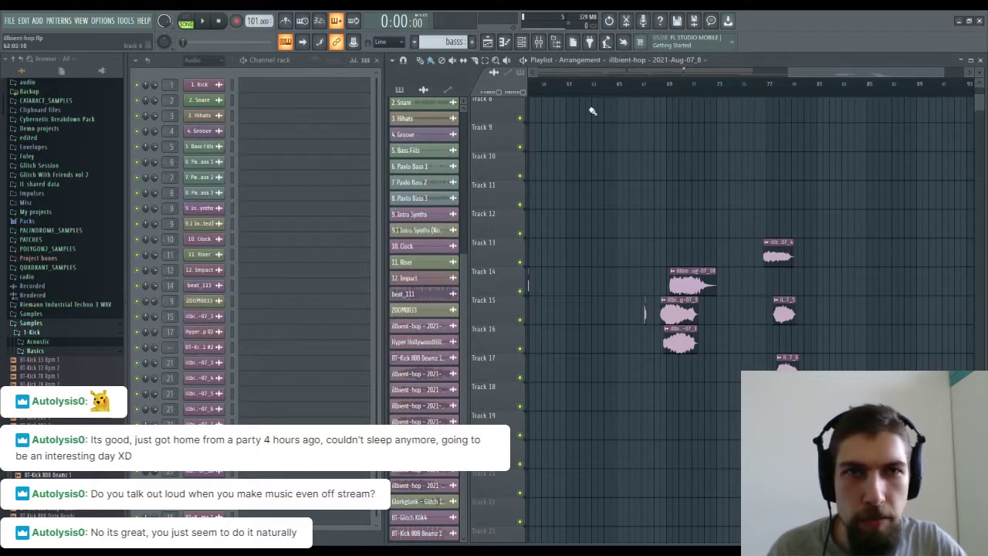
# Look over the arrangement around bar 34 and audition the Aug-07_10 and Aug-07_3 samples near bar 69.
pyautogui.scroll(-3, 695, 91)
pyautogui.scroll(-2, 695, 91)
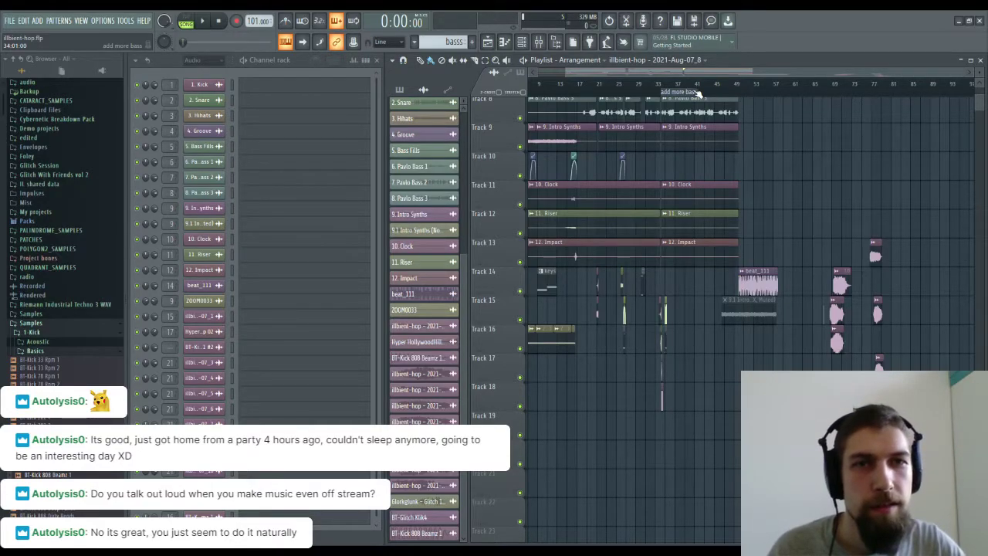
pyautogui.moveTo(862, 217); pyautogui.dragTo(772, 172)
pyautogui.scroll(5, 765, 91)
pyautogui.moveTo(860, 142); pyautogui.dragTo(696, 171)
pyautogui.moveTo(749, 208); pyautogui.dragTo(690, 194)
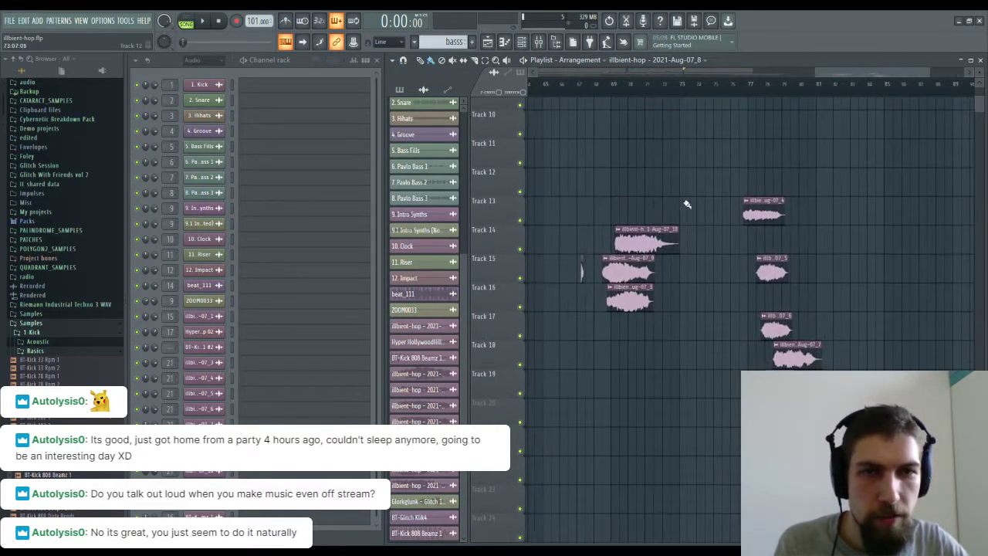
pyautogui.doubleClick(649, 243)
pyautogui.doubleClick(633, 299)
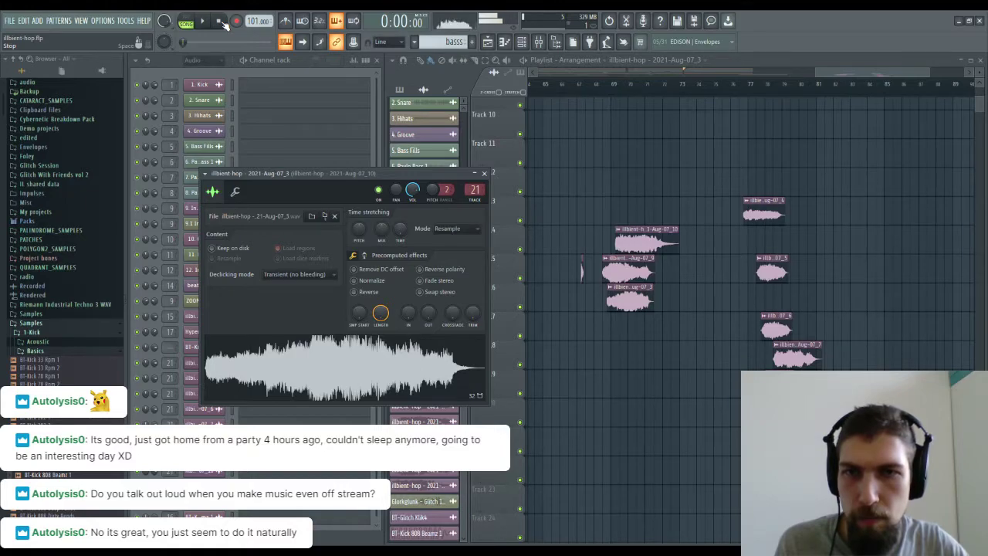
pyautogui.click(483, 172)
# Bring the Aug-07_3 clip from near bar 69 back to about bar 19 on Track 20, auditioning it on the way.
pyautogui.hscroll(-5, 613, 185)
pyautogui.moveTo(909, 303); pyautogui.dragTo(696, 332)
pyautogui.doubleClick(695, 332)
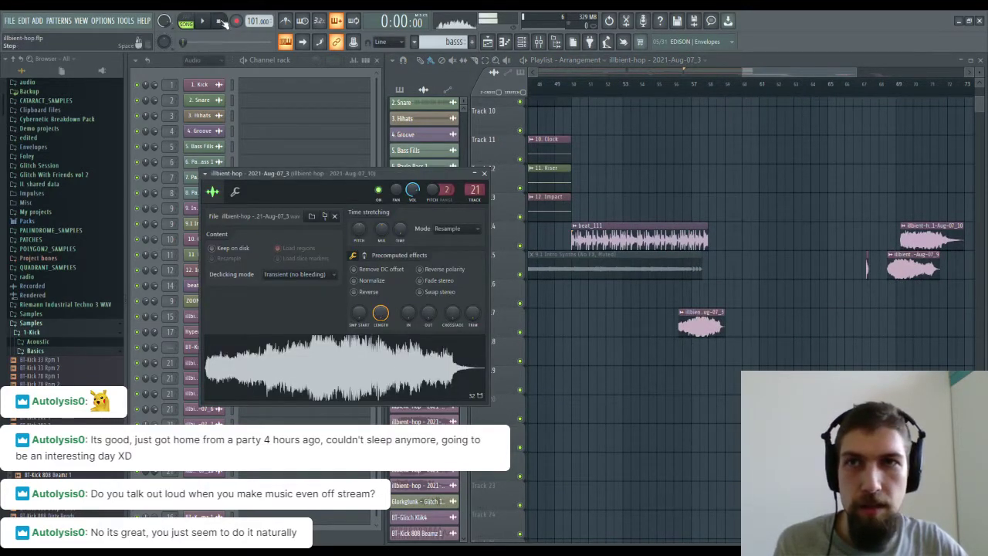
pyautogui.scroll(-4, 719, 91)
pyautogui.moveTo(787, 329); pyautogui.dragTo(617, 409)
pyautogui.scroll(2, 617, 409)
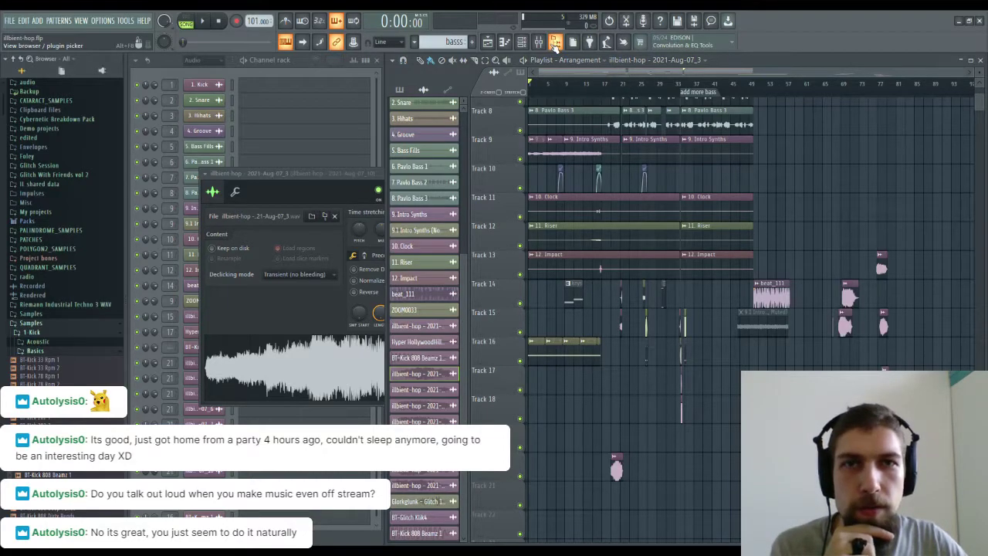
# Lower the volume of mixer track 21 to about 38%, and close the mixer and the Aug-07_3 sample settings.
pyautogui.click(539, 43)
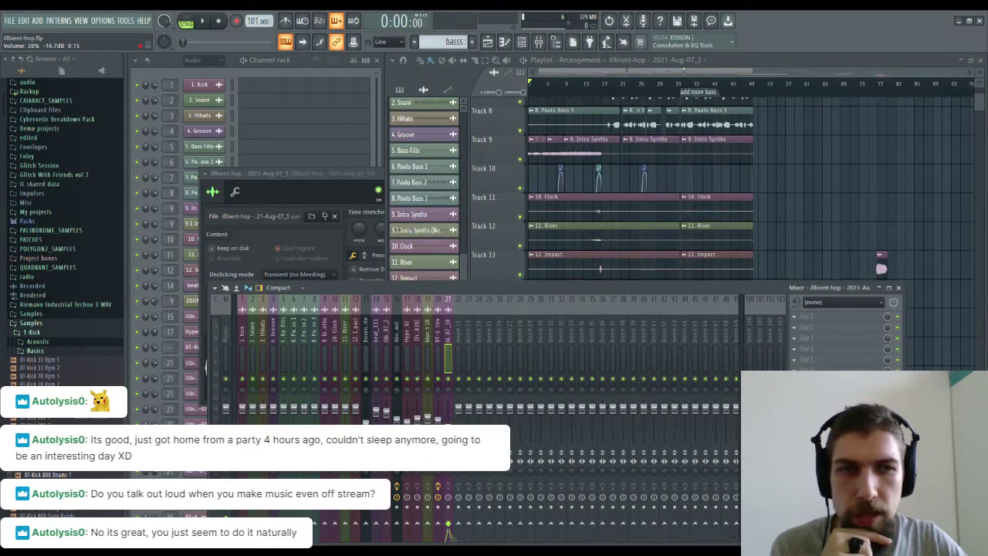
pyautogui.click(897, 287)
pyautogui.click(343, 181)
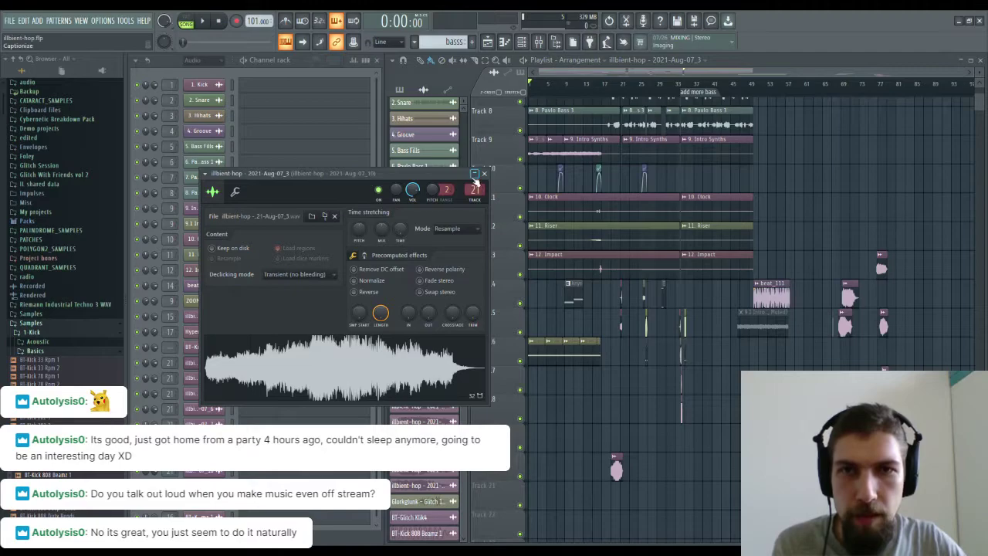
pyautogui.click(484, 174)
# Move the Aug-07_3 clip from about bar 19 on Track 20 to about bar 38 on Track 17.
pyautogui.moveTo(615, 466); pyautogui.dragTo(628, 418)
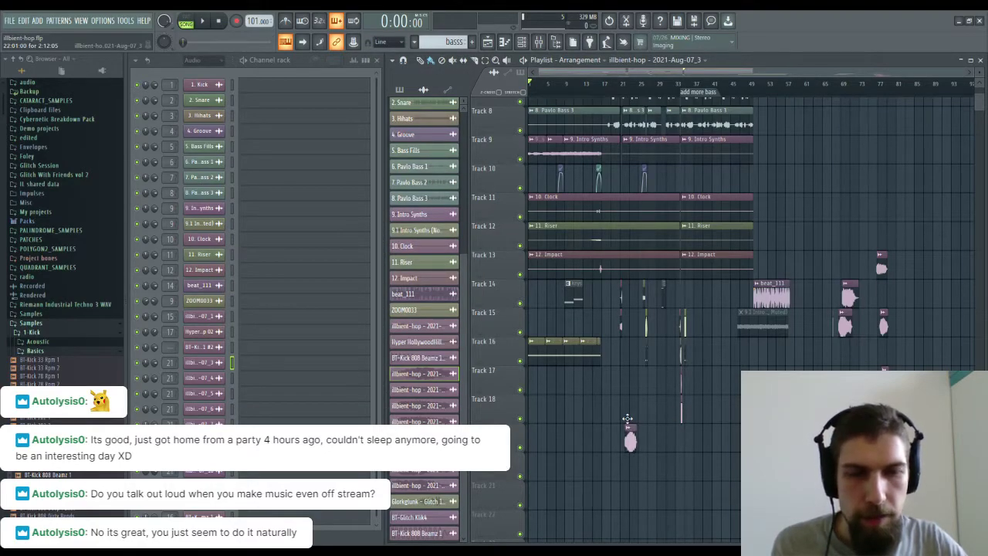
pyautogui.moveTo(632, 439); pyautogui.dragTo(690, 440)
pyautogui.scroll(3, 687, 83)
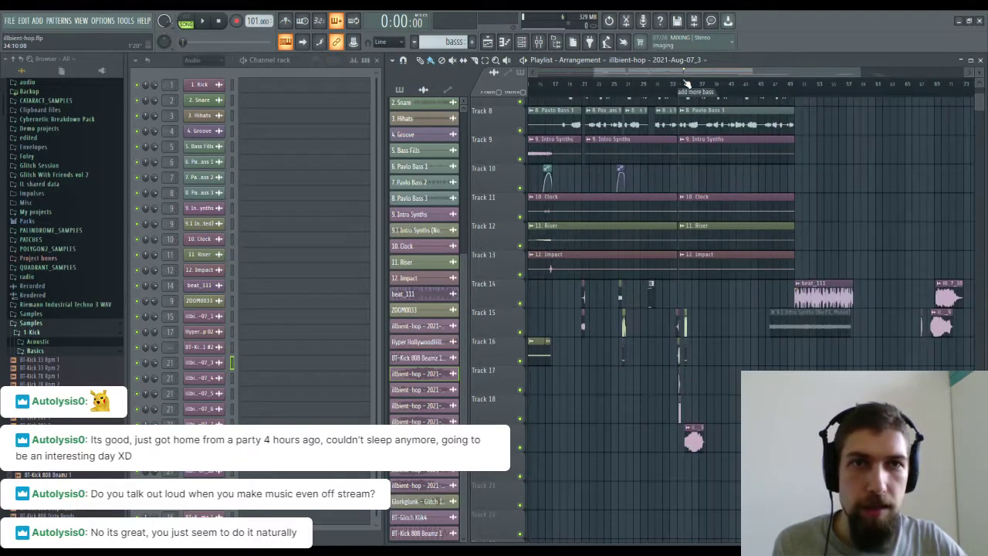
pyautogui.scroll(3, 687, 83)
pyautogui.scroll(3, 687, 83)
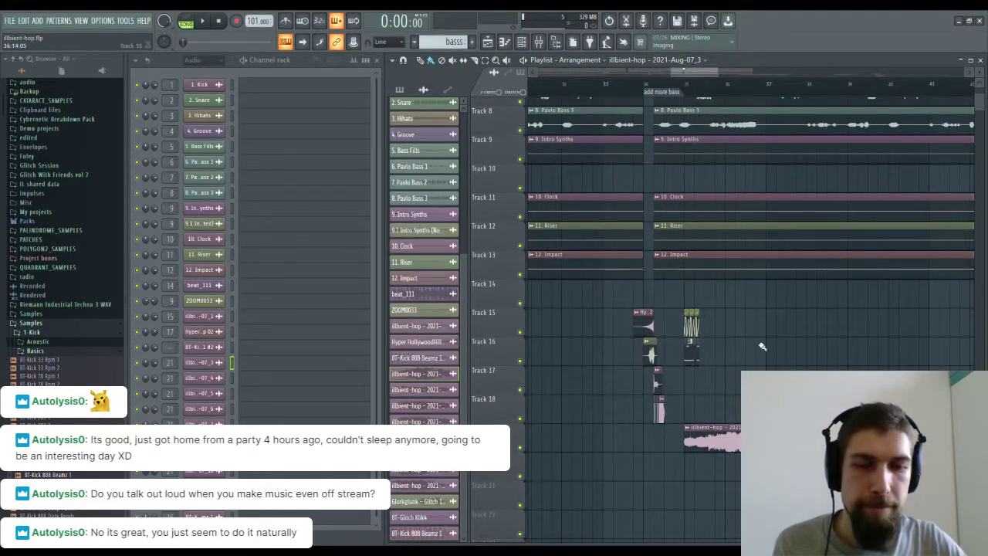
pyautogui.moveTo(540, 343)
pyautogui.mouseDown()
pyautogui.moveTo(824, 434)
pyautogui.moveTo(607, 383)
pyautogui.moveTo(468, 369)
pyautogui.mouseUp()
pyautogui.moveTo(871, 409)
pyautogui.mouseDown()
pyautogui.moveTo(690, 489)
pyautogui.moveTo(648, 466)
pyautogui.moveTo(699, 363)
pyautogui.moveTo(819, 333)
pyautogui.mouseUp()
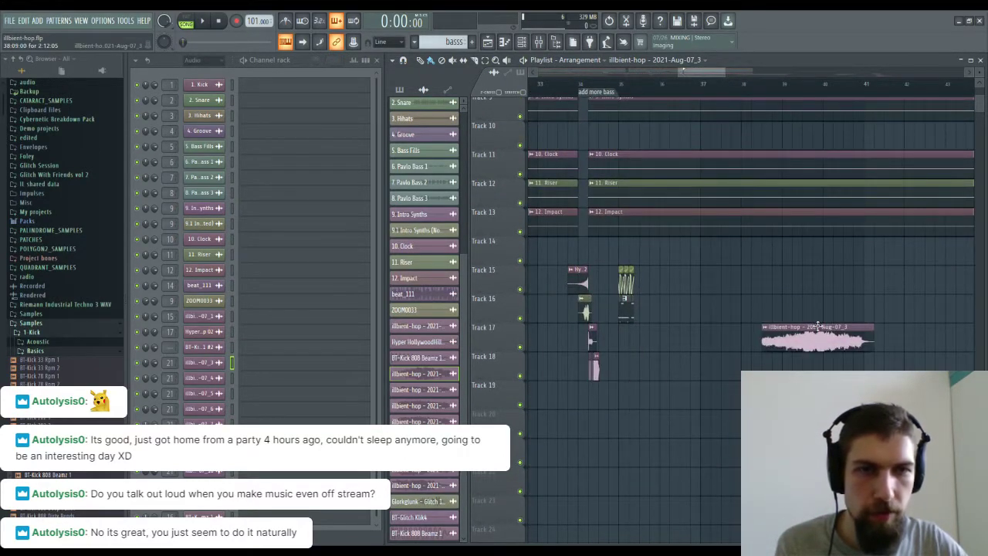
# Audition the transition from about bar 34 and examine the kick and snare fills leading up to bar 37.
pyautogui.moveTo(743, 154); pyautogui.dragTo(759, 262)
pyautogui.press('space')
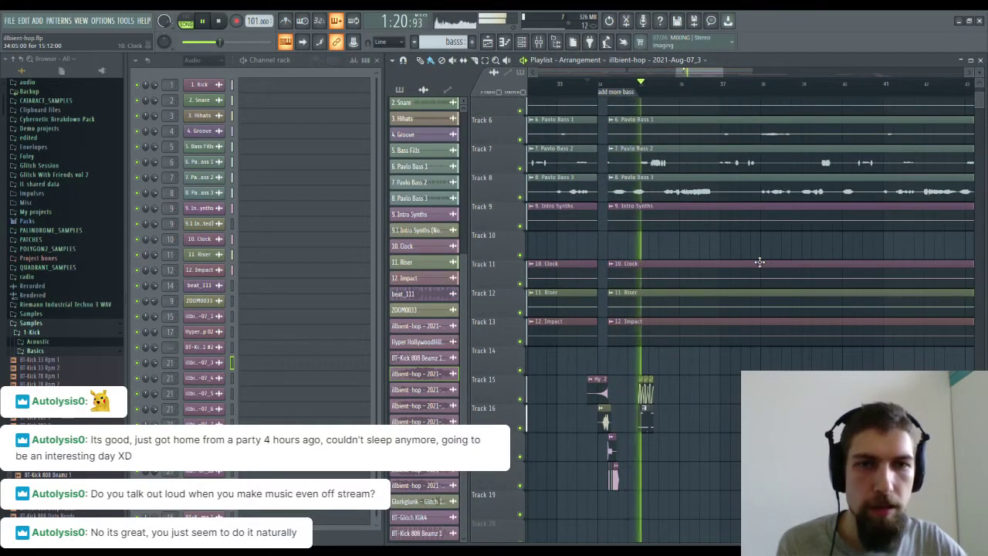
pyautogui.scroll(4, 679, 232)
pyautogui.press('space')
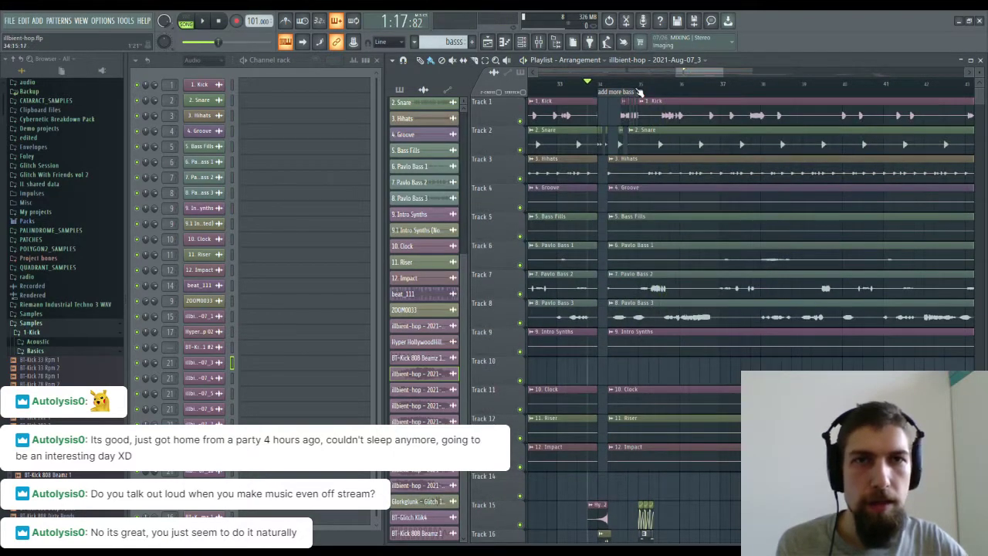
pyautogui.scroll(4, 647, 89)
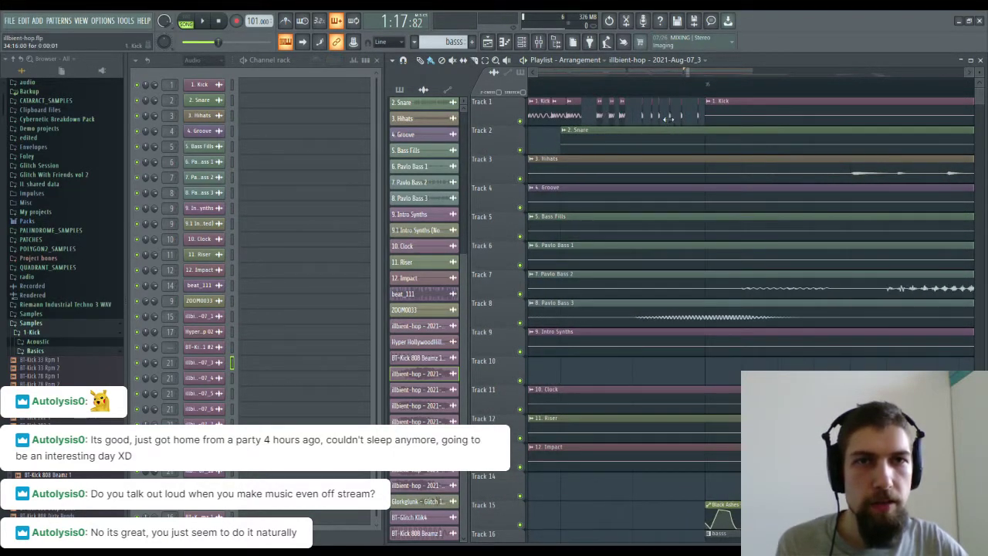
pyautogui.press('space')
pyautogui.scroll(-4, 622, 91)
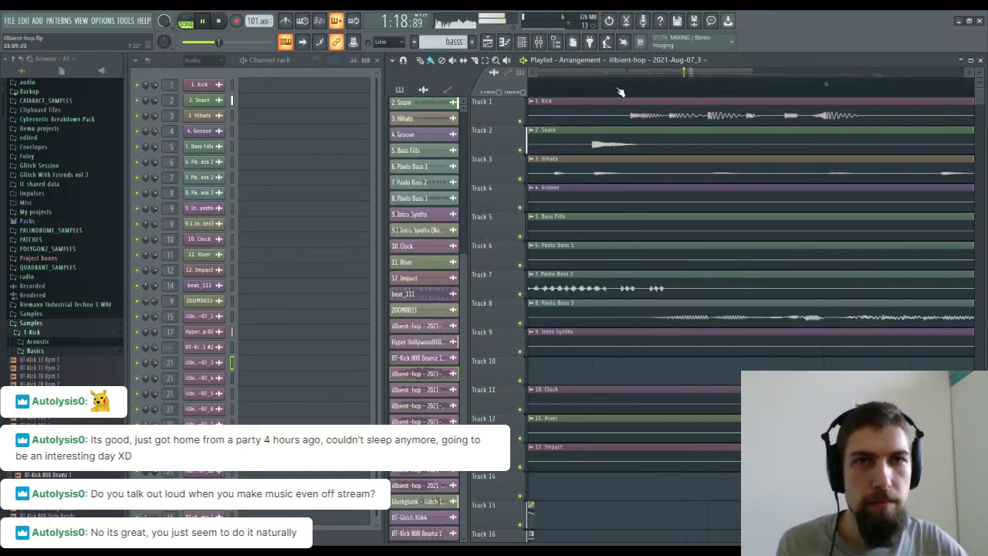
pyautogui.hscroll(-4, 593, 94)
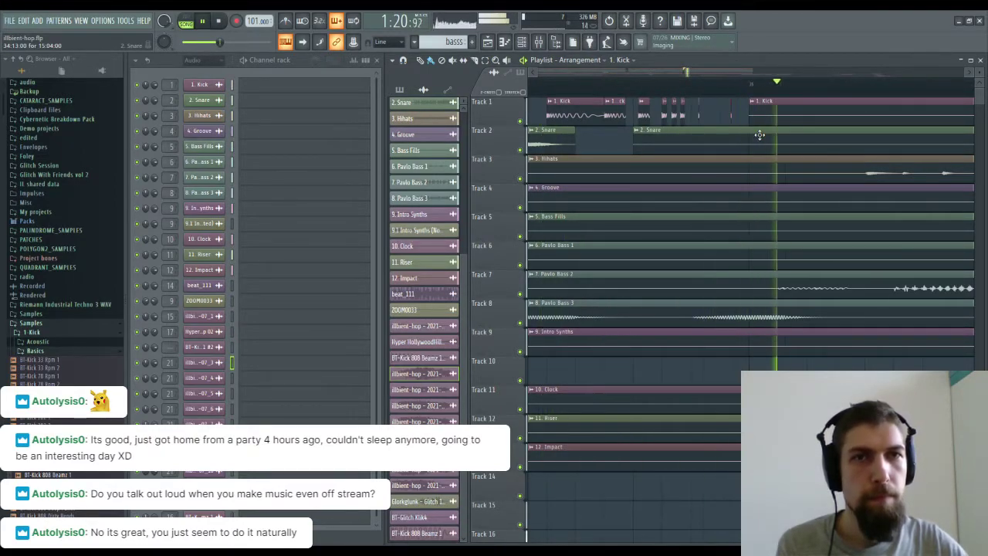
pyautogui.scroll(3, 767, 92)
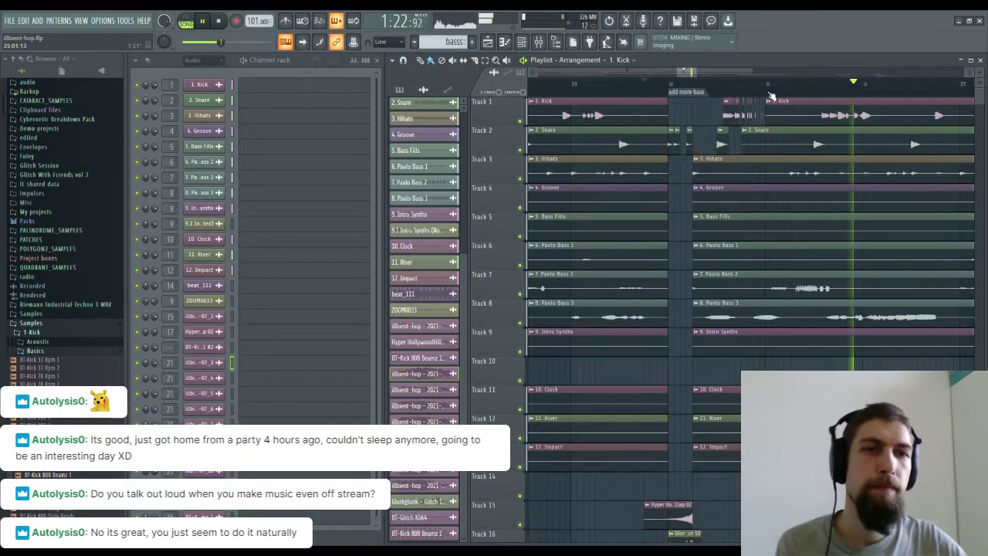
pyautogui.moveTo(869, 369); pyautogui.dragTo(659, 331)
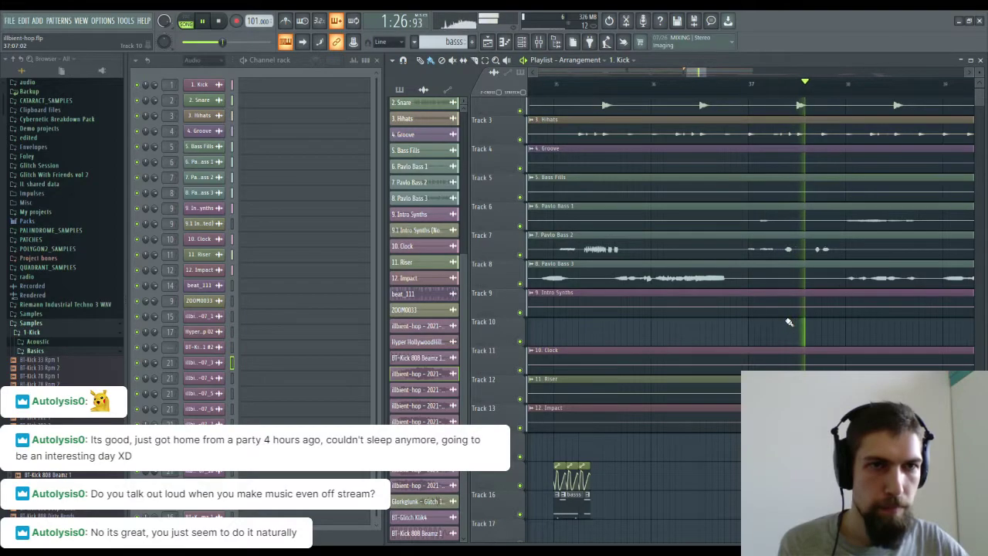
pyautogui.press('space')
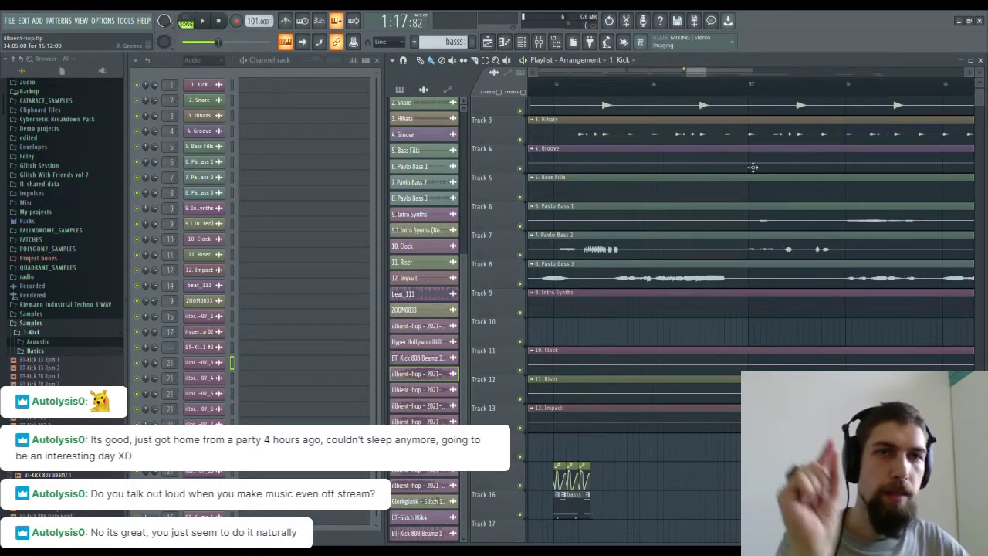
# Slice the clips on Tracks 1–7 at bar 37 and about three beats after it, and mute the sections in between.
pyautogui.scroll(2, 824, 193)
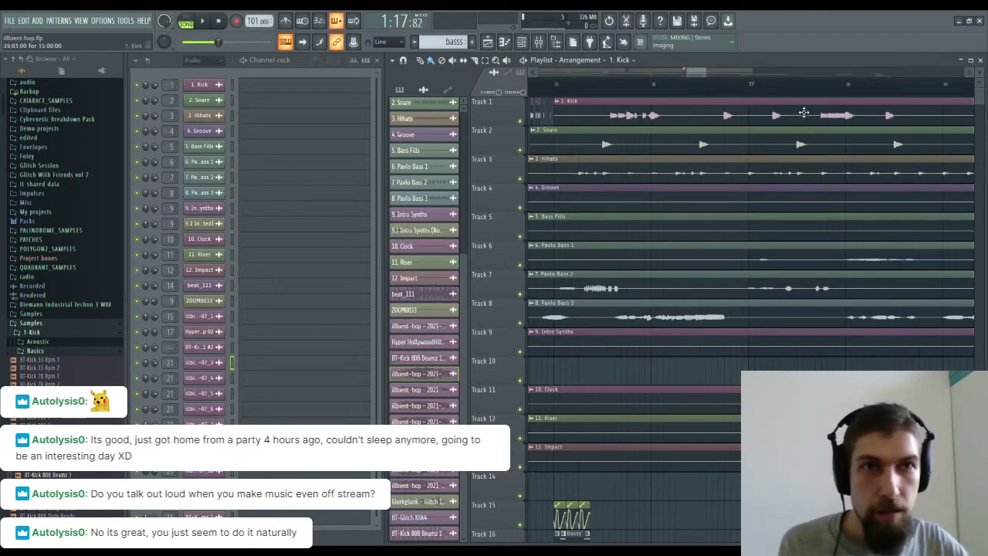
pyautogui.click(760, 107)
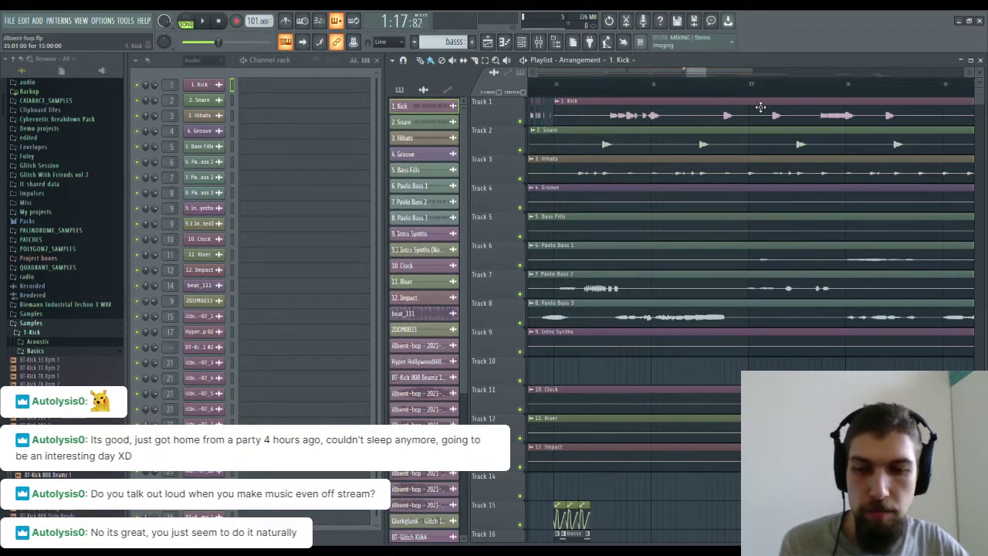
pyautogui.moveTo(755, 116); pyautogui.dragTo(755, 197)
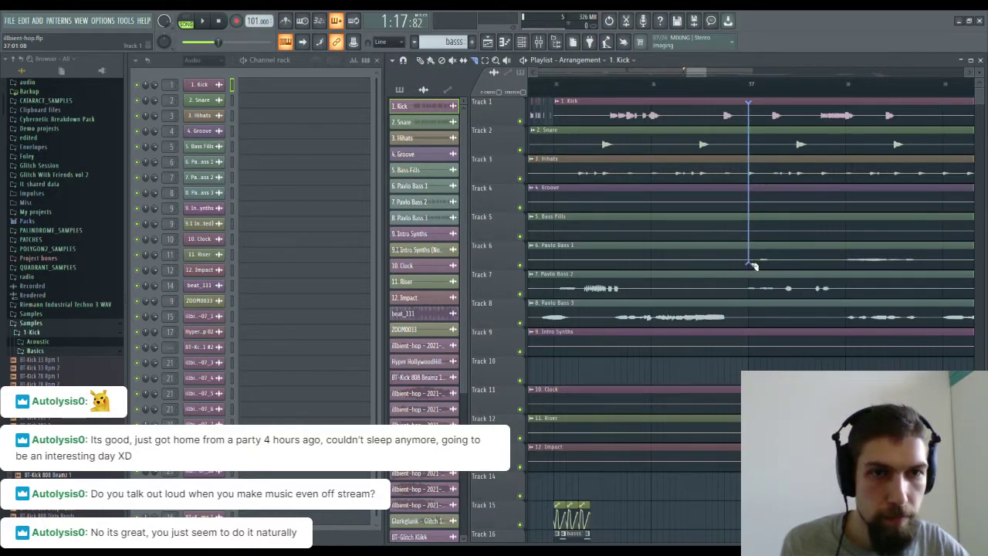
pyautogui.moveTo(755, 295); pyautogui.dragTo(754, 297)
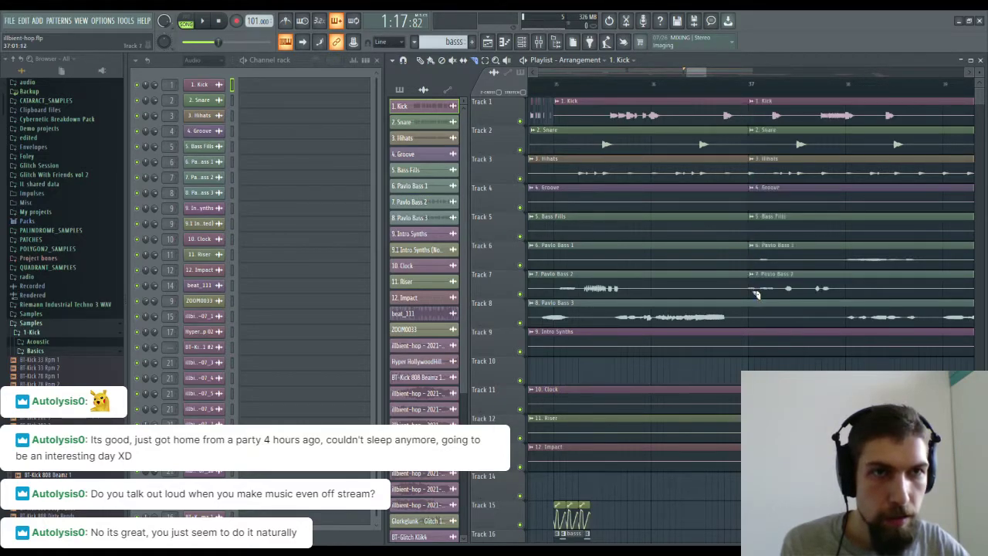
pyautogui.moveTo(829, 190); pyautogui.dragTo(824, 295)
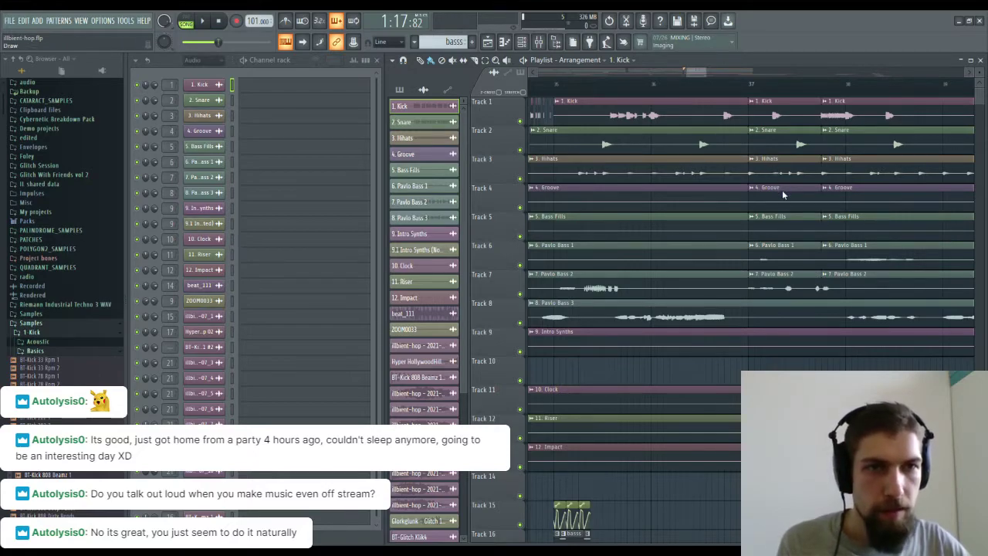
pyautogui.moveTo(783, 117); pyautogui.dragTo(786, 283)
# Place the Aug-07_3 clip on Track 17 at bar 37, under the muted sections.
pyautogui.moveTo(836, 372); pyautogui.dragTo(736, 276)
pyautogui.moveTo(697, 225); pyautogui.dragTo(837, 397)
pyautogui.moveTo(799, 149); pyautogui.dragTo(800, 182)
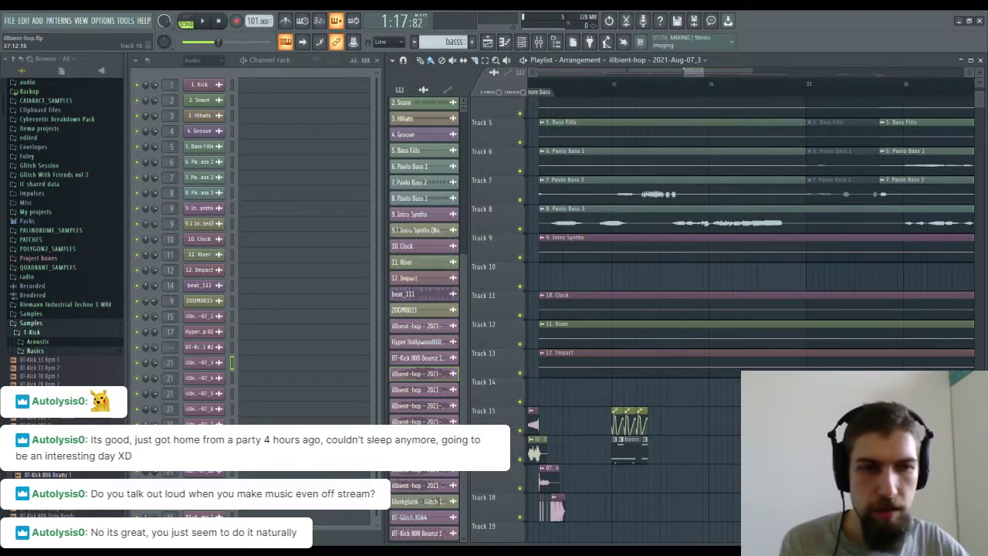
# Play the arrangement from bar 34 to check how the muted break at bar 37 sounds.
pyautogui.press('space')
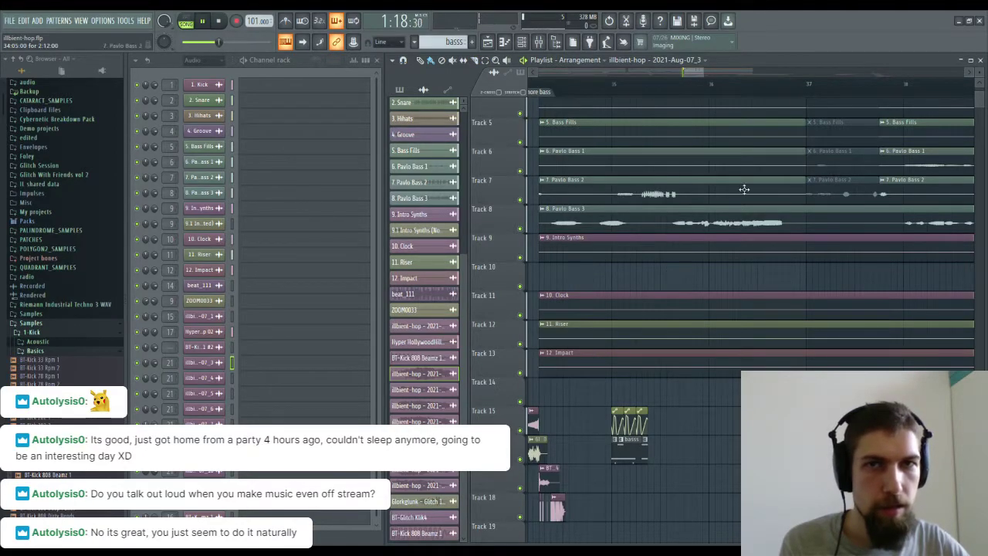
pyautogui.moveTo(859, 309); pyautogui.dragTo(845, 382)
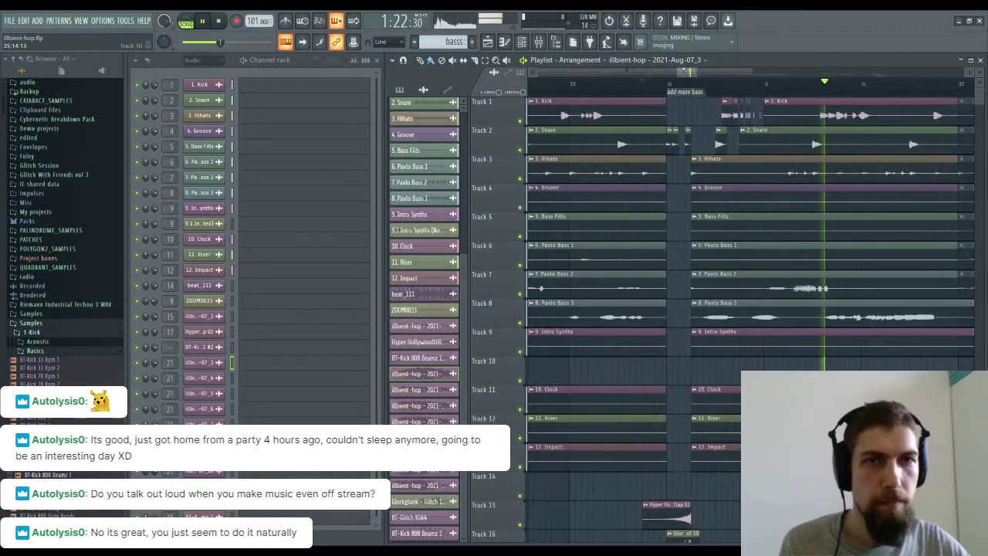
pyautogui.scroll(3, 768, 93)
pyautogui.scroll(2, 768, 93)
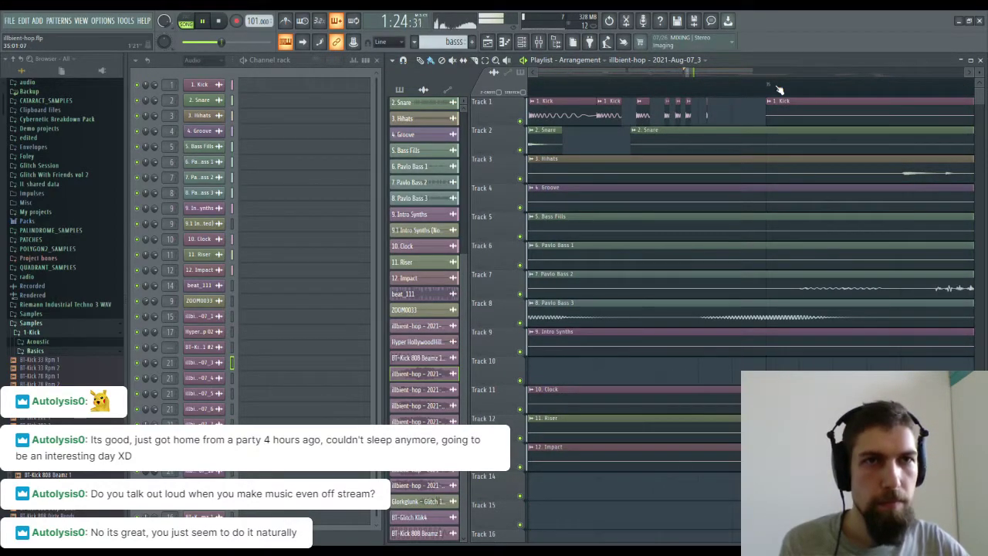
pyautogui.scroll(-5, 779, 90)
pyautogui.moveTo(904, 366); pyautogui.dragTo(774, 326)
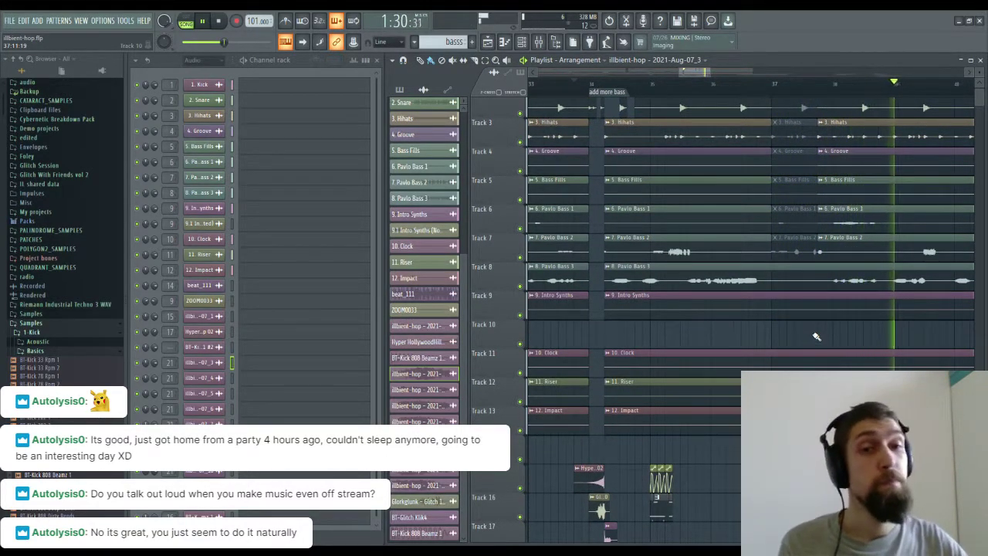
pyautogui.press('space')
# Replay the passage from about bar 34 to bar 39, following the Aug-07_3 clip on Track 17 through the break.
pyautogui.moveTo(838, 342)
pyautogui.mouseDown()
pyautogui.moveTo(695, 193)
pyautogui.moveTo(703, 186)
pyautogui.moveTo(767, 221)
pyautogui.mouseUp()
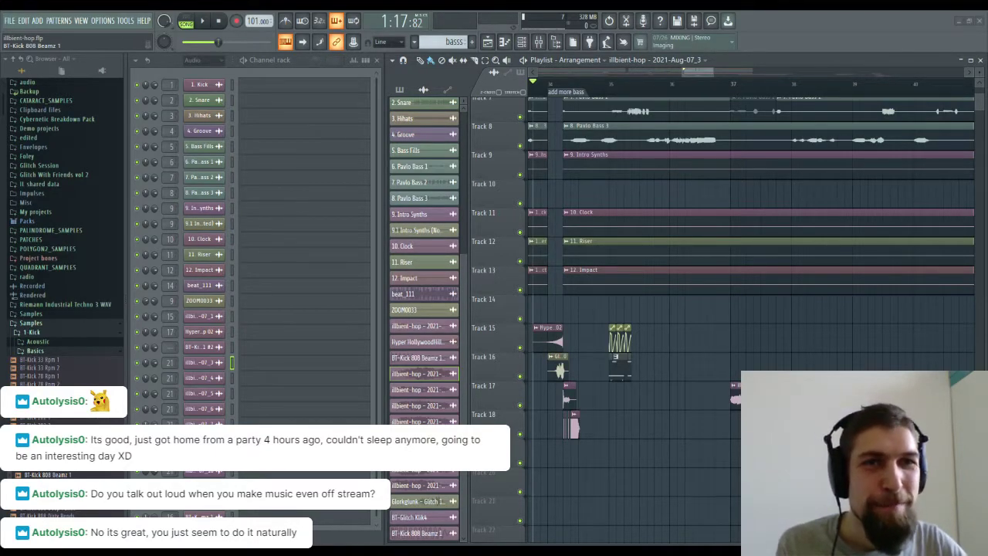
pyautogui.moveTo(807, 349); pyautogui.dragTo(712, 403)
pyautogui.press('space')
pyautogui.moveTo(640, 286); pyautogui.dragTo(904, 348)
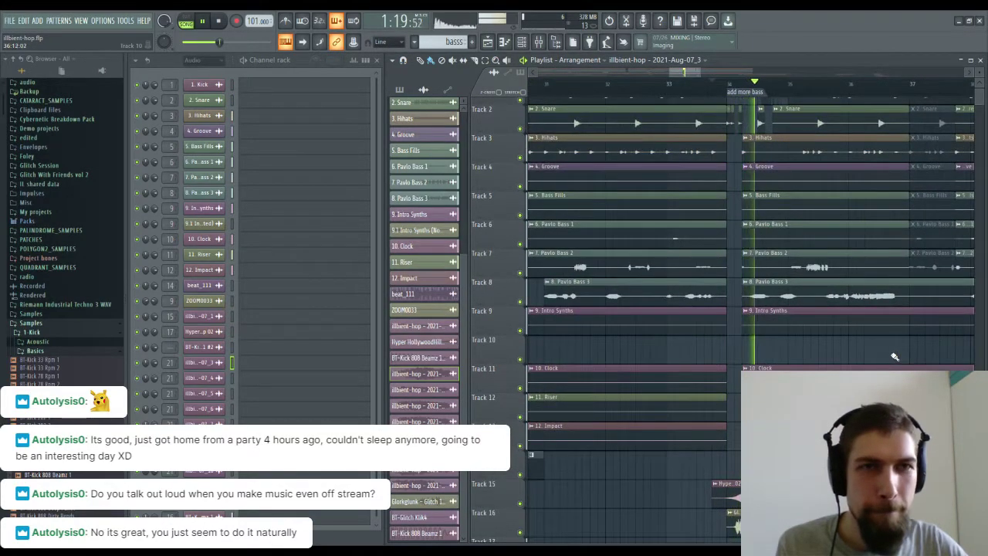
pyautogui.scroll(4, 783, 91)
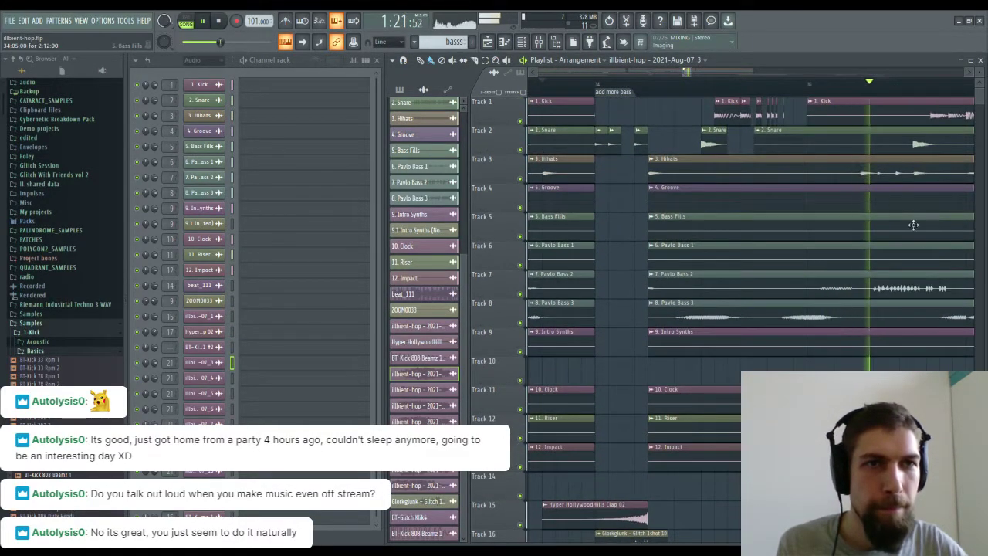
pyautogui.scroll(-5, 791, 91)
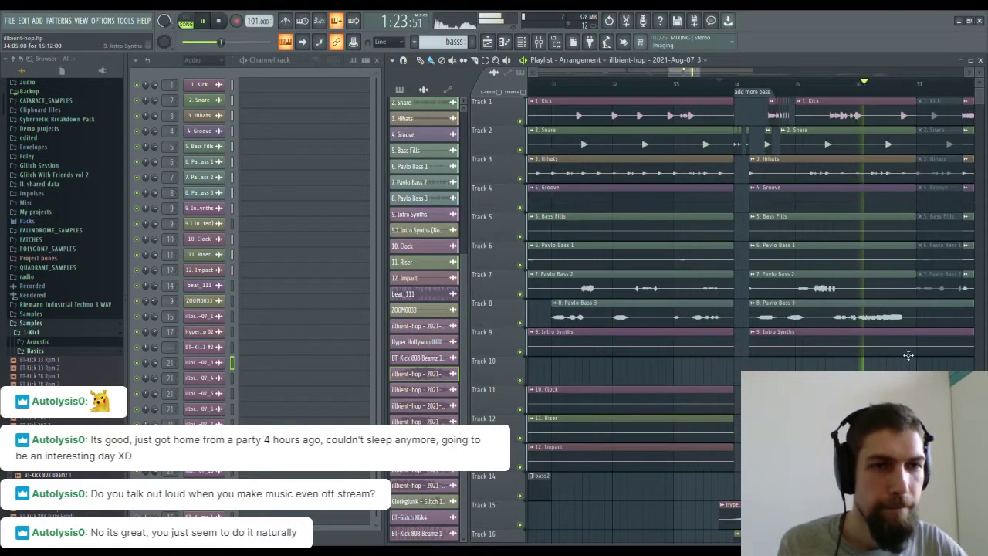
pyautogui.moveTo(788, 371); pyautogui.dragTo(679, 375)
pyautogui.moveTo(787, 381); pyautogui.dragTo(710, 104)
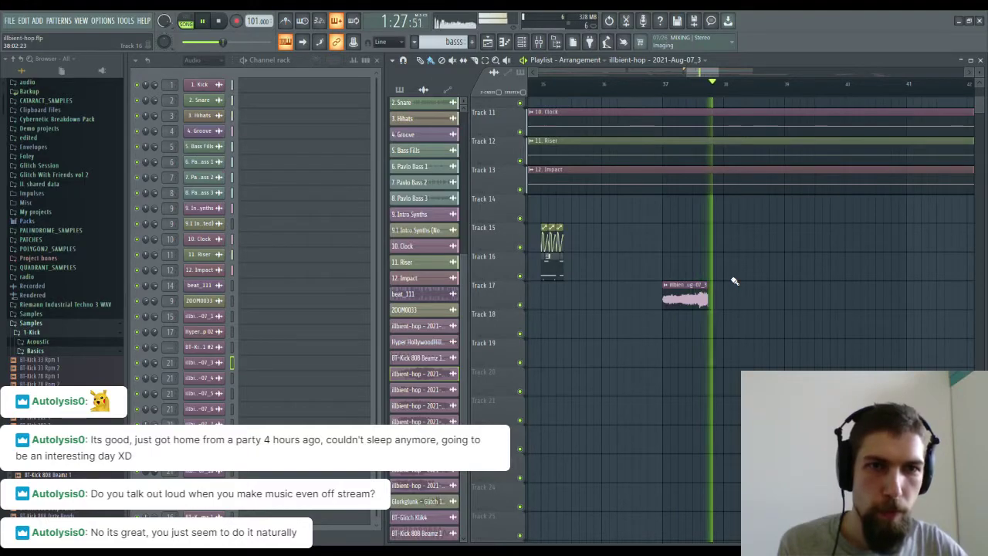
pyautogui.moveTo(722, 297); pyautogui.dragTo(654, 496)
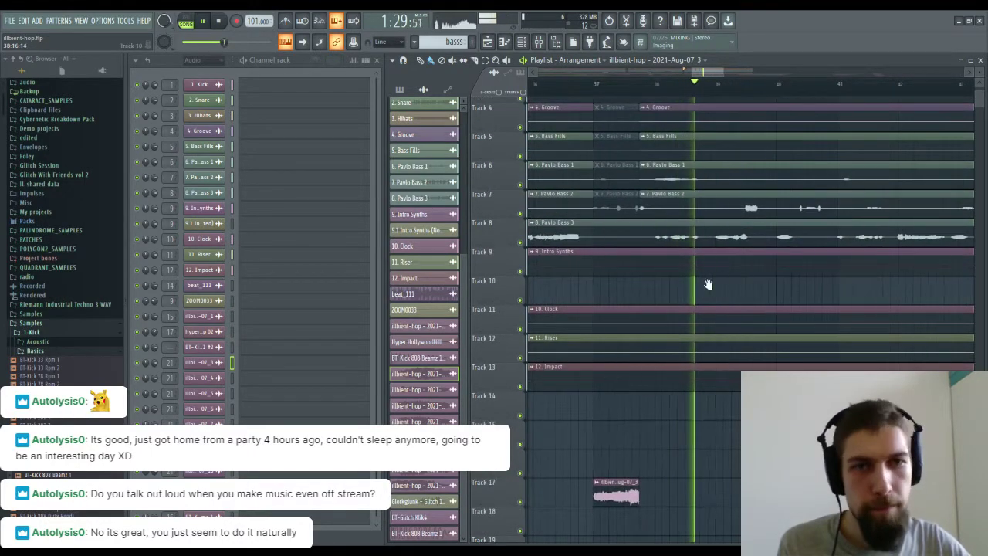
pyautogui.moveTo(710, 287); pyautogui.dragTo(638, 299)
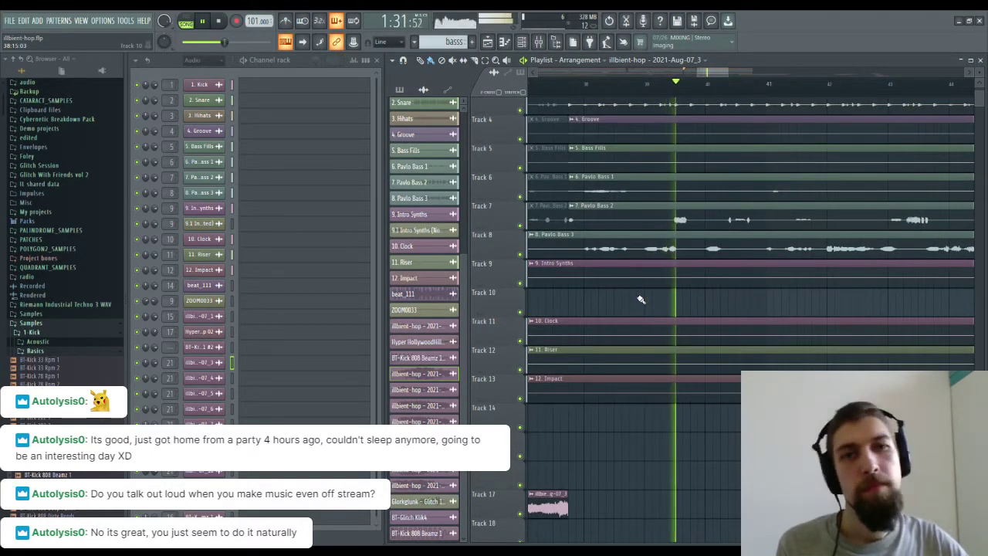
pyautogui.press('space')
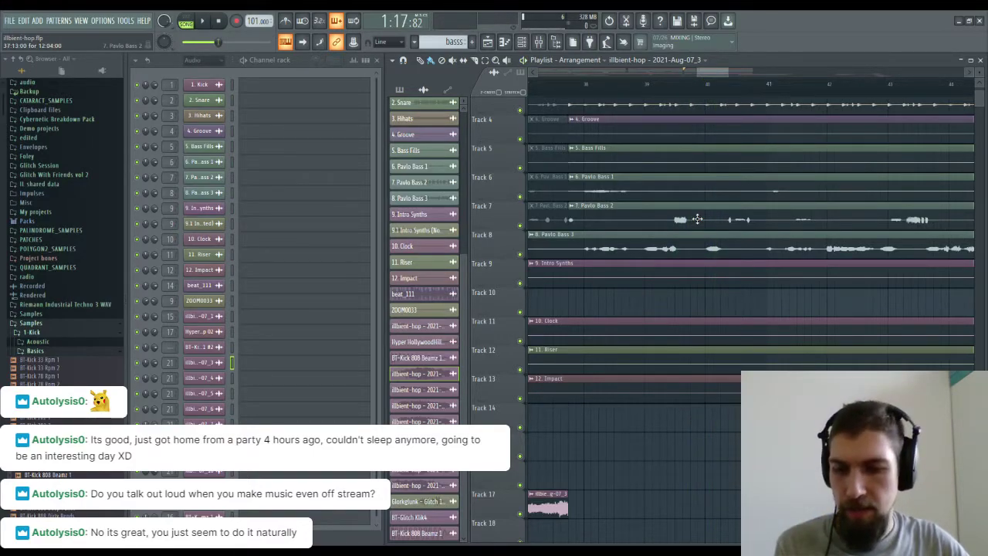
# Delete the muted clip sections at bar 37 on Tracks 1–7.
pyautogui.rightClick(557, 220)
pyautogui.rightClick(553, 189)
pyautogui.rightClick(550, 158)
pyautogui.rightClick(547, 129)
pyautogui.rightClick(547, 113)
pyautogui.moveTo(547, 125); pyautogui.dragTo(610, 286)
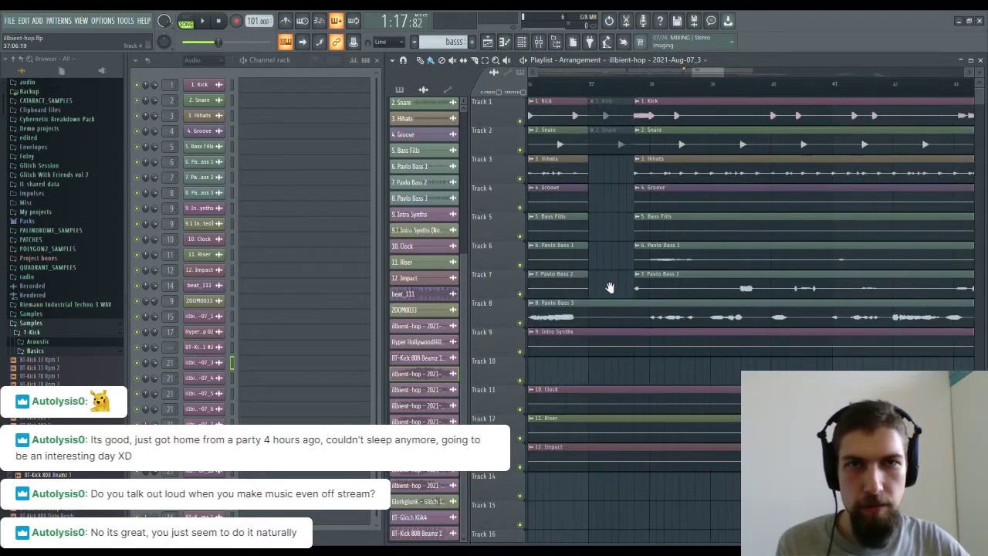
pyautogui.rightClick(609, 133)
pyautogui.rightClick(608, 107)
# Slice the clips on Tracks 8–13 at both ends of the bar 37 break and remove the sections in between.
pyautogui.moveTo(616, 228); pyautogui.dragTo(637, 211)
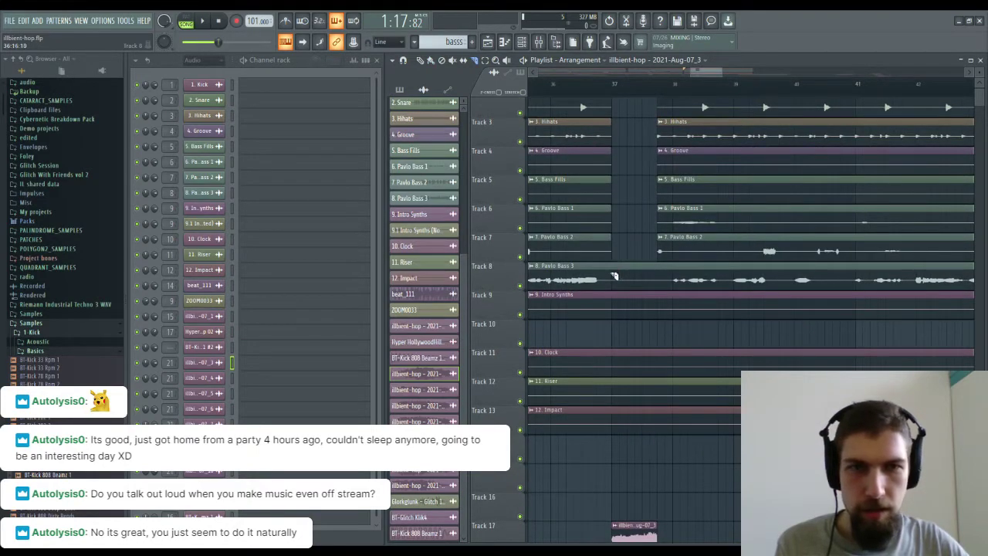
pyautogui.moveTo(616, 272); pyautogui.dragTo(615, 441)
pyautogui.moveTo(660, 267); pyautogui.dragTo(640, 246)
pyautogui.scroll(-7, 639, 247)
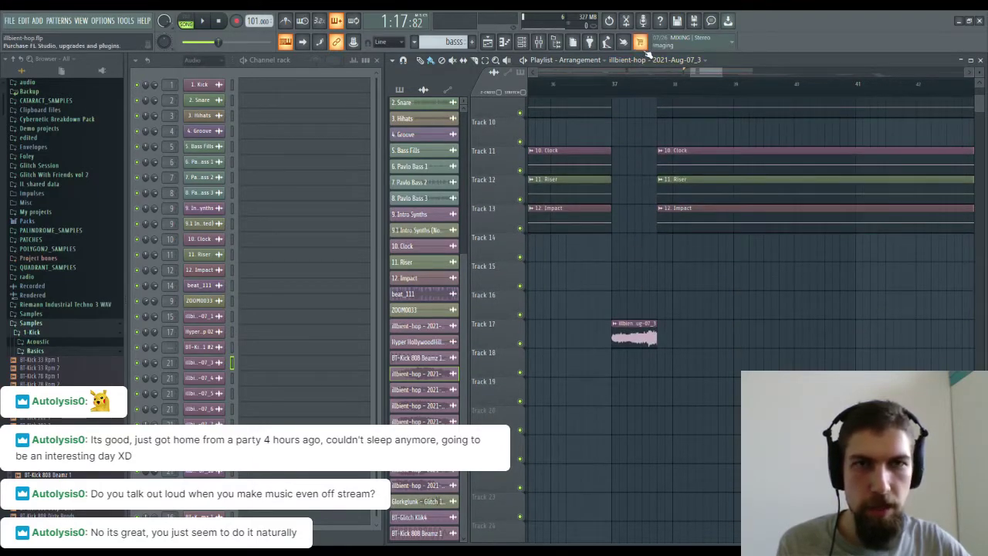
# Move the Aug-07_3 clip at bar 37 up to Track 14, and shift the fill clips around bar 34 up one track.
pyautogui.scroll(-6, 644, 89)
pyautogui.moveTo(716, 339); pyautogui.dragTo(717, 311)
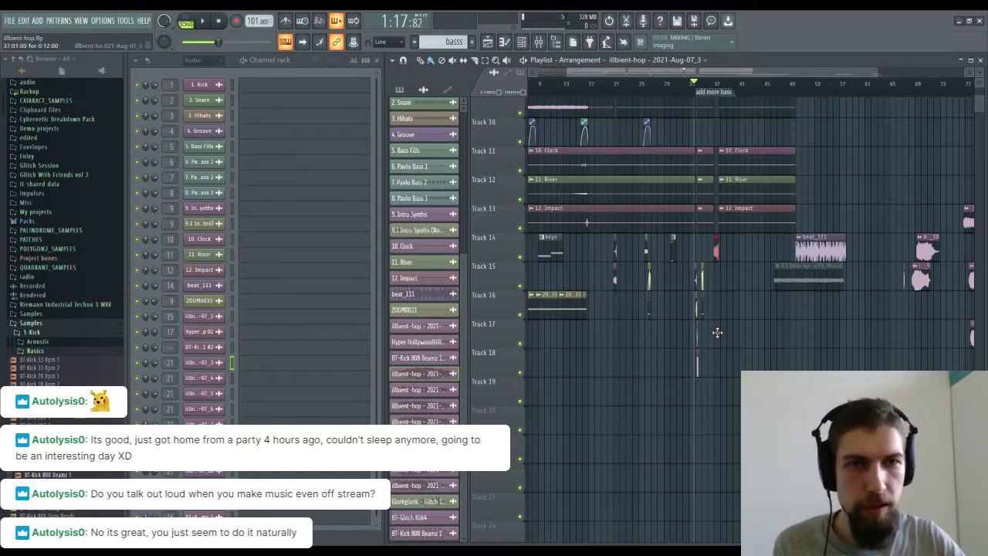
pyautogui.hotkey('shift', 'Down')
pyautogui.moveTo(713, 409); pyautogui.dragTo(689, 286)
pyautogui.hotkey('shift', 'Up')
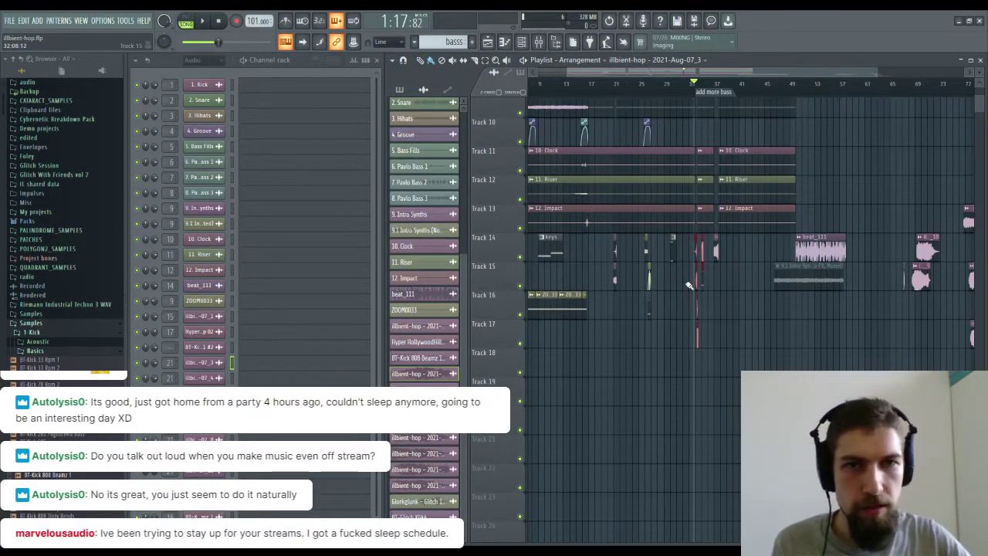
# Set the playback start right after the bar 37 break and audition the passage that follows it.
pyautogui.moveTo(723, 331); pyautogui.dragTo(693, 458)
pyautogui.scroll(5, 713, 86)
pyautogui.moveTo(744, 294); pyautogui.dragTo(713, 355)
pyautogui.click(594, 95)
pyautogui.press('space')
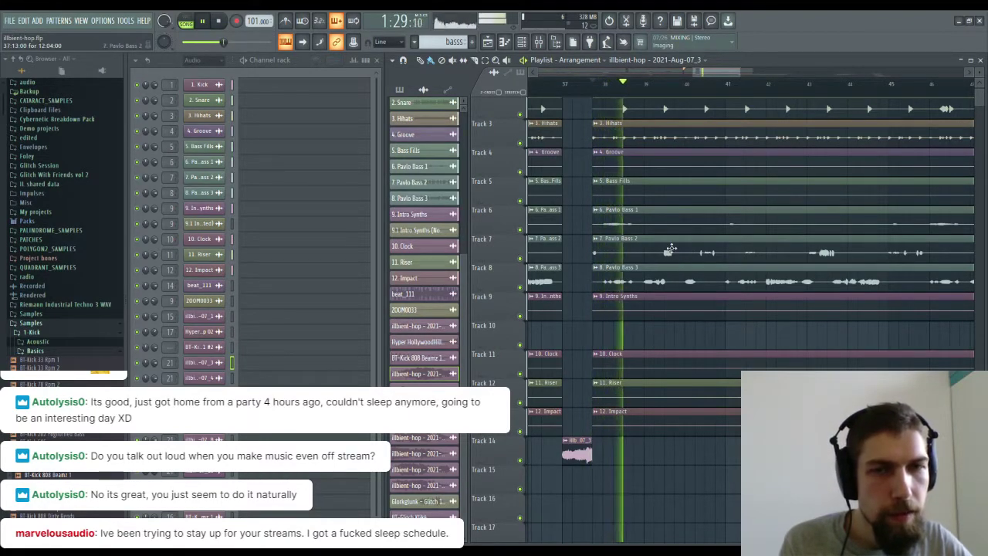
pyautogui.press('space')
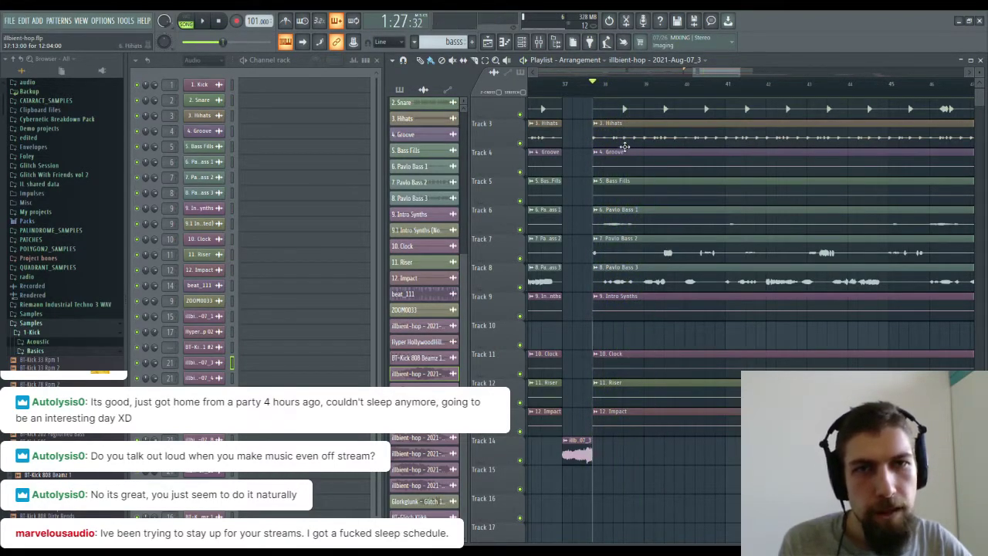
pyautogui.scroll(5, 622, 98)
pyautogui.press('space')
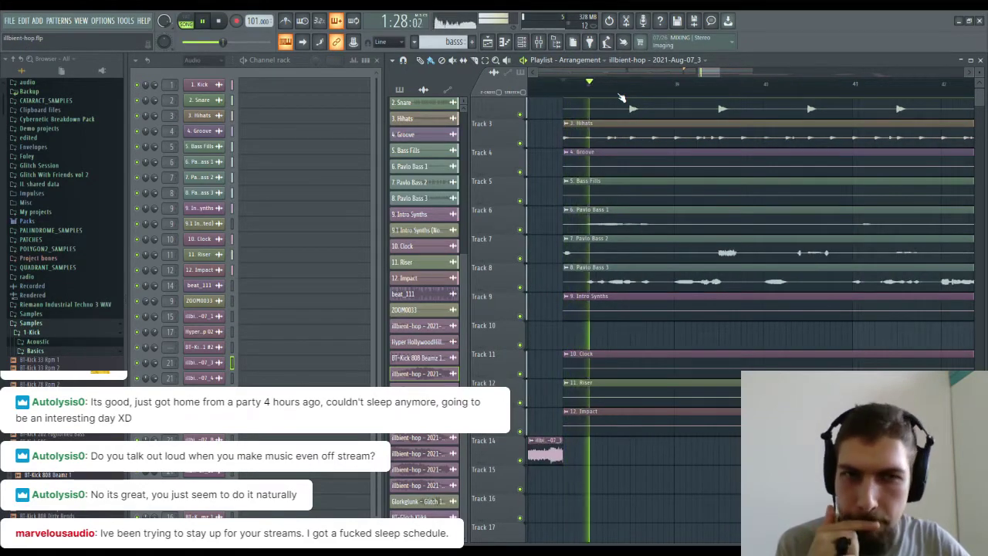
pyautogui.press('space')
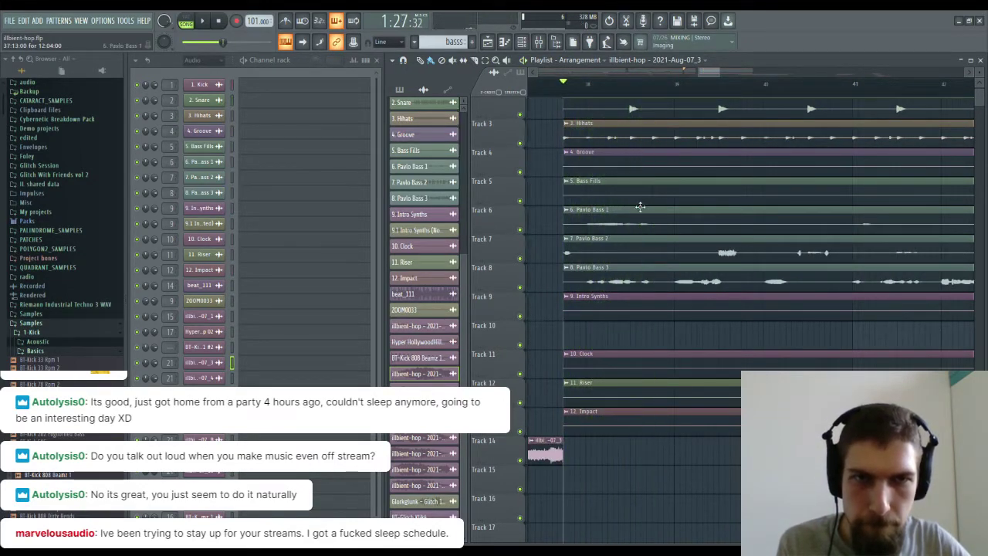
# Slice the Pavlo Bass 1 clip on Track 6 at two points between bars 38 and 39 to isolate a short section.
pyautogui.click(639, 209)
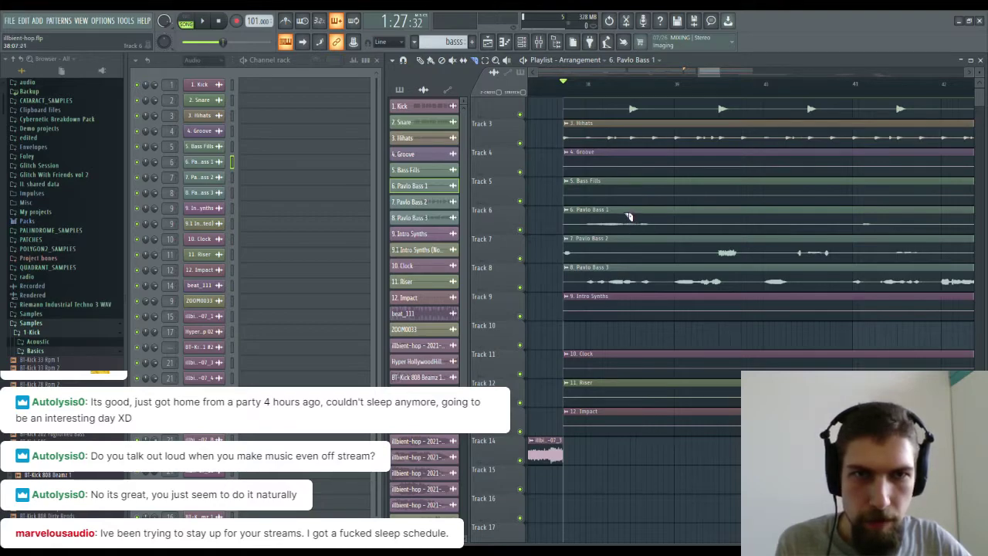
pyautogui.moveTo(629, 237); pyautogui.dragTo(644, 219)
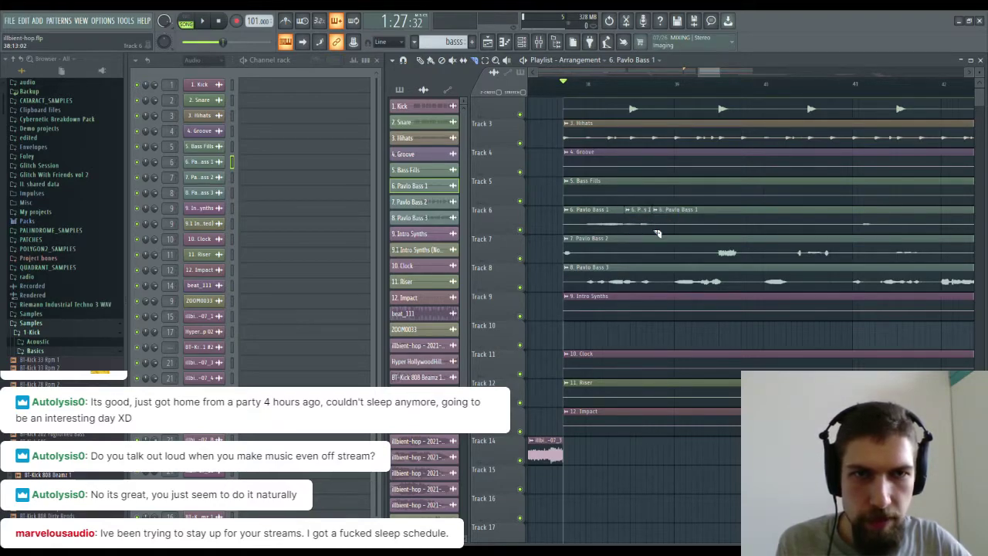
# Delete the short Pavlo Bass 1 slice on Track 6 just after bar 38 and play the section back.
pyautogui.rightClick(644, 225)
pyautogui.press('space')
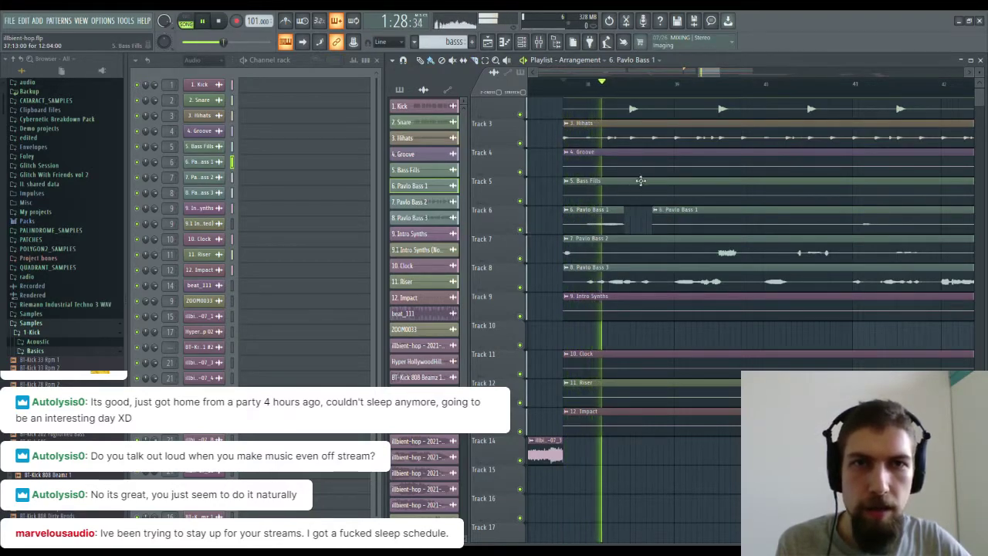
pyautogui.press('space')
pyautogui.scroll(4, 638, 98)
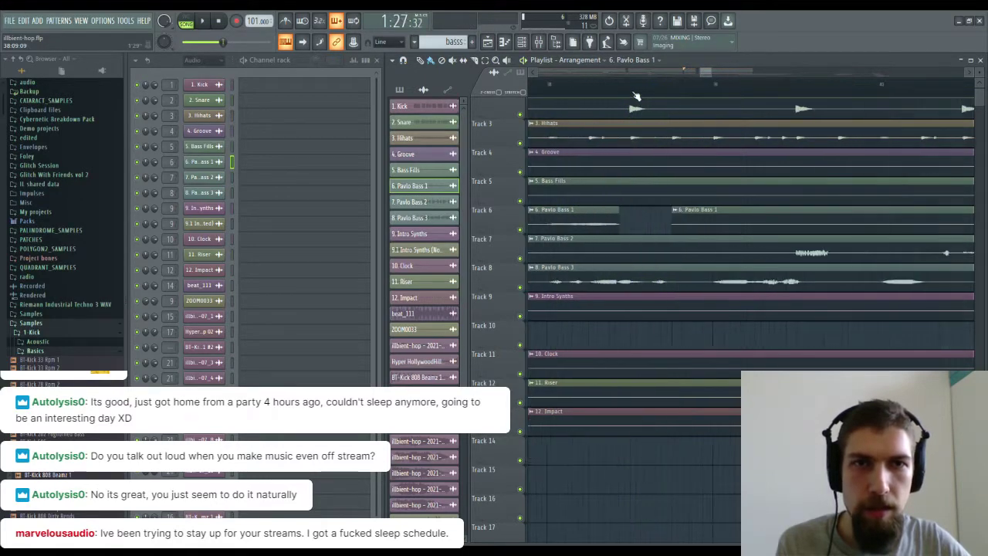
pyautogui.press('space')
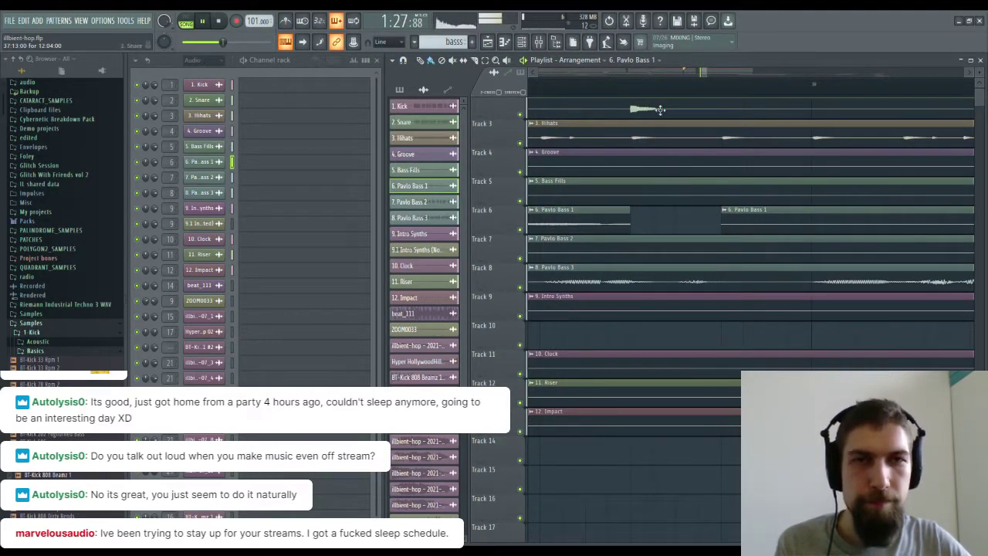
pyautogui.scroll(-5, 663, 92)
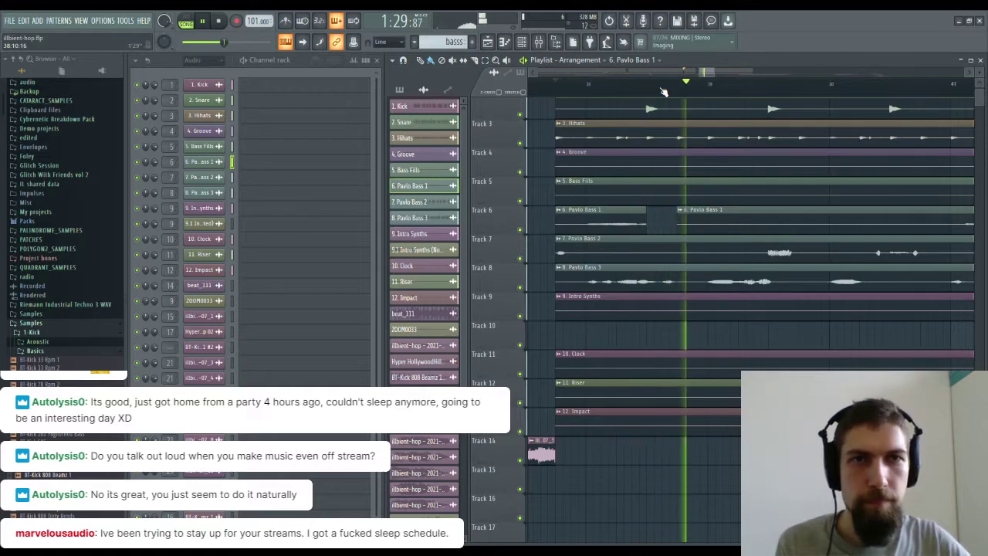
pyautogui.scroll(-3, 664, 91)
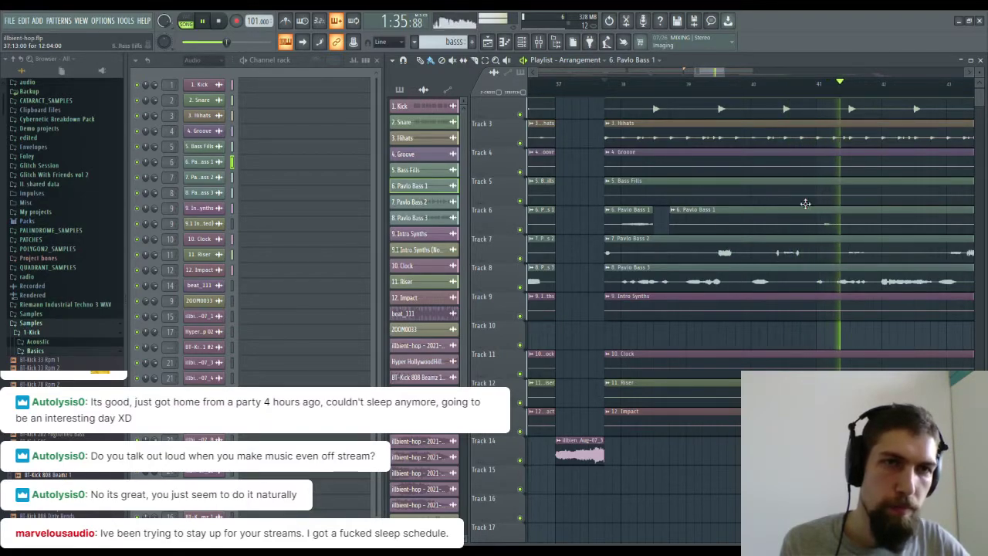
pyautogui.press('space')
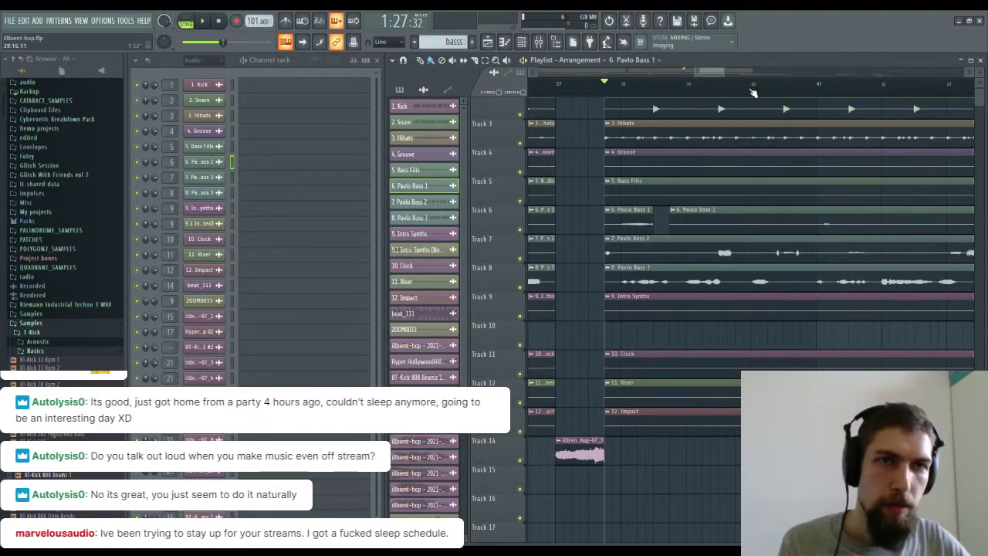
# Mark bars 40 to 42 and place a two-bar illbient-hop 2021-Aug-07_3 clip there on Track 14.
pyautogui.moveTo(752, 92); pyautogui.dragTo(882, 108)
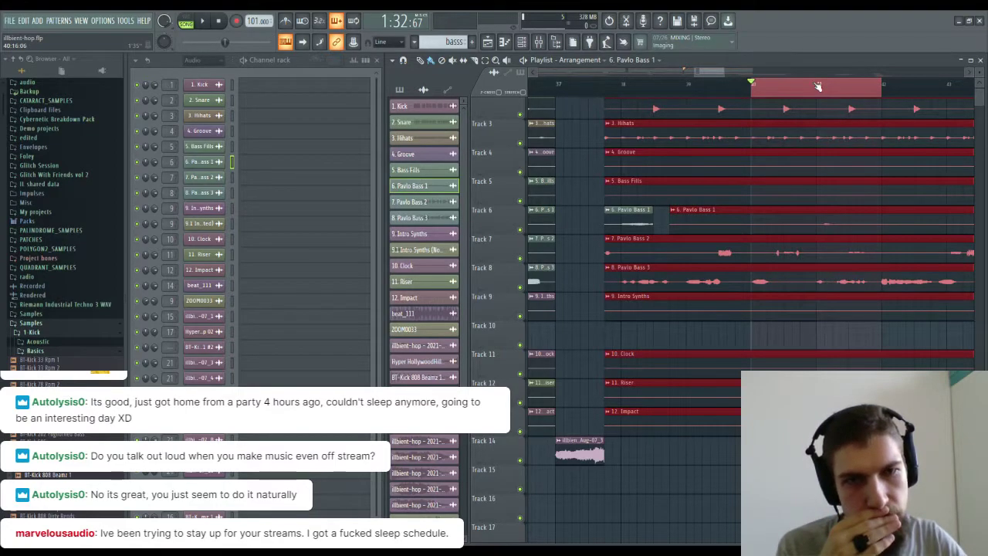
pyautogui.click(574, 464)
pyautogui.click(647, 484)
pyautogui.moveTo(692, 486); pyautogui.dragTo(737, 460)
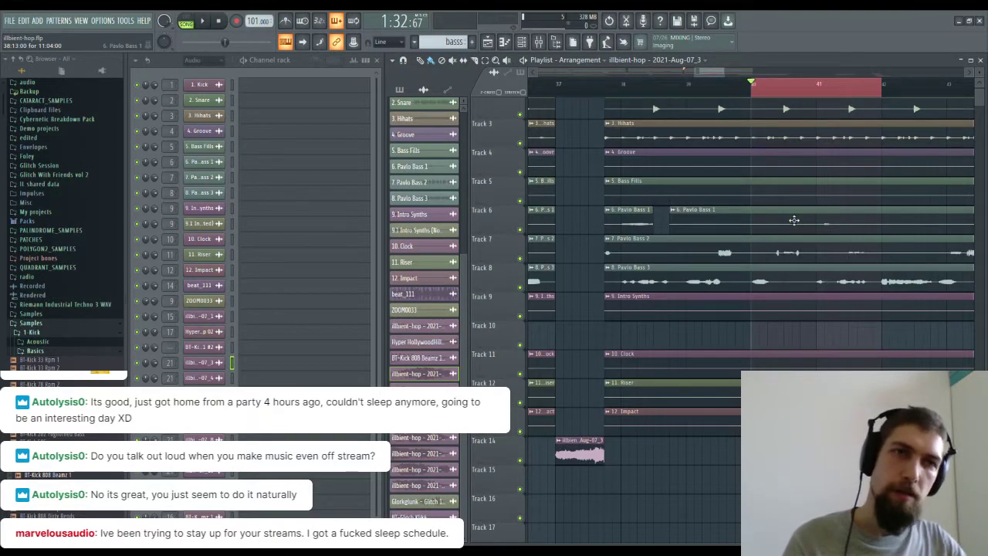
# Slice the stem clips from Kick downward at bar 40 and again at bar 42.
pyautogui.scroll(1, 798, 223)
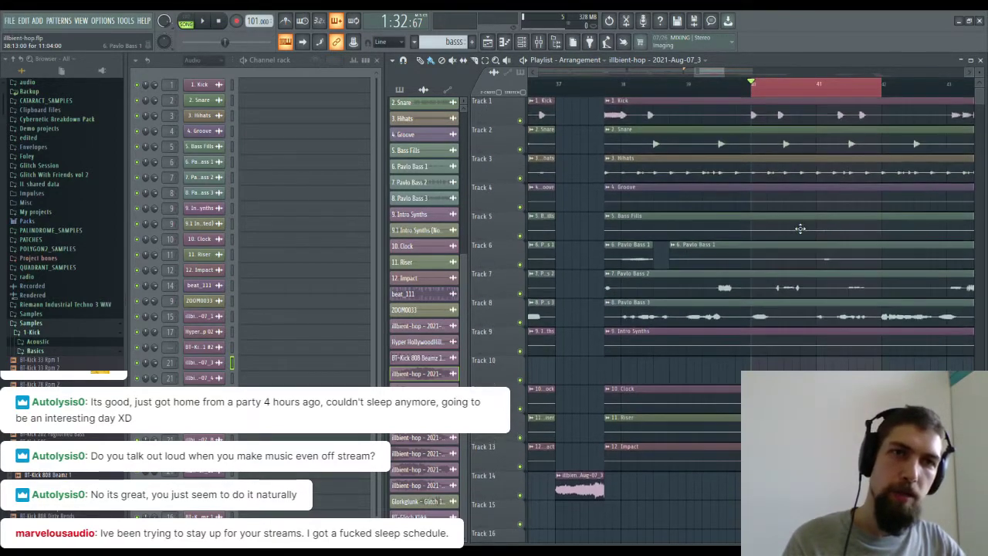
pyautogui.click(771, 104)
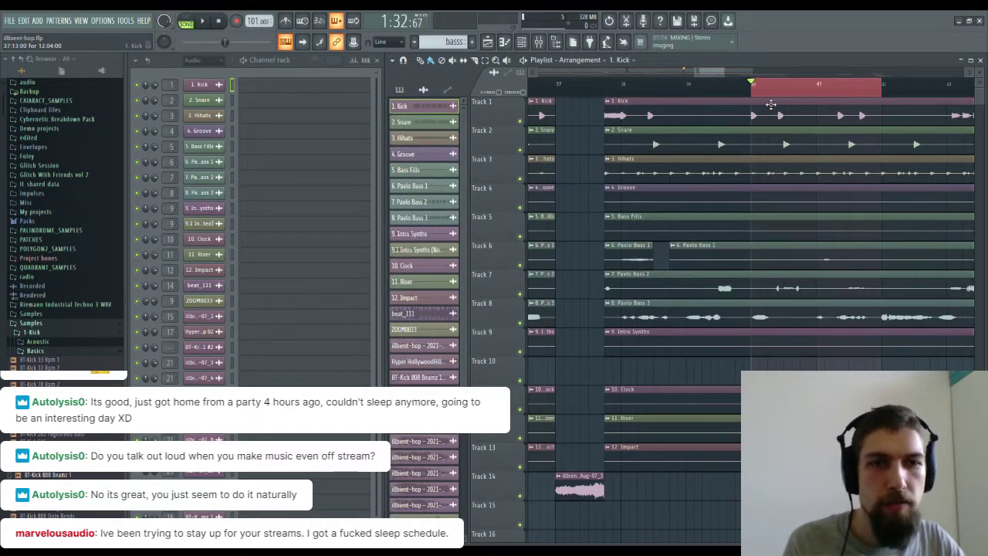
pyautogui.moveTo(755, 103); pyautogui.dragTo(750, 371)
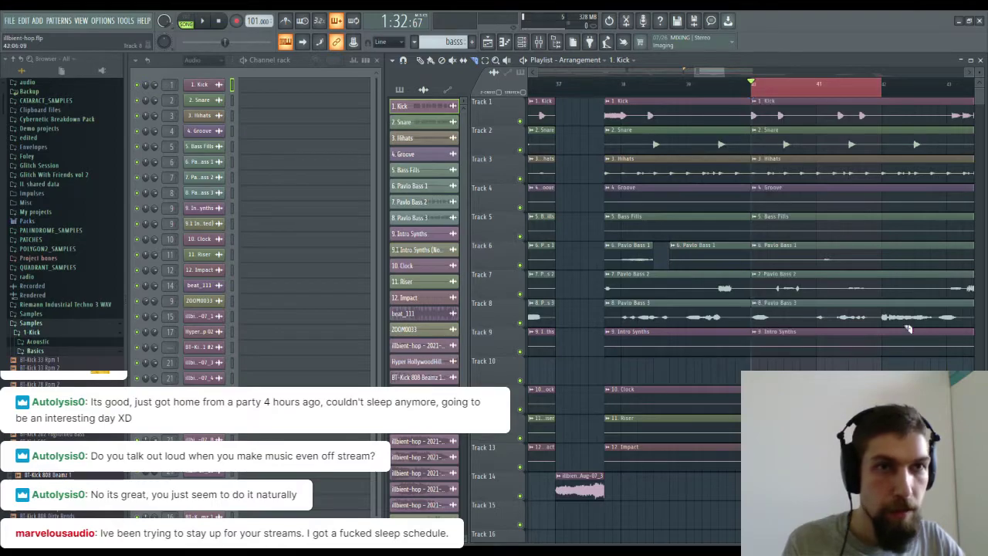
pyautogui.moveTo(893, 166); pyautogui.dragTo(882, 371)
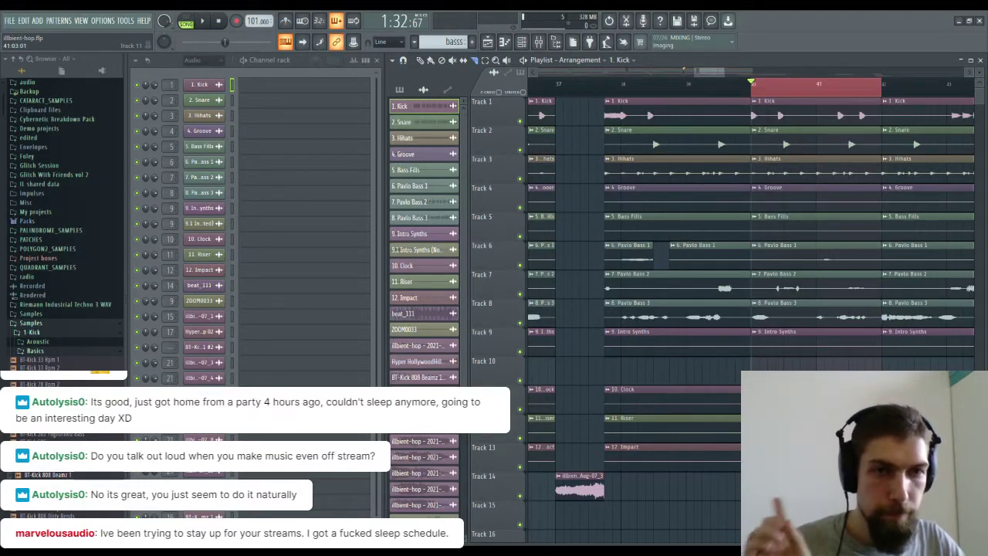
# Delete the Pavlo Bass 1, Bass Fills and Groove slices between bars 40 and 42.
pyautogui.rightClick(798, 251)
pyautogui.rightClick(802, 225)
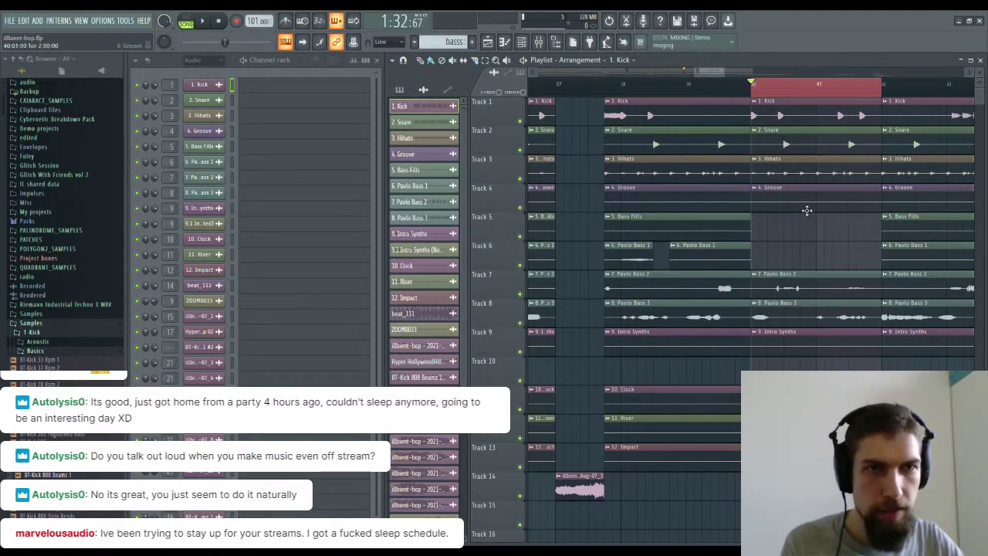
pyautogui.rightClick(806, 197)
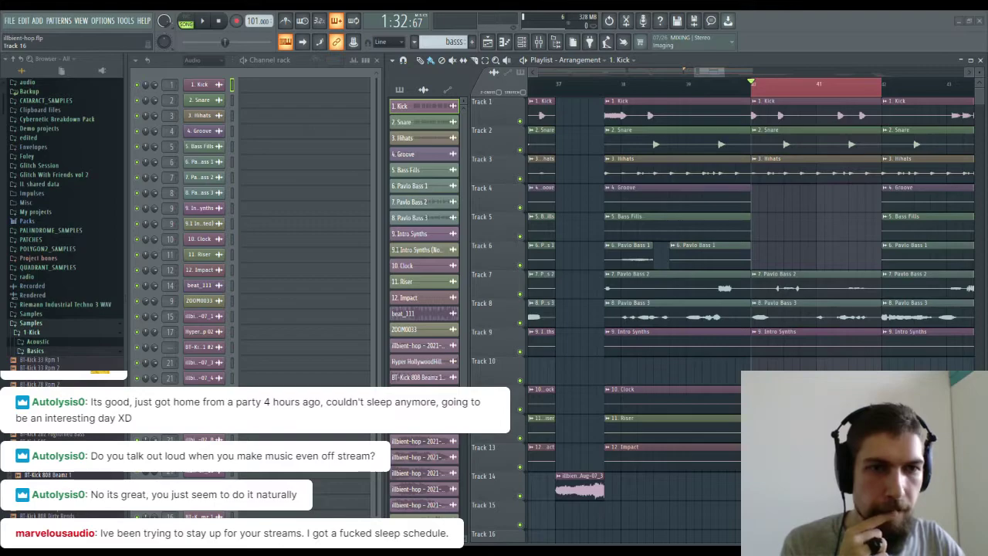
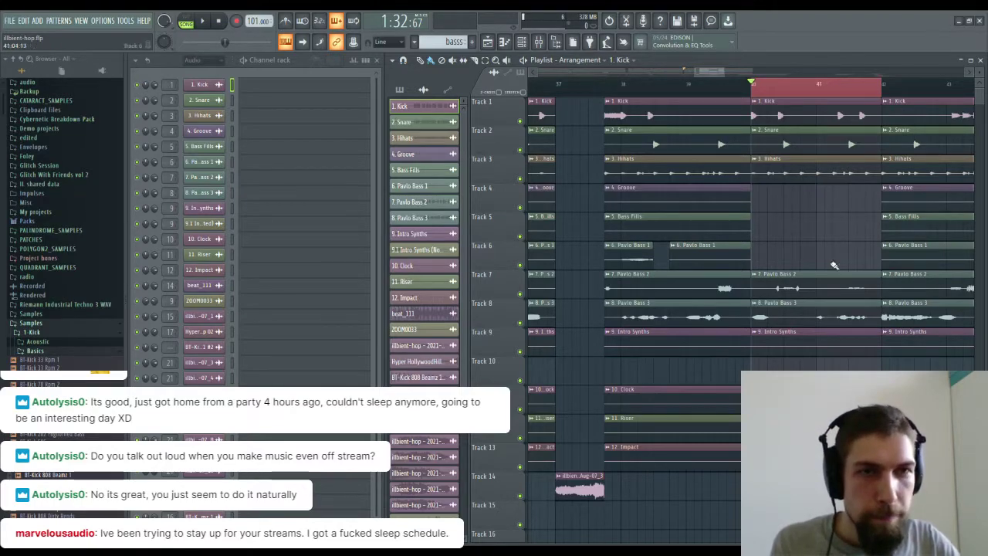
# Play the arrangement from just before bar 32 and listen through the "add more bass" section.
pyautogui.click(599, 84)
pyautogui.moveTo(589, 144); pyautogui.dragTo(800, 276)
pyautogui.moveTo(572, 83); pyautogui.dragTo(701, 86)
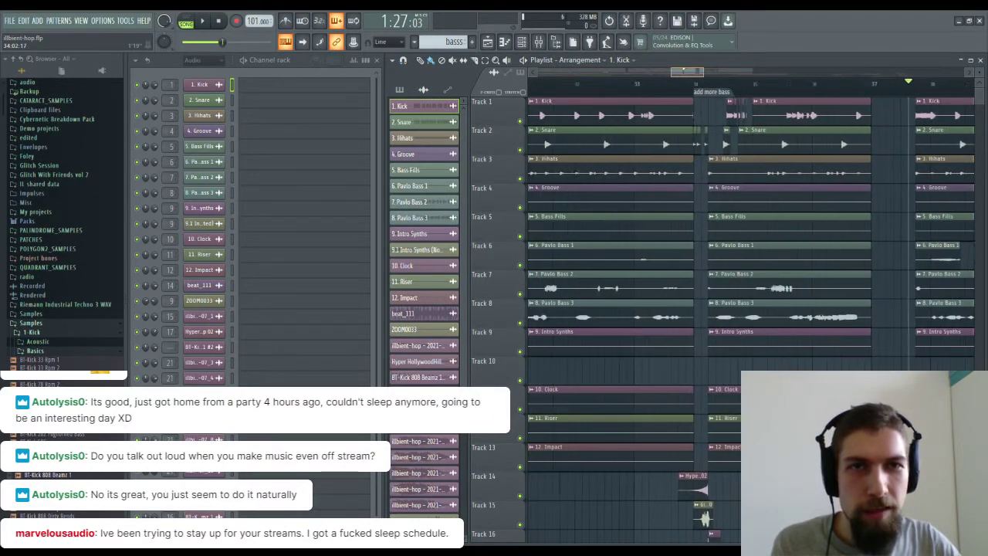
pyautogui.click(561, 87)
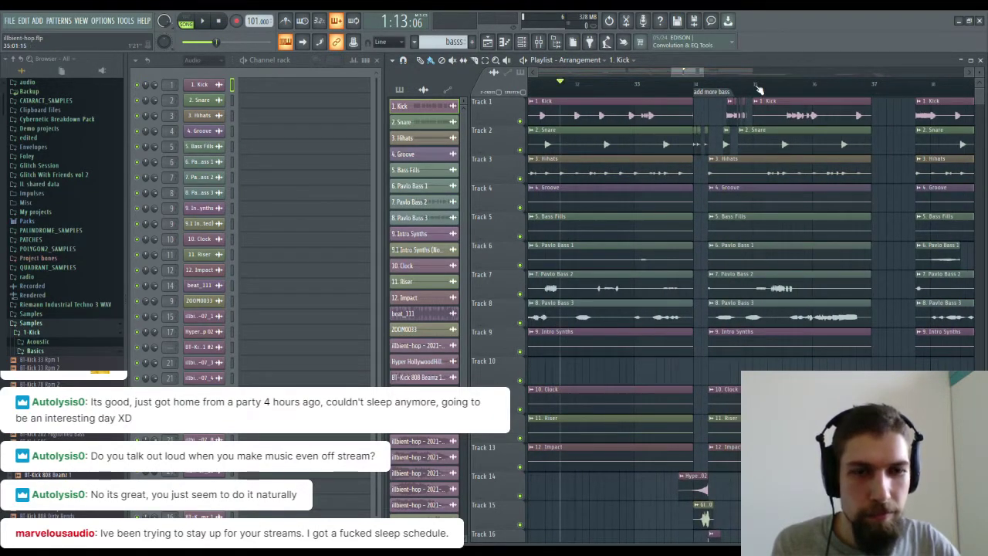
pyautogui.scroll(-3, 757, 90)
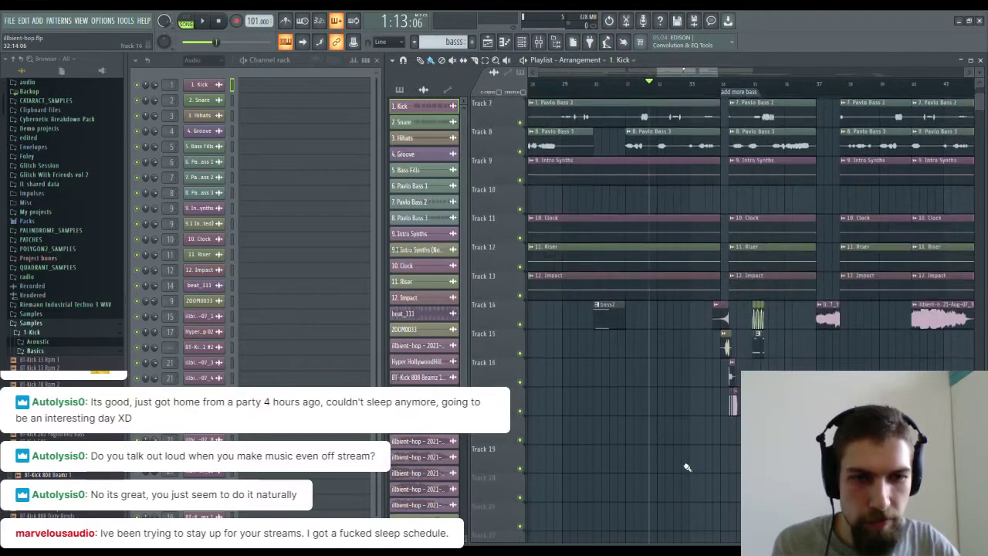
pyautogui.hscroll(2, 725, 375)
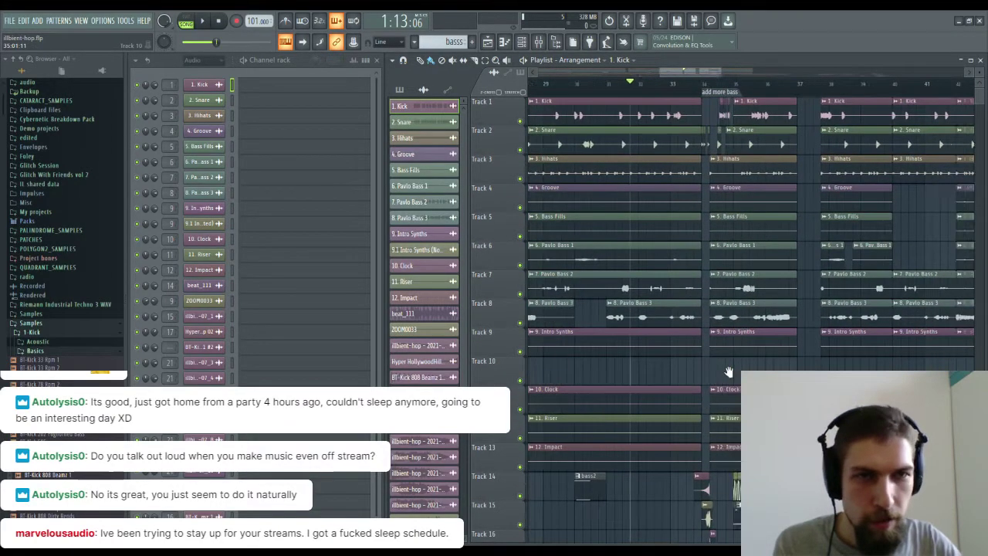
pyautogui.press('space')
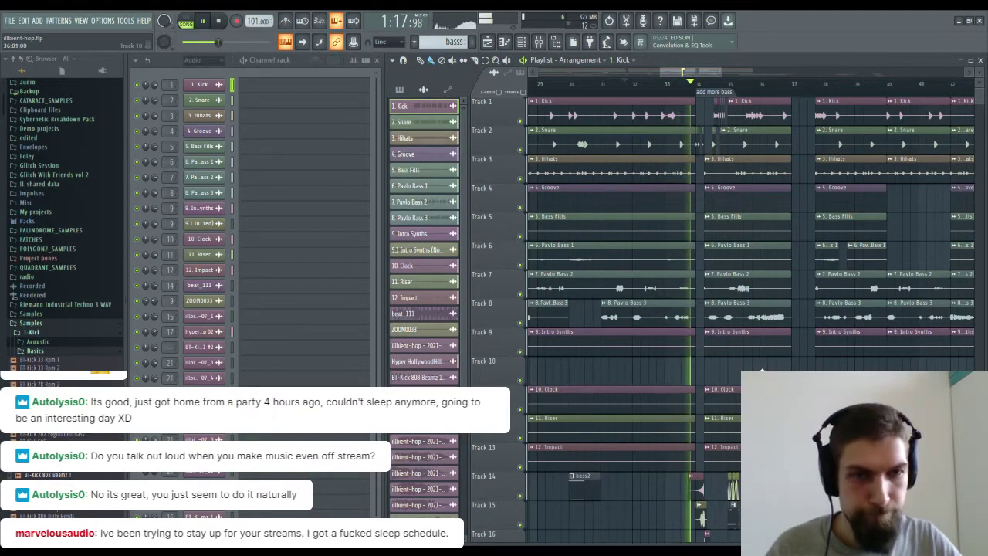
pyautogui.hscroll(2, 729, 374)
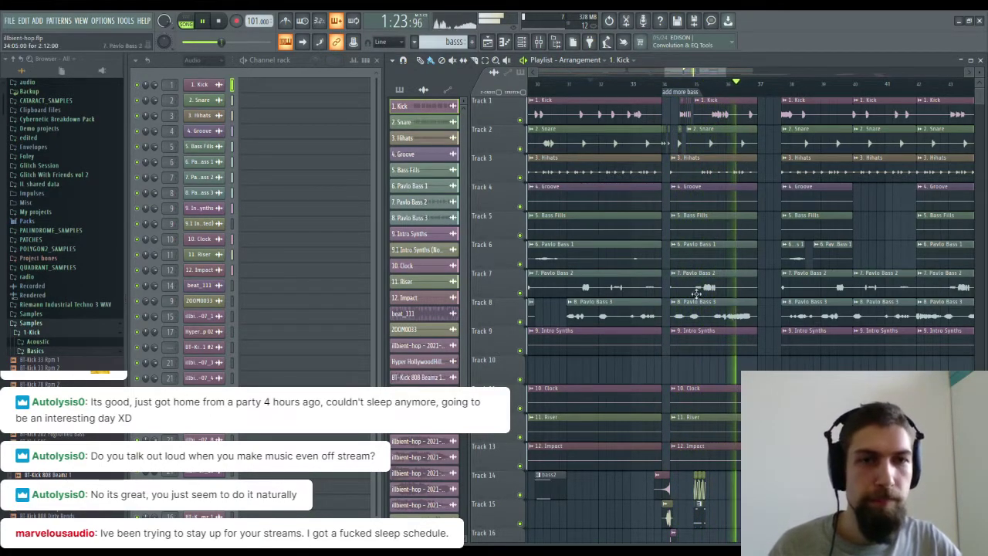
pyautogui.press('space')
# Slice Pavlo Bass 2 and Pavlo Bass 3 at bar 35 and six steps further on, and delete both six-step slices.
pyautogui.scroll(5, 712, 98)
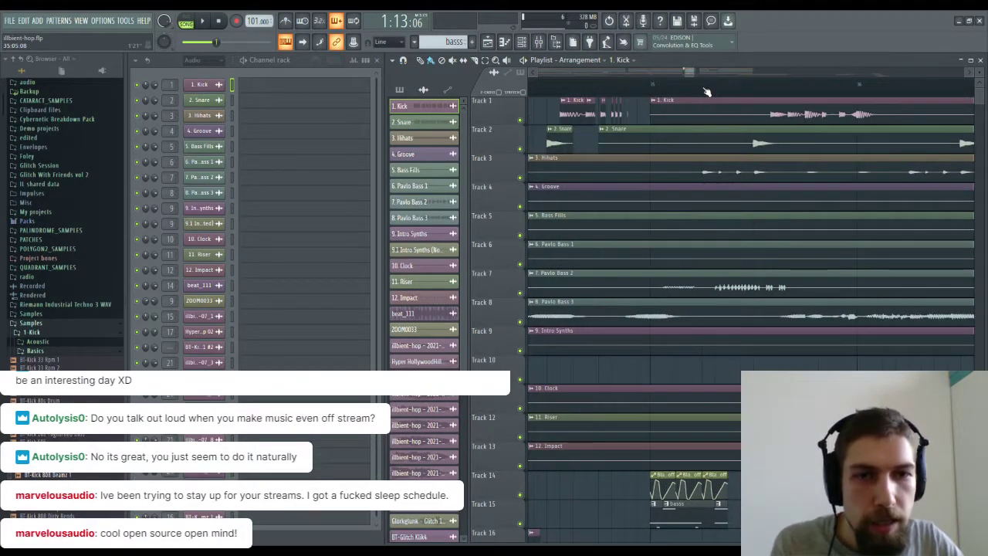
pyautogui.click(657, 312)
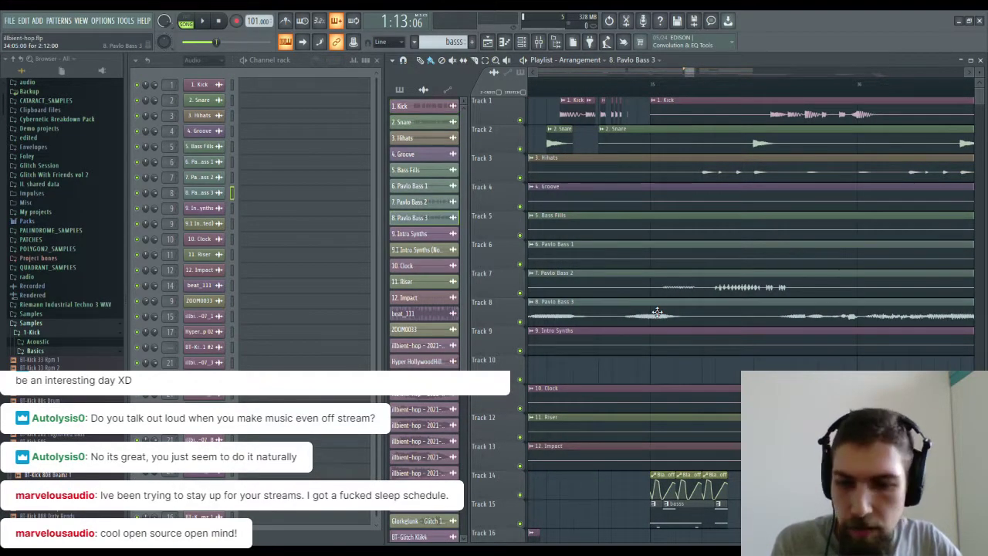
pyautogui.click(655, 318)
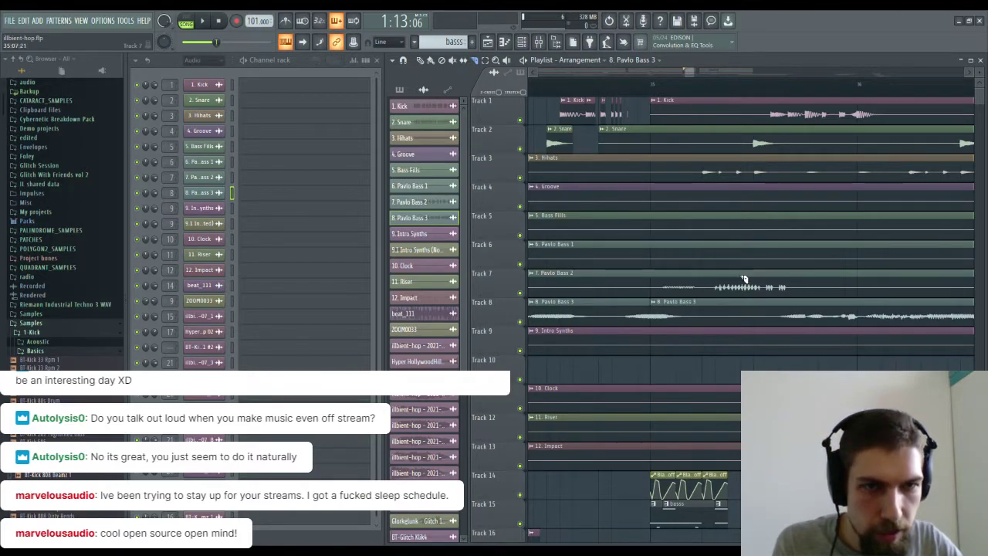
pyautogui.moveTo(733, 276); pyautogui.dragTo(734, 320)
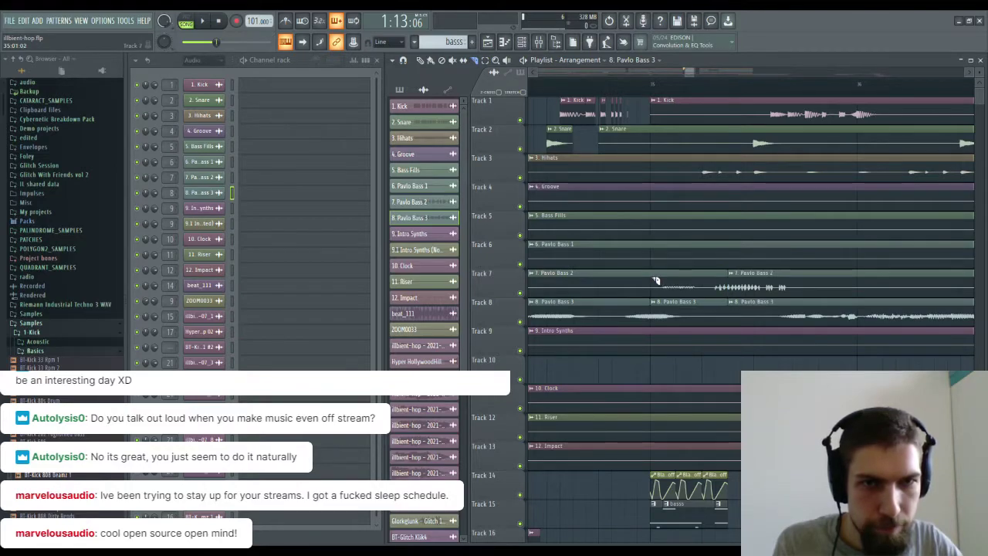
pyautogui.moveTo(659, 297); pyautogui.dragTo(660, 301)
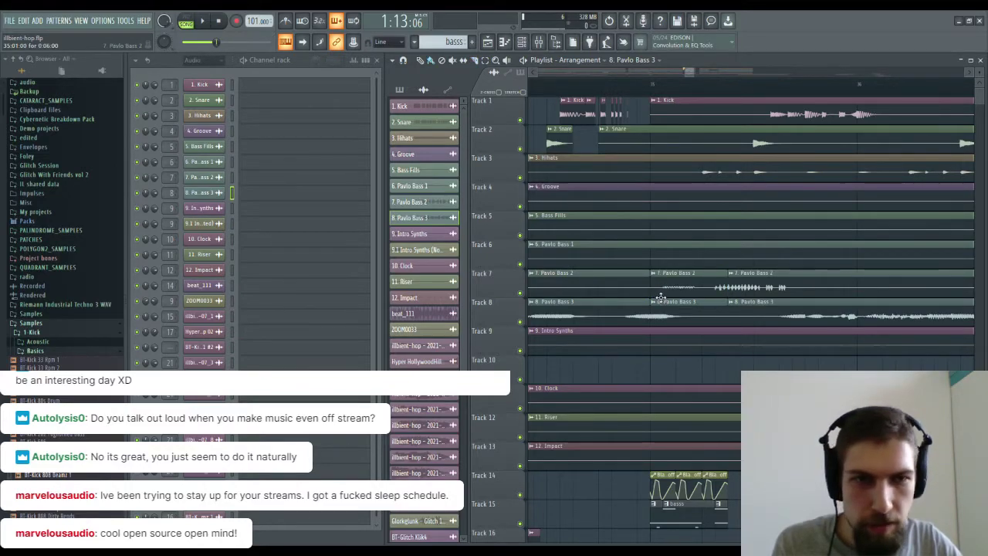
pyautogui.rightClick(665, 305)
pyautogui.rightClick(681, 291)
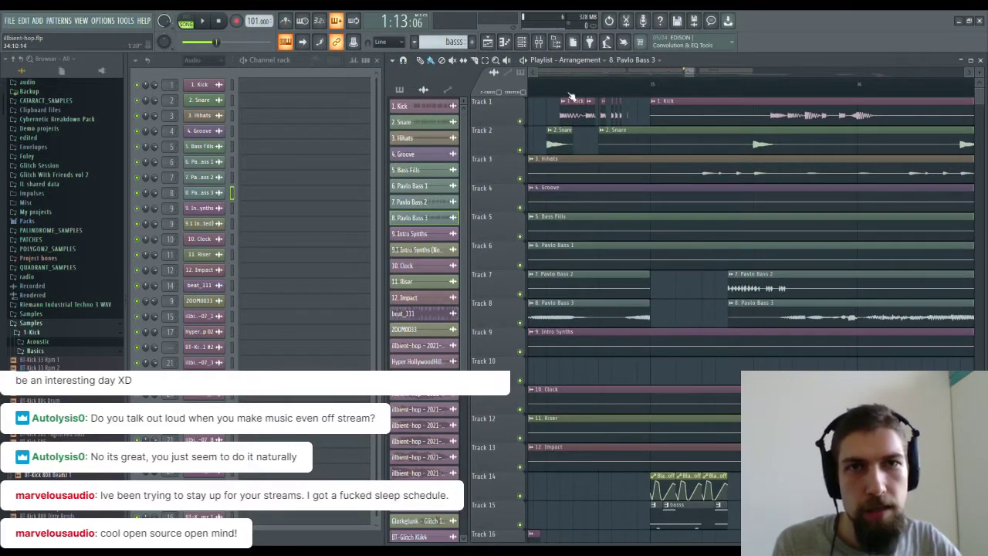
# Play back from about bar 34 to check the gap in the Pavlo Bass tracks at bar 35.
pyautogui.scroll(-3, 548, 94)
pyautogui.click(541, 87)
pyautogui.press('space')
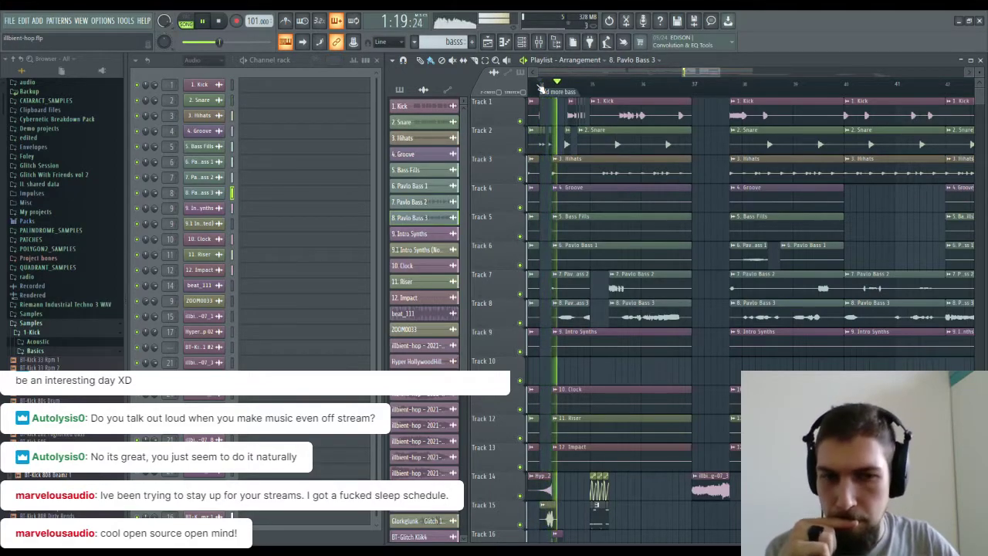
pyautogui.moveTo(700, 179); pyautogui.dragTo(787, 213)
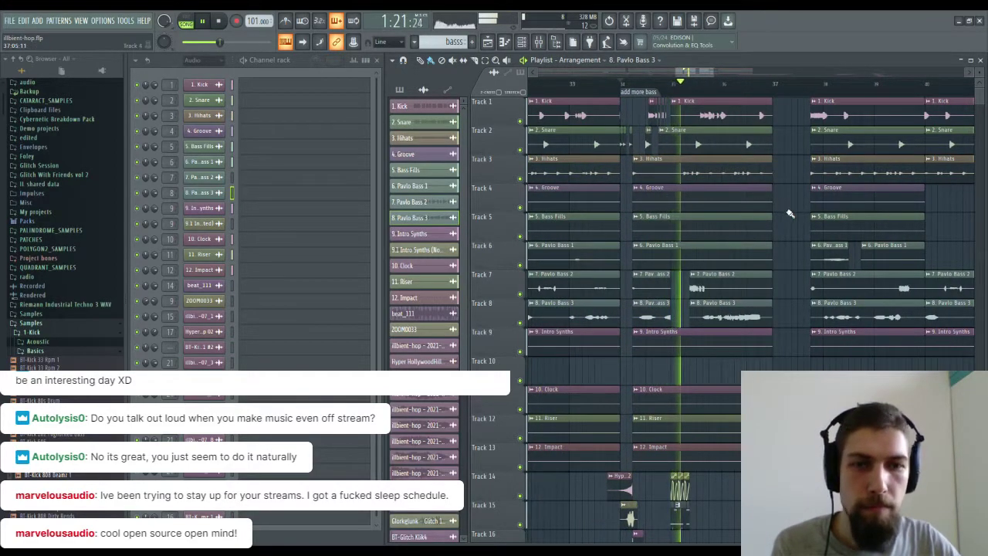
pyautogui.press('space')
# Extend the end of the Pavlo Bass 3 clip about halfway into the bar 35 gap and play the arrangement past bar 40.
pyautogui.scroll(3, 676, 88)
pyautogui.moveTo(670, 309); pyautogui.dragTo(715, 309)
pyautogui.press('space')
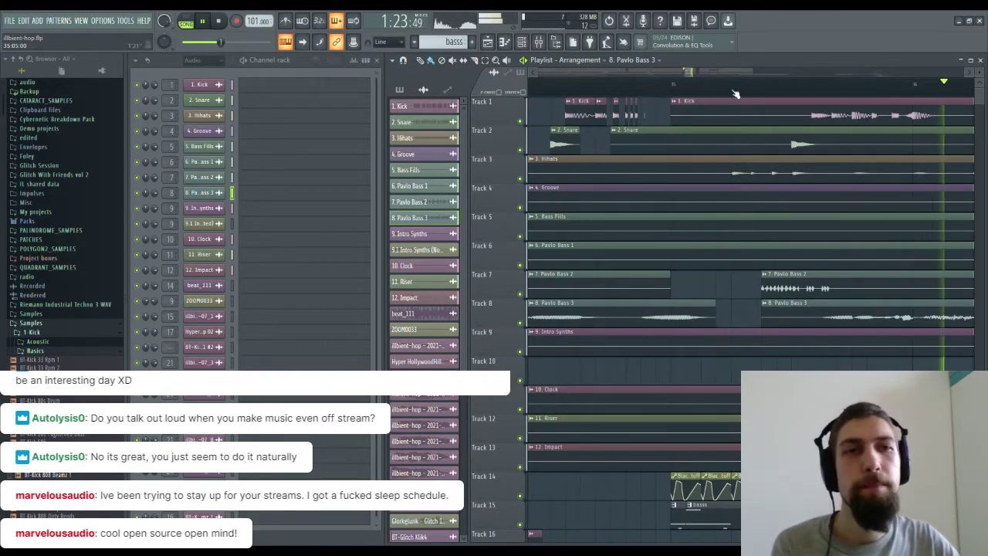
pyautogui.scroll(-5, 733, 224)
pyautogui.moveTo(789, 279); pyautogui.dragTo(649, 307)
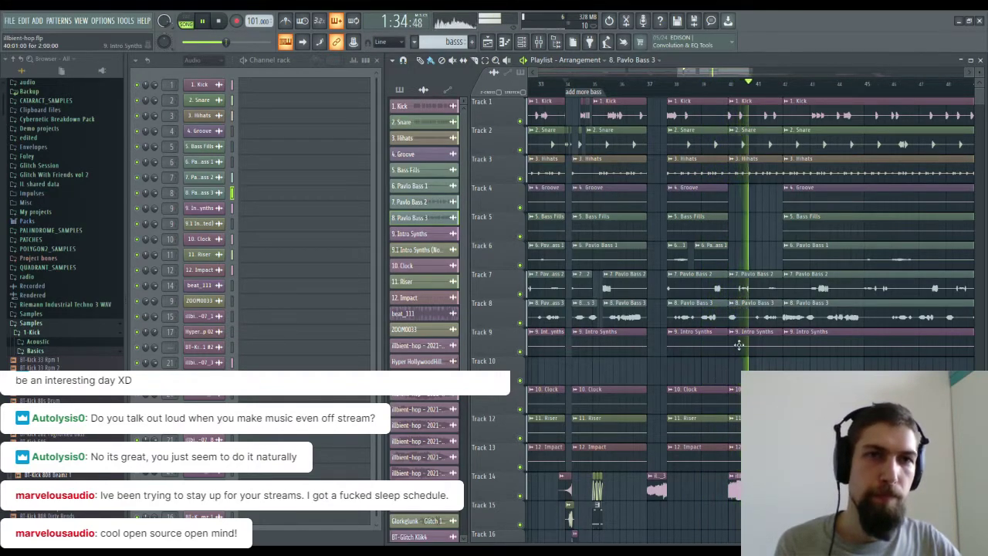
pyautogui.press('space')
# Delete the Hihats and Snare slices between bars 40 and 42, along with the Track 14 illbient-hop clip there.
pyautogui.rightClick(753, 183)
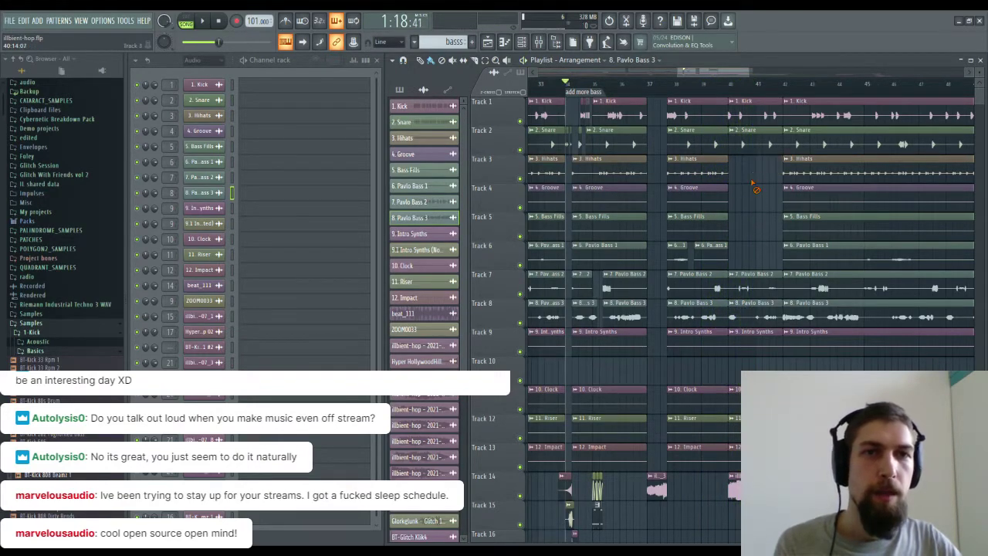
pyautogui.rightClick(750, 151)
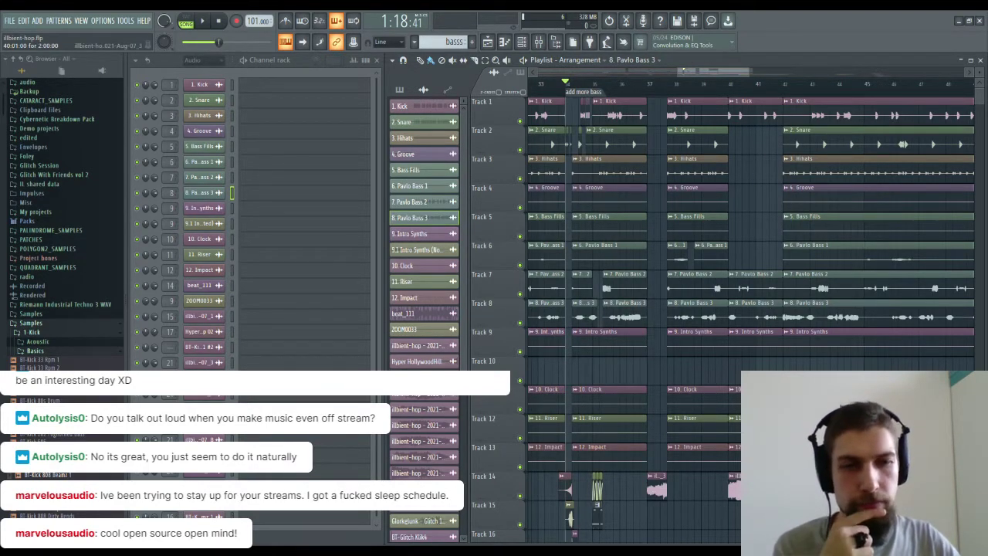
pyautogui.rightClick(752, 490)
# Find the illbient-hop 2021-Aug-07_4 clip near bar 77, open its sample settings, and stop playback.
pyautogui.moveTo(731, 465); pyautogui.dragTo(484, 390)
pyautogui.moveTo(861, 346); pyautogui.dragTo(534, 195)
pyautogui.moveTo(803, 202); pyautogui.dragTo(580, 220)
pyautogui.moveTo(786, 253); pyautogui.dragTo(583, 215)
pyautogui.doubleClick(776, 221)
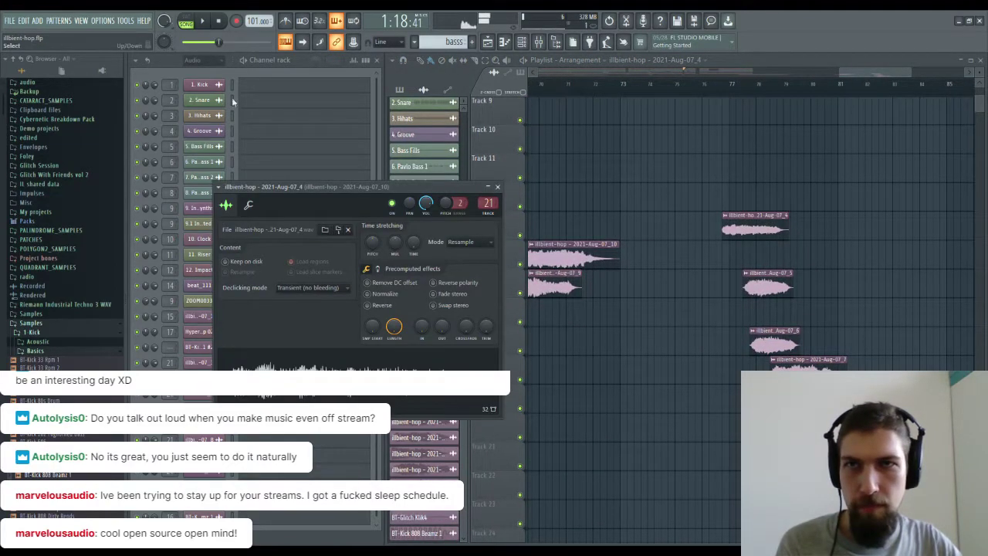
pyautogui.click(219, 22)
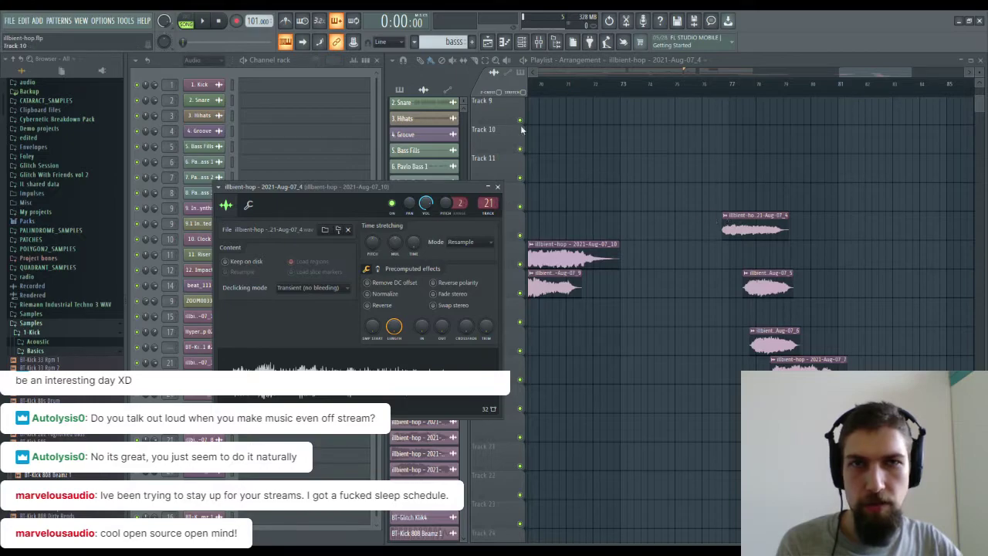
# Stretch the illbient-hop 2021-Aug-07_4 clip on Track 13 past bar 86, preview its sample, and close its settings.
pyautogui.click(525, 93)
pyautogui.moveTo(786, 228); pyautogui.dragTo(975, 273)
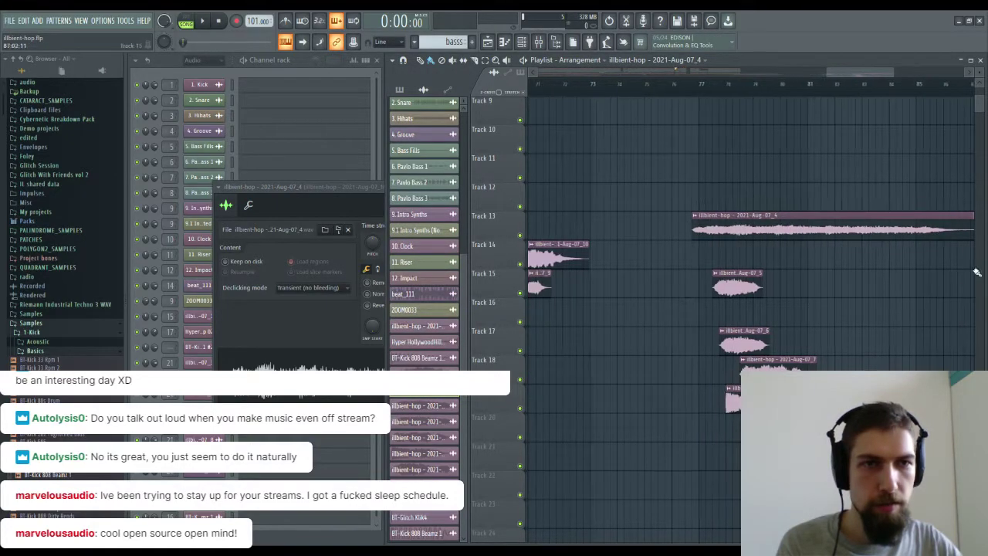
pyautogui.click(330, 363)
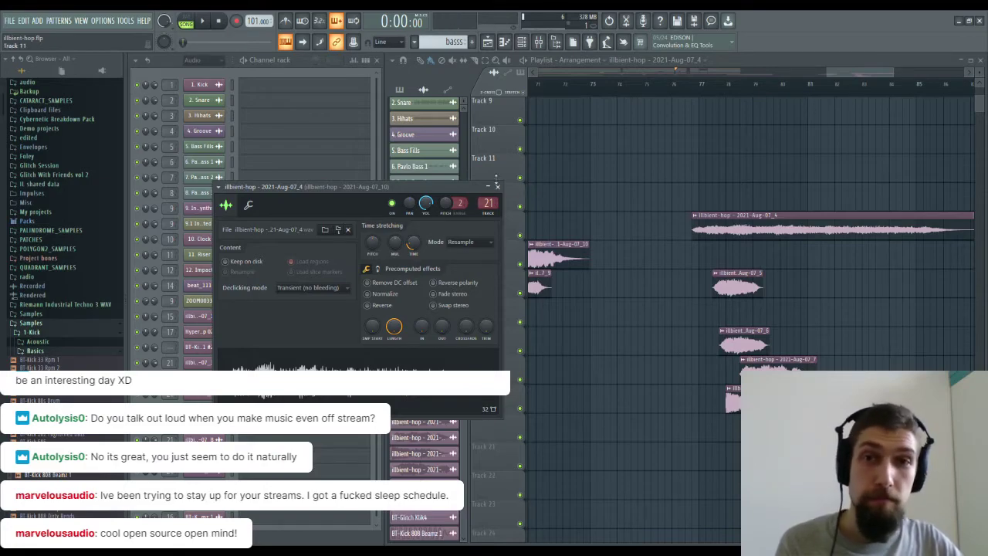
pyautogui.click(498, 188)
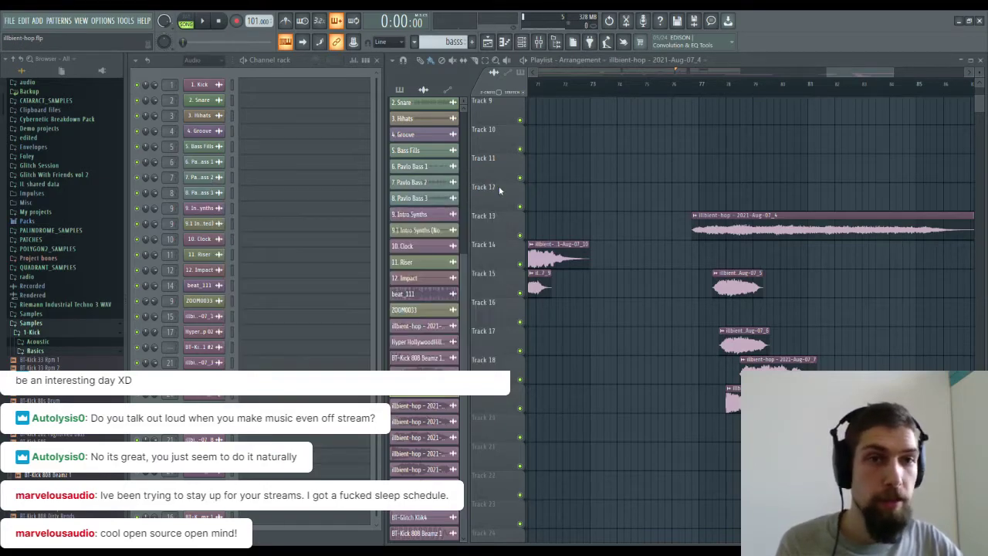
# Open and audition the illbient-hop 2021-Aug-07_5, _6, _7 and _8 samples placed around bar 78.
pyautogui.doubleClick(737, 287)
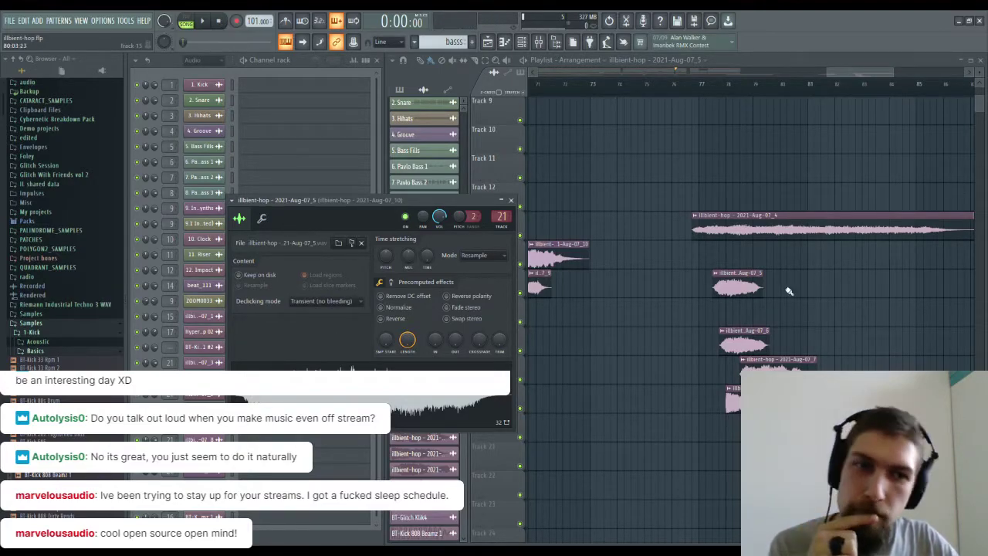
pyautogui.doubleClick(743, 342)
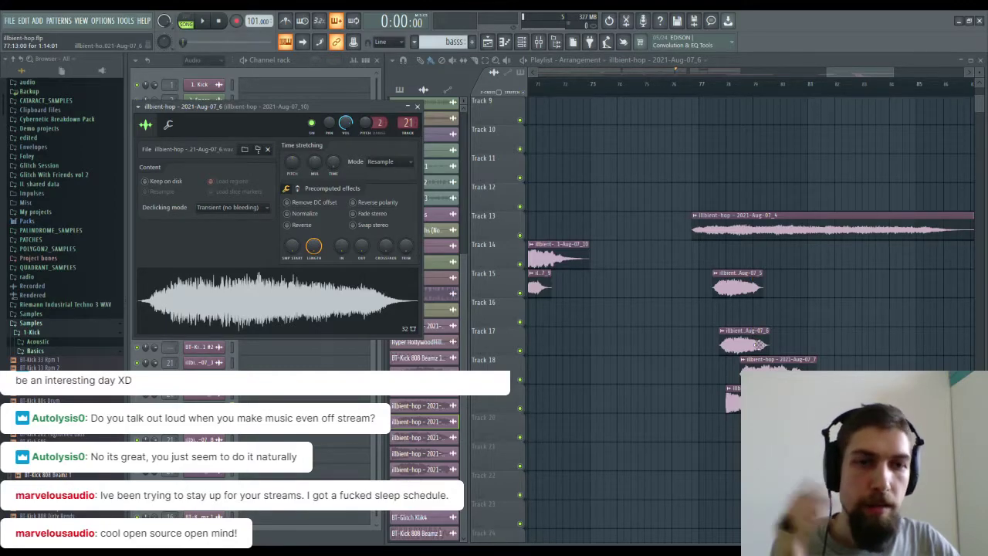
pyautogui.click(742, 360)
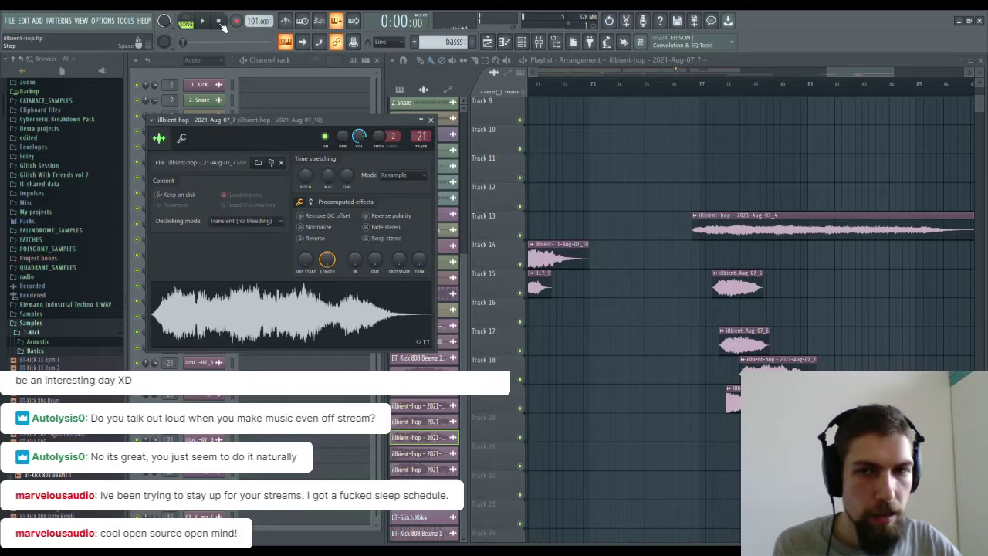
pyautogui.doubleClick(732, 390)
pyautogui.click(268, 328)
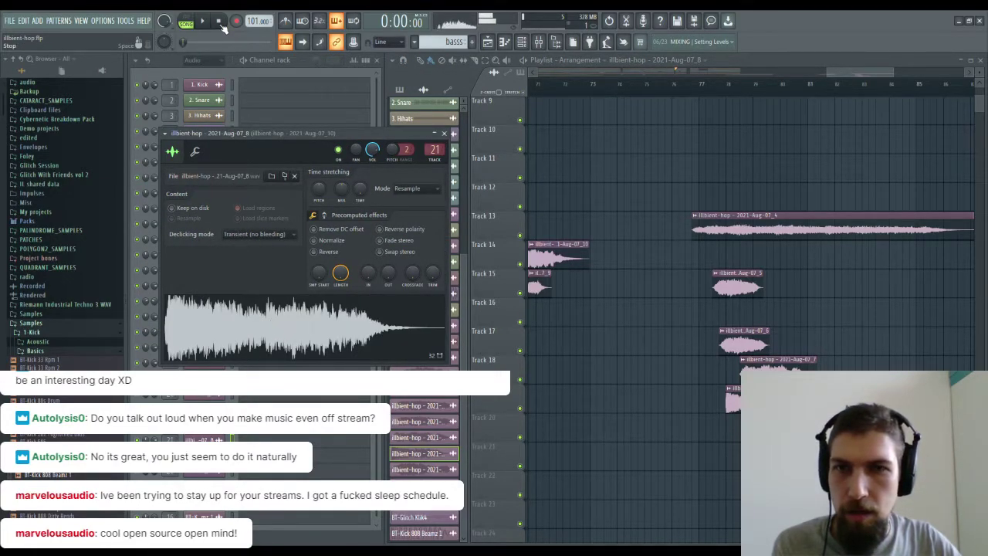
# Pick the illbient-hop 2021-Aug-07_7 clip, close the sample settings, and place a copy on Track 15 starting at bar 40.
pyautogui.click(793, 360)
pyautogui.click(373, 135)
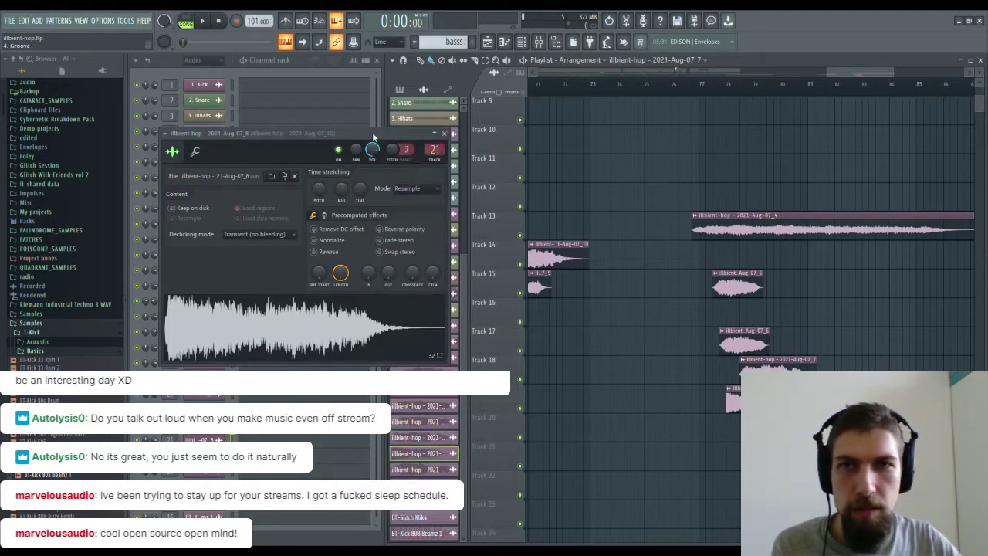
pyautogui.click(444, 133)
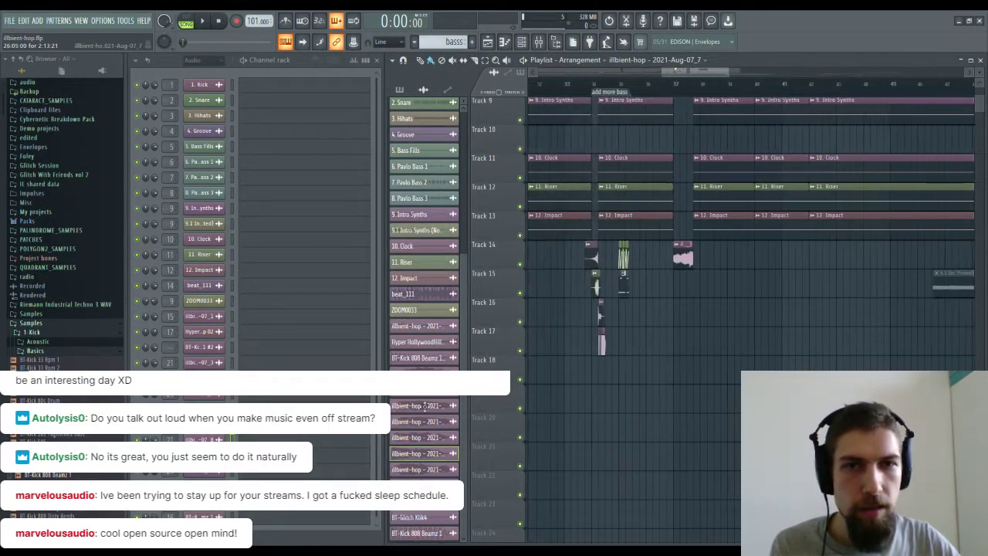
pyautogui.scroll(7, 840, 401)
pyautogui.scroll(-1, 839, 402)
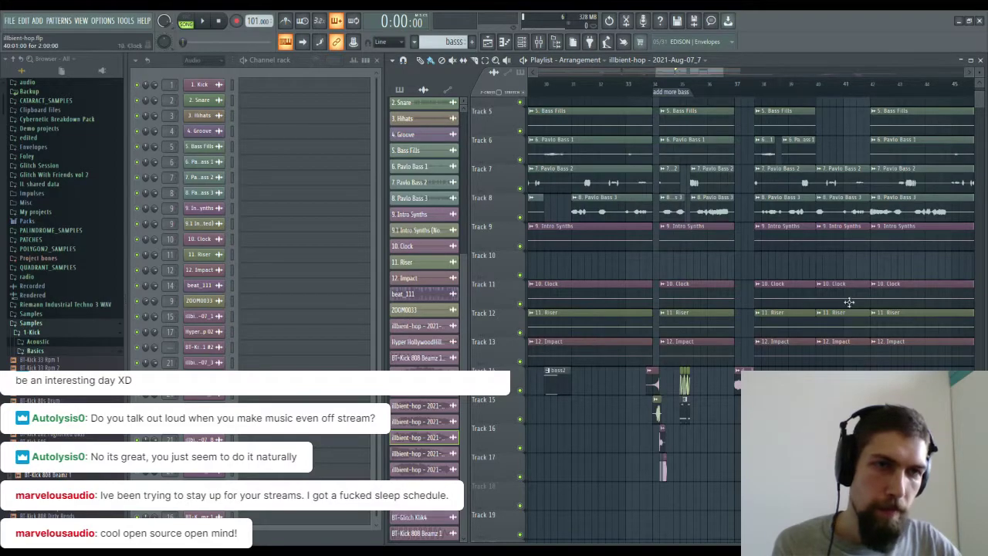
pyautogui.scroll(5, 878, 87)
pyautogui.moveTo(841, 409); pyautogui.dragTo(772, 409)
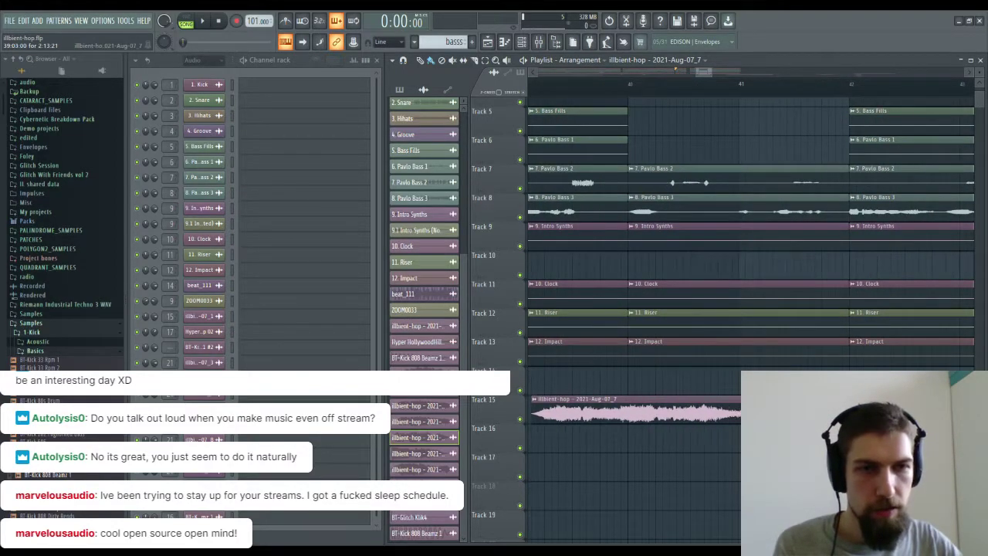
pyautogui.moveTo(533, 420); pyautogui.dragTo(632, 420)
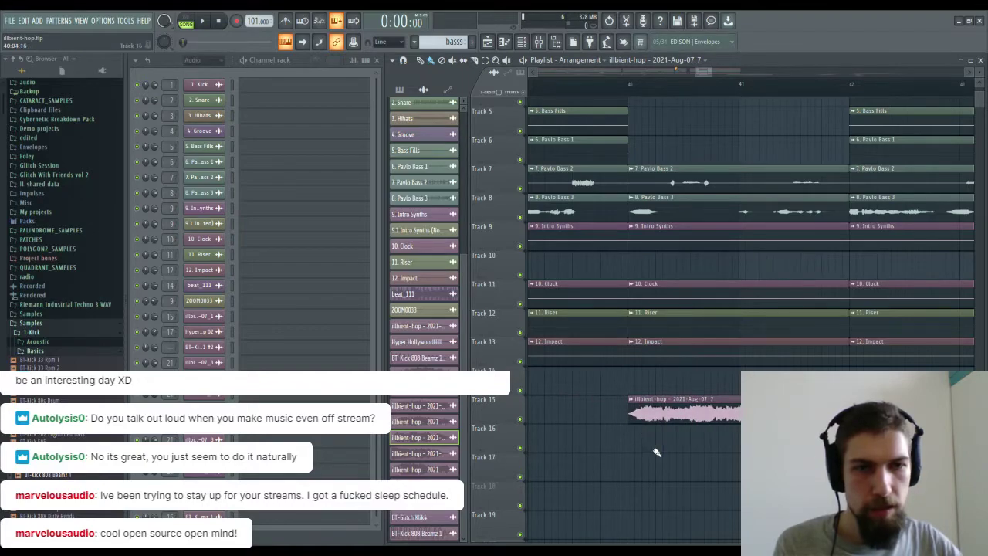
# Play the arrangement briefly from about bar 35, and stop playback.
pyautogui.scroll(-5, 687, 88)
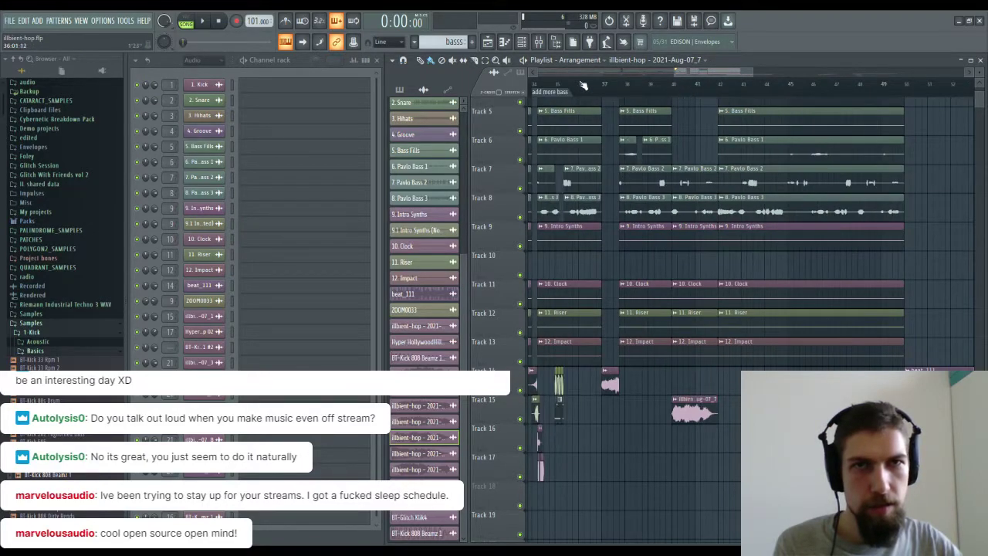
pyautogui.click(567, 85)
pyautogui.press('space')
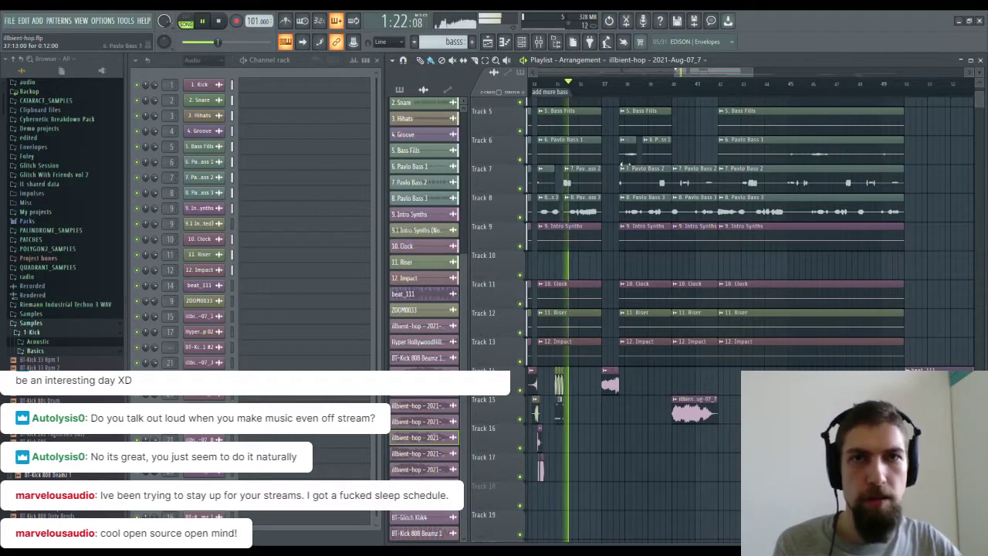
pyautogui.moveTo(615, 161); pyautogui.dragTo(987, 251)
pyautogui.press('space')
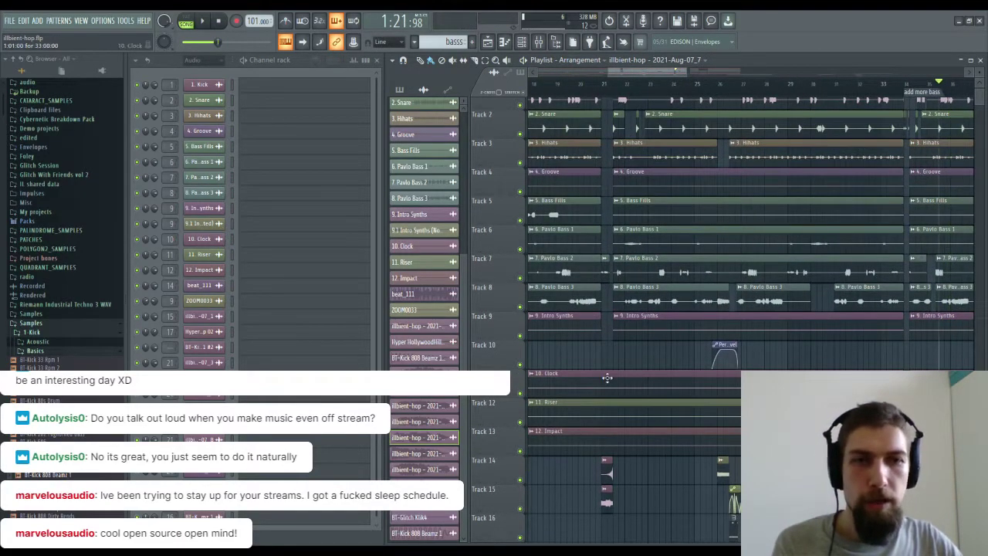
# Play the arrangement from about bar 18 past bar 41 to check the breaks and the new Track 15 clip, and stop.
pyautogui.scroll(-2, 703, 91)
pyautogui.scroll(-2, 703, 92)
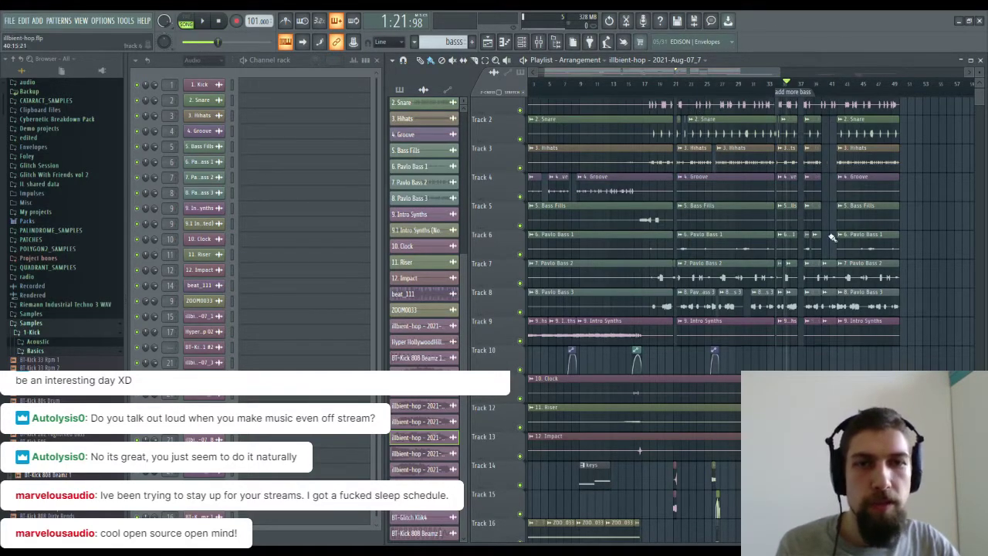
pyautogui.moveTo(756, 368)
pyautogui.mouseDown()
pyautogui.moveTo(811, 210)
pyautogui.moveTo(796, 214)
pyautogui.moveTo(763, 378)
pyautogui.mouseUp()
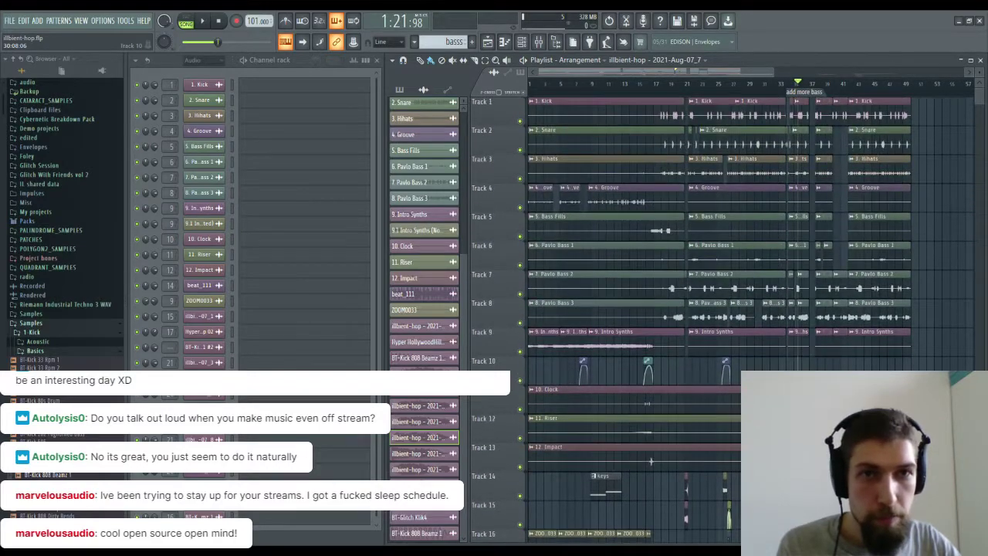
pyautogui.click(664, 91)
pyautogui.press('space')
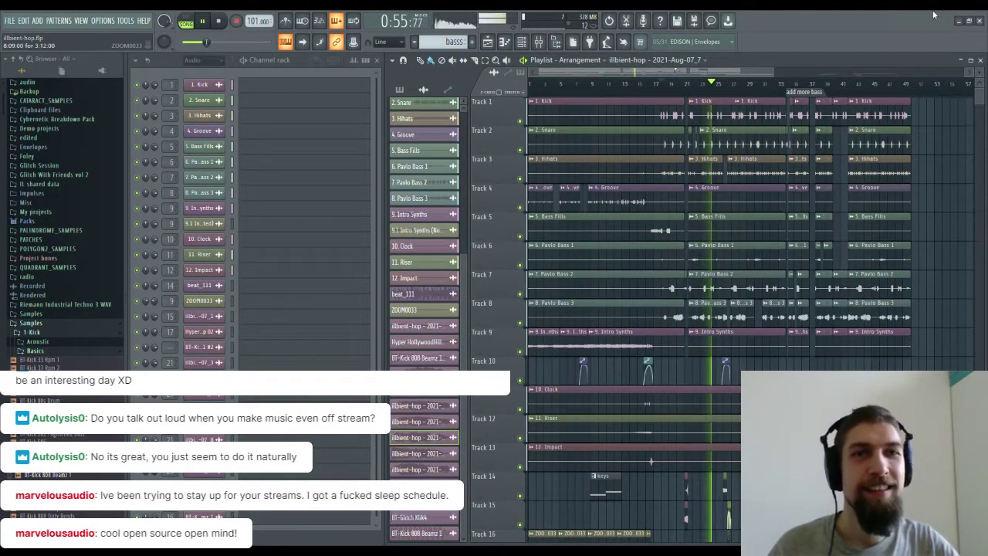
pyautogui.moveTo(784, 360); pyautogui.dragTo(736, 408)
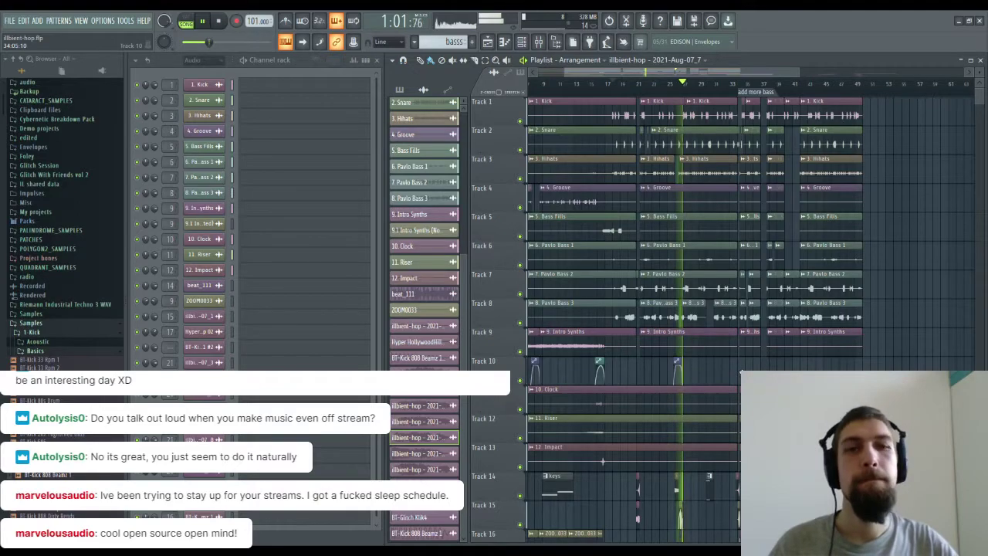
pyautogui.moveTo(739, 373); pyautogui.dragTo(697, 275)
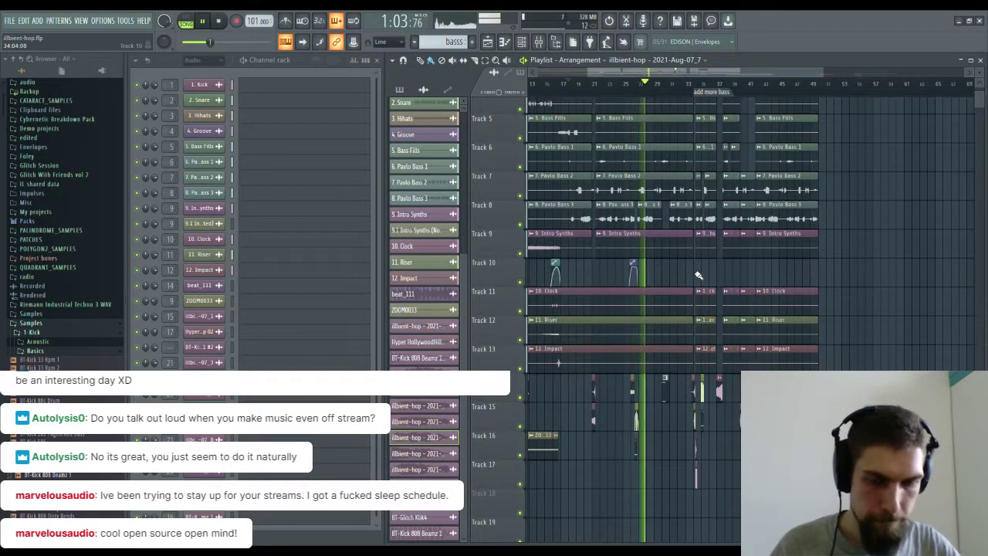
pyautogui.moveTo(698, 275); pyautogui.dragTo(665, 378)
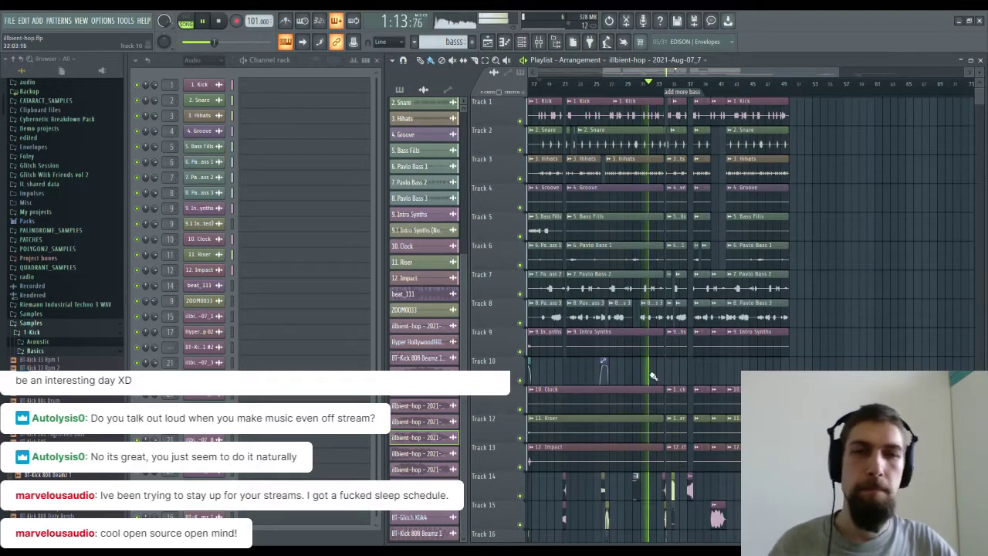
pyautogui.moveTo(653, 374); pyautogui.dragTo(635, 324)
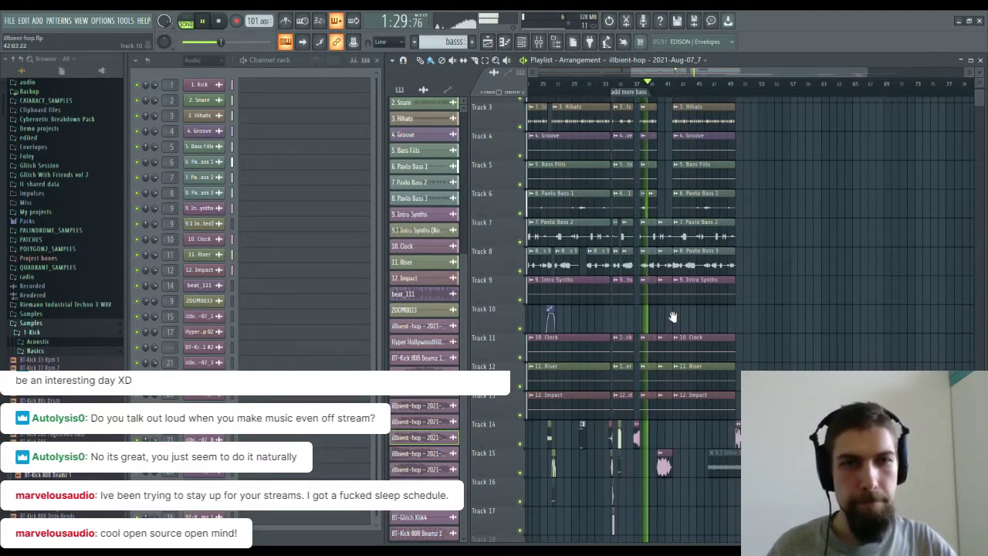
pyautogui.moveTo(673, 316); pyautogui.dragTo(647, 316)
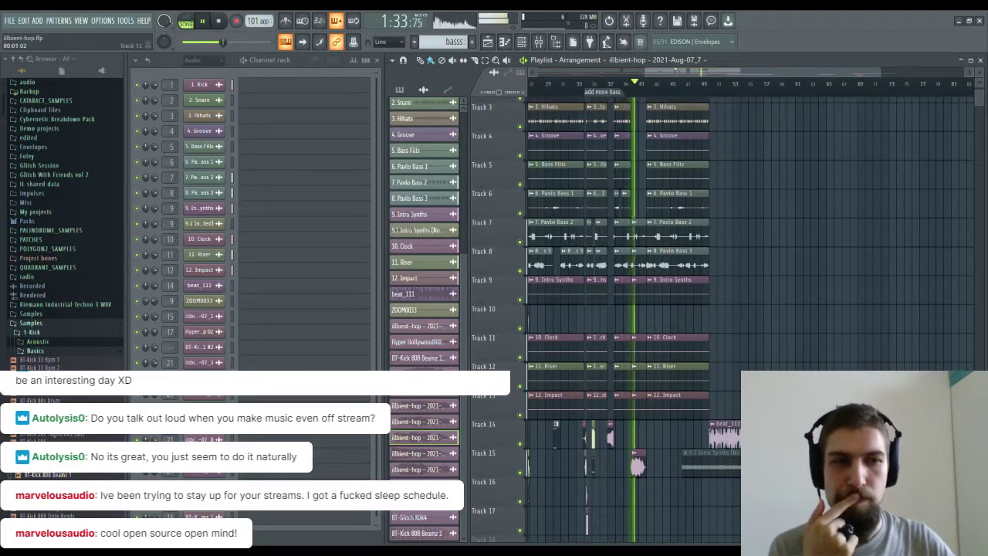
pyautogui.scroll(2, 654, 154)
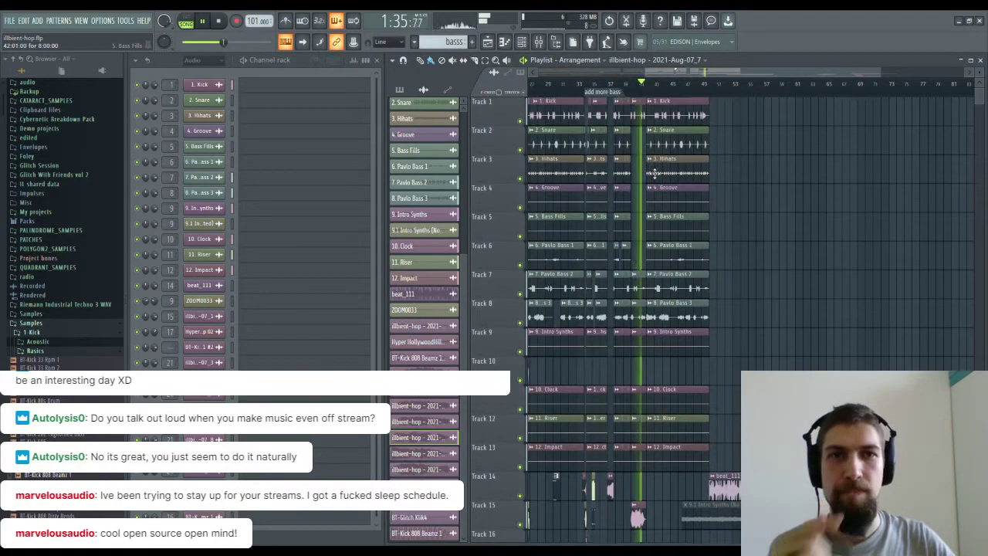
pyautogui.press('space')
# Shorten the Kick slice at bar 40 on Track 1 to one beat so only its first hit remains.
pyautogui.scroll(5, 650, 85)
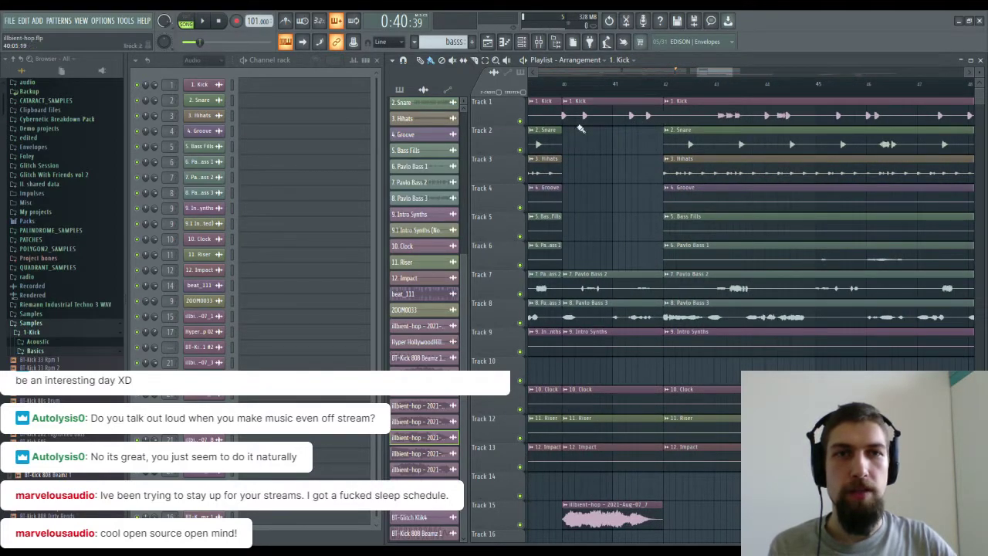
pyautogui.moveTo(660, 121); pyautogui.dragTo(574, 124)
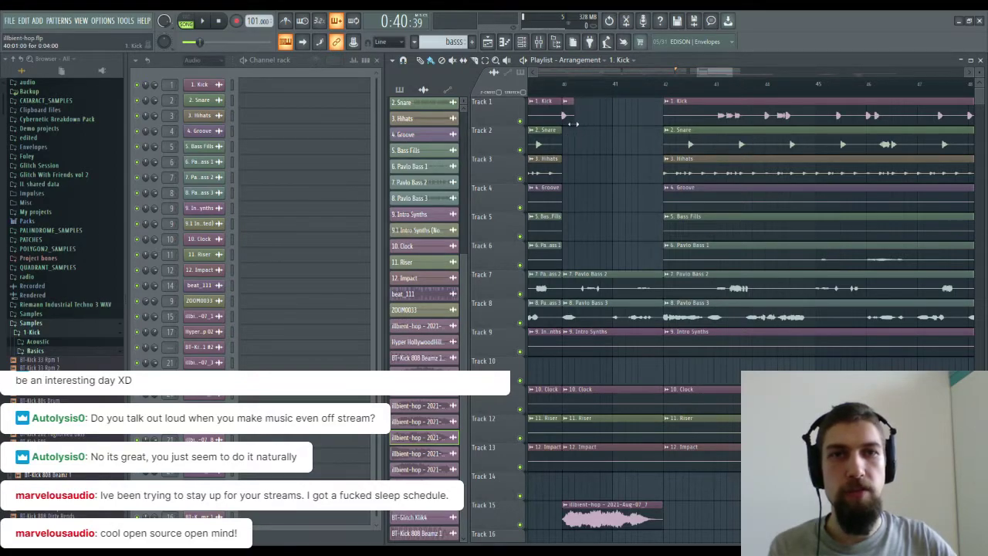
pyautogui.hscroll(-3, 710, 170)
pyautogui.scroll(1, 707, 84)
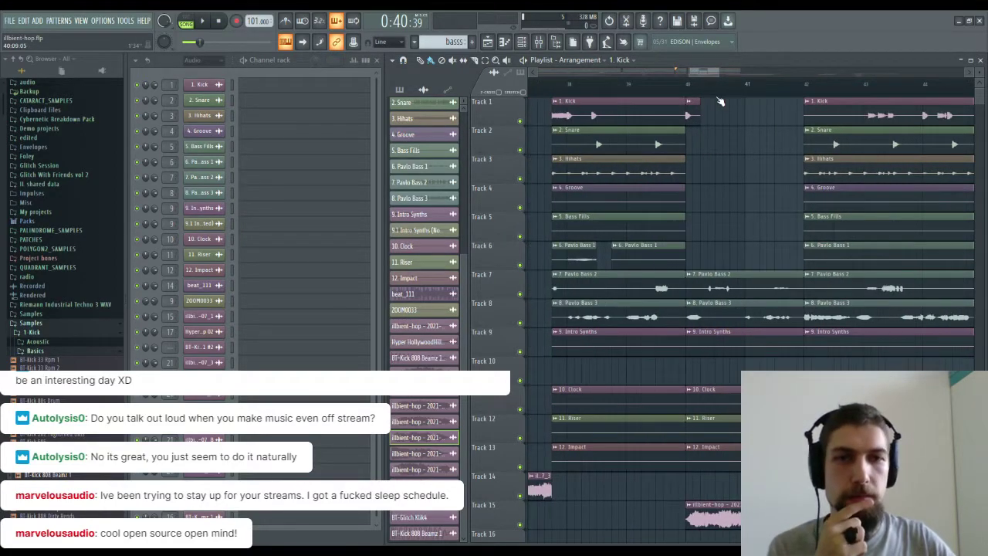
# Trim the Pavlo Bass 3 slice at bar 40 to about half a bar and delete the Pavlo Bass 2 slice between bars 40 and 42.
pyautogui.scroll(-4, 719, 100)
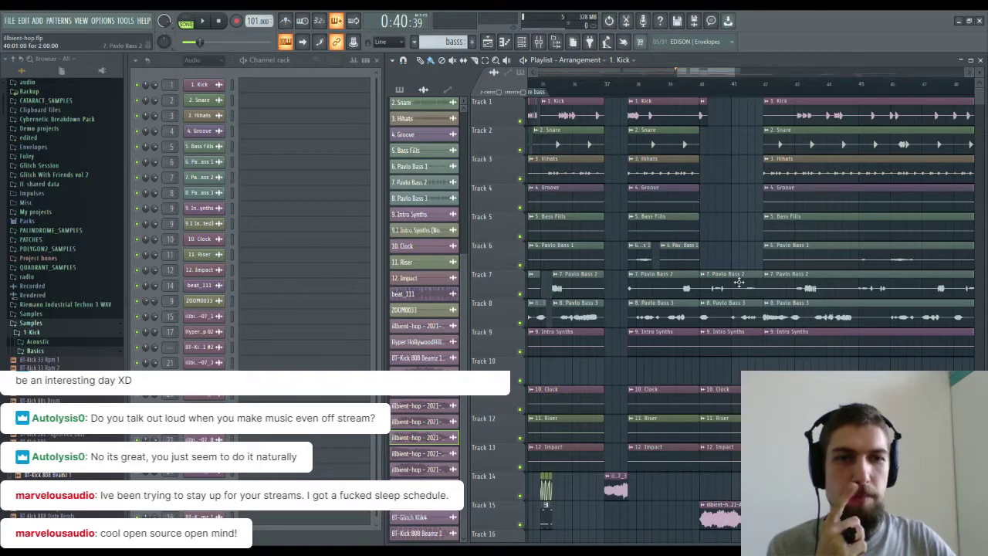
pyautogui.moveTo(760, 317); pyautogui.dragTo(713, 323)
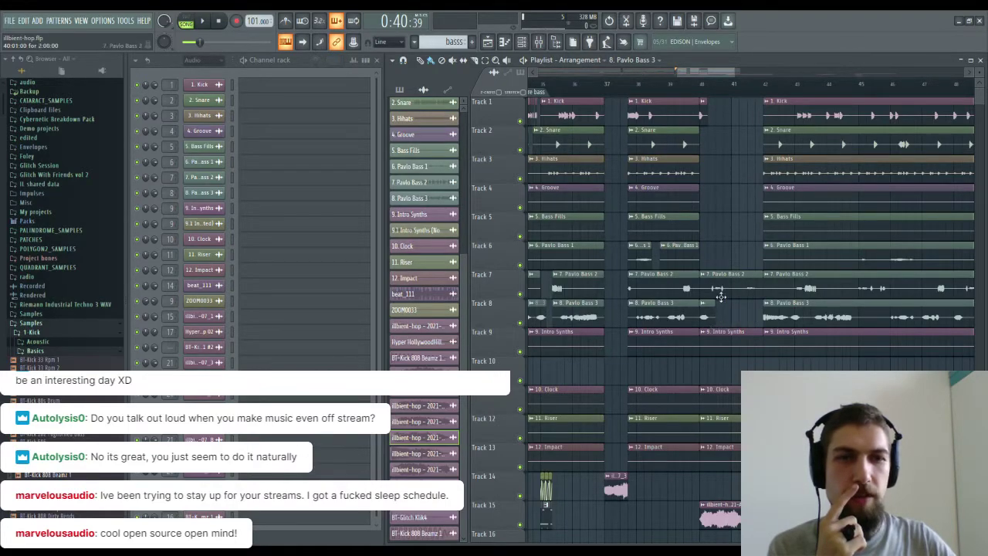
pyautogui.rightClick(715, 287)
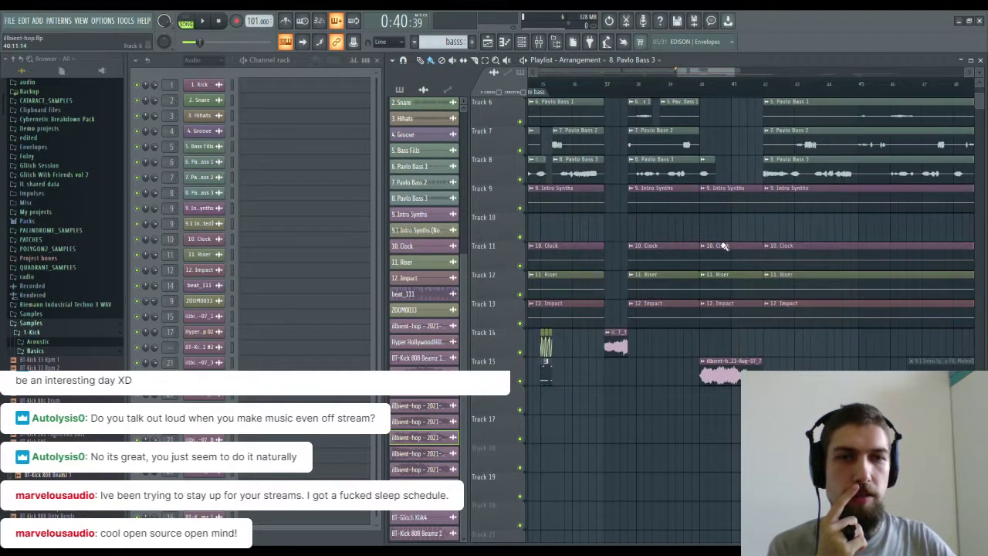
# Play back from about bar 37 to bar 42 to check the thinned-out break at bar 40.
pyautogui.press('space')
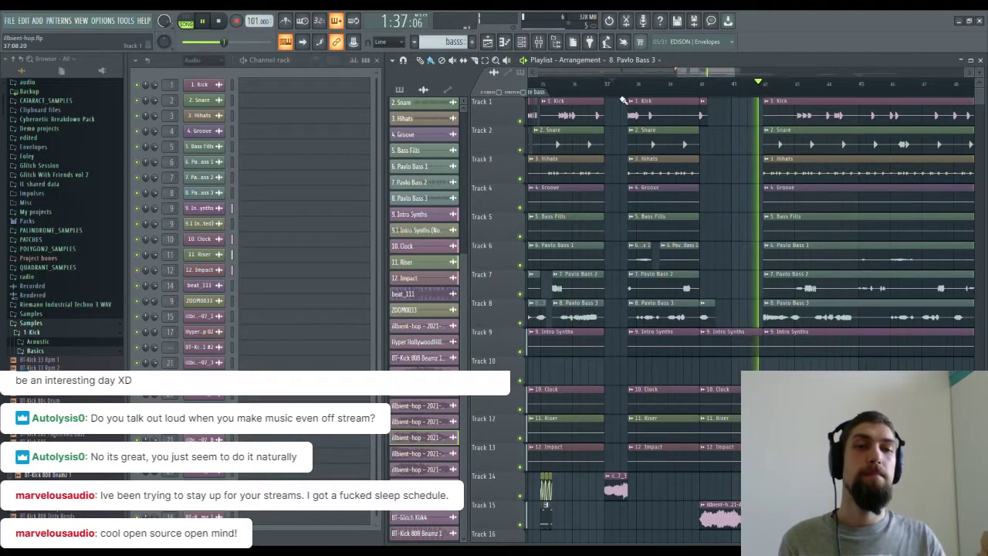
pyautogui.press('space')
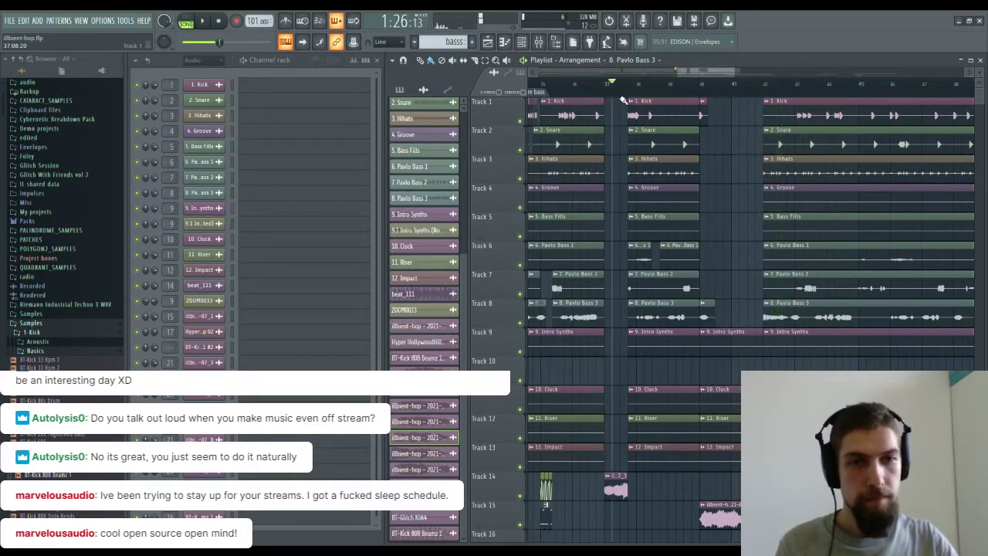
pyautogui.moveTo(773, 354)
pyautogui.mouseDown()
pyautogui.moveTo(728, 322)
pyautogui.moveTo(737, 268)
pyautogui.moveTo(859, 378)
pyautogui.moveTo(862, 242)
pyautogui.moveTo(796, 385)
pyautogui.mouseUp()
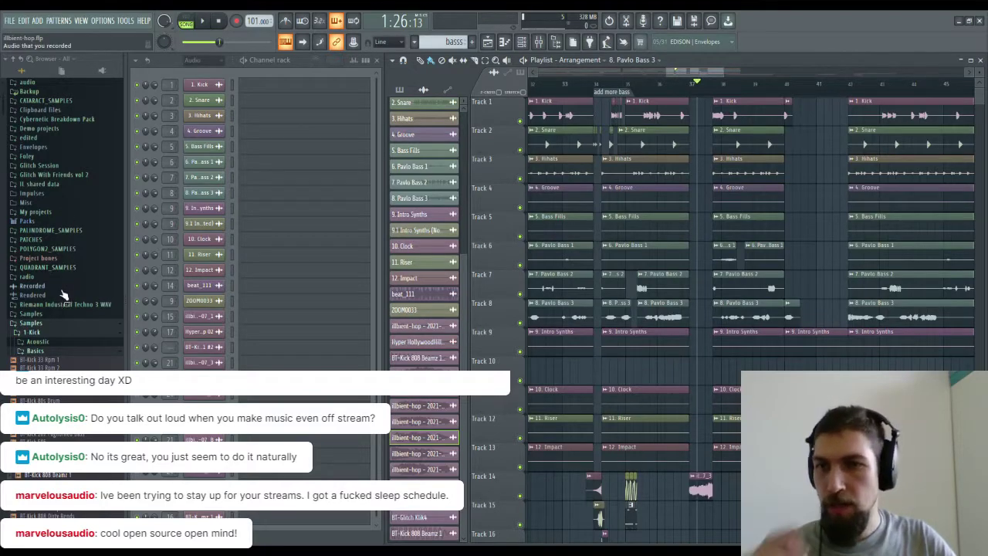
# Find the beat_111 clip on Track 14, listen to it from about bar 51, and stop playback.
pyautogui.scroll(-8, 65, 294)
pyautogui.moveTo(970, 395); pyautogui.dragTo(649, 390)
pyautogui.moveTo(866, 324); pyautogui.dragTo(599, 80)
pyautogui.moveTo(756, 185); pyautogui.dragTo(954, 179)
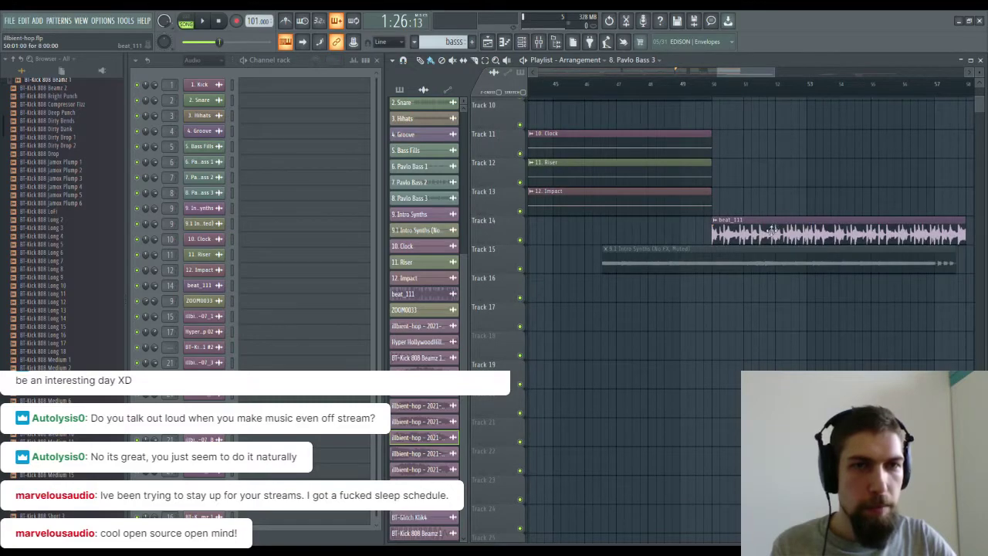
pyautogui.click(752, 84)
pyautogui.press('space')
pyautogui.press('space')
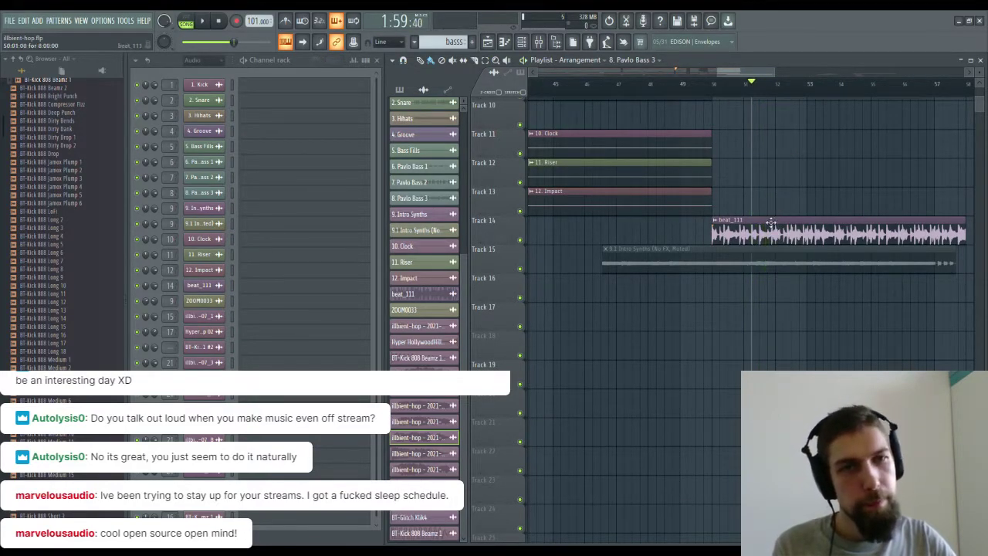
# Move the beat_111 clip to bar 49 on Track 16, shorten it to four bars, and audition it.
pyautogui.moveTo(769, 237); pyautogui.dragTo(739, 294)
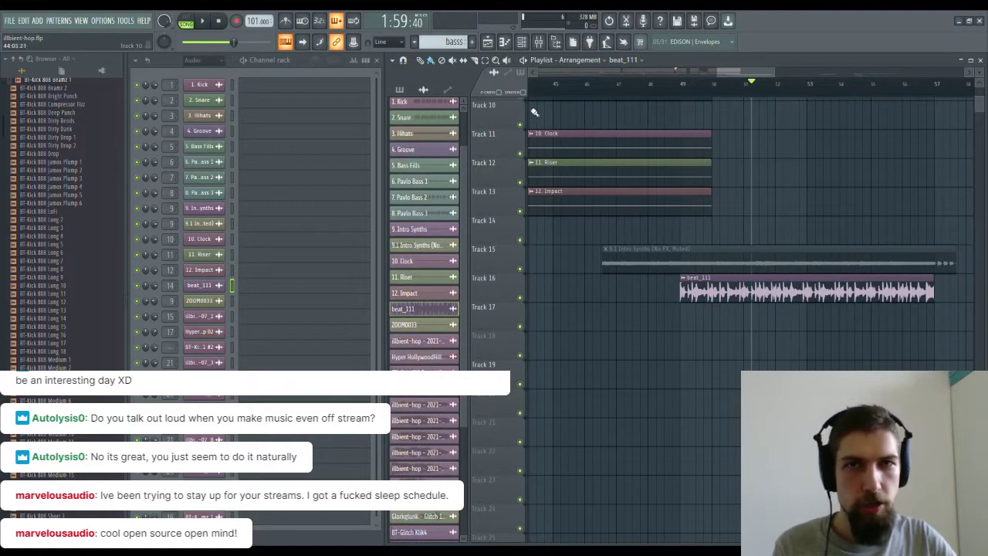
pyautogui.moveTo(935, 293); pyautogui.dragTo(806, 293)
pyautogui.press('space')
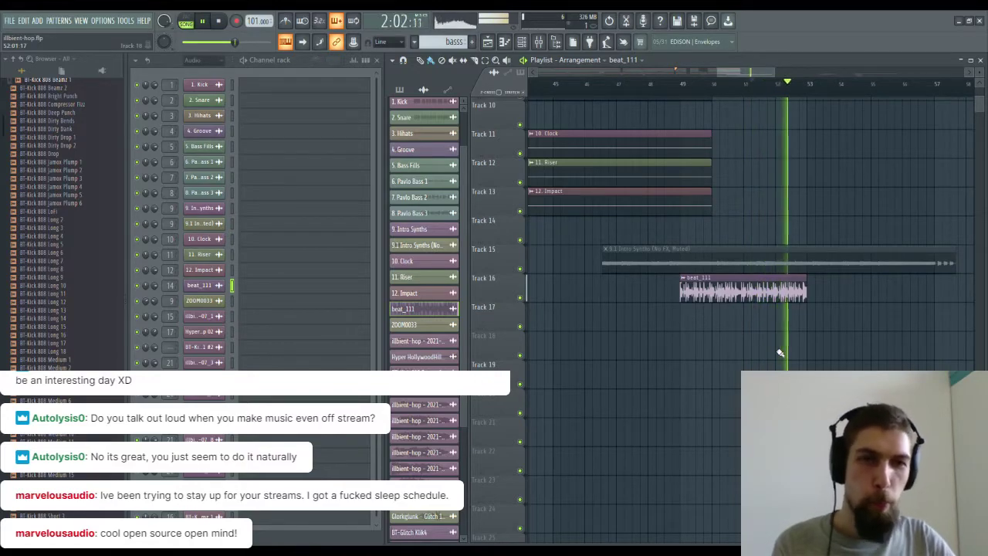
pyautogui.click(220, 21)
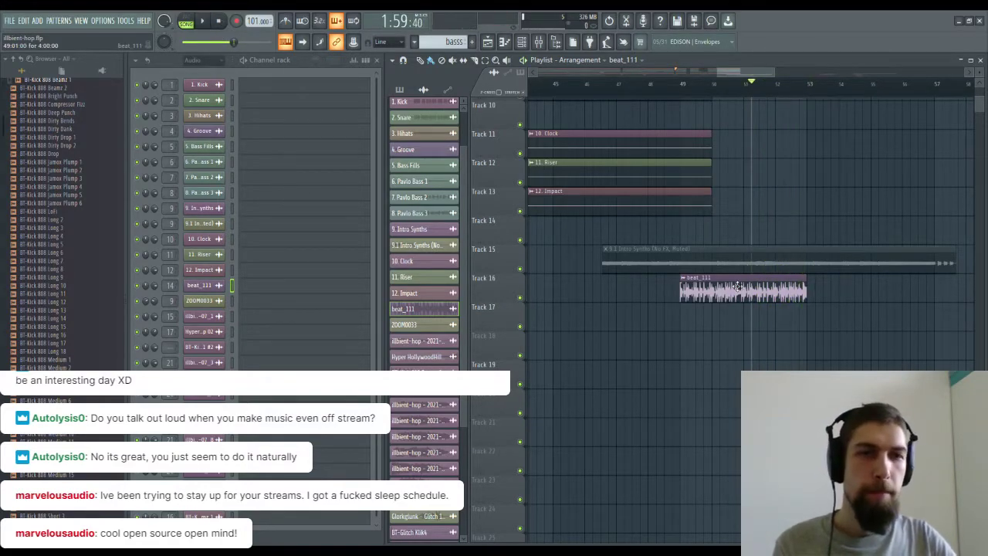
# Place a beat_111 clip on Track 16 and trim it to the last half bar before bar 42.
pyautogui.moveTo(696, 337); pyautogui.dragTo(827, 349)
pyautogui.moveTo(838, 301); pyautogui.dragTo(870, 304)
pyautogui.moveTo(718, 354); pyautogui.dragTo(896, 355)
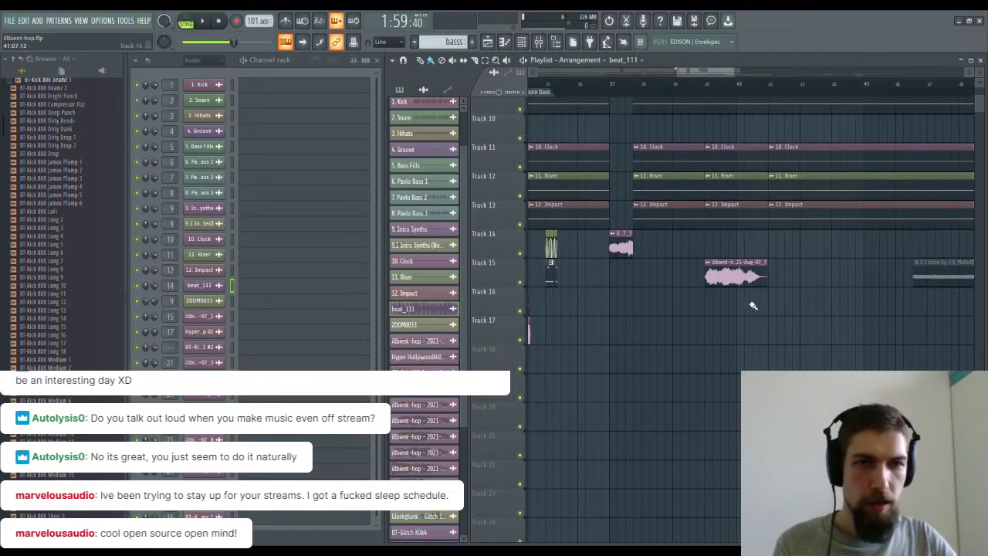
pyautogui.click(761, 305)
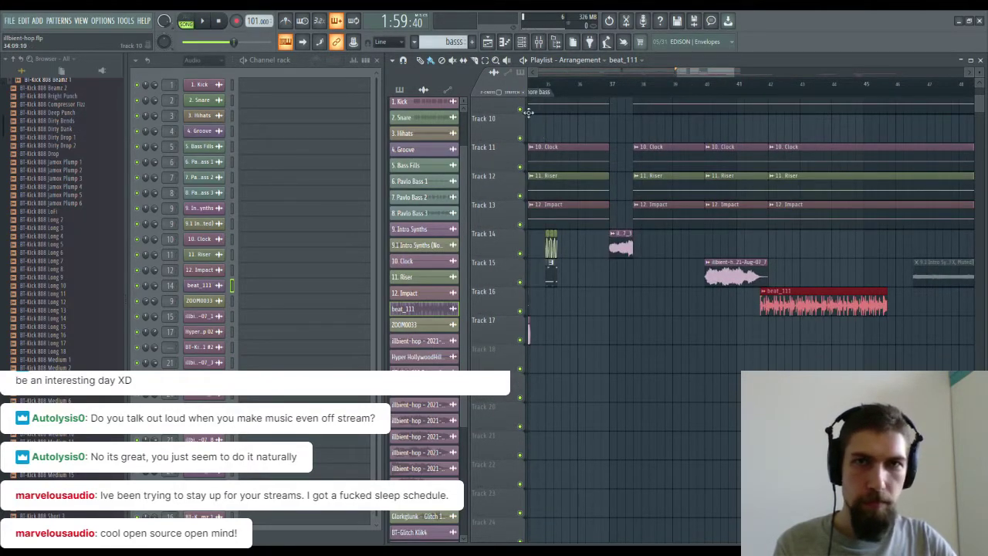
pyautogui.moveTo(890, 309); pyautogui.dragTo(801, 315)
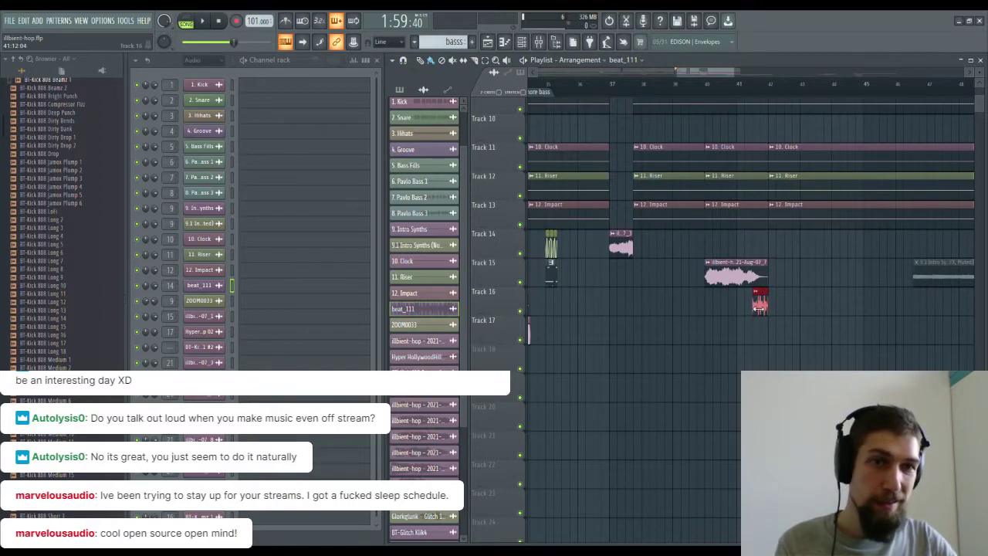
# Play back the break up to bar 42 to check how the beat_111 snippet fits, and stop.
pyautogui.press('space')
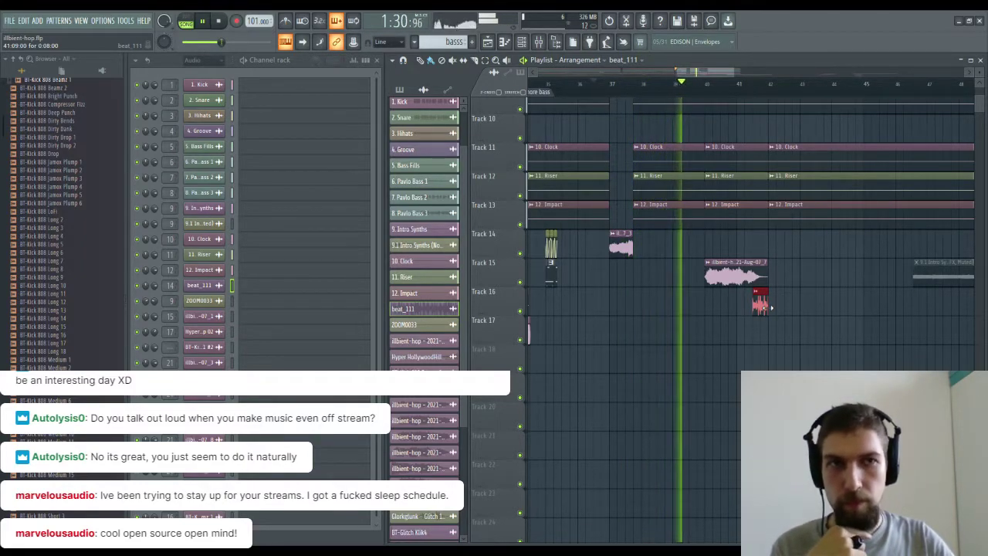
pyautogui.scroll(5, 771, 312)
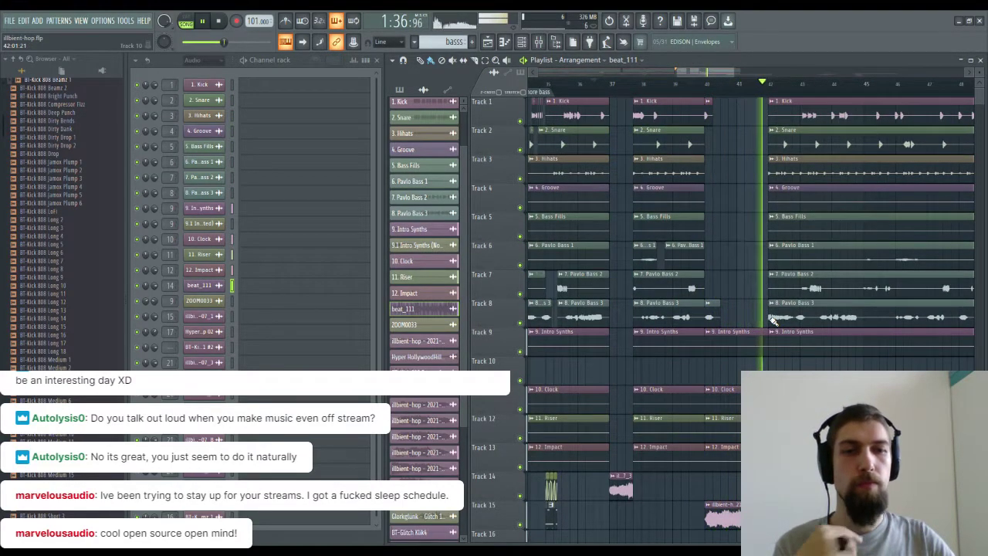
pyautogui.press('space')
# Trim the recorded clip on Track 15 to end where beat_111 begins, and slip the audio inside the beat_111 clip.
pyautogui.scroll(-3, 779, 339)
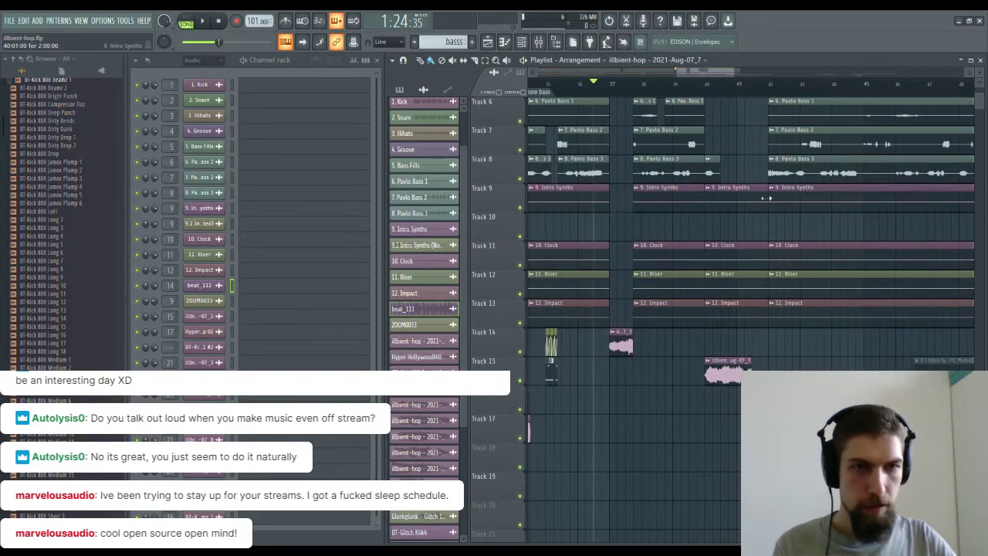
pyautogui.scroll(8, 760, 88)
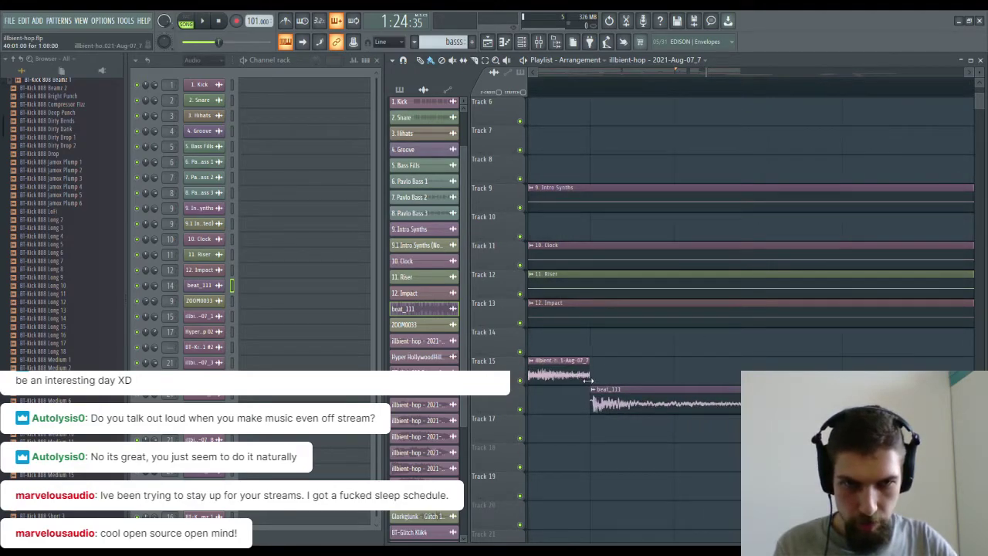
pyautogui.scroll(-2, 679, 93)
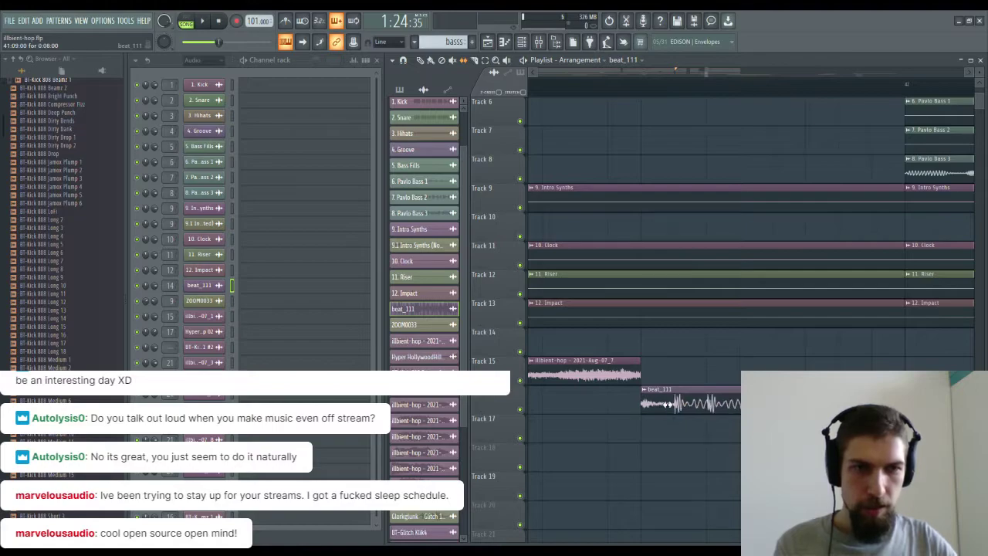
pyautogui.moveTo(527, 402); pyautogui.dragTo(494, 402)
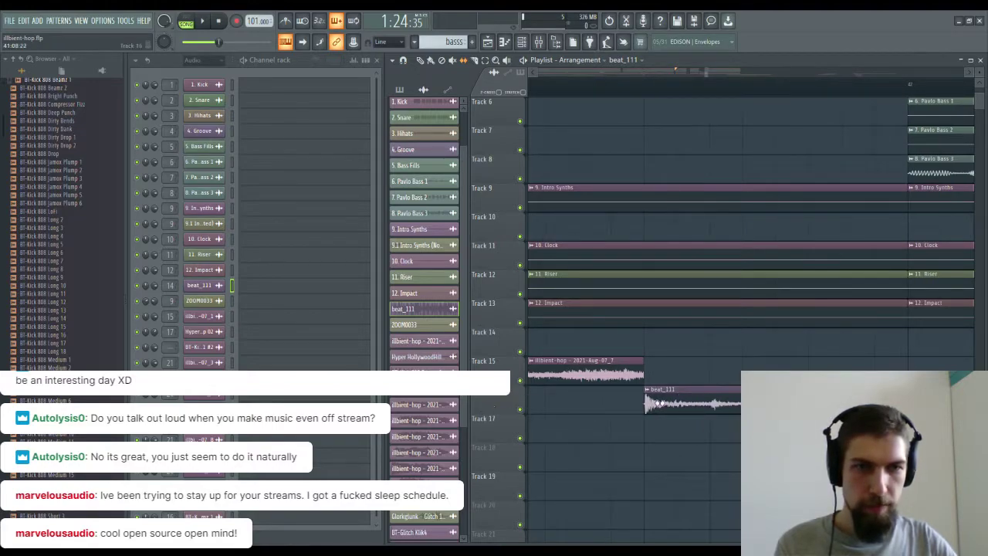
# Play the section through to bar 42 to hear the shifted beat_111 snippet in context, and stop.
pyautogui.press('space')
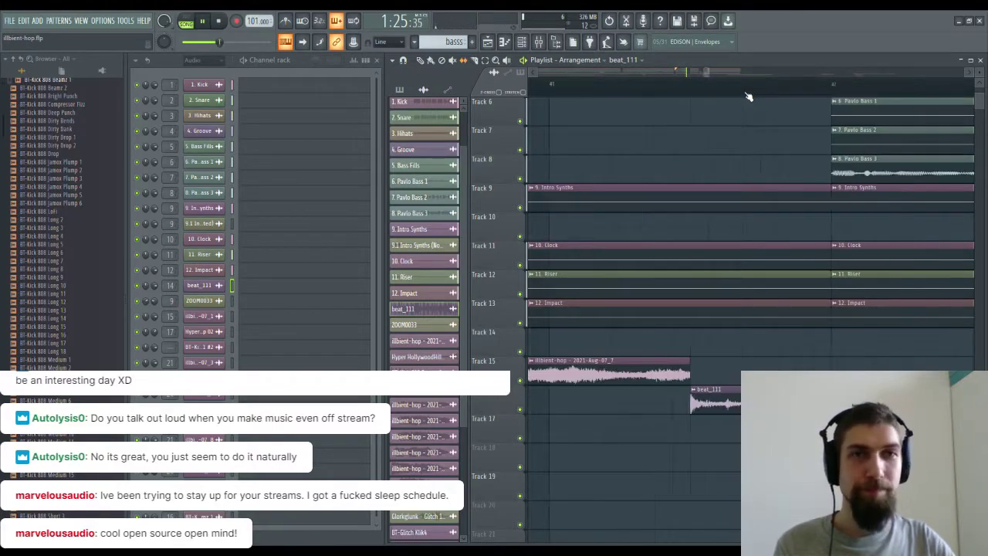
pyautogui.scroll(-4, 748, 97)
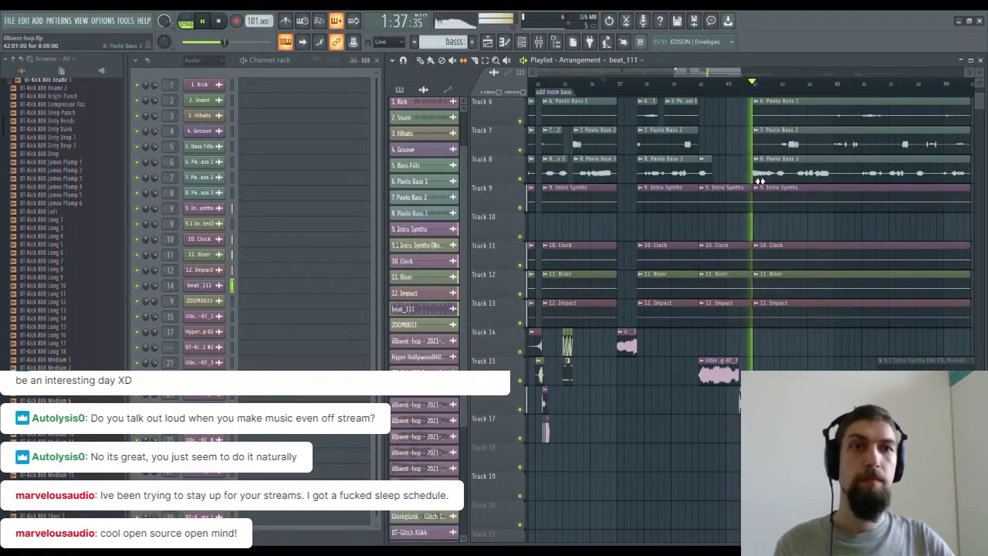
pyautogui.press('space')
# Slip the audio inside the half-bar beat_111 clip before bar 42 so it starts on a hit, auditioning each shift.
pyautogui.scroll(5, 766, 92)
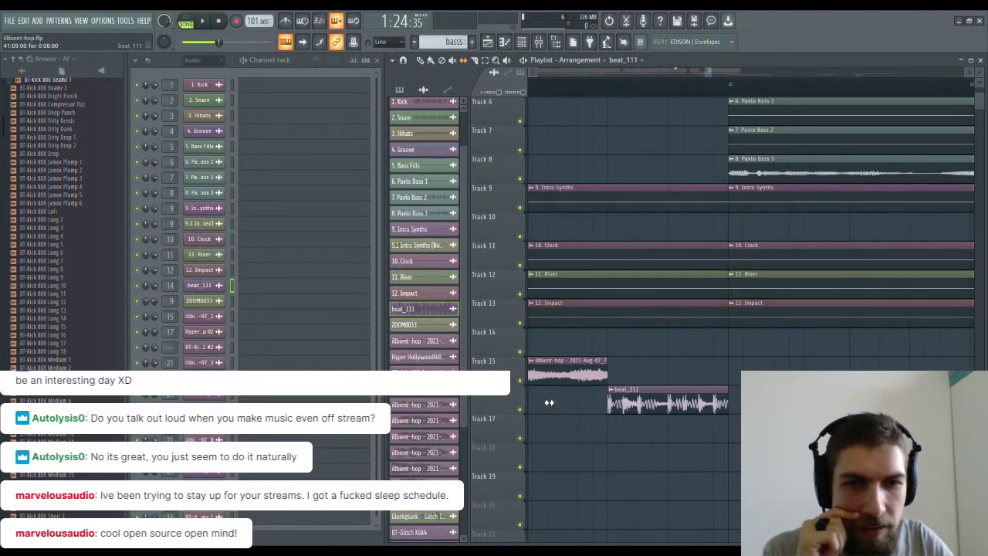
pyautogui.press('space')
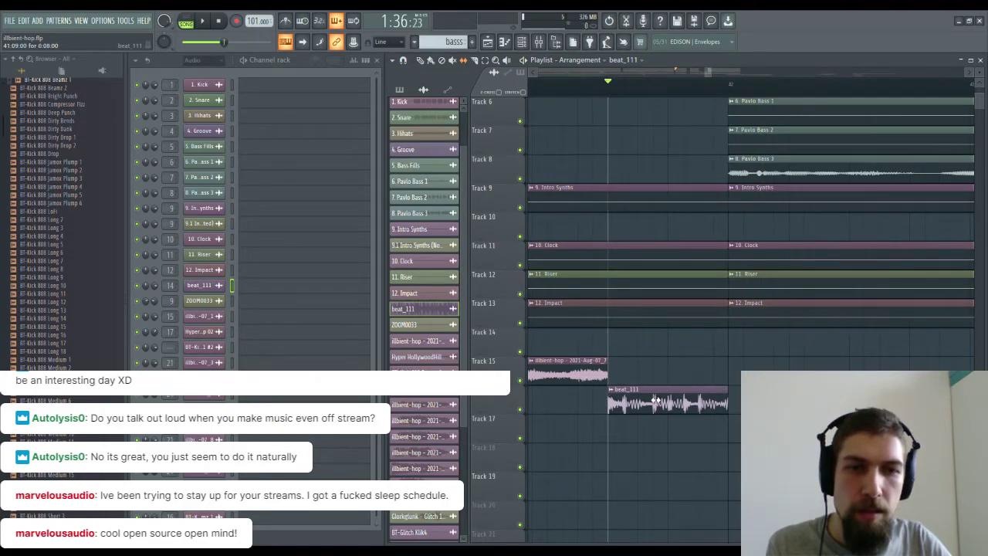
pyautogui.press('space')
pyautogui.moveTo(653, 406); pyautogui.dragTo(632, 406)
pyautogui.press('space')
pyautogui.press('space')
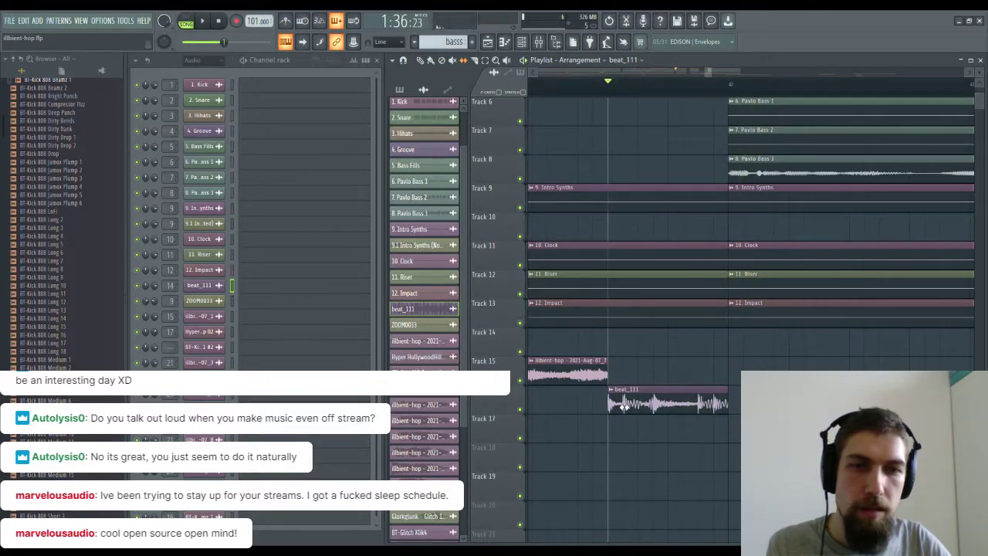
pyautogui.press('space')
pyautogui.press('space')
pyautogui.moveTo(616, 410); pyautogui.dragTo(627, 406)
pyautogui.press('space')
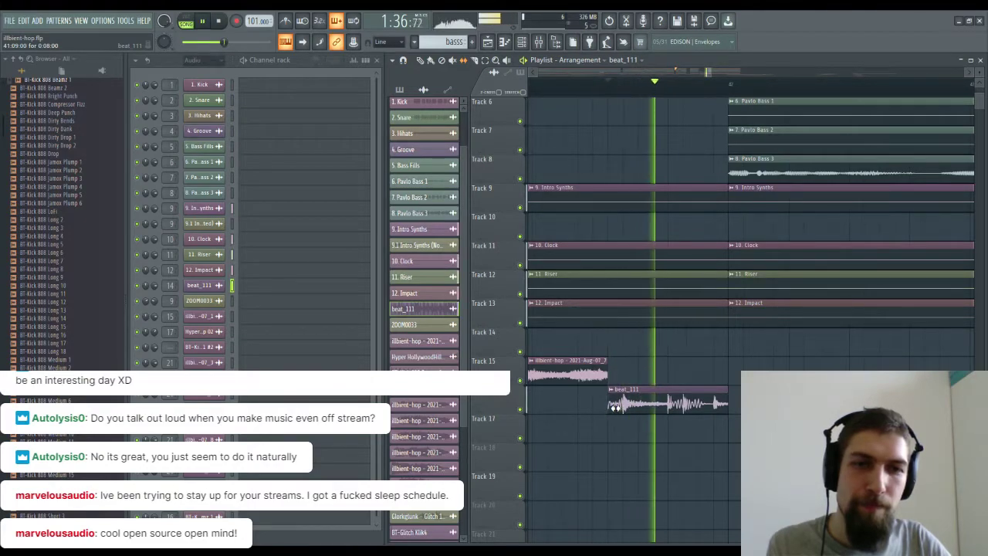
pyautogui.press('space')
pyautogui.moveTo(631, 409); pyautogui.dragTo(622, 410)
pyautogui.press('space')
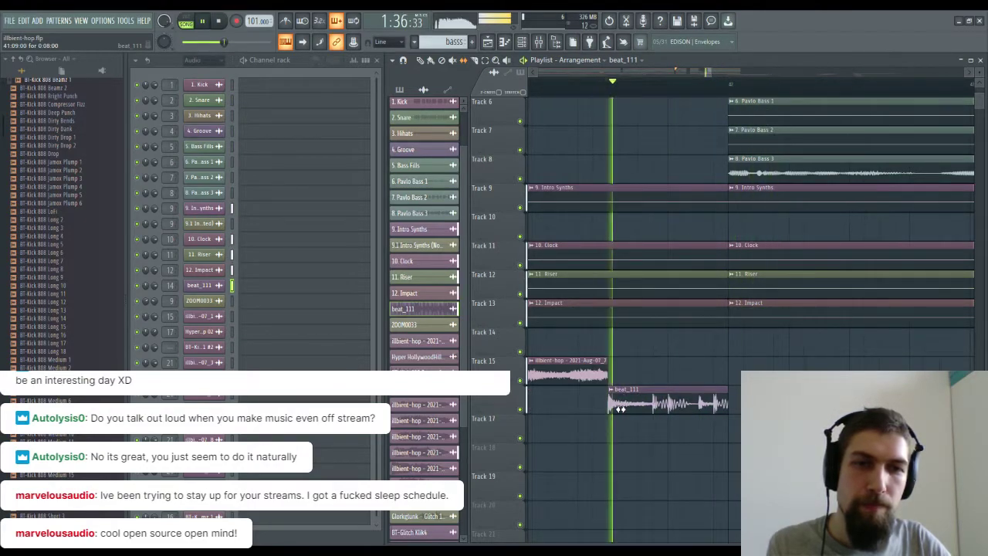
pyautogui.press('space')
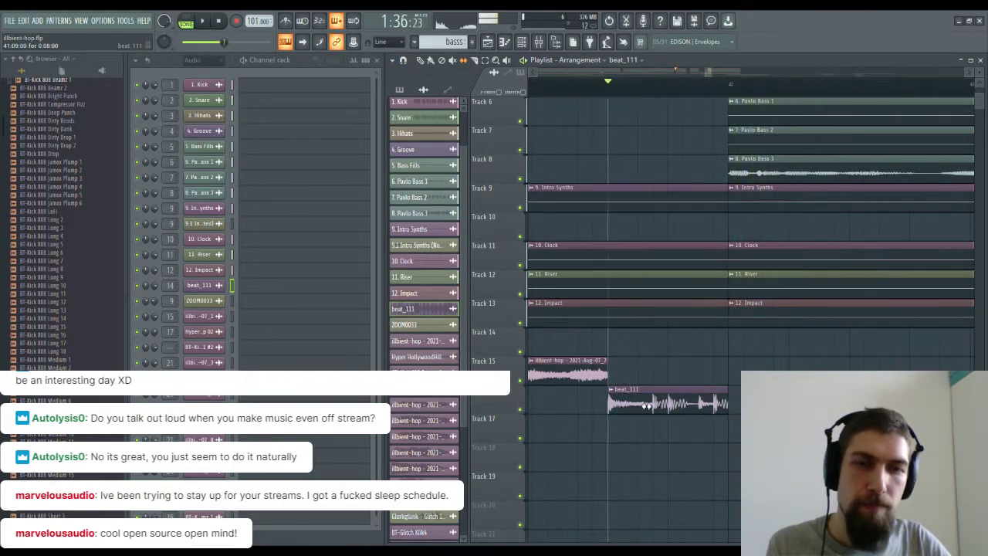
# Start playback from about bar 36 to hear the whole break with the adjusted beat_111 snippet.
pyautogui.scroll(-5, 744, 88)
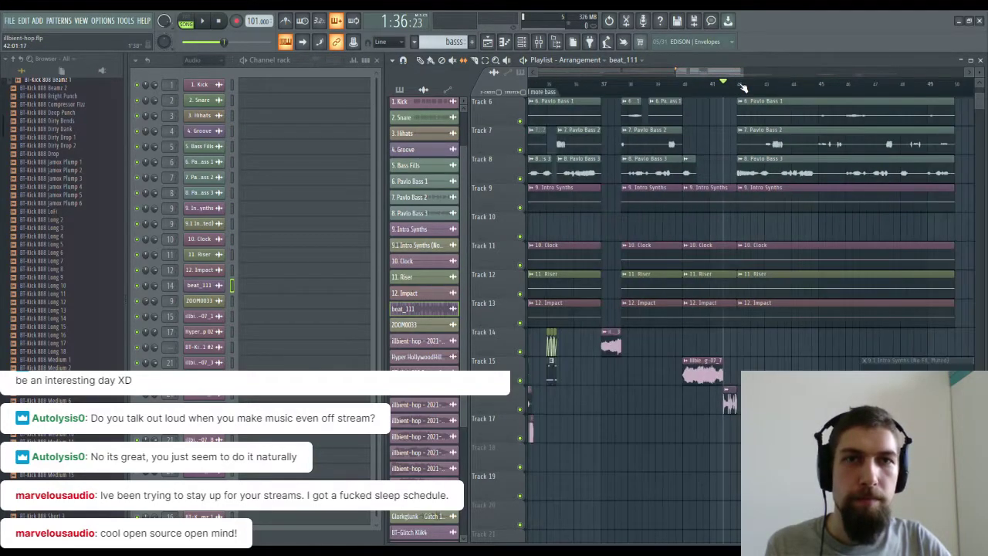
pyautogui.click(576, 86)
pyautogui.press('space')
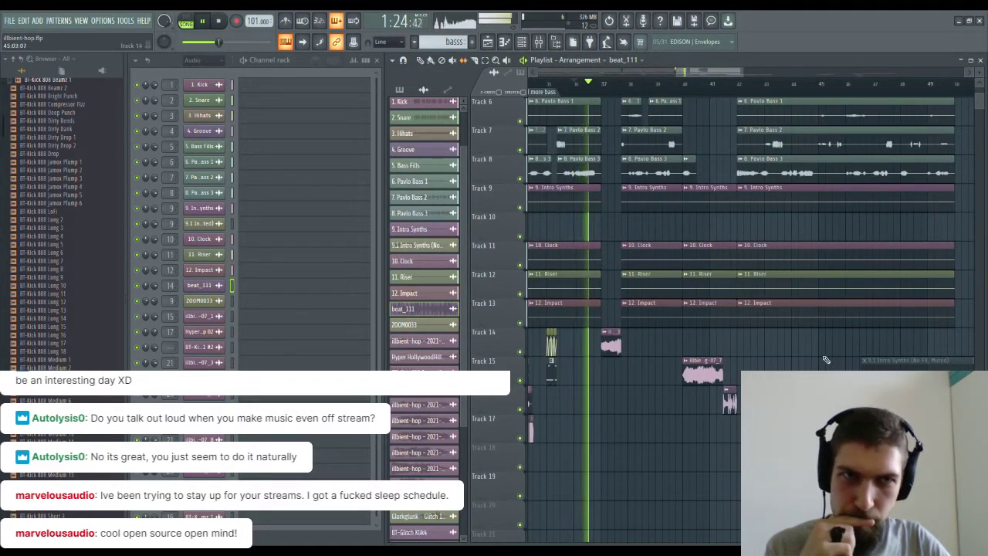
pyautogui.scroll(1, 785, 285)
pyautogui.scroll(4, 786, 285)
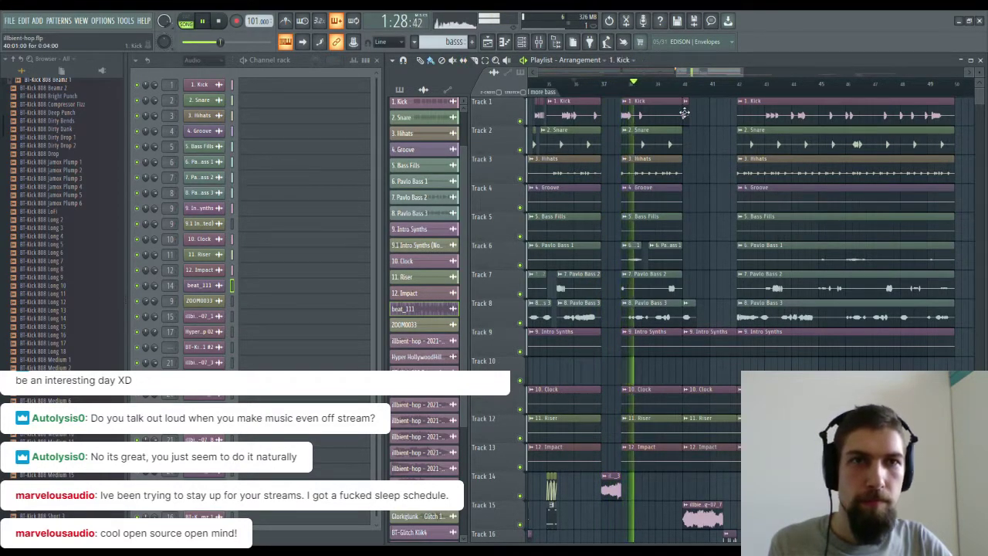
# Trim the start of the Kick clip after bar 42, place the one-beat Kick slice from bar 40 at bar 42, and stop playback.
pyautogui.click(746, 100)
pyautogui.scroll(4, 746, 97)
pyautogui.moveTo(715, 117); pyautogui.dragTo(754, 125)
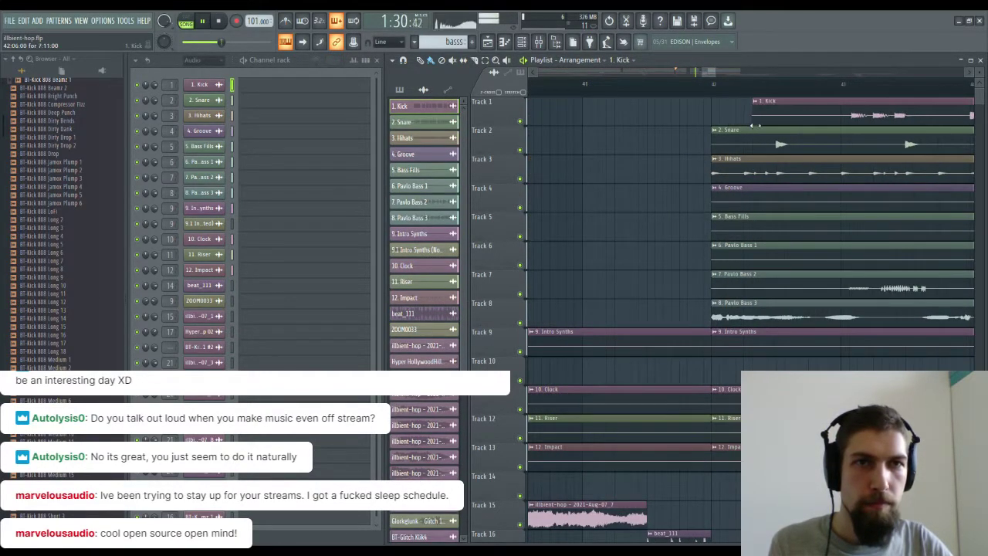
pyautogui.moveTo(640, 139); pyautogui.dragTo(770, 129)
pyautogui.click(830, 118)
pyautogui.moveTo(844, 115); pyautogui.dragTo(860, 115)
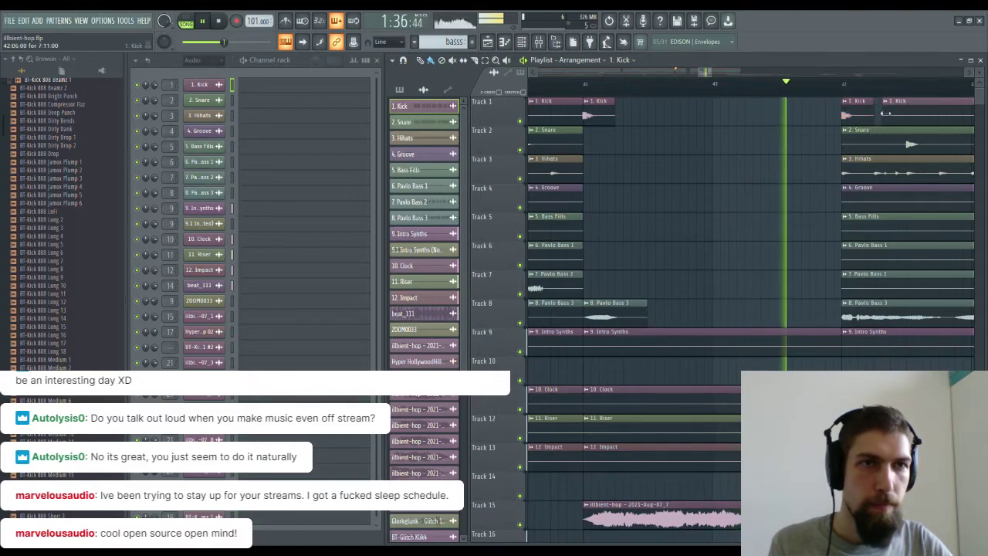
pyautogui.scroll(-3, 885, 95)
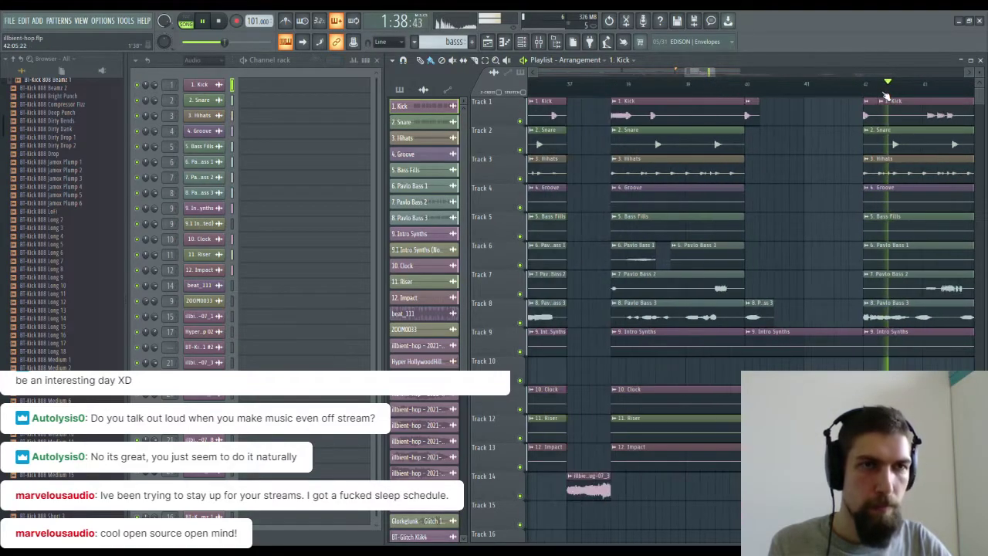
pyautogui.press('space')
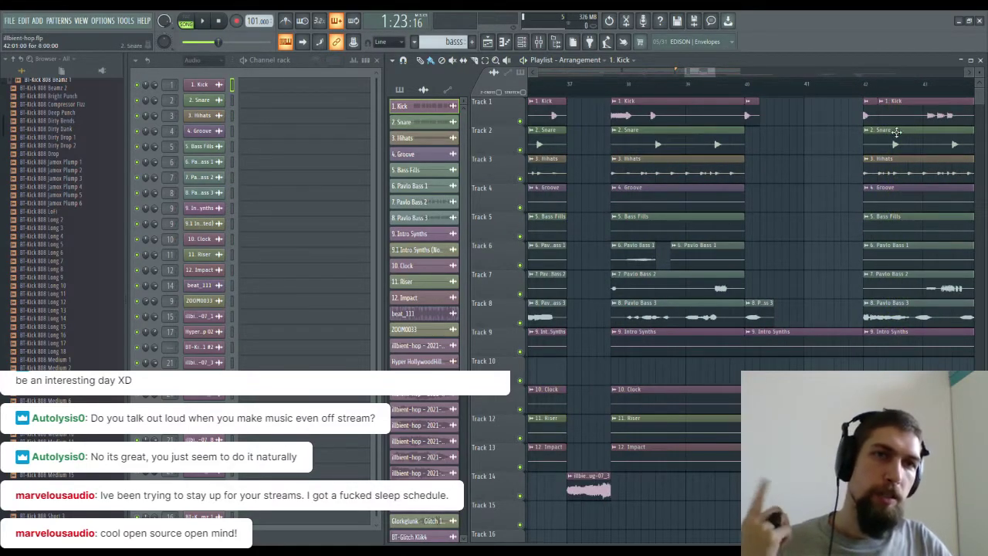
# Find the 909 Crash sample in the Packs drum cymbals folder and add it to the playlist around bar 42.
pyautogui.scroll(-5, 889, 112)
pyautogui.scroll(5, 889, 111)
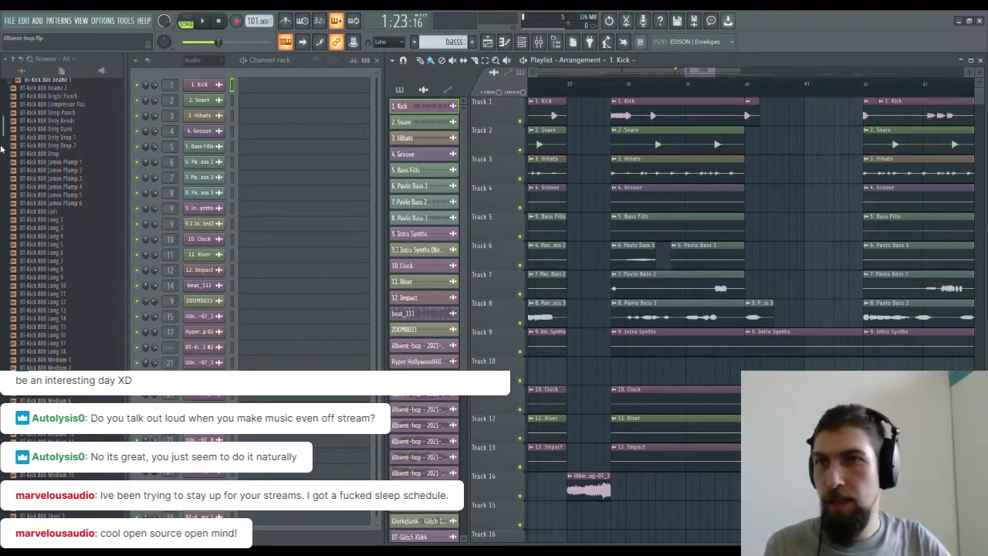
pyautogui.click(13, 59)
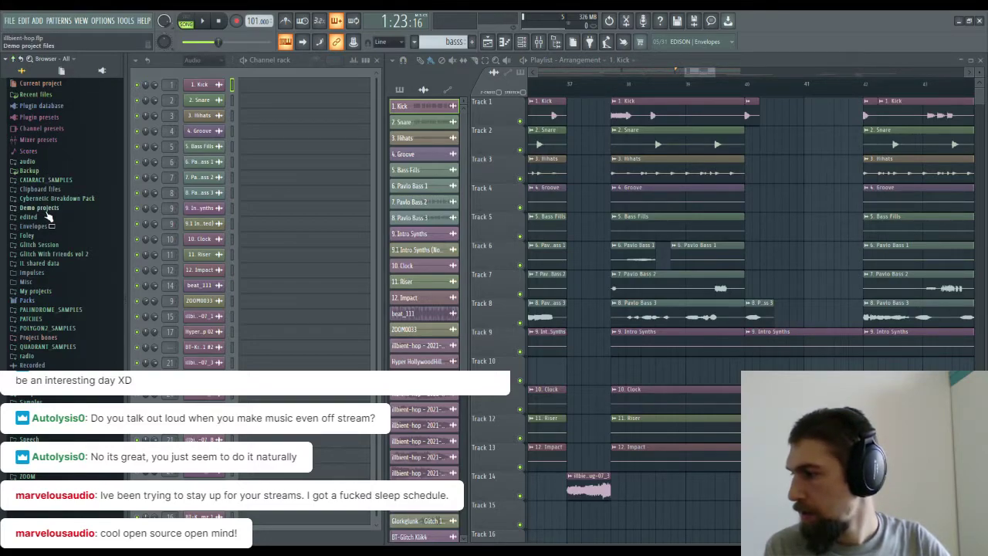
pyautogui.click(34, 301)
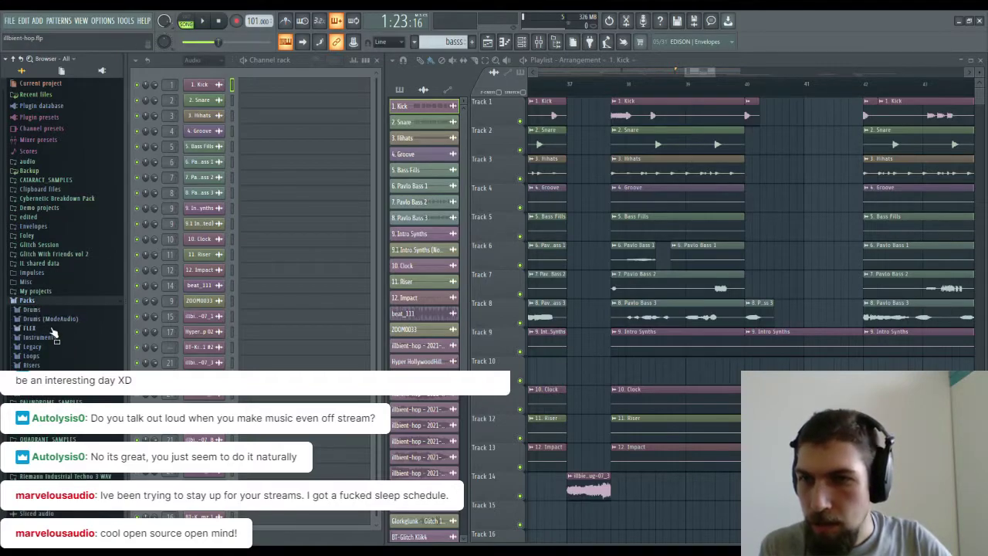
pyautogui.click(32, 309)
pyautogui.click(37, 318)
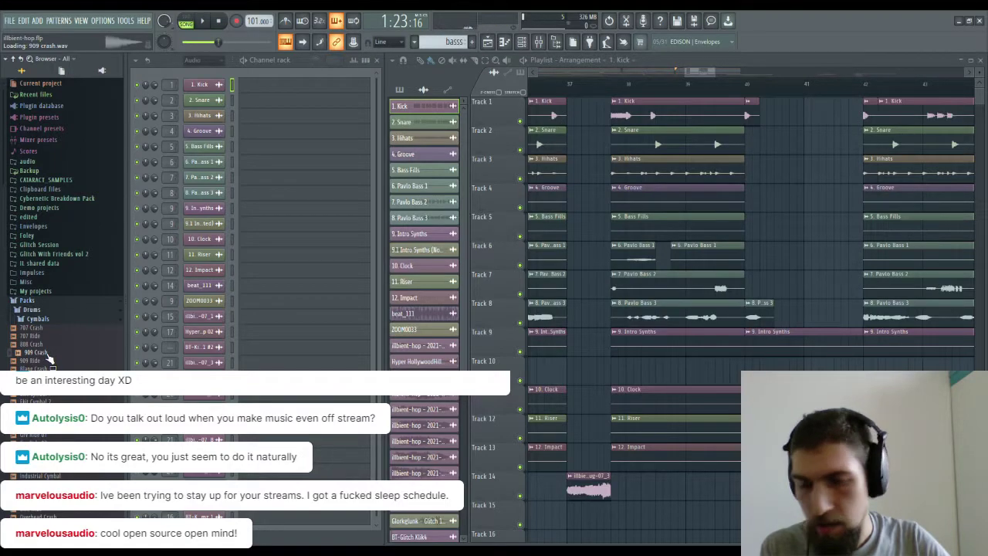
pyautogui.moveTo(36, 351); pyautogui.dragTo(818, 417)
# Route the 909 Crash channel to mixer track 22, lower its channel volume slightly, and close its settings.
pyautogui.doubleClick(782, 415)
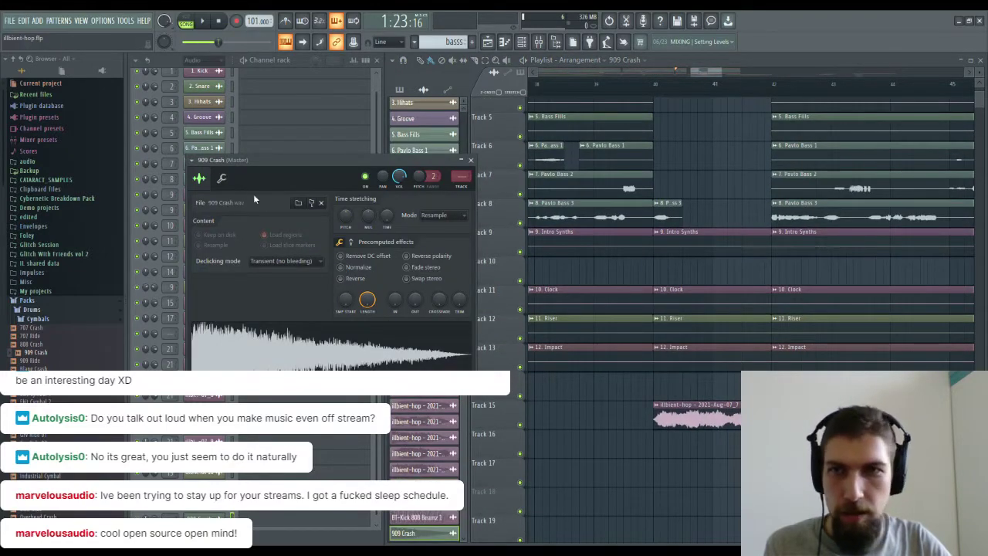
pyautogui.click(322, 201)
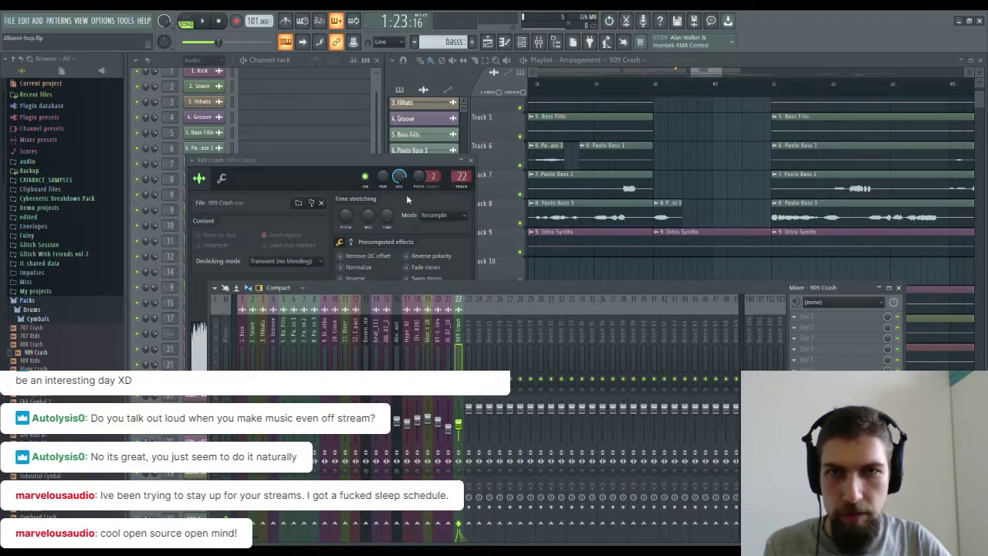
pyautogui.moveTo(398, 177); pyautogui.dragTo(399, 180)
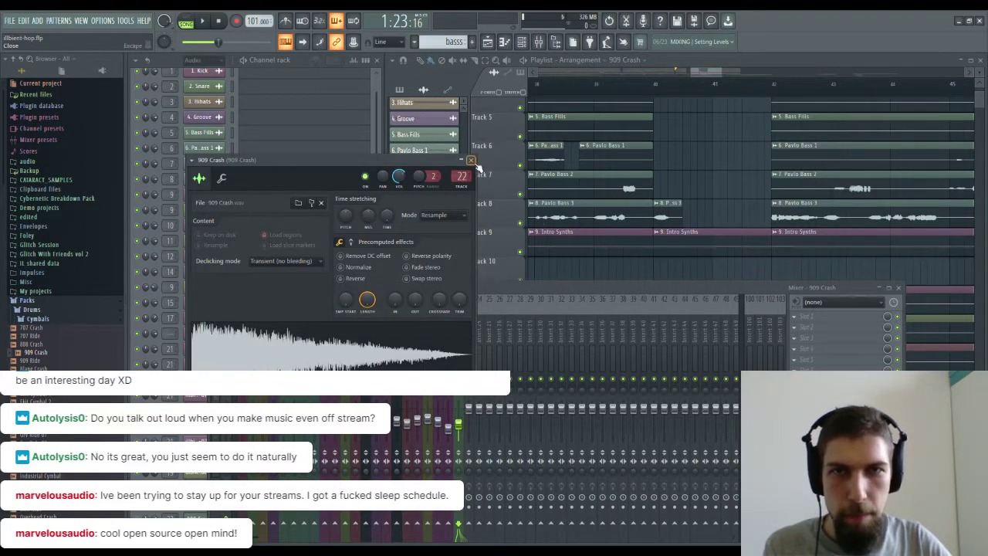
pyautogui.click(471, 161)
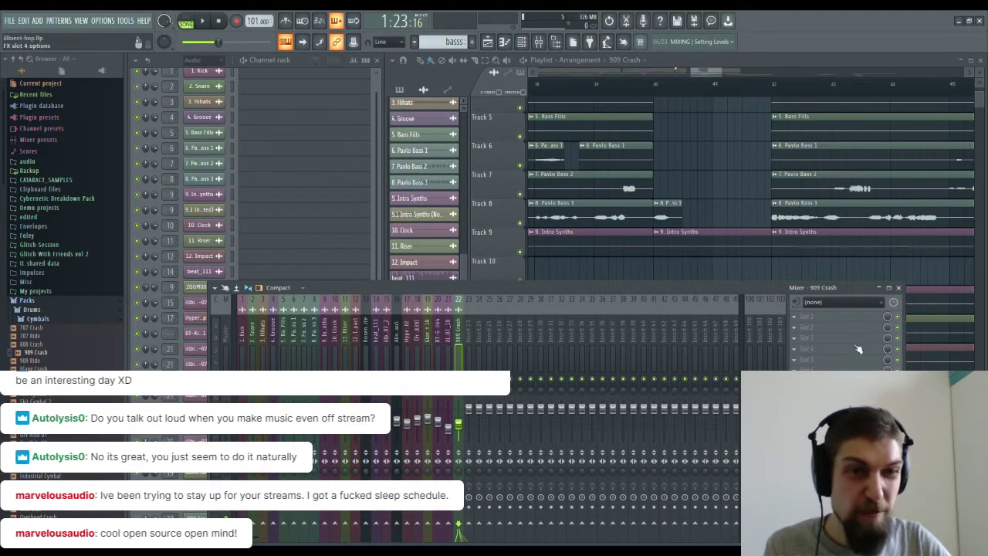
# Close the mixer, play from about bar 36 to hear the 909 Crash at bar 42, check its channel settings, and stop playback.
pyautogui.click(898, 288)
pyautogui.scroll(-5, 598, 87)
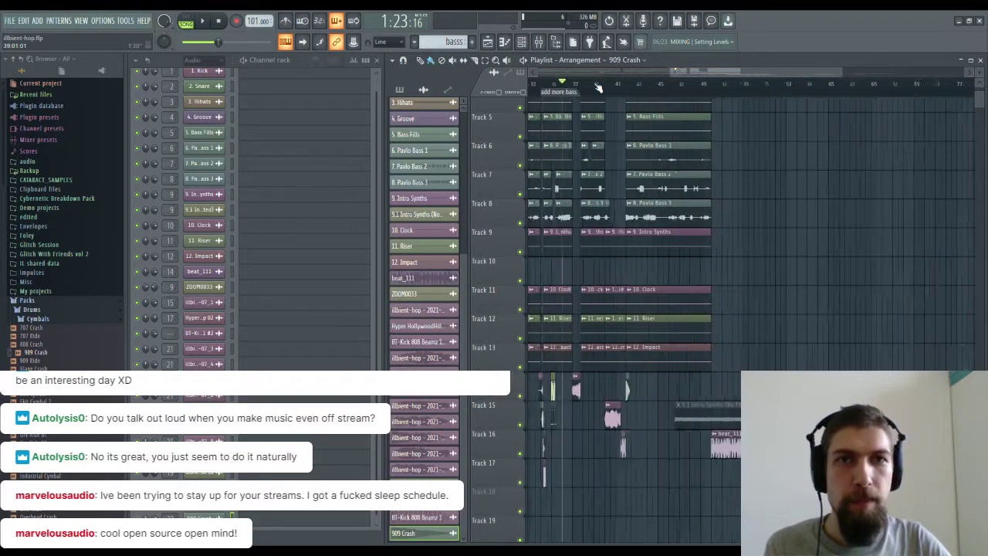
pyautogui.press('space')
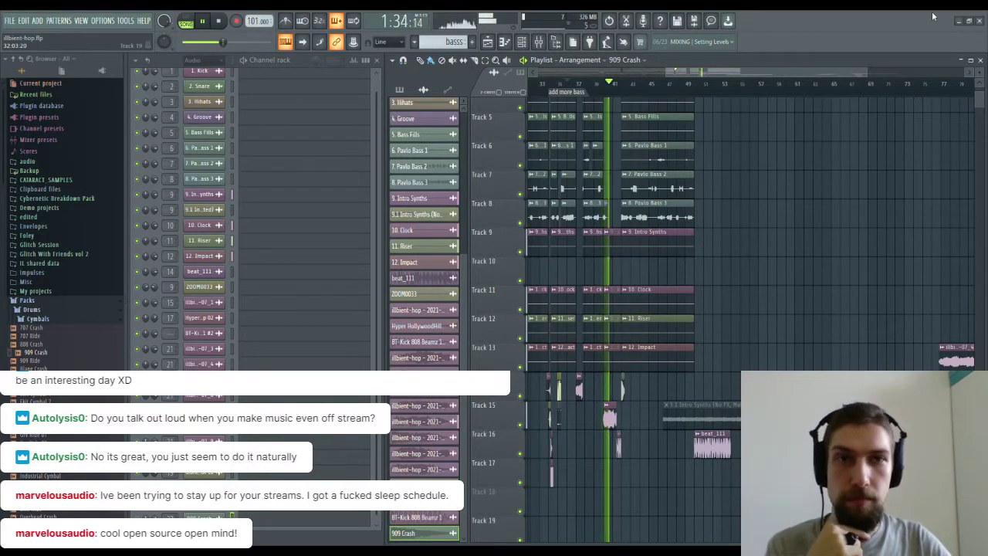
pyautogui.scroll(3, 694, 91)
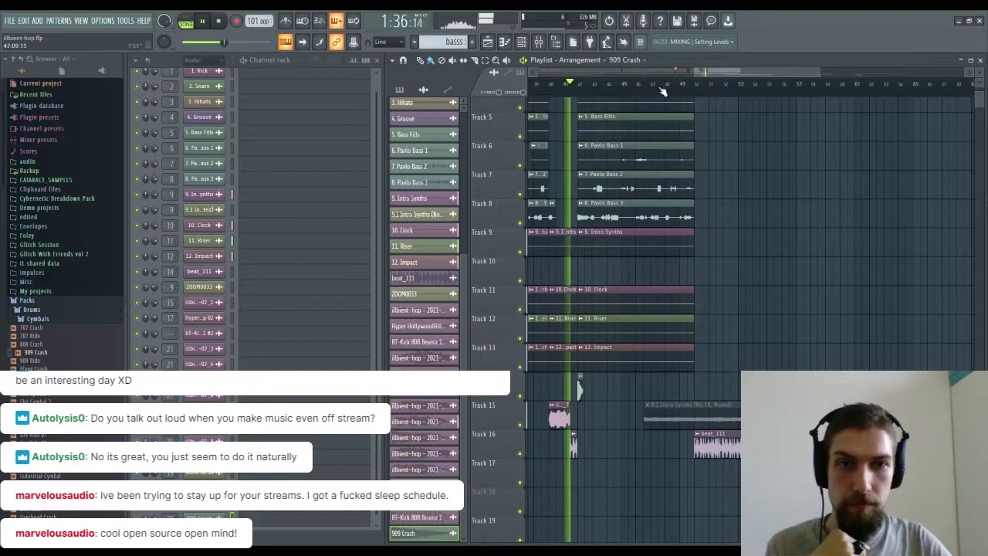
pyautogui.moveTo(604, 408); pyautogui.dragTo(642, 416)
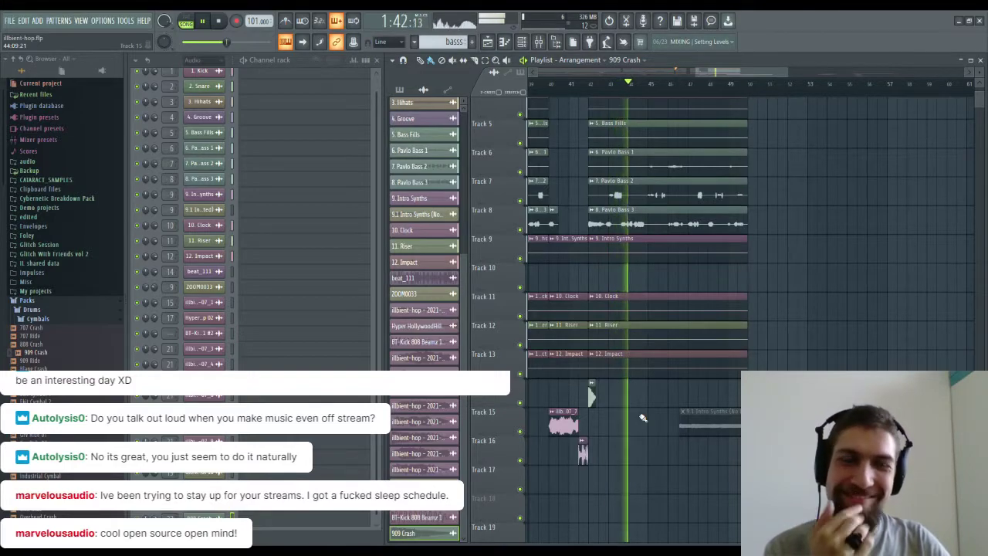
pyautogui.doubleClick(590, 398)
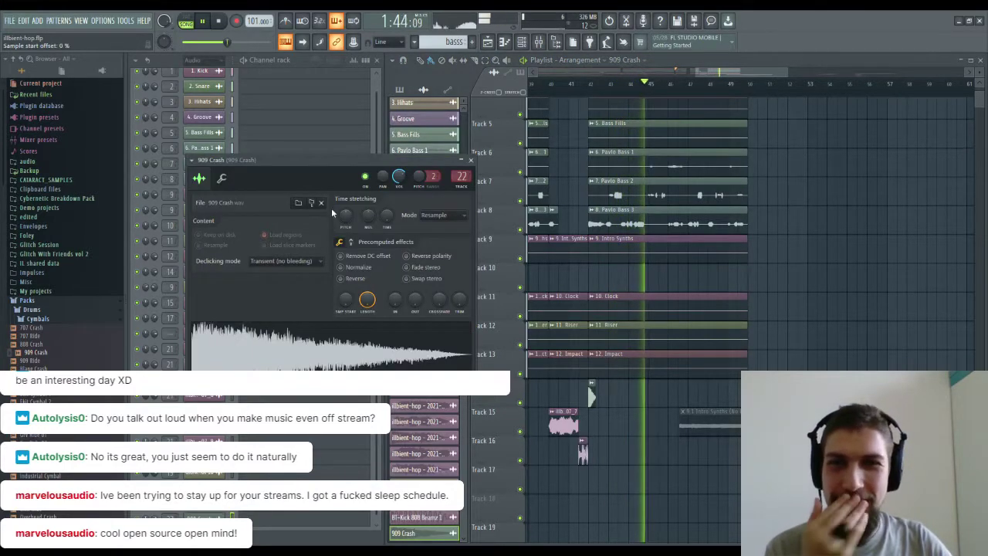
pyautogui.click(471, 160)
pyautogui.click(221, 21)
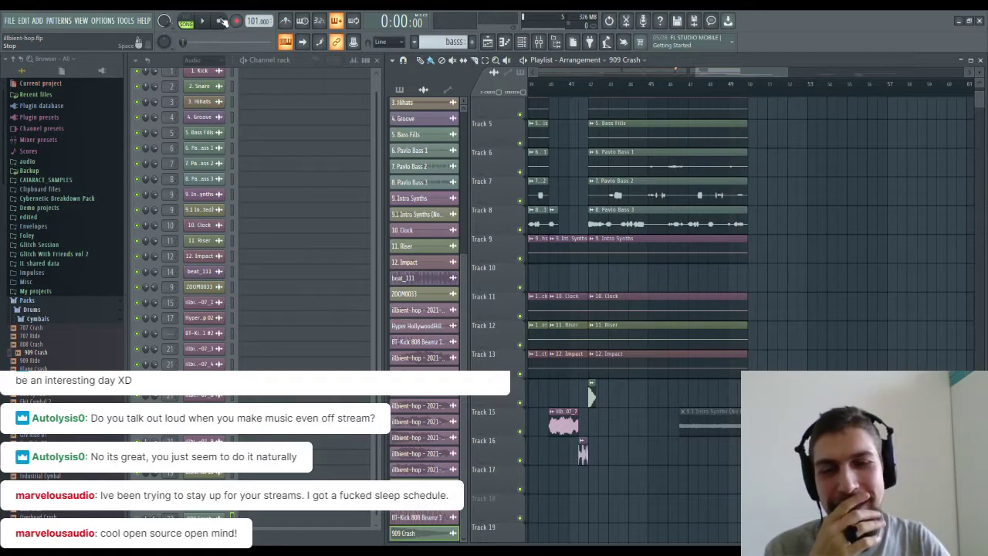
# Preview other samples in the Packs drum cymbals folder and replace the 909 Crash at bar 42 with Importer Ride.
pyautogui.moveTo(680, 280); pyautogui.dragTo(884, 375)
pyautogui.moveTo(770, 234)
pyautogui.mouseDown()
pyautogui.moveTo(838, 306)
pyautogui.moveTo(906, 351)
pyautogui.mouseUp()
pyautogui.moveTo(711, 361); pyautogui.dragTo(744, 234)
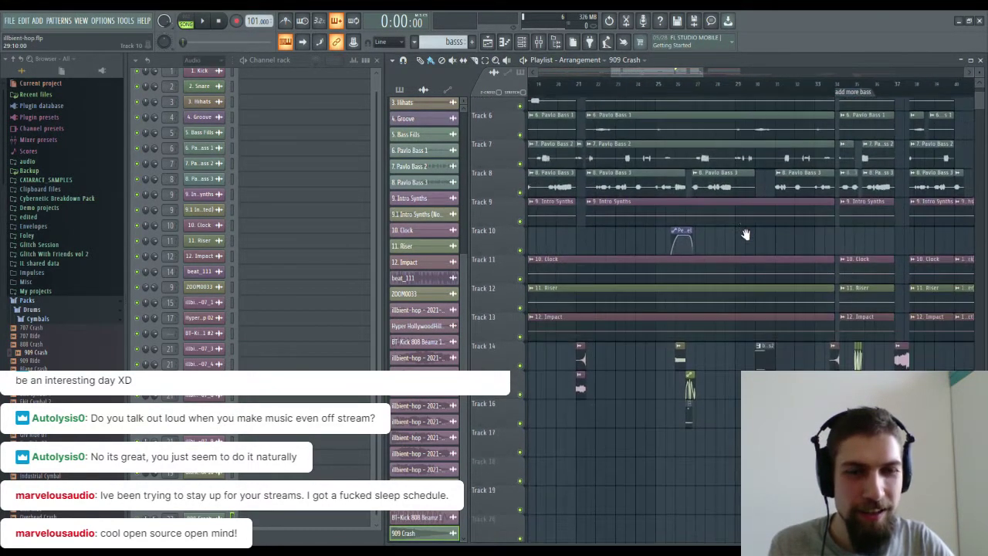
pyautogui.moveTo(713, 223); pyautogui.dragTo(494, 202)
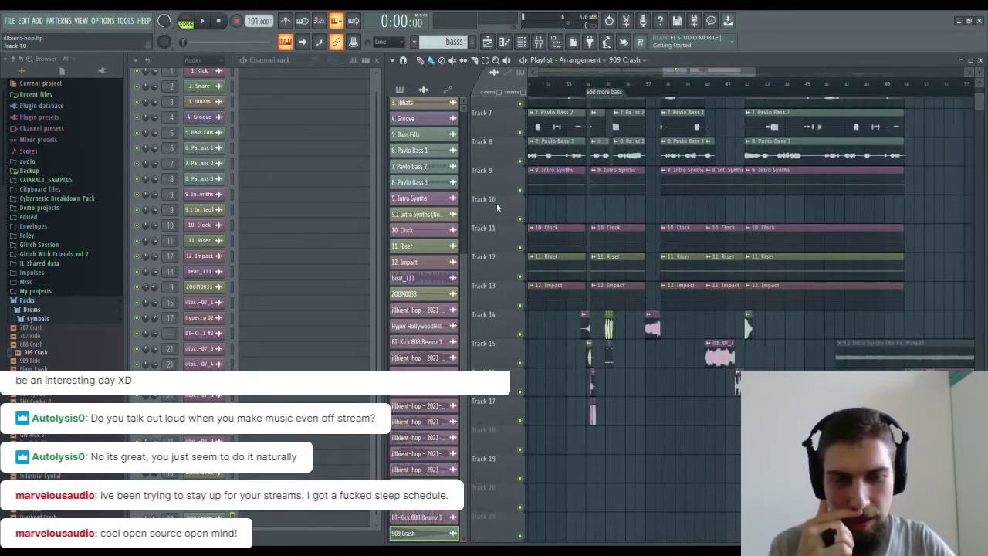
pyautogui.scroll(-5, 100, 321)
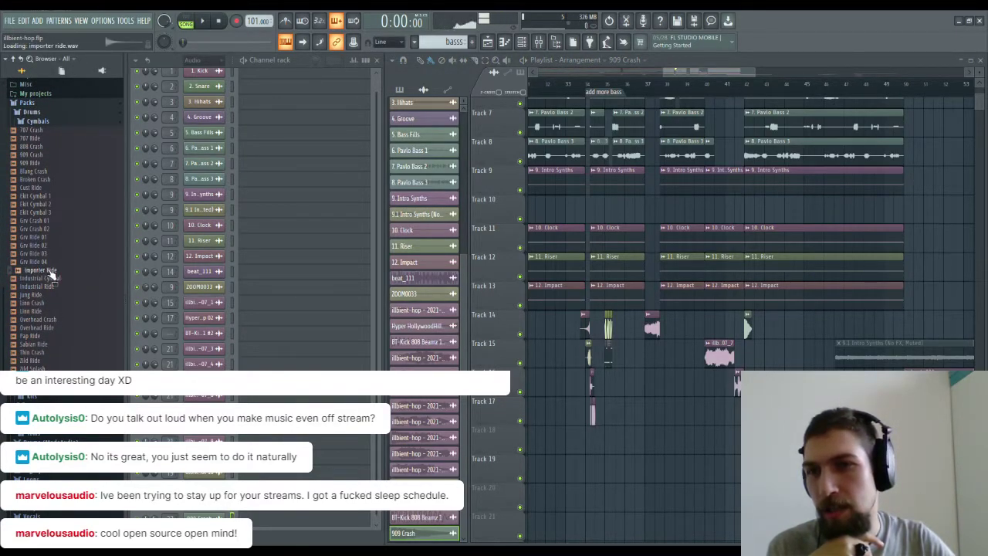
pyautogui.moveTo(742, 333); pyautogui.dragTo(743, 334)
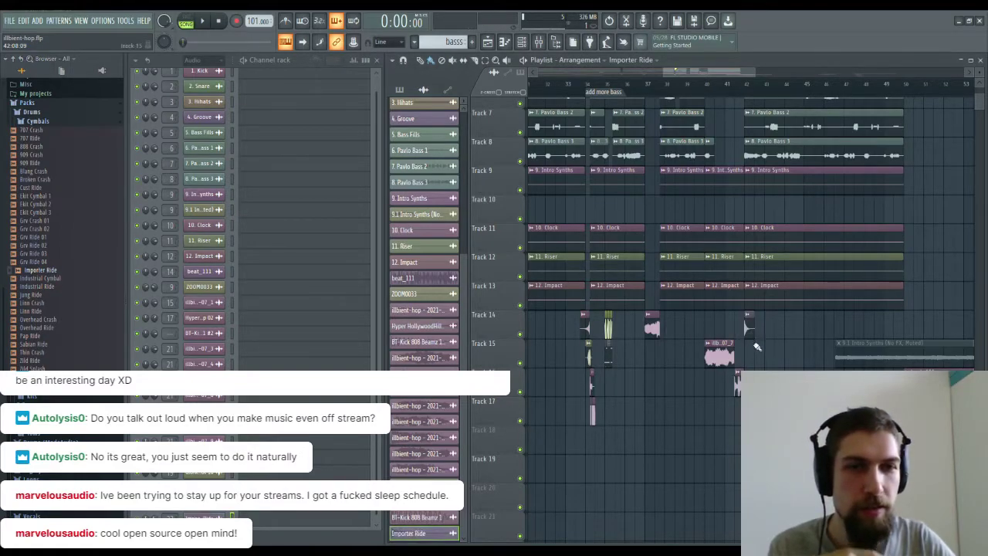
# Shift the Importer Ride's time-stretching pitch, with the stretch mode set to Auto, and close its channel settings.
pyautogui.press('space')
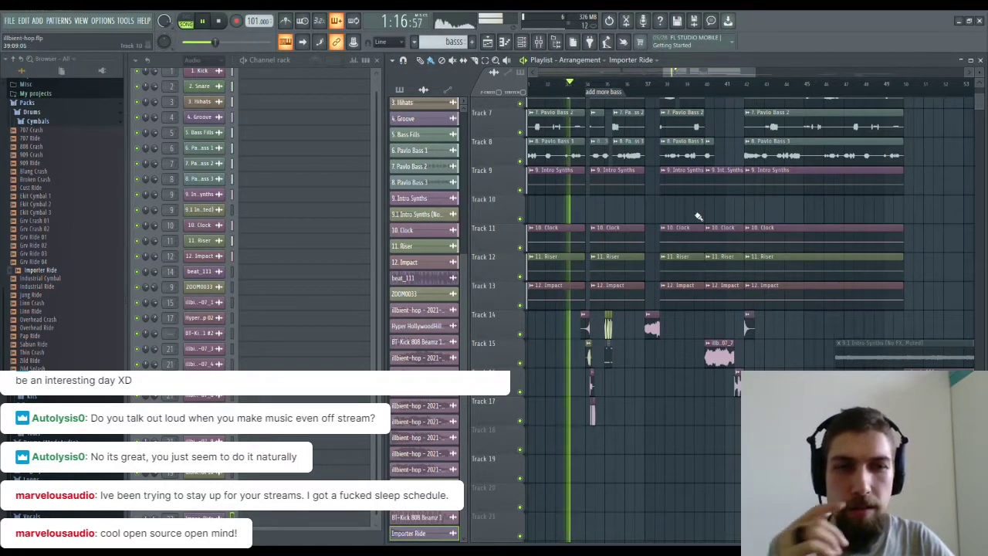
pyautogui.doubleClick(750, 325)
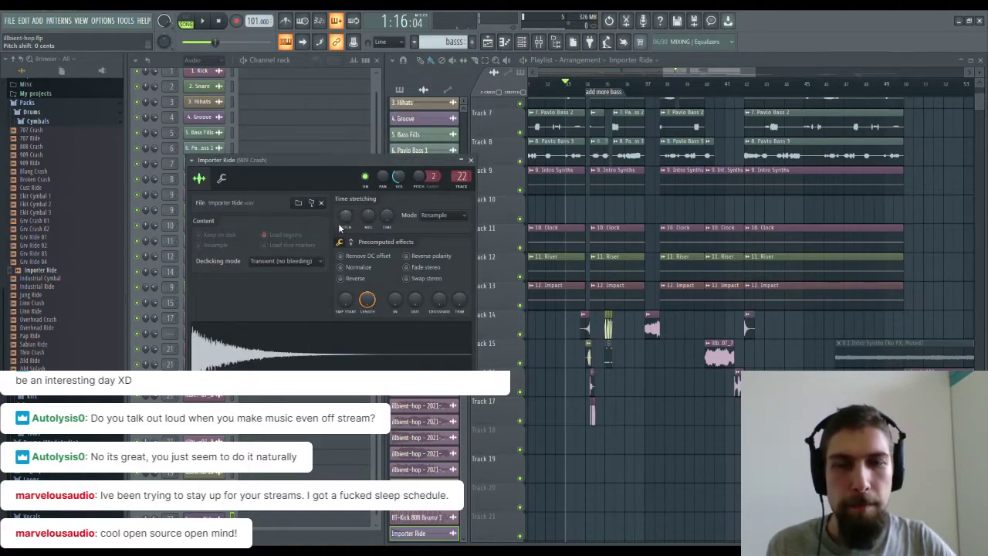
pyautogui.moveTo(339, 221); pyautogui.dragTo(339, 210)
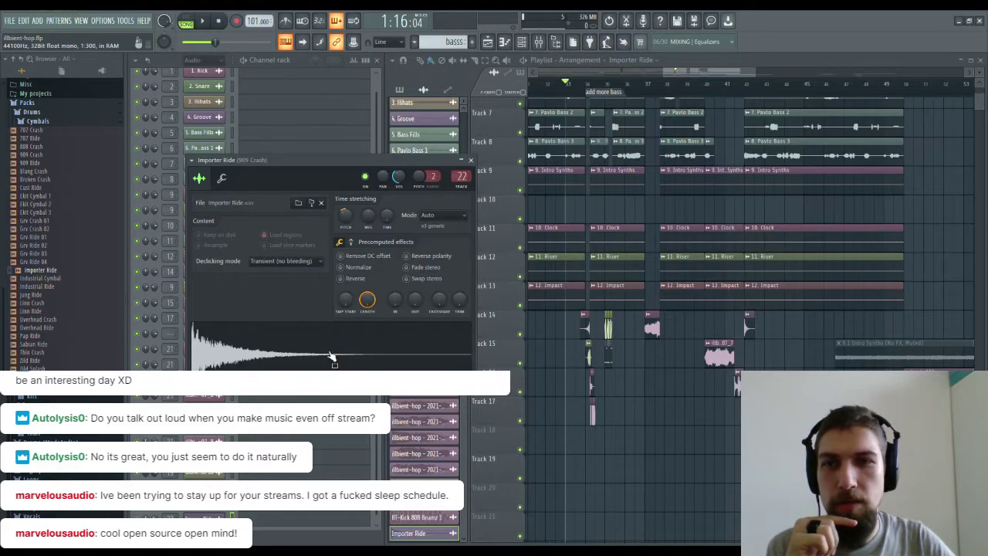
pyautogui.click(471, 161)
# Play from before bar 34 up to bar 42 to hear the break and ride, reviewing the Importer Ride channel settings.
pyautogui.press('space')
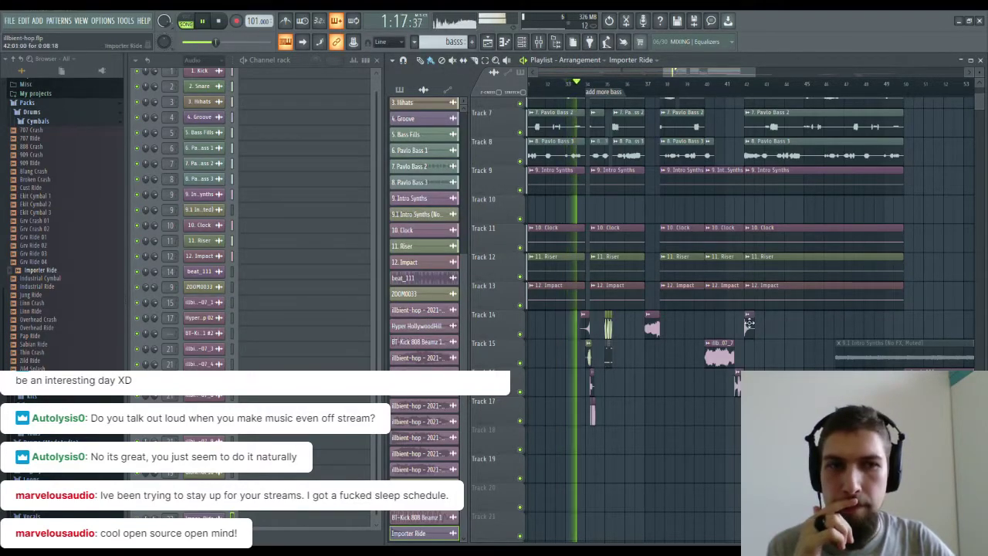
pyautogui.doubleClick(749, 322)
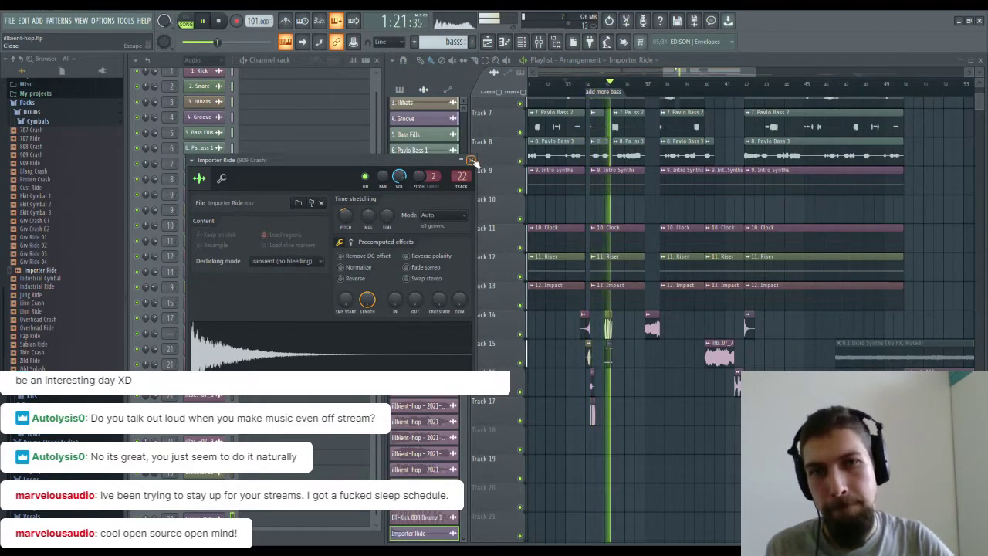
pyautogui.click(470, 160)
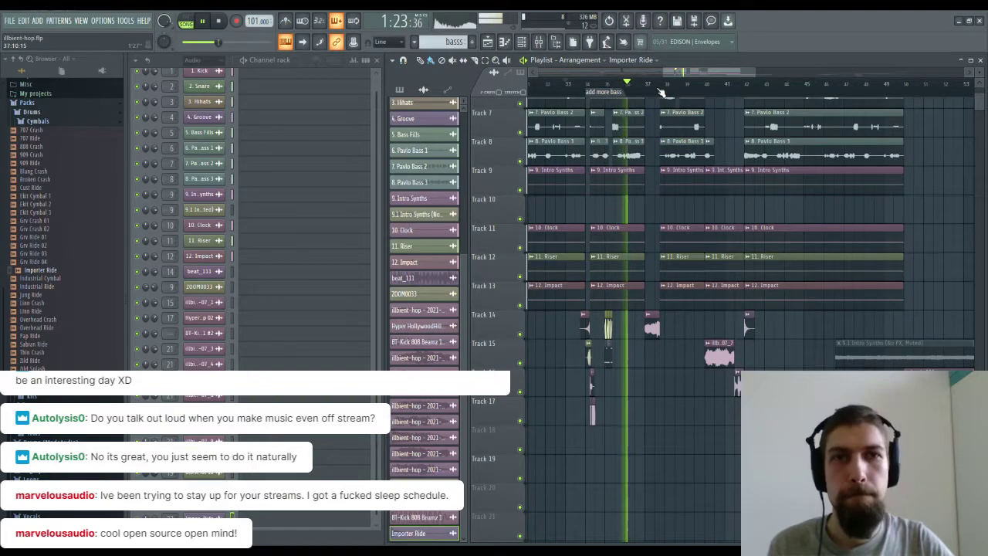
pyautogui.moveTo(736, 210); pyautogui.dragTo(692, 217)
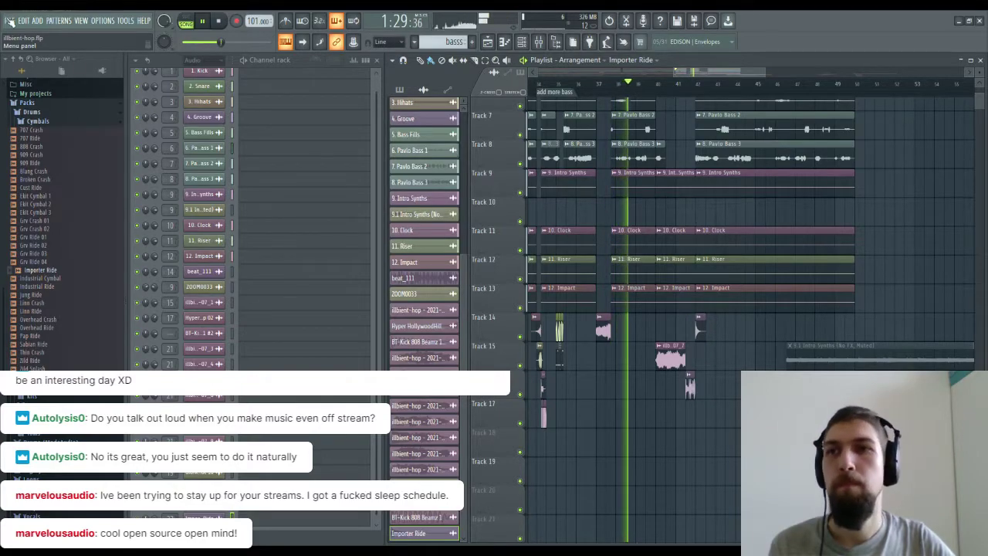
pyautogui.moveTo(703, 220); pyautogui.dragTo(639, 224)
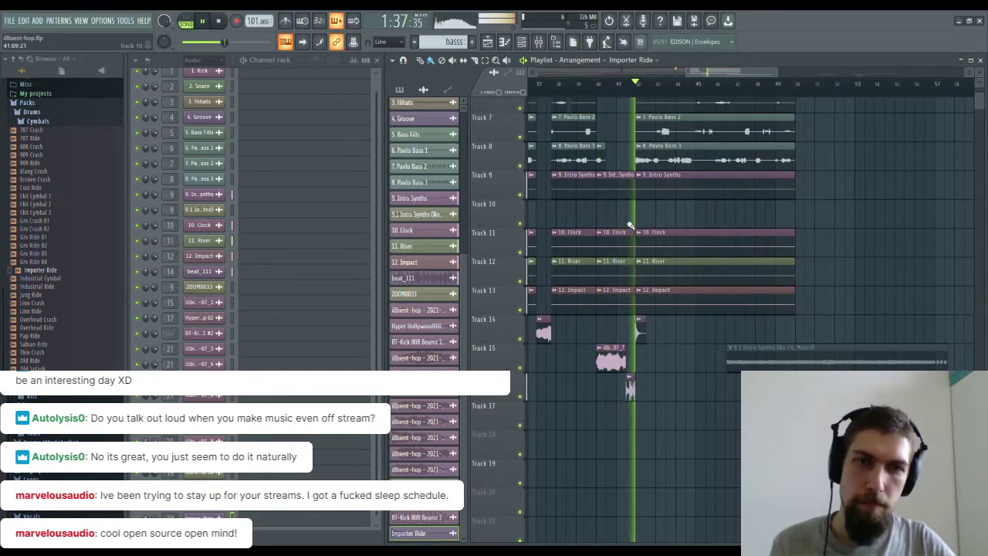
pyautogui.press('space')
# Switch the beat_111 snippet just before bar 42 to a different slice and trim its end to bar 42.
pyautogui.scroll(3, 631, 94)
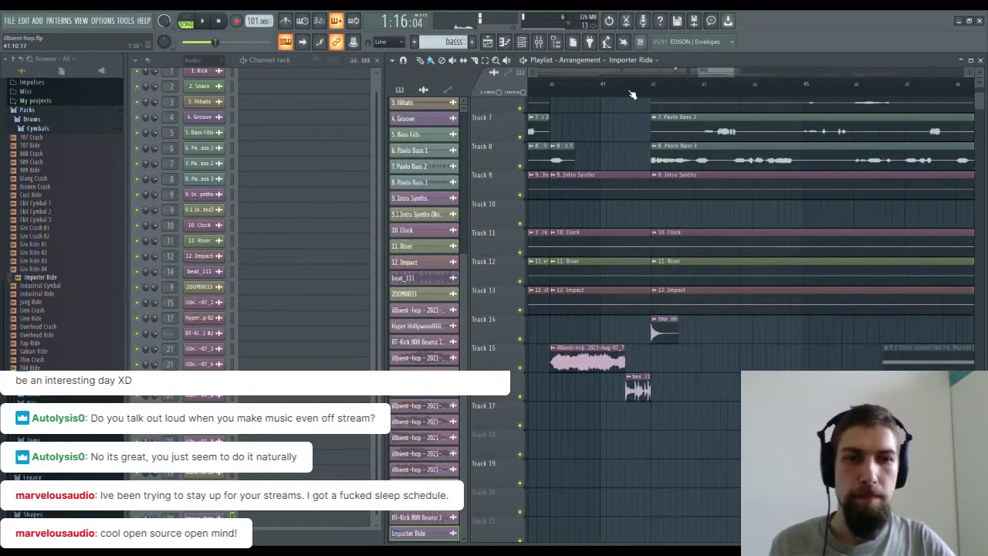
pyautogui.scroll(4, 629, 95)
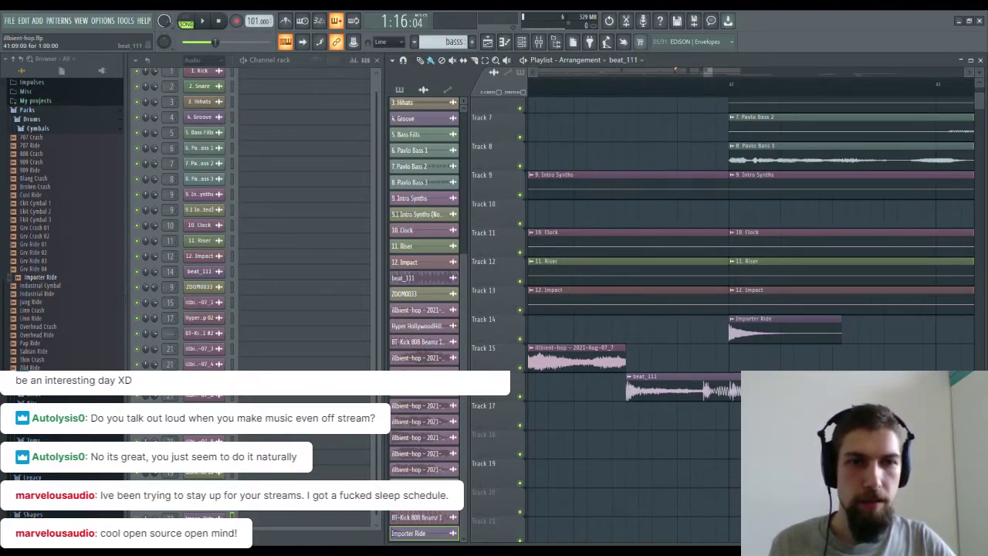
pyautogui.moveTo(734, 399); pyautogui.dragTo(727, 400)
# Play the section past bar 42 to hear the new beat_111 slice, look over the whole arrangement meanwhile, and stop playback.
pyautogui.press('space')
pyautogui.scroll(-5, 679, 93)
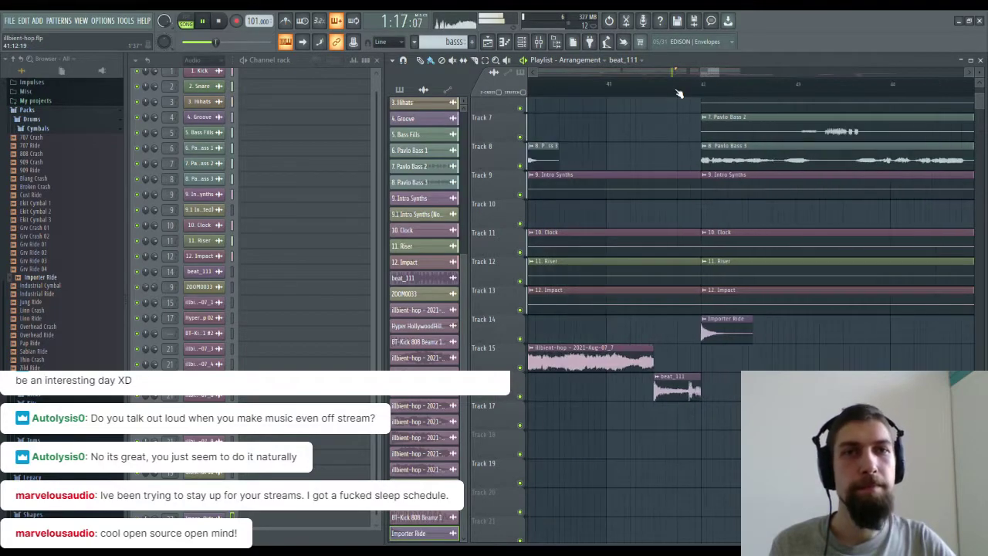
pyautogui.scroll(-3, 679, 93)
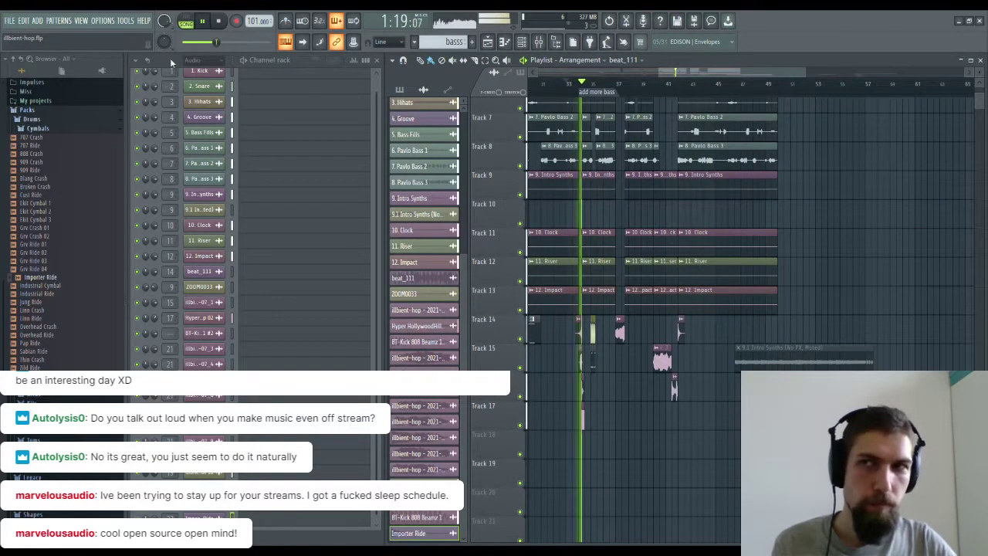
pyautogui.moveTo(857, 251); pyautogui.dragTo(434, 413)
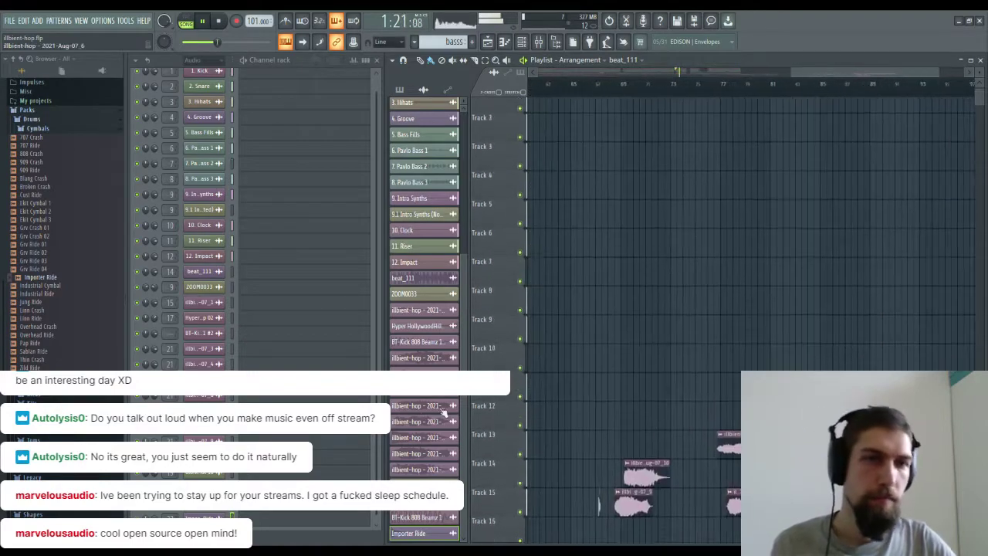
pyautogui.moveTo(803, 225); pyautogui.dragTo(967, 75)
pyautogui.moveTo(540, 493); pyautogui.dragTo(730, 349)
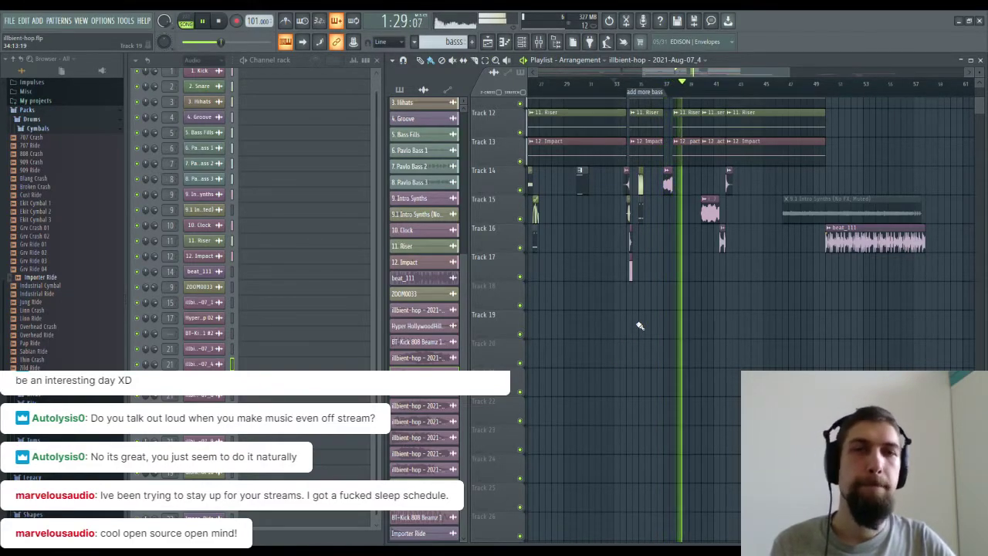
pyautogui.moveTo(672, 73); pyautogui.dragTo(450, 73)
pyautogui.scroll(5, 522, 297)
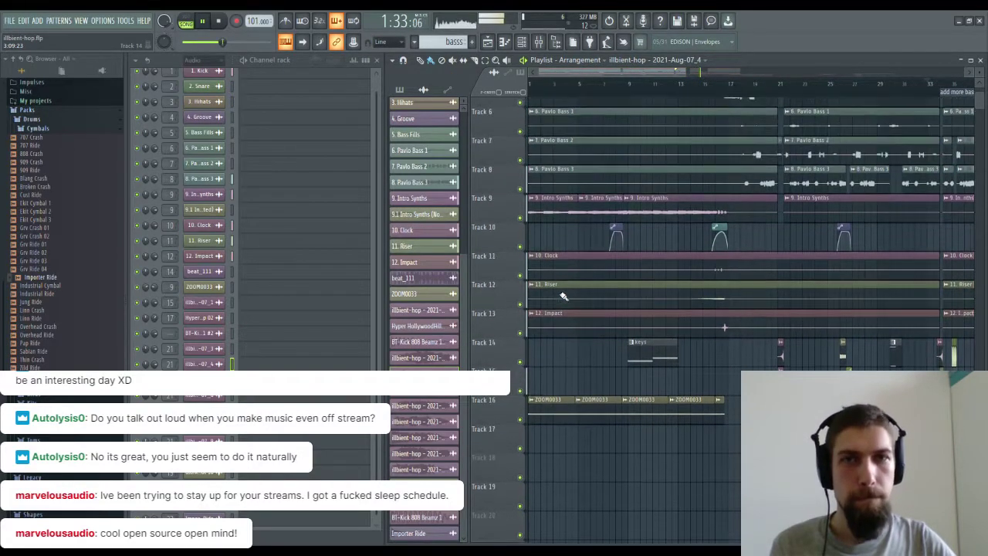
pyautogui.scroll(-3, 581, 98)
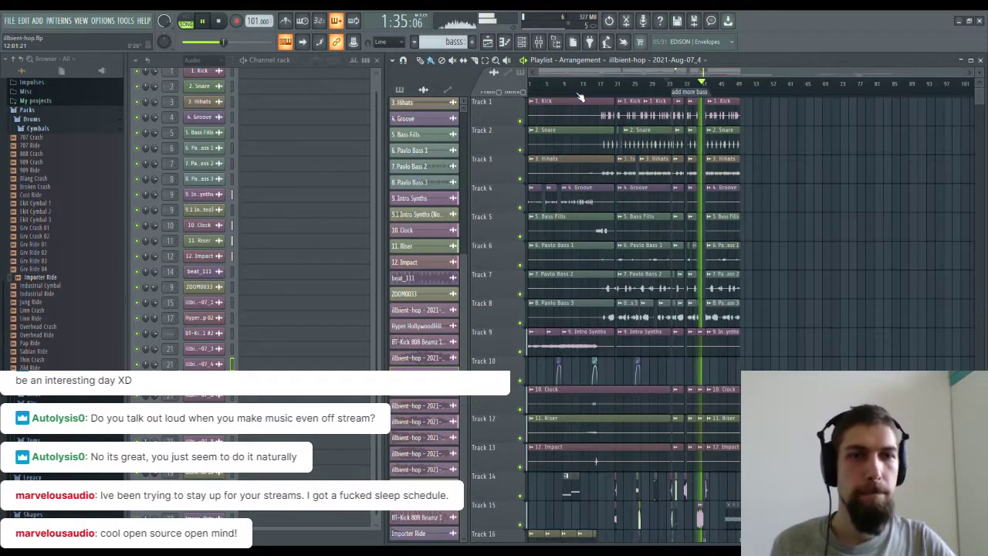
pyautogui.scroll(3, 704, 102)
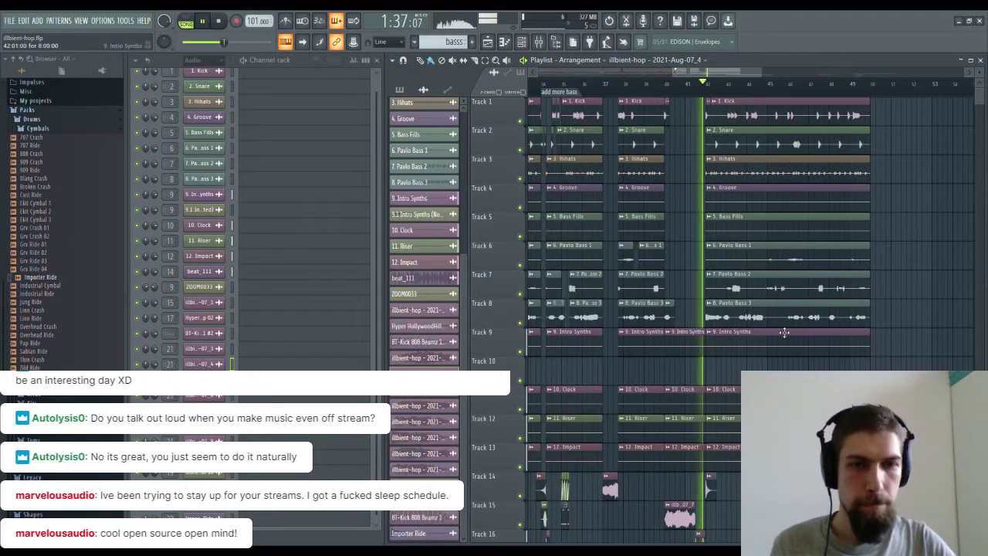
pyautogui.scroll(-2, 713, 418)
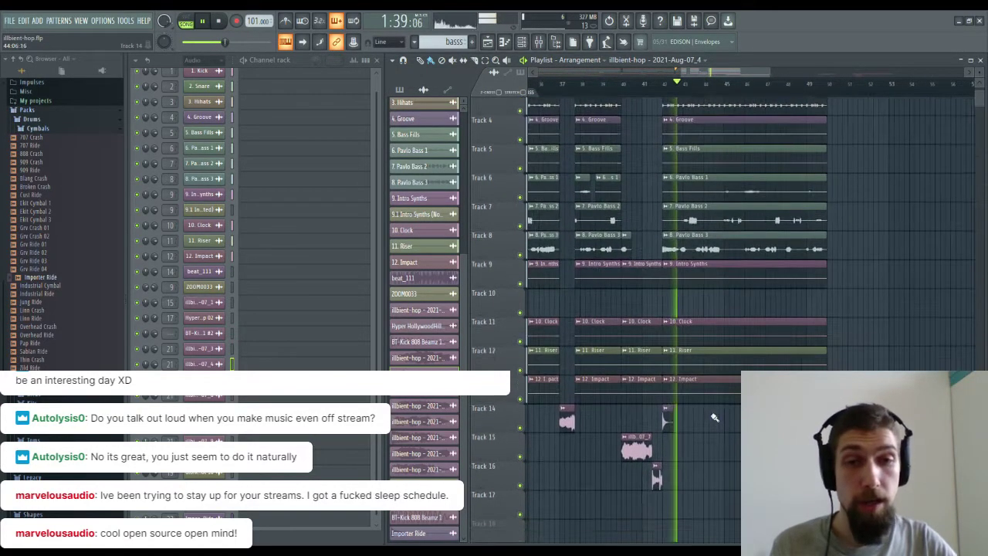
pyautogui.scroll(-3, 682, 397)
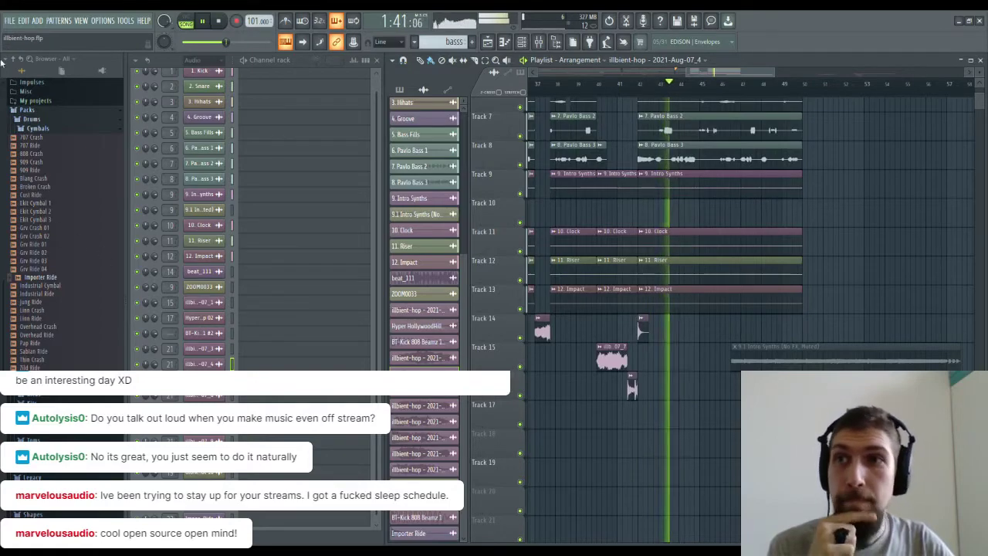
pyautogui.click(219, 22)
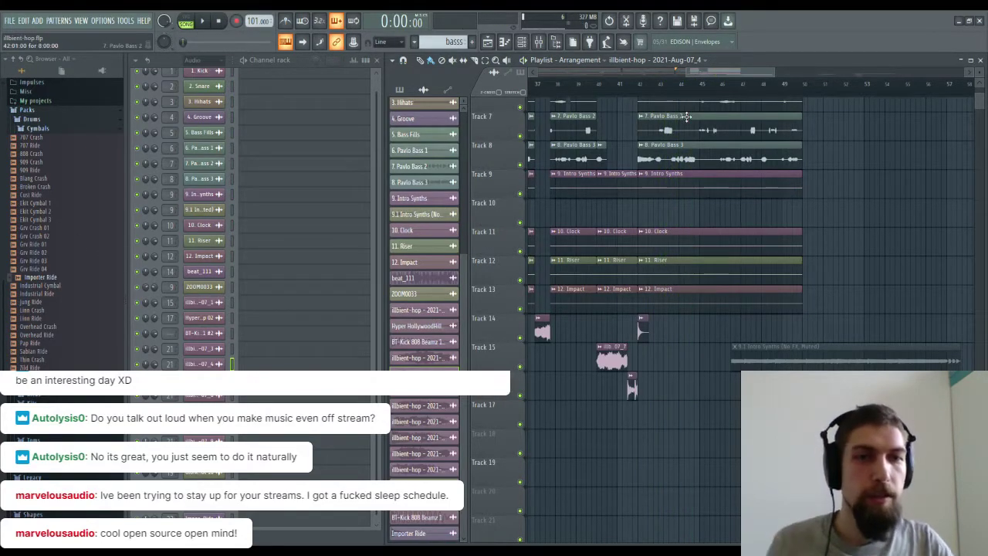
# Look over the unused recorded clips after bar 65 and inspect the channel settings of recording illbient-hop - 2021-Aug-07_4.
pyautogui.scroll(-2, 824, 85)
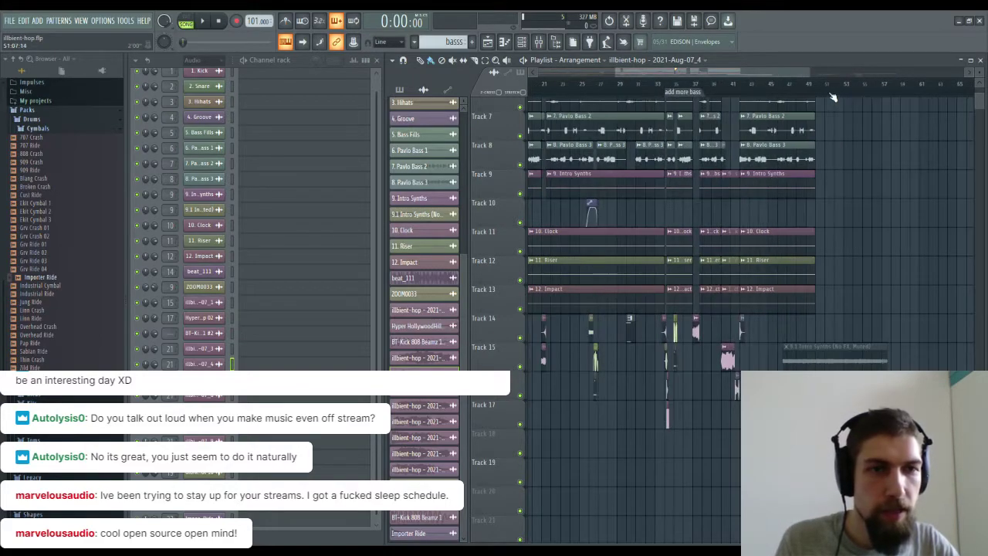
pyautogui.moveTo(915, 321); pyautogui.dragTo(987, 280)
pyautogui.moveTo(578, 393)
pyautogui.mouseDown()
pyautogui.moveTo(829, 357)
pyautogui.moveTo(758, 300)
pyautogui.mouseUp()
pyautogui.moveTo(789, 385); pyautogui.dragTo(612, 364)
pyautogui.moveTo(763, 191); pyautogui.dragTo(802, 190)
pyautogui.moveTo(796, 310); pyautogui.dragTo(440, 380)
pyautogui.doubleClick(689, 205)
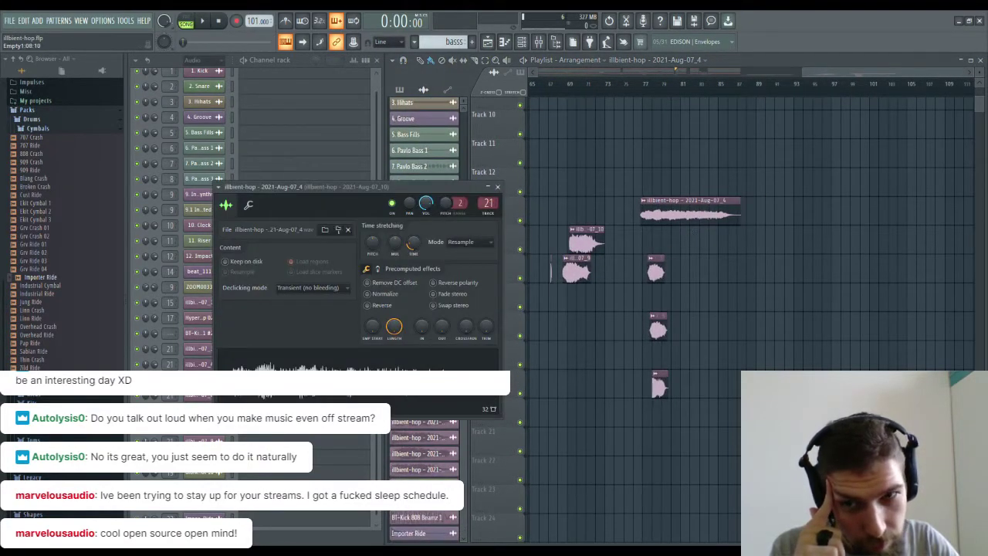
pyautogui.moveTo(668, 359); pyautogui.dragTo(787, 382)
pyautogui.click(434, 187)
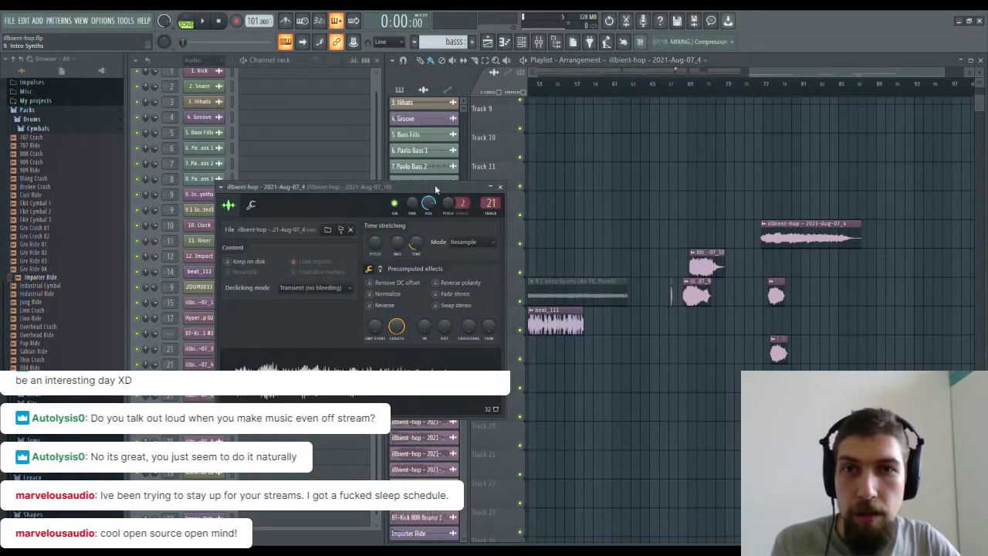
pyautogui.click(500, 188)
# Start playback of the arrangement from the beginning and view its opening bars.
pyautogui.press('space')
pyautogui.keyDown('ctrl'); pyautogui.rightClick(770, 96); pyautogui.keyUp('ctrl')
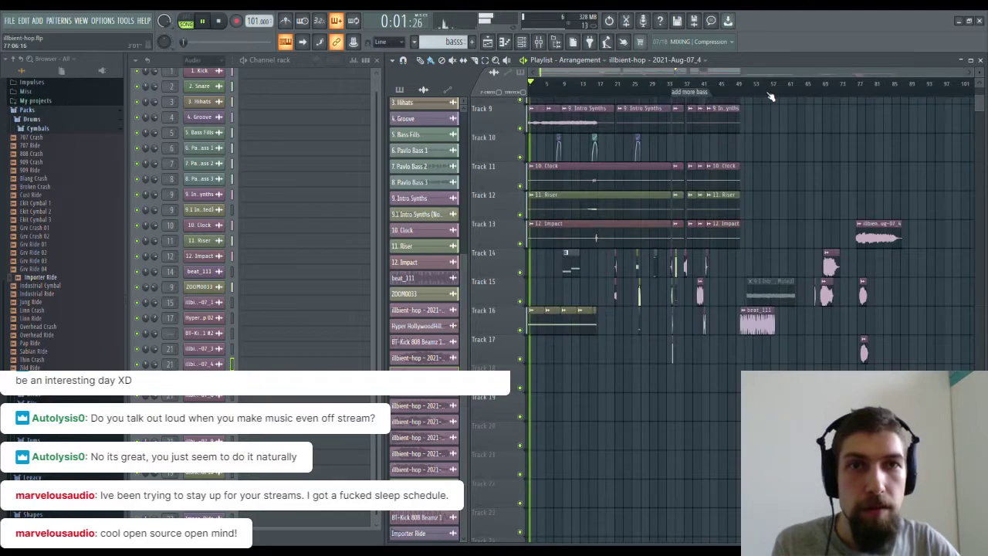
pyautogui.scroll(5, 524, 82)
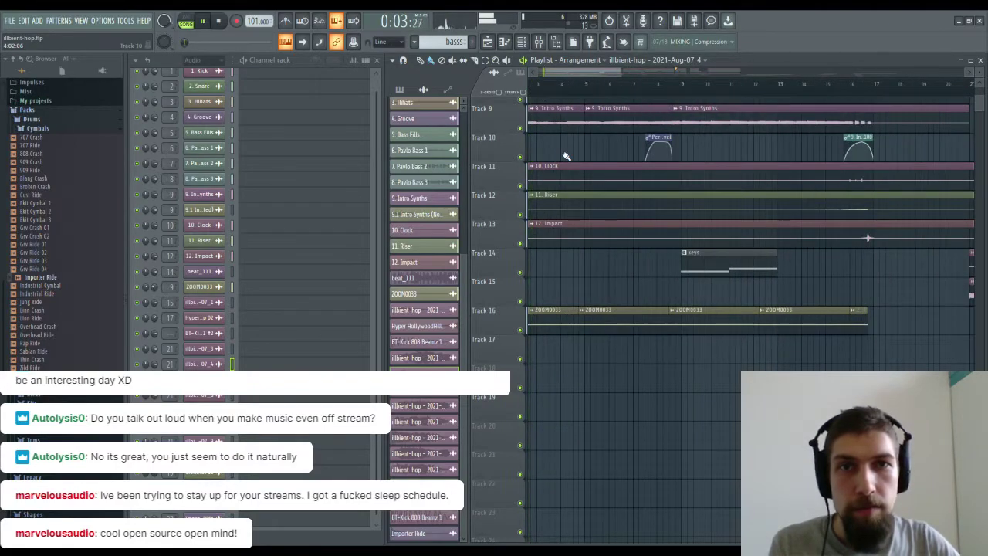
# Trim the start of the first Groove clip on Track 4 to 1:03:00.
pyautogui.scroll(3, 529, 103)
pyautogui.scroll(4, 535, 92)
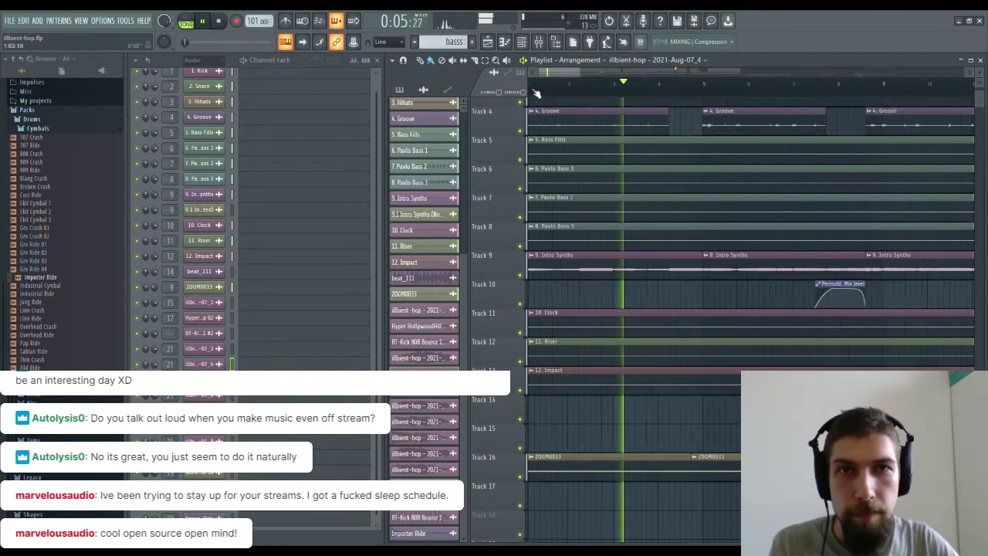
pyautogui.moveTo(595, 112); pyautogui.dragTo(601, 116)
pyautogui.click(529, 127)
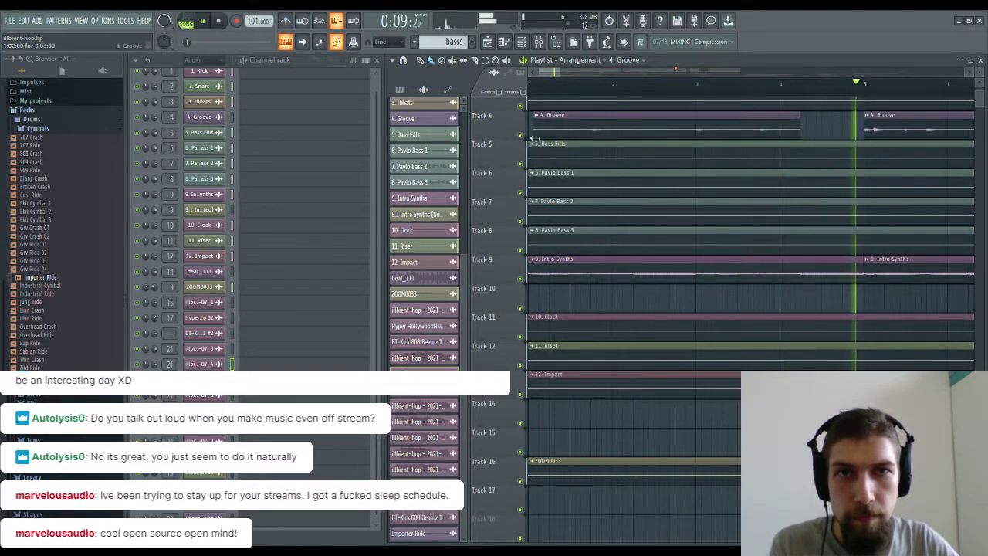
pyautogui.moveTo(533, 126); pyautogui.dragTo(539, 127)
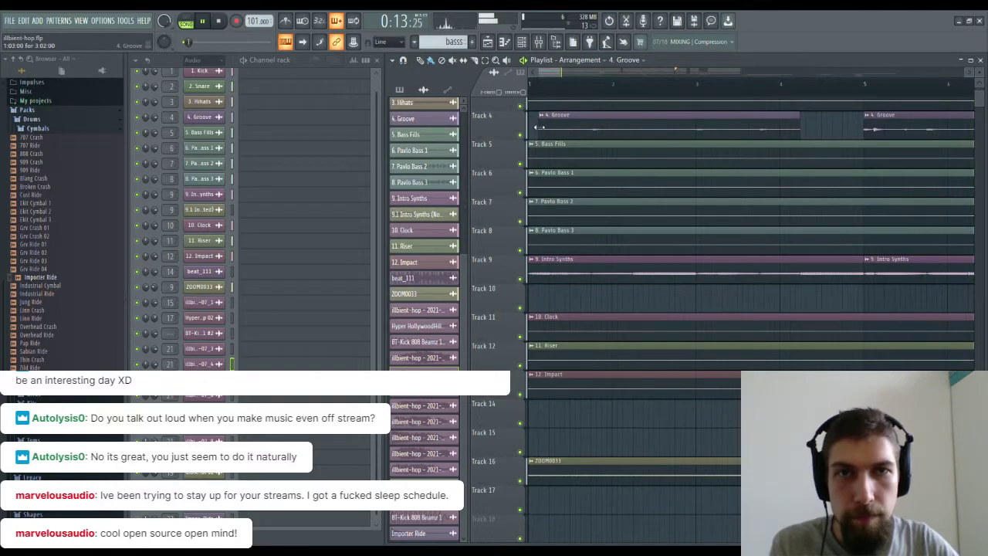
# In the keys pattern's Sponged Up part, shorten the F6 note to one beat into bar 4 and add an F#6 from there to bar 5.
pyautogui.scroll(-4, 552, 98)
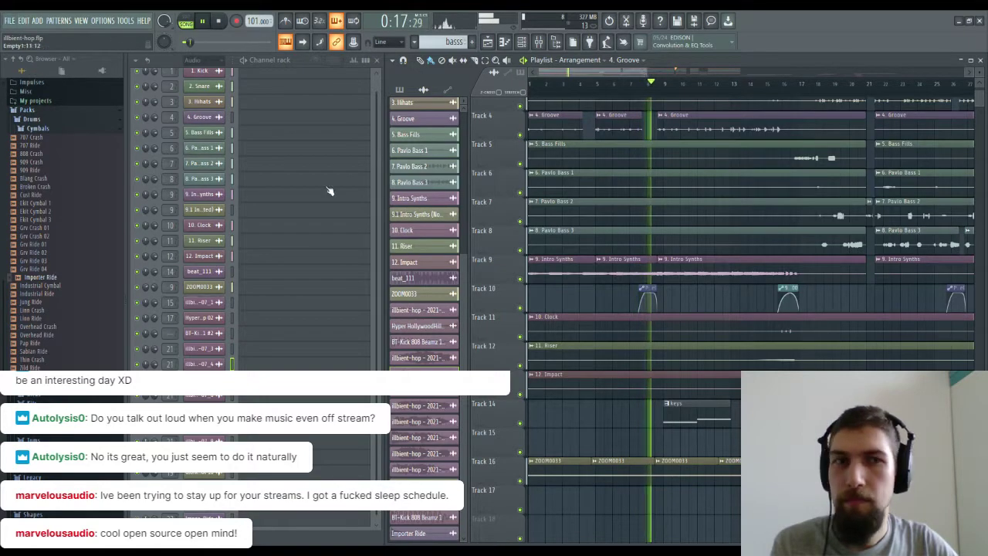
pyautogui.moveTo(697, 283); pyautogui.dragTo(611, 202)
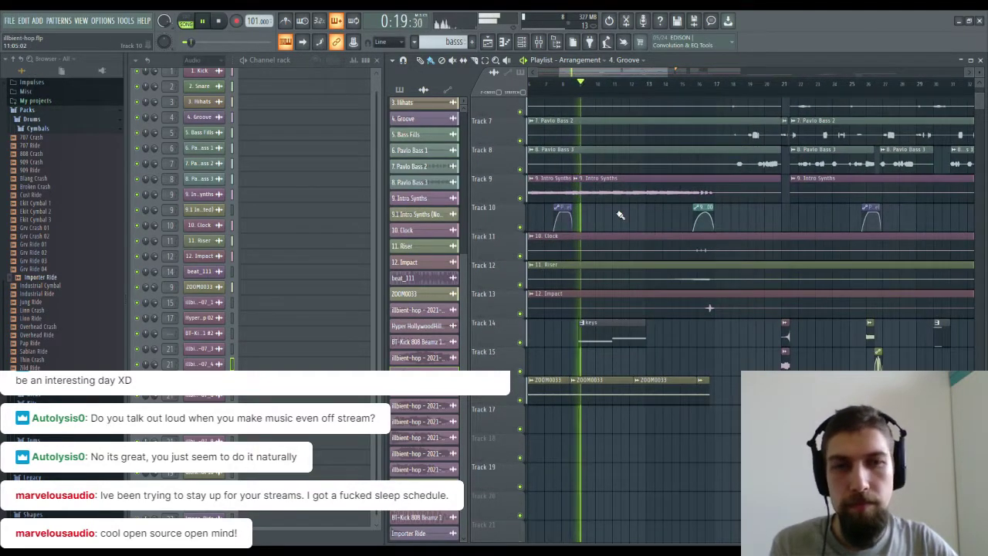
pyautogui.doubleClick(625, 333)
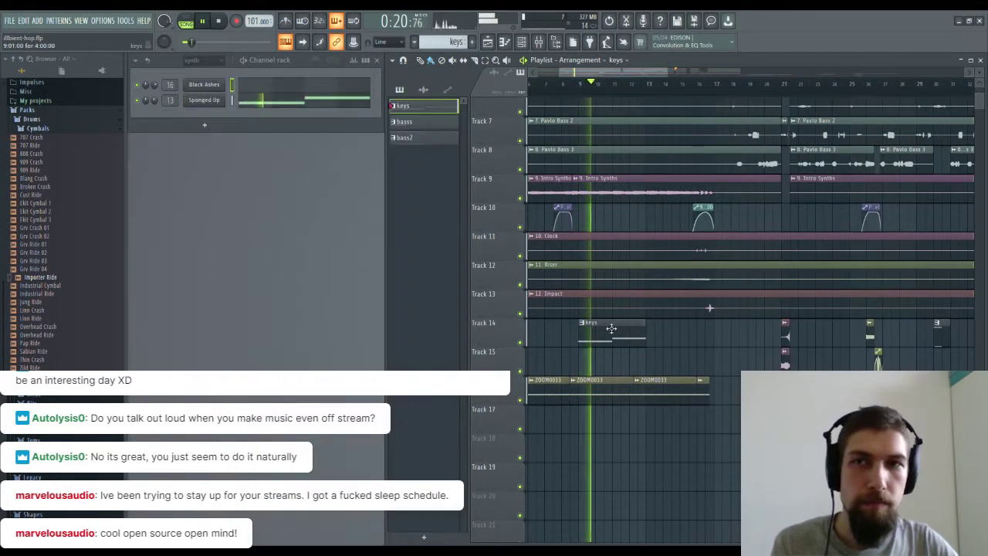
pyautogui.click(334, 106)
pyautogui.scroll(-2, 505, 78)
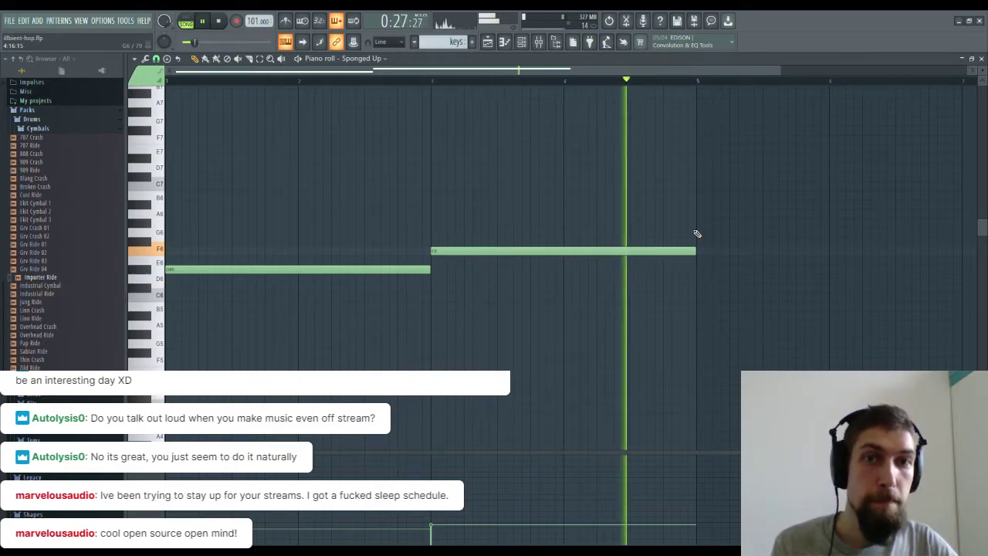
pyautogui.press('space')
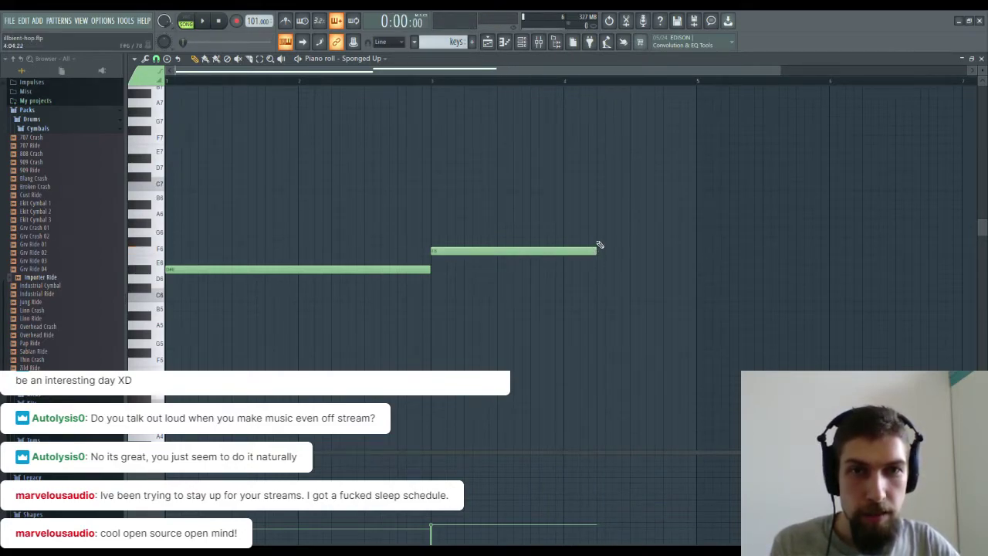
pyautogui.click(595, 240)
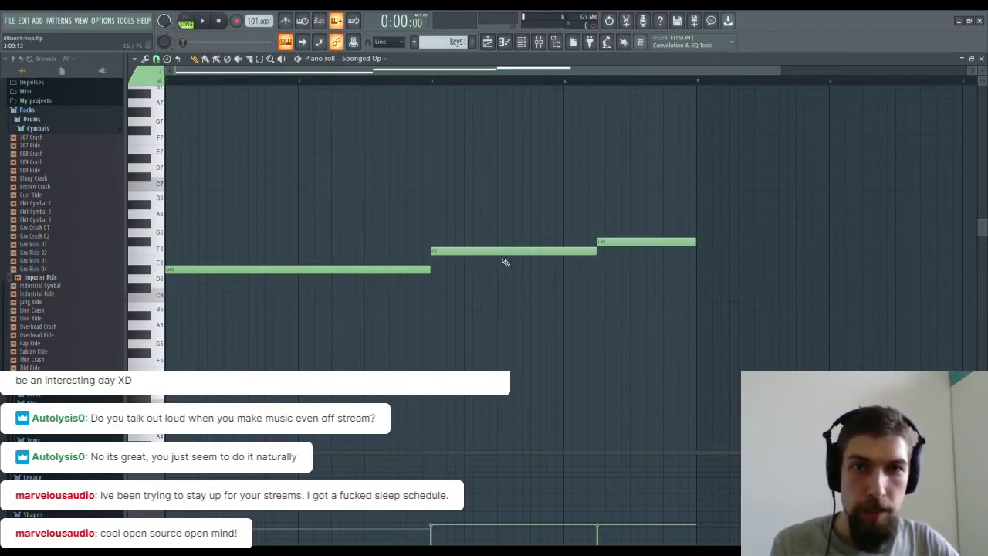
# Add an A#5 note at bar 5 of the Sponged Up part and close the piano roll.
pyautogui.click(697, 297)
pyautogui.rightClick(698, 298)
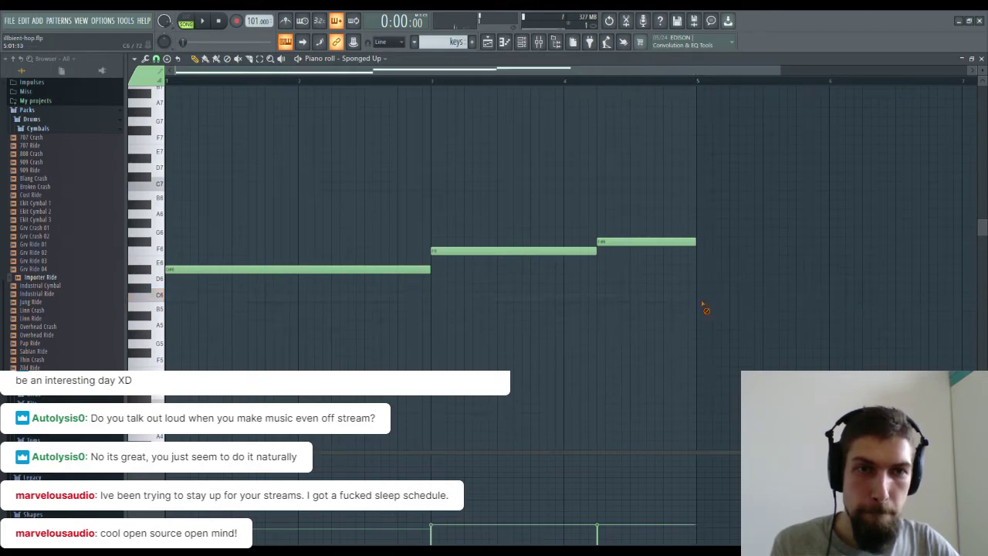
pyautogui.click(699, 314)
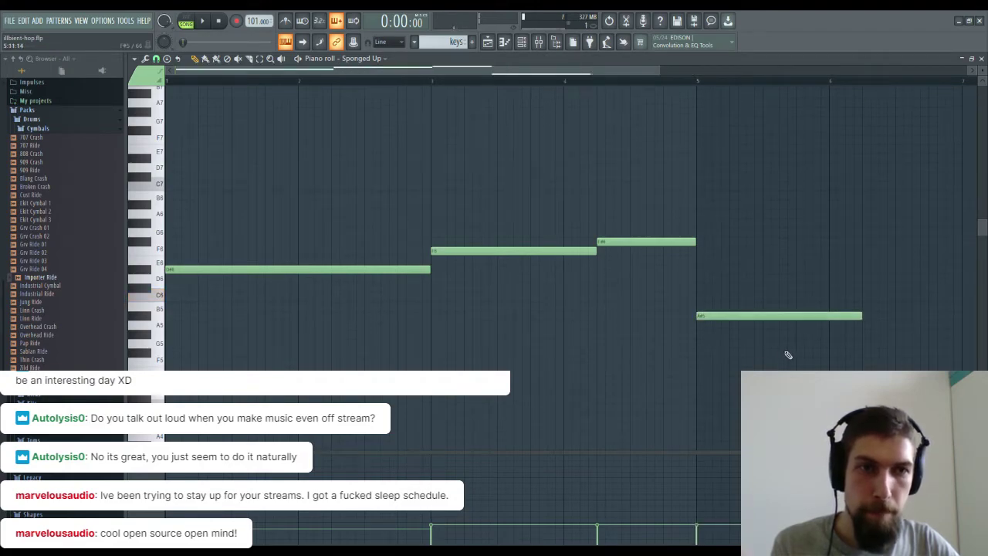
pyautogui.click(981, 59)
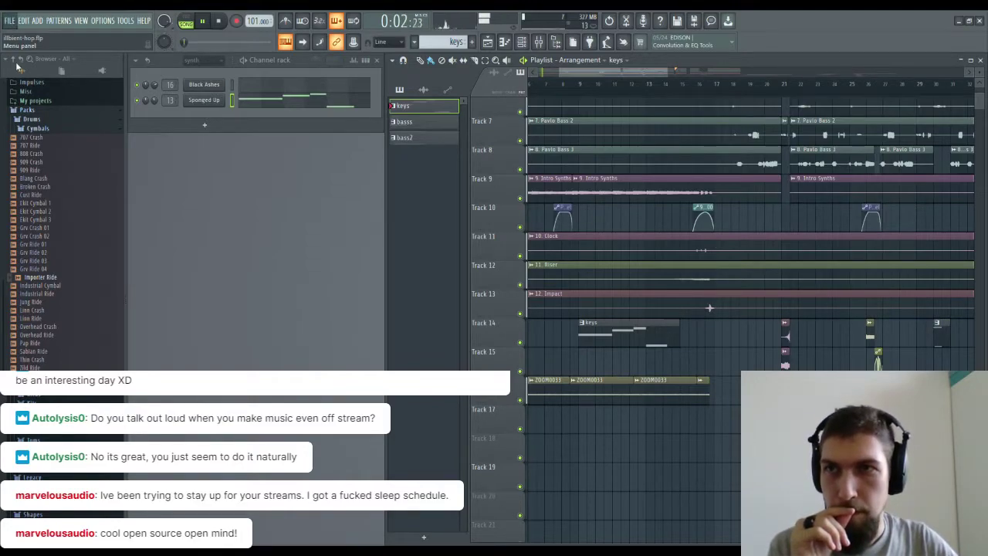
# Play the arrangement from the beginning through the extended keys part and past bar 21.
pyautogui.moveTo(614, 221); pyautogui.dragTo(699, 284)
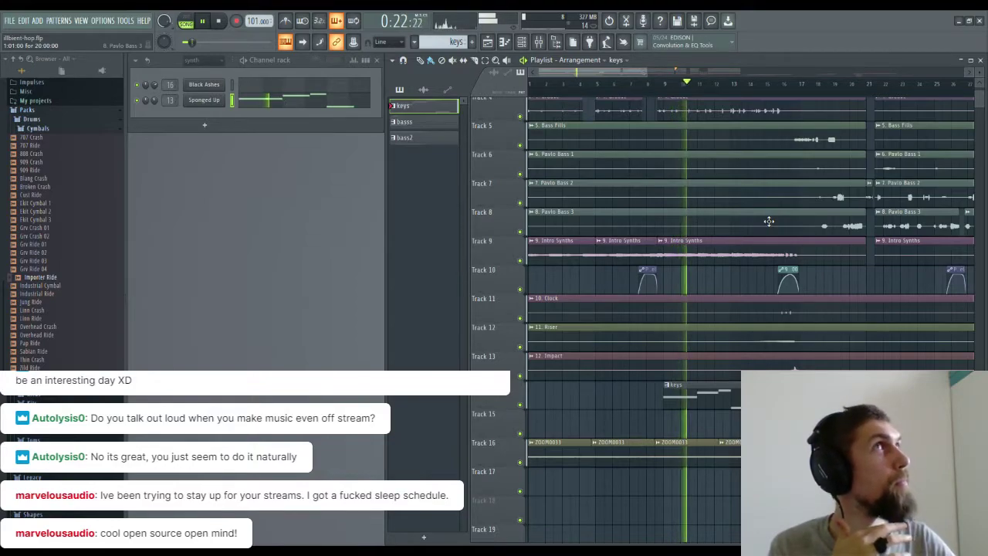
pyautogui.scroll(3, 740, 279)
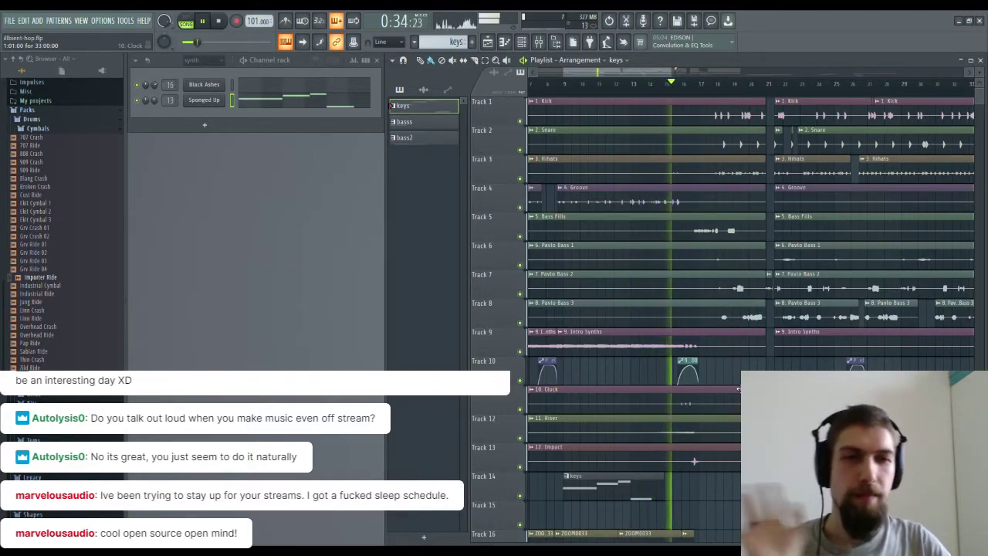
pyautogui.hscroll(3, 722, 374)
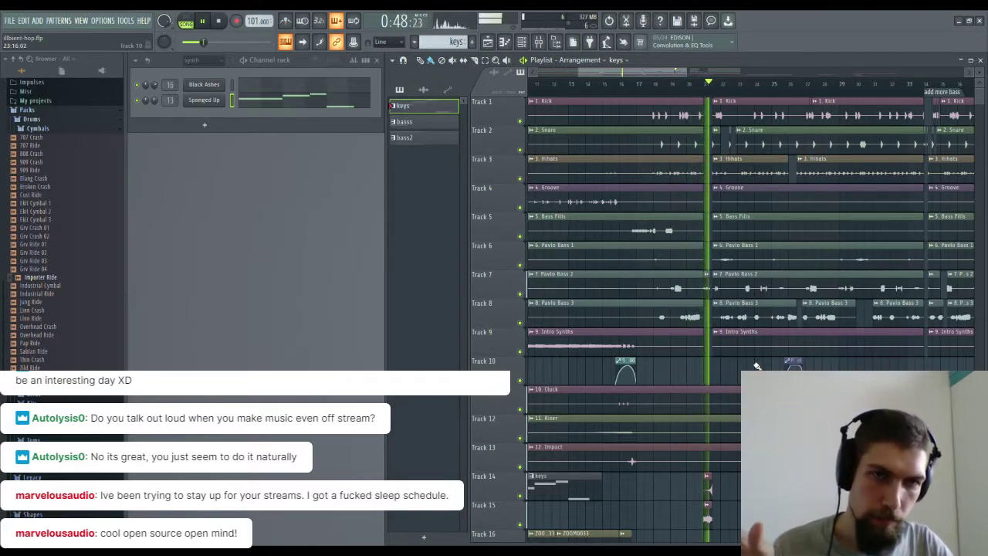
# Pick up the Hyper HollywoodHills Clap 02 clip from bar 21 and place it on Track 14 at the end of the break after bar 37.
pyautogui.moveTo(756, 366); pyautogui.dragTo(597, 264)
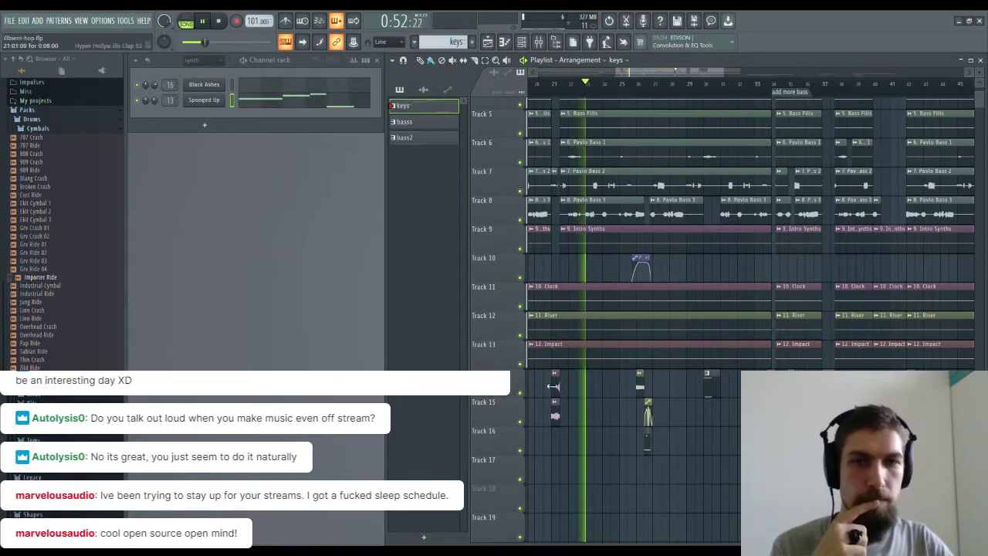
pyautogui.click(639, 384)
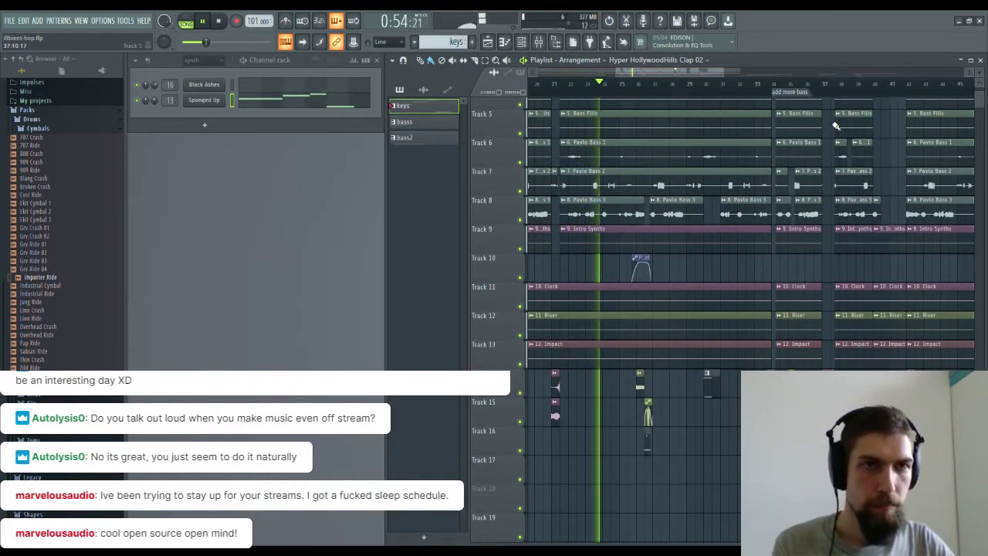
pyautogui.scroll(4, 839, 330)
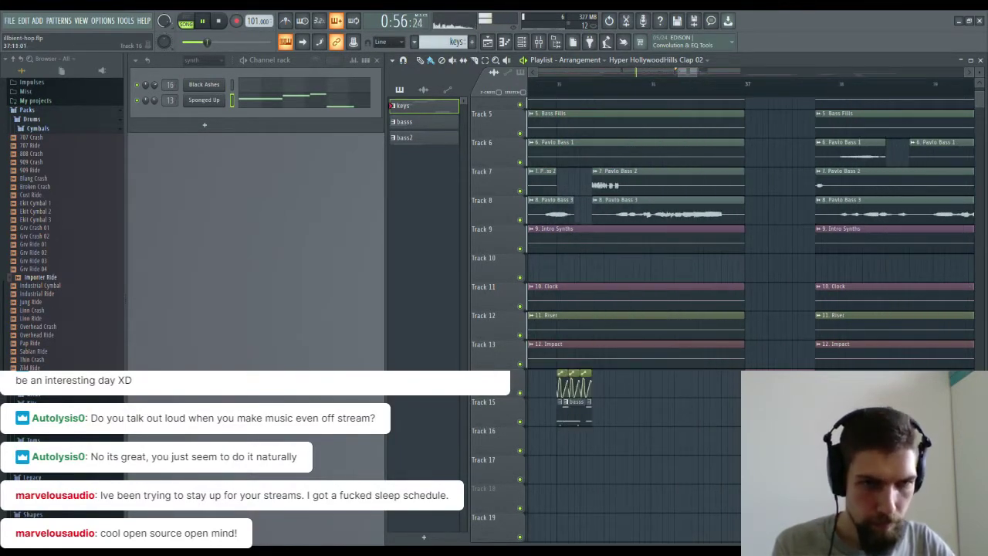
pyautogui.click(792, 410)
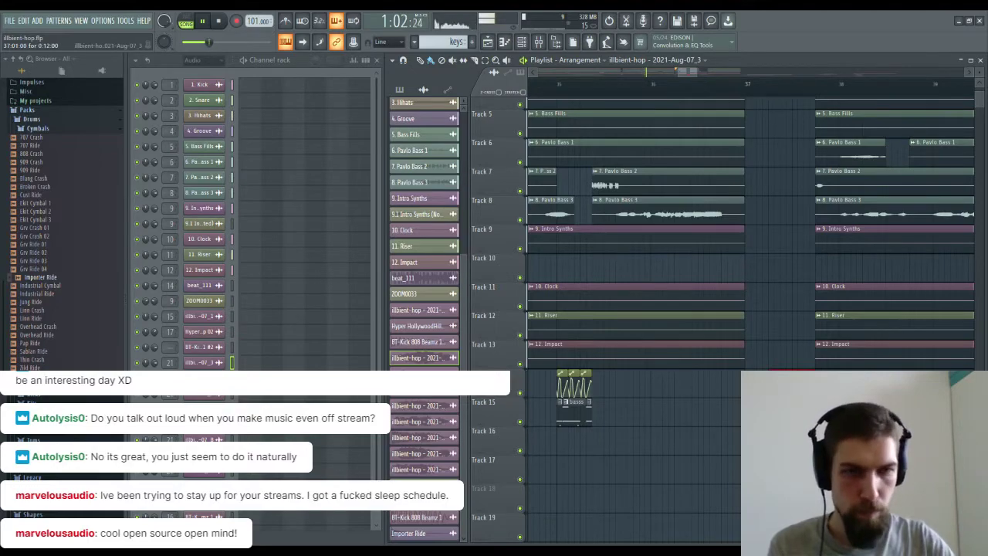
# Try the Hyper HollywoodHills Clap 02 clip on Track 15 at bar 30 under the bass2 clip, and play the section from before bar 29.
pyautogui.scroll(-4, 735, 89)
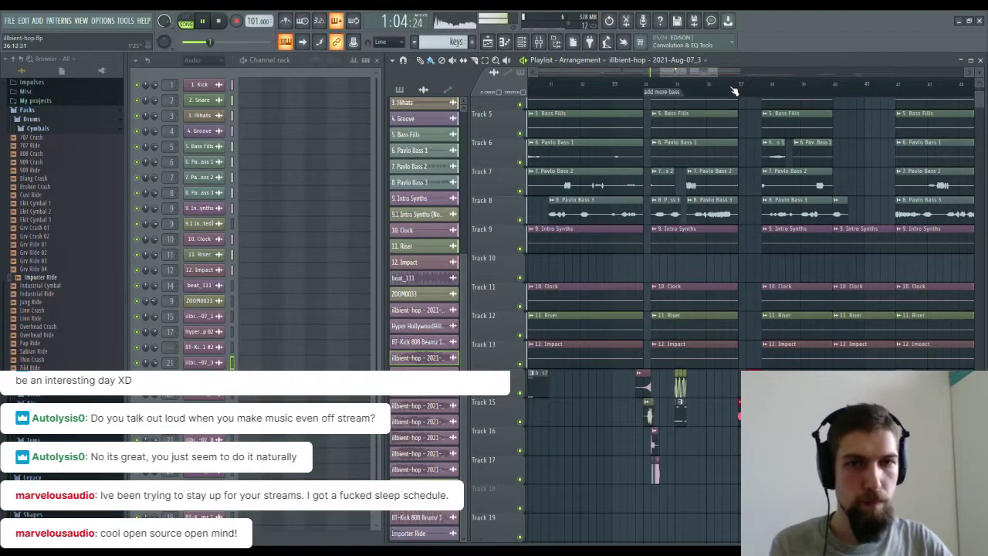
pyautogui.moveTo(620, 409); pyautogui.dragTo(893, 392)
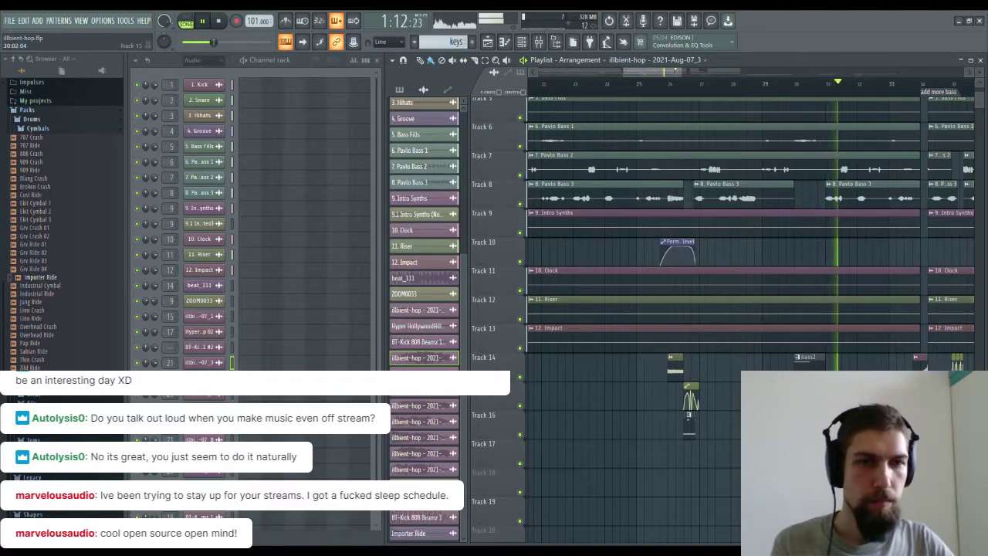
pyautogui.scroll(4, 826, 265)
pyautogui.scroll(3, 817, 92)
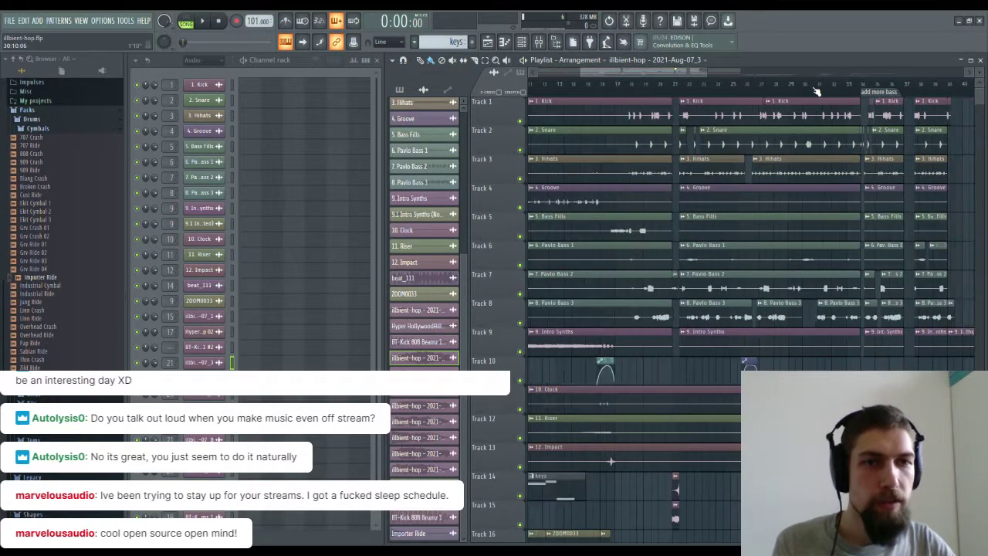
pyautogui.scroll(-4, 701, 396)
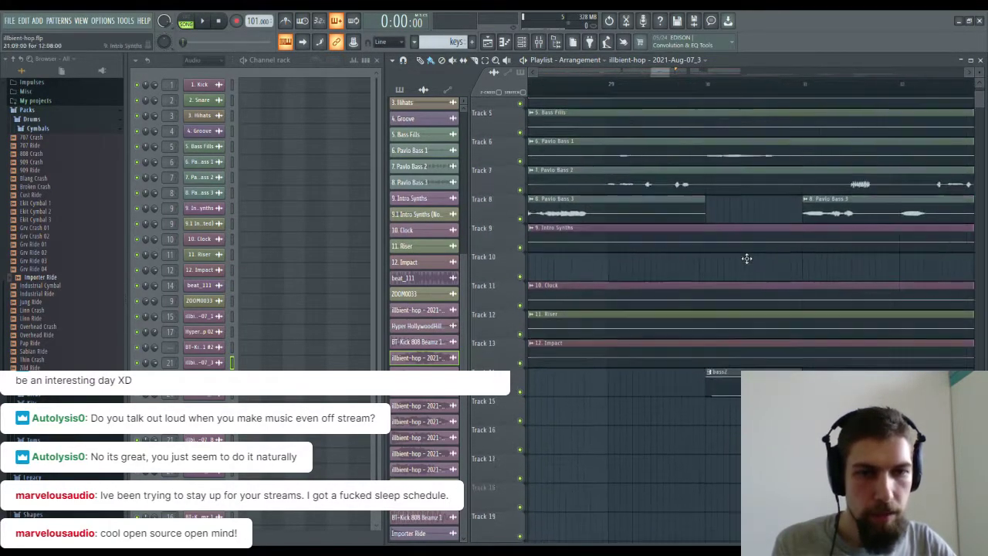
pyautogui.moveTo(716, 488); pyautogui.dragTo(389, 468)
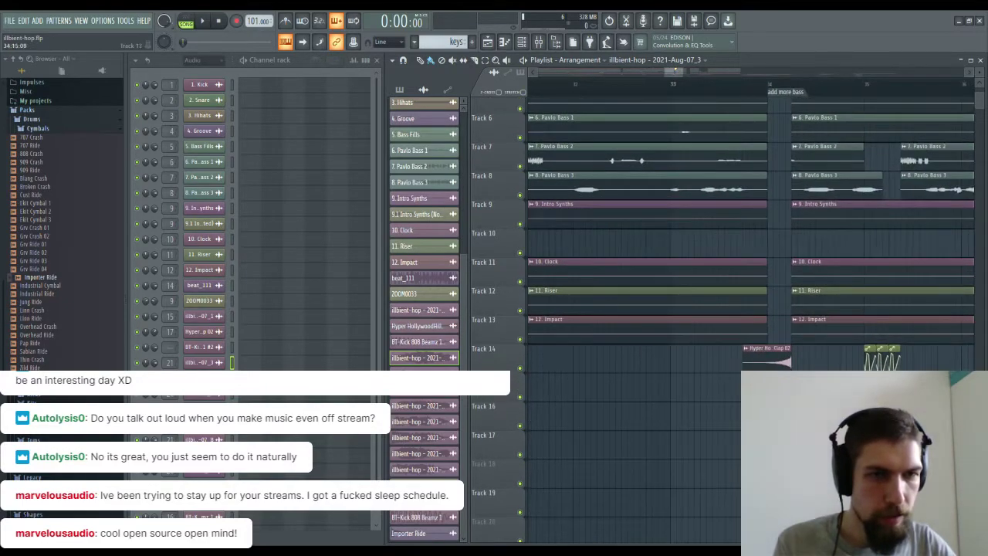
pyautogui.moveTo(712, 399); pyautogui.dragTo(984, 388)
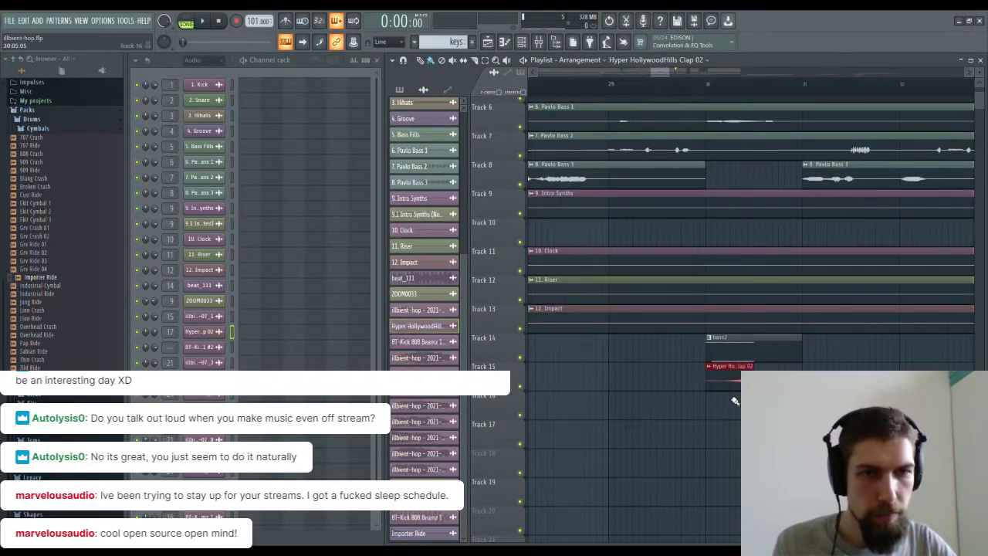
pyautogui.click(556, 84)
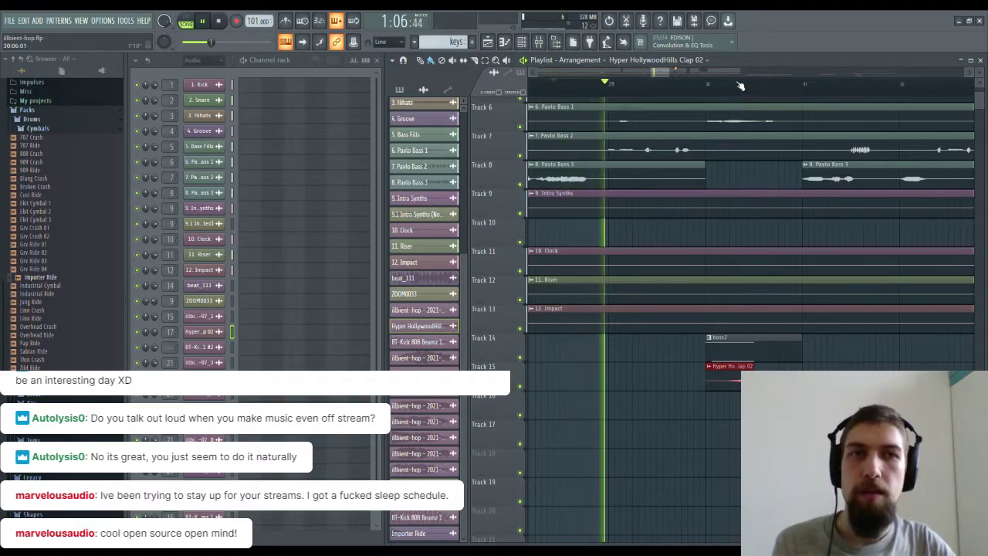
pyautogui.scroll(-3, 740, 85)
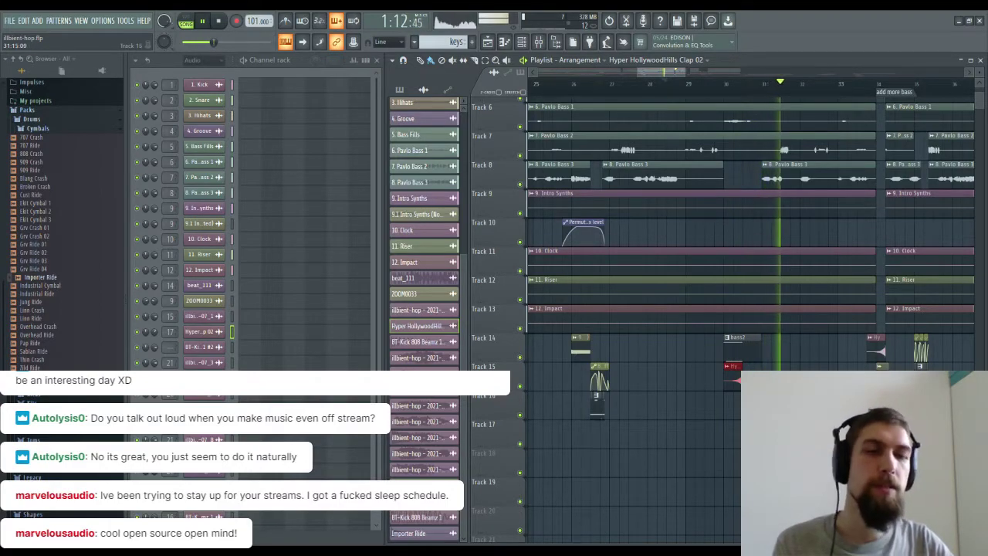
# Place a Hyper HollywoodHills Clap 02 clip on Track 15 at bar 26 and play the section from about bar 25.
pyautogui.moveTo(795, 410); pyautogui.dragTo(841, 480)
pyautogui.press('space')
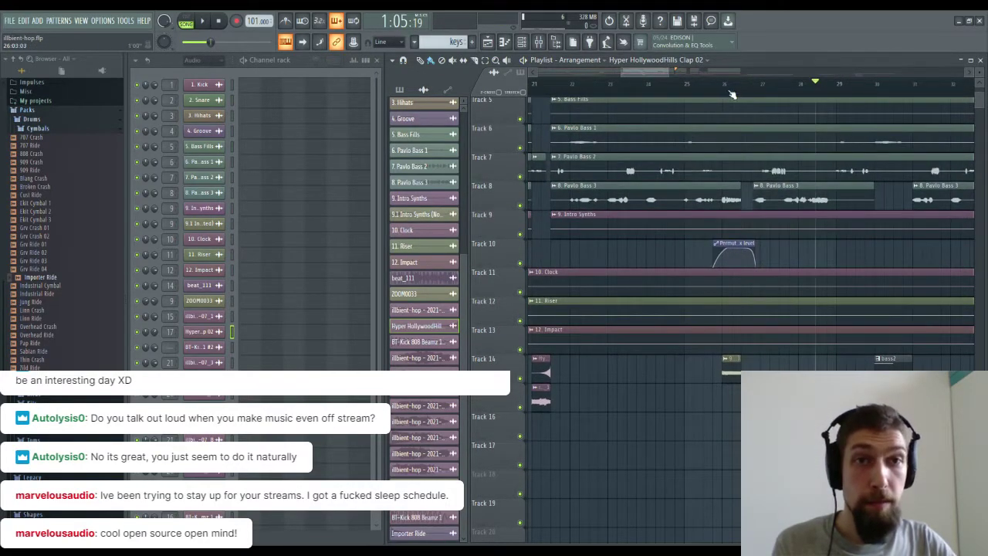
pyautogui.scroll(4, 730, 96)
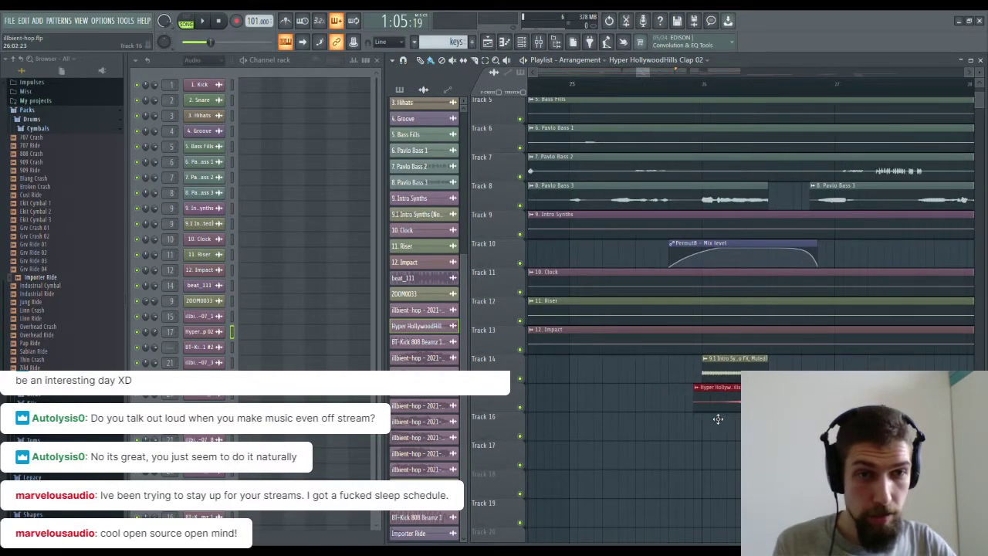
pyautogui.click(587, 90)
pyautogui.press('space')
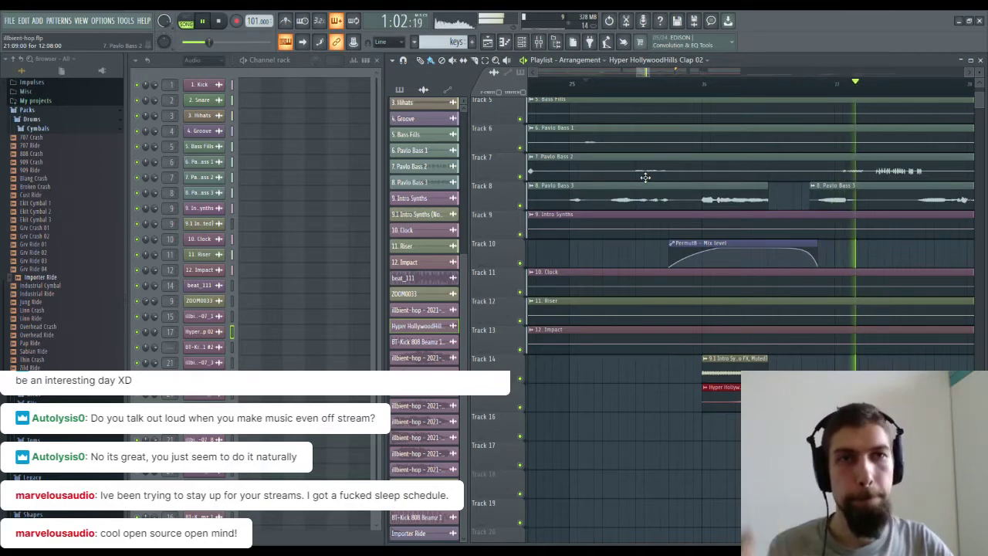
# Listen on through bars 27 to 35 and delete the Hyper HollywoodHills Clap 02 clip at bar 30 on Track 15.
pyautogui.moveTo(907, 397); pyautogui.dragTo(703, 374)
pyautogui.scroll(-4, 792, 90)
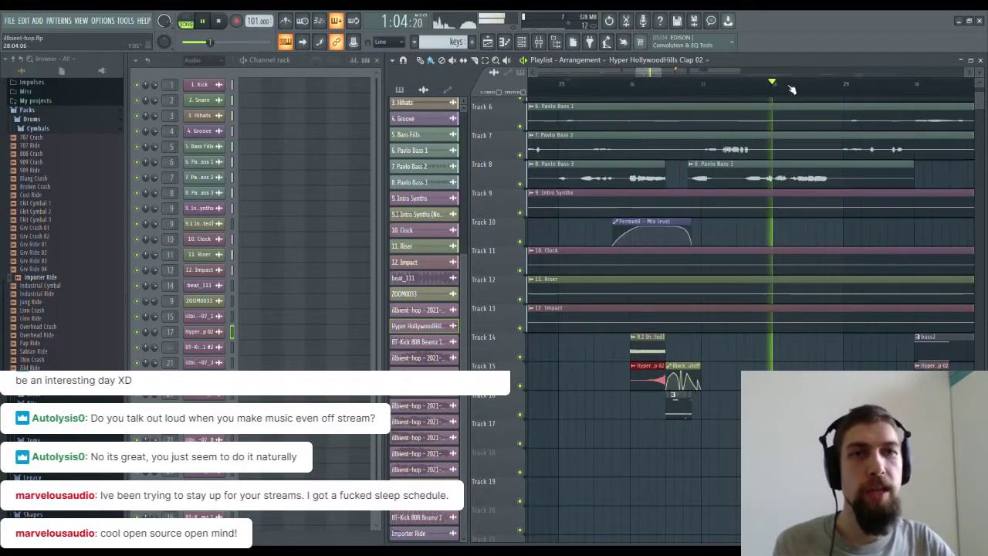
pyautogui.moveTo(812, 357); pyautogui.dragTo(673, 324)
pyautogui.moveTo(774, 405); pyautogui.dragTo(712, 408)
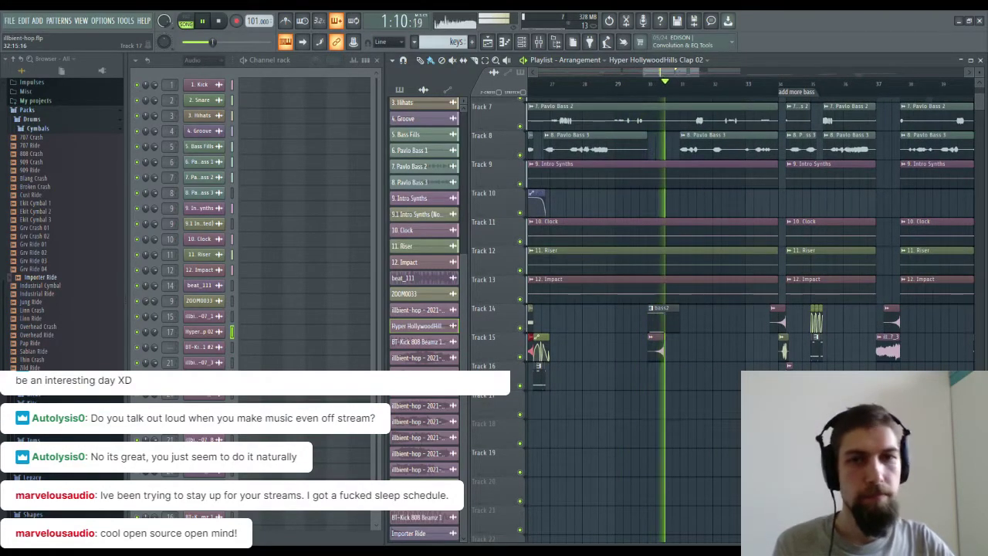
pyautogui.moveTo(760, 388); pyautogui.dragTo(663, 390)
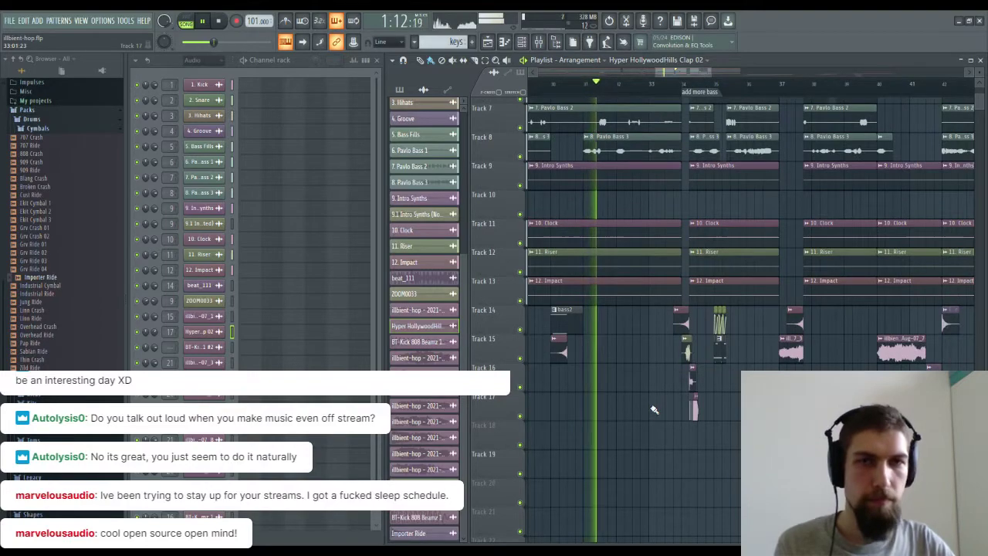
pyautogui.scroll(2, 698, 91)
pyautogui.moveTo(550, 346); pyautogui.dragTo(790, 313)
pyautogui.rightClick(681, 325)
pyautogui.moveTo(672, 358); pyautogui.dragTo(546, 370)
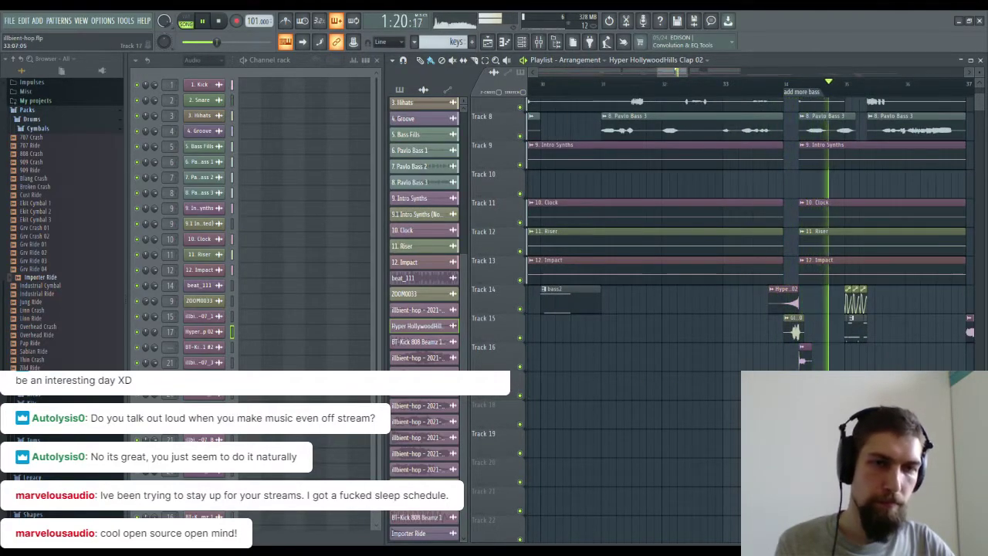
pyautogui.moveTo(823, 352); pyautogui.dragTo(787, 351)
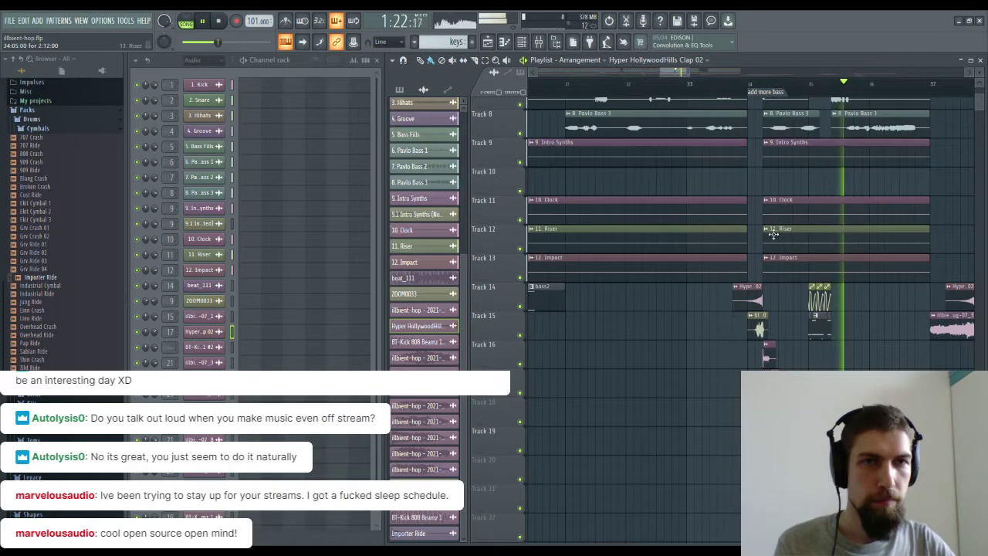
# Stop playback and move the Hyper HollywoodHills Clap 02 clip on Track 14 to start at bar 34.
pyautogui.press('space')
pyautogui.scroll(5, 801, 273)
pyautogui.scroll(-3, 802, 273)
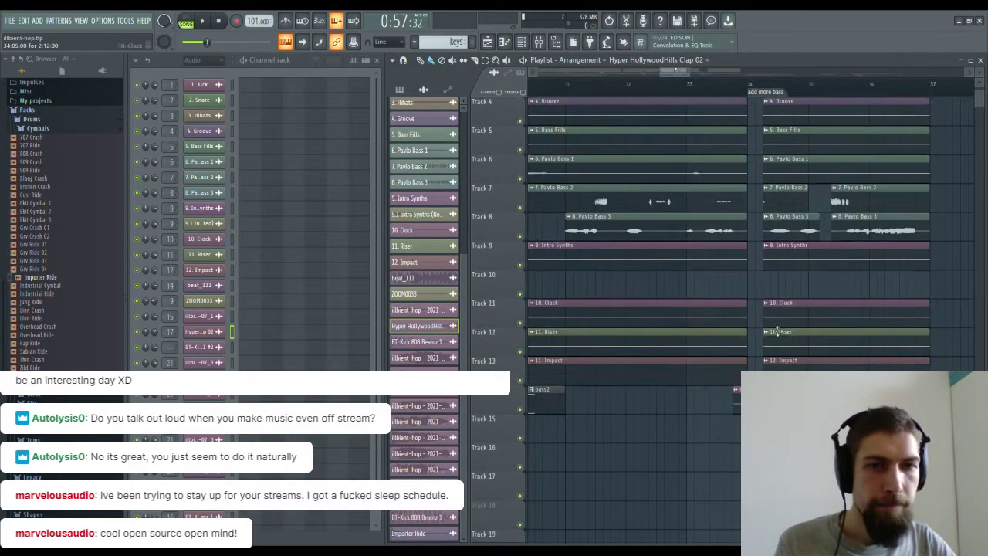
pyautogui.scroll(3, 802, 273)
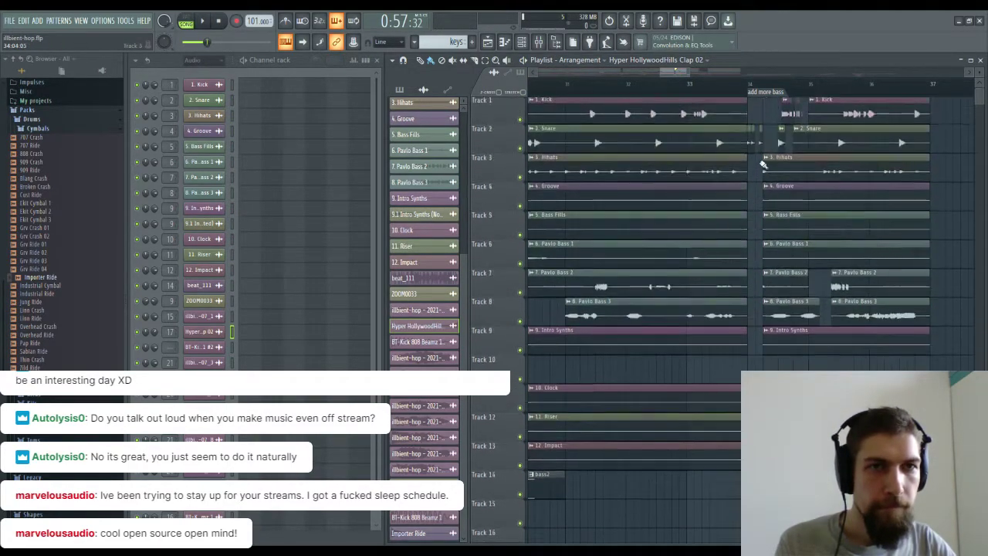
pyautogui.scroll(4, 779, 94)
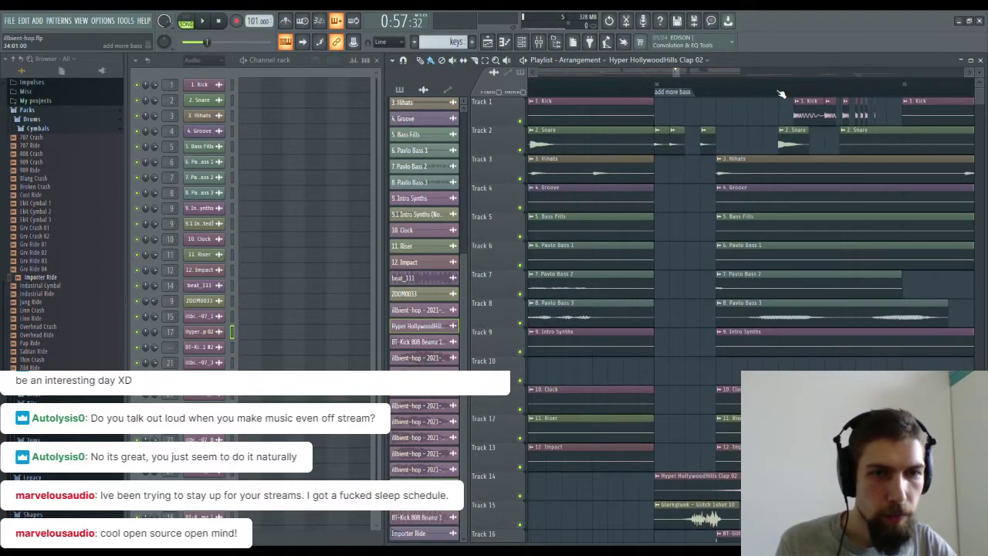
# Play the arrangement from about bar 32 and listen through the bar 34 break to bar 38.
pyautogui.scroll(-5, 781, 94)
pyautogui.click(693, 84)
pyautogui.press('space')
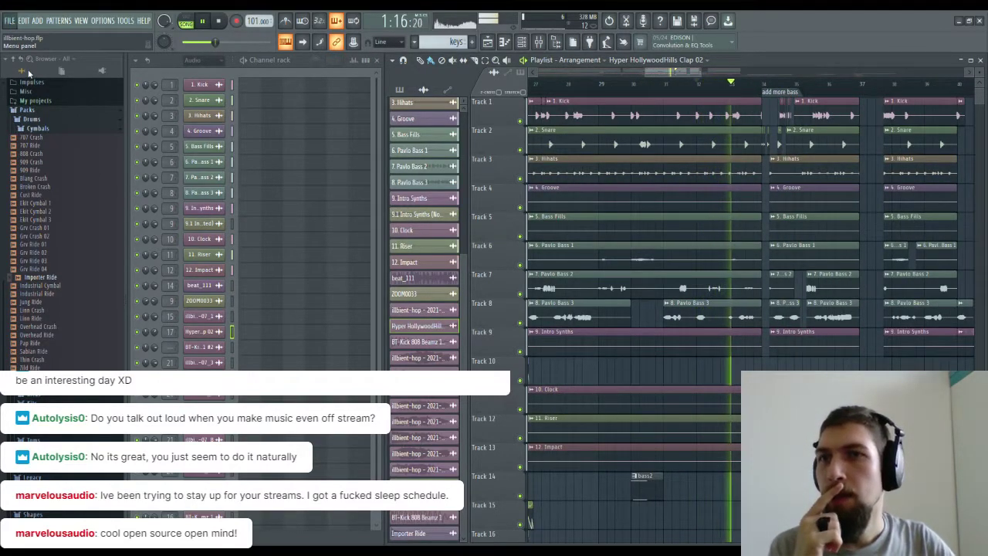
pyautogui.scroll(-3, 626, 322)
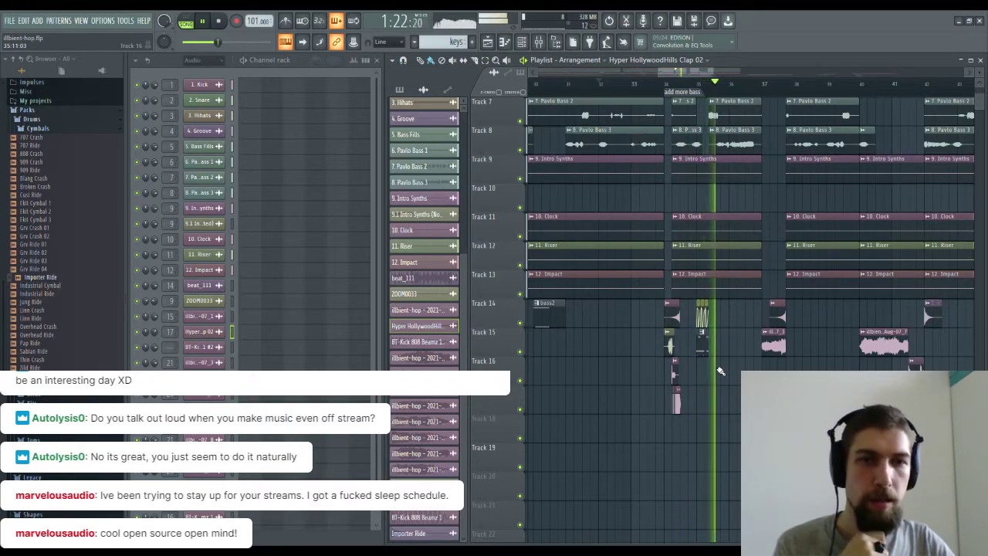
pyautogui.moveTo(798, 402); pyautogui.dragTo(734, 402)
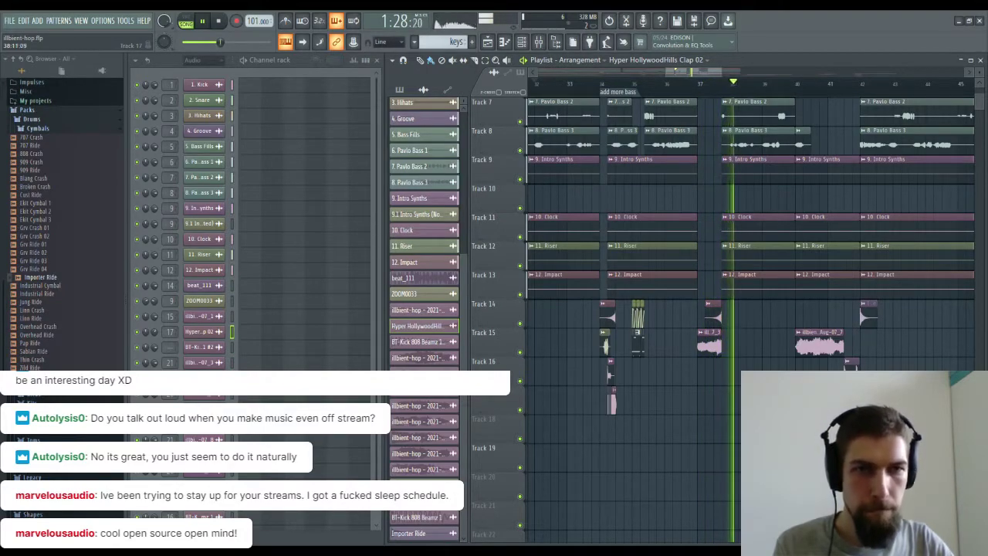
# Move the Hyper HollywoodHills Clap 02 clip after bar 37 a quarter bar forward to end at bar 38, and play from about bar 36.
pyautogui.press('space')
pyautogui.scroll(2, 730, 273)
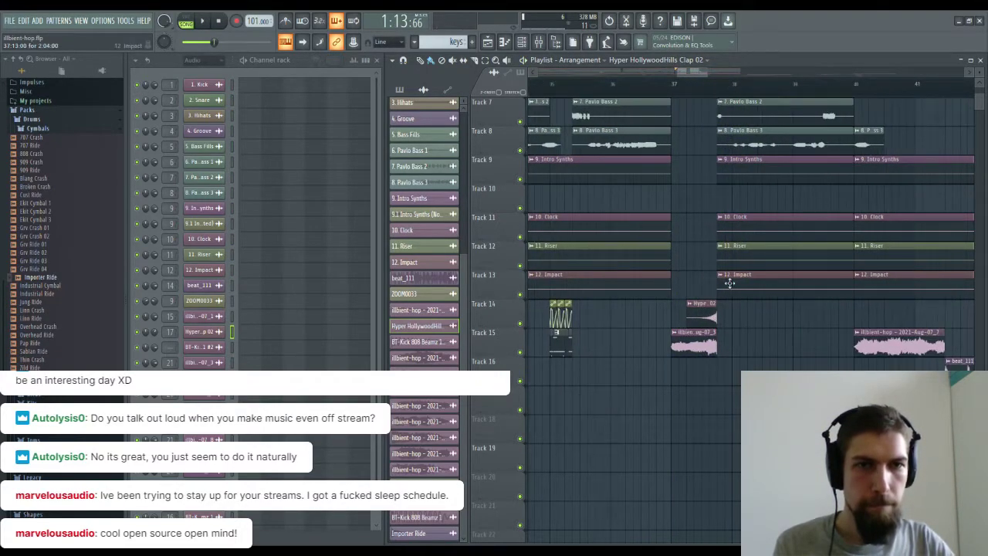
pyautogui.click(639, 87)
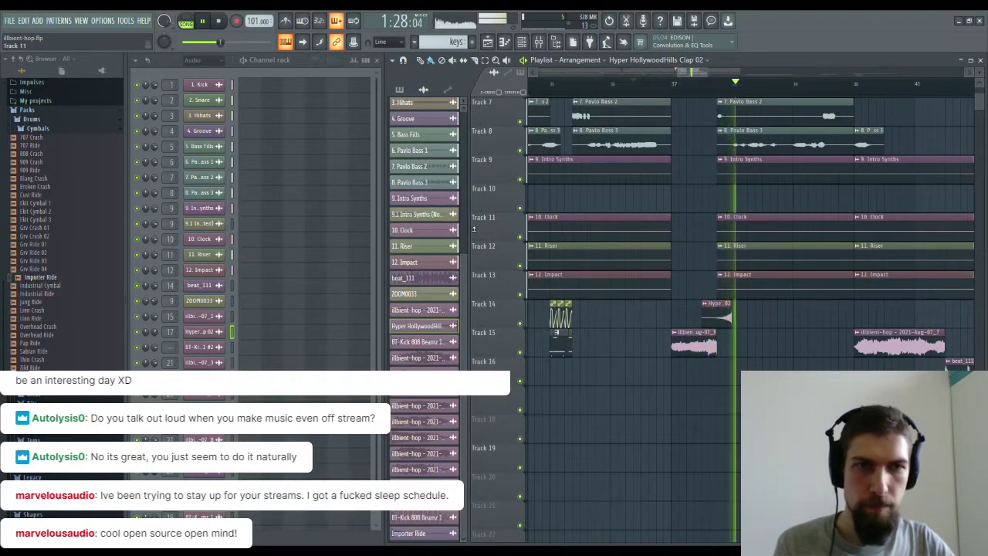
pyautogui.moveTo(820, 375); pyautogui.dragTo(652, 373)
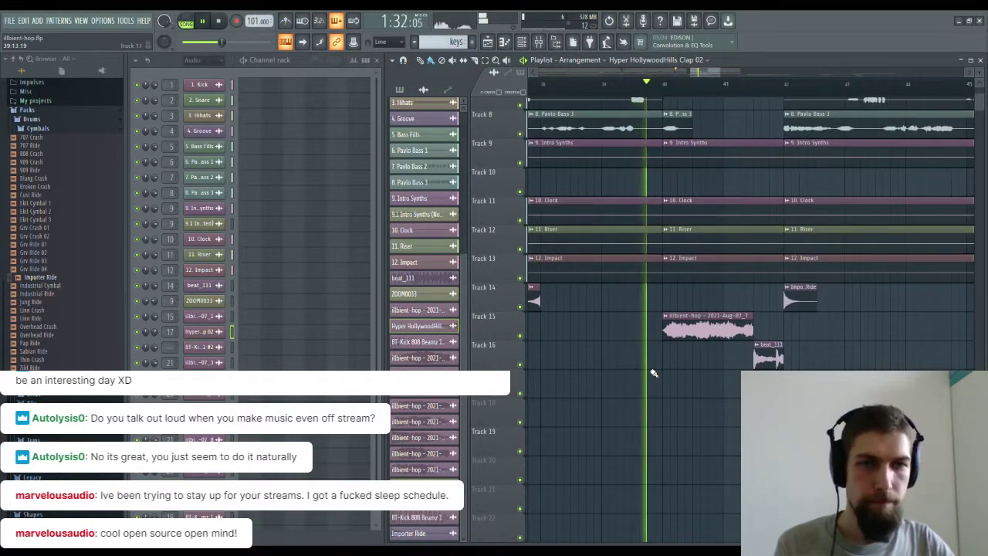
# Place a Hyper HollywoodHills Clap 02 clip on Track 14 directly before the Importer Ride clip at bar 42 and listen on.
pyautogui.click(764, 297)
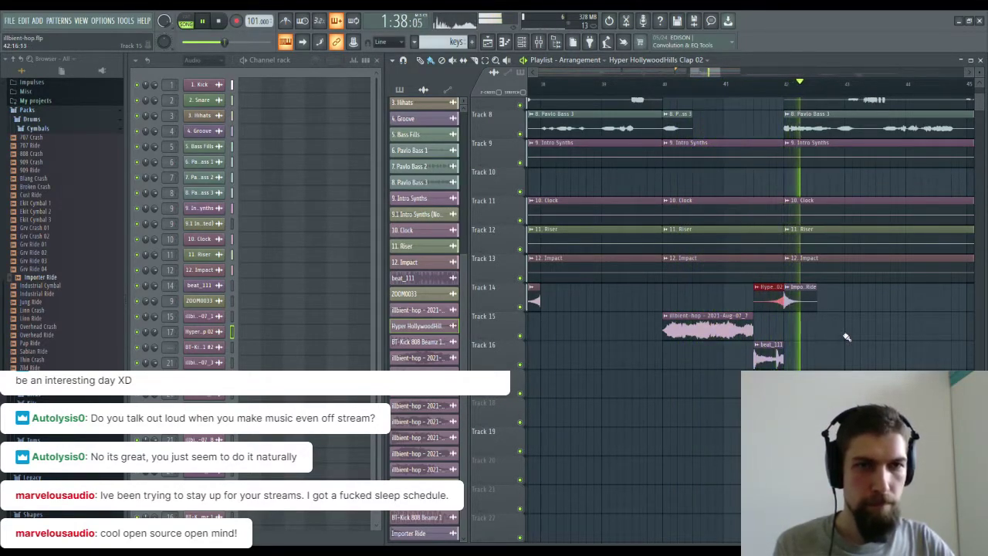
pyautogui.scroll(-3, 824, 93)
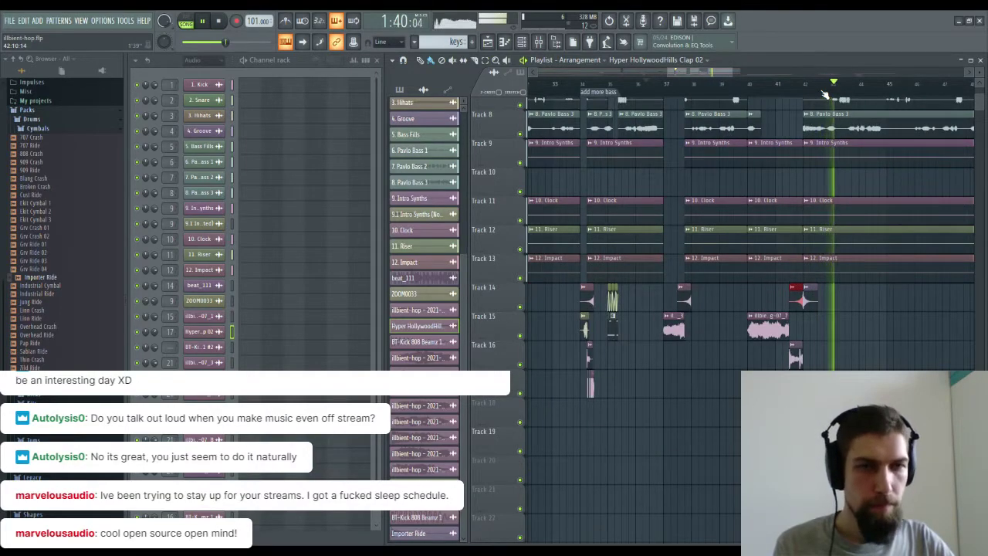
pyautogui.scroll(-2, 826, 94)
pyautogui.moveTo(858, 330); pyautogui.dragTo(718, 372)
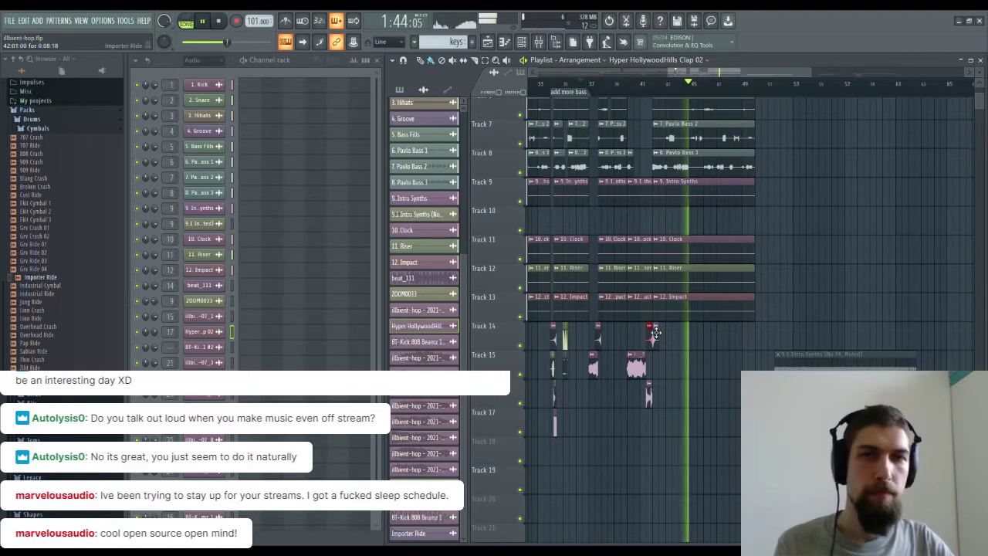
# Stop playback, find the Importer Ride clip's mixer track and load the DSEQ3 equalizer on it.
pyautogui.press('space')
pyautogui.doubleClick(653, 332)
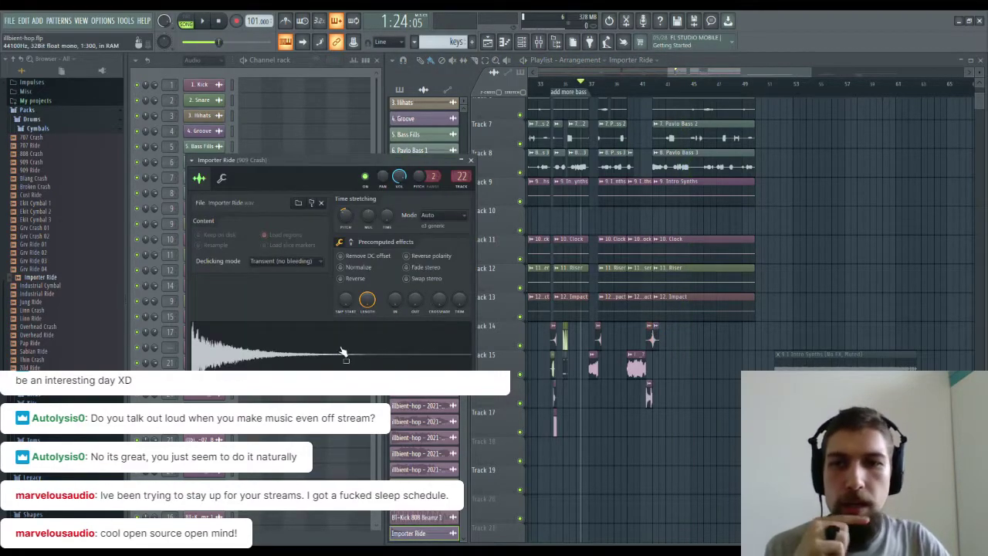
pyautogui.click(471, 161)
pyautogui.press('F9')
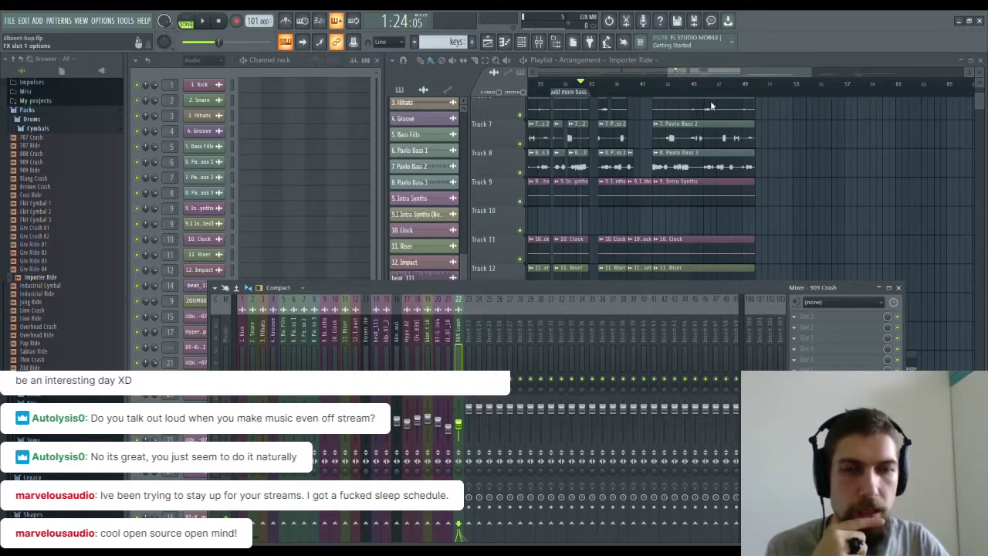
pyautogui.click(343, 309)
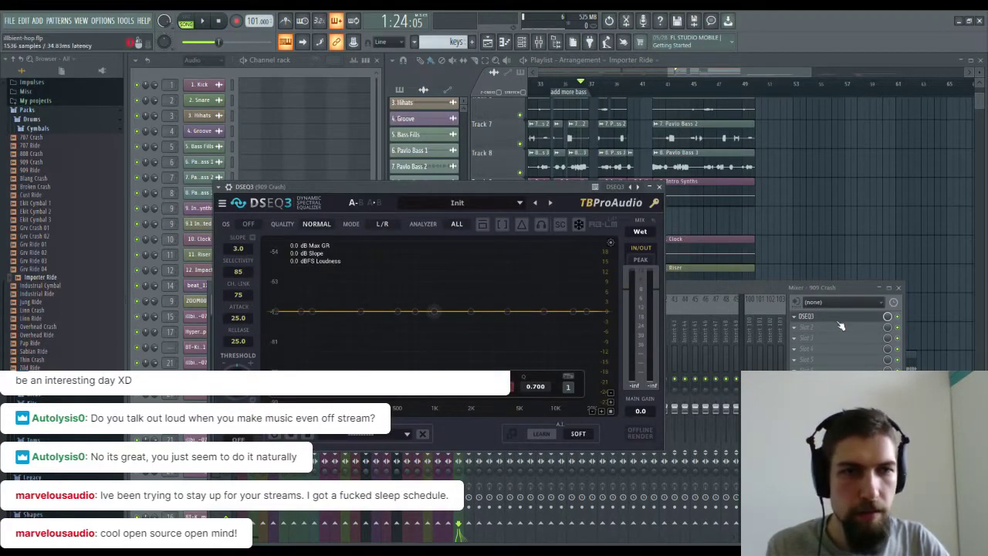
# Shift DSEQ3 to the second effect slot, load the SPAN analyzer above it and close the mixer.
pyautogui.click(763, 287)
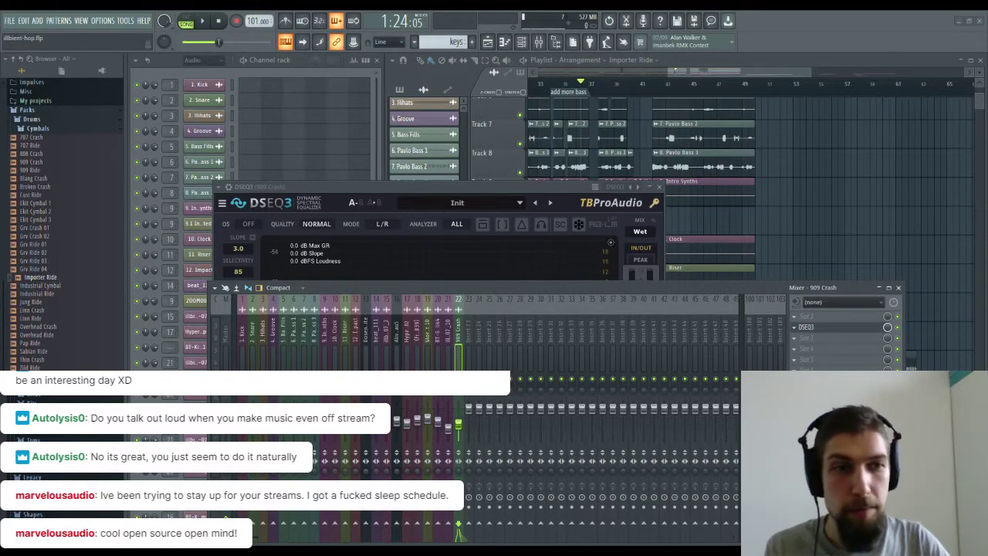
pyautogui.moveTo(849, 320); pyautogui.dragTo(850, 319)
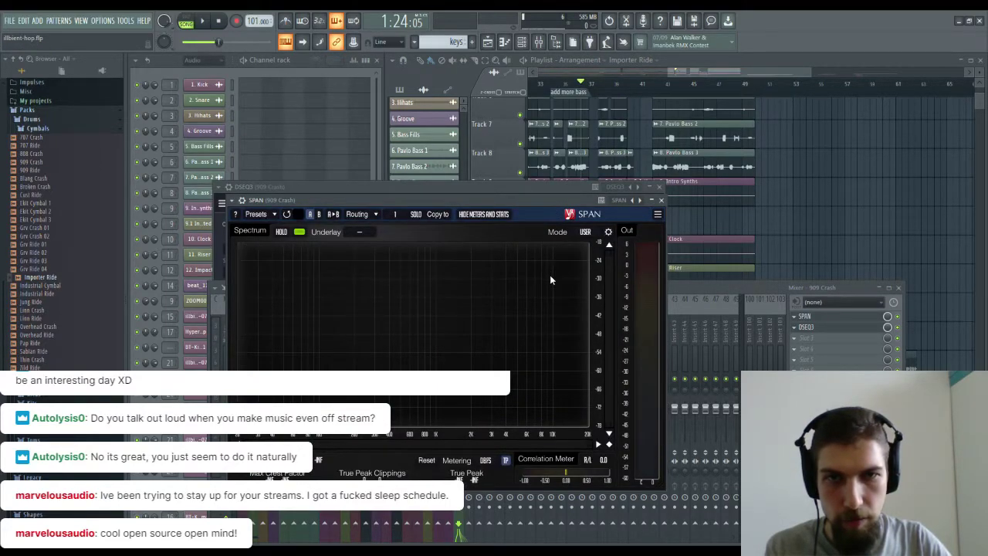
pyautogui.click(898, 289)
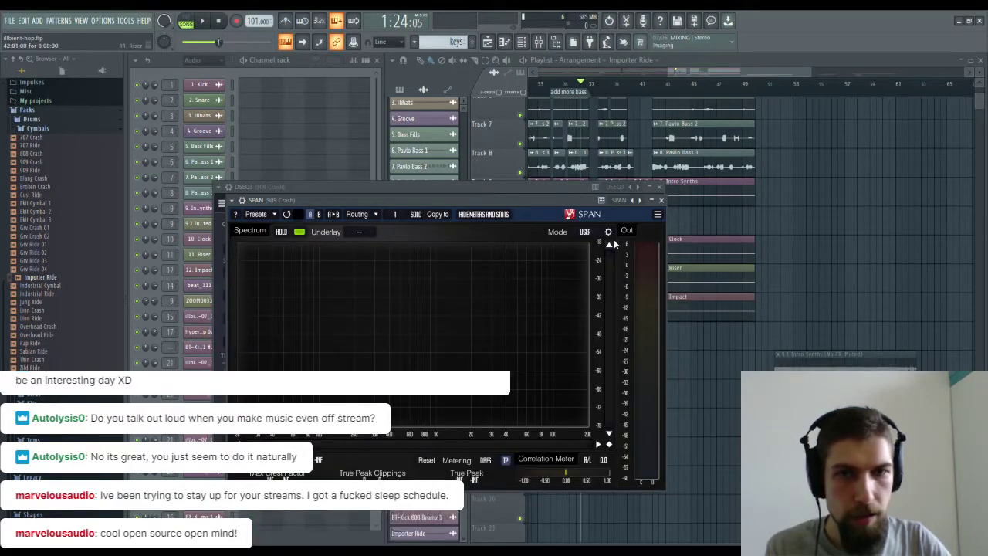
pyautogui.moveTo(524, 198); pyautogui.dragTo(420, 149)
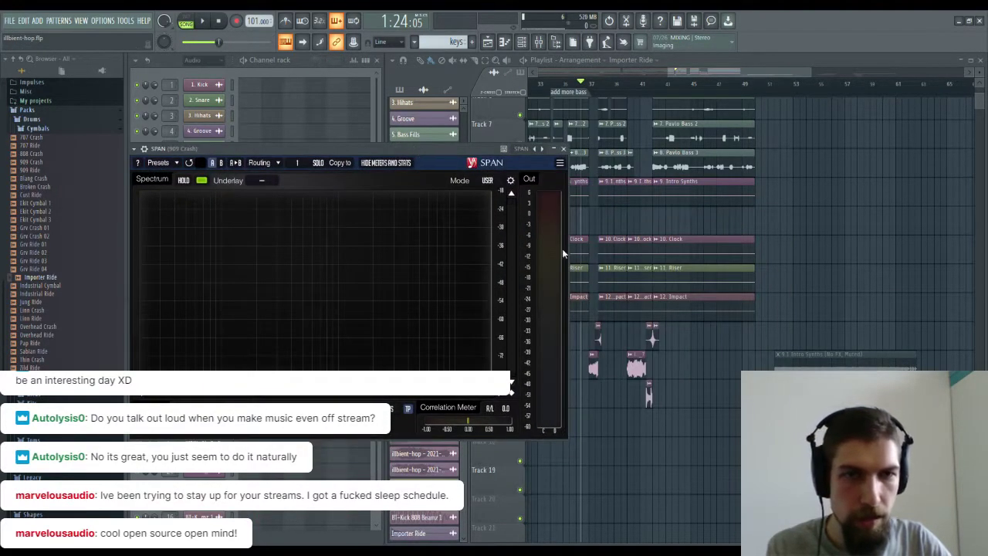
# Audition the Importer Ride sample and examine its resonant peak in the SPAN spectrum.
pyautogui.doubleClick(650, 337)
pyautogui.moveTo(335, 163); pyautogui.dragTo(588, 210)
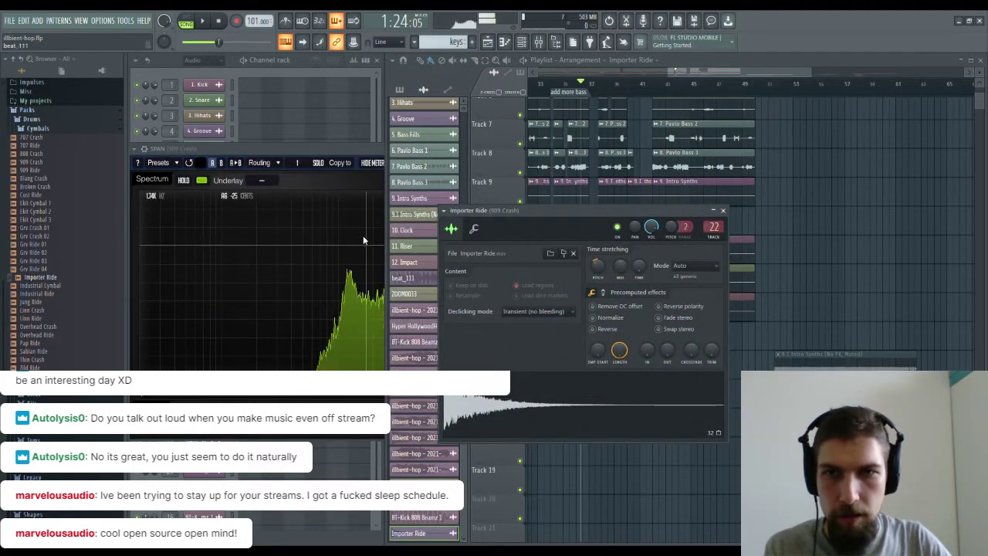
pyautogui.moveTo(355, 158); pyautogui.dragTo(356, 143)
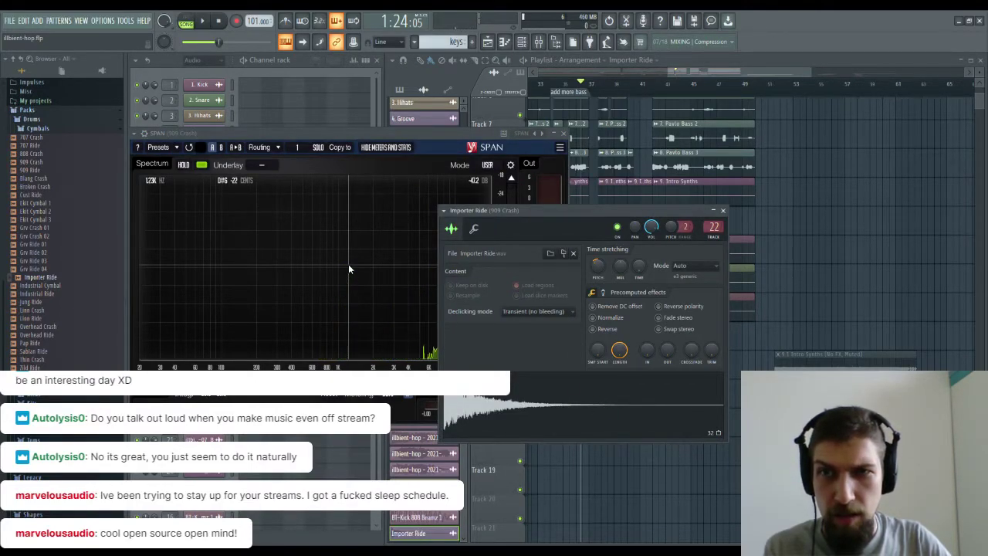
pyautogui.click(517, 399)
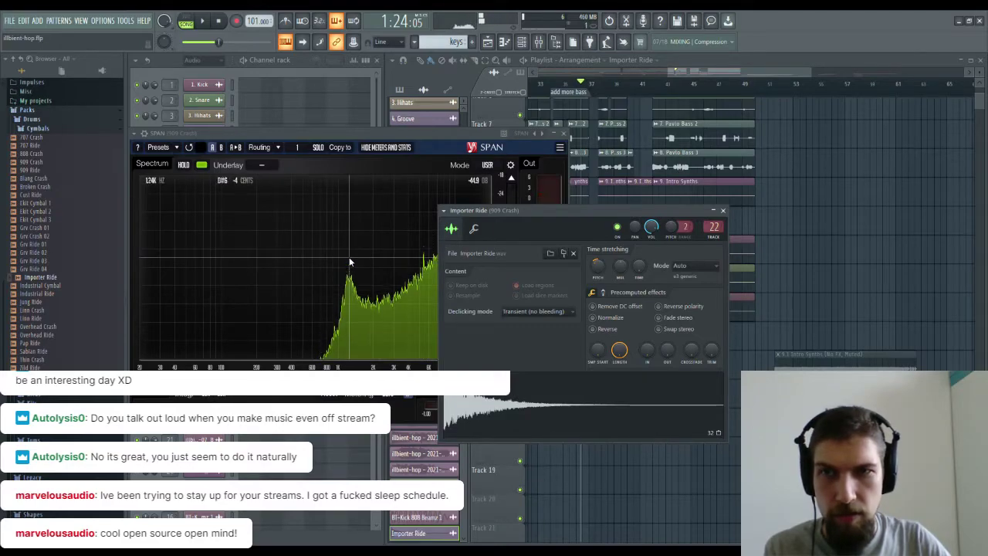
pyautogui.click(722, 211)
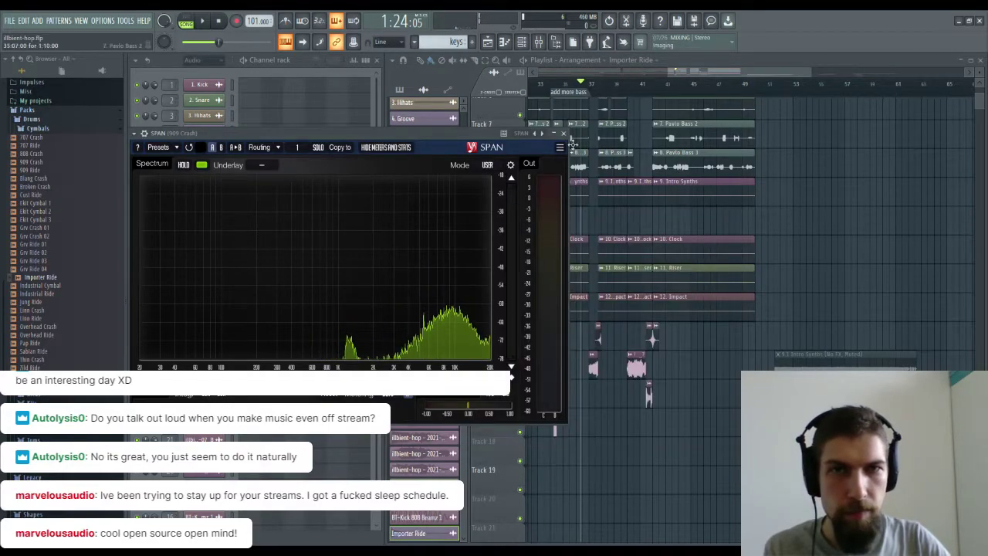
pyautogui.click(563, 133)
# Remove SPAN from the 909 Crash track and set DSEQ3 band 9 to 1229.5 Hz, sensitivity 13.89, with threshold -11.0 dB.
pyautogui.click(539, 43)
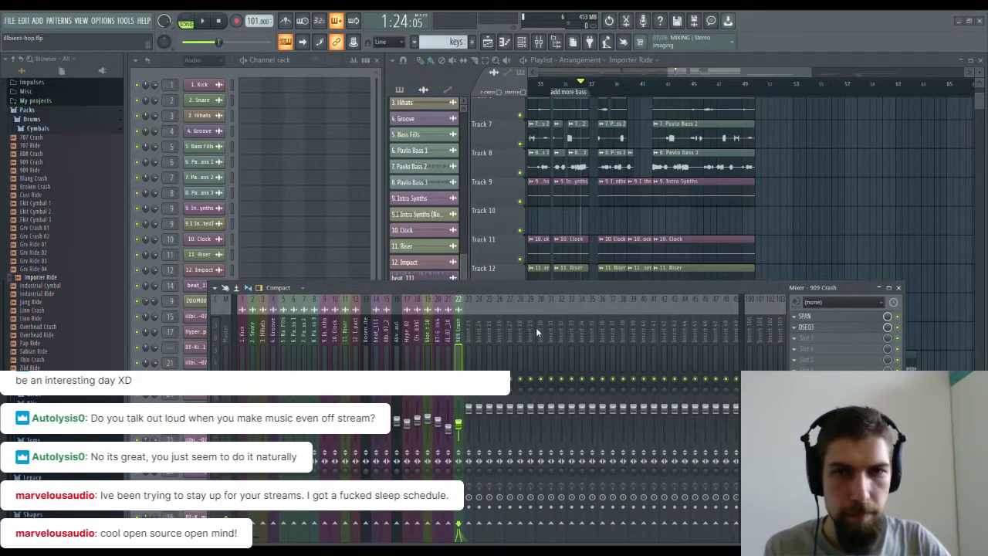
pyautogui.click(823, 330)
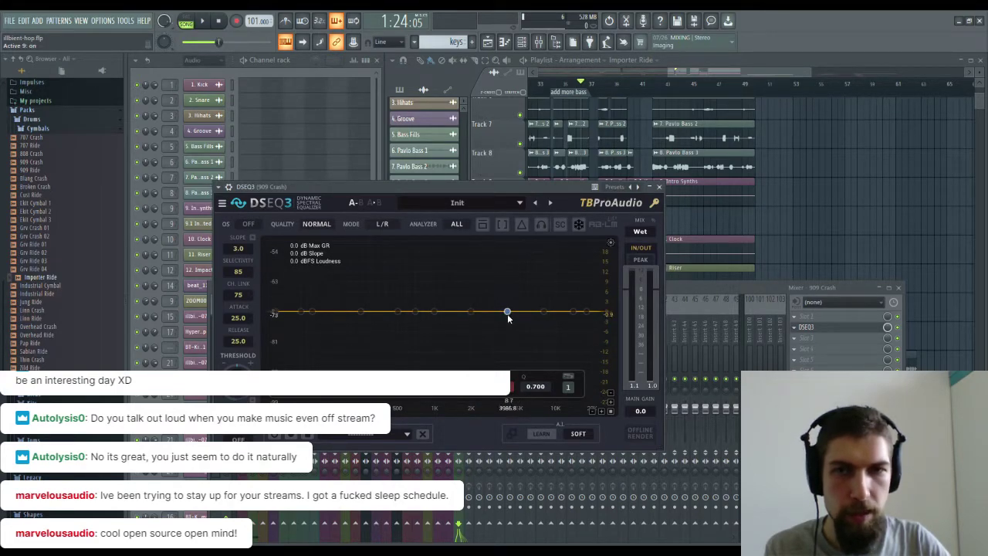
pyautogui.moveTo(507, 311); pyautogui.dragTo(475, 275)
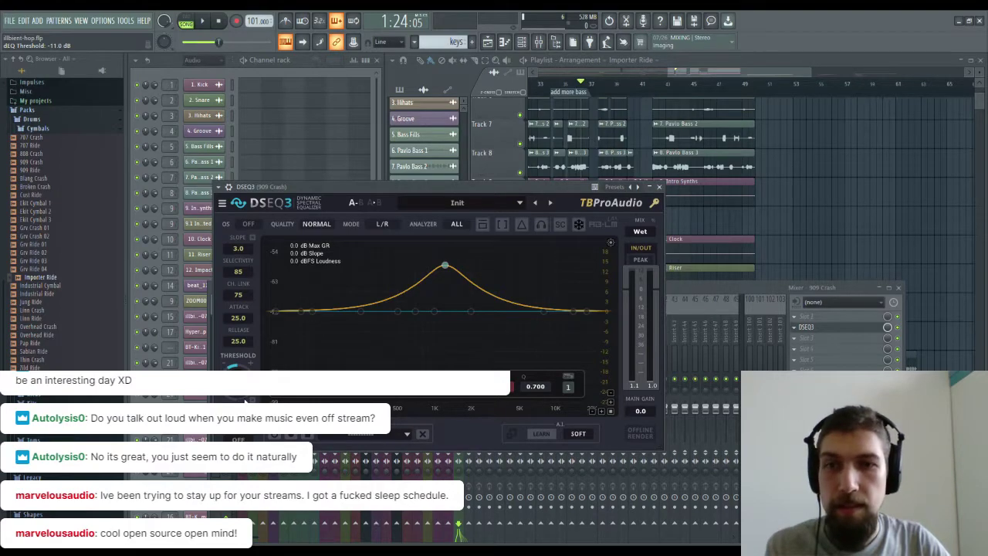
pyautogui.click(897, 287)
pyautogui.moveTo(546, 188); pyautogui.dragTo(496, 171)
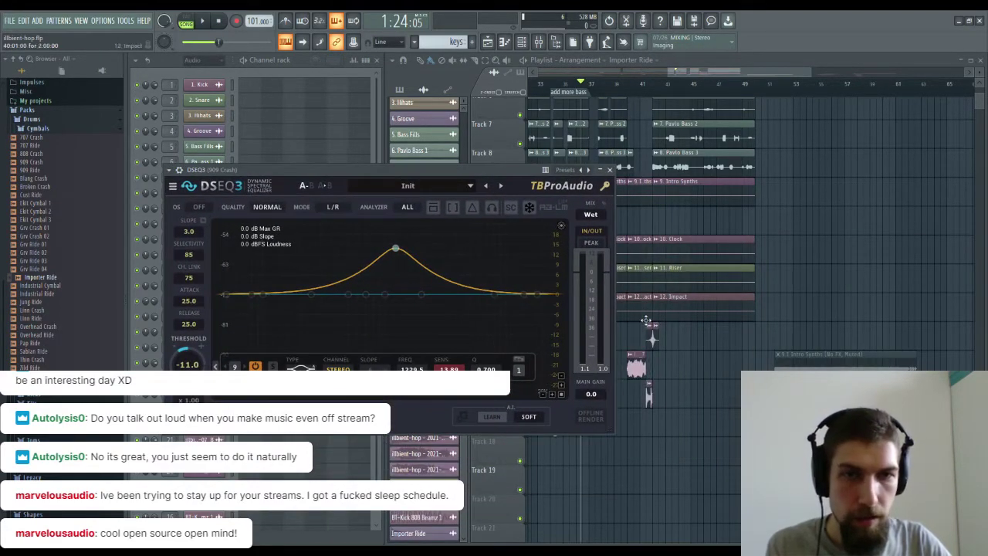
# Audition the Importer Ride sample through DSEQ3 and raise band 9 to sensitivity 23.61 at 1253.7 Hz.
pyautogui.doubleClick(644, 319)
pyautogui.moveTo(349, 169); pyautogui.dragTo(292, 169)
pyautogui.moveTo(624, 207); pyautogui.dragTo(692, 211)
pyautogui.click(604, 411)
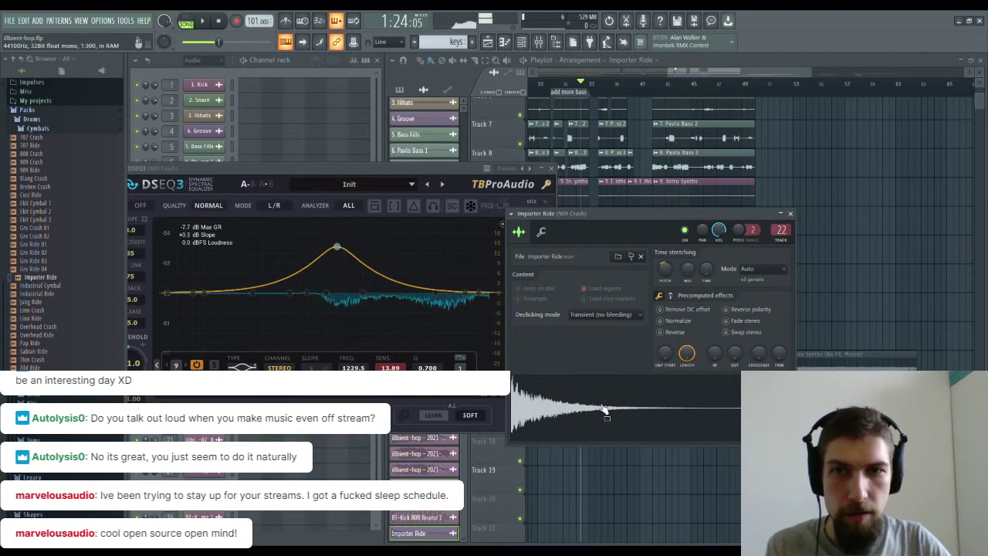
pyautogui.click(335, 256)
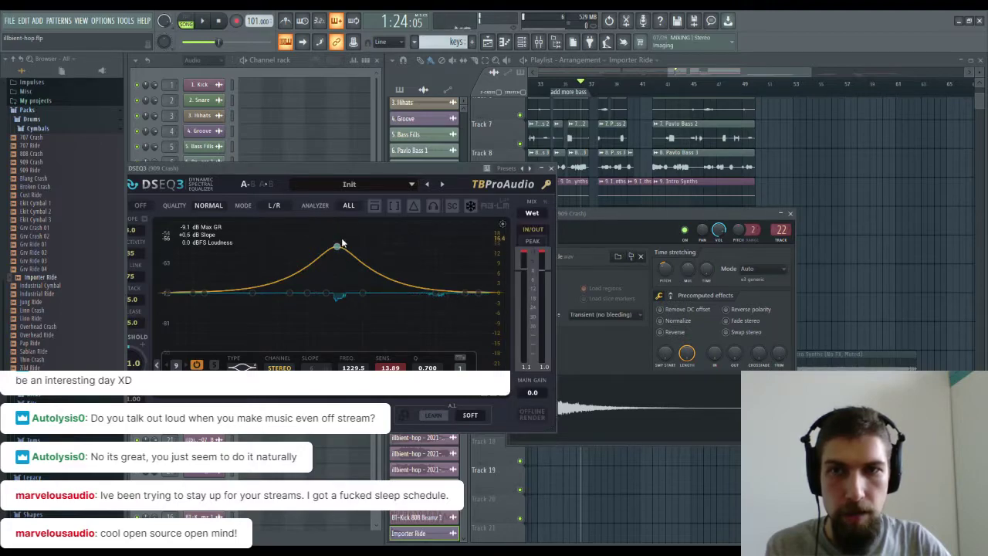
pyautogui.moveTo(337, 246); pyautogui.dragTo(340, 216)
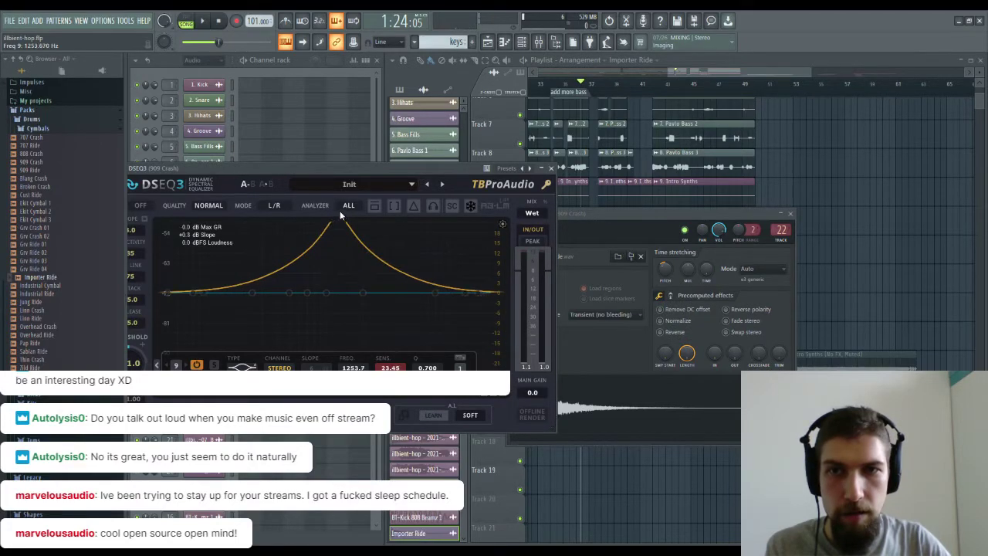
pyautogui.click(637, 417)
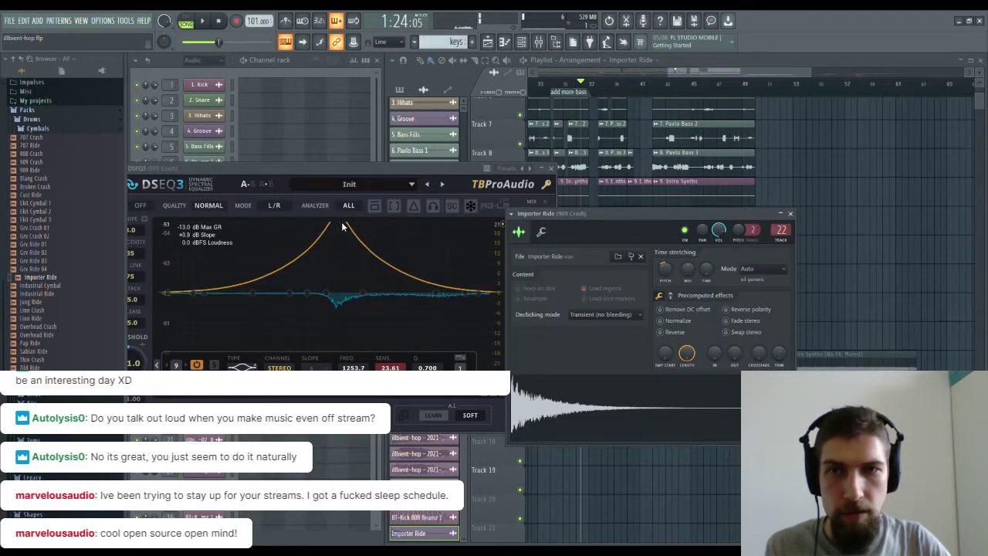
# Set the DSEQ3 quality to Ultra and audition the Importer Ride sample again.
pyautogui.click(208, 205)
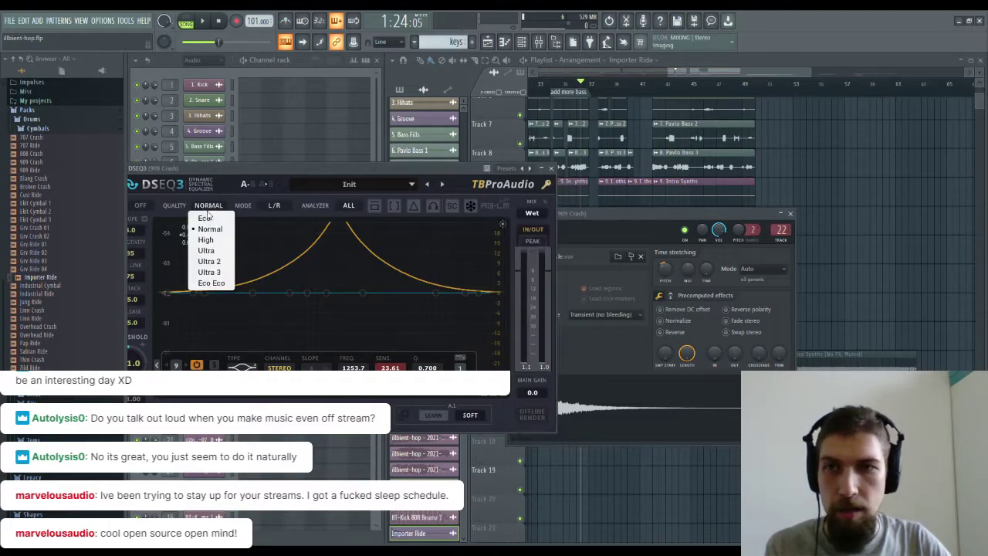
pyautogui.click(211, 252)
pyautogui.click(625, 406)
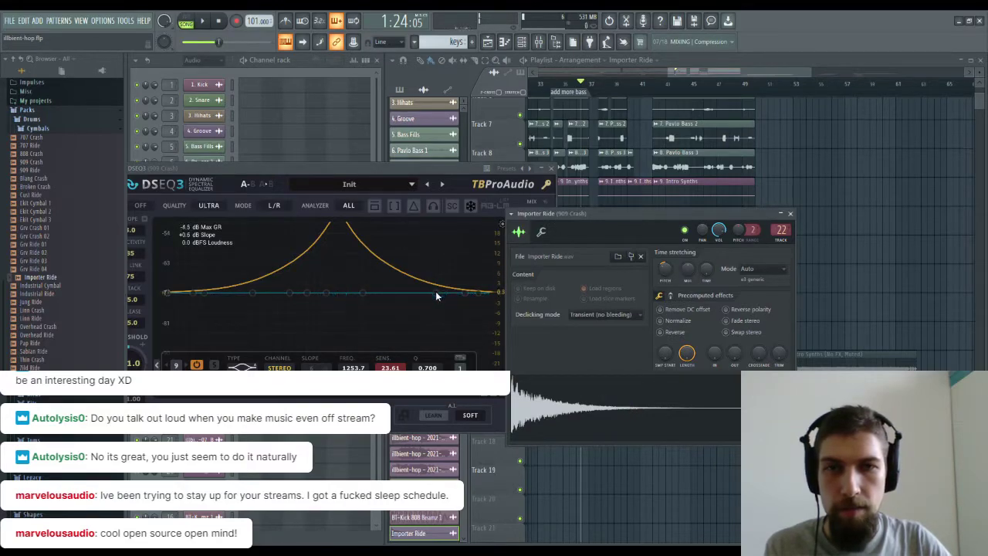
# Activate DSEQ3 band 10 at 5577.3 Hz with sensitivity -24.22 to ease the high-frequency reduction.
pyautogui.moveTo(477, 293); pyautogui.dragTo(416, 355)
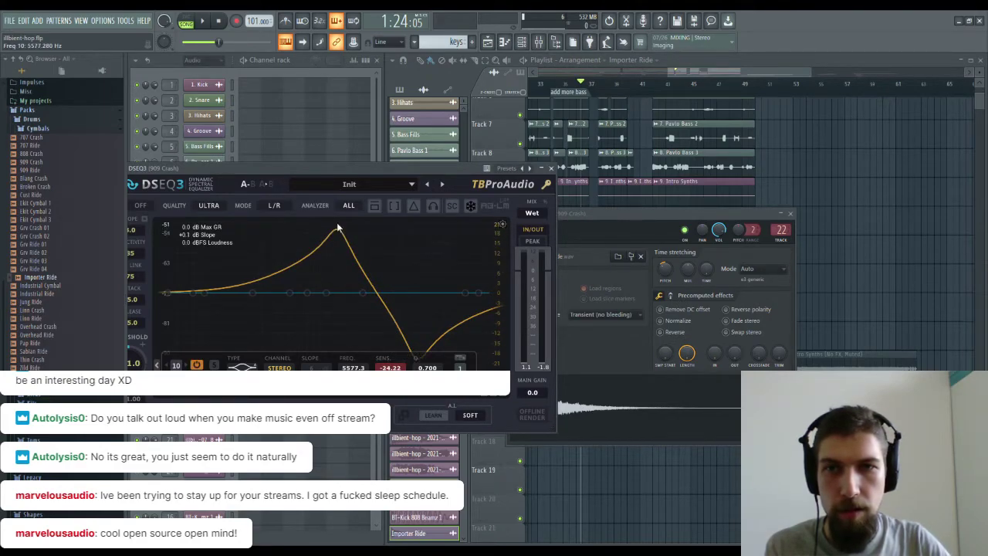
pyautogui.click(479, 294)
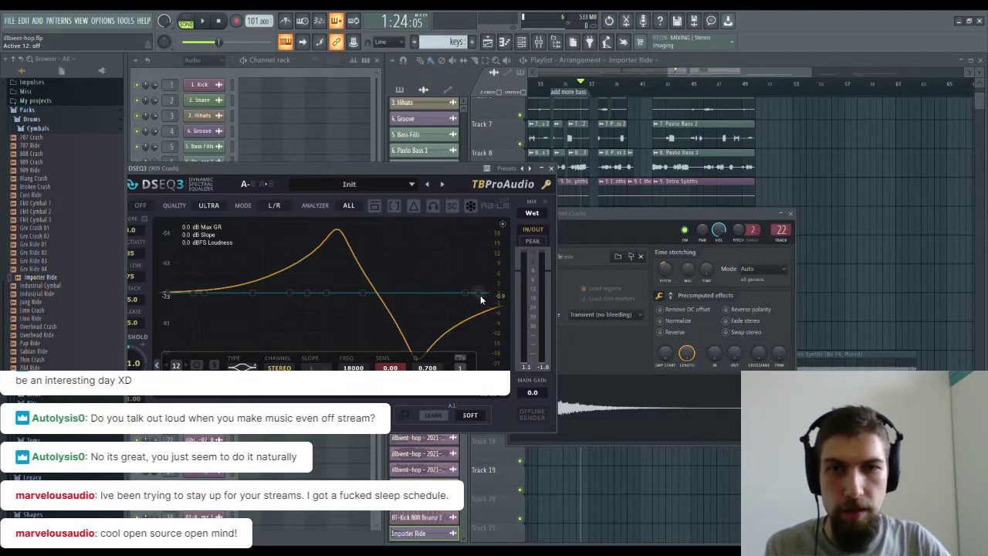
# Activate DSEQ3 band 12 at about 18899 Hz with sensitivity -8.49 and audition the Importer Ride sample.
pyautogui.moveTo(478, 294); pyautogui.dragTo(480, 320)
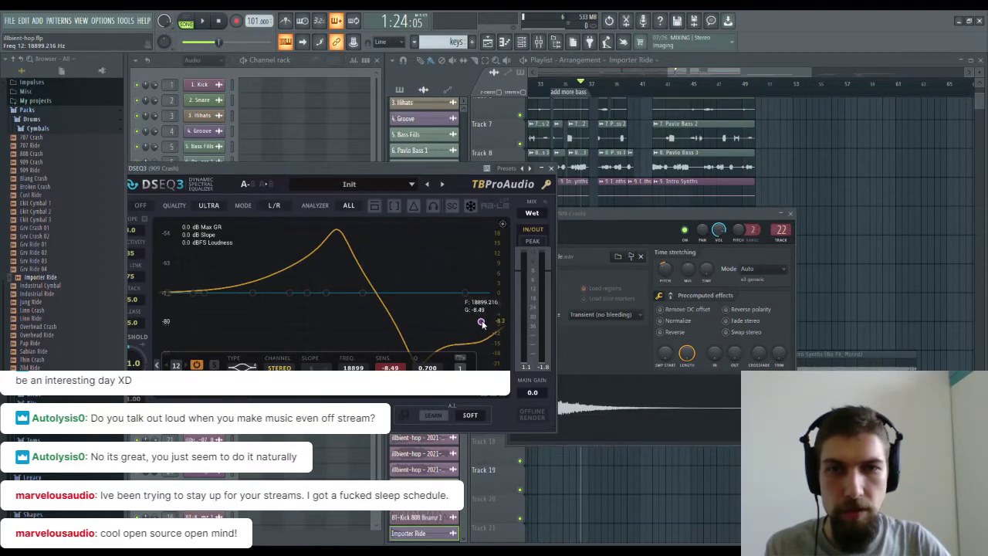
pyautogui.click(621, 407)
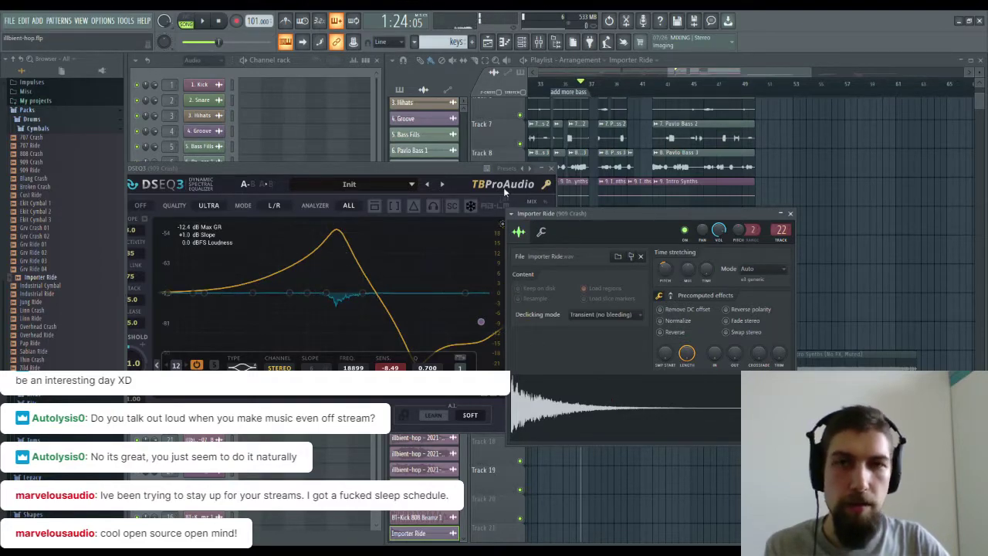
# Try the Normal quality setting in DSEQ3 and audition the Importer Ride sample with it.
pyautogui.click(216, 210)
pyautogui.click(210, 223)
pyautogui.click(610, 407)
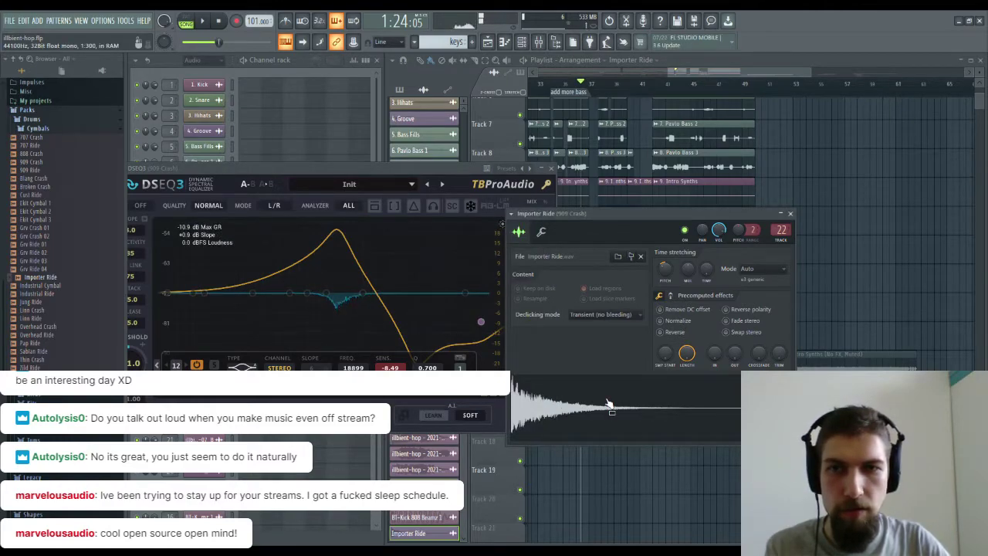
# Lower the DSEQ3 threshold to -26.2 dB and move band 12 to 17481 Hz with sensitivity -16.66, auditioning the ride.
pyautogui.click(338, 231)
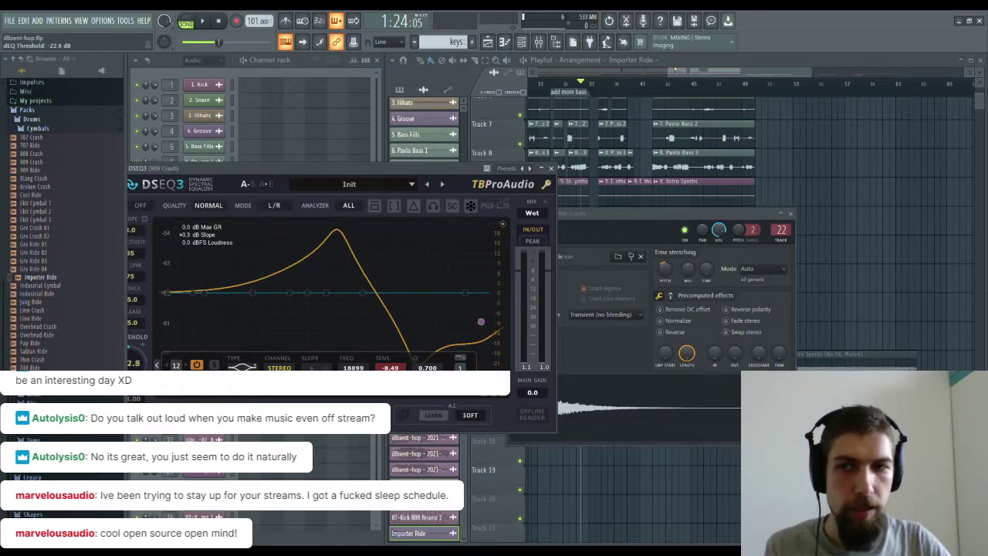
pyautogui.click(699, 420)
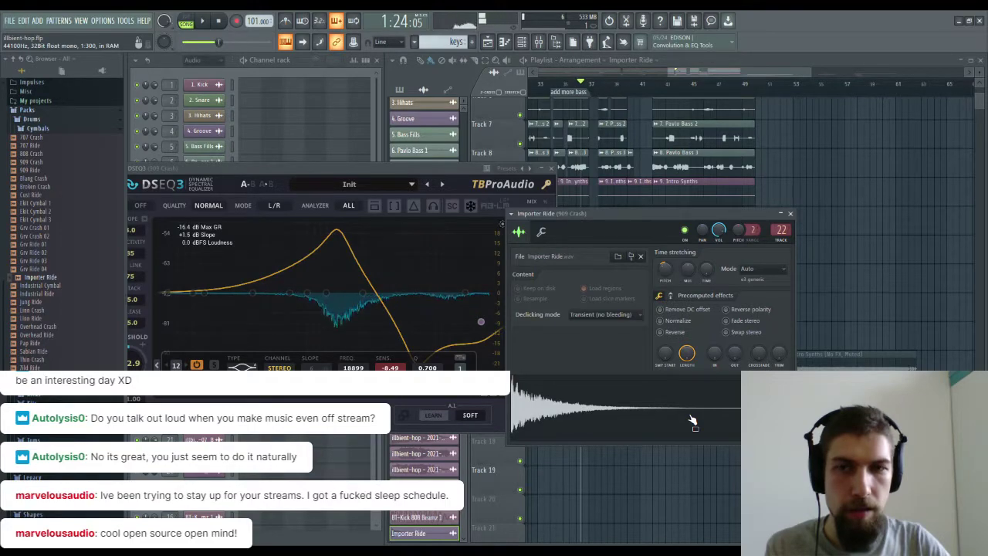
pyautogui.moveTo(481, 321); pyautogui.dragTo(483, 357)
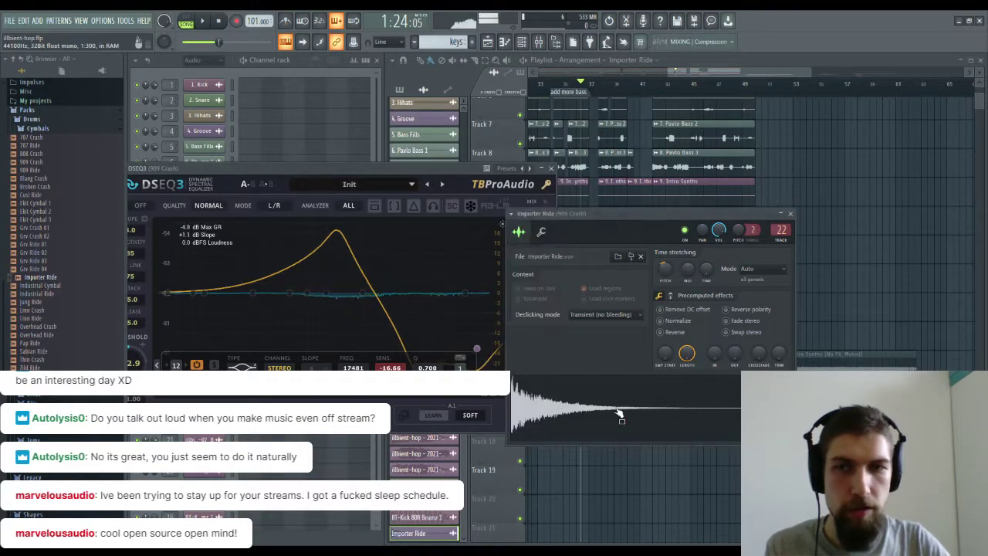
pyautogui.moveTo(314, 171); pyautogui.dragTo(356, 160)
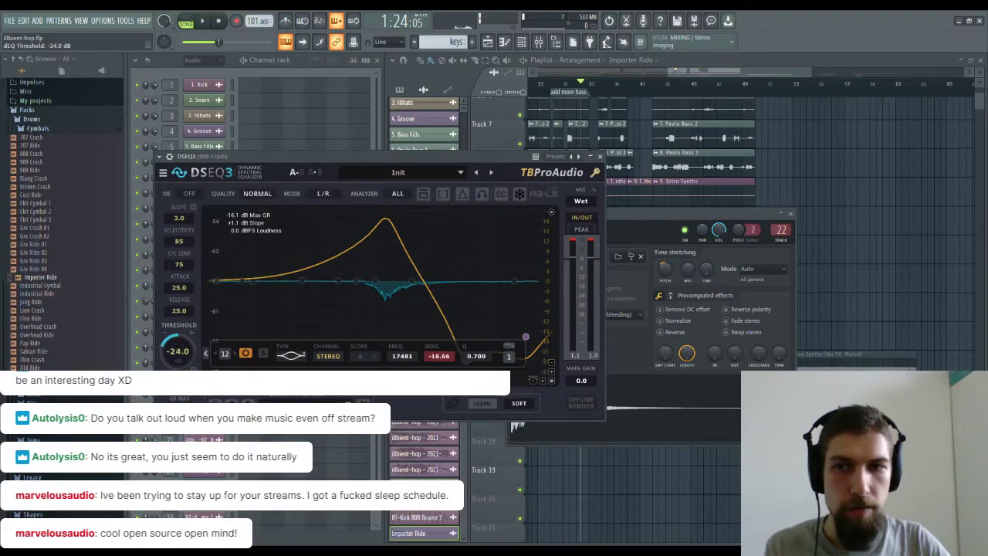
pyautogui.click(658, 424)
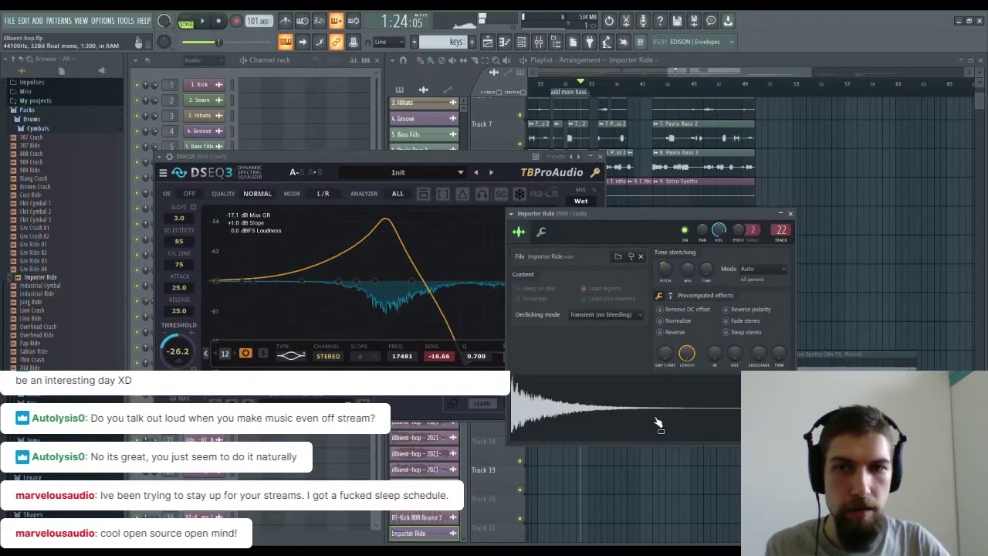
# Turn on Delta Monitor in DSEQ3 and raise the quality to Ultra 3 while auditioning the removed signal.
pyautogui.click(462, 193)
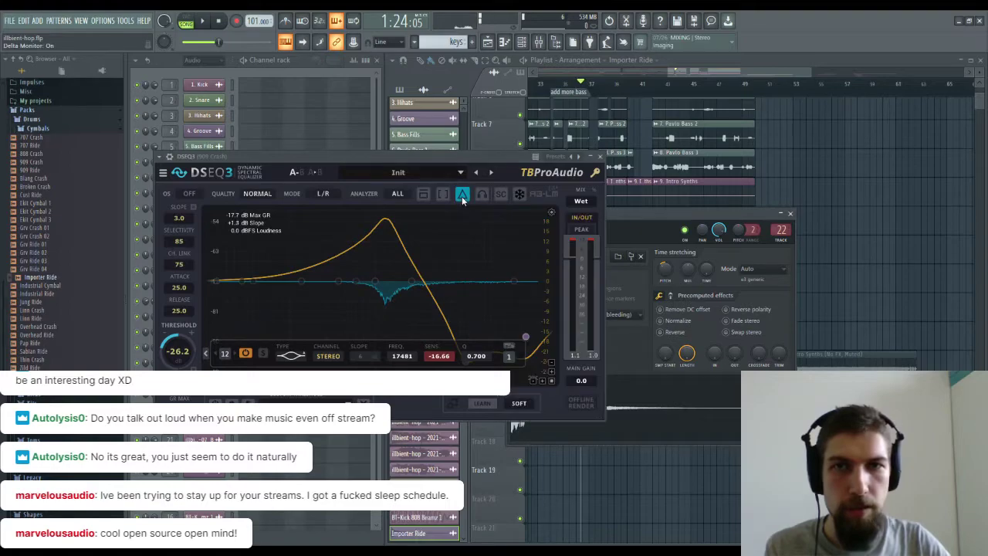
pyautogui.click(654, 411)
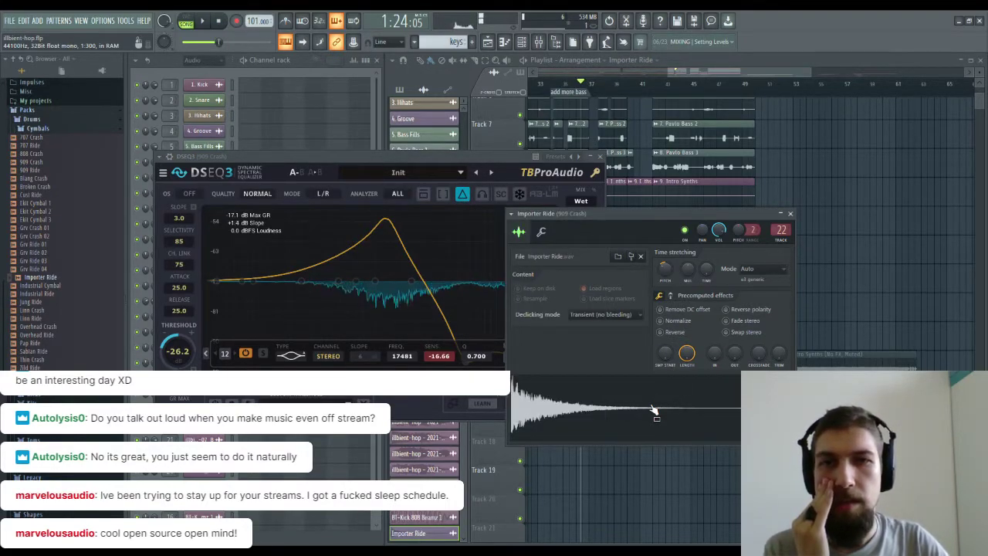
pyautogui.click(266, 195)
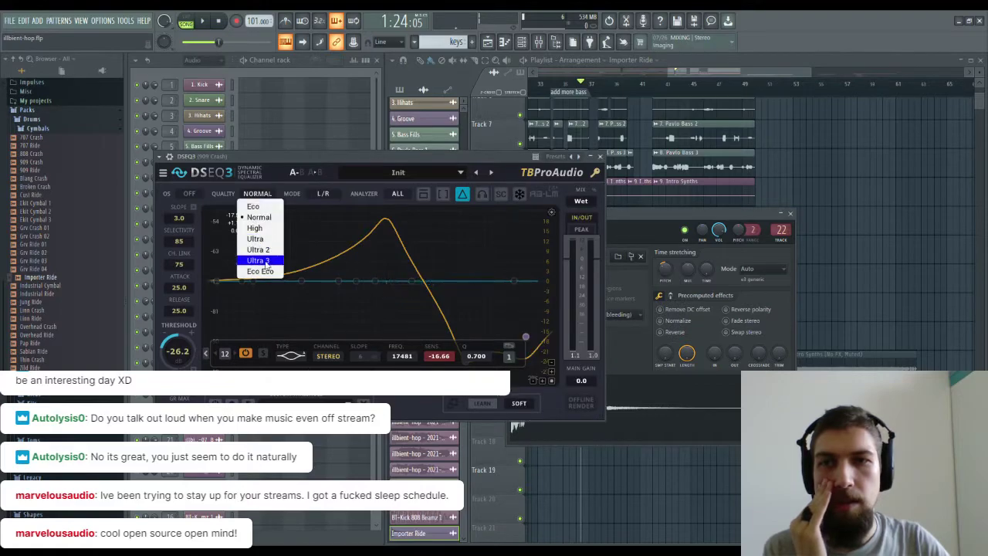
pyautogui.click(259, 260)
pyautogui.click(669, 399)
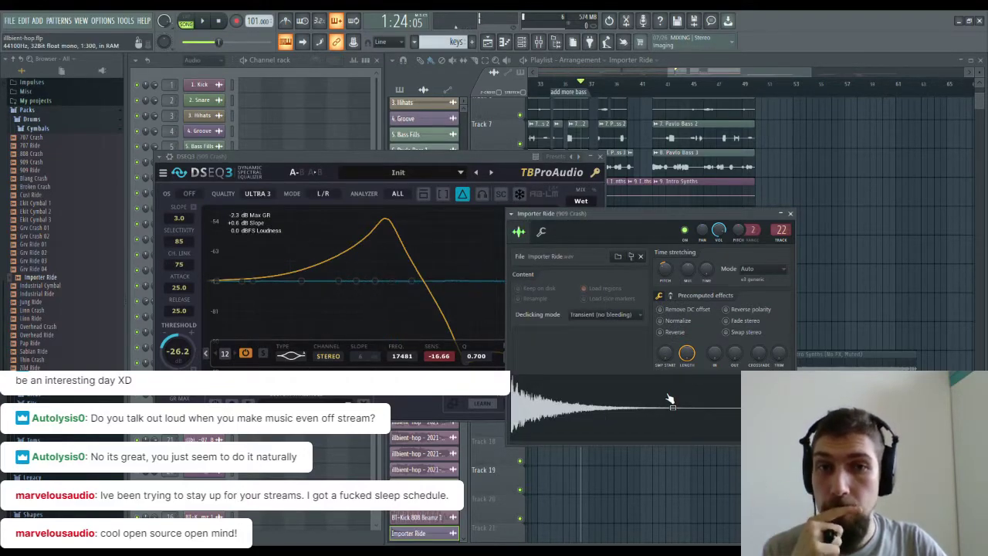
pyautogui.click(660, 400)
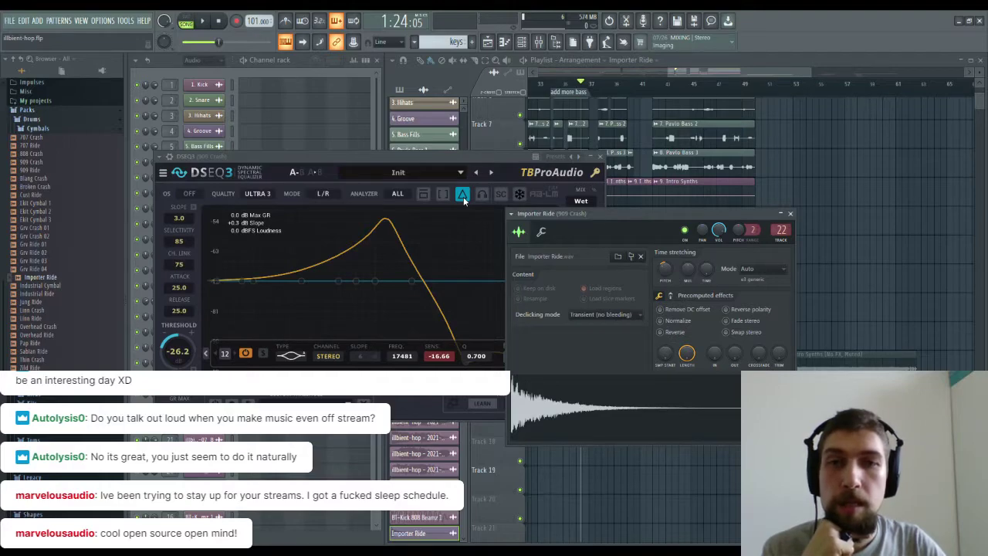
# Turn off Delta Monitor in DSEQ3 and audition the processed Importer Ride sample.
pyautogui.click(463, 197)
pyautogui.click(666, 424)
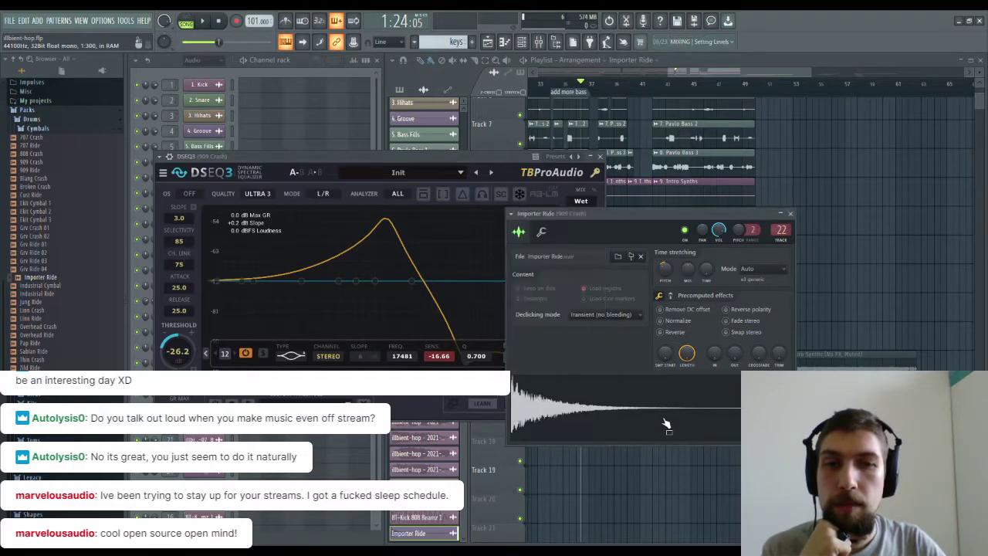
pyautogui.click(666, 423)
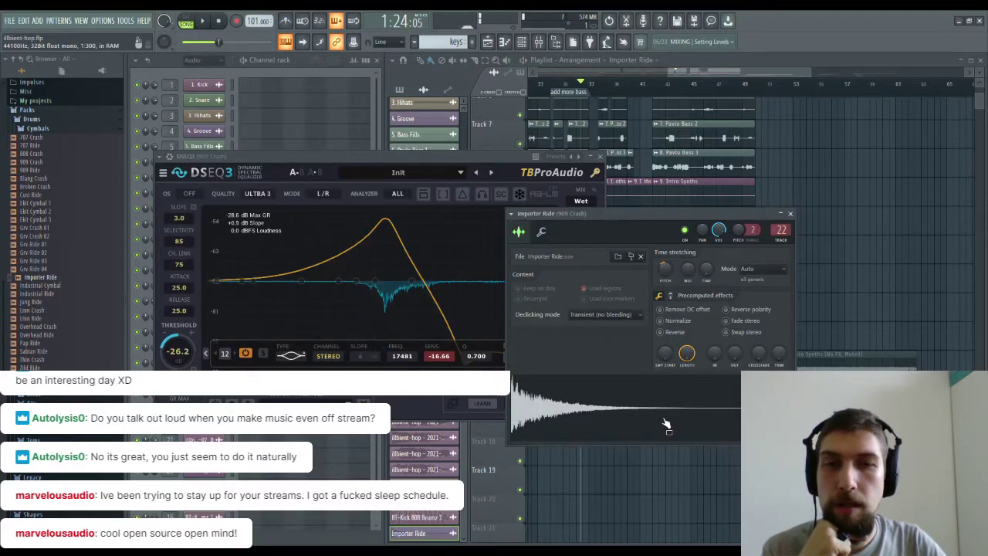
# Close the DSEQ3 and Importer Ride windows and check the effect slots of the 909 Crash mixer track.
pyautogui.click(599, 156)
pyautogui.click(791, 214)
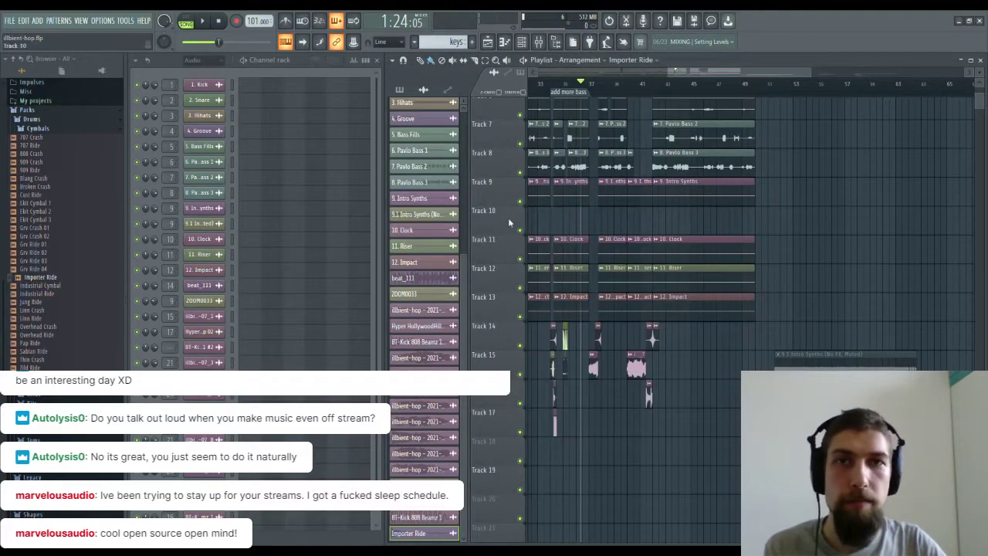
pyautogui.click(543, 43)
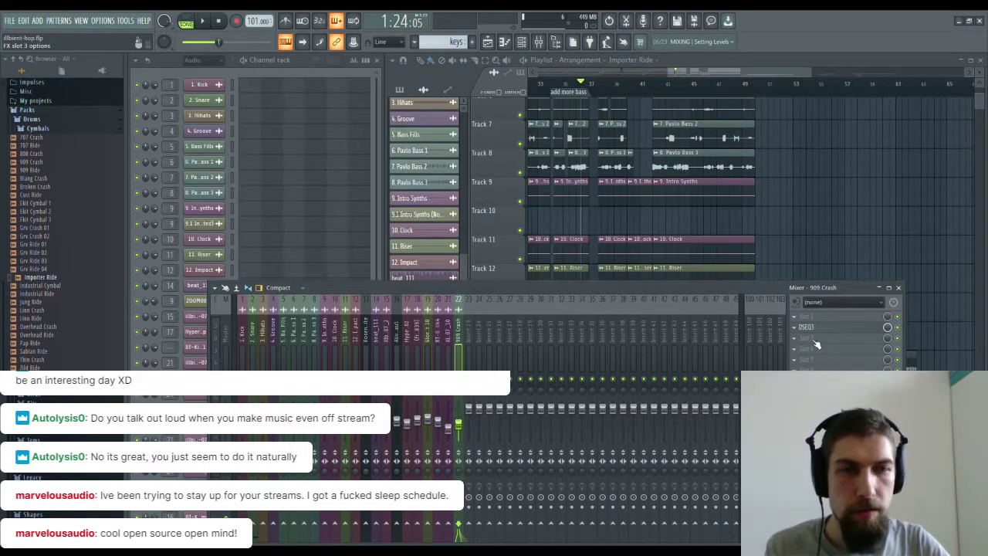
pyautogui.click(898, 288)
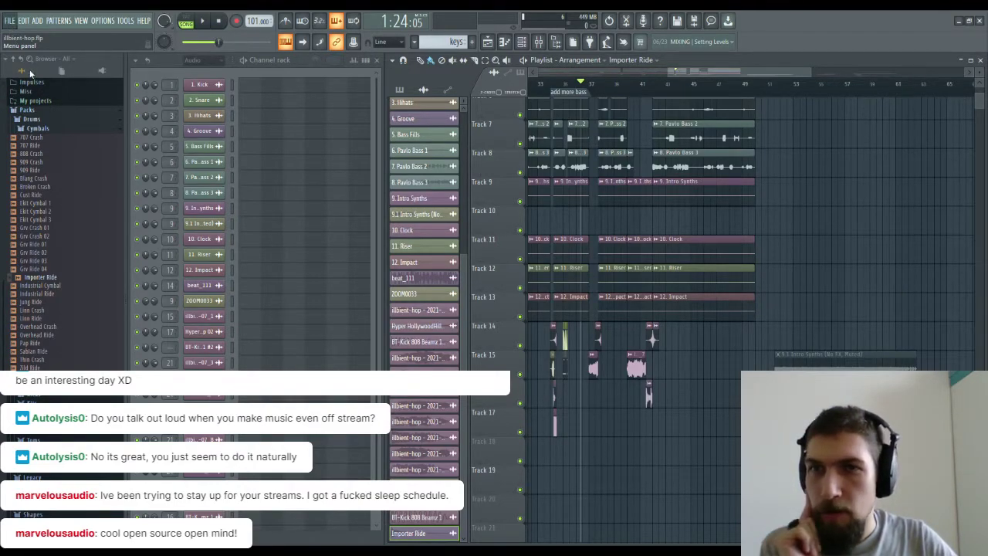
# Place the illbient-hop - 2021-Aug-07_4 clip from bar 77 onto Track 18, starting at 34:09 by the "add more bass" marker.
pyautogui.moveTo(646, 224)
pyautogui.mouseDown()
pyautogui.moveTo(887, 382)
pyautogui.moveTo(771, 370)
pyautogui.moveTo(645, 223)
pyautogui.mouseUp()
pyautogui.moveTo(730, 371); pyautogui.dragTo(713, 454)
pyautogui.moveTo(780, 224); pyautogui.dragTo(747, 386)
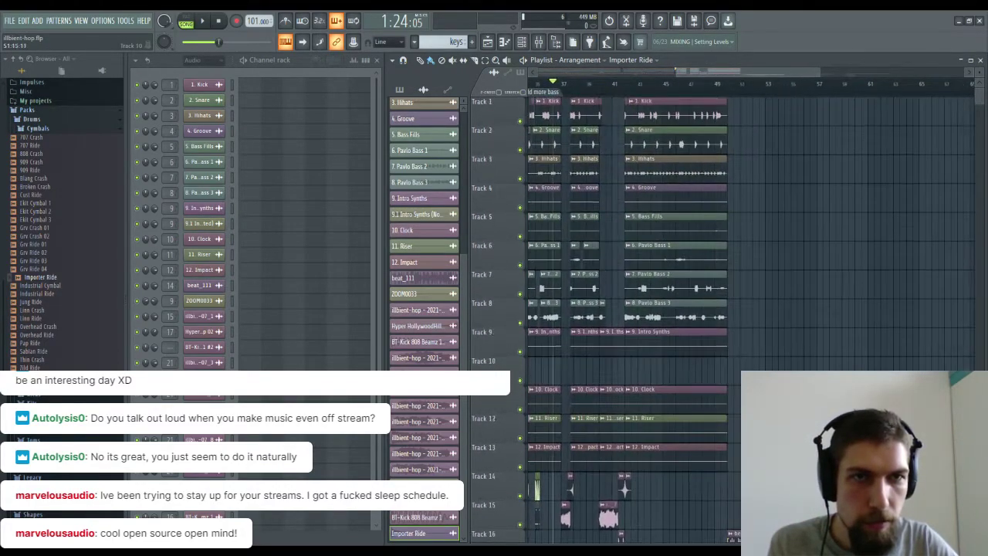
pyautogui.moveTo(787, 300); pyautogui.dragTo(779, 378)
pyautogui.moveTo(830, 351); pyautogui.dragTo(684, 230)
pyautogui.moveTo(761, 287); pyautogui.dragTo(688, 209)
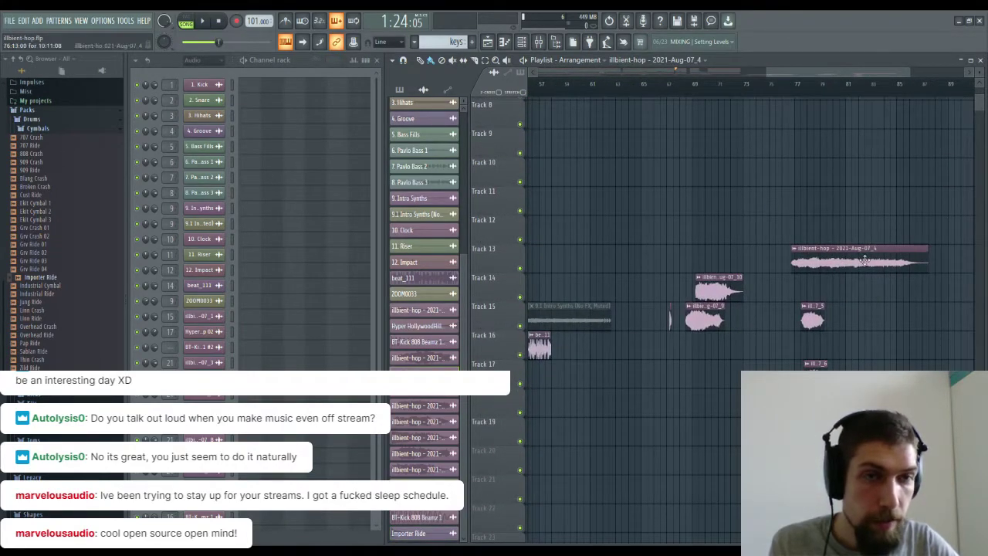
pyautogui.moveTo(653, 270); pyautogui.dragTo(893, 163)
pyautogui.moveTo(739, 314); pyautogui.dragTo(959, 337)
pyautogui.moveTo(693, 344); pyautogui.dragTo(808, 344)
pyautogui.click(716, 328)
pyautogui.moveTo(851, 372); pyautogui.dragTo(830, 411)
pyautogui.moveTo(751, 366); pyautogui.dragTo(864, 375)
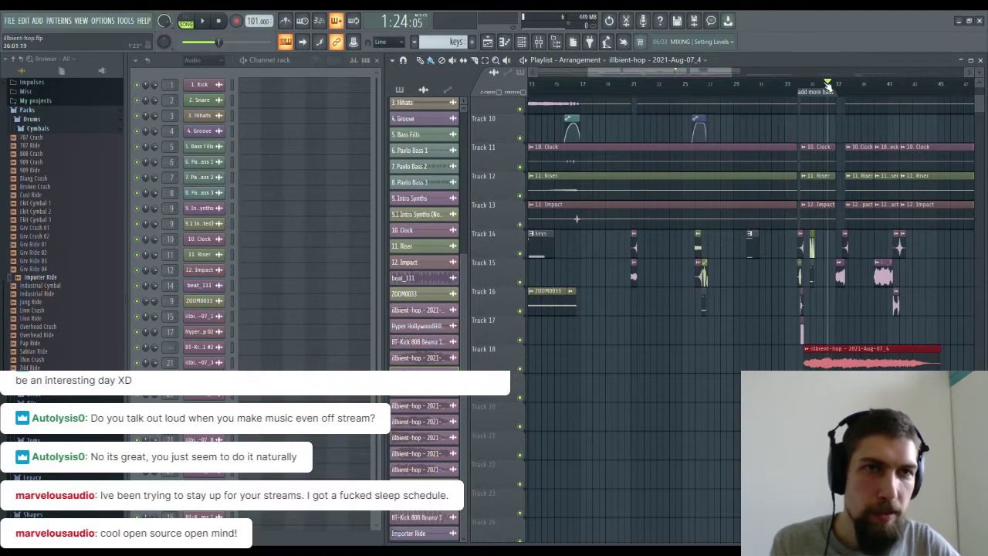
pyautogui.scroll(5, 826, 85)
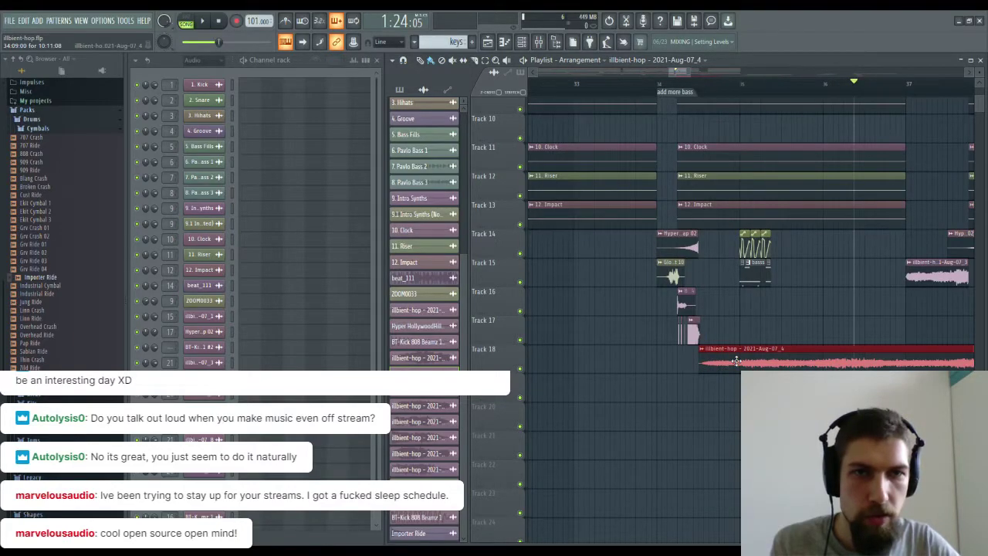
pyautogui.scroll(-5, 781, 89)
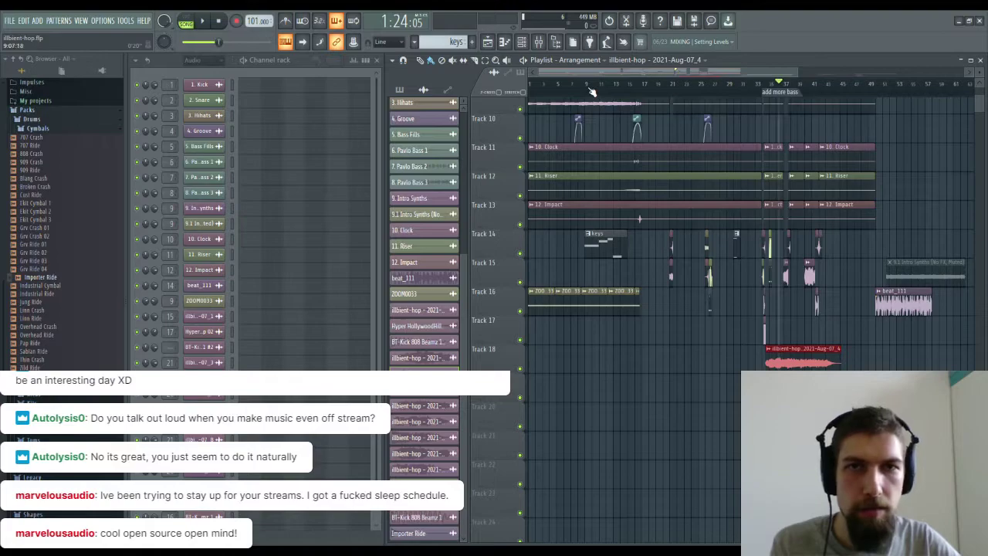
# Play back the arrangement from the intro and check the channel settings of the glitch clip on Track 15 near bar 26.
pyautogui.scroll(2, 584, 253)
pyautogui.press('space')
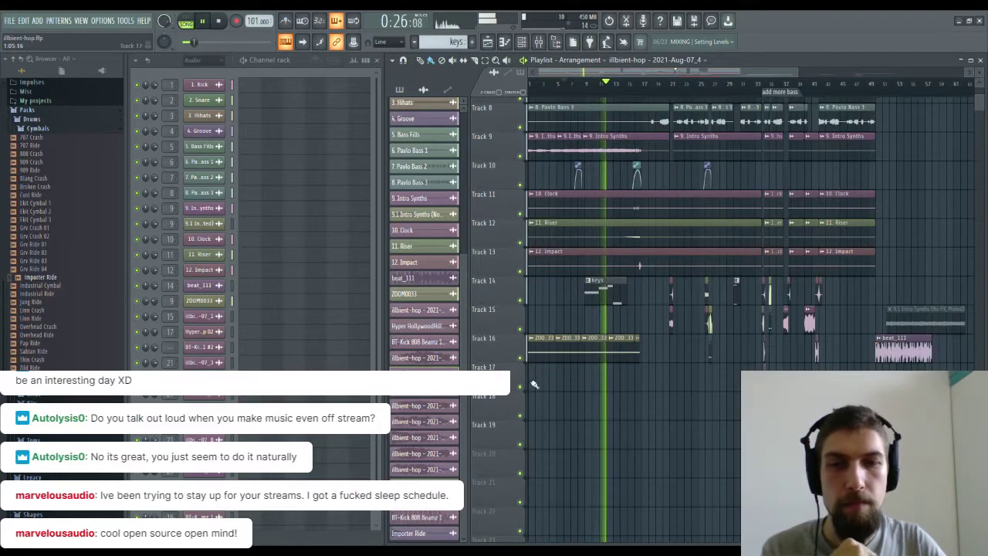
pyautogui.doubleClick(710, 321)
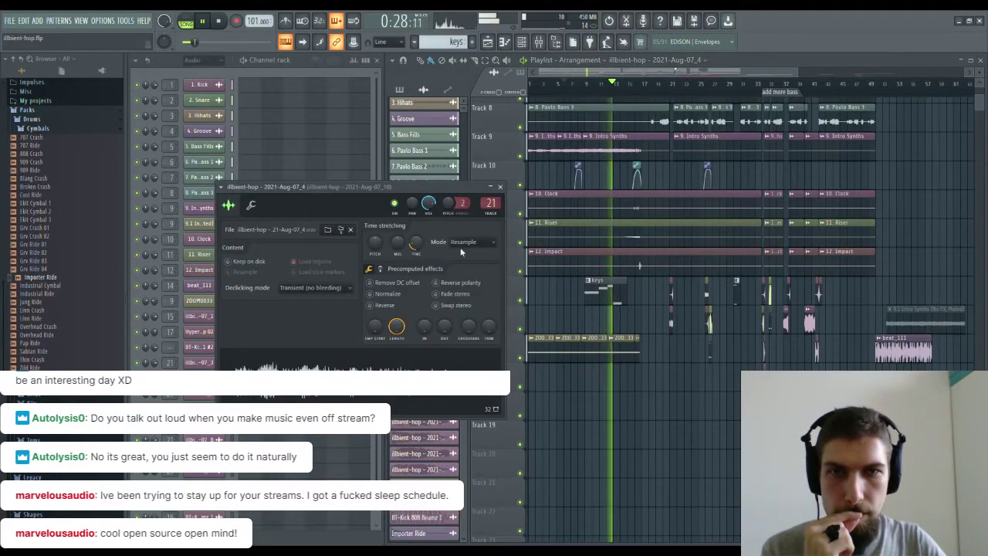
pyautogui.click(500, 187)
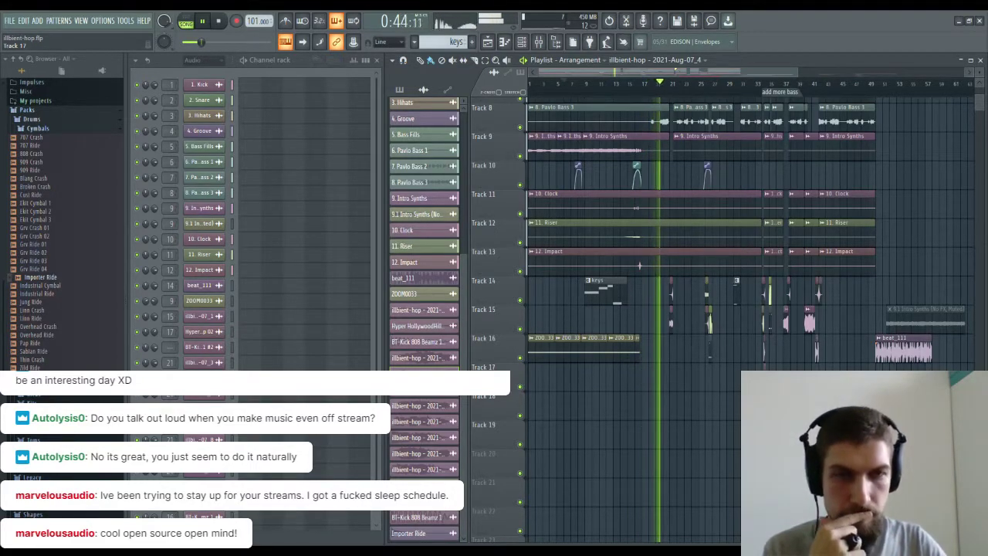
# Cut a quarter-bar section ending at 22:13 out of the Pavlo Bass 1 clip on Track 6.
pyautogui.scroll(1, 671, 380)
pyautogui.scroll(7, 670, 370)
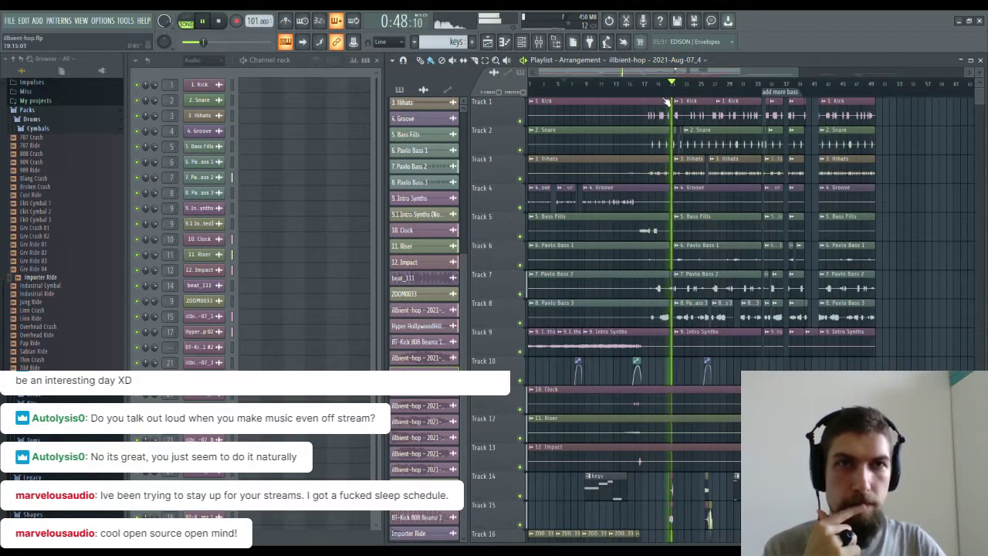
pyautogui.scroll(5, 668, 192)
pyautogui.scroll(2, 671, 98)
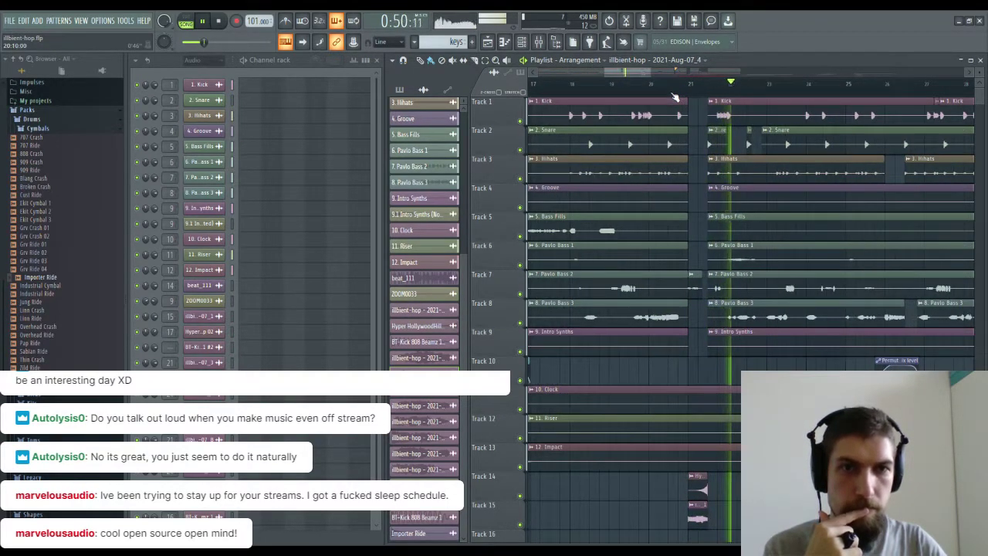
pyautogui.scroll(-3, 676, 96)
pyautogui.moveTo(730, 362); pyautogui.dragTo(604, 333)
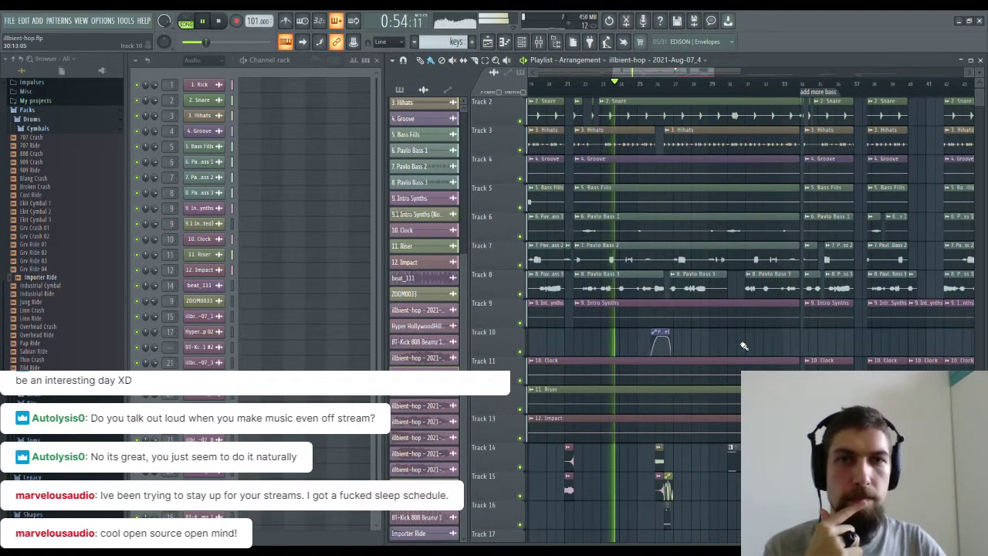
pyautogui.scroll(5, 593, 94)
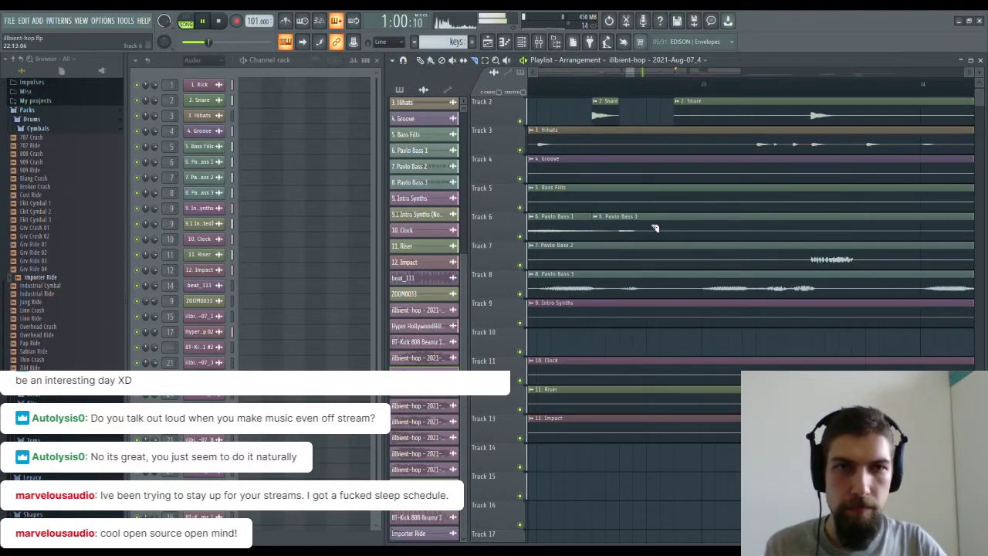
pyautogui.rightClick(621, 241)
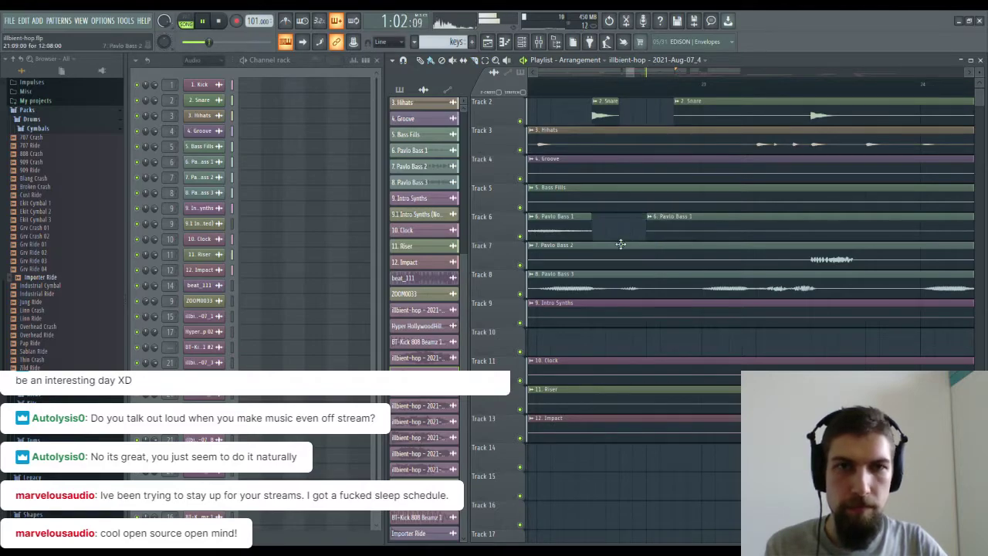
# Cut the one-bar section from bar 30 to bar 31 out of the Pavlo Bass 1 clip on Track 6.
pyautogui.scroll(-4, 650, 92)
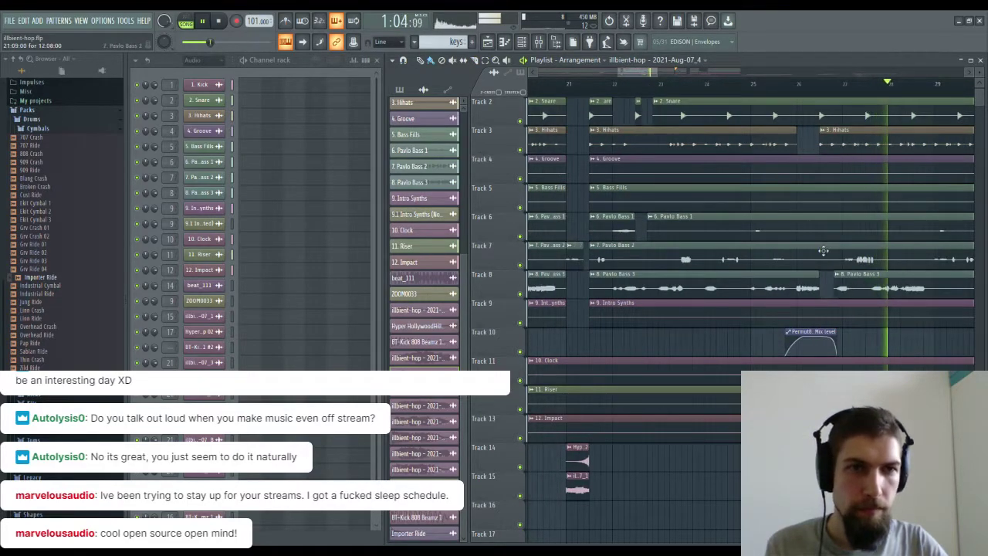
pyautogui.moveTo(878, 351); pyautogui.dragTo(635, 327)
pyautogui.moveTo(750, 316); pyautogui.dragTo(654, 334)
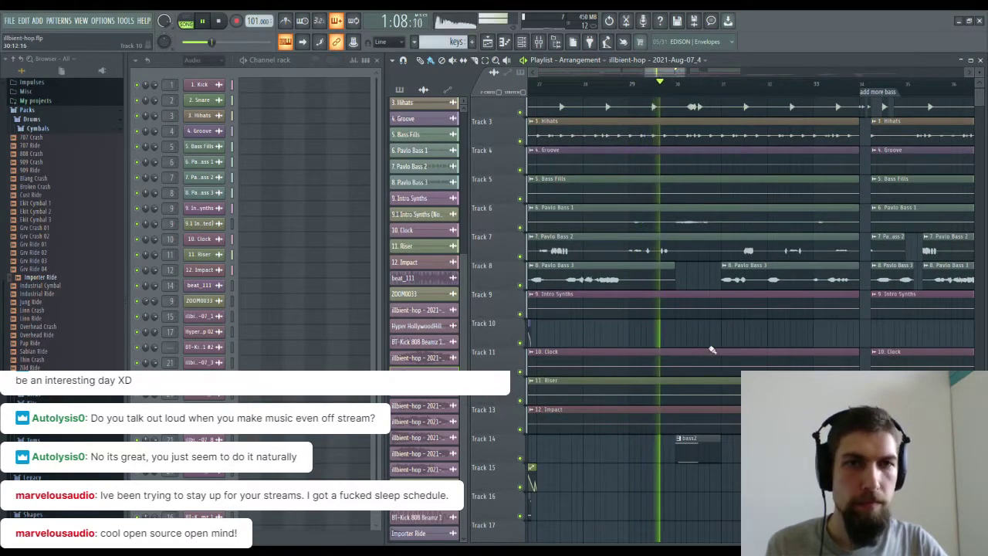
pyautogui.moveTo(734, 342)
pyautogui.mouseDown()
pyautogui.moveTo(674, 375)
pyautogui.moveTo(676, 390)
pyautogui.mouseUp()
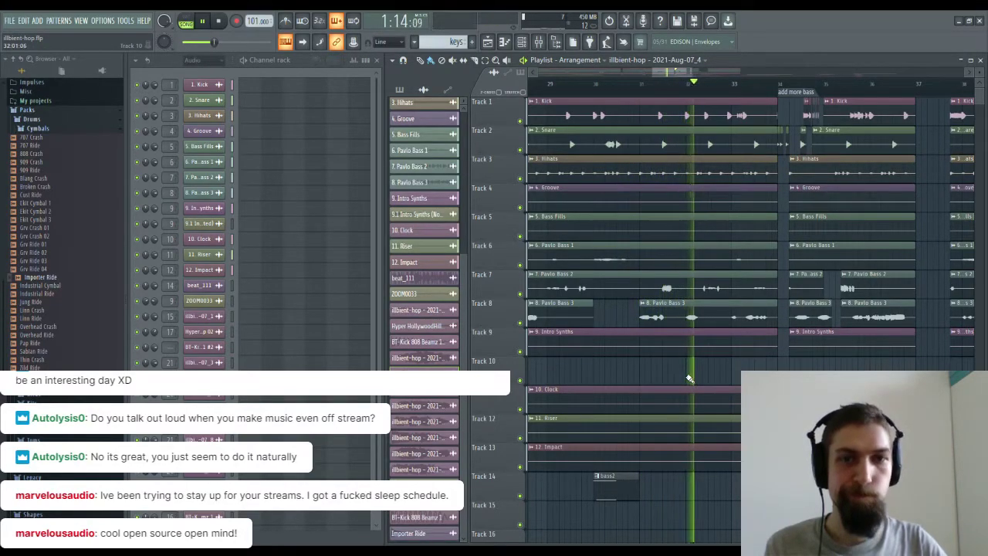
pyautogui.click(614, 263)
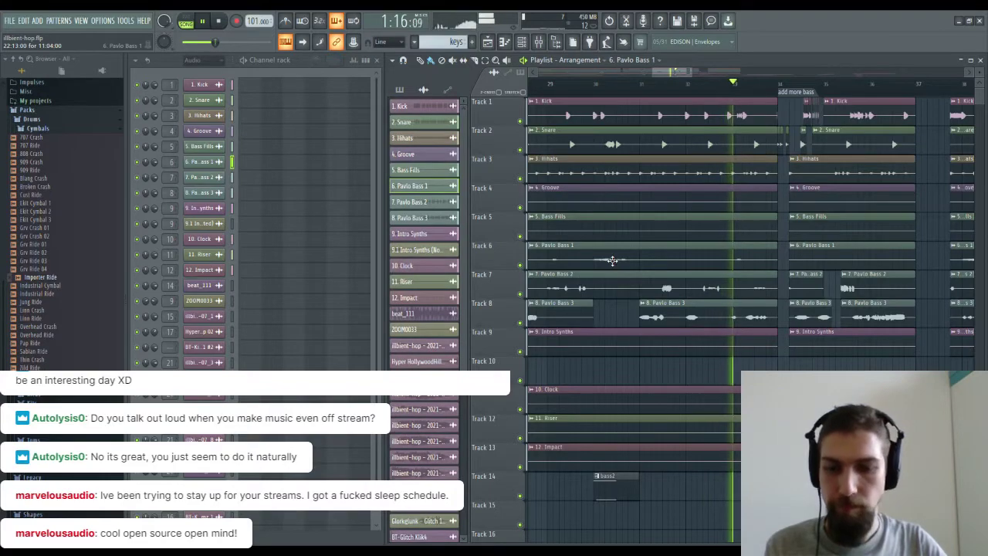
pyautogui.moveTo(593, 251); pyautogui.dragTo(593, 269)
pyautogui.moveTo(640, 244); pyautogui.dragTo(642, 272)
pyautogui.rightClick(622, 259)
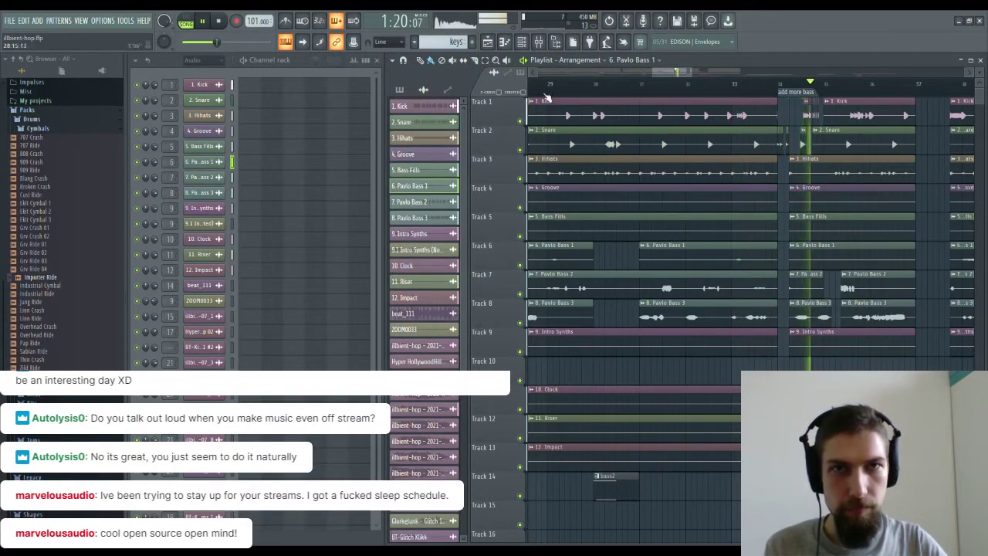
# Extend the start of the Pavlo Bass 3 clip on Track 8 back to about 30:05, leaving only a short fragment before bar 31.
pyautogui.click(537, 83)
pyautogui.press('space')
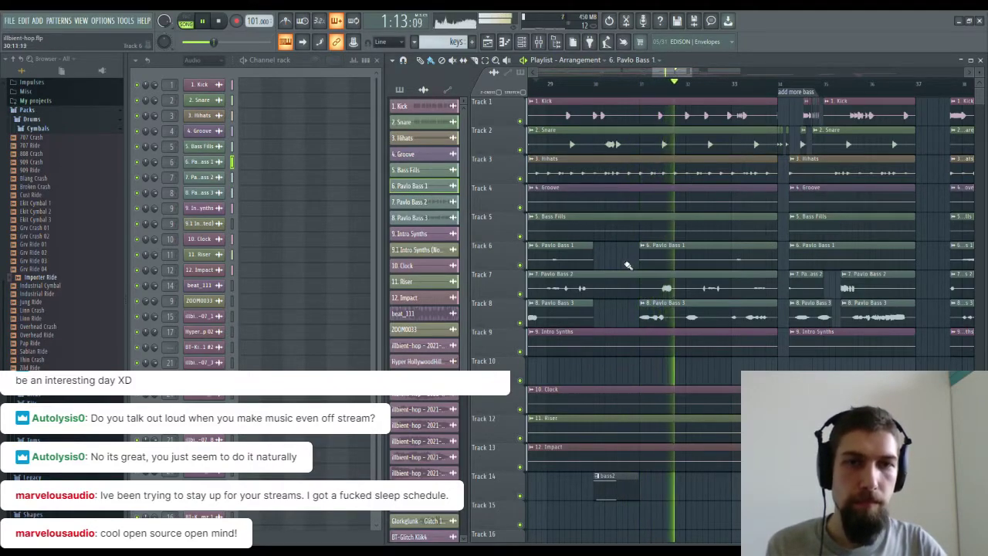
pyautogui.press('space')
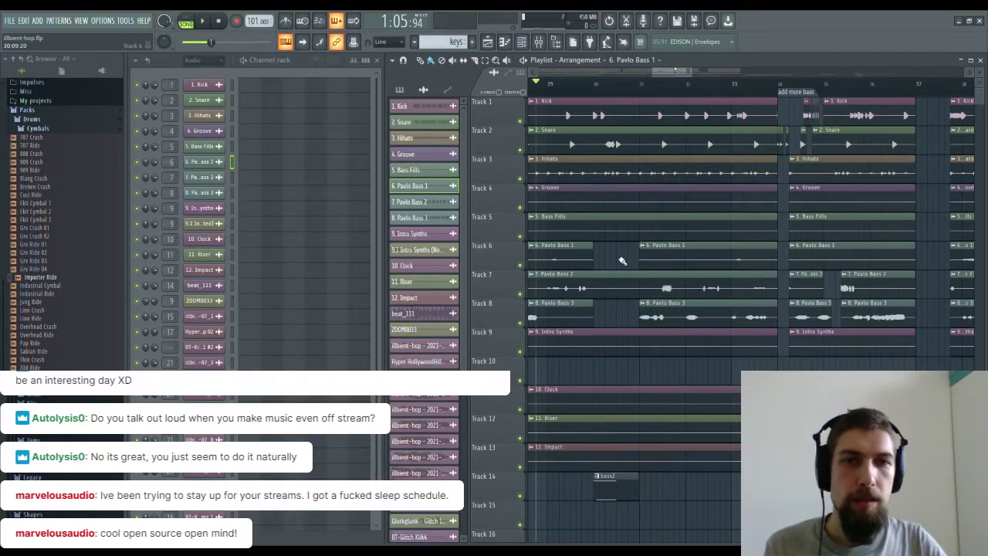
pyautogui.moveTo(633, 314); pyautogui.dragTo(616, 315)
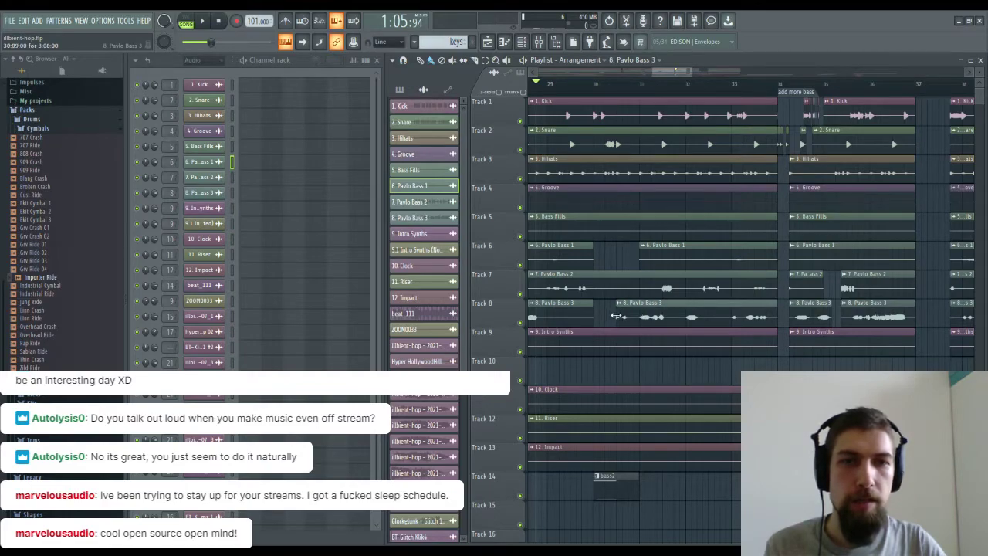
pyautogui.press('space')
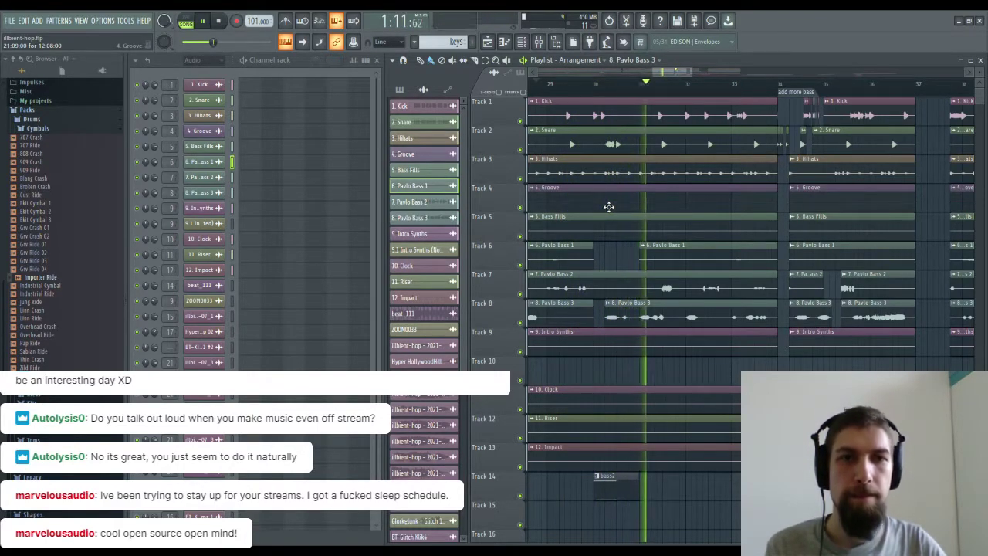
pyautogui.press('space')
pyautogui.scroll(2, 614, 137)
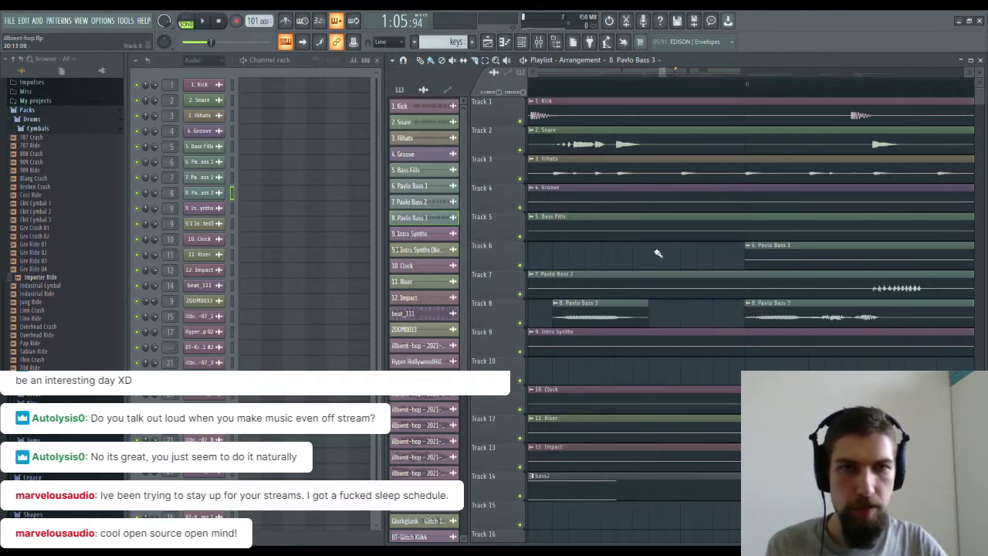
# Play back the arrangement from just before bar 29 to about bar 36 to check the bass gaps.
pyautogui.scroll(-2, 636, 92)
pyautogui.press('space')
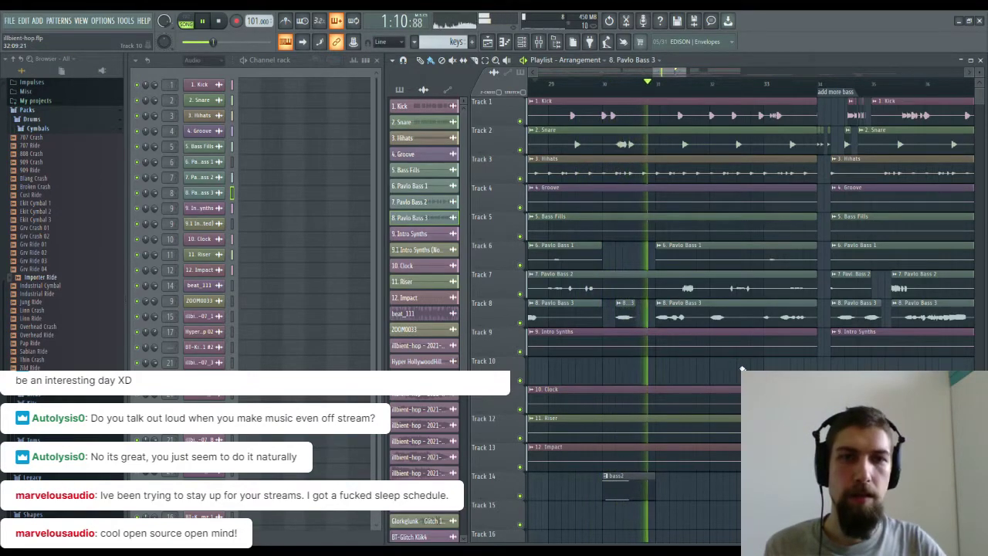
pyautogui.moveTo(742, 369); pyautogui.dragTo(679, 371)
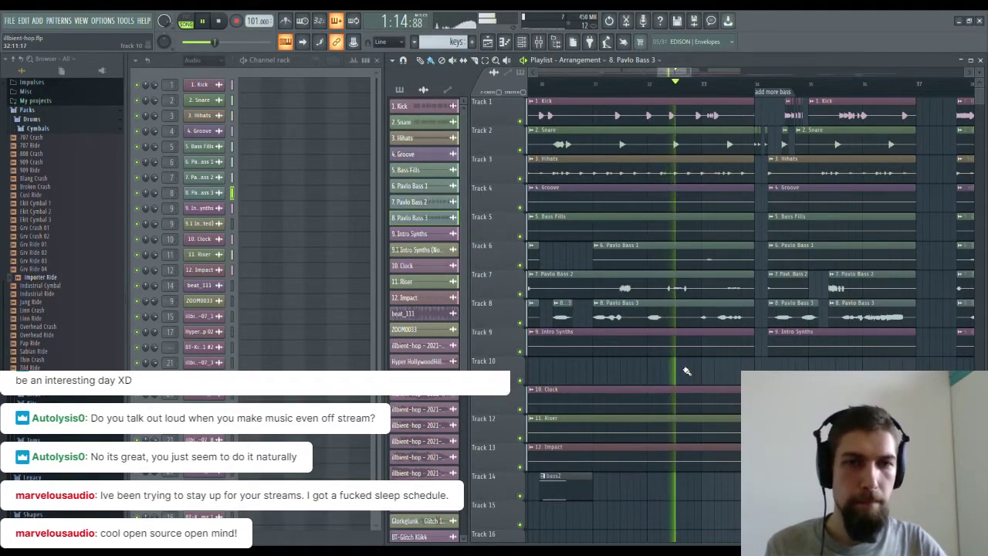
pyautogui.moveTo(694, 370); pyautogui.dragTo(665, 370)
pyautogui.scroll(-7, 706, 362)
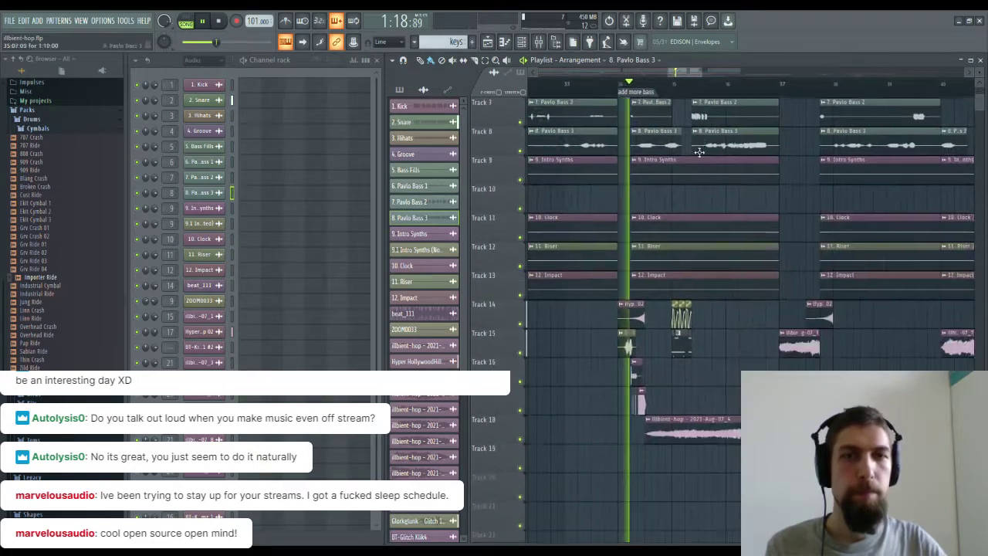
pyautogui.moveTo(761, 298); pyautogui.dragTo(684, 357)
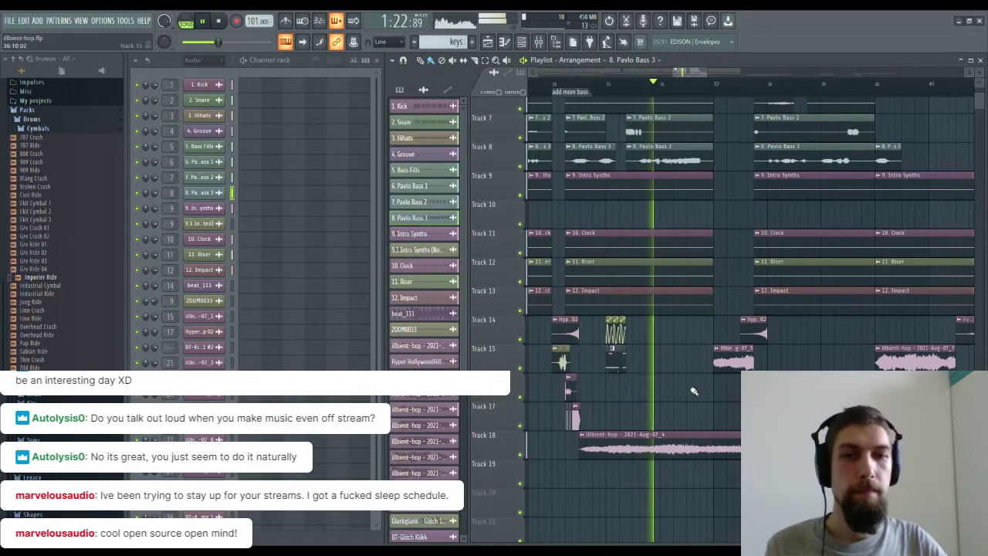
pyautogui.press('space')
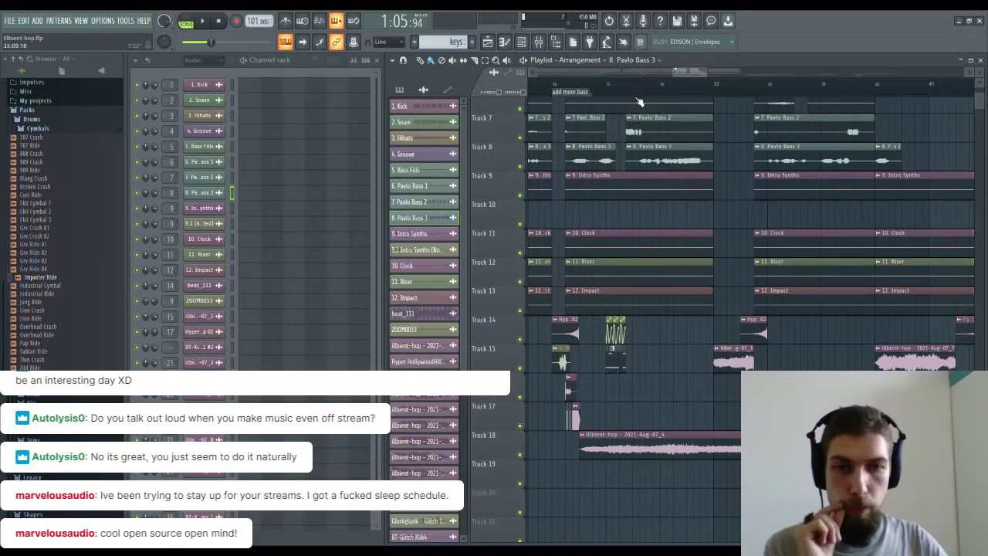
# Slice the illbient-hop - 2021-Aug-07_4 clip on Track 18 at 35:09 and delete the part after the cut.
pyautogui.scroll(3, 633, 281)
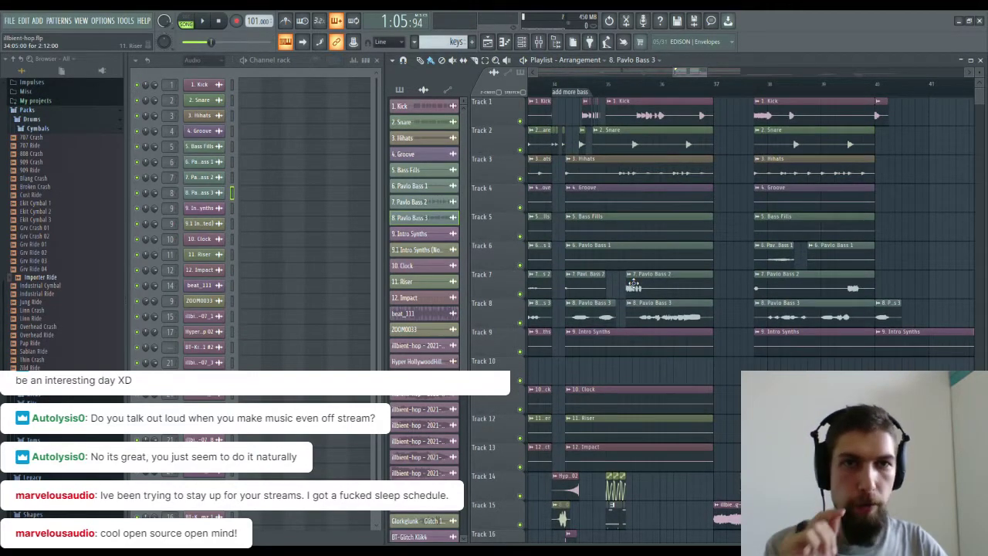
pyautogui.scroll(3, 633, 91)
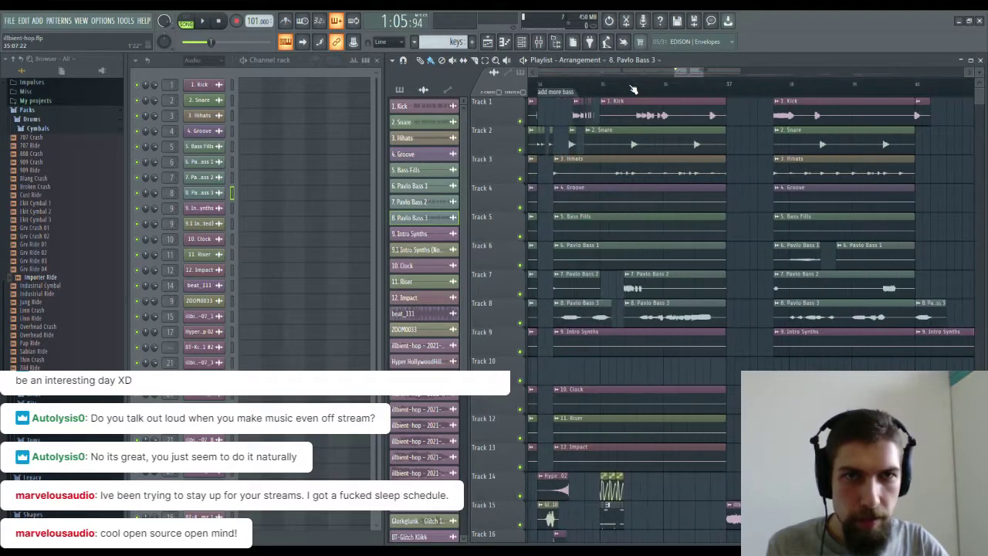
pyautogui.scroll(-4, 634, 169)
pyautogui.scroll(-1, 653, 257)
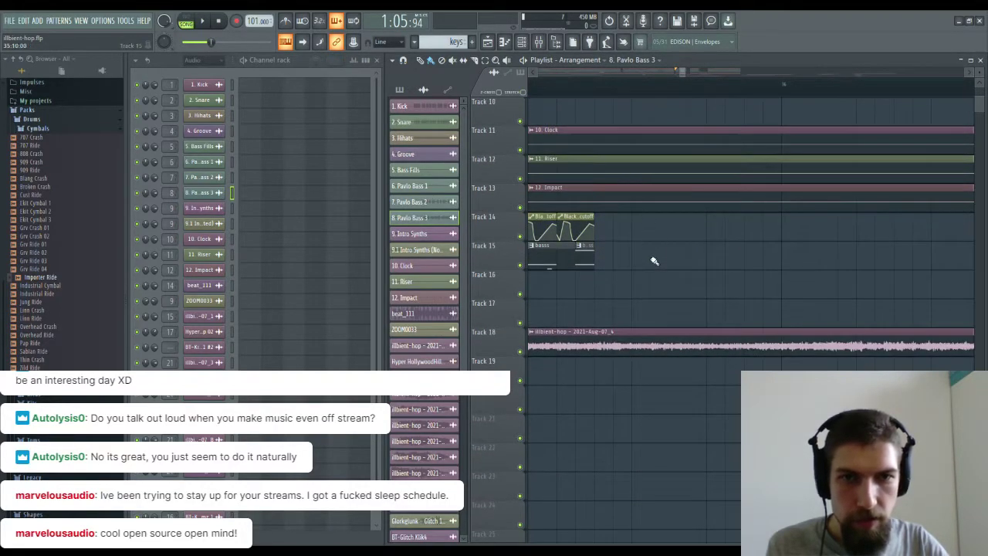
pyautogui.click(632, 331)
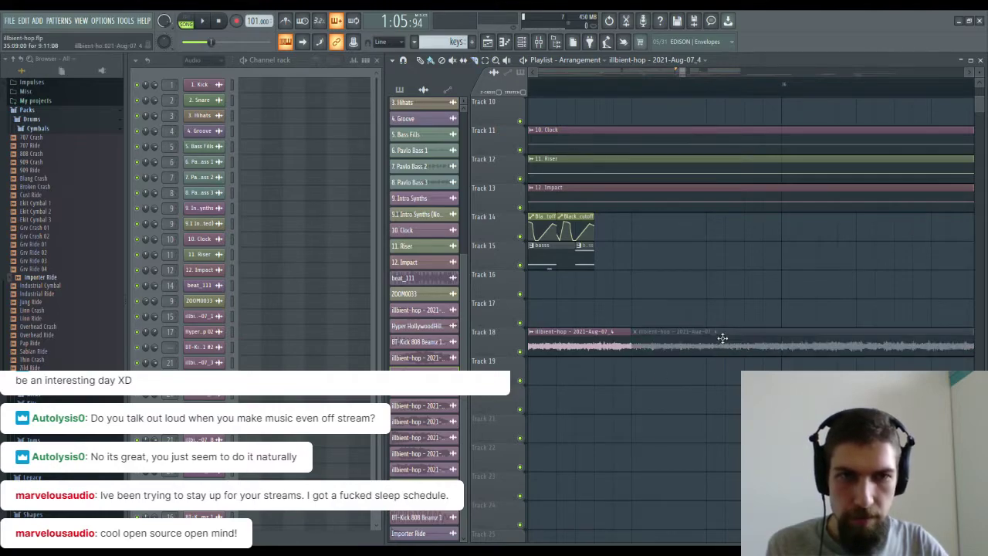
pyautogui.press('space')
pyautogui.scroll(-4, 684, 84)
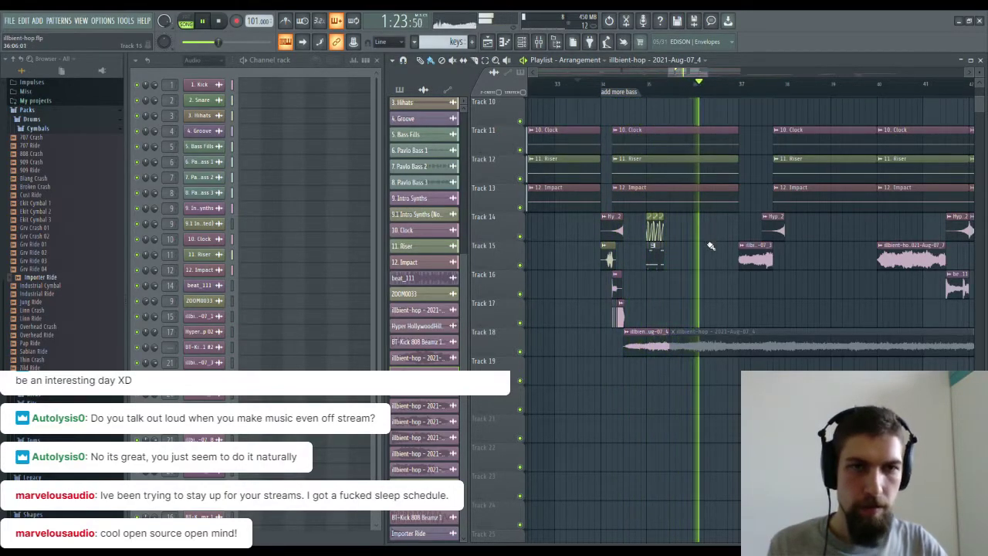
pyautogui.moveTo(832, 426); pyautogui.dragTo(756, 429)
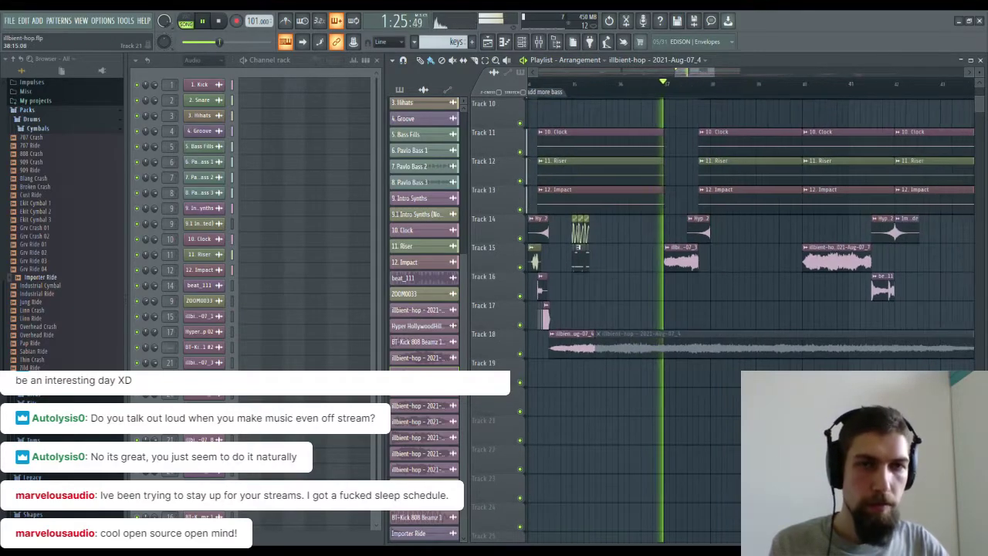
pyautogui.rightClick(667, 353)
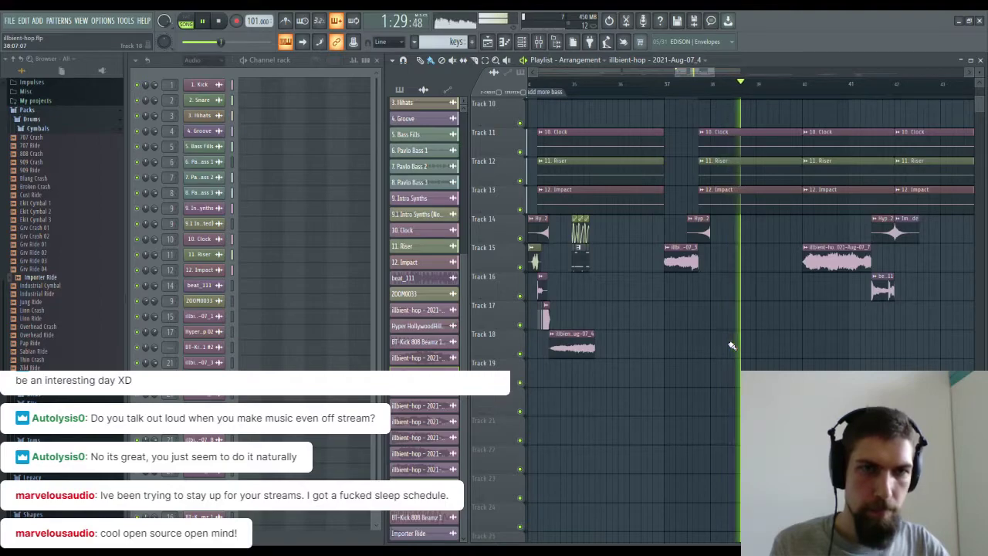
# Place another illbient-hop - 2021-Aug-07_4 clip on Track 18, spanning bar 38 to bar 40.
pyautogui.press('space')
pyautogui.scroll(3, 756, 340)
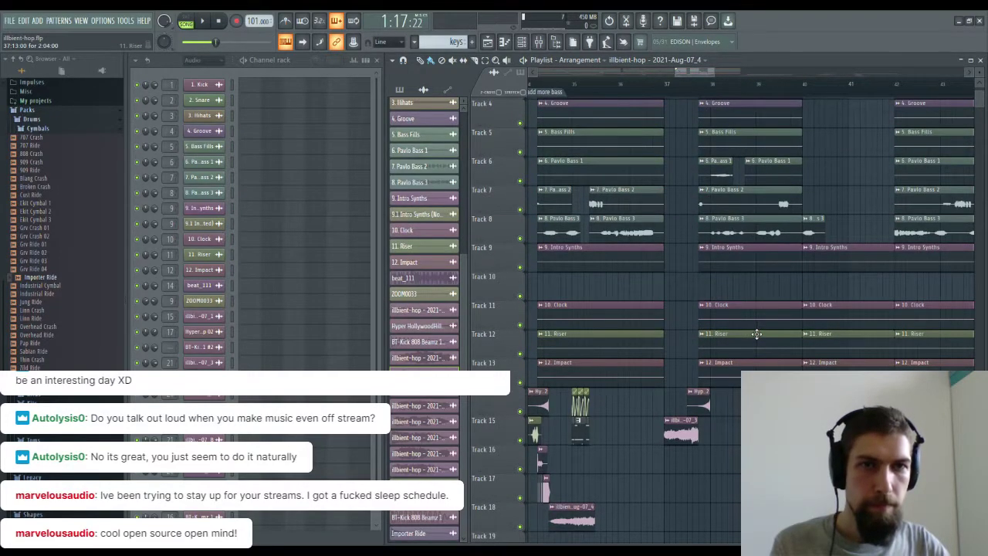
pyautogui.moveTo(731, 454); pyautogui.dragTo(737, 540)
# Play back the arrangement from just before the "add more bass" marker to about bar 48 to check the placed clips.
pyautogui.press('space')
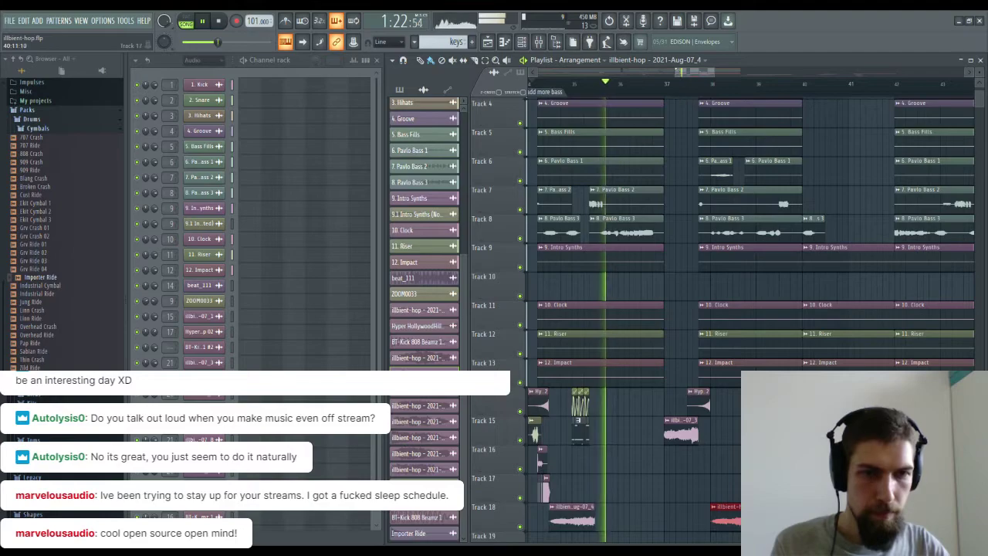
pyautogui.moveTo(833, 479); pyautogui.dragTo(733, 453)
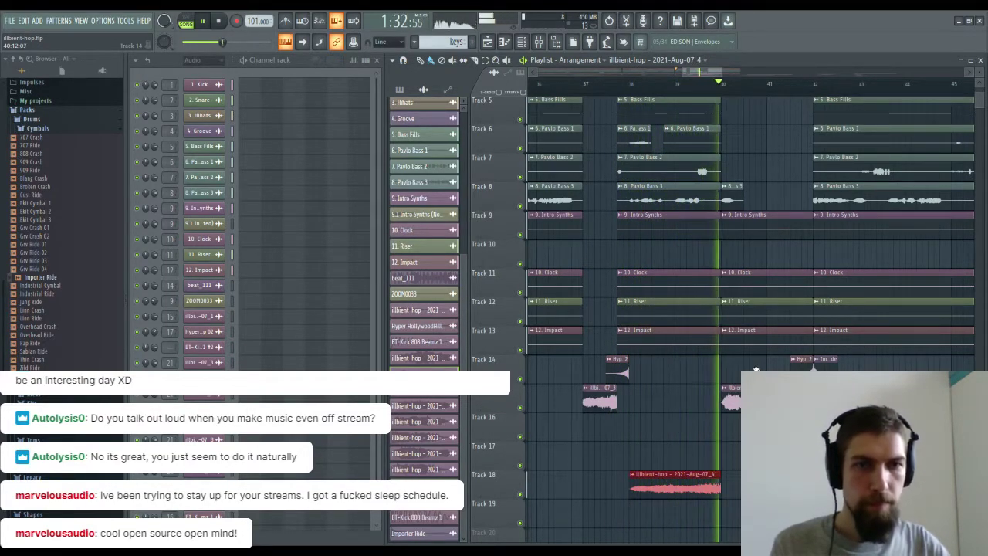
pyautogui.moveTo(755, 369); pyautogui.dragTo(629, 375)
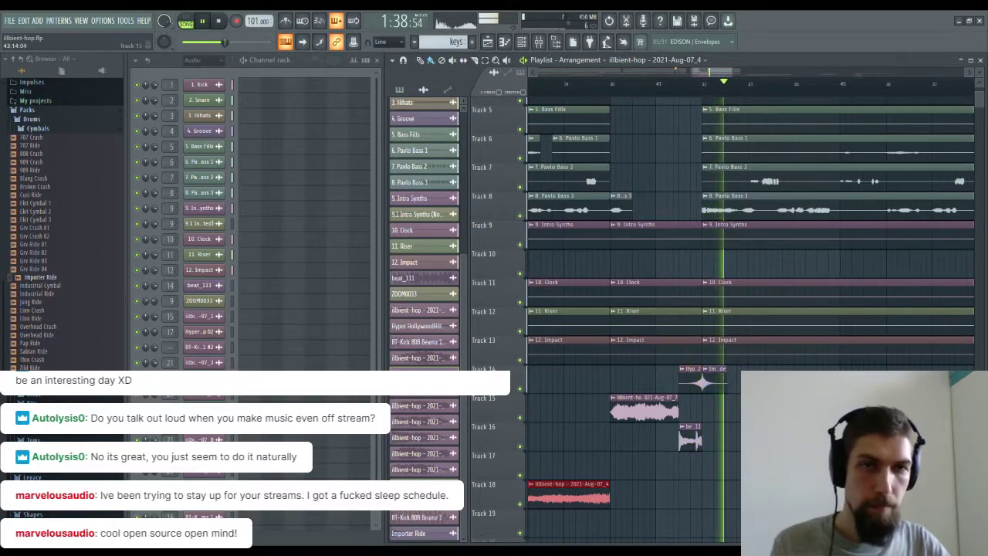
pyautogui.moveTo(797, 311); pyautogui.dragTo(758, 311)
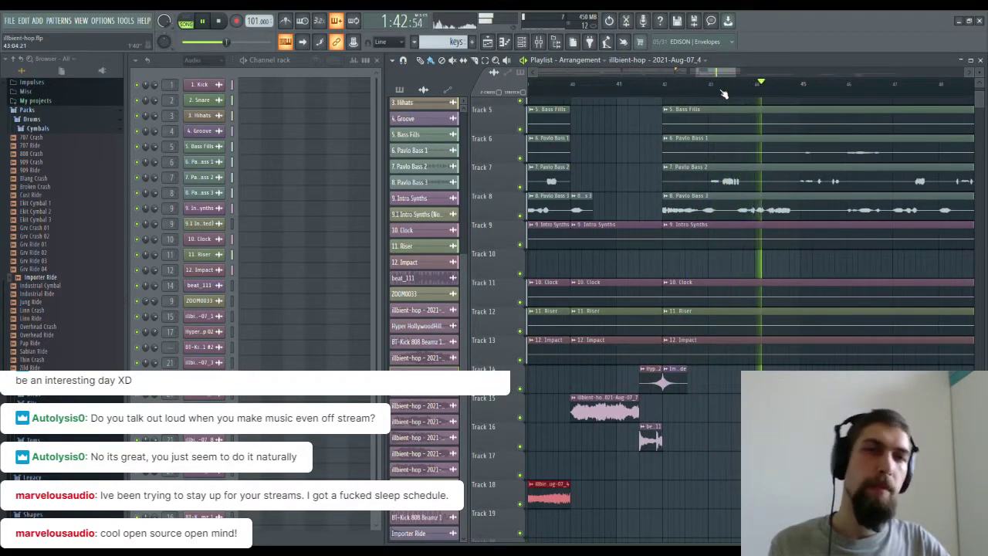
pyautogui.scroll(-4, 723, 92)
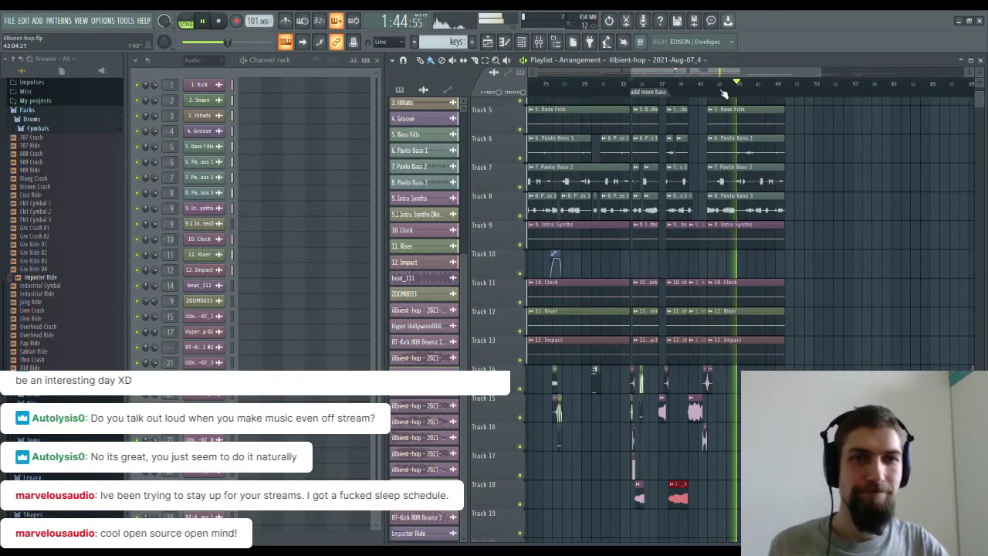
pyautogui.scroll(-2, 723, 93)
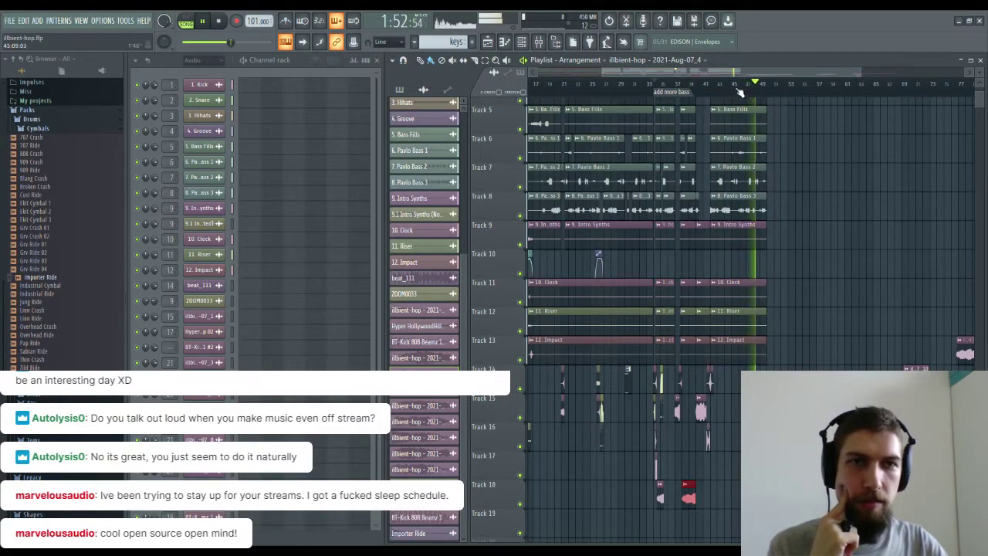
pyautogui.scroll(-2, 739, 93)
pyautogui.click(219, 21)
# Play back the arrangement from about bar 17 to bar 43 and examine the section around bars 30 to 50.
pyautogui.scroll(3, 601, 237)
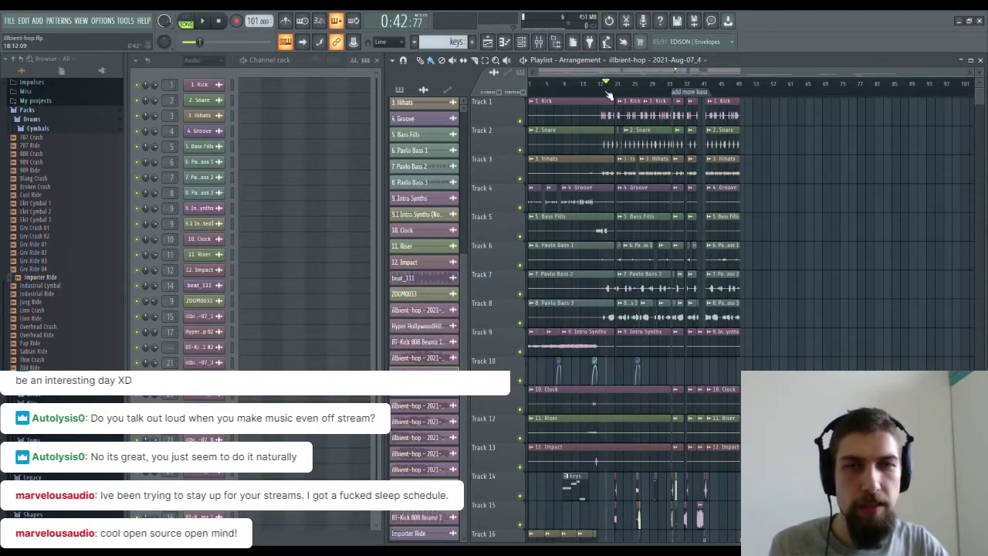
pyautogui.scroll(2, 608, 94)
pyautogui.press('space')
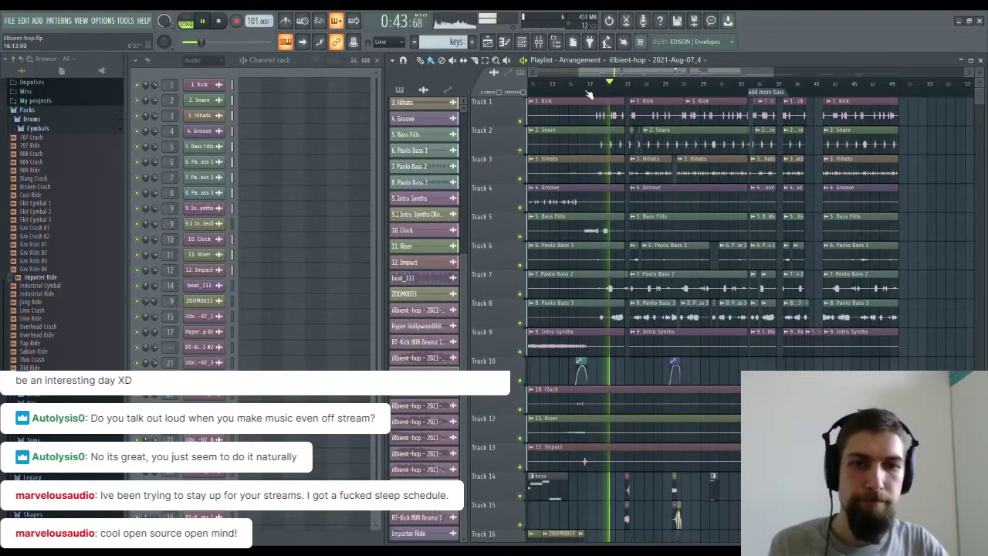
pyautogui.click(588, 93)
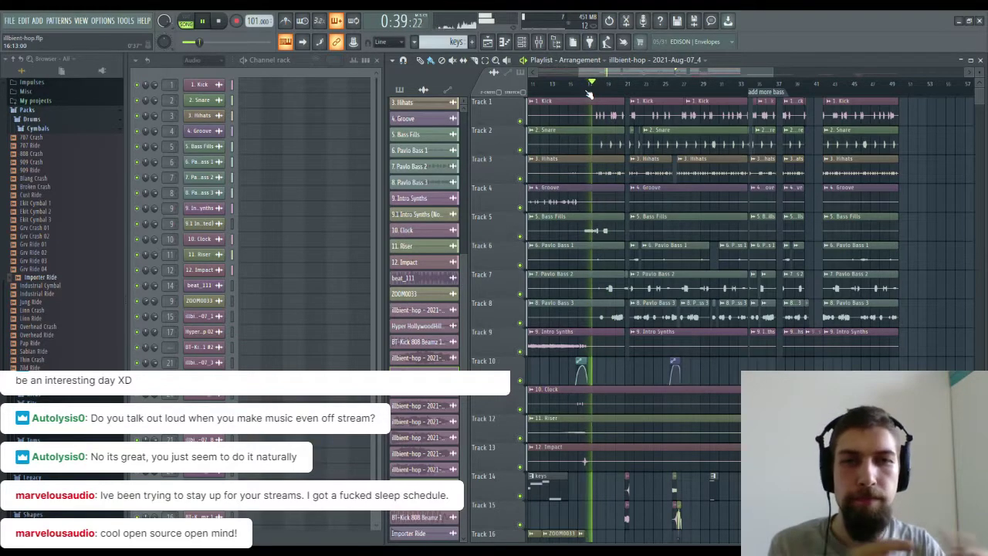
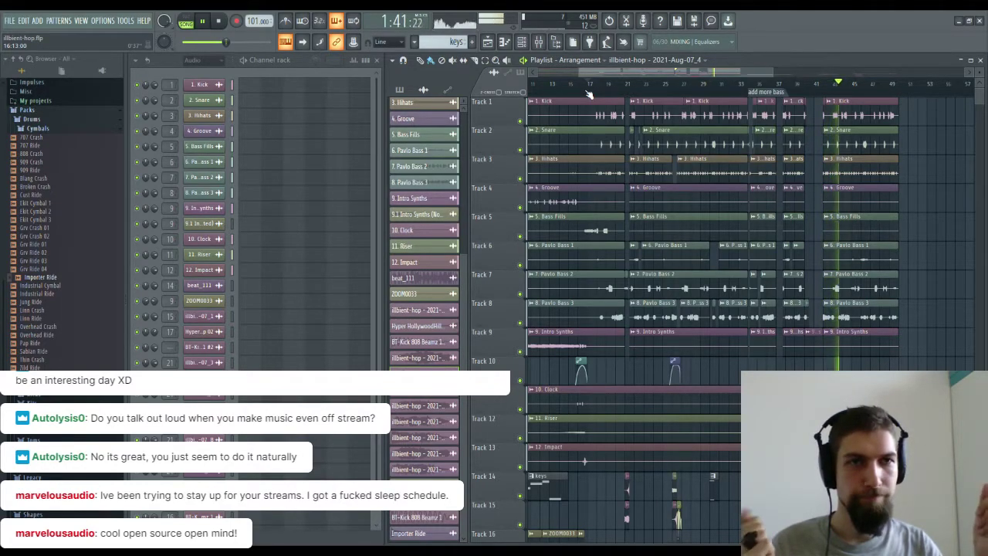
pyautogui.press('space')
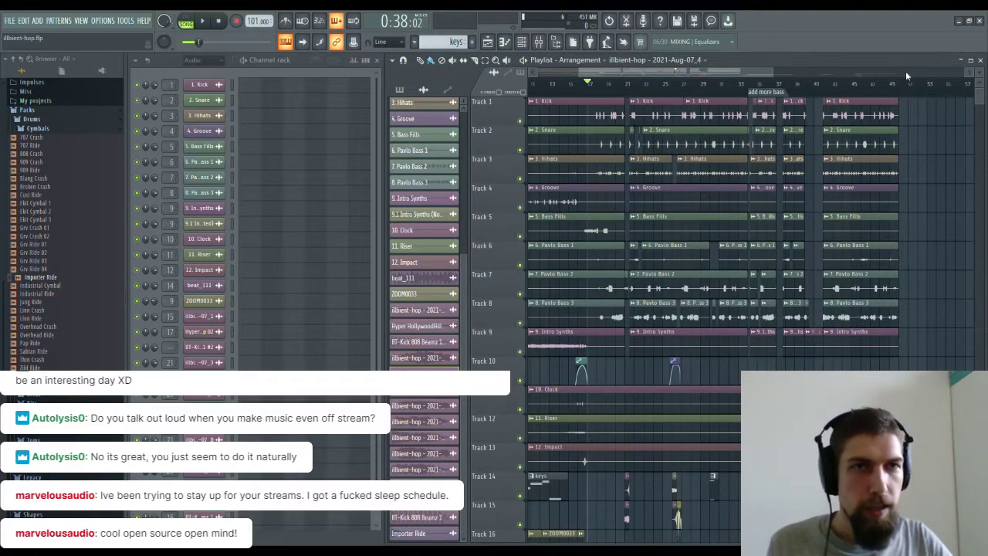
pyautogui.scroll(4, 855, 83)
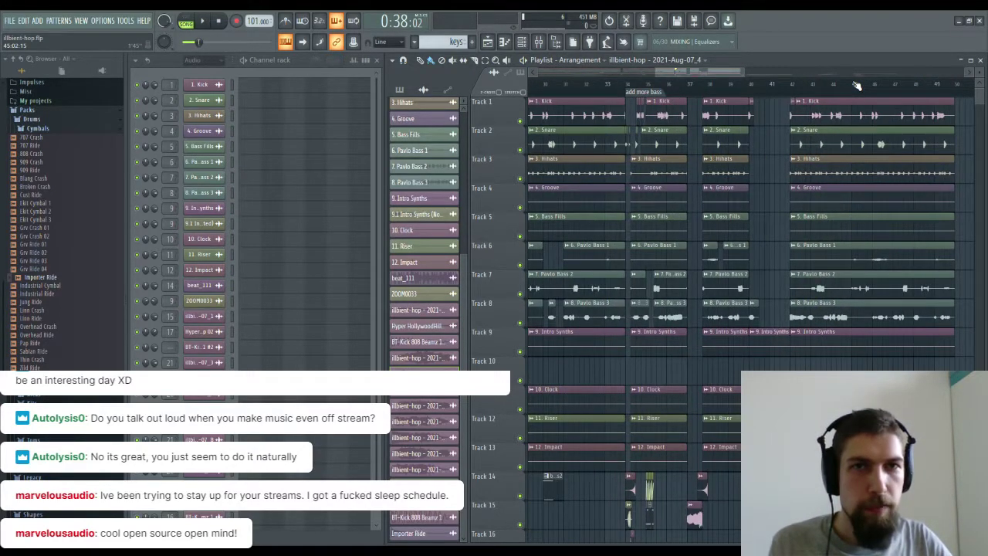
# Select the clips on all tracks from the "add more bass" marker at bar 34 up to bar 42.
pyautogui.scroll(2, 855, 85)
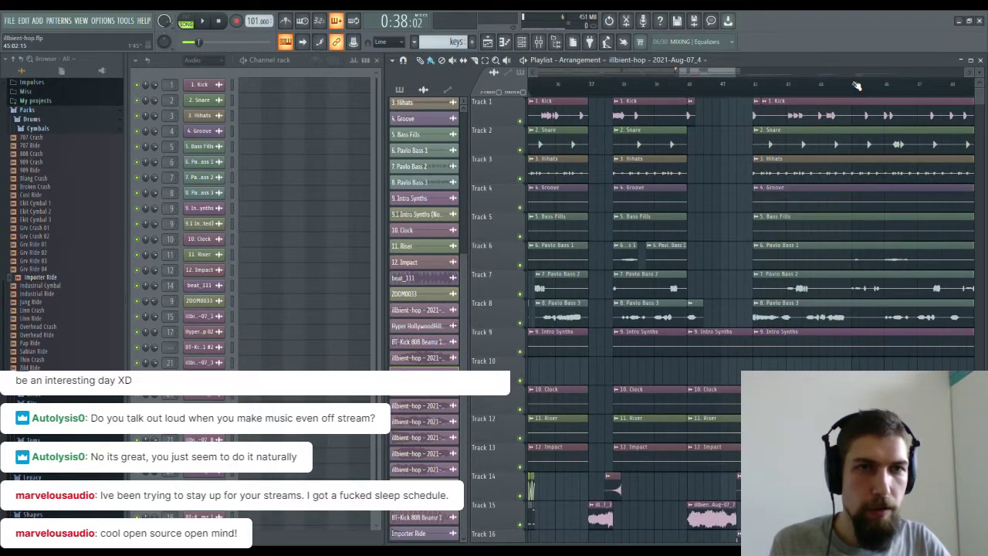
pyautogui.scroll(-1, 855, 85)
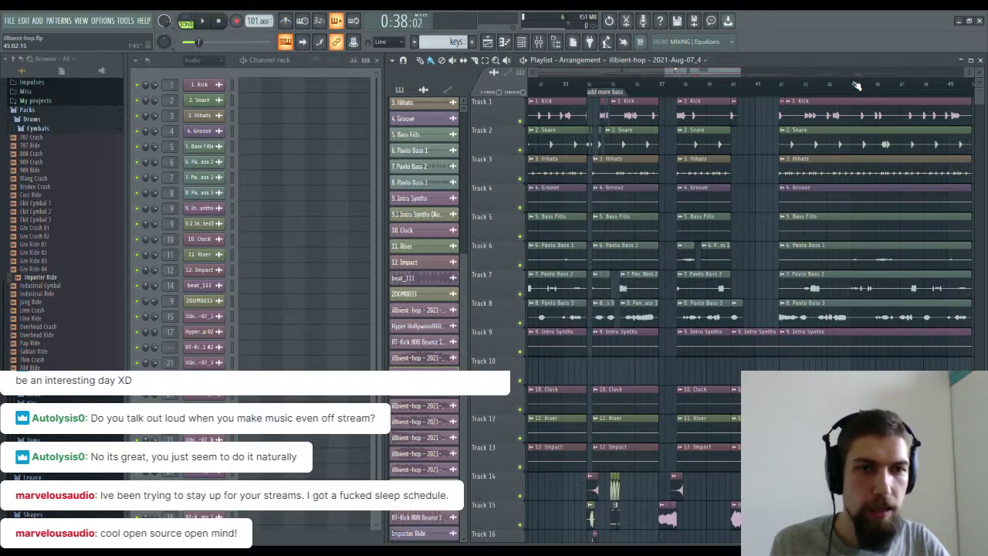
pyautogui.scroll(1, 855, 85)
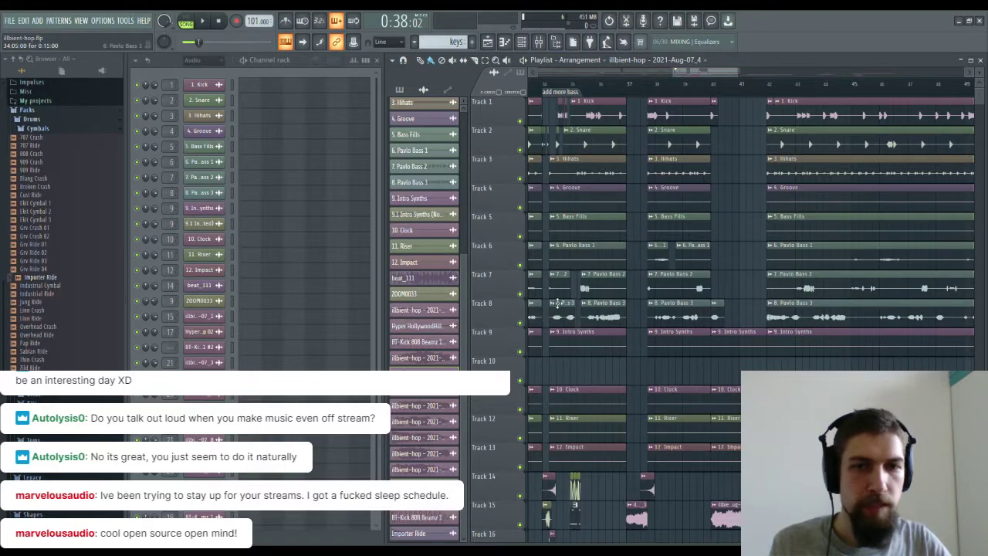
pyautogui.scroll(-5, 612, 330)
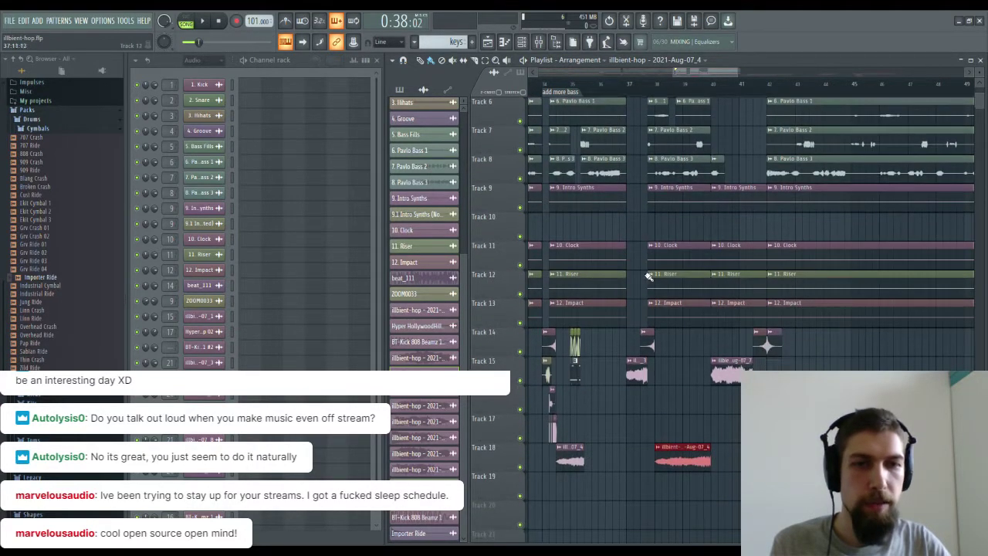
pyautogui.moveTo(761, 512); pyautogui.dragTo(543, 20)
pyautogui.scroll(5, 538, 94)
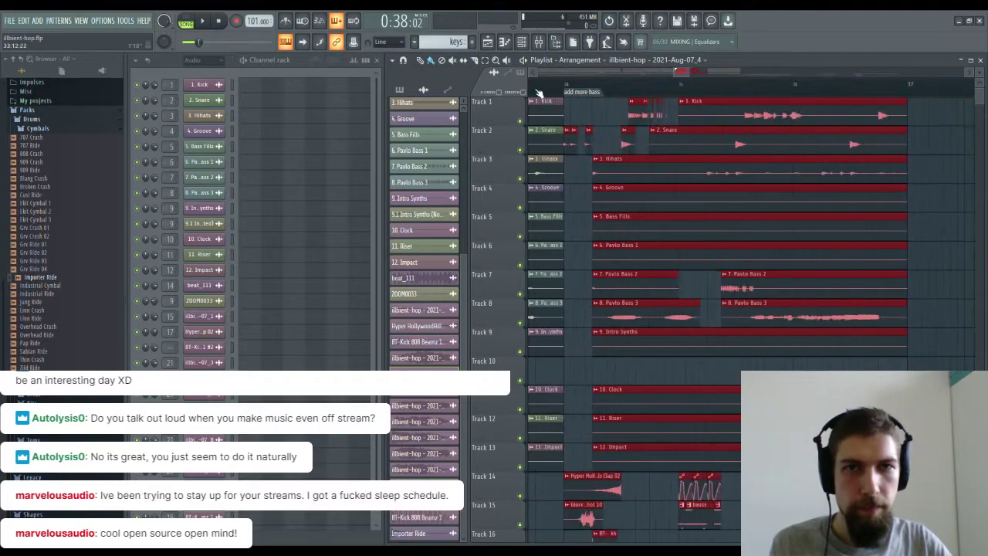
pyautogui.scroll(-5, 789, 145)
pyautogui.scroll(3, 794, 146)
pyautogui.scroll(3, 794, 146)
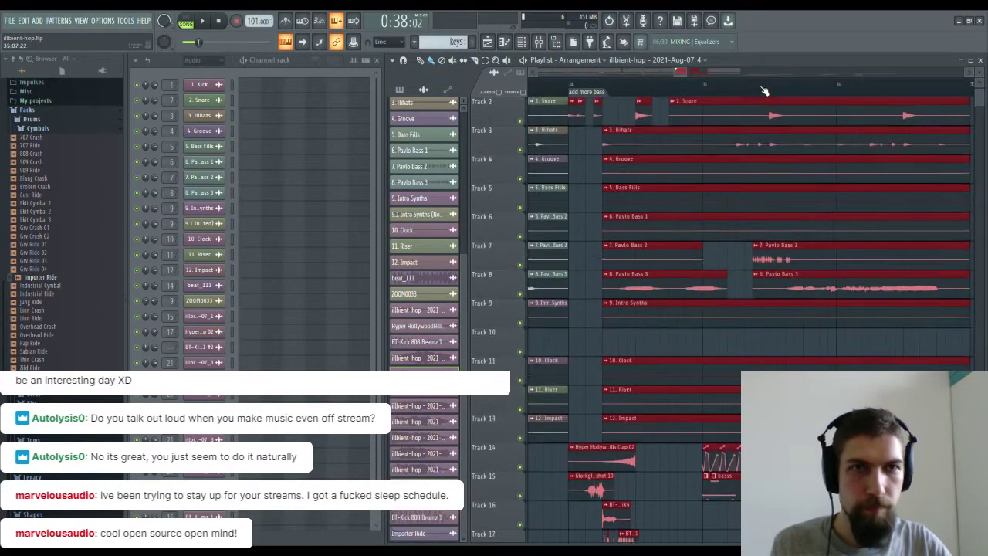
pyautogui.scroll(-5, 765, 91)
pyautogui.scroll(-3, 838, 115)
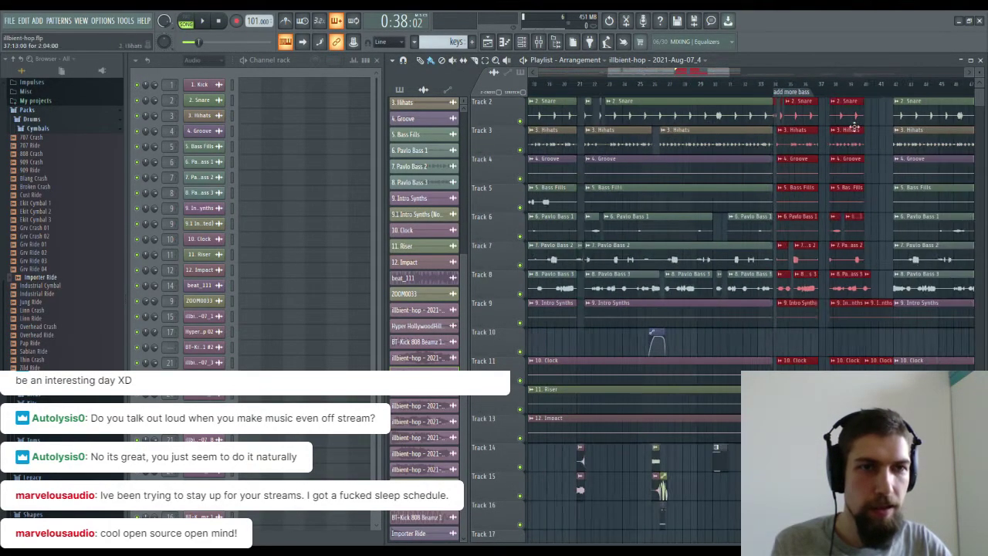
pyautogui.moveTo(942, 462); pyautogui.dragTo(834, 357)
pyautogui.scroll(5, 825, 340)
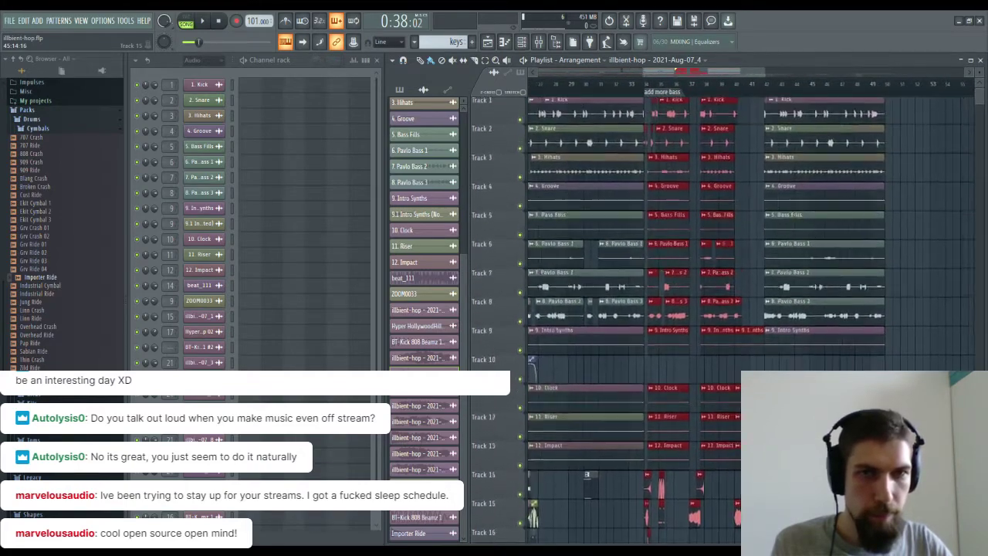
# Move the selected clips at the "add more bass" marker to bar 50, behind the section that starts at bar 42.
pyautogui.moveTo(718, 115); pyautogui.dragTo(957, 106)
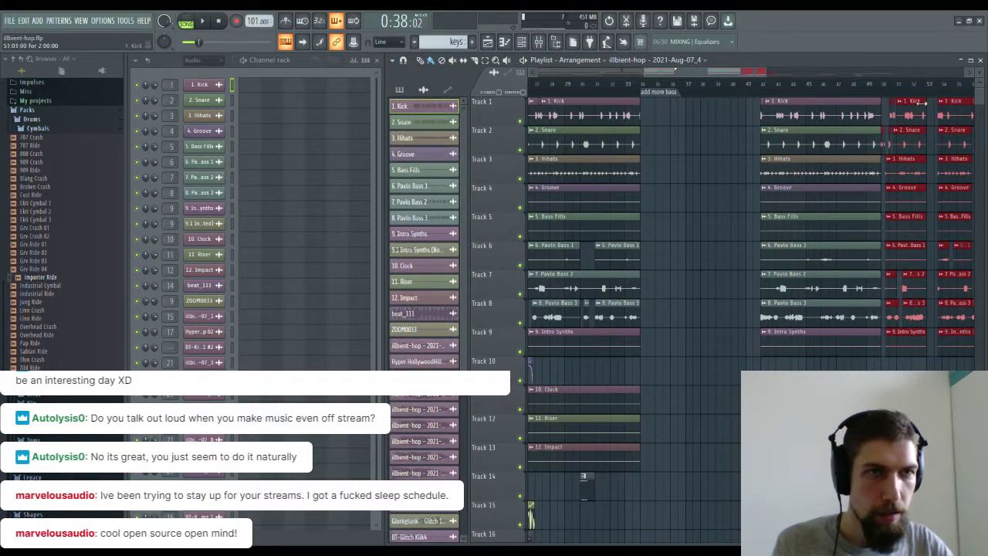
pyautogui.scroll(4, 889, 97)
pyautogui.scroll(-4, 889, 97)
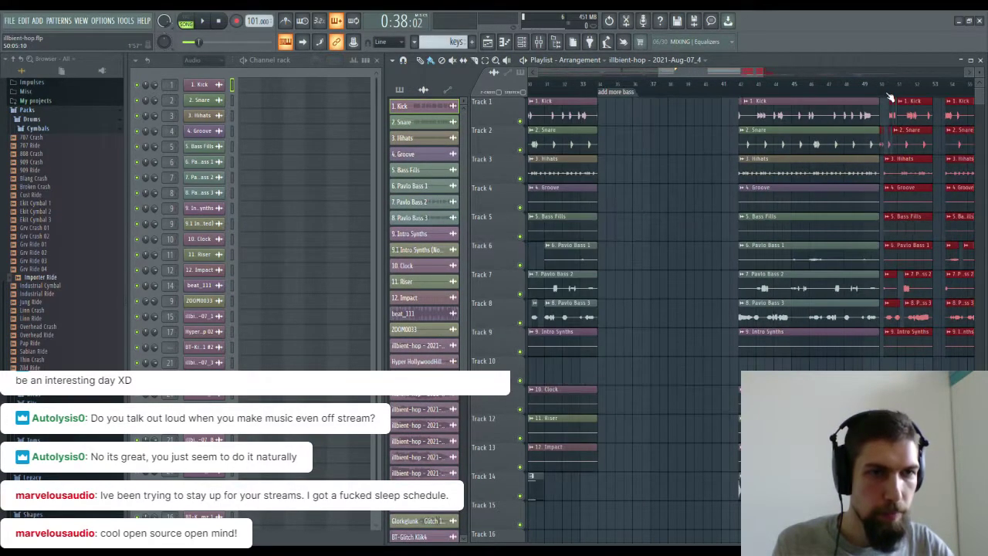
# Clear the muted Intro Synths clip and the long beat_111 clip out of the moved section on tracks 15 and 16.
pyautogui.scroll(-3, 872, 233)
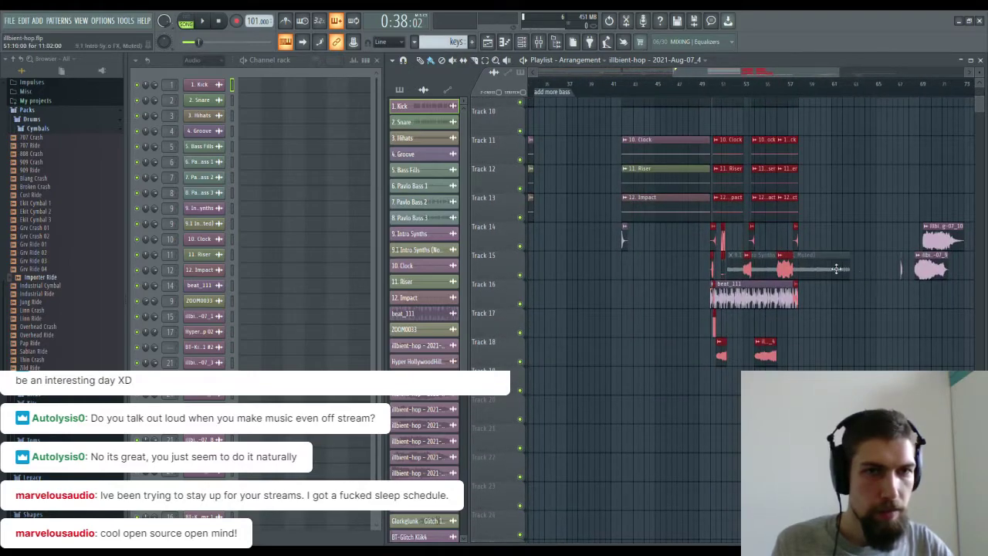
pyautogui.moveTo(826, 267); pyautogui.dragTo(976, 353)
pyautogui.hotkey('ctrl', 'd')
pyautogui.moveTo(747, 297); pyautogui.dragTo(932, 401)
pyautogui.scroll(1, 853, 235)
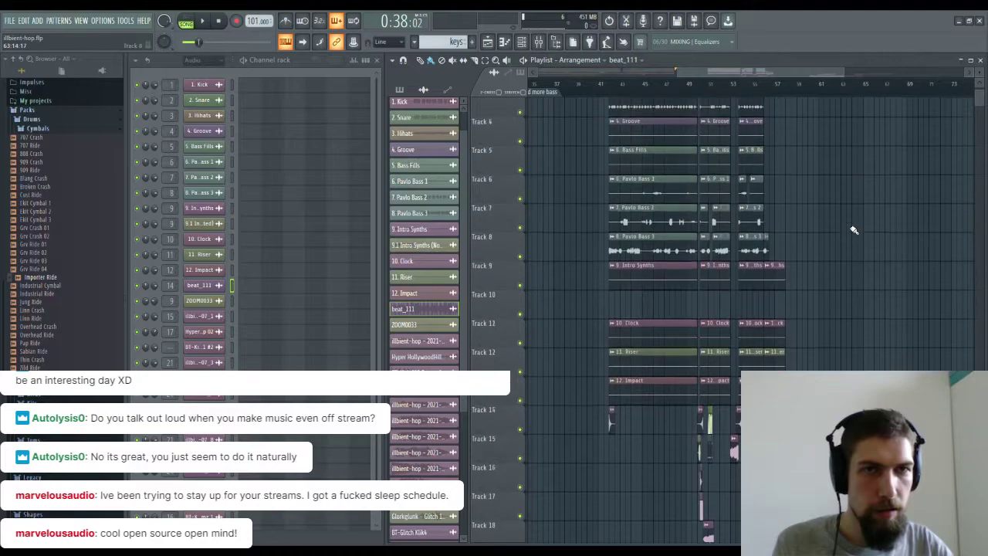
# Select all clips of the song from bar 42 onward and move them back to bar 34 to close the gap.
pyautogui.moveTo(826, 461); pyautogui.dragTo(585, 33)
pyautogui.moveTo(550, 336); pyautogui.dragTo(710, 338)
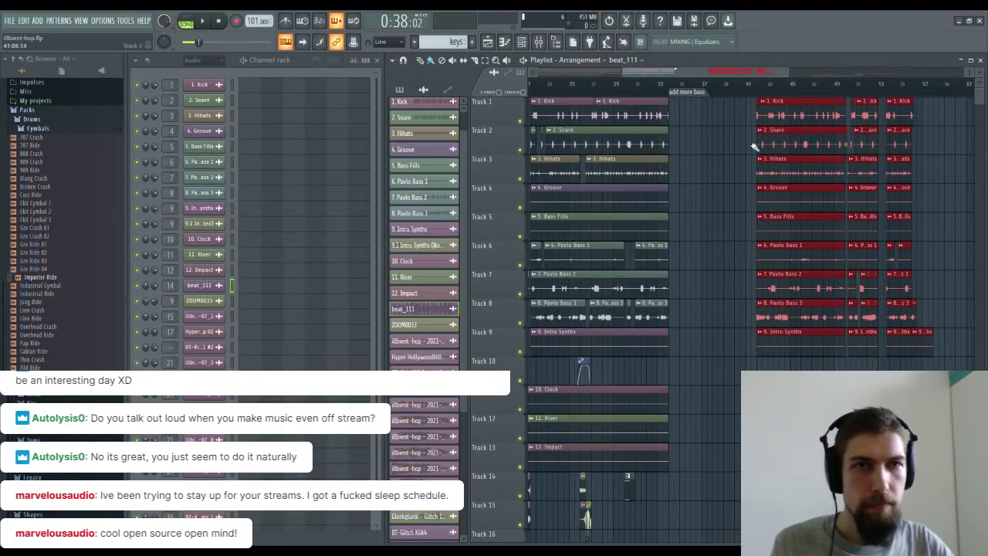
pyautogui.moveTo(774, 114); pyautogui.dragTo(718, 148)
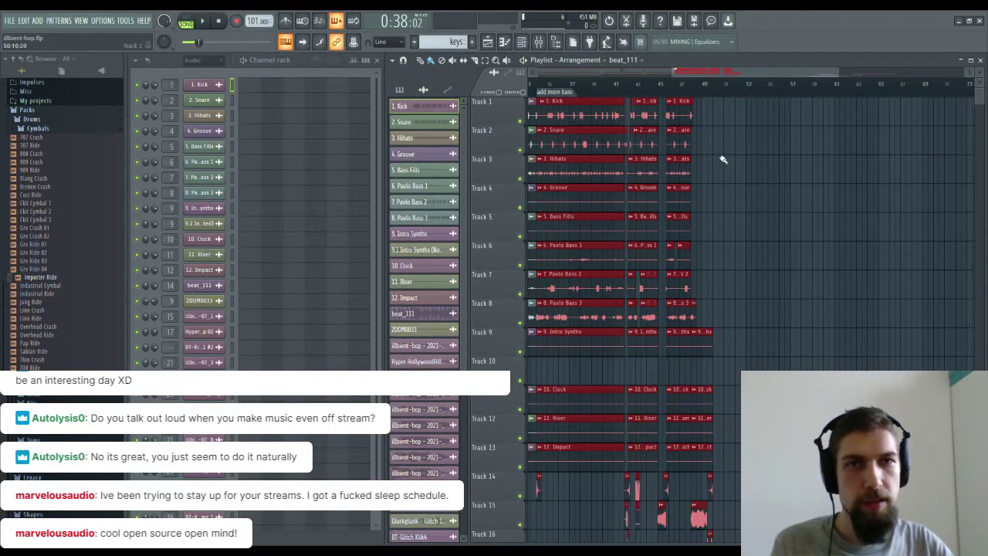
# Play the arrangement through the relocated sections to the end of the song, following the playhead, and stop playback.
pyautogui.keyDown('ctrl'); pyautogui.scroll(-3, 712, 98); pyautogui.keyUp('ctrl')
pyautogui.press('space')
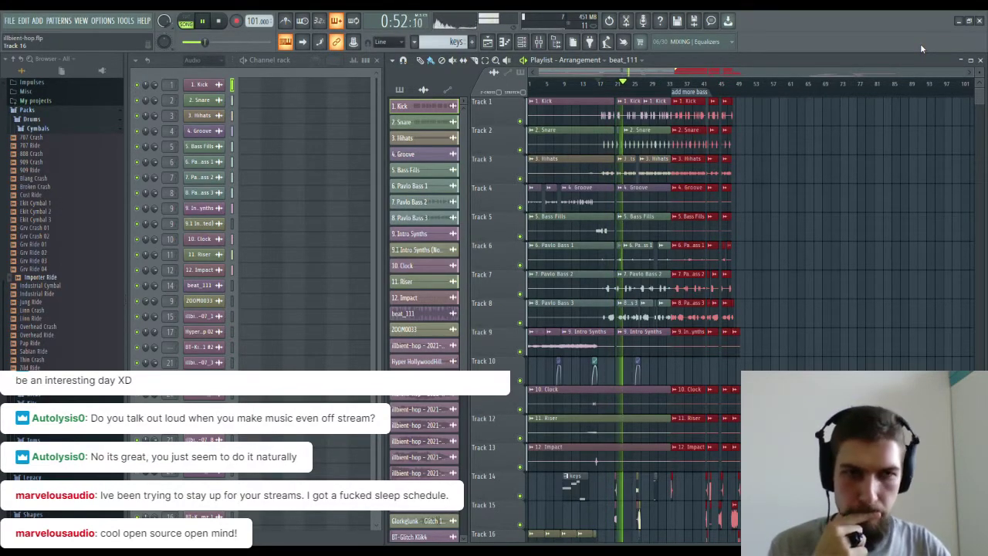
pyautogui.scroll(4, 622, 84)
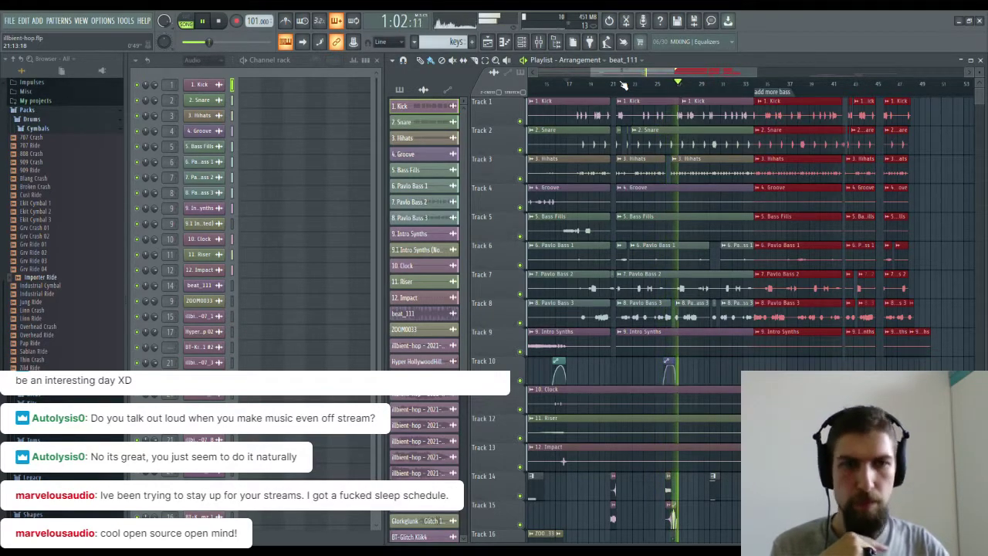
pyautogui.moveTo(731, 383); pyautogui.dragTo(661, 401)
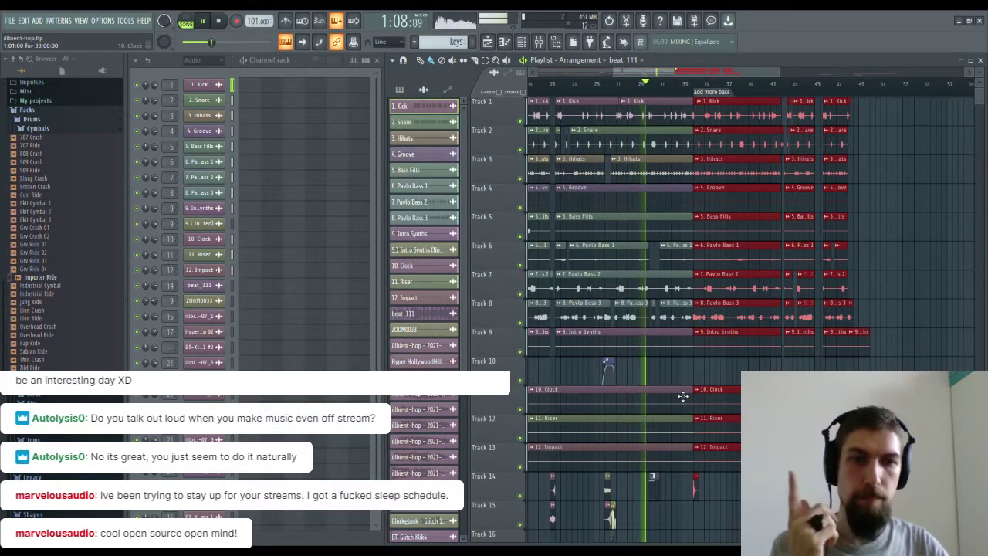
pyautogui.moveTo(675, 383); pyautogui.dragTo(747, 261)
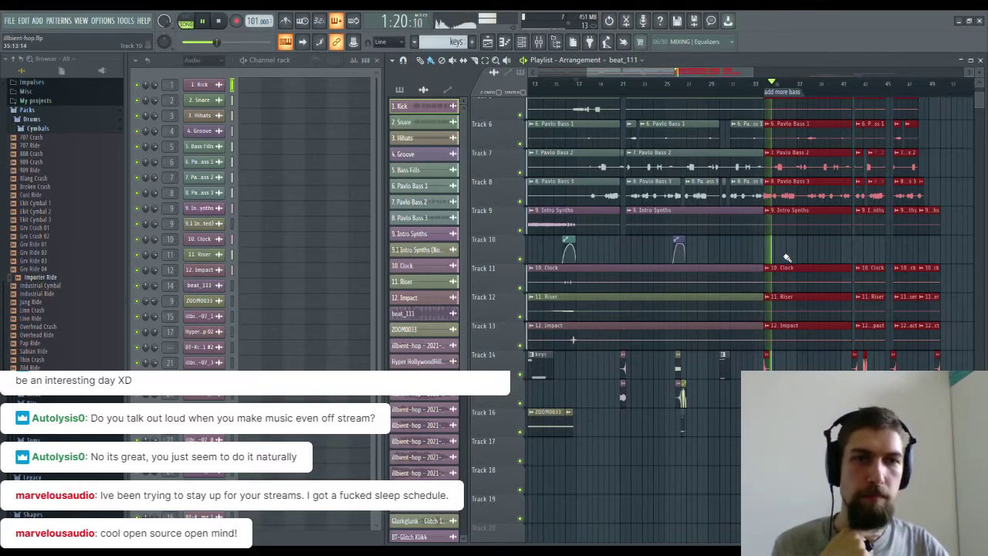
pyautogui.moveTo(777, 264); pyautogui.dragTo(715, 370)
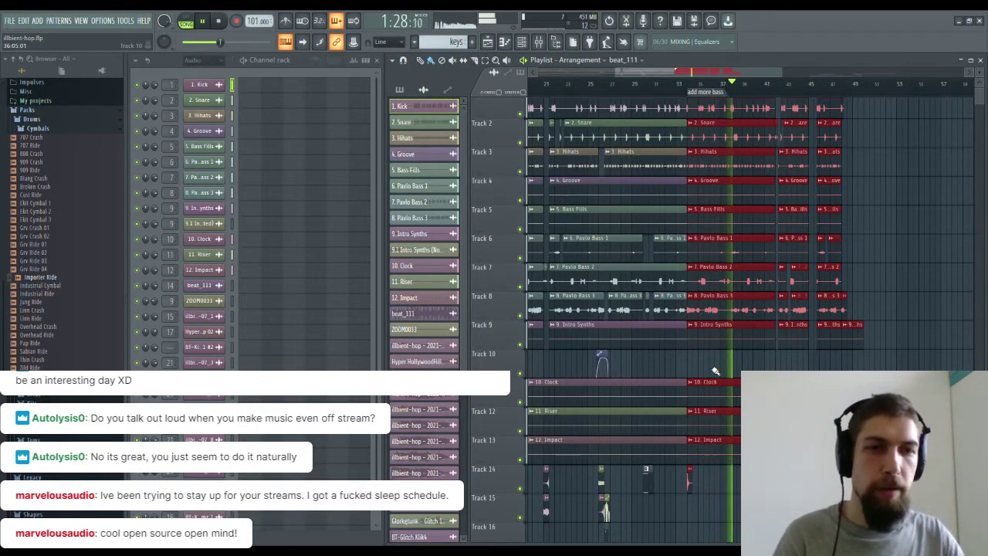
pyautogui.moveTo(763, 363); pyautogui.dragTo(722, 415)
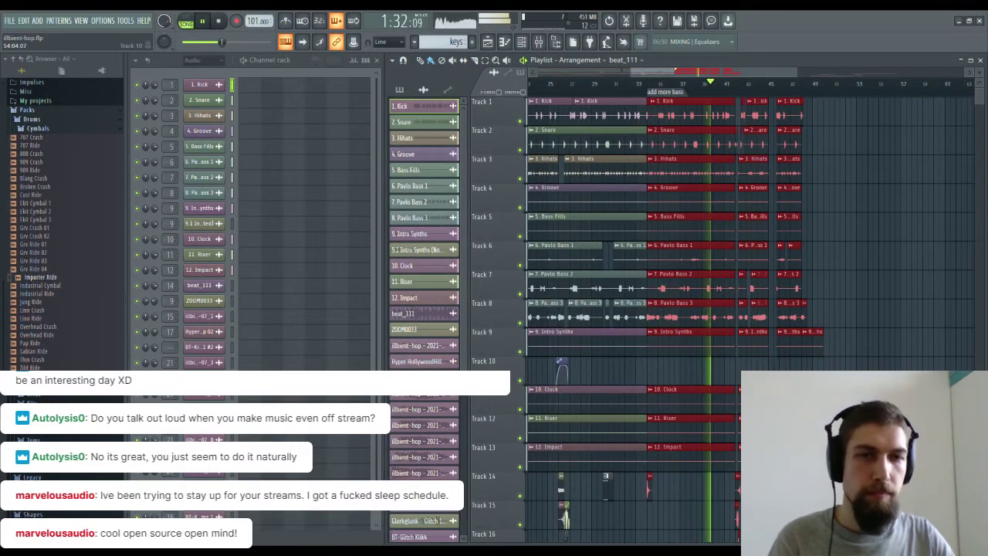
pyautogui.moveTo(875, 387); pyautogui.dragTo(854, 275)
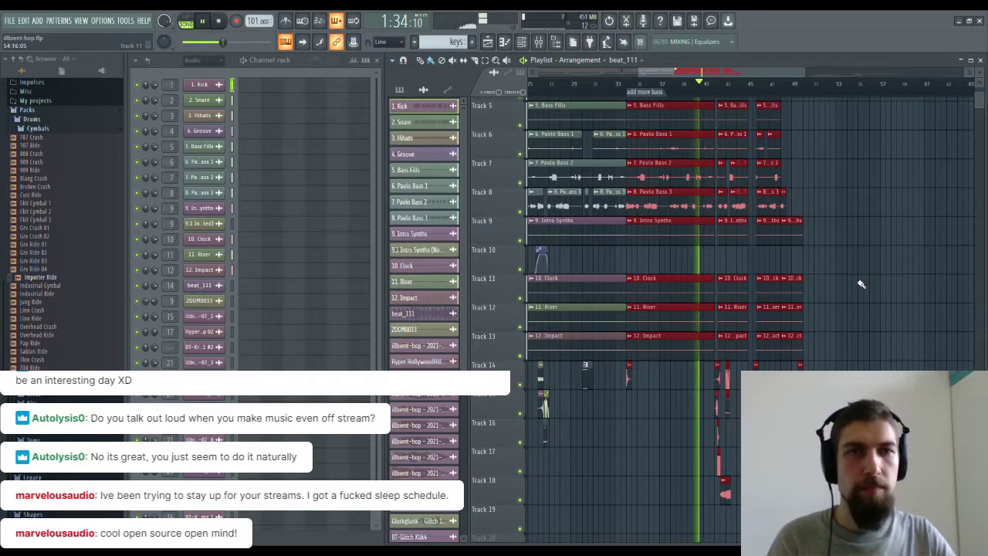
pyautogui.moveTo(684, 267); pyautogui.dragTo(630, 343)
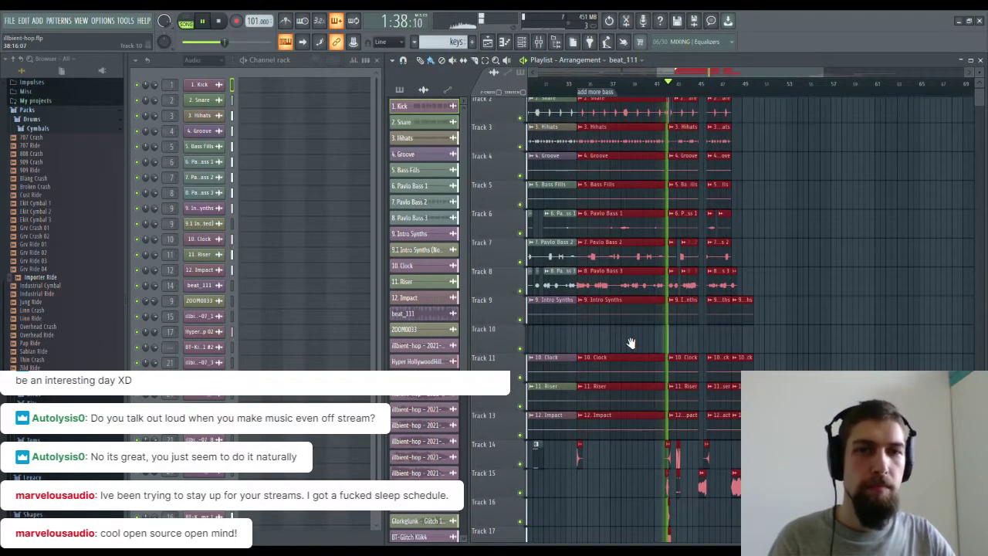
pyautogui.moveTo(734, 349); pyautogui.dragTo(723, 228)
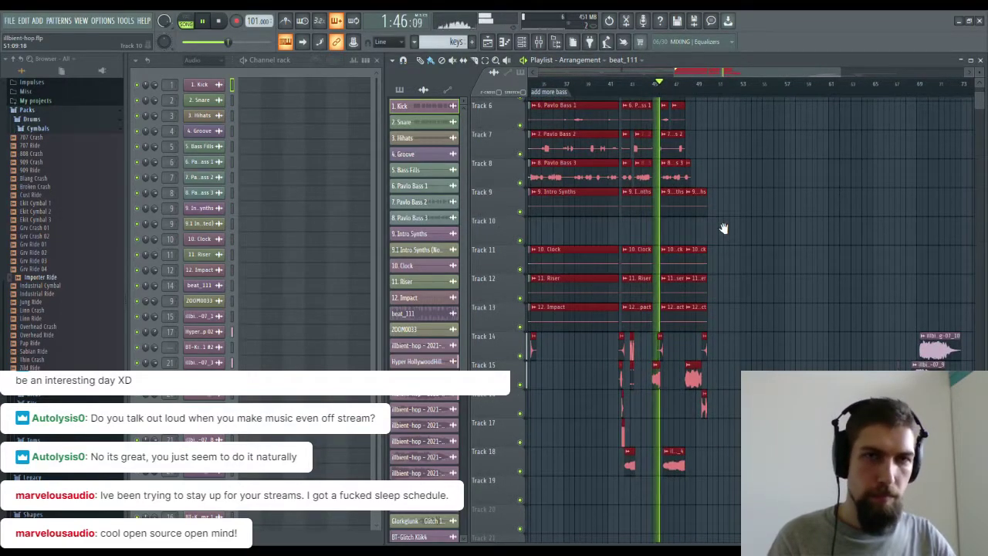
pyautogui.moveTo(723, 228); pyautogui.dragTo(705, 373)
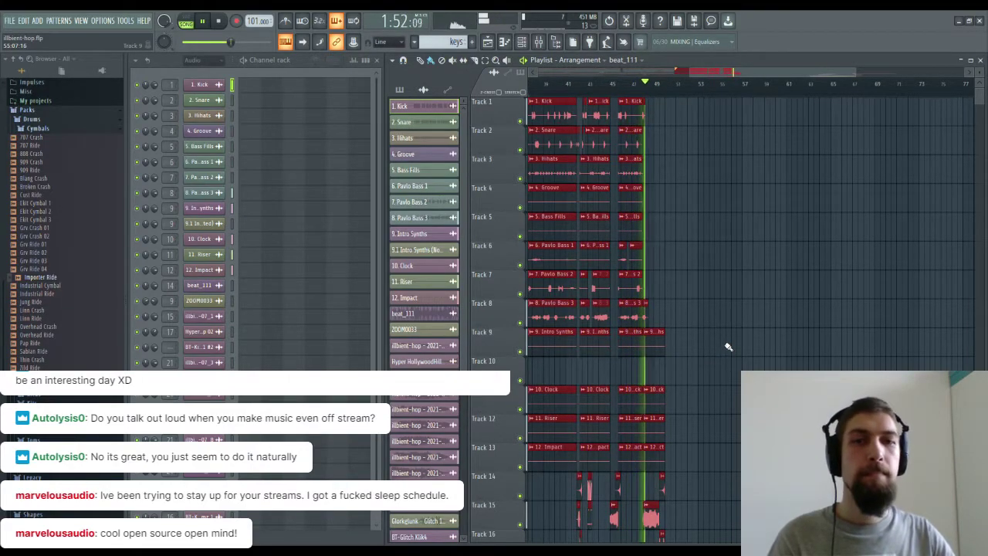
pyautogui.moveTo(732, 352); pyautogui.dragTo(728, 269)
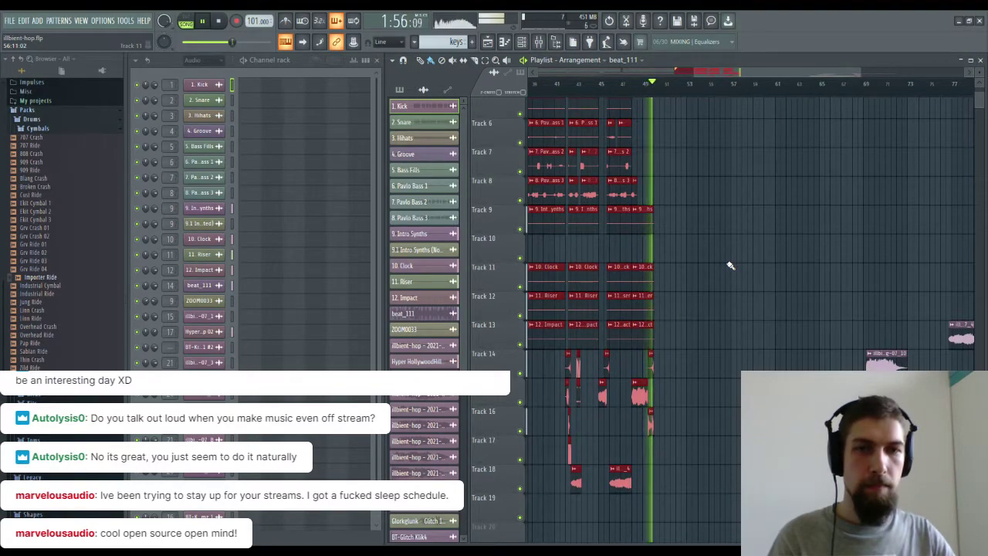
pyautogui.click(219, 21)
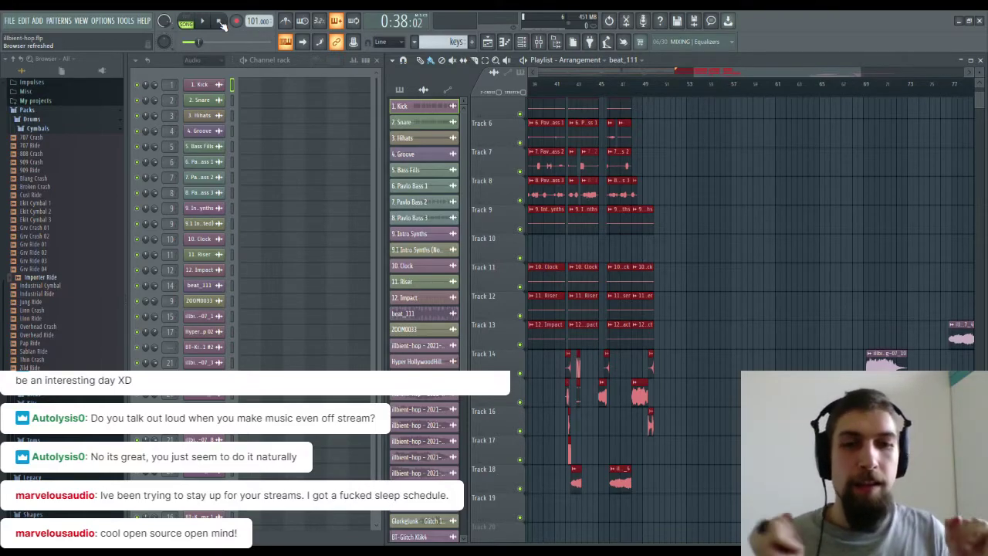
# Clear the clip selection and delete the "add more bass" time marker at bar 34.
pyautogui.scroll(-4, 701, 96)
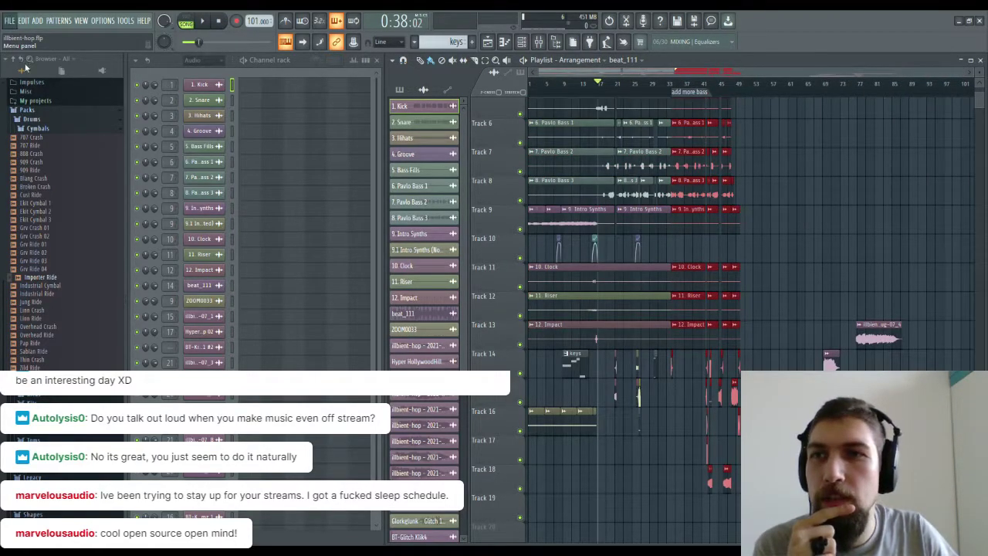
pyautogui.click(728, 91)
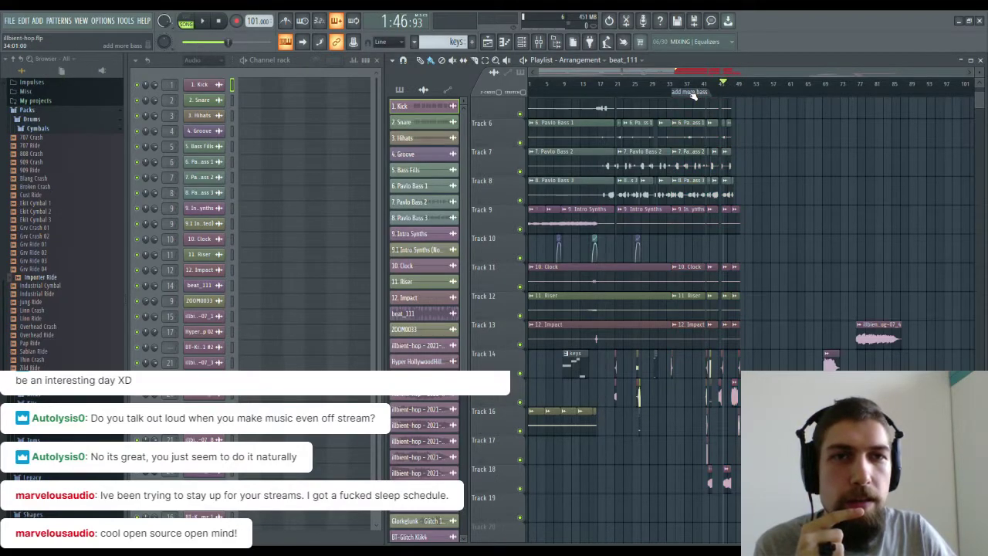
pyautogui.click(693, 94)
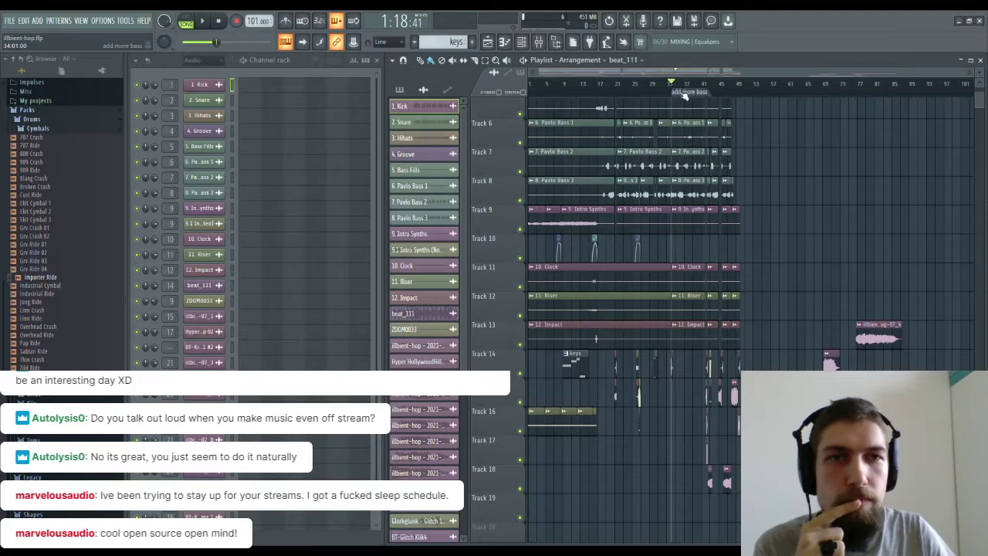
pyautogui.doubleClick(684, 94)
pyautogui.moveTo(689, 96); pyautogui.dragTo(696, 104)
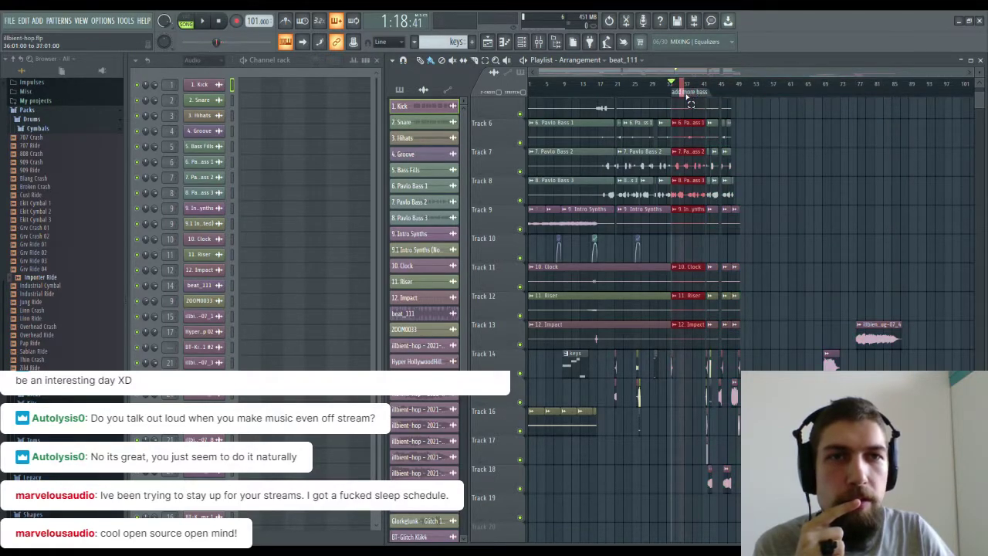
pyautogui.doubleClick(686, 95)
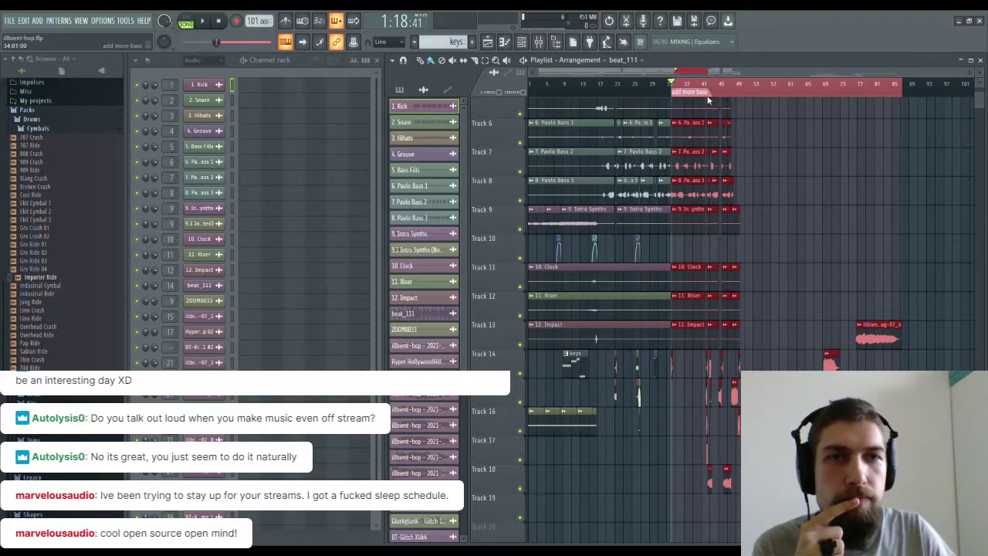
pyautogui.click(681, 93)
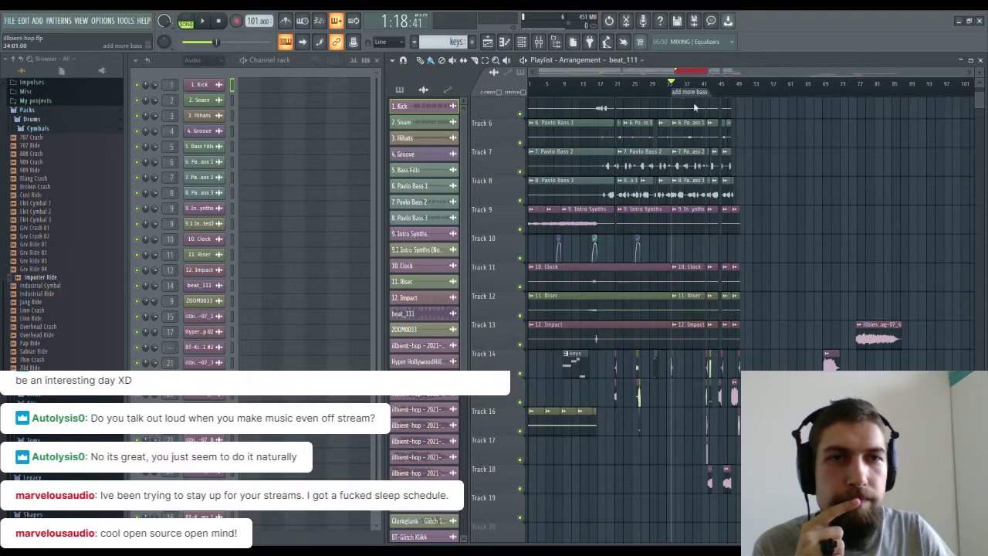
pyautogui.scroll(4, 714, 137)
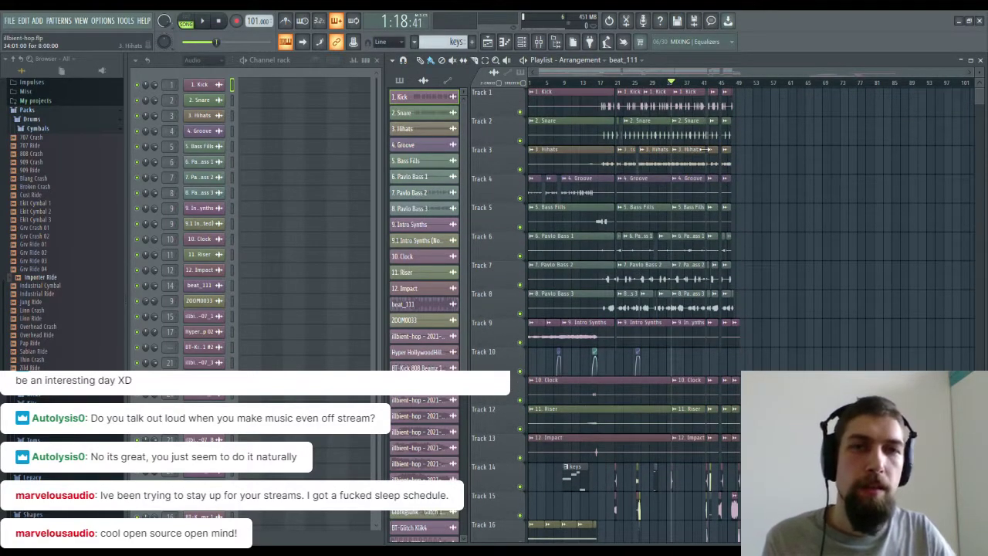
# Select the leftover clips on tracks 13 to 18 beyond the song's end and move them further along the timeline.
pyautogui.scroll(-3, 714, 137)
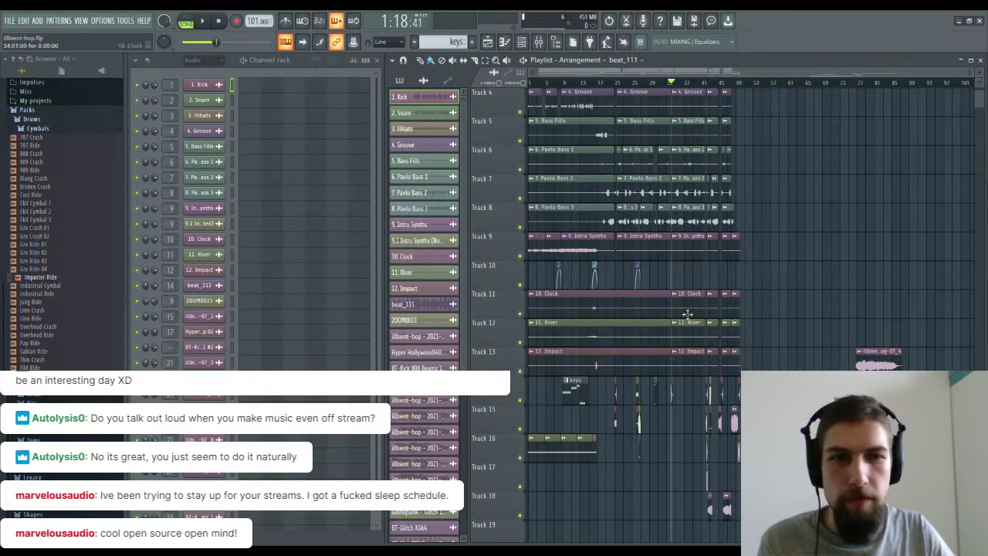
pyautogui.scroll(-5, 722, 318)
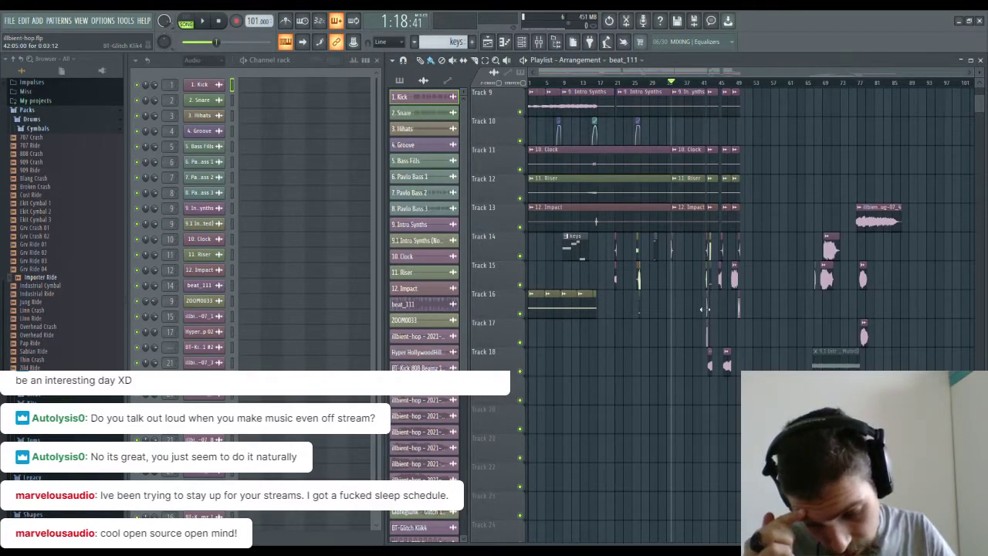
pyautogui.moveTo(920, 338); pyautogui.dragTo(843, 304)
pyautogui.moveTo(886, 389); pyautogui.dragTo(745, 209)
pyautogui.moveTo(756, 355); pyautogui.dragTo(824, 357)
pyautogui.moveTo(701, 231); pyautogui.dragTo(809, 255)
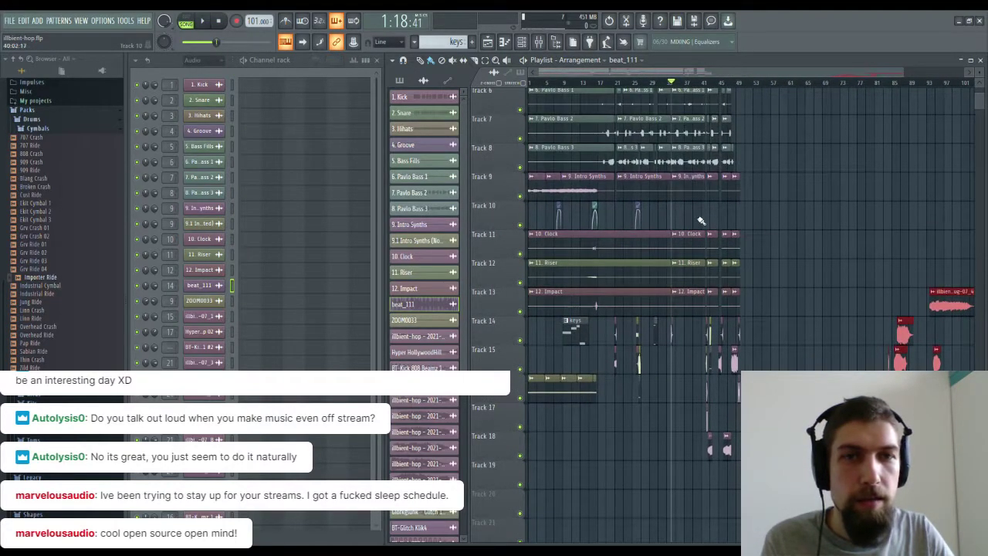
# Trim the end of the last beat_111 clip on track 16 before bar 50 and play back the ending.
pyautogui.scroll(1, 770, 227)
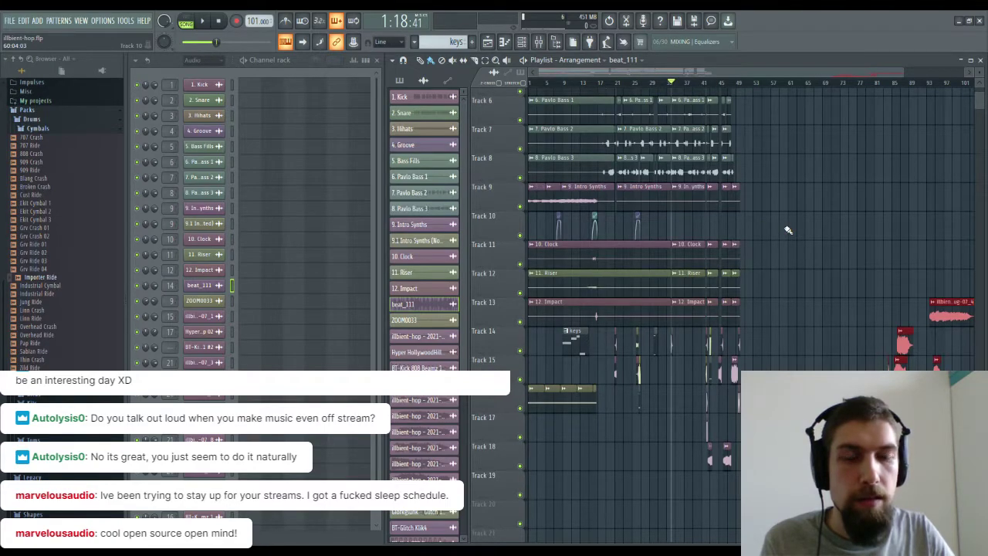
pyautogui.moveTo(808, 195); pyautogui.dragTo(747, 273)
pyautogui.moveTo(774, 224); pyautogui.dragTo(779, 286)
pyautogui.scroll(8, 683, 89)
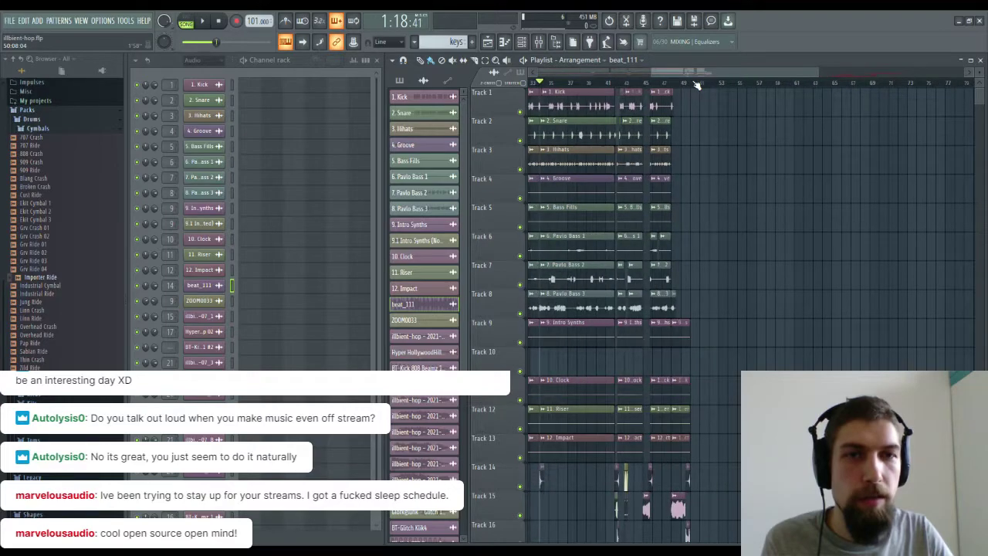
pyautogui.scroll(-5, 717, 213)
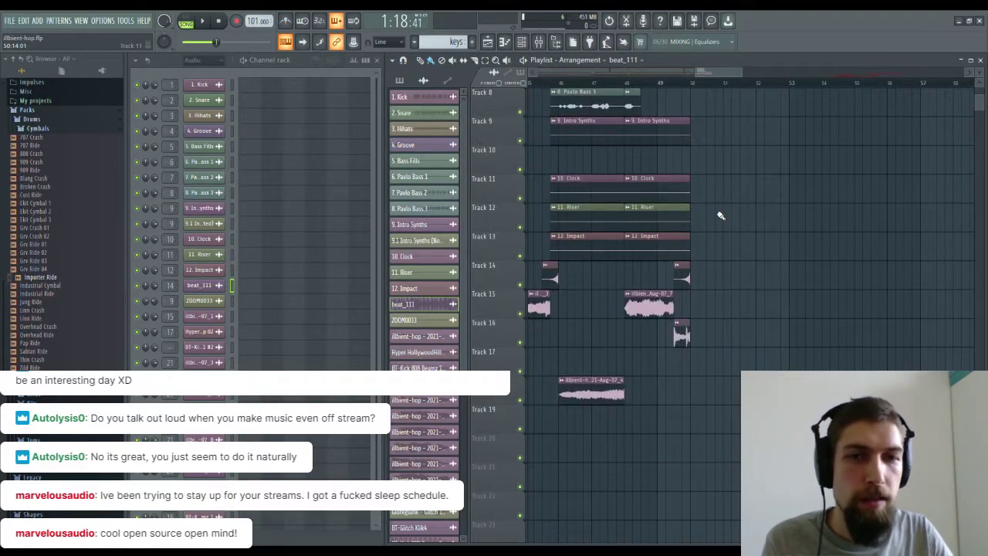
pyautogui.scroll(4, 696, 100)
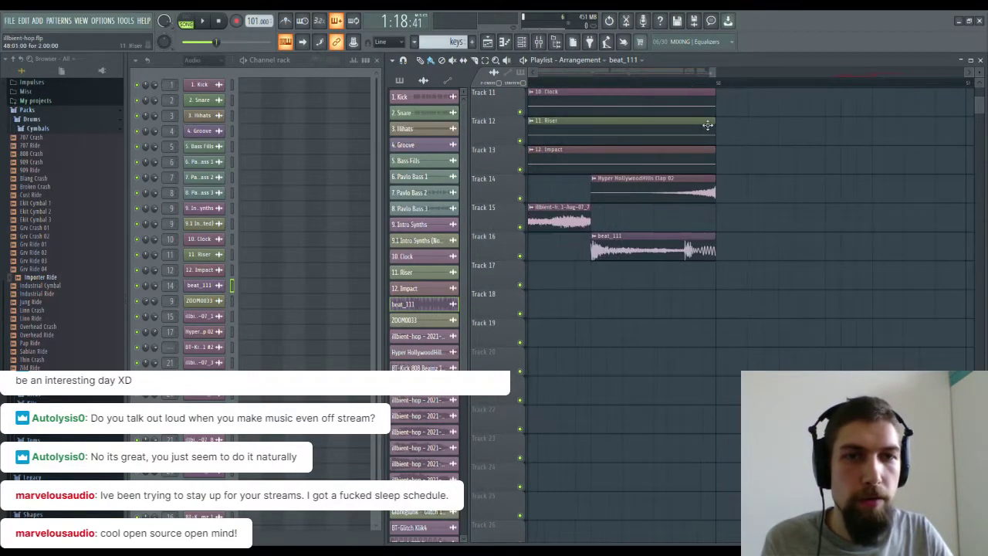
pyautogui.press('space')
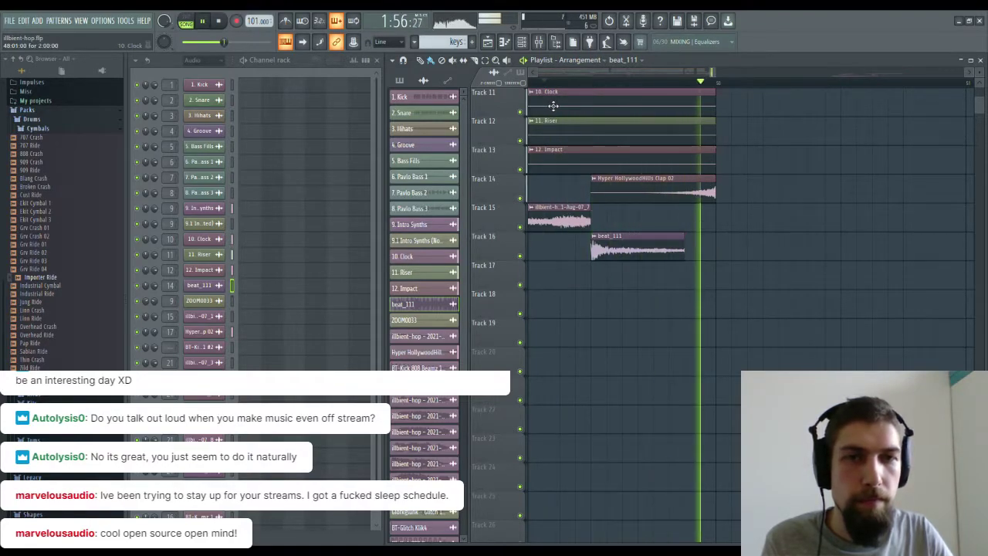
pyautogui.press('space')
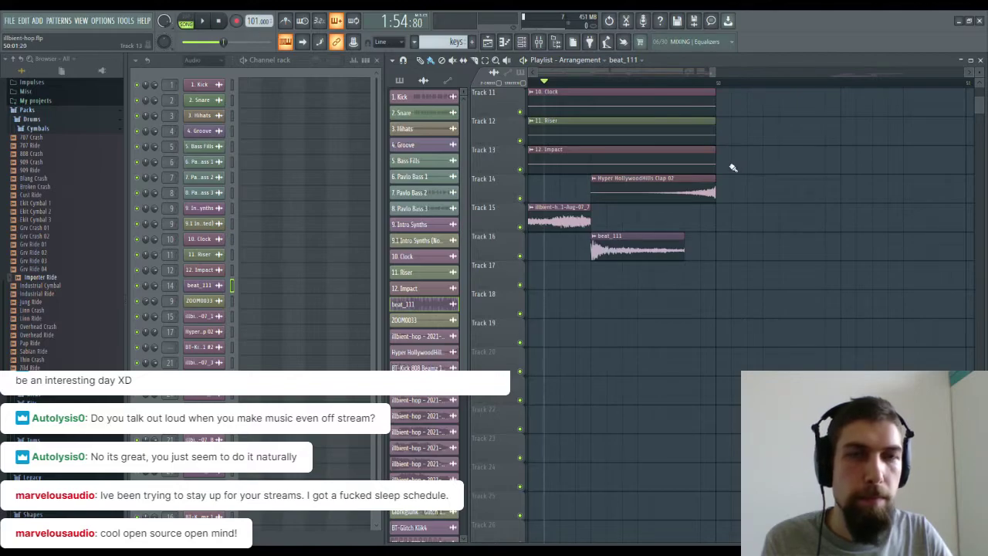
pyautogui.scroll(5, 727, 88)
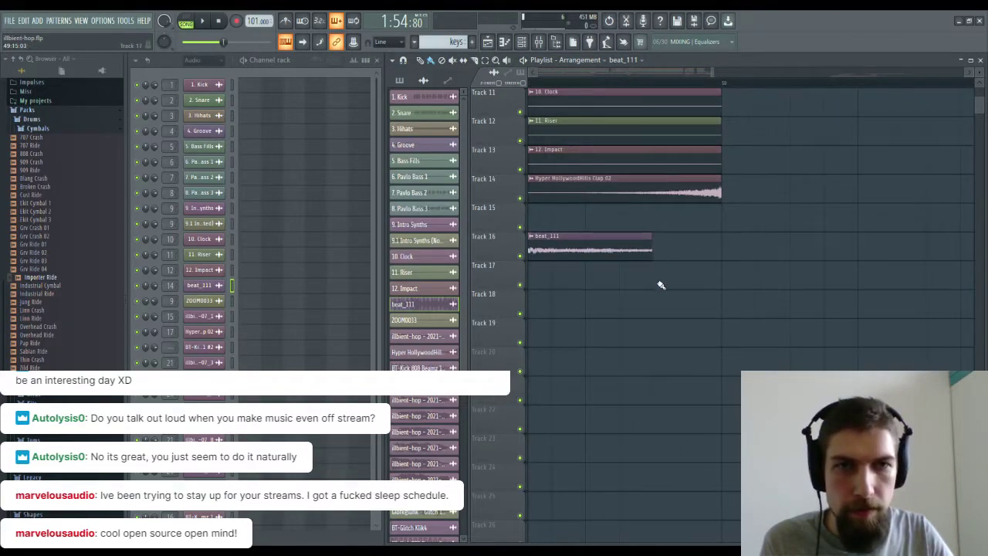
# Play back the song's ending around bar 50, stop playback, and look over the whole arrangement.
pyautogui.press('space')
pyautogui.scroll(-5, 708, 88)
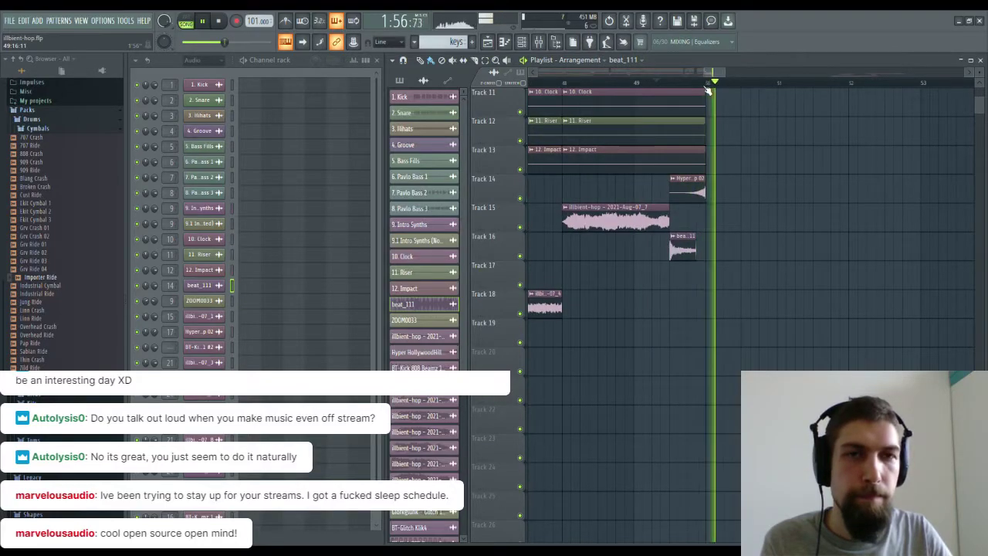
pyautogui.press('space')
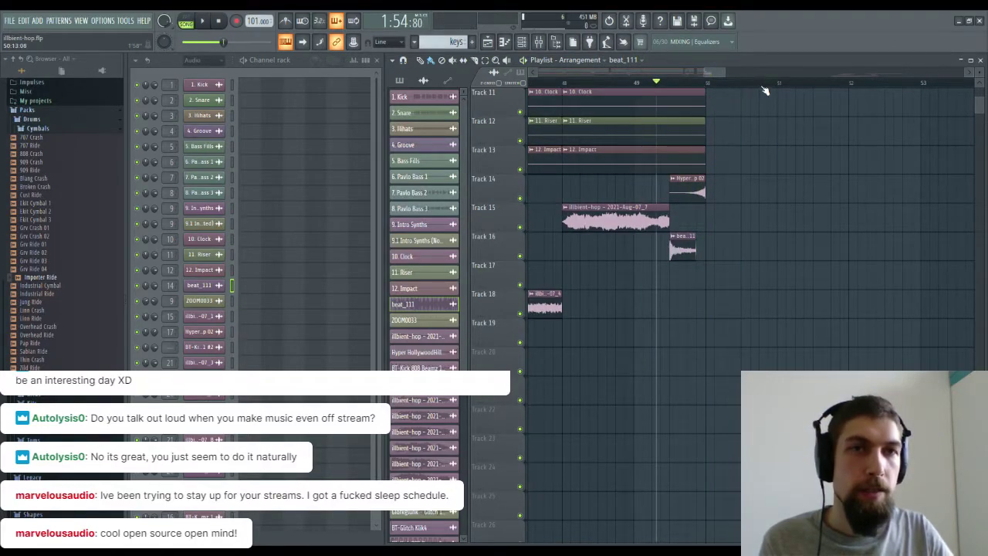
pyautogui.scroll(-3, 764, 91)
pyautogui.scroll(5, 764, 90)
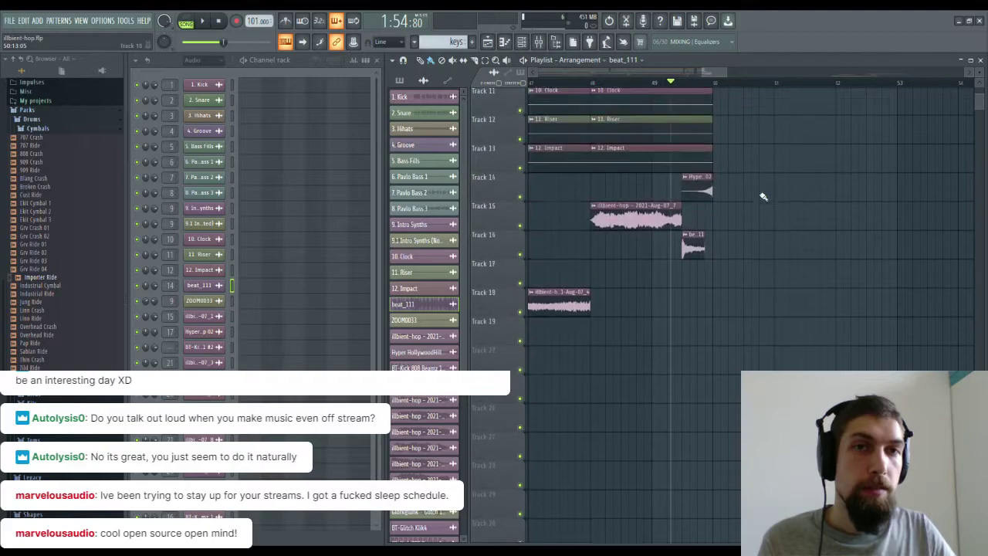
pyautogui.scroll(5, 762, 193)
pyautogui.scroll(-5, 734, 88)
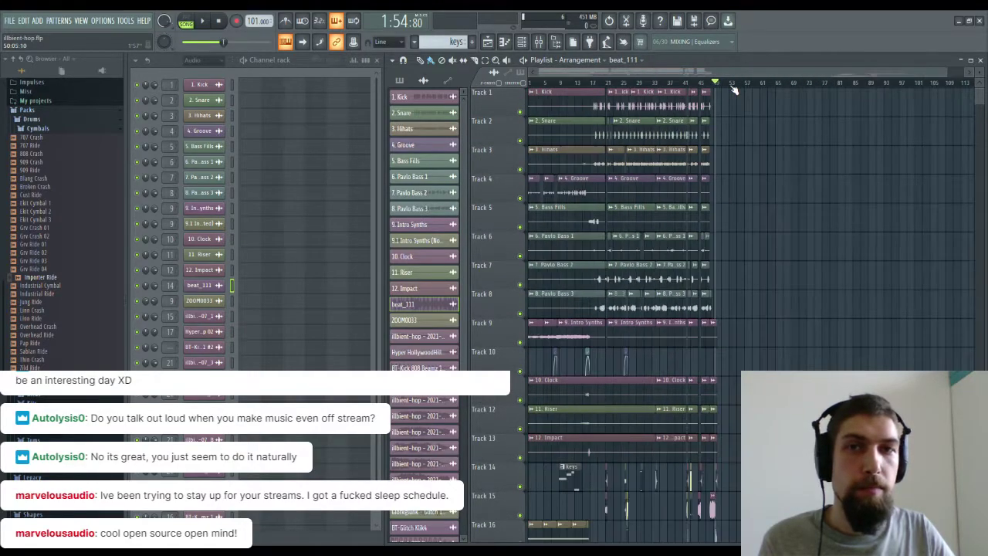
# Start playback from the beginning of the song and look over the opening bars.
pyautogui.click(227, 26)
pyautogui.press('space')
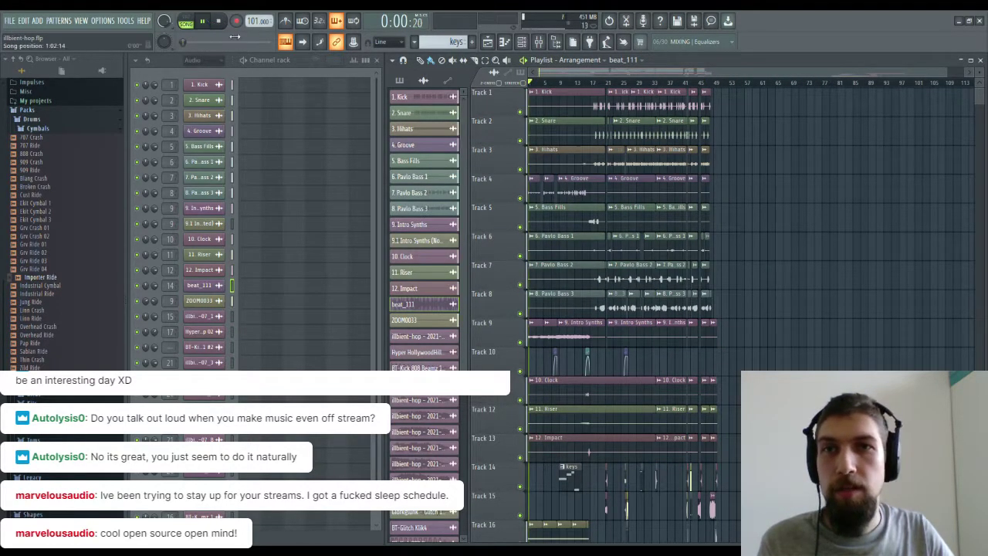
pyautogui.scroll(4, 532, 88)
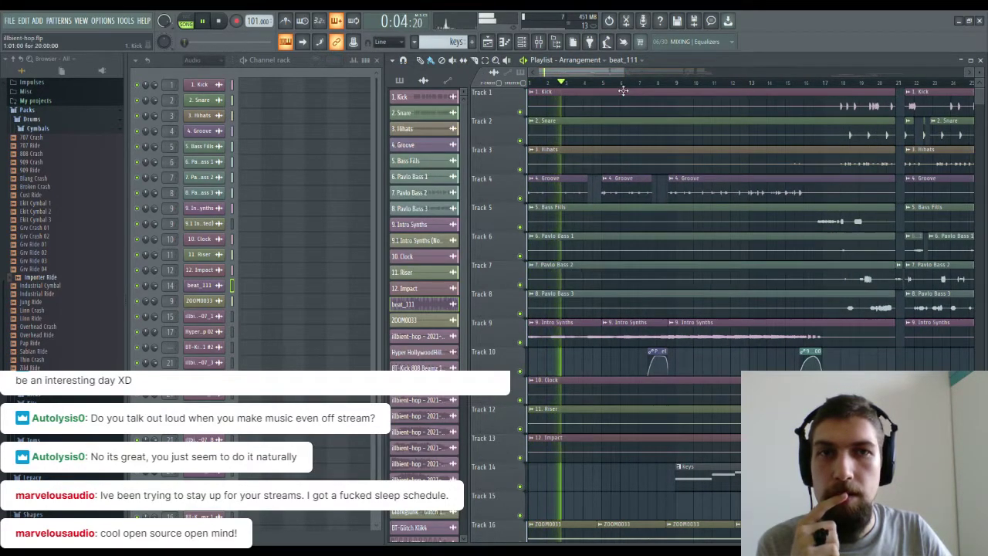
# Move the 9.1 Intro Synths (No FX, Muted) clip from far beyond the song's end to bar 50 on track 19.
pyautogui.scroll(-4, 623, 88)
pyautogui.scroll(-4, 810, 289)
pyautogui.scroll(-1, 801, 310)
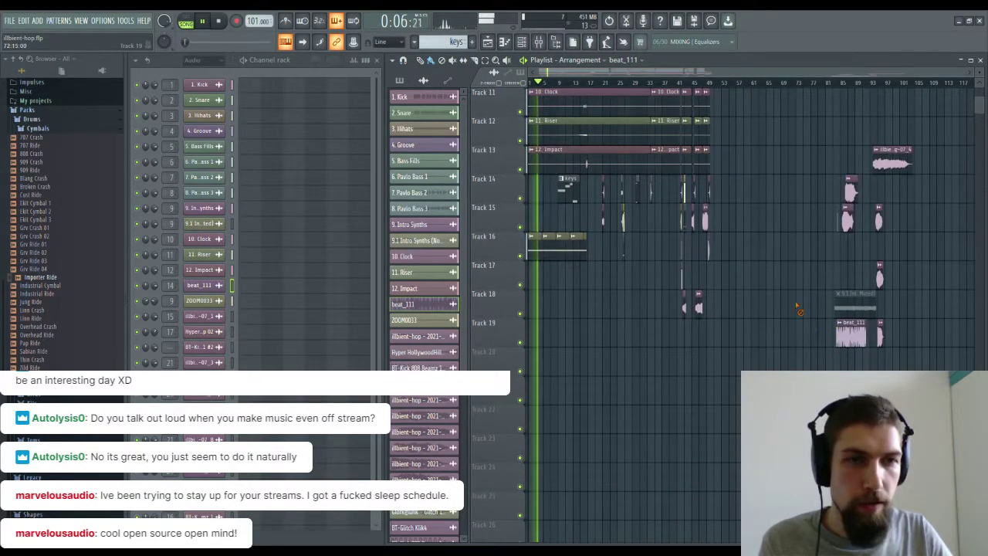
pyautogui.scroll(5, 847, 130)
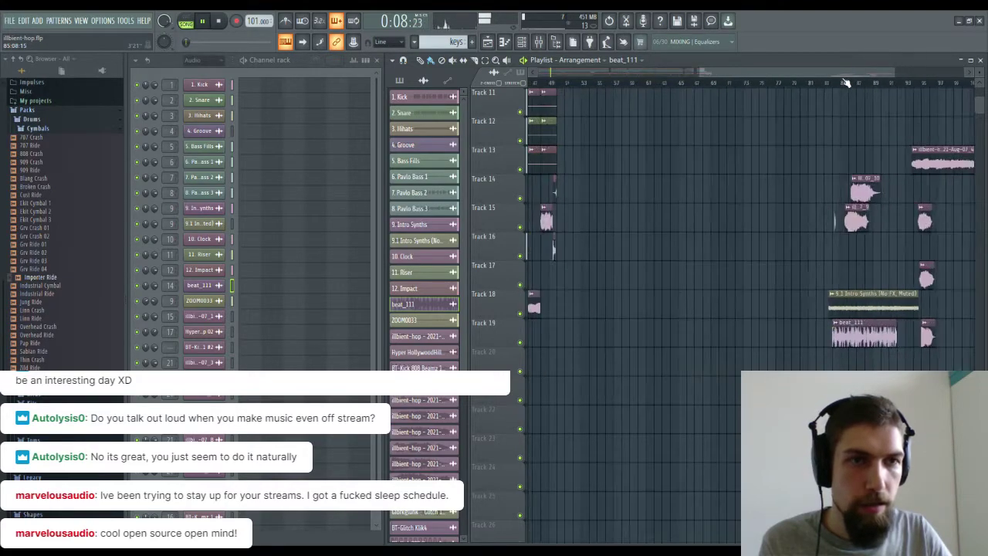
pyautogui.moveTo(796, 307); pyautogui.dragTo(697, 305)
pyautogui.moveTo(624, 230); pyautogui.dragTo(892, 240)
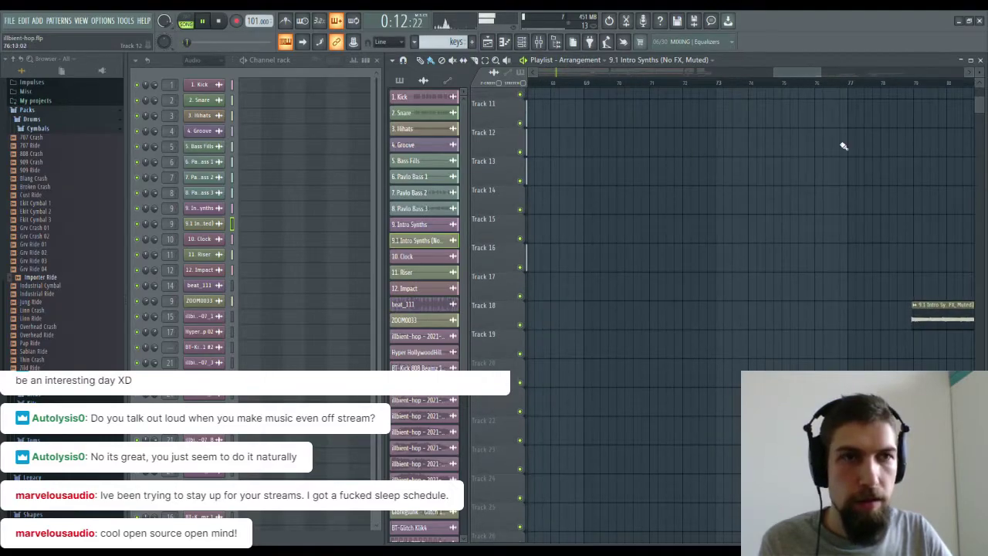
pyautogui.scroll(-3, 847, 87)
pyautogui.moveTo(879, 318); pyautogui.dragTo(675, 262)
pyautogui.scroll(3, 627, 86)
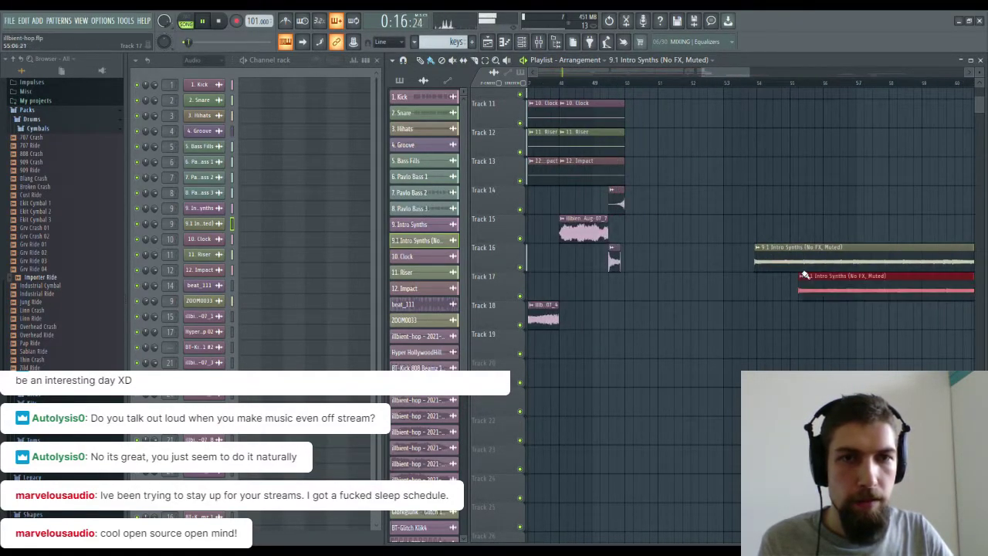
pyautogui.moveTo(789, 255); pyautogui.dragTo(691, 313)
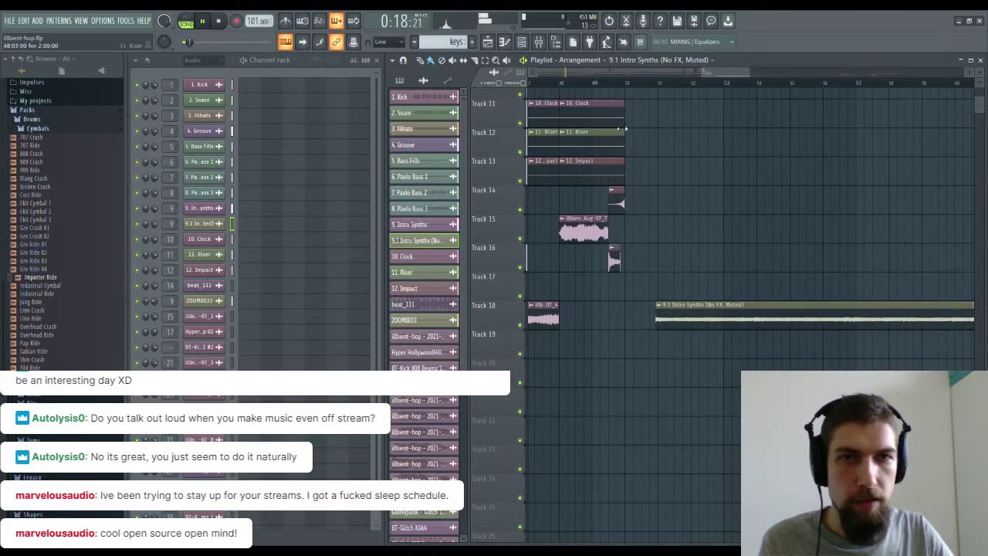
pyautogui.scroll(3, 627, 87)
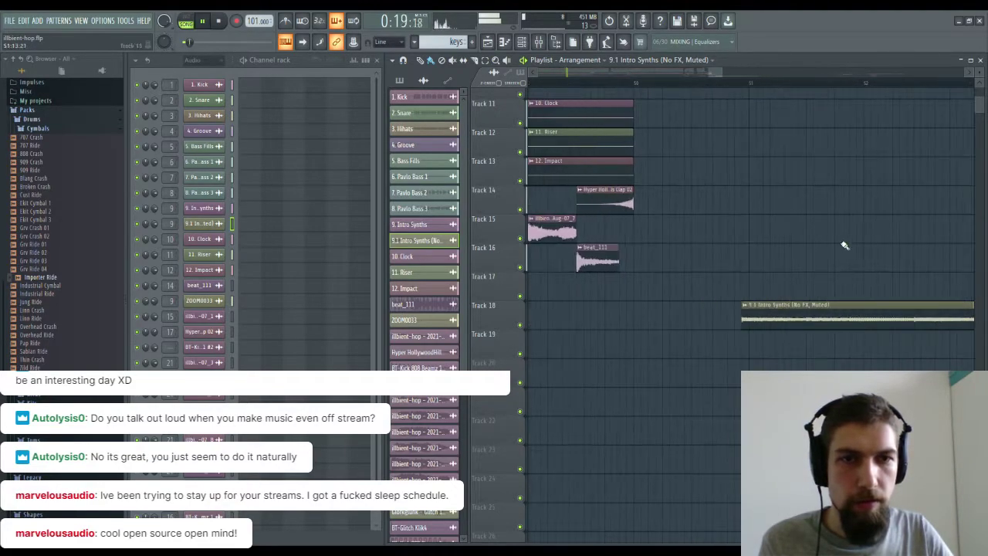
pyautogui.click(639, 353)
pyautogui.rightClick(769, 325)
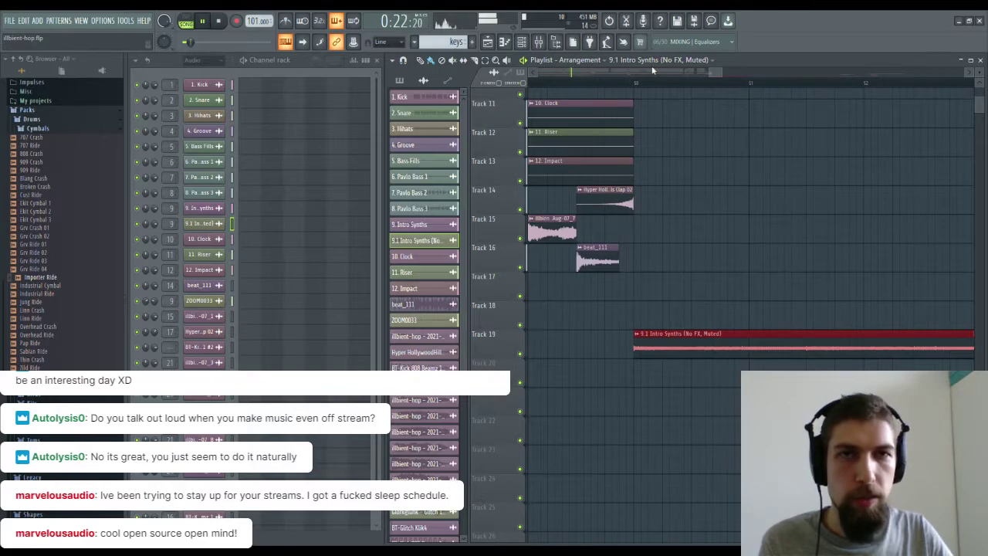
# Place a copy of the opening 9. Intro Synths clip at bar 50 on track 9 and extend its end to bar 62.
pyautogui.scroll(-5, 655, 91)
pyautogui.scroll(8, 674, 203)
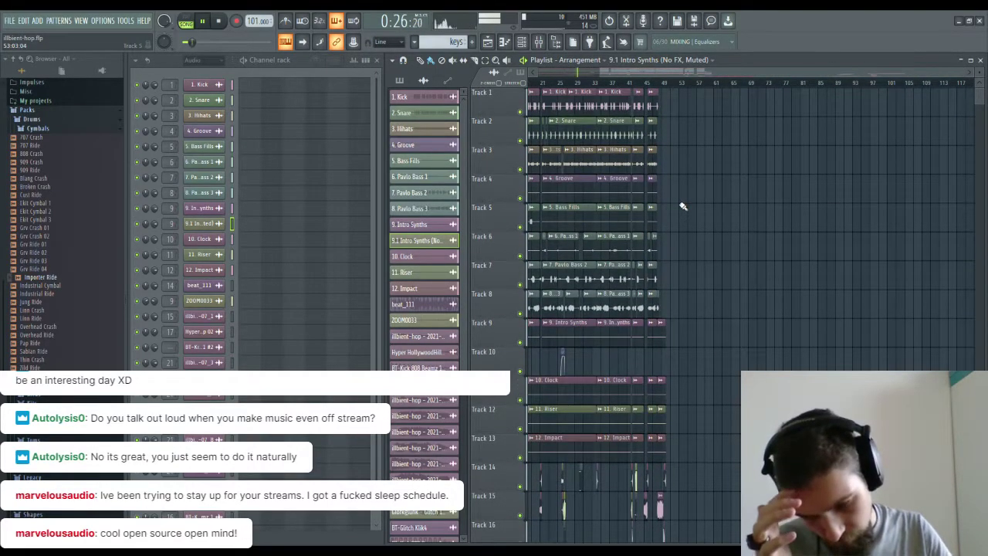
pyautogui.scroll(-1, 683, 203)
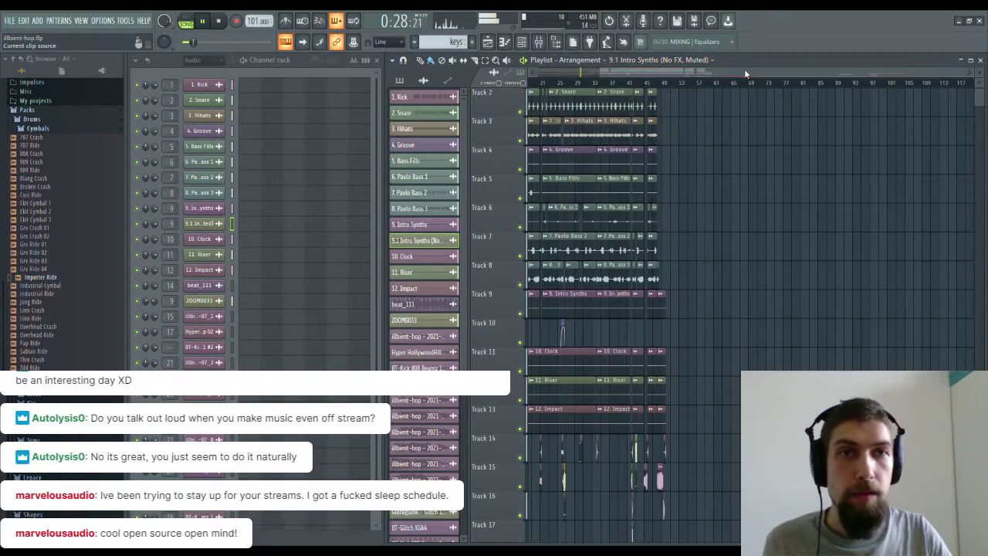
pyautogui.moveTo(745, 73); pyautogui.dragTo(542, 83)
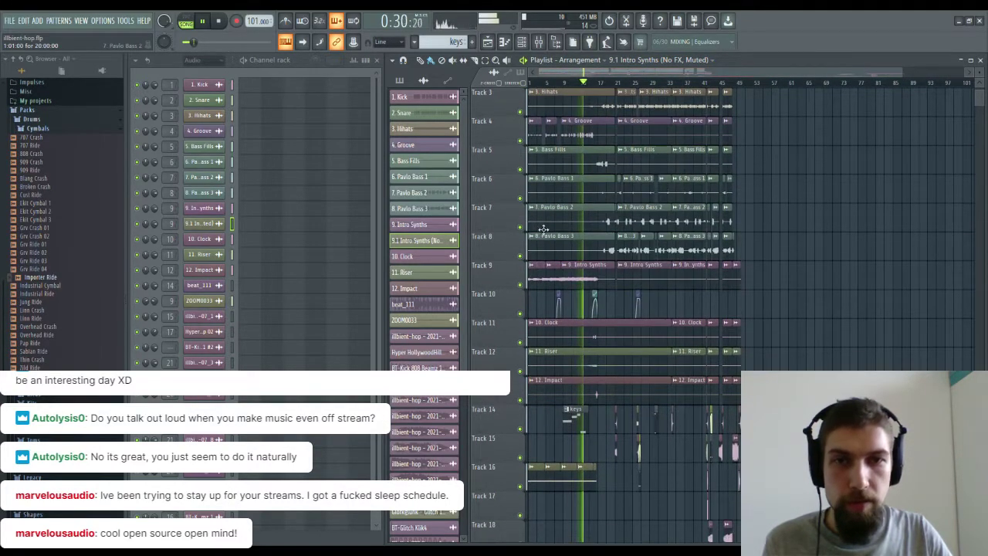
pyautogui.click(534, 276)
pyautogui.click(805, 274)
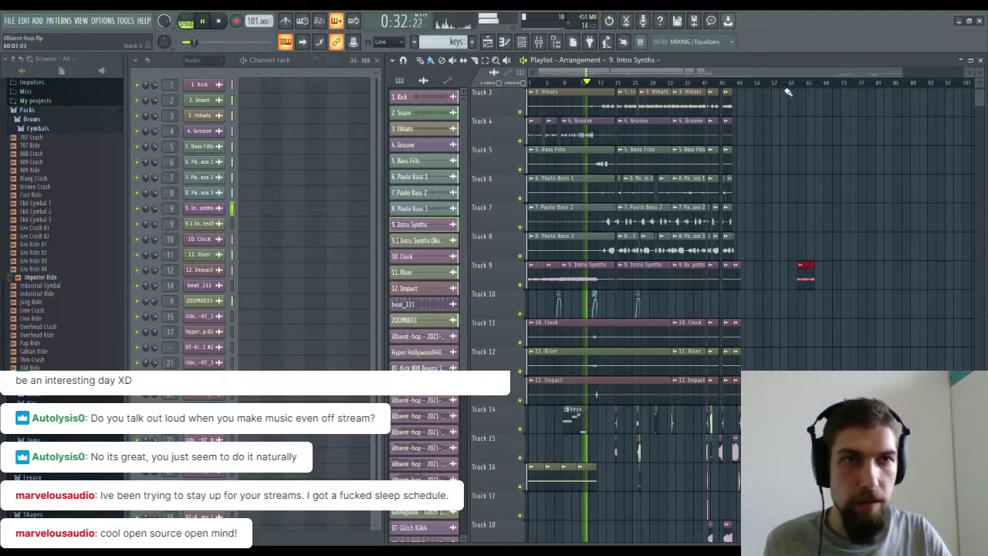
pyautogui.scroll(6, 784, 85)
pyautogui.moveTo(849, 278); pyautogui.dragTo(622, 280)
pyautogui.scroll(-5, 657, 294)
pyautogui.scroll(2, 676, 294)
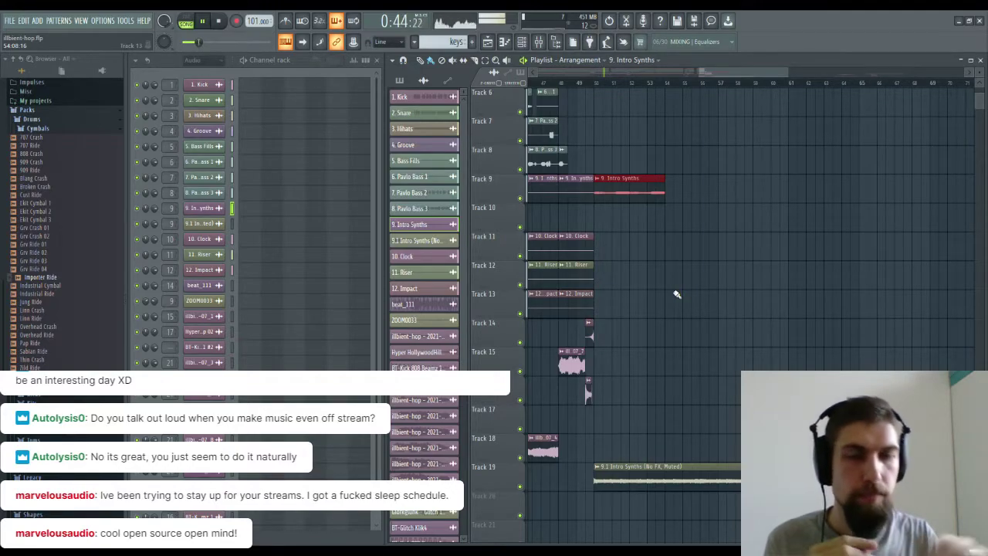
pyautogui.moveTo(663, 200); pyautogui.dragTo(927, 251)
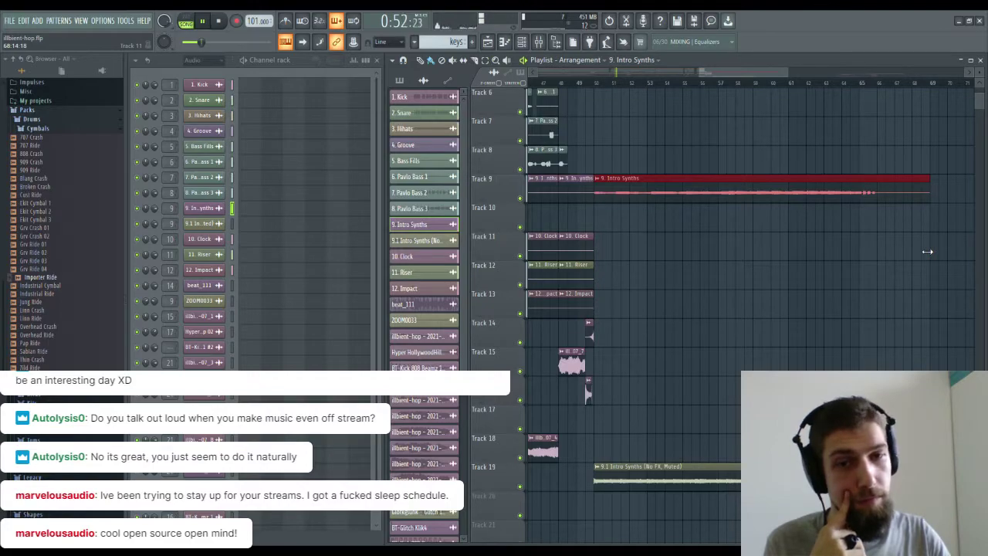
pyautogui.moveTo(927, 250); pyautogui.dragTo(811, 249)
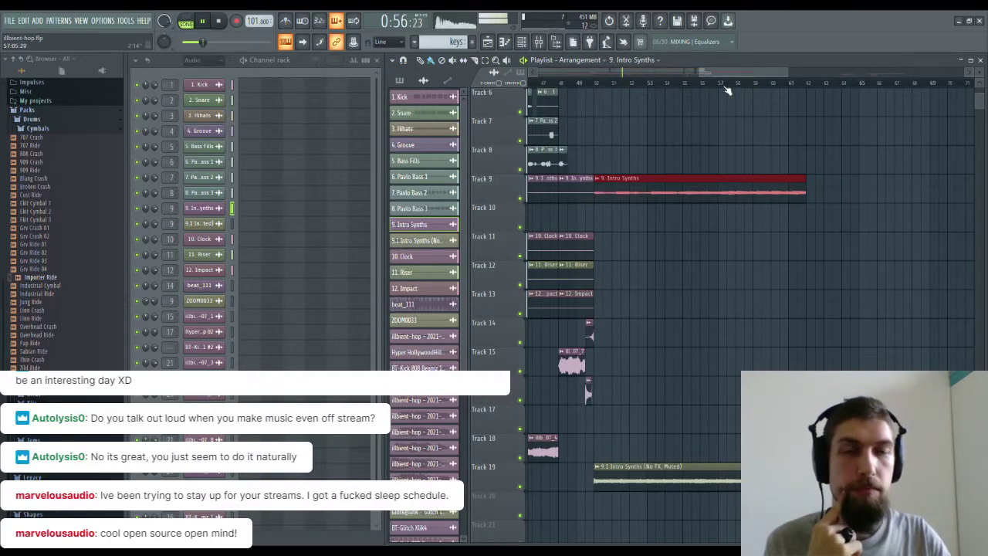
# Move the leftover "beat_111 - Song jump" clip to bar 50 on track 18.
pyautogui.scroll(-5, 726, 91)
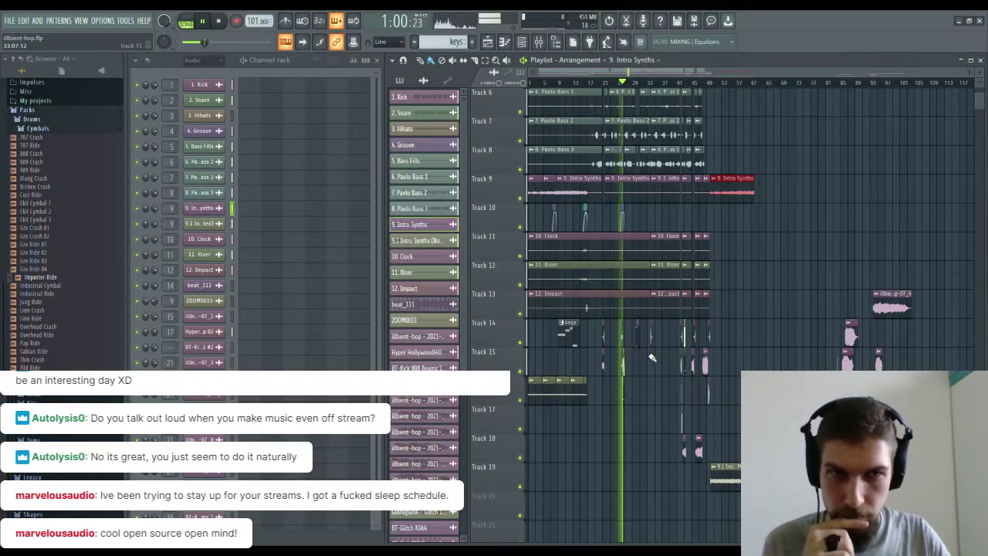
pyautogui.click(857, 421)
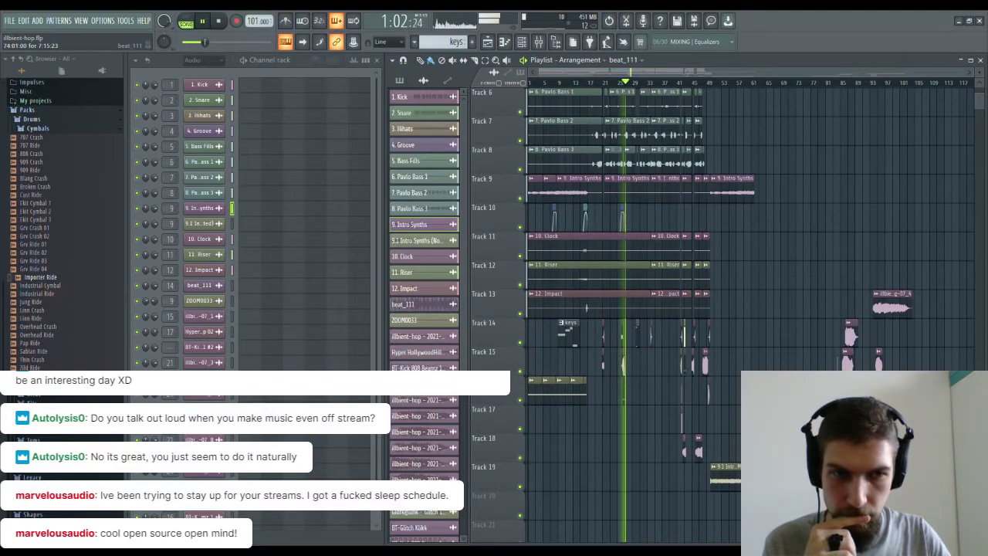
pyautogui.scroll(5, 725, 87)
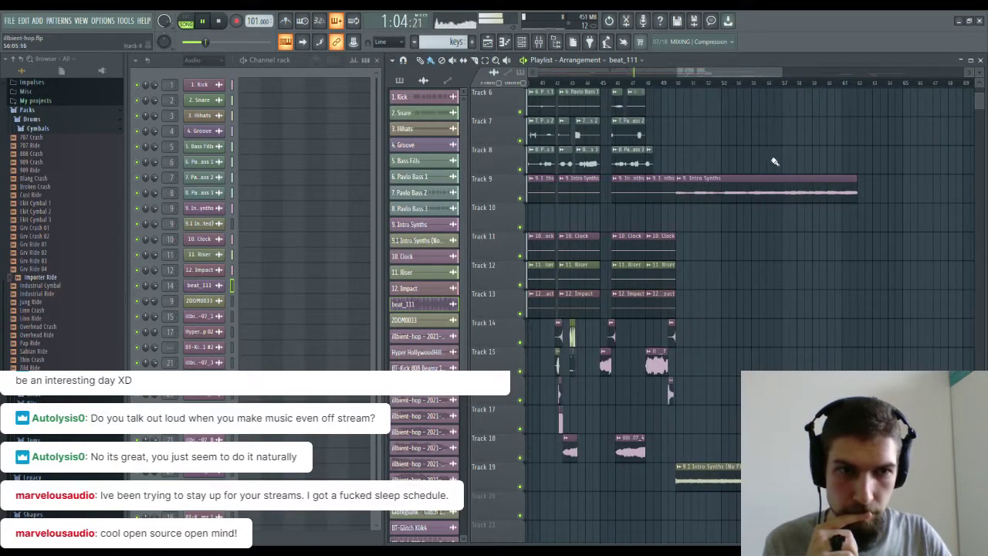
pyautogui.click(698, 441)
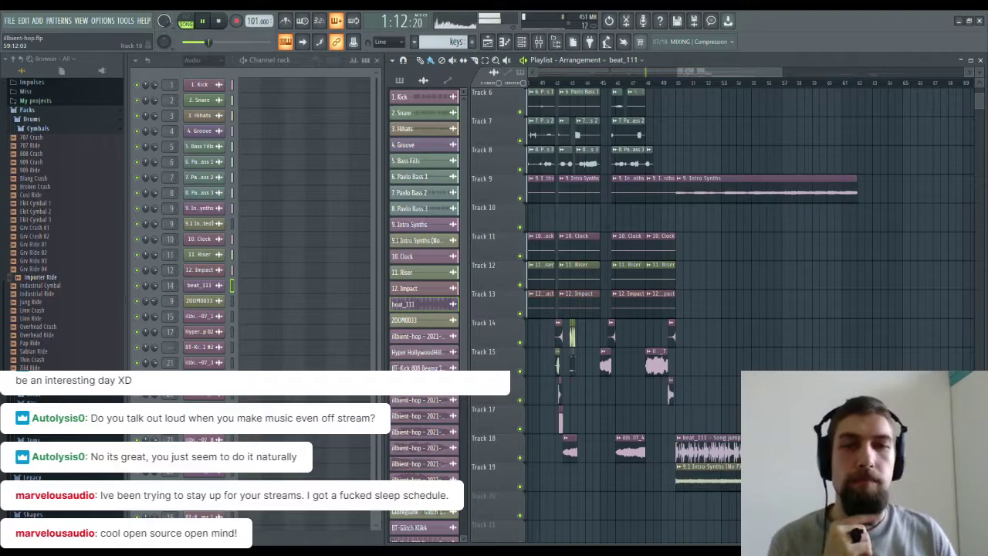
# Add a 3. Hihats clip at bar 50 on track 3 and make it 4 bars long.
pyautogui.scroll(-3, 648, 71)
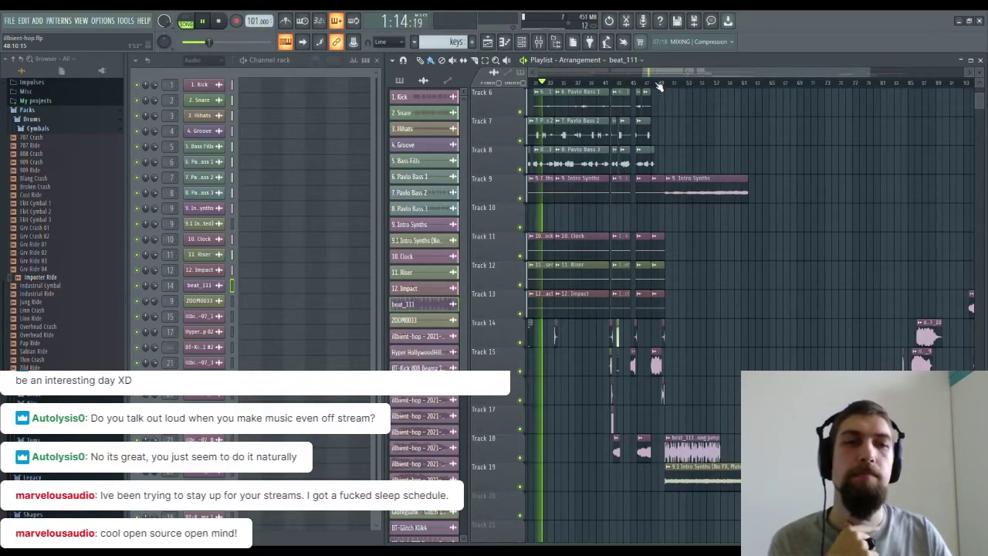
pyautogui.scroll(3, 660, 85)
pyautogui.scroll(4, 702, 180)
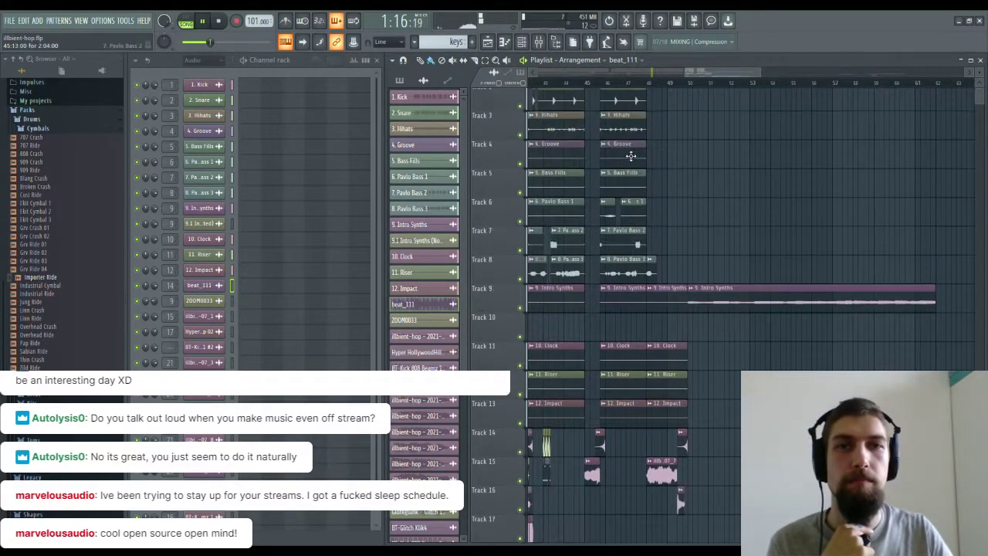
pyautogui.click(631, 165)
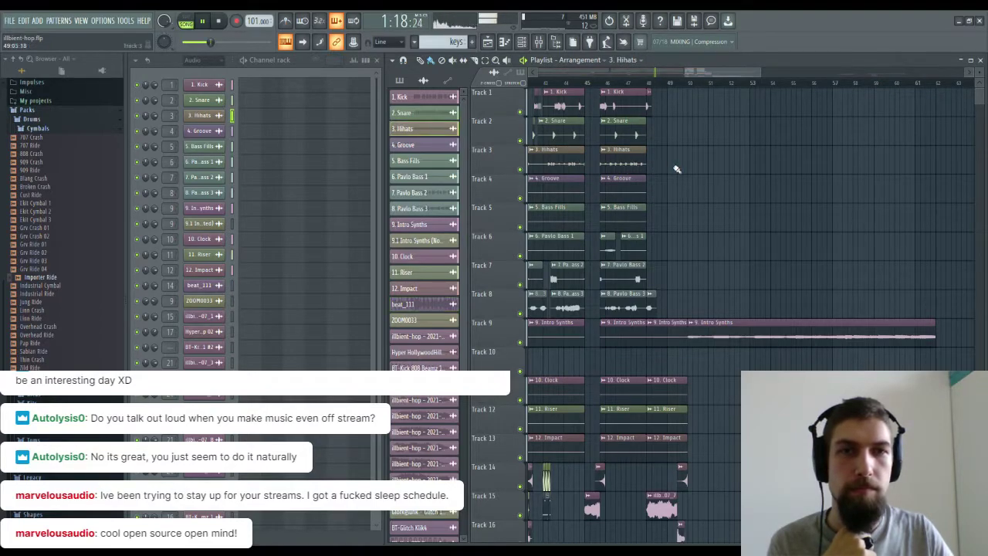
pyautogui.click(672, 165)
pyautogui.moveTo(708, 165); pyautogui.dragTo(746, 161)
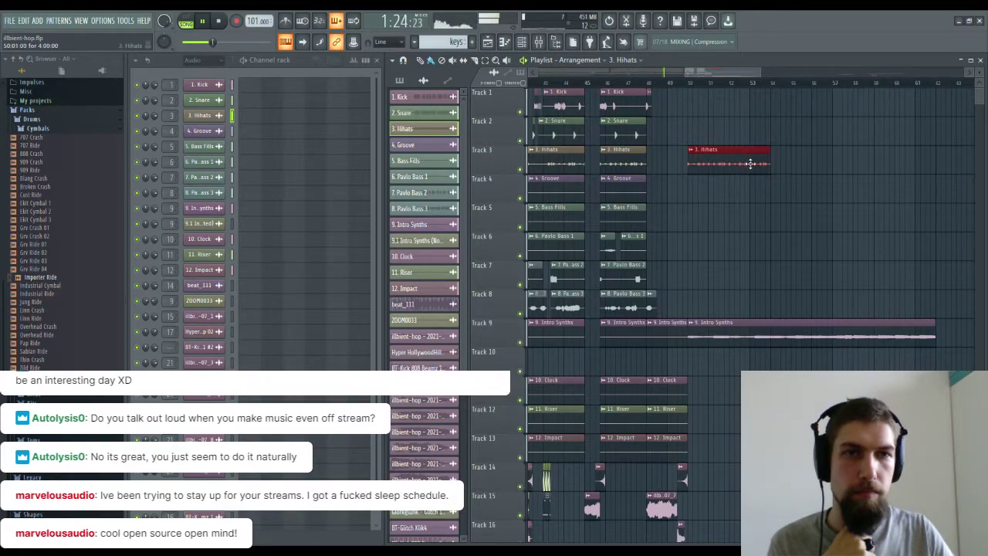
# Repeat the 3. Hihats clip on track 3 from bar 54 to bar 58.
pyautogui.click(777, 167)
pyautogui.rightClick(807, 165)
pyautogui.moveTo(775, 165); pyautogui.dragTo(847, 163)
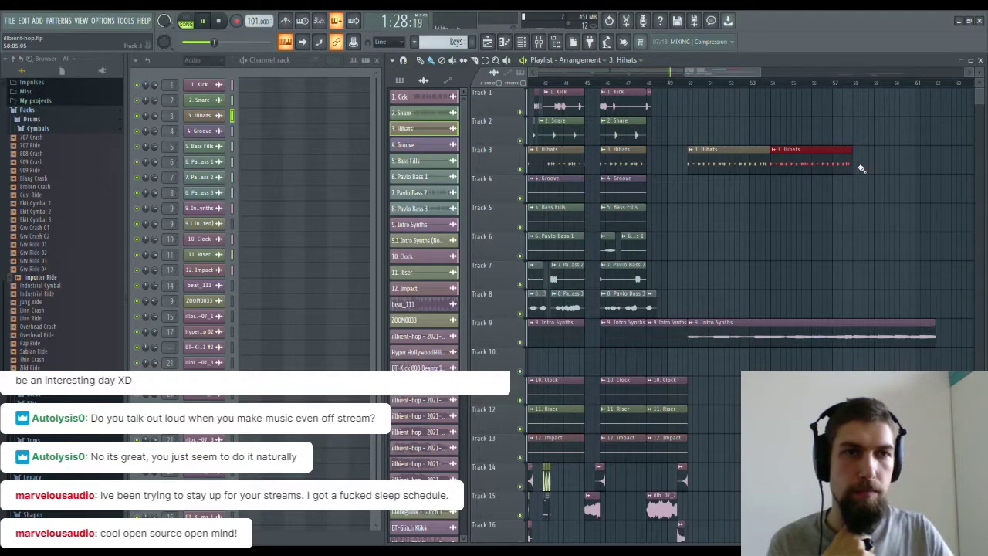
pyautogui.click(862, 167)
# Trim the new 9. Intro Synths clip and the muted 9.1 Intro Synths clip to end at bar 58.
pyautogui.moveTo(889, 252); pyautogui.dragTo(802, 135)
pyautogui.rightClick(834, 125)
pyautogui.moveTo(847, 294); pyautogui.dragTo(779, 305)
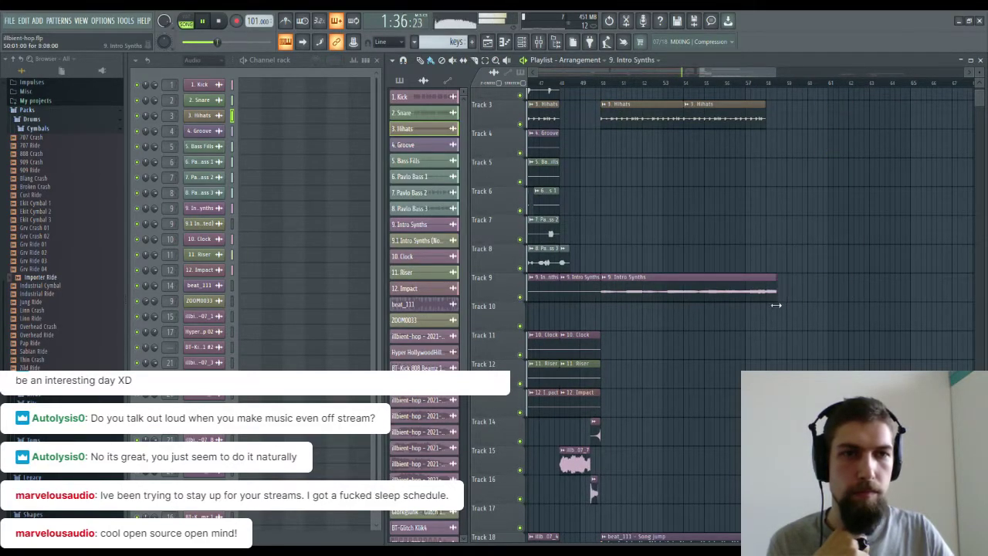
pyautogui.scroll(-5, 780, 297)
pyautogui.moveTo(849, 331); pyautogui.dragTo(774, 331)
pyautogui.scroll(5, 773, 331)
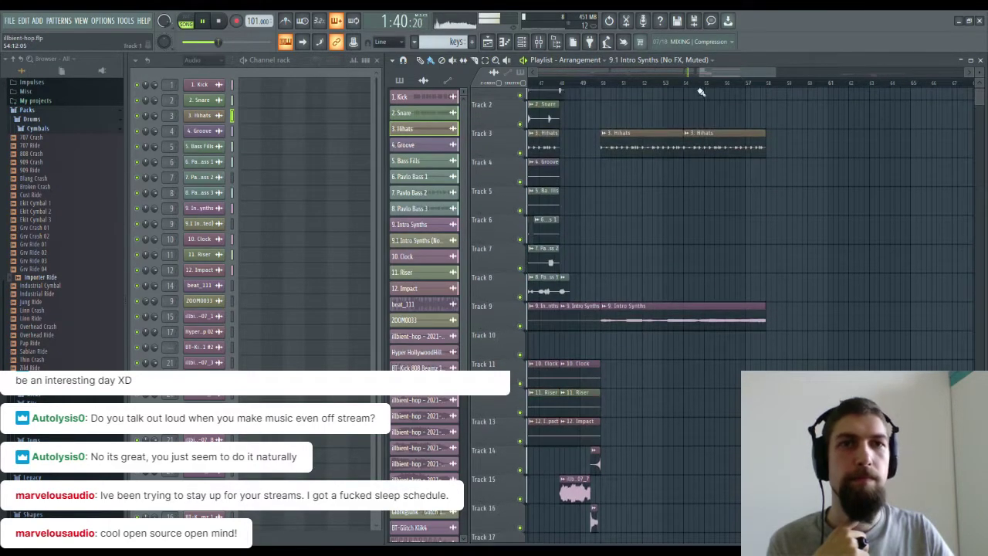
# Follow playback through the sections leading up to bar 50, stop playback, and examine the clips on tracks 14 to 18.
pyautogui.scroll(-3, 699, 86)
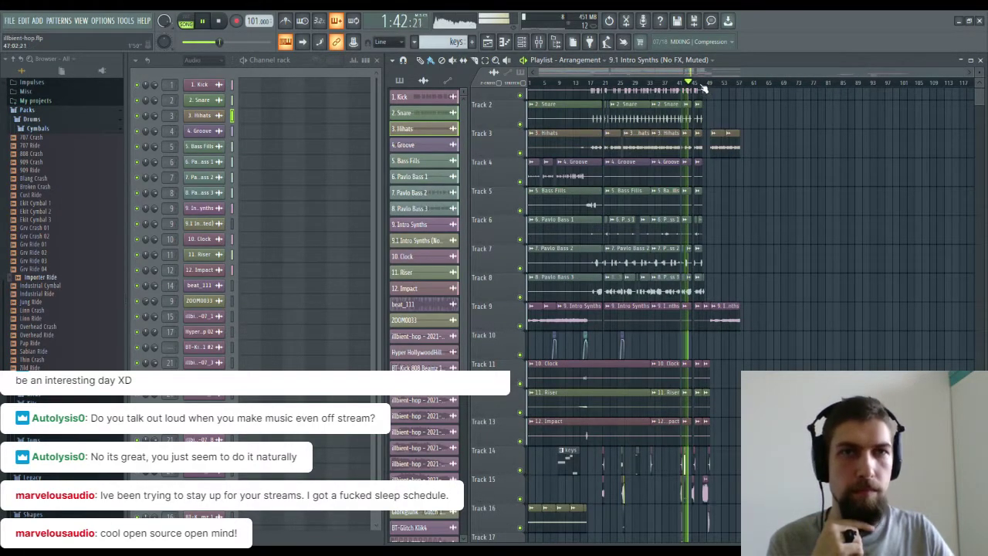
pyautogui.scroll(3, 701, 88)
pyautogui.scroll(-3, 769, 236)
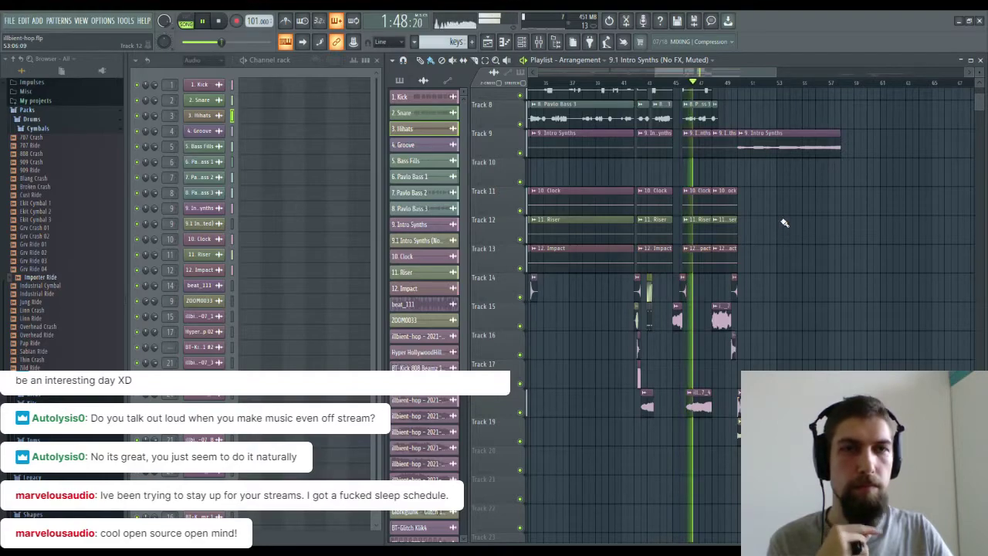
pyautogui.scroll(2, 783, 227)
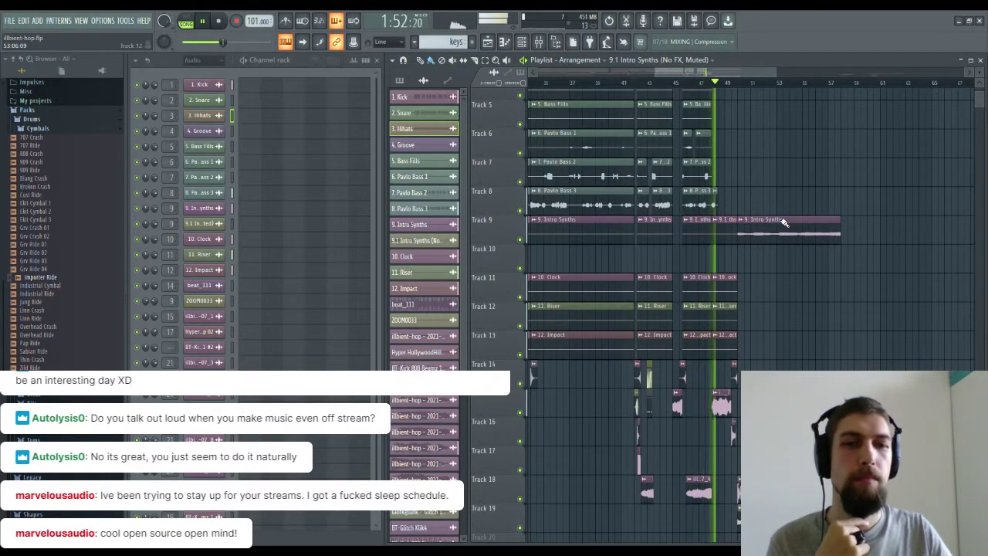
pyautogui.press('space')
pyautogui.scroll(3, 698, 89)
pyautogui.moveTo(682, 392); pyautogui.dragTo(710, 323)
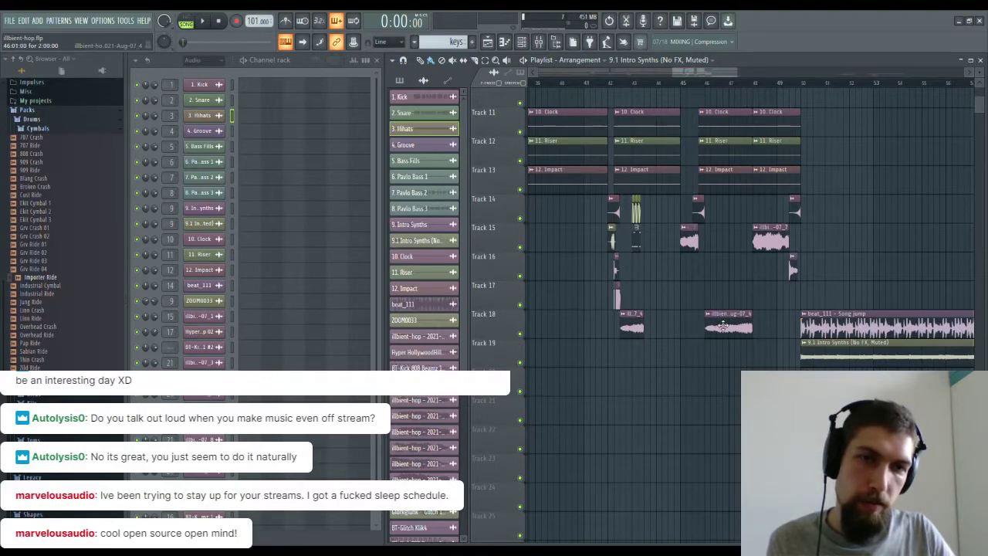
# Select the illbient-hop vocal clip on track 18 and follow playback through the transition into the section at bar 50.
pyautogui.click(723, 326)
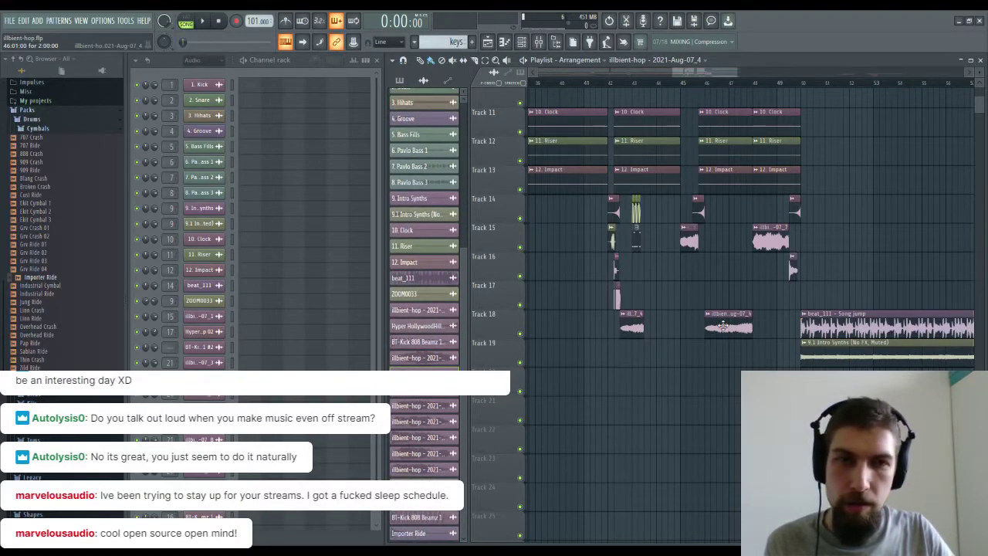
pyautogui.moveTo(730, 332); pyautogui.dragTo(729, 336)
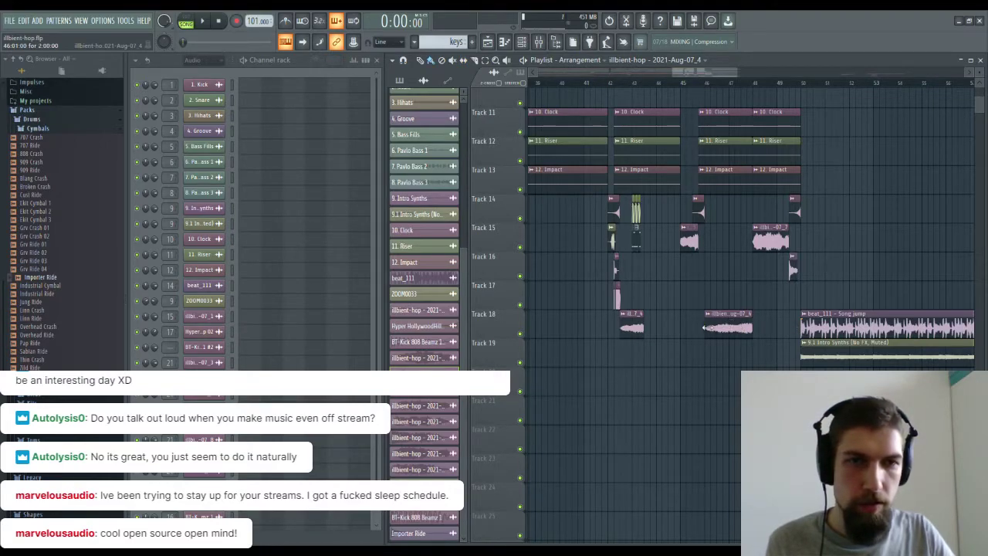
pyautogui.moveTo(741, 331)
pyautogui.mouseDown()
pyautogui.moveTo(716, 330)
pyautogui.moveTo(750, 330)
pyautogui.mouseUp()
pyautogui.press('space')
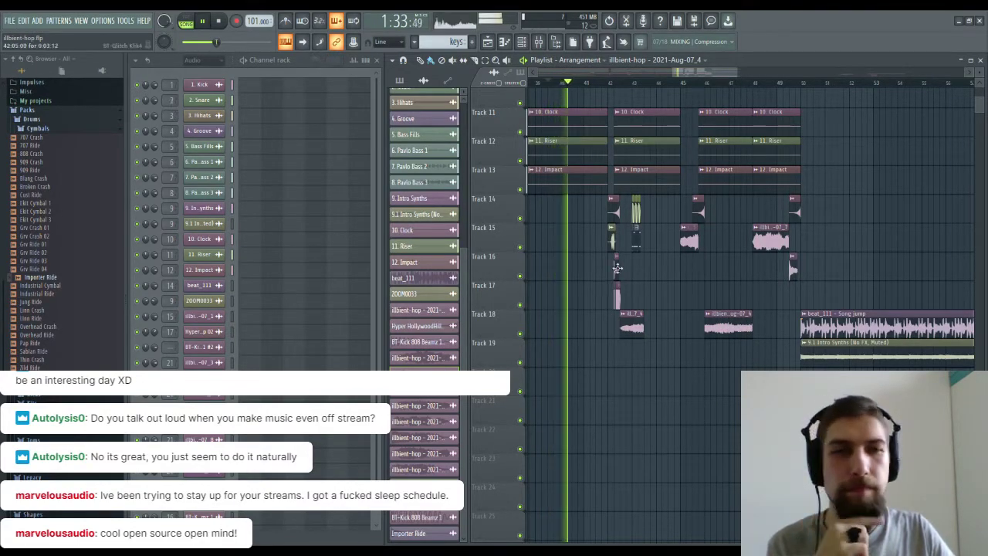
pyautogui.moveTo(951, 210); pyautogui.dragTo(872, 283)
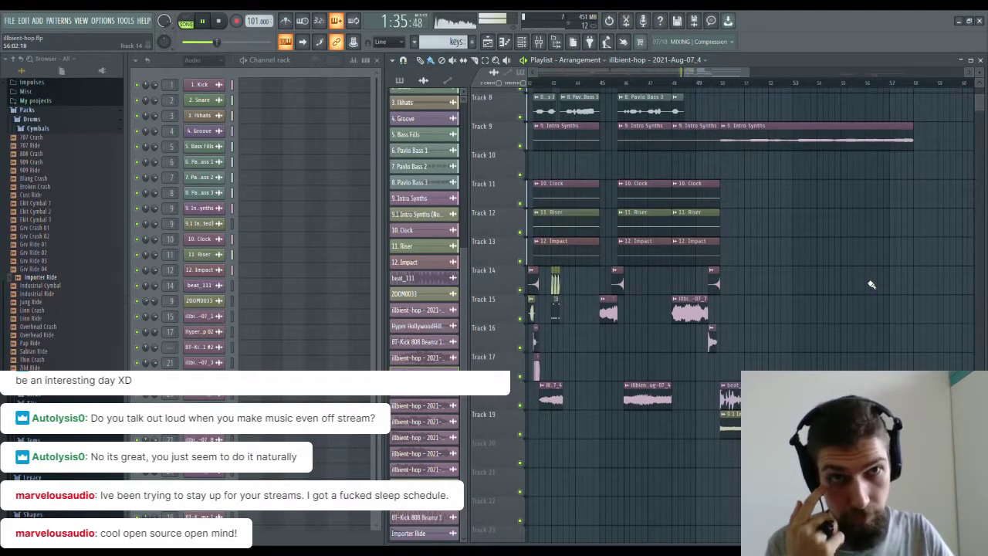
pyautogui.moveTo(764, 238); pyautogui.dragTo(888, 316)
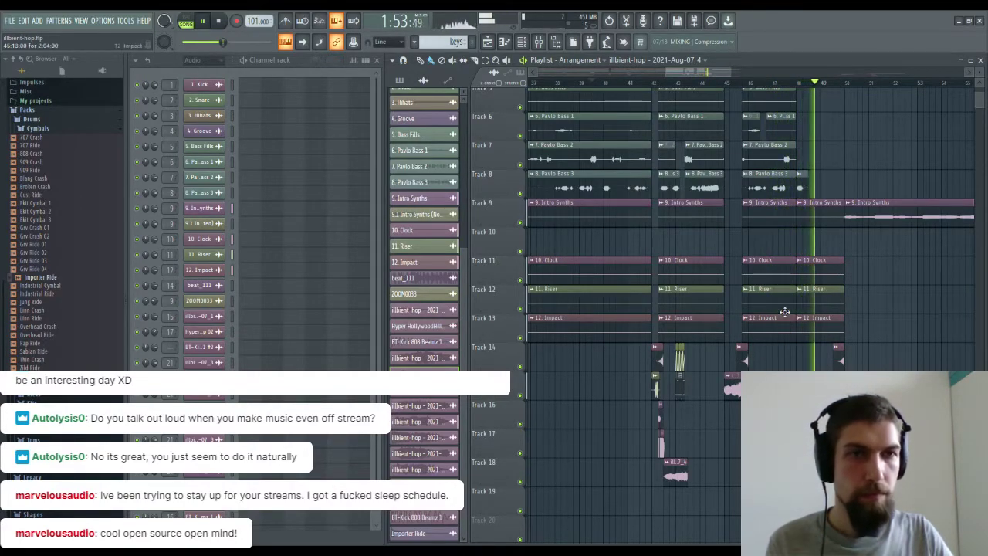
pyautogui.scroll(5, 800, 172)
pyautogui.scroll(-2, 800, 171)
pyautogui.scroll(-1, 799, 171)
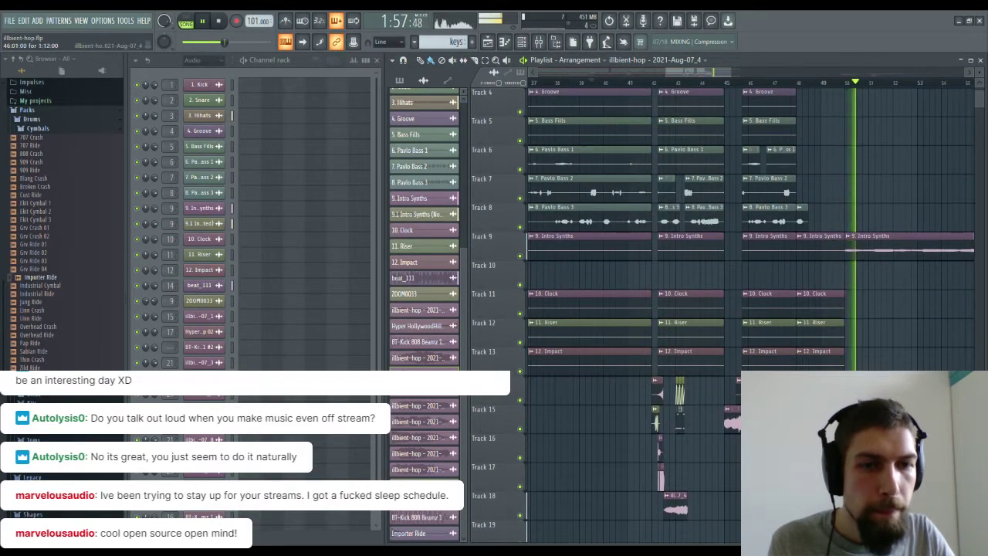
pyautogui.press('space')
# Play the new section from bar 50, stop playback, and check the channel settings of the muted 9.1 Intro Synths clip.
pyautogui.moveTo(828, 386); pyautogui.dragTo(761, 341)
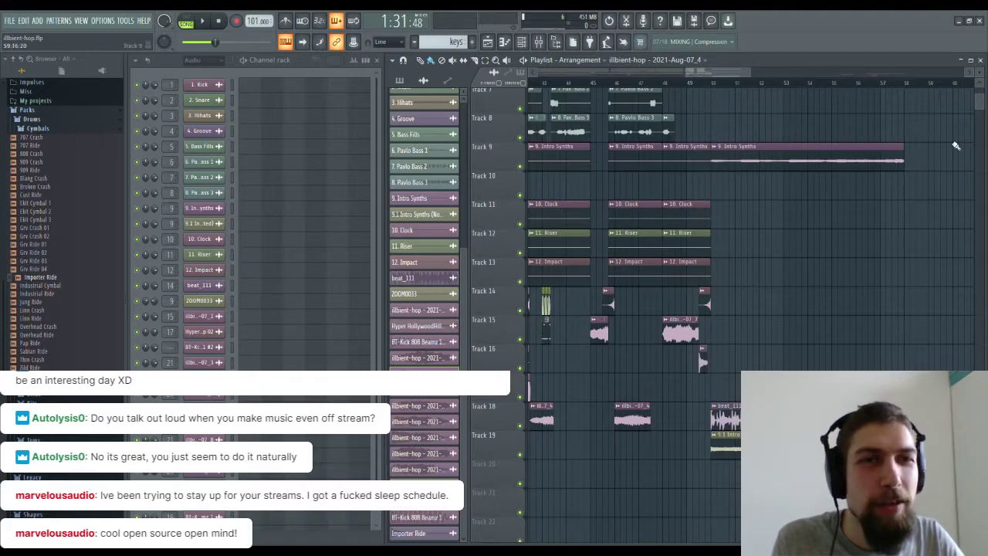
pyautogui.scroll(-4, 812, 240)
pyautogui.scroll(4, 748, 245)
pyautogui.click(717, 87)
pyautogui.press('space')
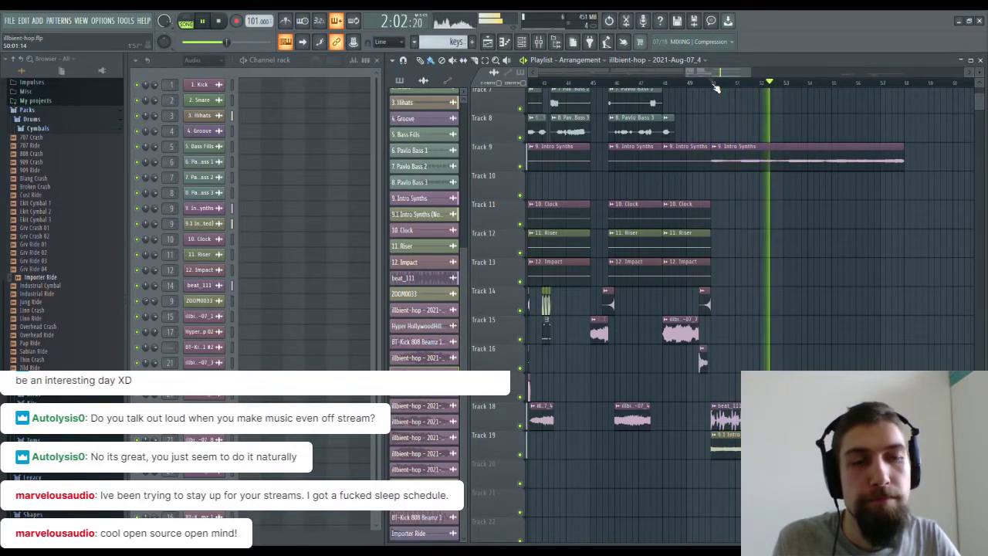
pyautogui.click(220, 23)
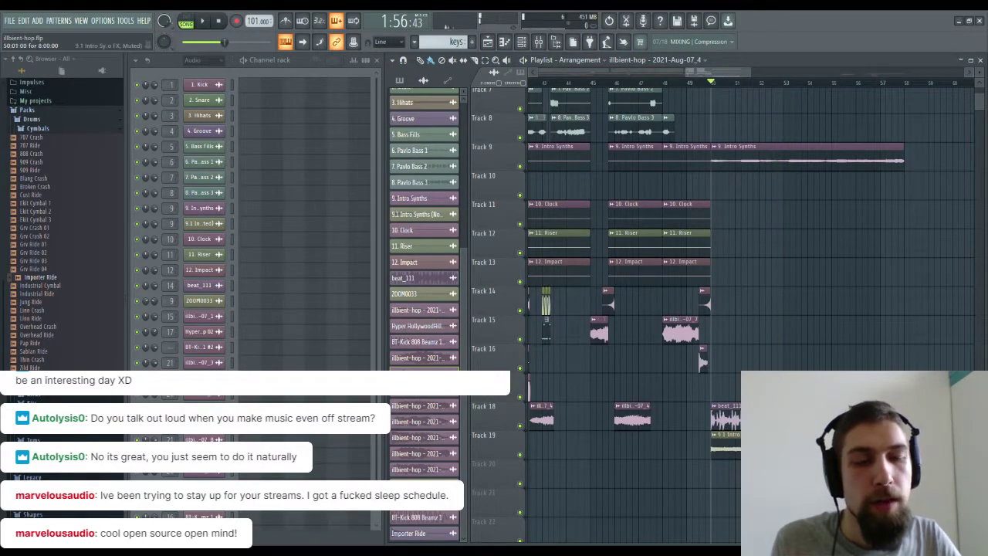
pyautogui.doubleClick(760, 445)
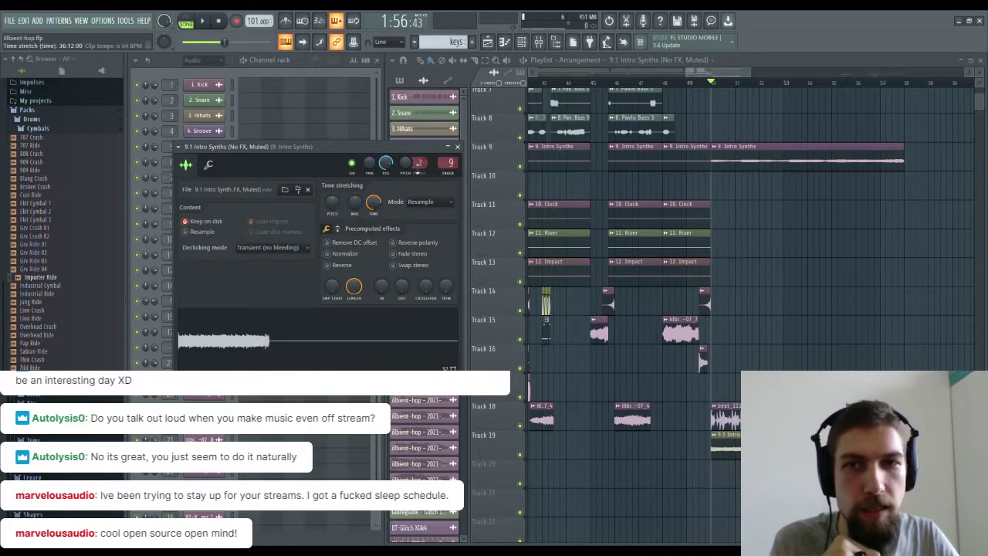
pyautogui.click(457, 146)
# Audition the section from bar 50 with both 3. Hihats clips removed, restore the two clips, and stop playback.
pyautogui.press('space')
pyautogui.scroll(6, 787, 185)
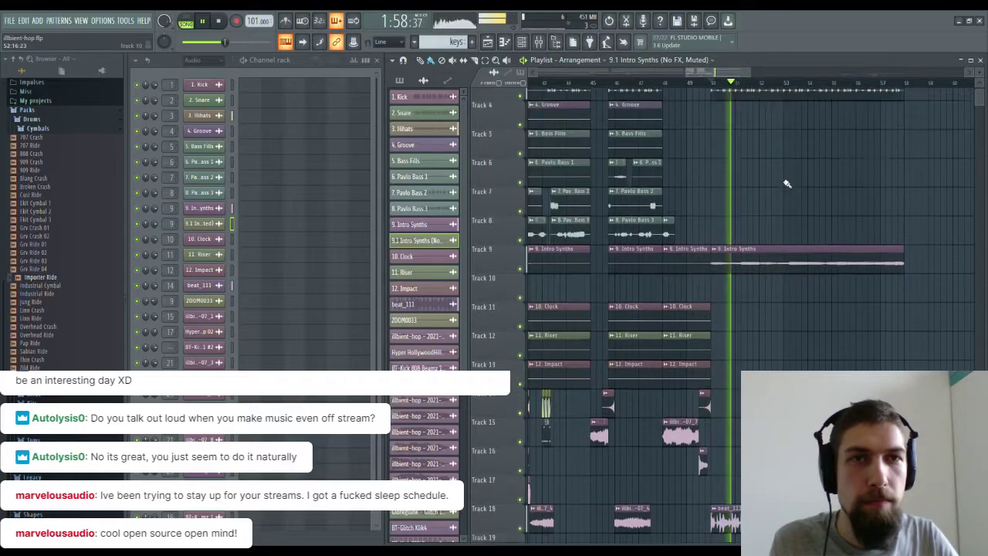
pyautogui.rightClick(795, 163)
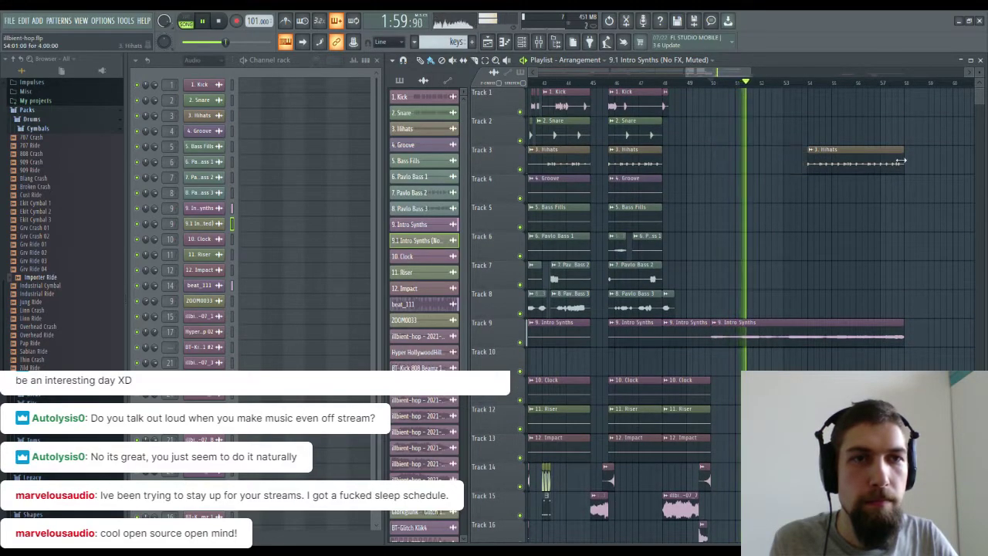
pyautogui.rightClick(863, 161)
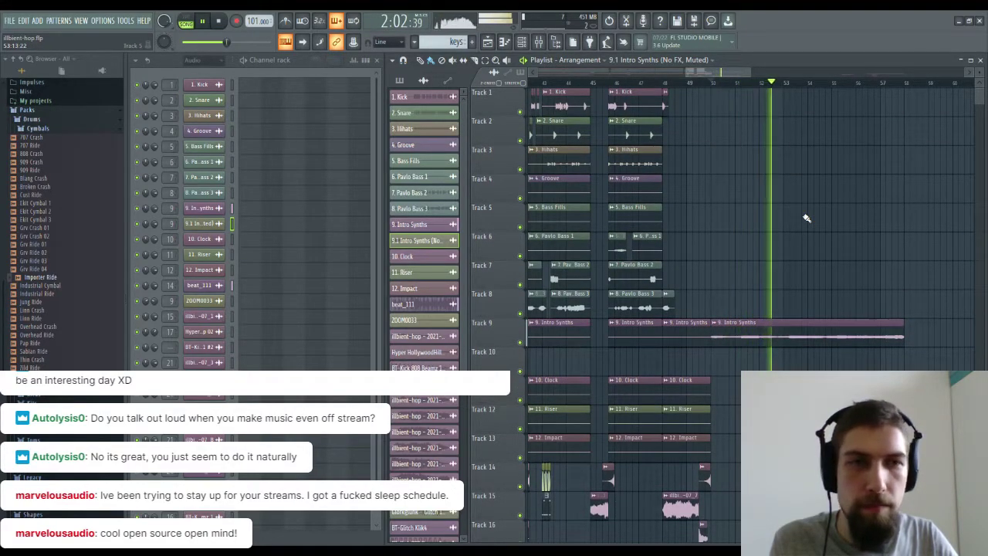
pyautogui.hotkey('ctrl', 'z')
pyautogui.hotkey('ctrl', 'alt', 'z')
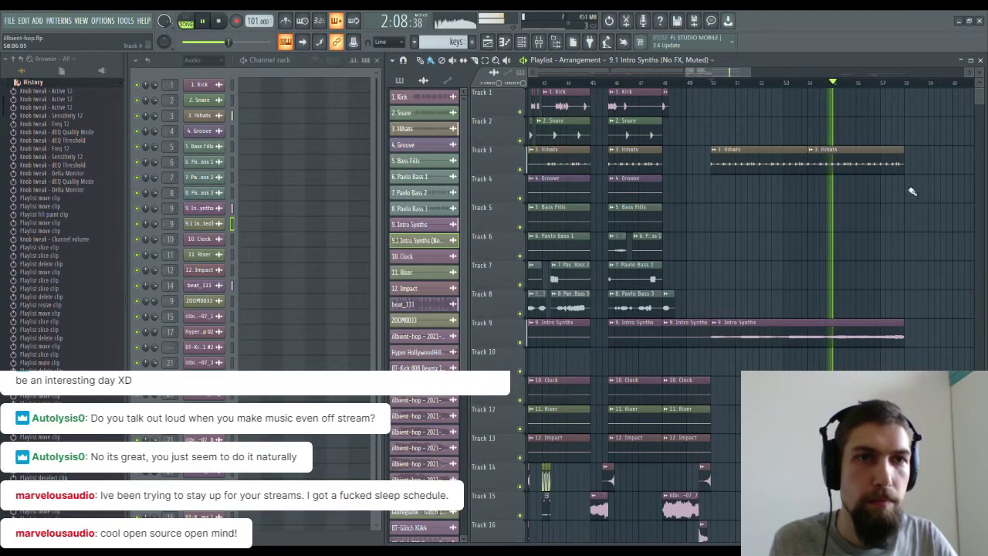
pyautogui.scroll(-5, 844, 260)
pyautogui.press('space')
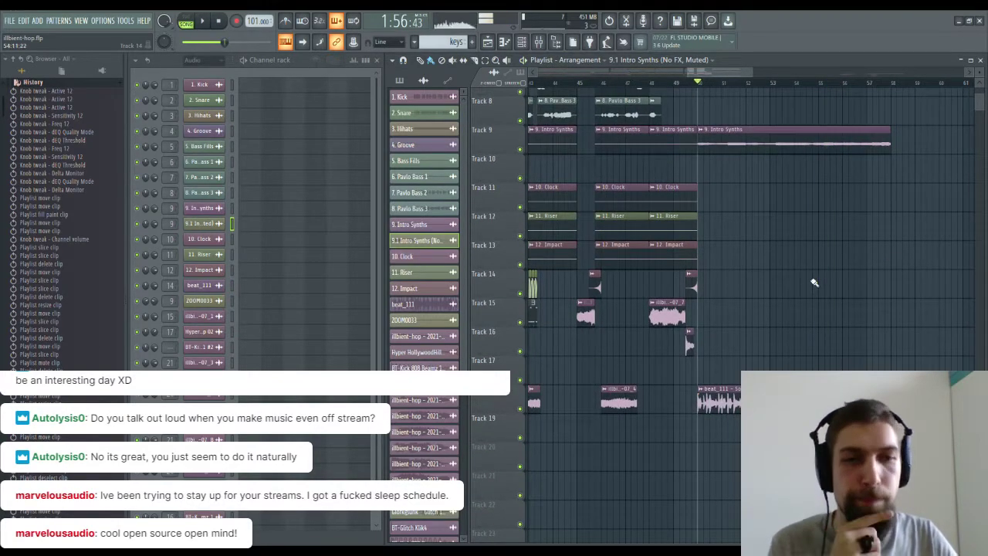
# Check the channel settings of the beat_111 clip on track 18 and close them.
pyautogui.doubleClick(802, 401)
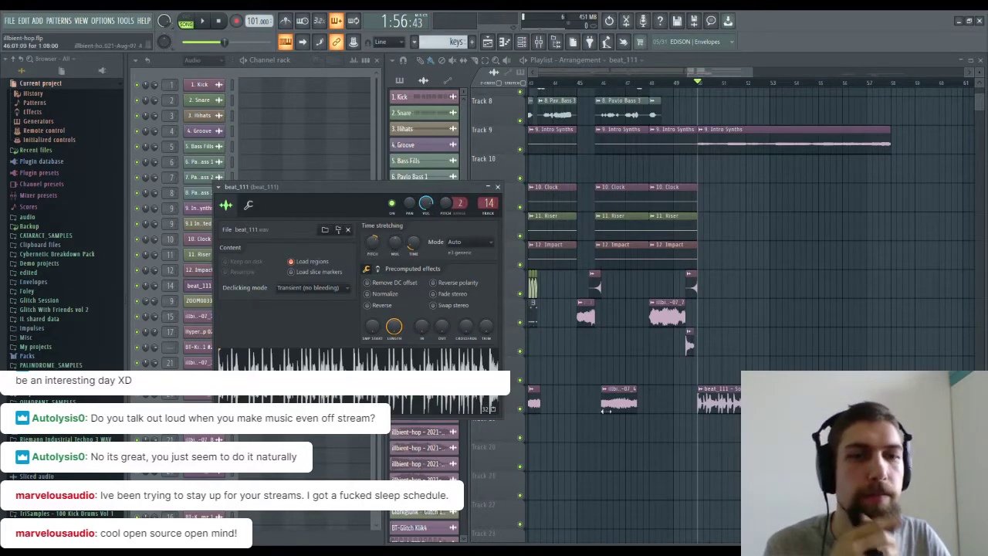
pyautogui.scroll(4, 802, 332)
pyautogui.click(747, 317)
pyautogui.click(366, 187)
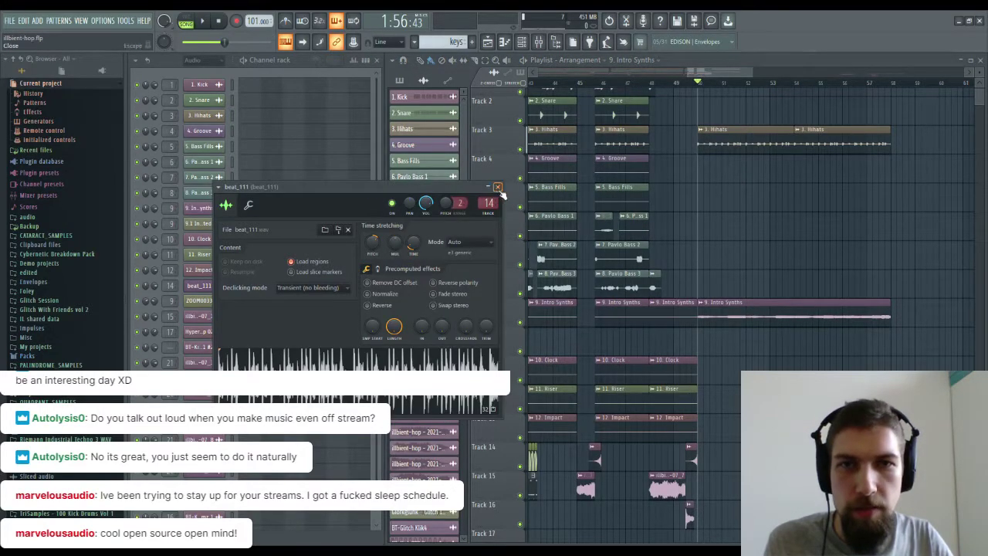
pyautogui.click(499, 189)
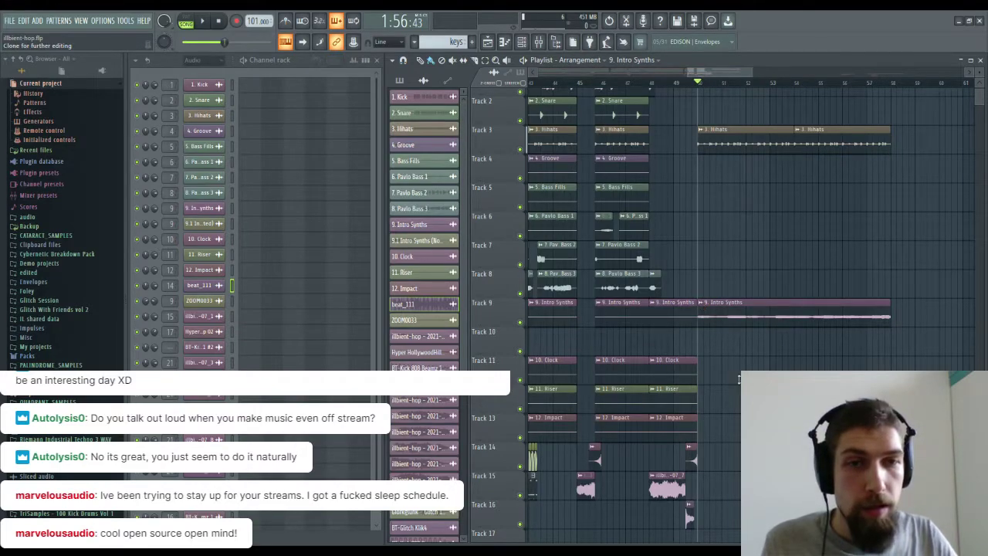
# Turn the 9. Intro Synths clip at bar 50 into a unique copy and examine the effects on its mixer track.
pyautogui.doubleClick(733, 319)
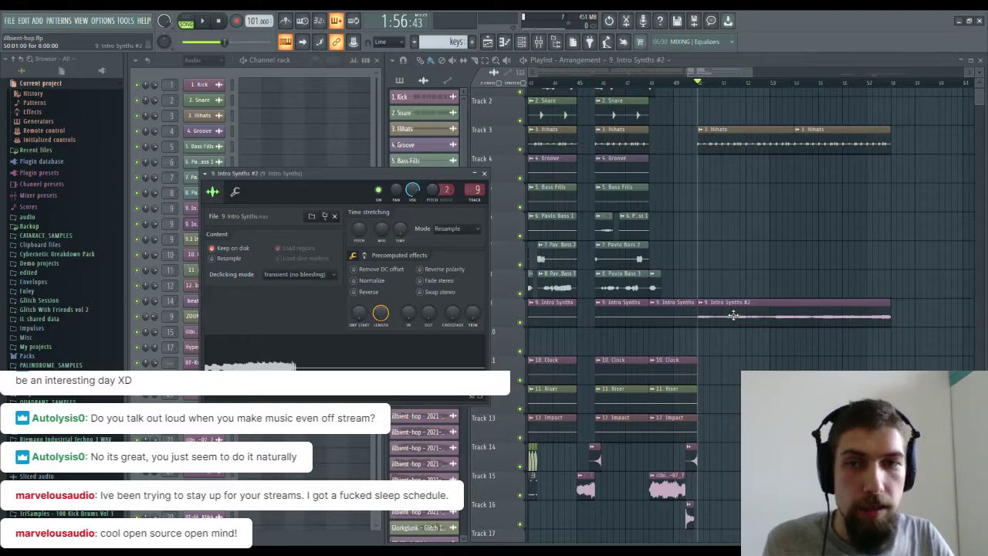
pyautogui.scroll(-3, 729, 229)
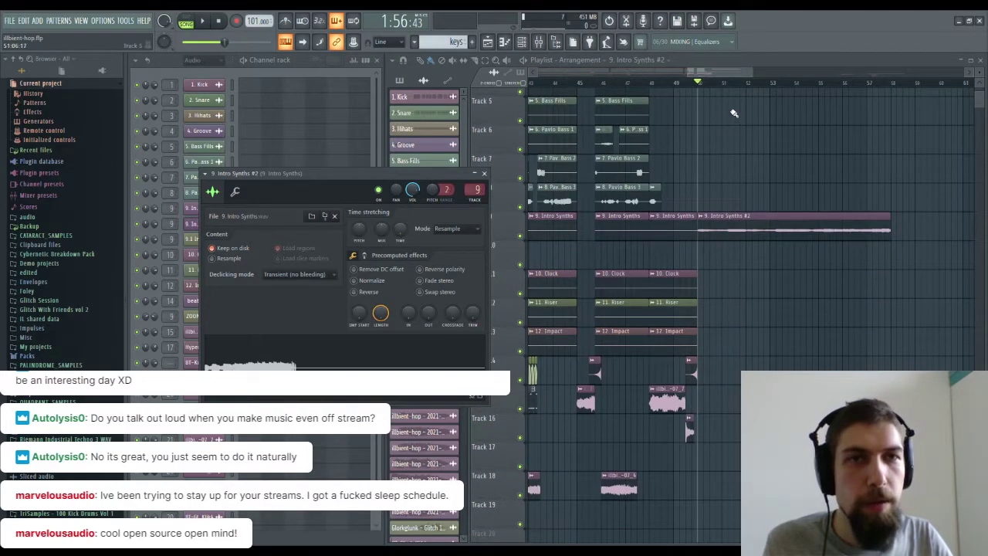
pyautogui.scroll(-5, 718, 91)
pyautogui.moveTo(717, 74); pyautogui.dragTo(437, 80)
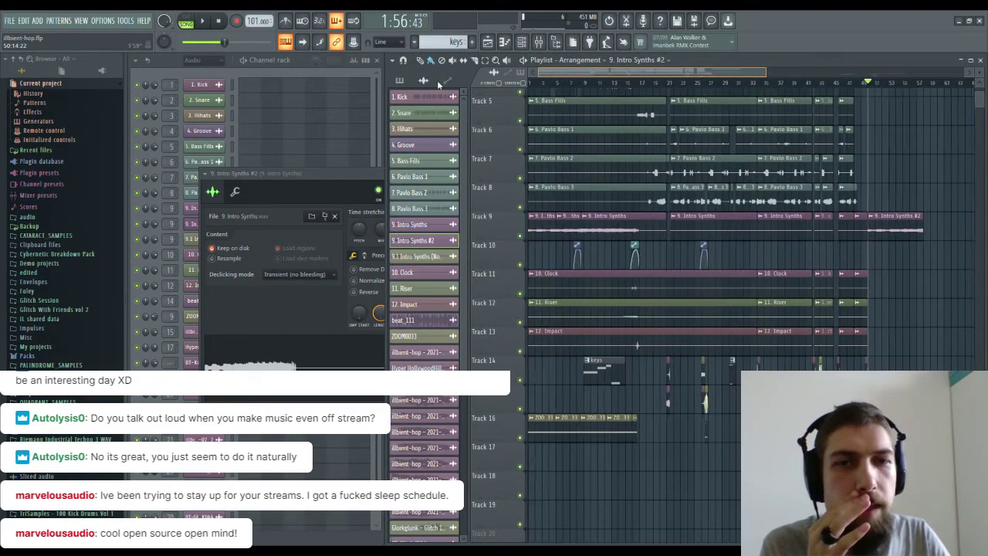
pyautogui.click(539, 41)
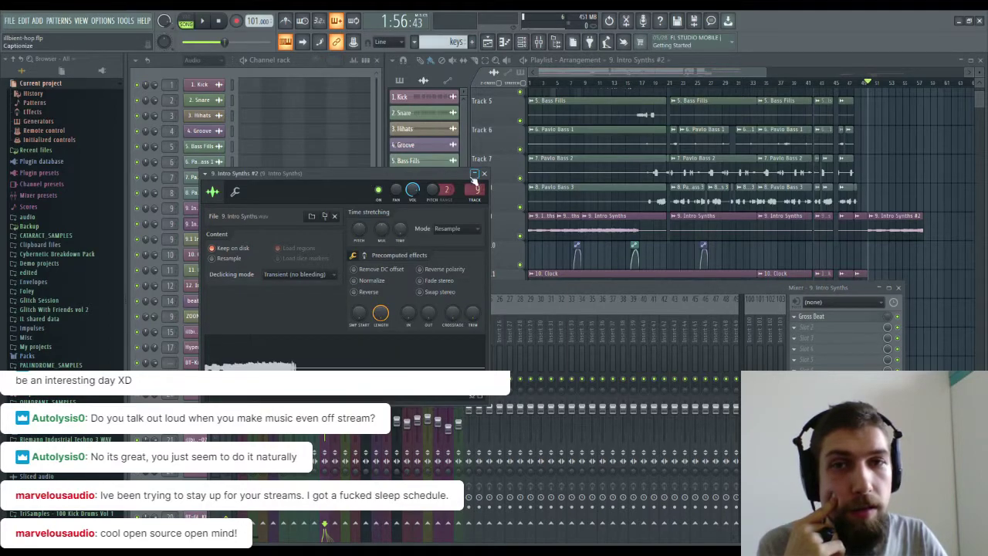
pyautogui.click(487, 176)
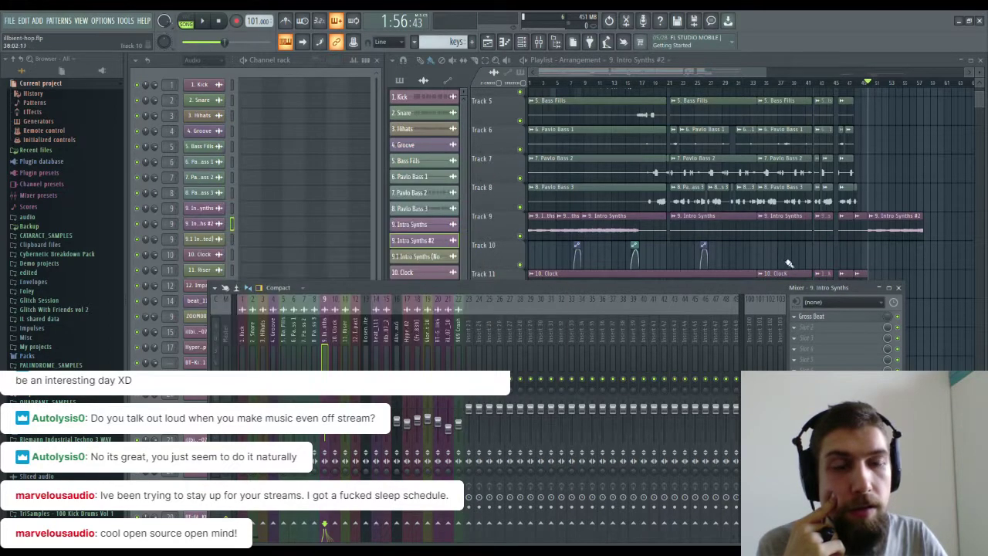
pyautogui.click(899, 288)
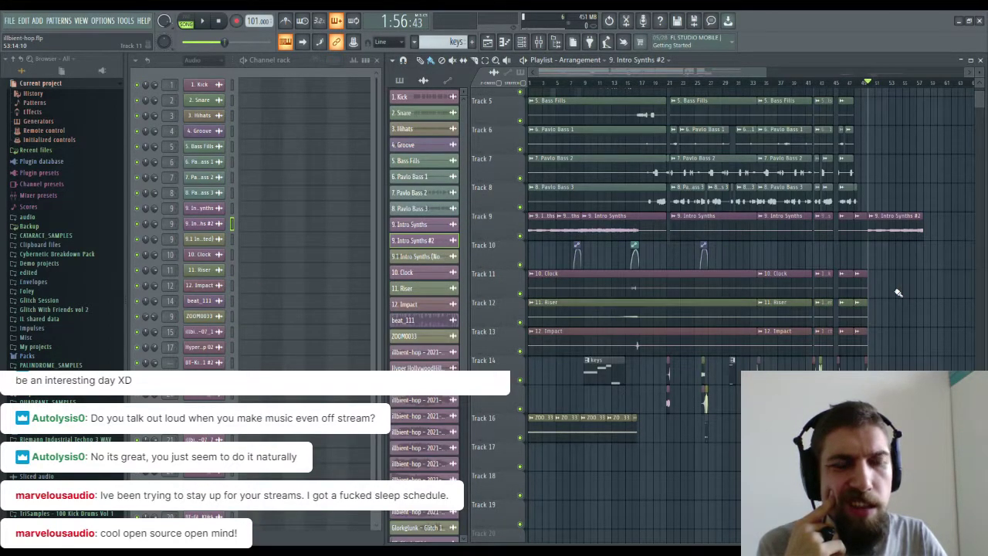
# Replace the cloned 9. Intro Synths #2 clip and its channel with a 4-bar 9. Intro Synths clip at bar 50 on track 9.
pyautogui.rightClick(886, 226)
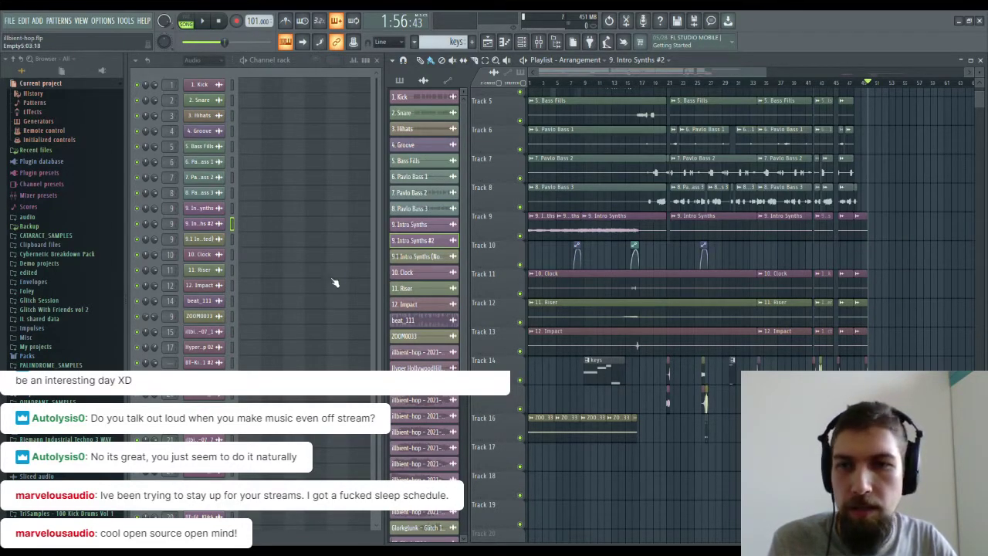
pyautogui.hotkey('alt', 'Delete')
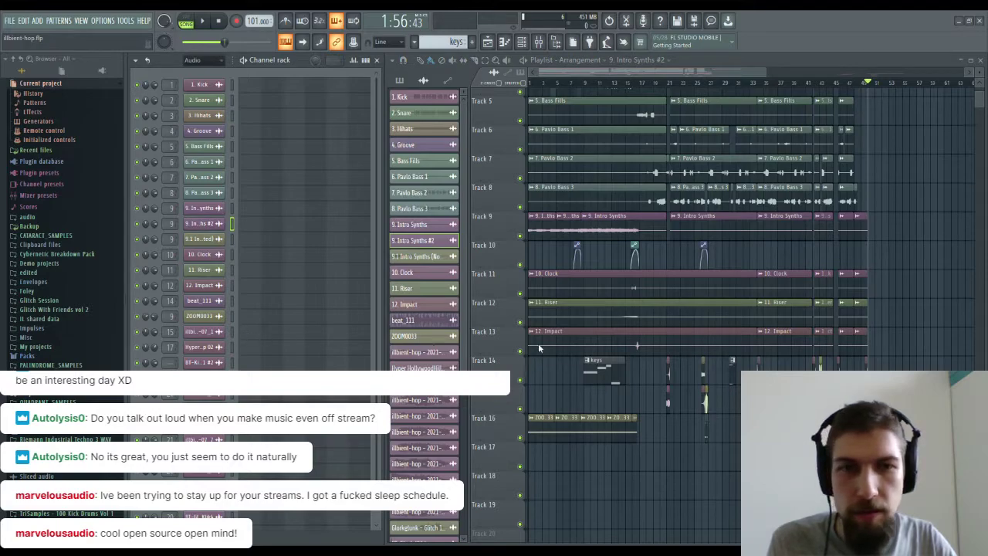
pyautogui.click(702, 223)
pyautogui.moveTo(887, 229); pyautogui.dragTo(878, 229)
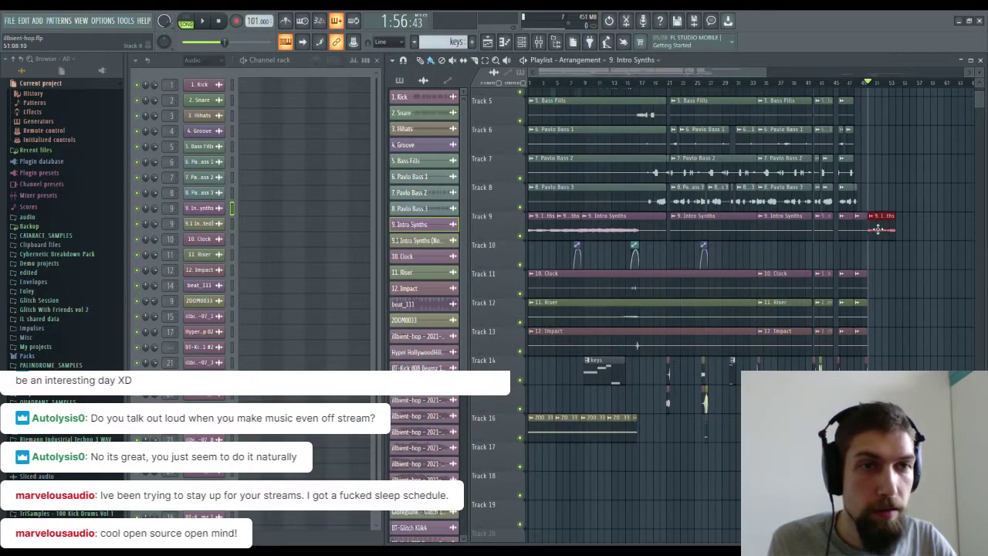
# Place the 9. Intro Synths - To Insert 100 automation clip on track 10 at bar 50 and trim the synth clip above to match it.
pyautogui.click(579, 244)
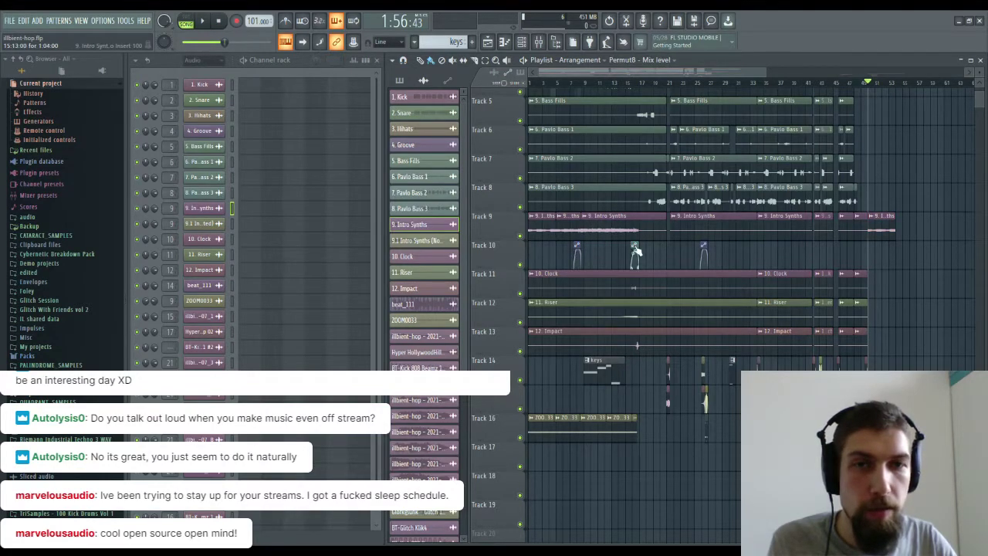
pyautogui.scroll(4, 895, 86)
pyautogui.scroll(3, 901, 85)
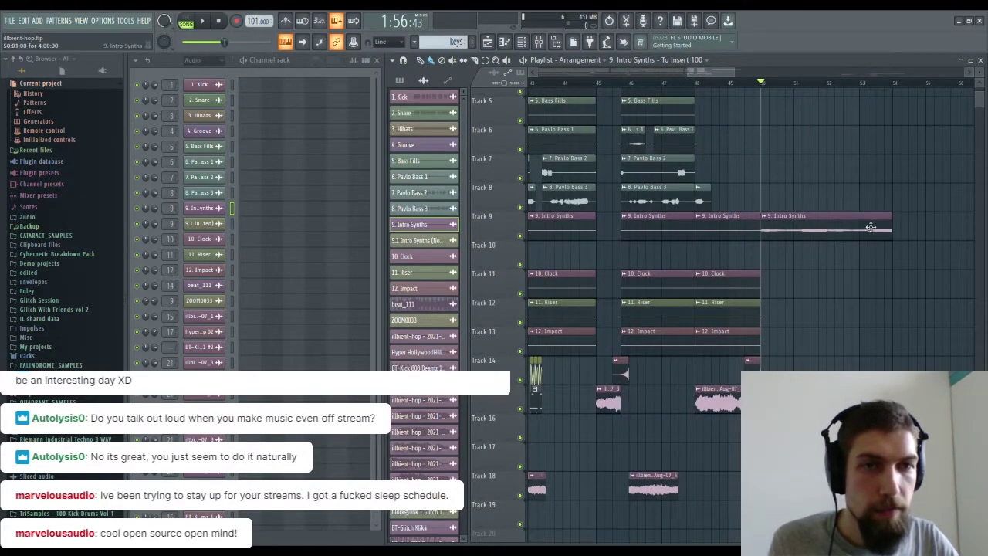
pyautogui.click(818, 266)
pyautogui.moveTo(825, 245); pyautogui.dragTo(755, 244)
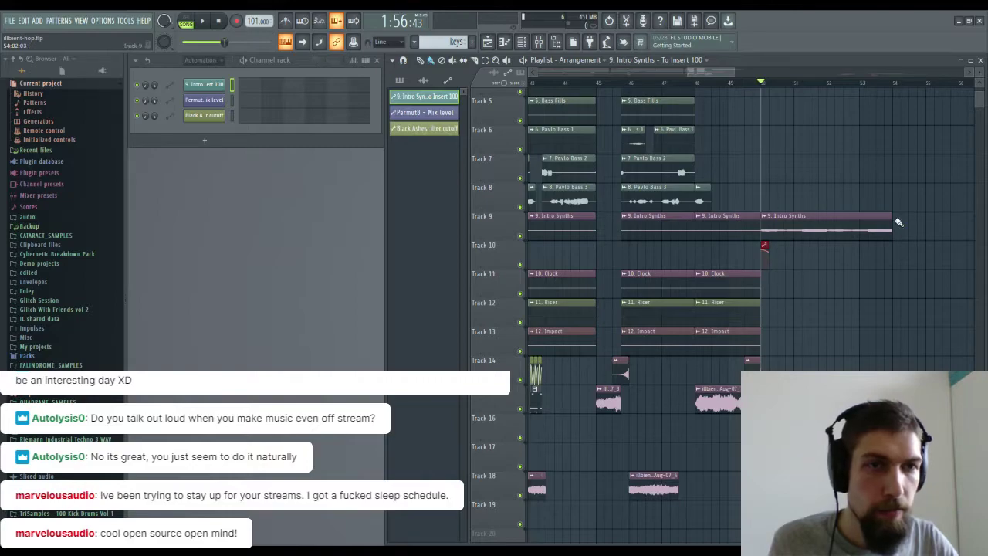
pyautogui.moveTo(895, 222); pyautogui.dragTo(775, 241)
# Play from just before bar 47 past the shortened intro synth hit at bar 50, and stop playback.
pyautogui.click(652, 82)
pyautogui.press('space')
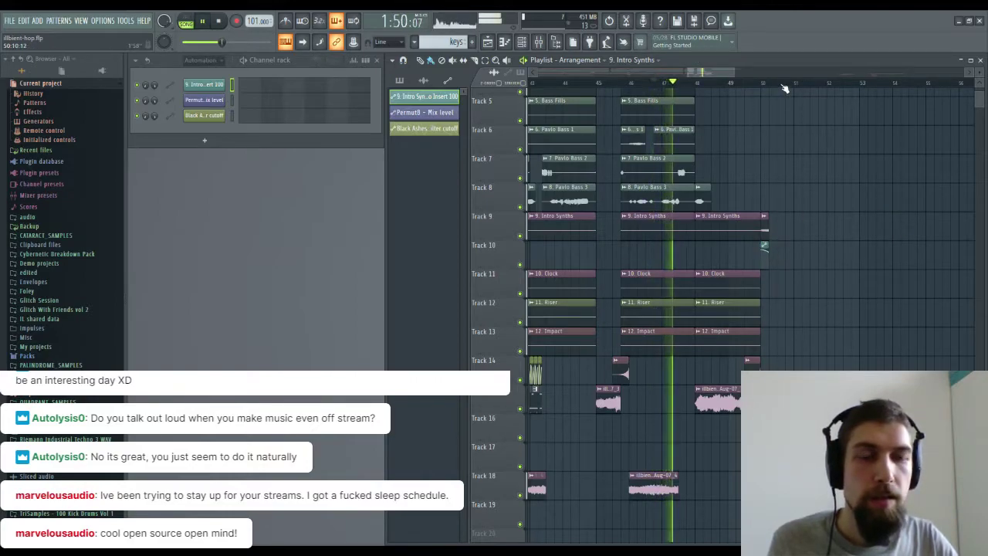
pyautogui.moveTo(875, 168); pyautogui.dragTo(734, 192)
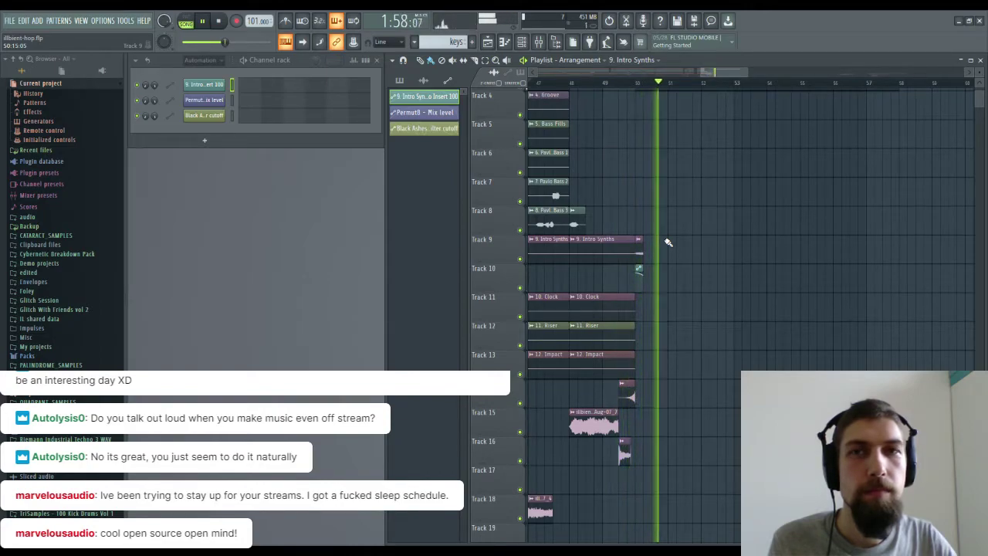
pyautogui.scroll(3, 679, 244)
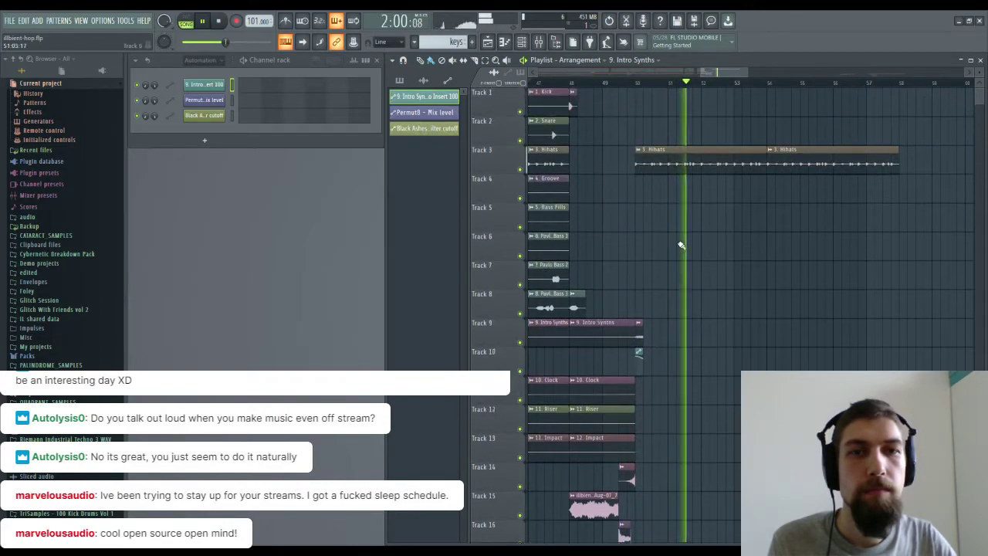
pyautogui.press('space')
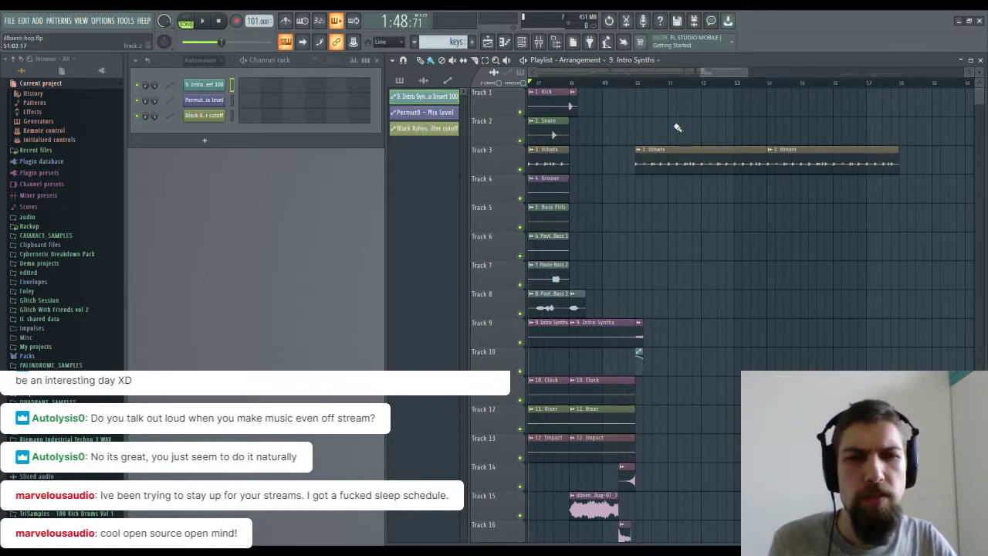
# Delete both 3. Hihats clips between bars 50 and 58 on track 3.
pyautogui.scroll(-1, 699, 212)
pyautogui.rightClick(706, 137)
pyautogui.rightClick(782, 130)
pyautogui.scroll(-1, 810, 263)
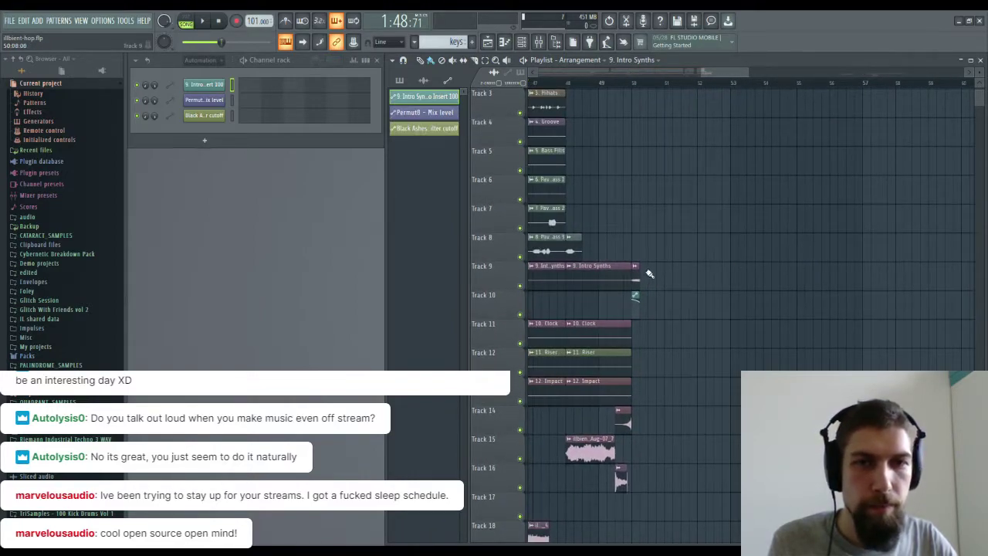
# Build a short 9. Intro Synths hit at bar 53 on track 9 with its automation copied beneath on track 10, and start playback.
pyautogui.moveTo(638, 250); pyautogui.dragTo(754, 248)
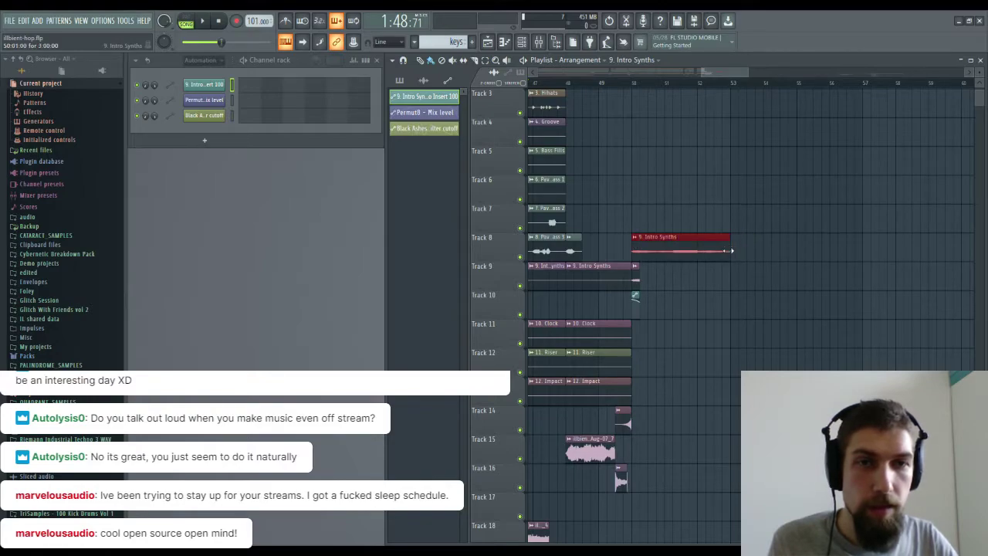
pyautogui.moveTo(635, 251); pyautogui.dragTo(711, 259)
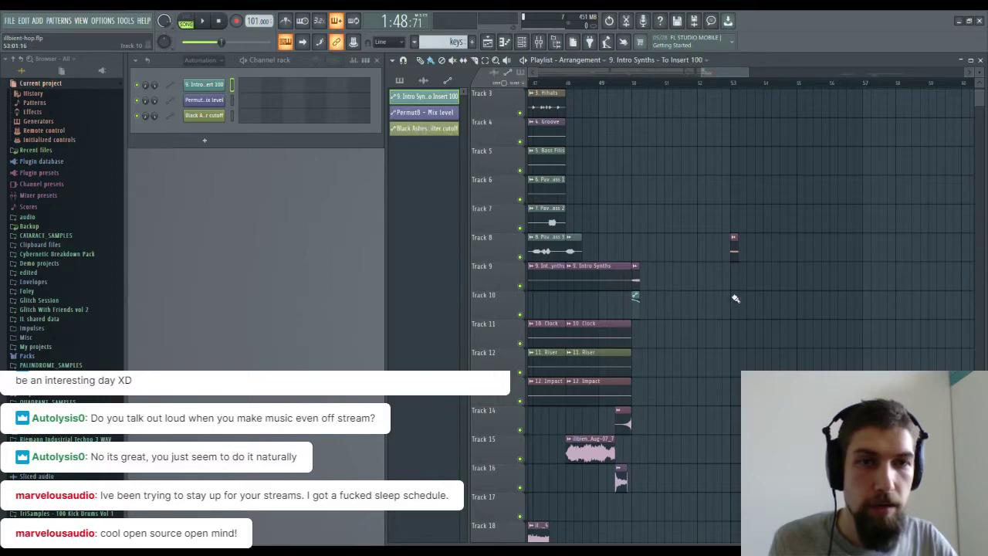
pyautogui.hotkey('shift', 'Down')
pyautogui.press('space')
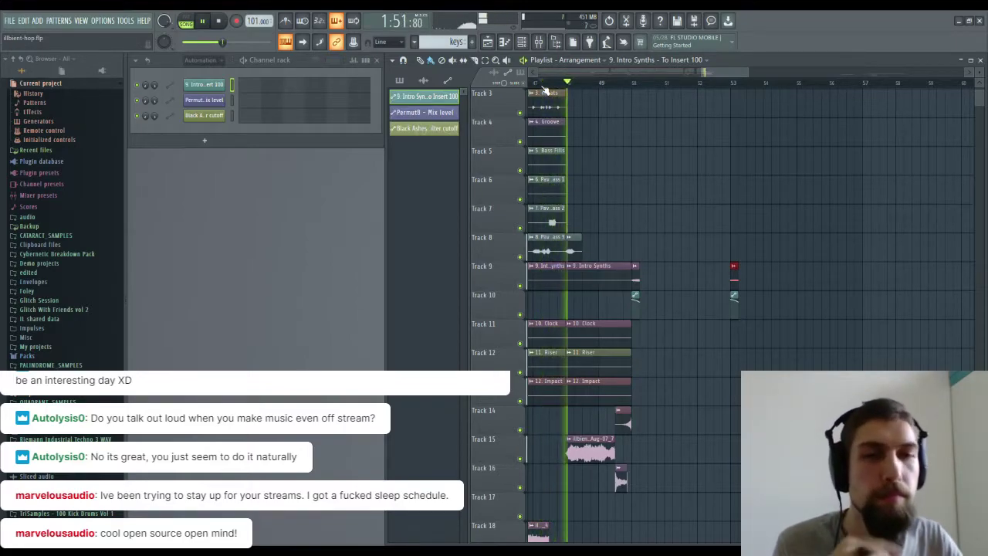
# Move the bar 53 synth hit and its automation clip together to bar 52, and check the new timing by playing it.
pyautogui.moveTo(735, 270); pyautogui.dragTo(868, 304)
pyautogui.press('c')
pyautogui.moveTo(743, 267); pyautogui.dragTo(862, 288)
pyautogui.hotkey('ctrl', 'd')
pyautogui.press('space')
pyautogui.moveTo(734, 288); pyautogui.dragTo(702, 289)
pyautogui.press('space')
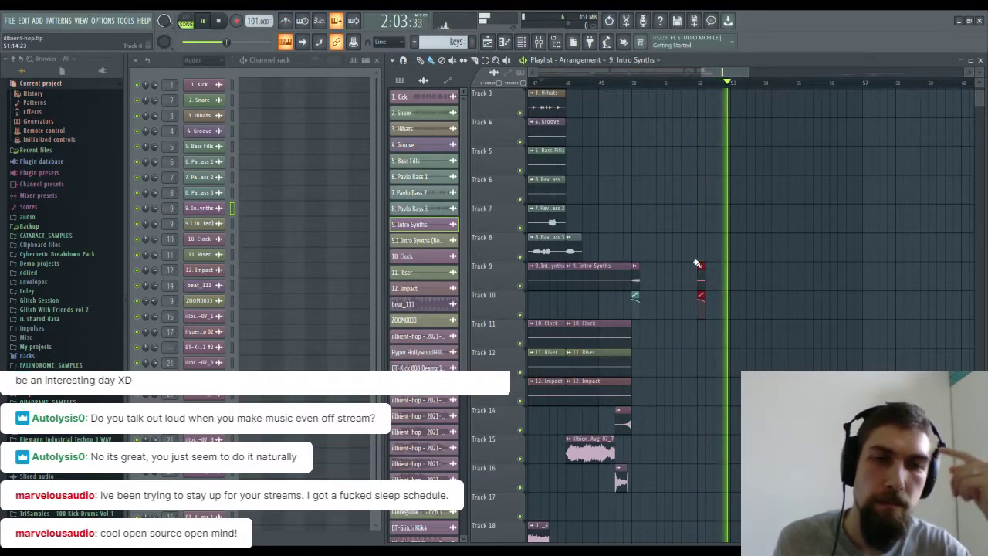
pyautogui.press('space')
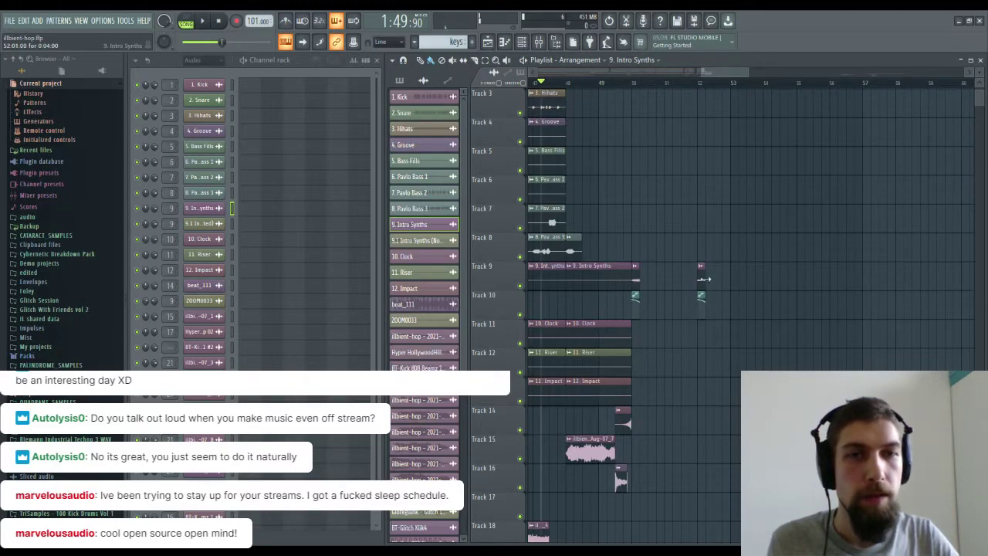
# Lengthen the bar 52 synth clip, audition and slice it, and trim the remainder to a short hit around bar 53.5.
pyautogui.moveTo(704, 279); pyautogui.dragTo(776, 280)
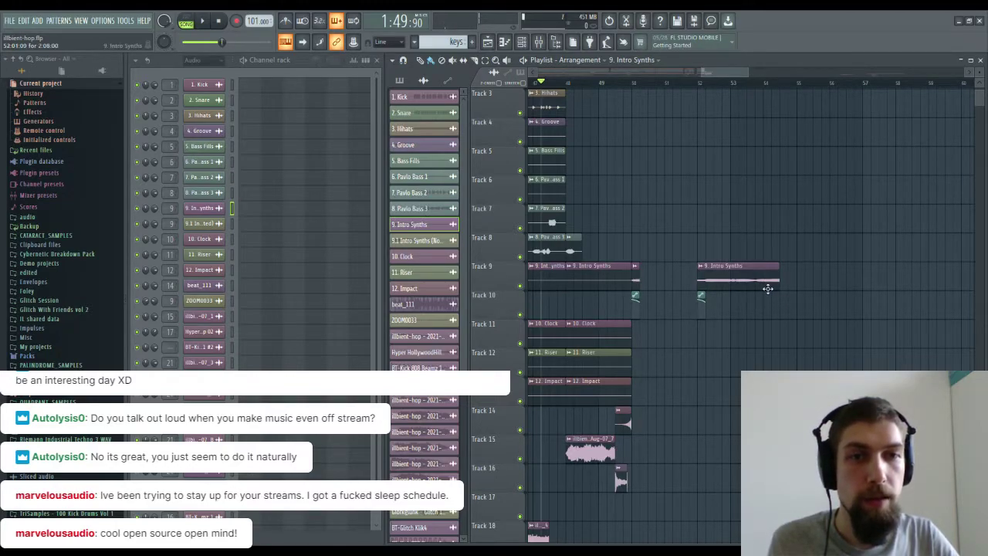
pyautogui.keyDown('alt'); pyautogui.rightClick(764, 279); pyautogui.keyUp('alt')
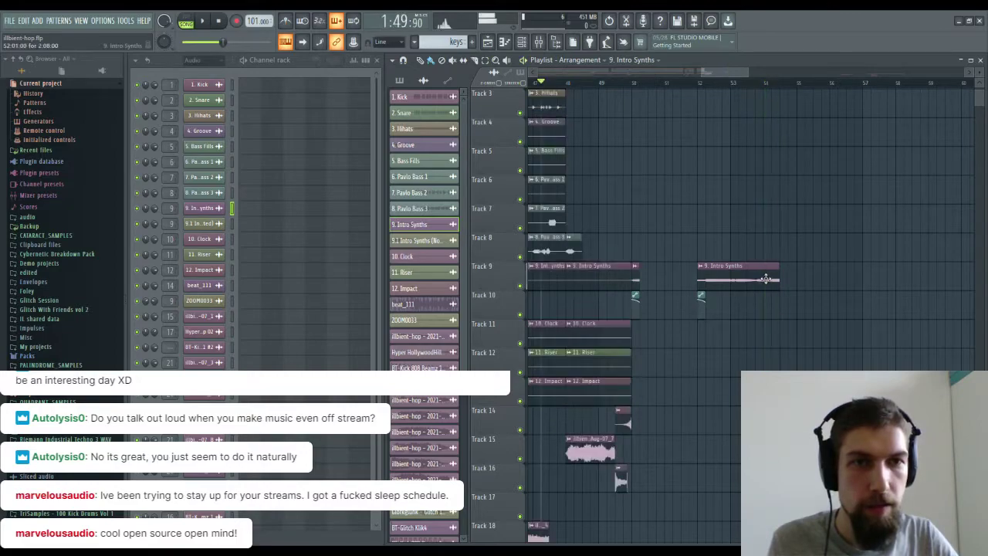
pyautogui.keyDown('alt'); pyautogui.rightClick(756, 279); pyautogui.keyUp('alt')
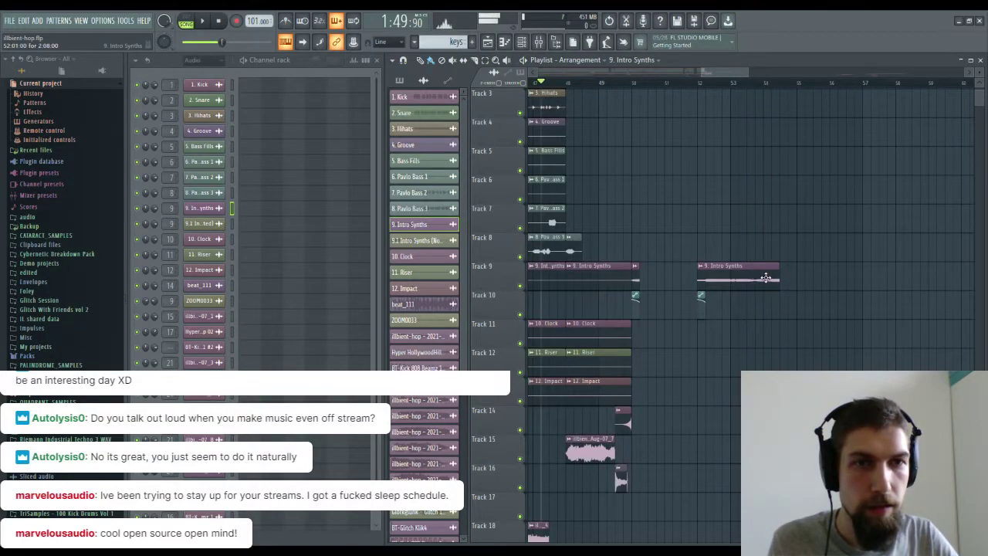
pyautogui.keyDown('alt'); pyautogui.rightClick(770, 278); pyautogui.keyUp('alt')
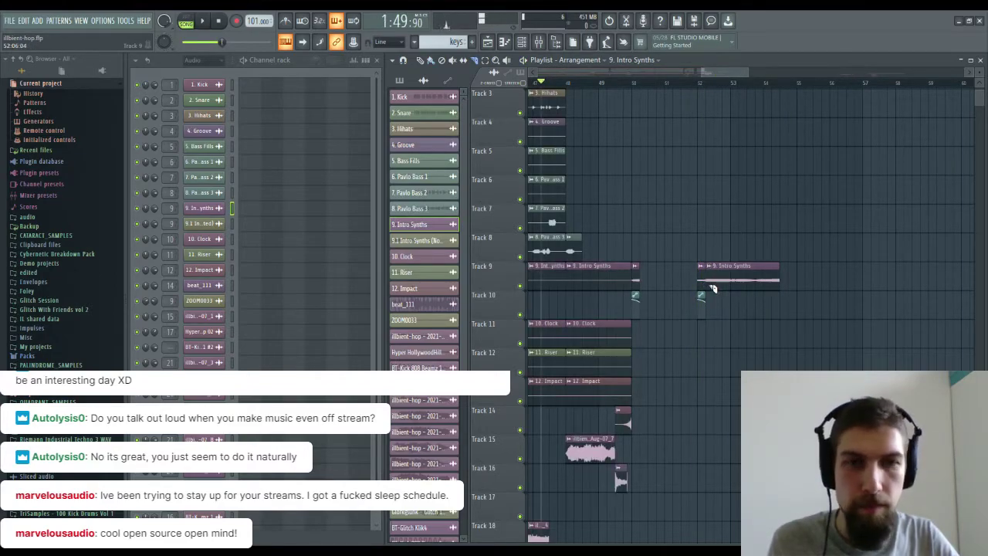
pyautogui.moveTo(704, 284); pyautogui.dragTo(765, 285)
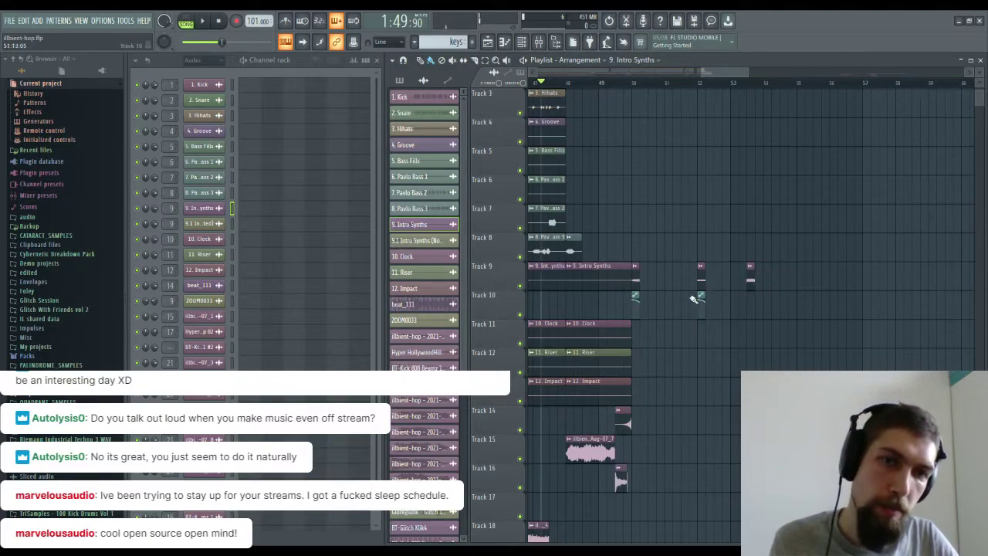
# Copy the automation clip beneath the synth hit around bar 53.5 and play the section from just after bar 48.
pyautogui.click(572, 83)
pyautogui.press('space')
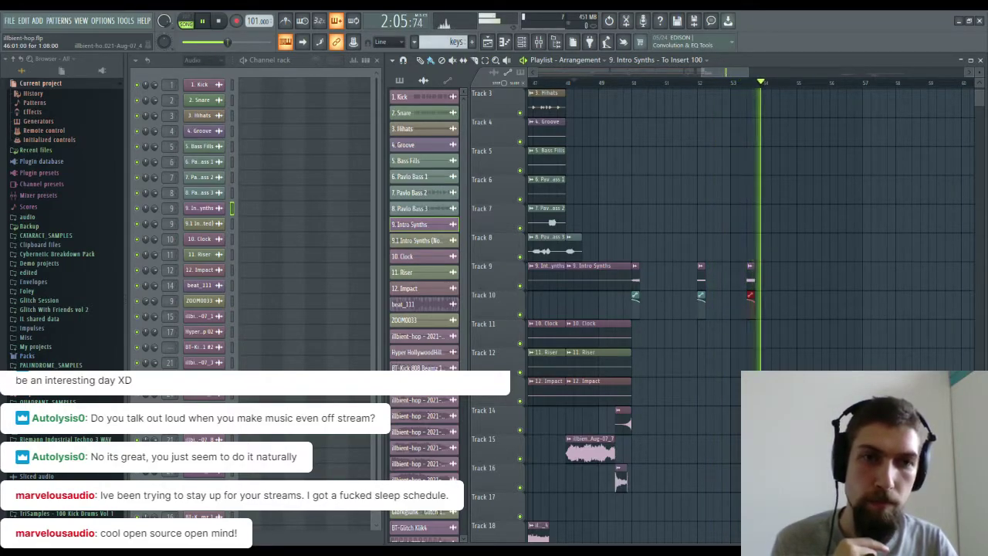
pyautogui.press('space')
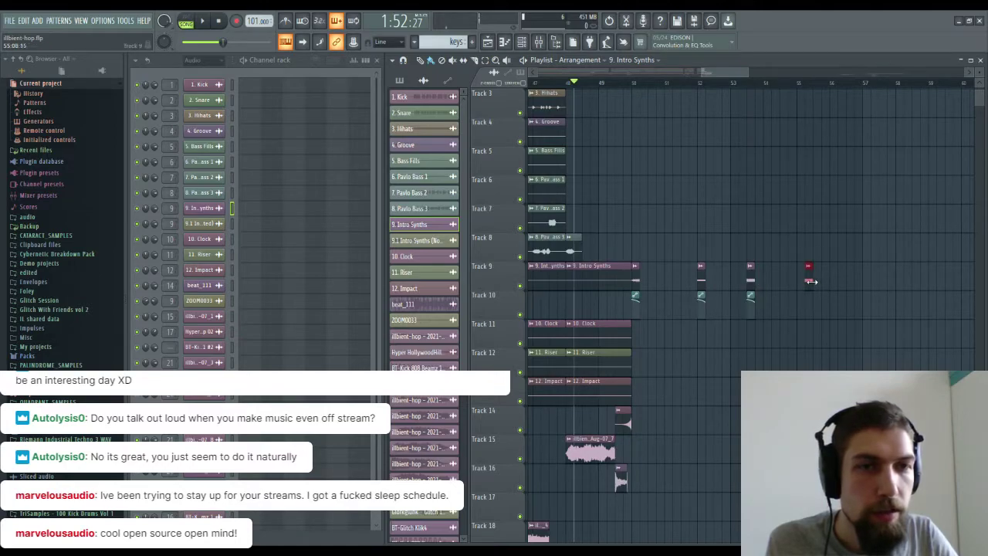
# Lengthen the copied 9. Intro Synths clip just after bar 55 to 2:12:00 and audition it from several points.
pyautogui.moveTo(810, 280); pyautogui.dragTo(876, 283)
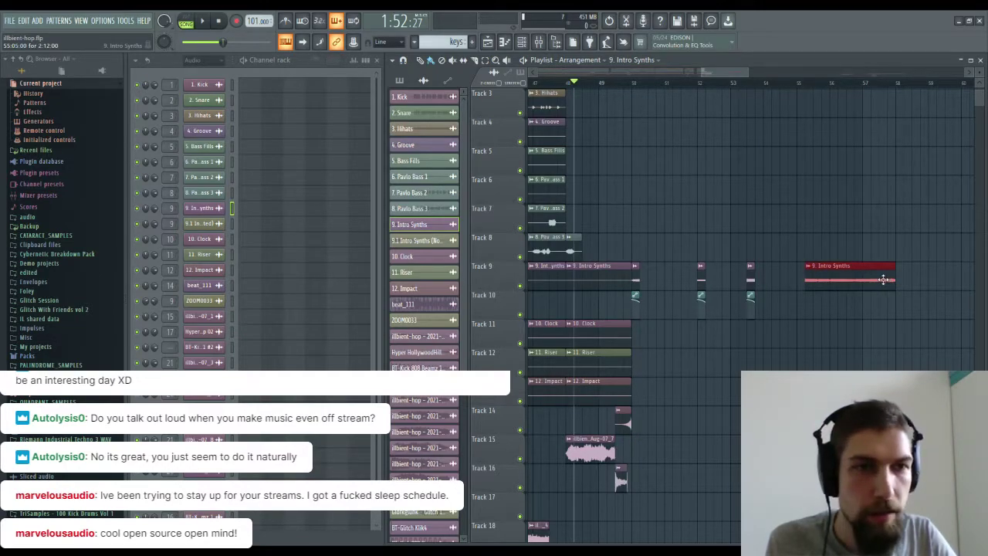
pyautogui.keyDown('alt'); pyautogui.rightClick(888, 278); pyautogui.keyUp('alt')
pyautogui.keyDown('alt'); pyautogui.rightClick(872, 278); pyautogui.keyUp('alt')
pyautogui.keyDown('alt'); pyautogui.rightClick(851, 278); pyautogui.keyUp('alt')
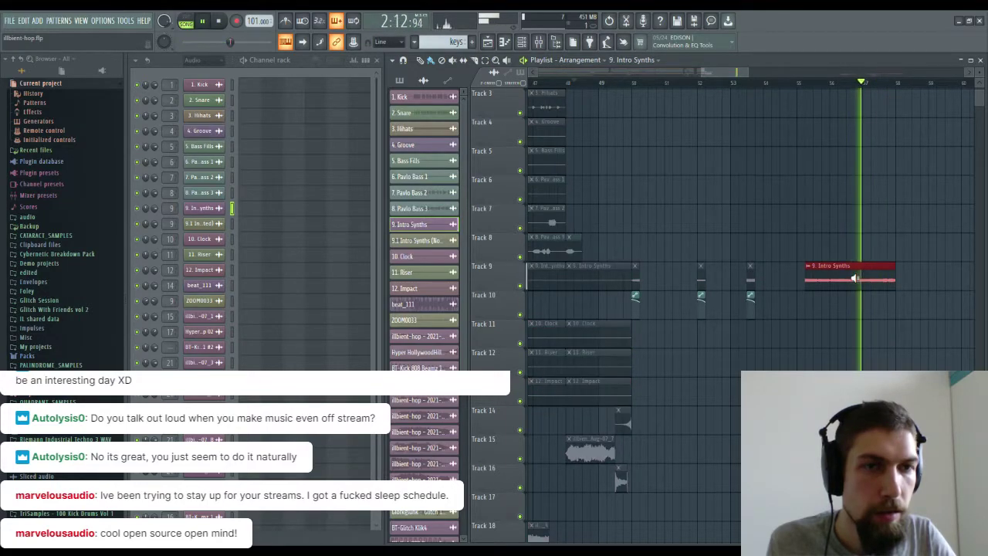
pyautogui.keyDown('alt'); pyautogui.rightClick(830, 280); pyautogui.keyUp('alt')
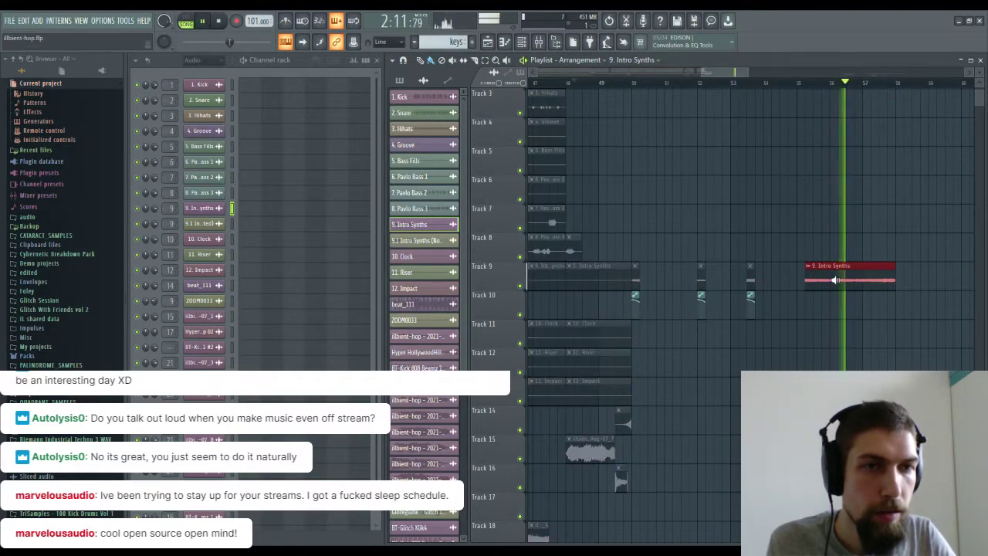
pyautogui.keyDown('alt'); pyautogui.rightClick(827, 280); pyautogui.keyUp('alt')
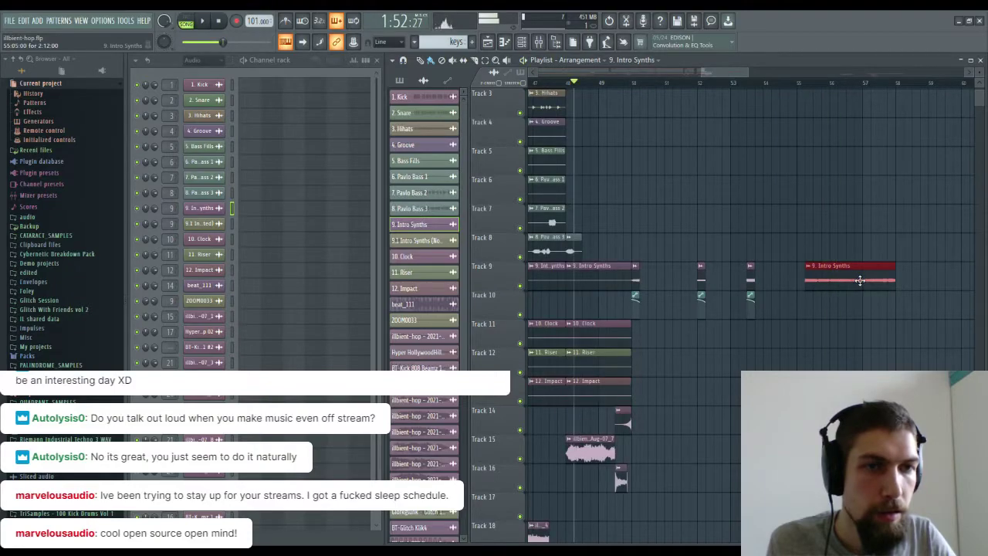
pyautogui.keyDown('alt'); pyautogui.rightClick(861, 280); pyautogui.keyUp('alt')
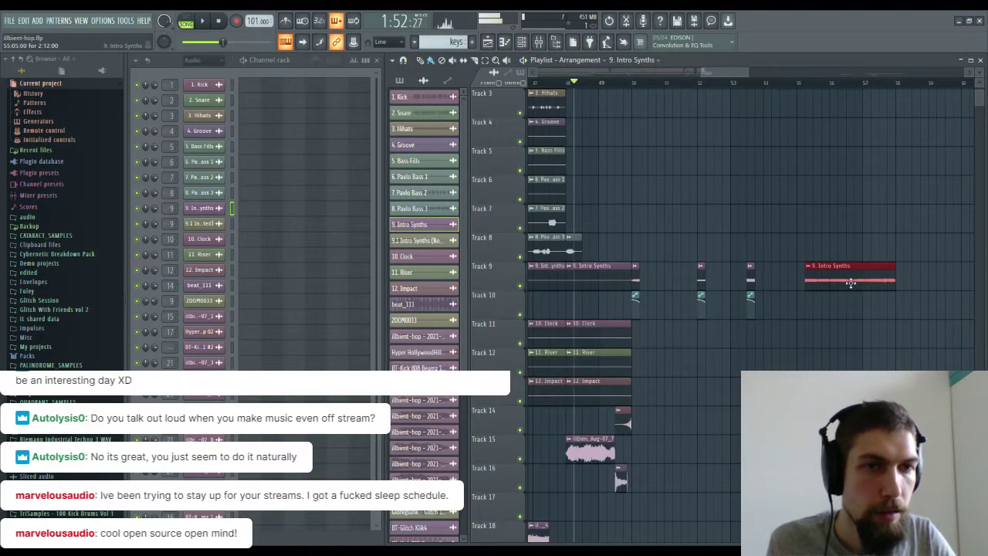
# Trim the synth clip to a half-bar hit around bar 54.5, add a matching automation clip on track 10, and play the result.
pyautogui.moveTo(802, 282)
pyautogui.mouseDown()
pyautogui.moveTo(858, 287)
pyautogui.moveTo(792, 283)
pyautogui.mouseUp()
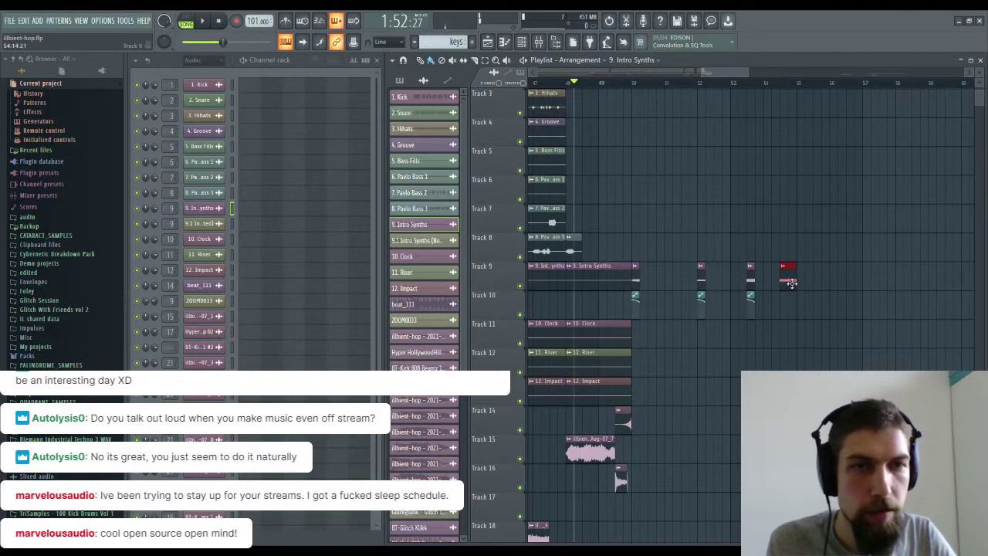
pyautogui.click(753, 296)
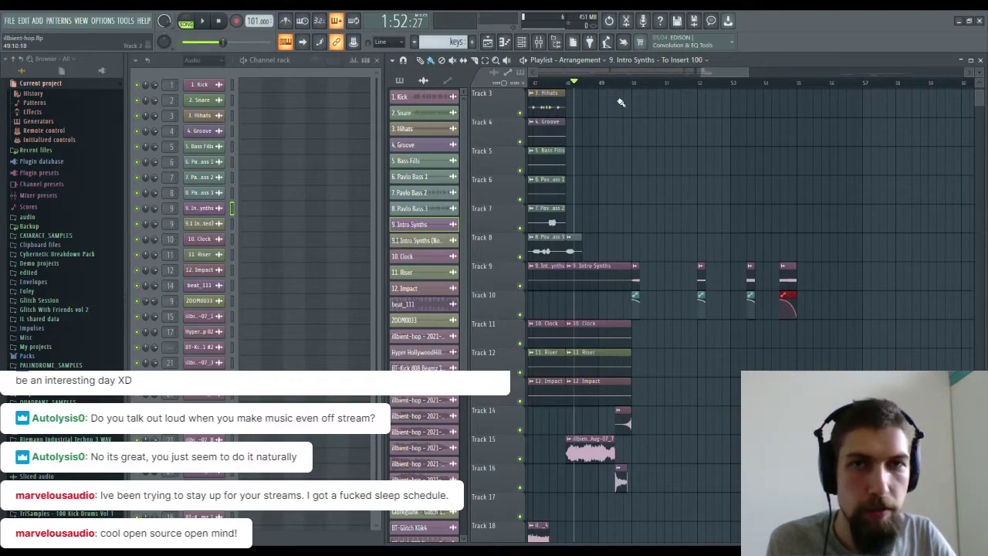
pyautogui.press('space')
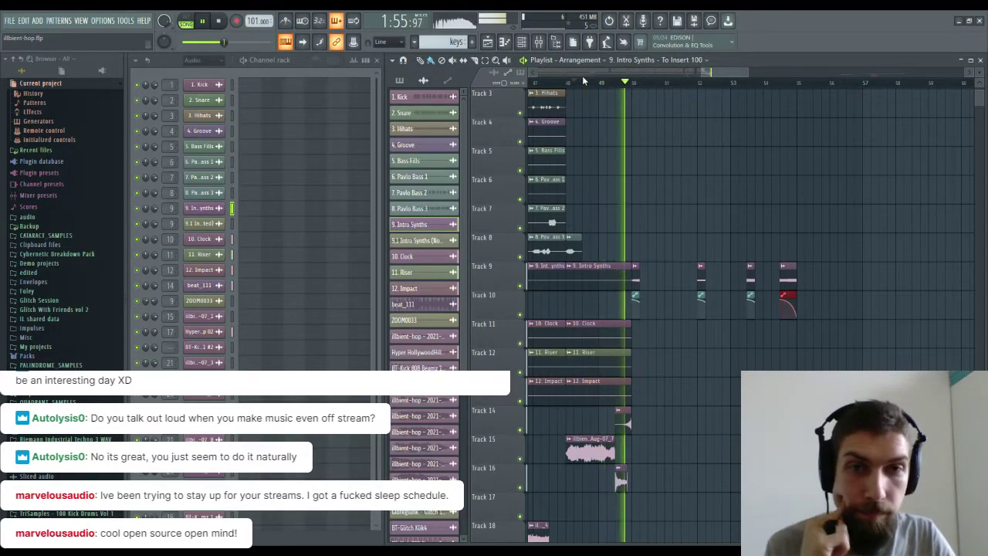
pyautogui.press('space')
# Load the DSEQ3 plugin on the 909 Crash mixer insert, and close the plugin and mixer windows.
pyautogui.click(538, 42)
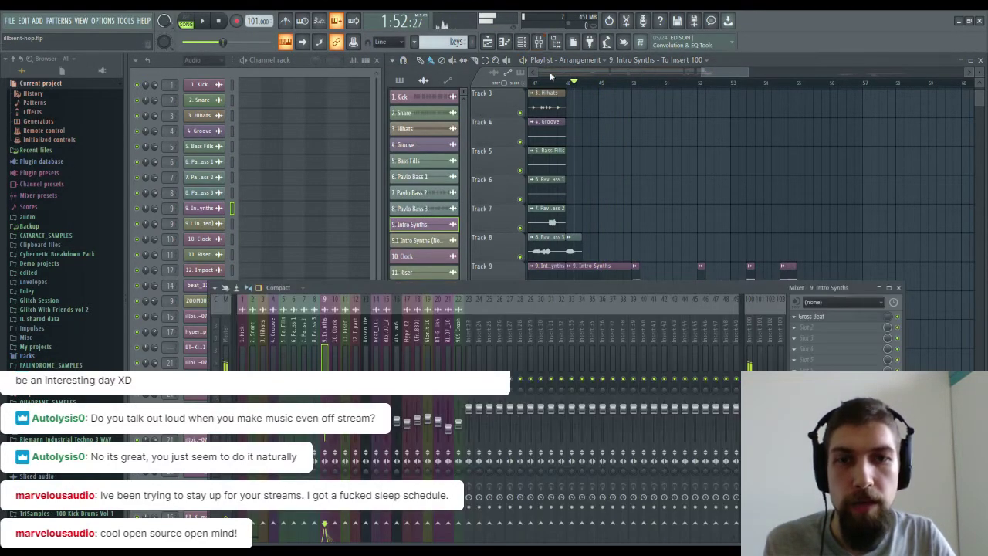
pyautogui.click(455, 334)
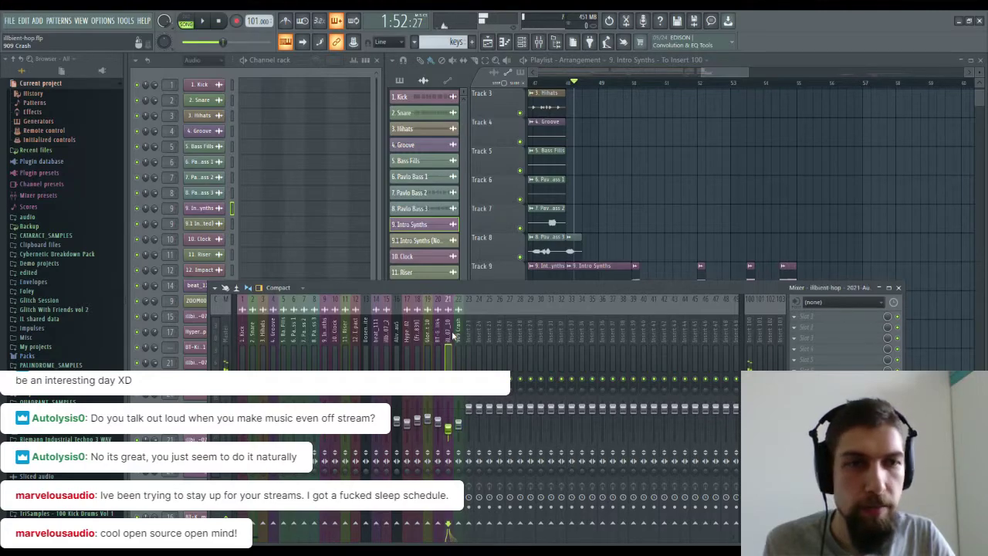
pyautogui.click(455, 334)
pyautogui.click(846, 330)
pyautogui.click(257, 192)
pyautogui.click(258, 217)
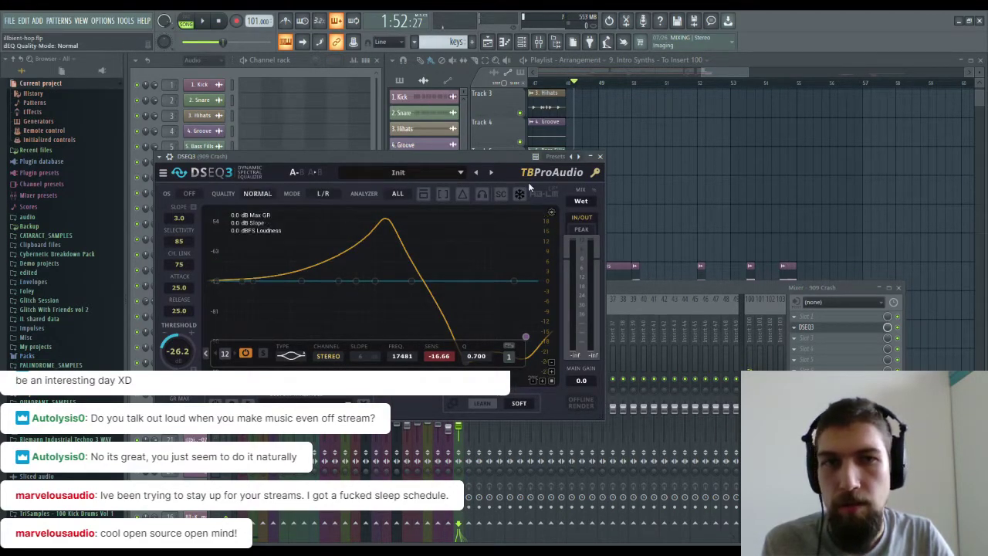
pyautogui.click(599, 157)
pyautogui.click(898, 287)
# Move the last synth hit and its automation to bar 54, play through it, and return the playhead to bar 50.
pyautogui.press('space')
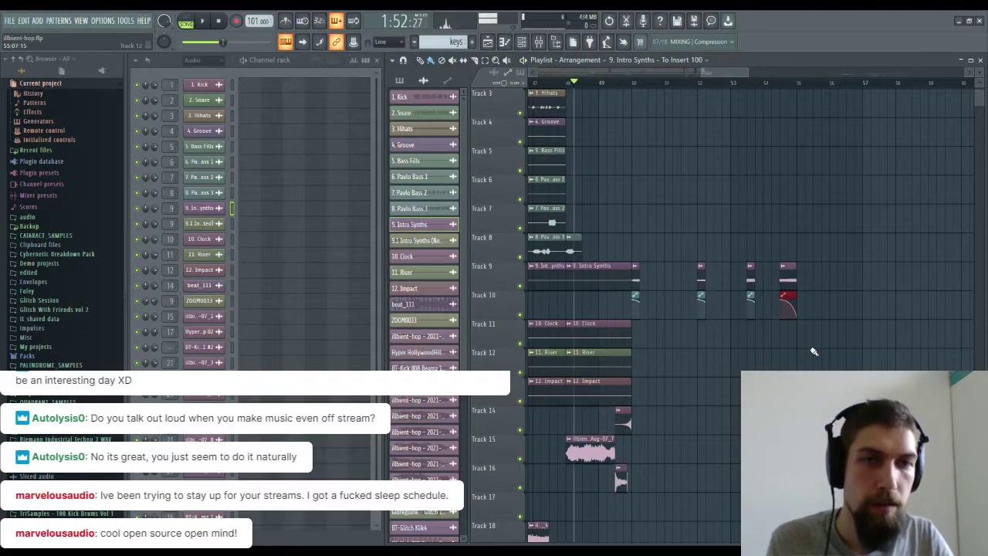
pyautogui.press('space')
pyautogui.click(633, 83)
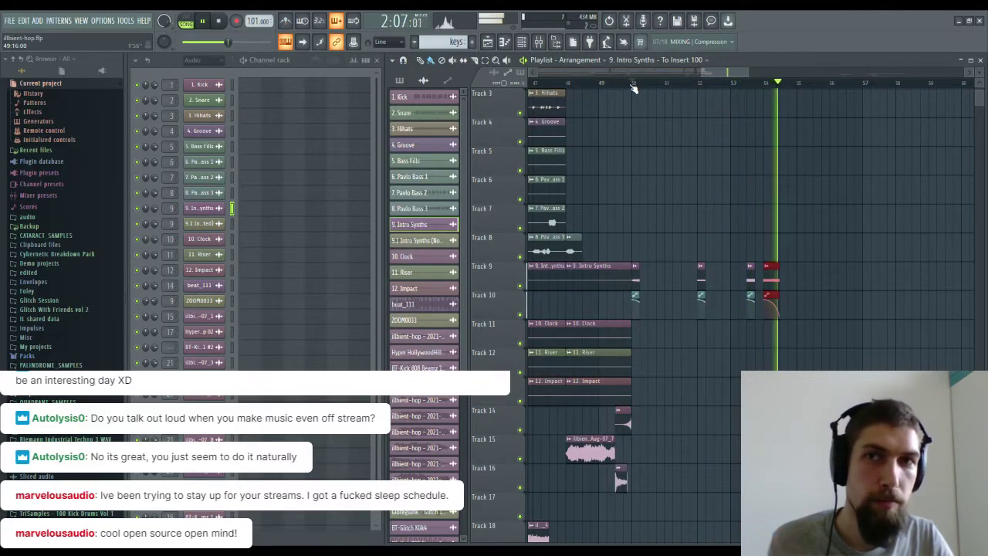
pyautogui.press('space')
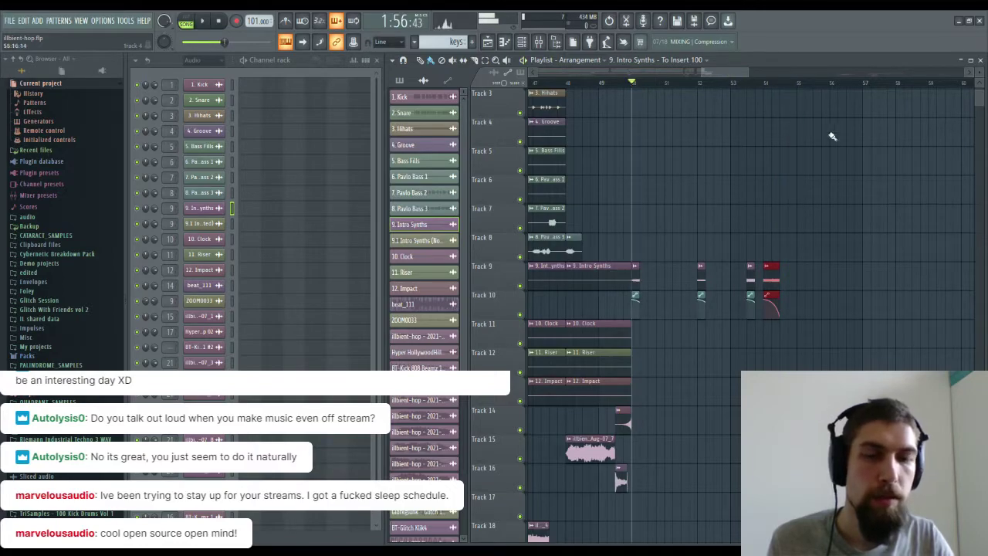
# Set the bar 54 hit and automation aside on tracks 6 and 7, and audition a long 9. Intro Synths clip starting at bar 54.
pyautogui.click(770, 264)
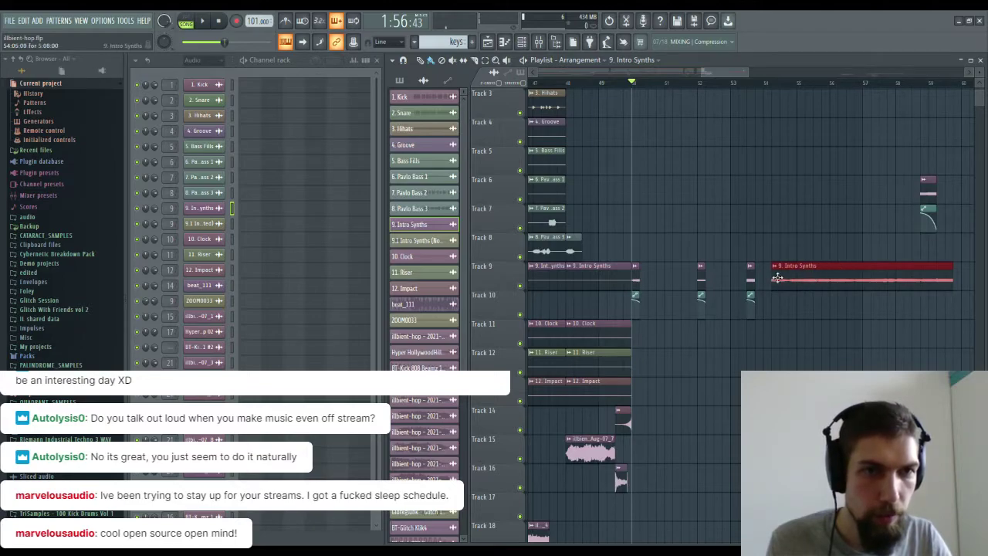
pyautogui.keyDown('alt'); pyautogui.rightClick(777, 279); pyautogui.keyUp('alt')
pyautogui.keyDown('alt'); pyautogui.rightClick(786, 282); pyautogui.keyUp('alt')
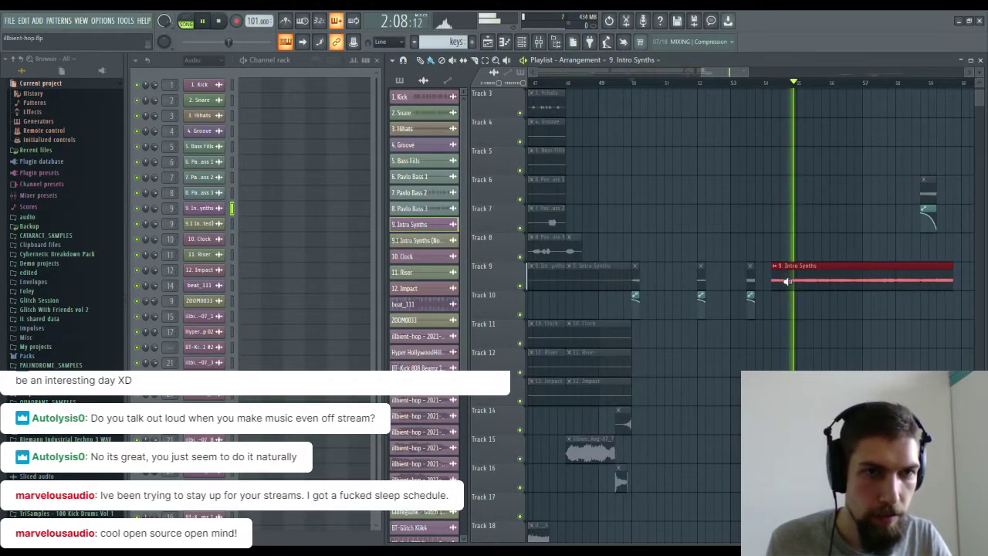
pyautogui.keyDown('alt'); pyautogui.rightClick(774, 281); pyautogui.keyUp('alt')
pyautogui.keyDown('alt'); pyautogui.rightClick(769, 282); pyautogui.keyUp('alt')
pyautogui.keyDown('alt'); pyautogui.rightClick(761, 282); pyautogui.keyUp('alt')
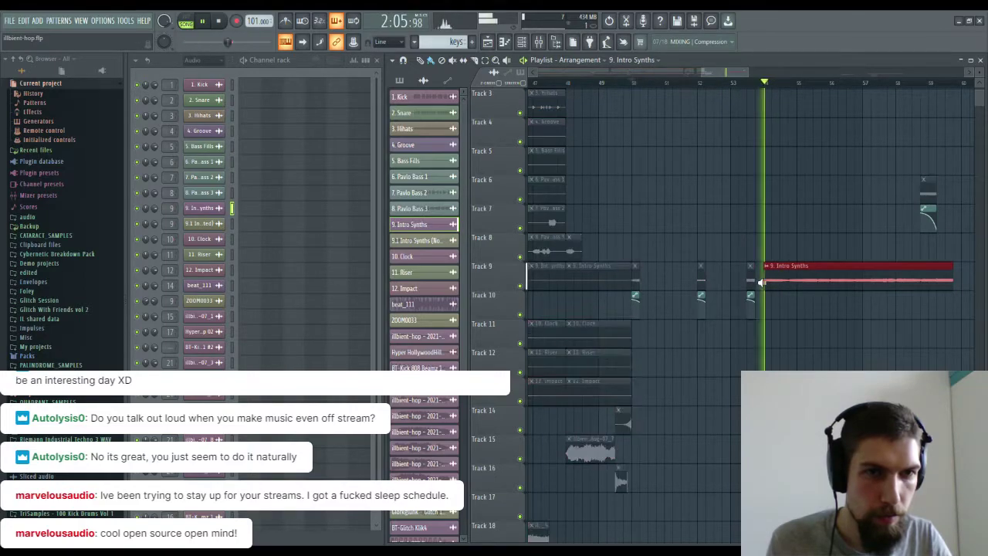
# Audition the long 9. Intro Synths clip at successive points between about bars 55 and 59.
pyautogui.keyDown('alt'); pyautogui.rightClick(793, 282); pyautogui.keyUp('alt')
pyautogui.keyDown('alt'); pyautogui.rightClick(806, 282); pyautogui.keyUp('alt')
pyautogui.keyDown('alt'); pyautogui.rightClick(821, 284); pyautogui.keyUp('alt')
pyautogui.keyDown('alt'); pyautogui.rightClick(826, 282); pyautogui.keyUp('alt')
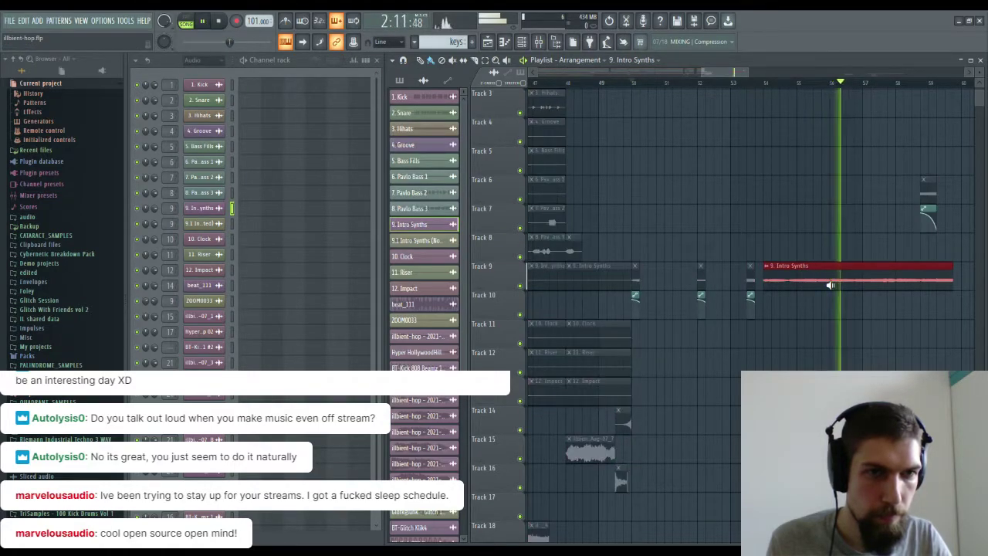
pyautogui.keyDown('alt'); pyautogui.rightClick(847, 285); pyautogui.keyUp('alt')
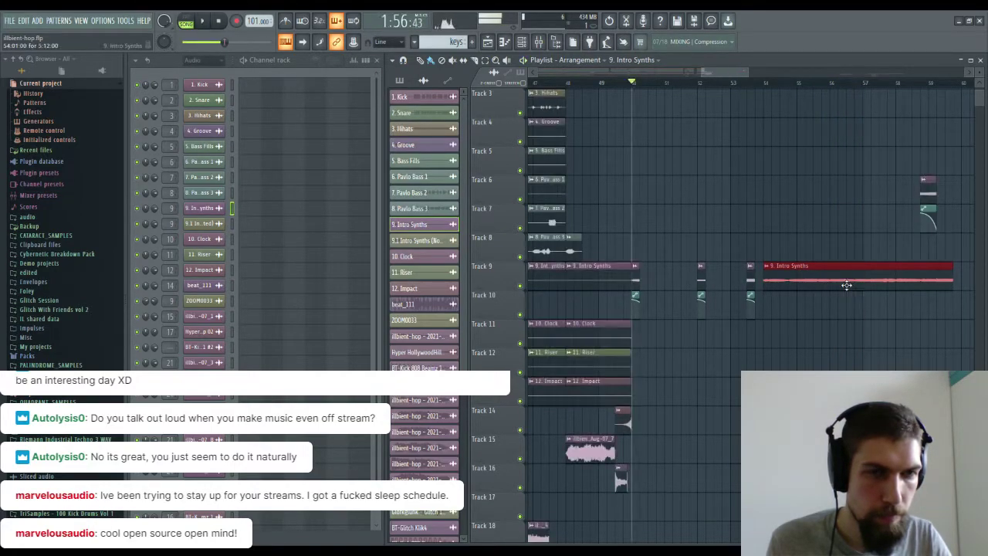
pyautogui.keyDown('alt'); pyautogui.rightClick(859, 284); pyautogui.keyUp('alt')
pyautogui.keyDown('alt'); pyautogui.rightClick(876, 282); pyautogui.keyUp('alt')
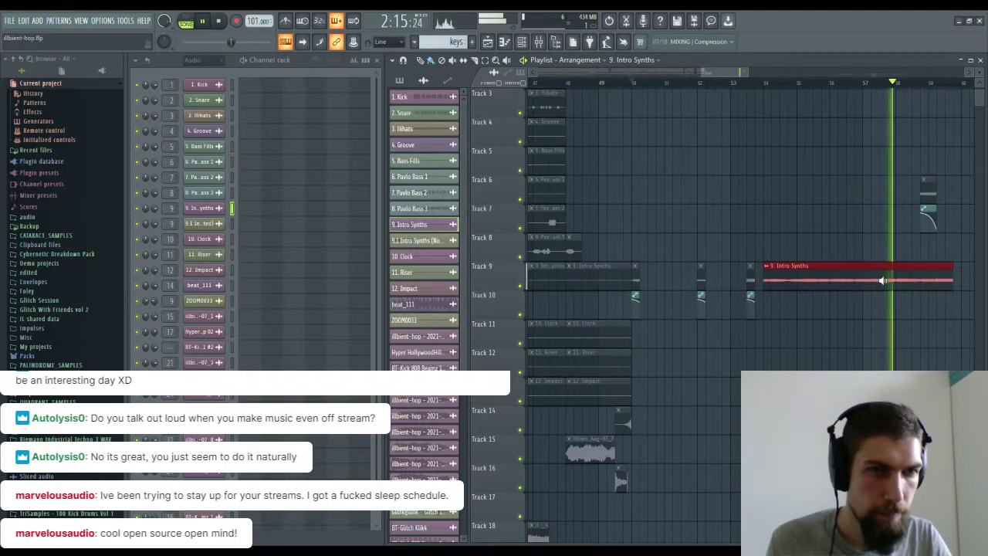
pyautogui.keyDown('alt'); pyautogui.rightClick(902, 280); pyautogui.keyUp('alt')
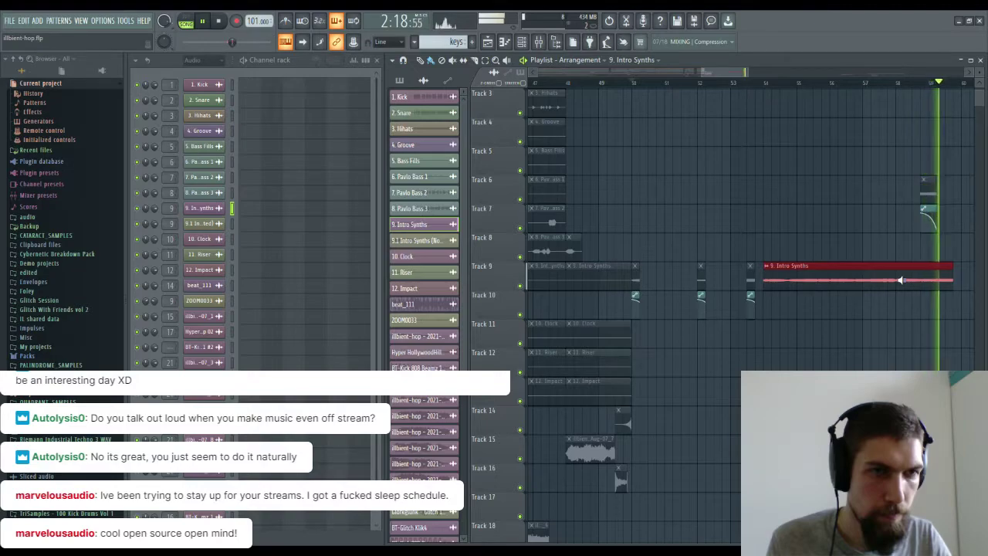
pyautogui.keyDown('alt'); pyautogui.rightClick(931, 279); pyautogui.keyUp('alt')
# Lengthen the long 9. Intro Synths clip, move it to about bar 62 on track 9, and trim its start.
pyautogui.moveTo(949, 271); pyautogui.dragTo(978, 269)
pyautogui.keyDown('alt'); pyautogui.rightClick(876, 280); pyautogui.keyUp('alt')
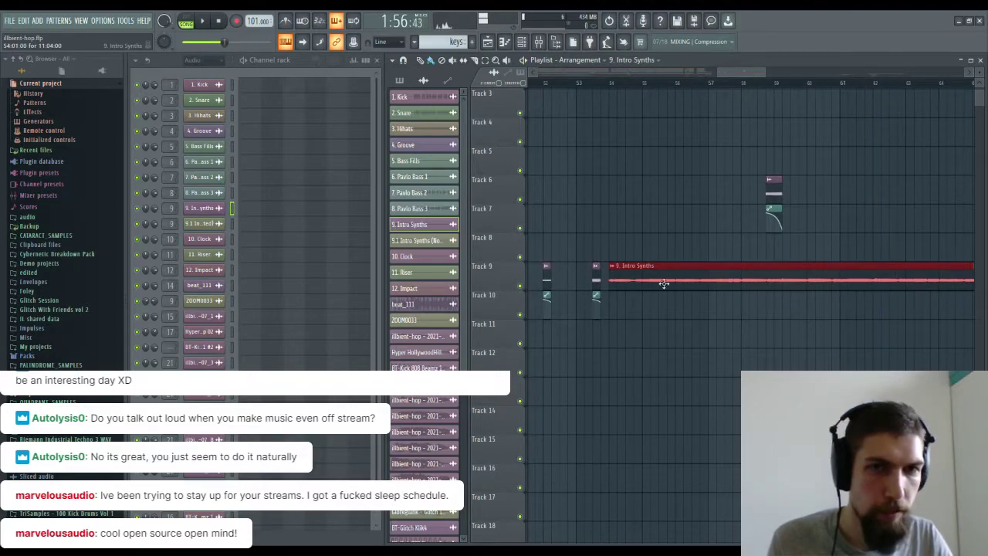
pyautogui.moveTo(688, 287); pyautogui.dragTo(868, 292)
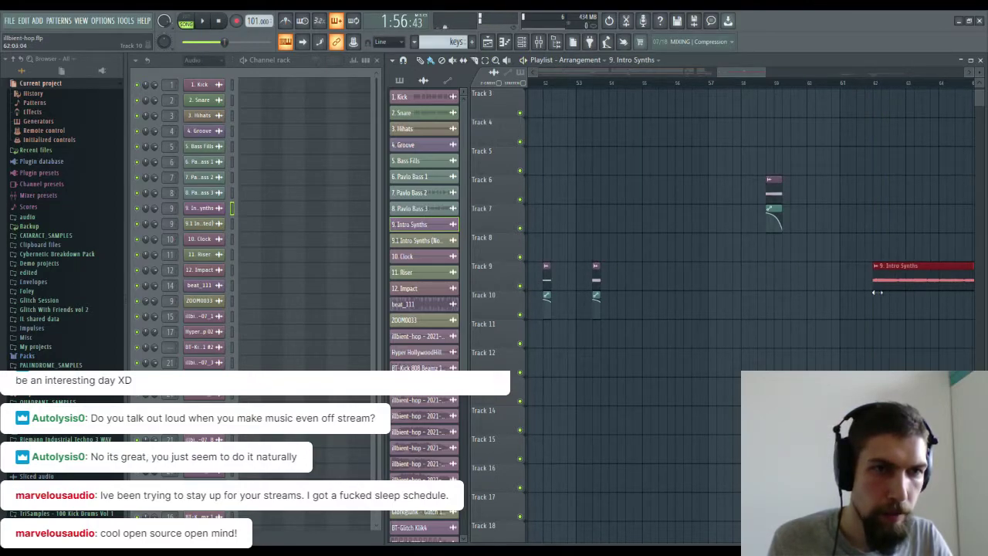
pyautogui.keyDown('alt'); pyautogui.rightClick(889, 278); pyautogui.keyUp('alt')
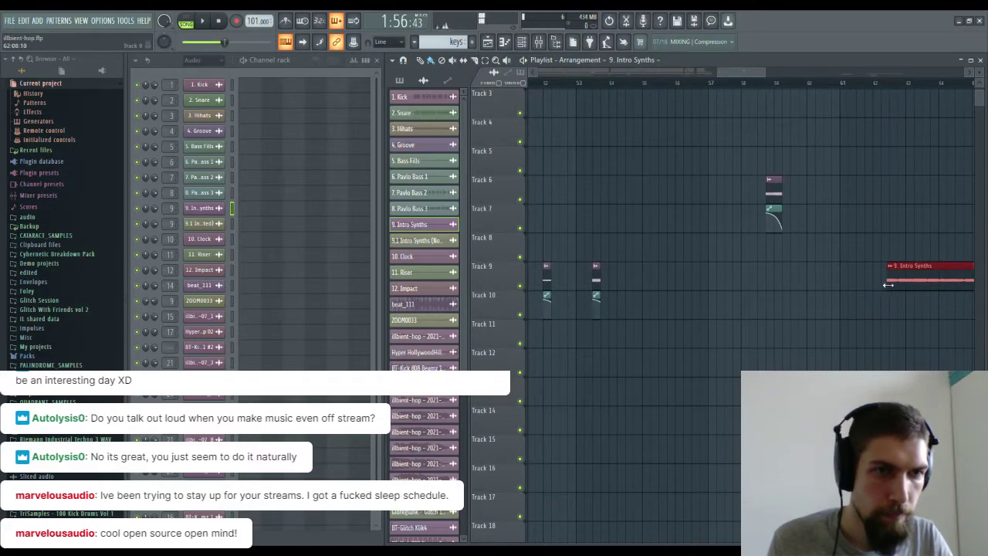
# Slice a 12-step section off the start of the bar 62 synth clip and place it at bar 54 with automation on track 10.
pyautogui.moveTo(553, 89); pyautogui.dragTo(897, 88)
pyautogui.moveTo(847, 176); pyautogui.dragTo(540, 164)
pyautogui.moveTo(909, 117); pyautogui.dragTo(834, 115)
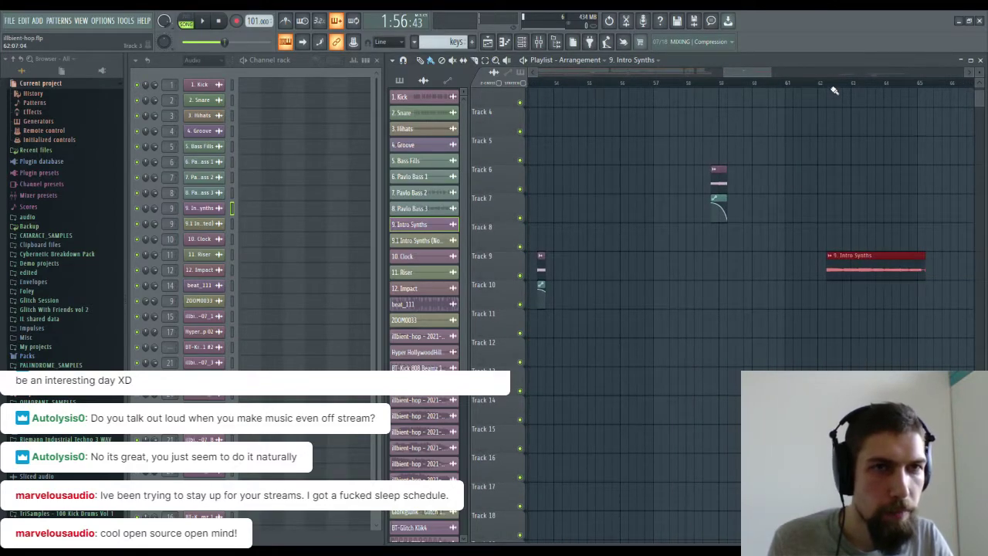
pyautogui.scroll(3, 833, 92)
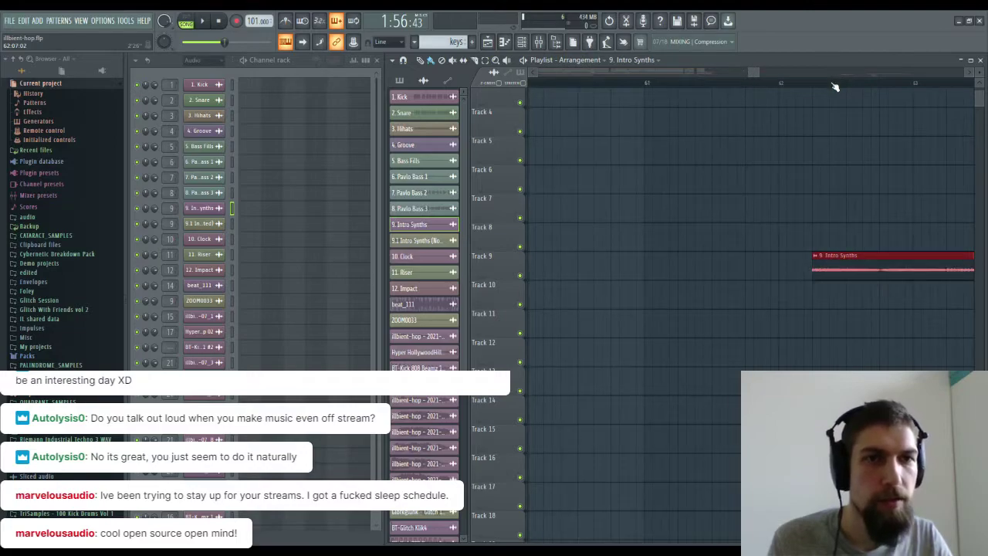
pyautogui.keyDown('alt'); pyautogui.rightClick(813, 265); pyautogui.keyUp('alt')
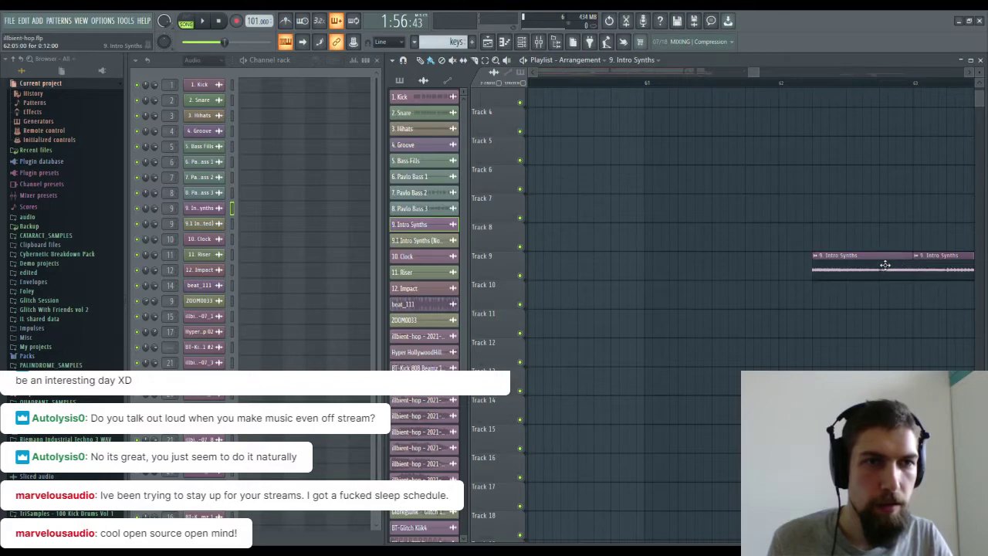
pyautogui.scroll(-3, 828, 87)
pyautogui.moveTo(815, 266); pyautogui.dragTo(693, 290)
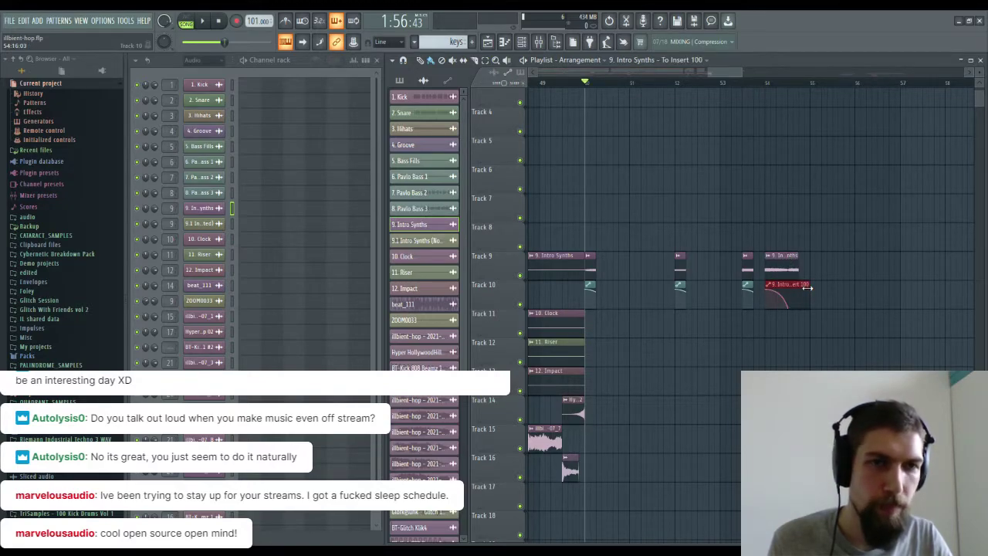
# Play the ending from bar 50, and slide and trim the bar 54 automation clip into a rising curve lasting 14 steps.
pyautogui.press('space')
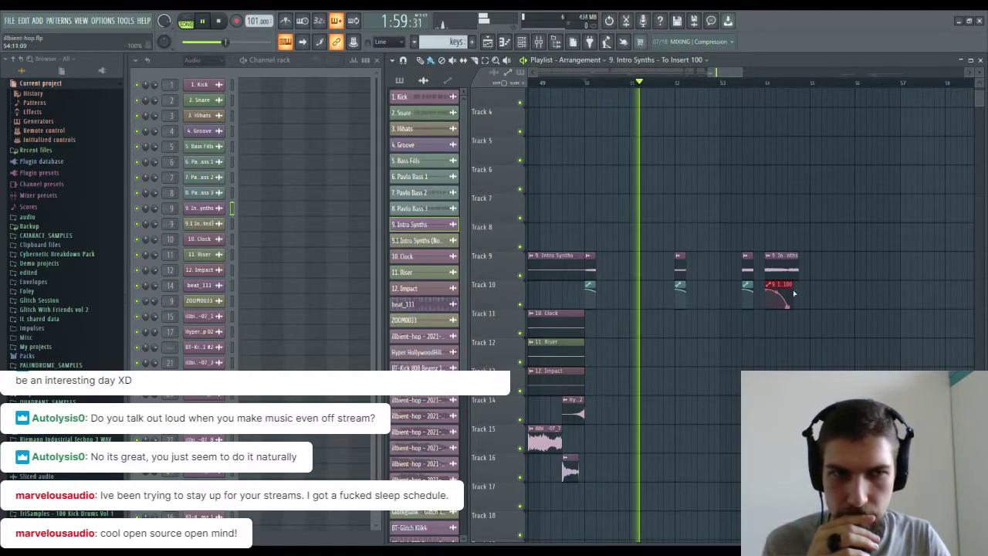
pyautogui.scroll(4, 780, 95)
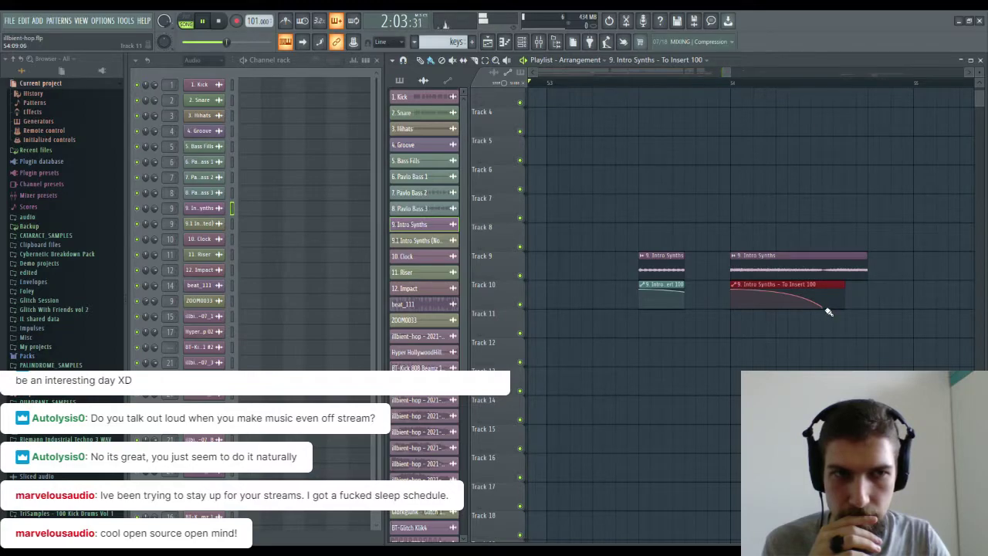
pyautogui.hotkey('ctrl', 'd')
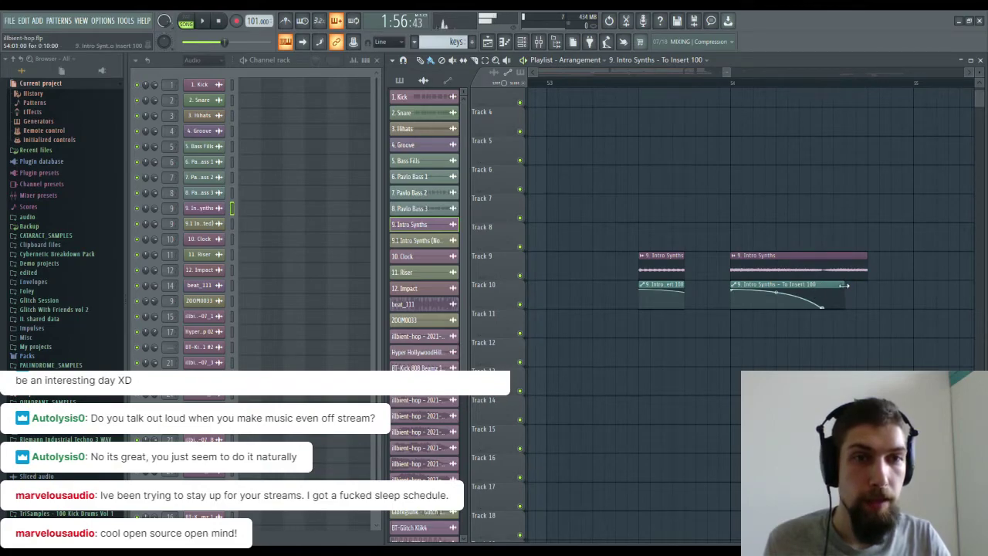
pyautogui.moveTo(773, 285); pyautogui.dragTo(842, 286)
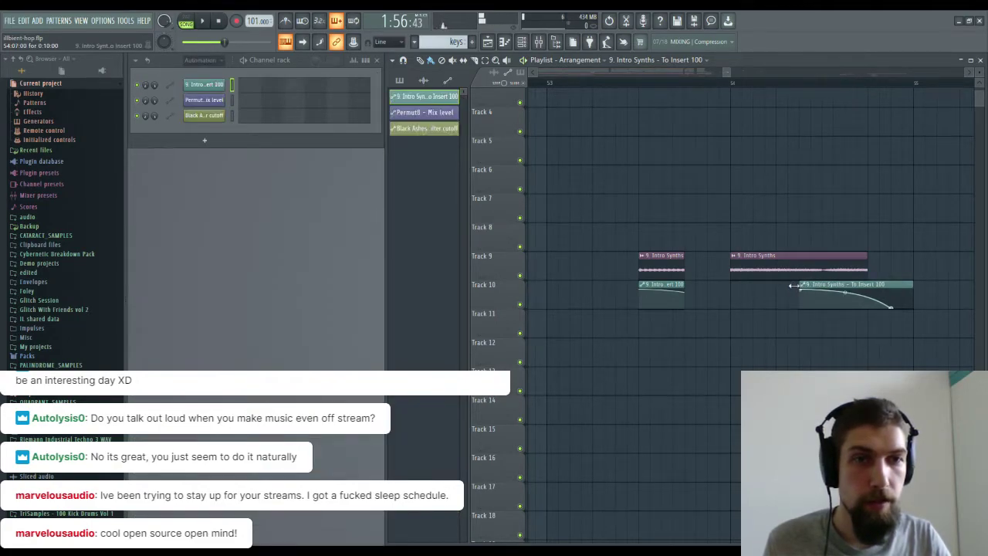
pyautogui.moveTo(721, 287); pyautogui.dragTo(757, 287)
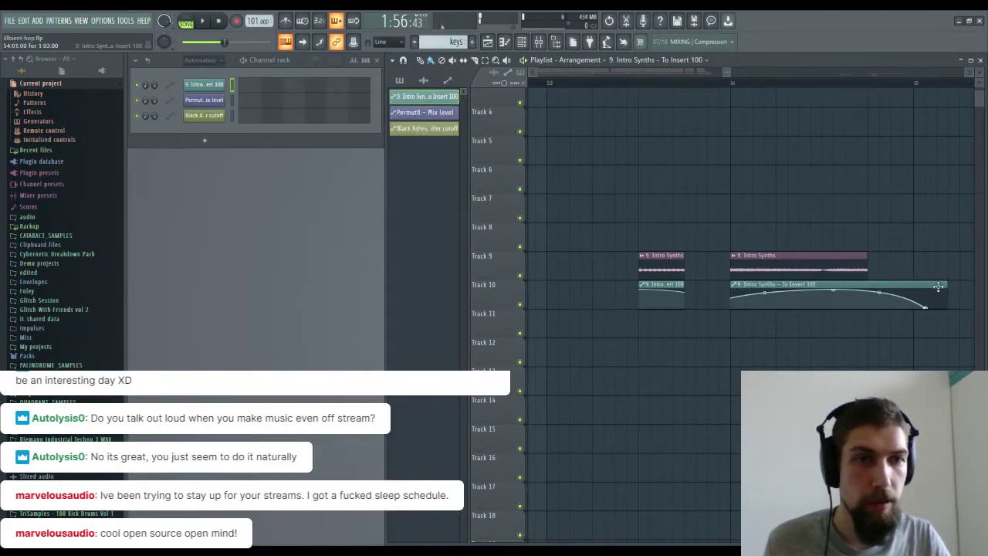
pyautogui.moveTo(883, 284); pyautogui.dragTo(918, 284)
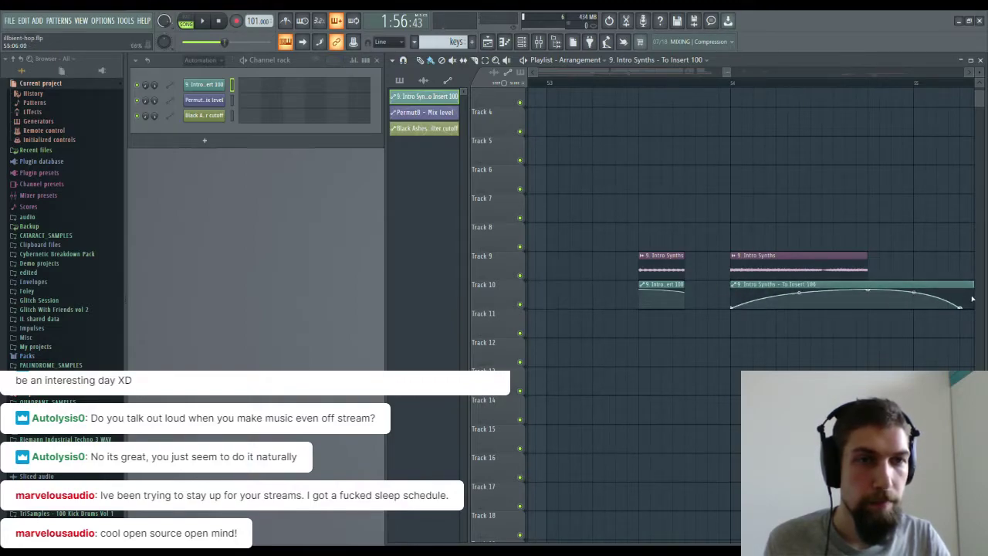
pyautogui.moveTo(946, 247); pyautogui.dragTo(875, 232)
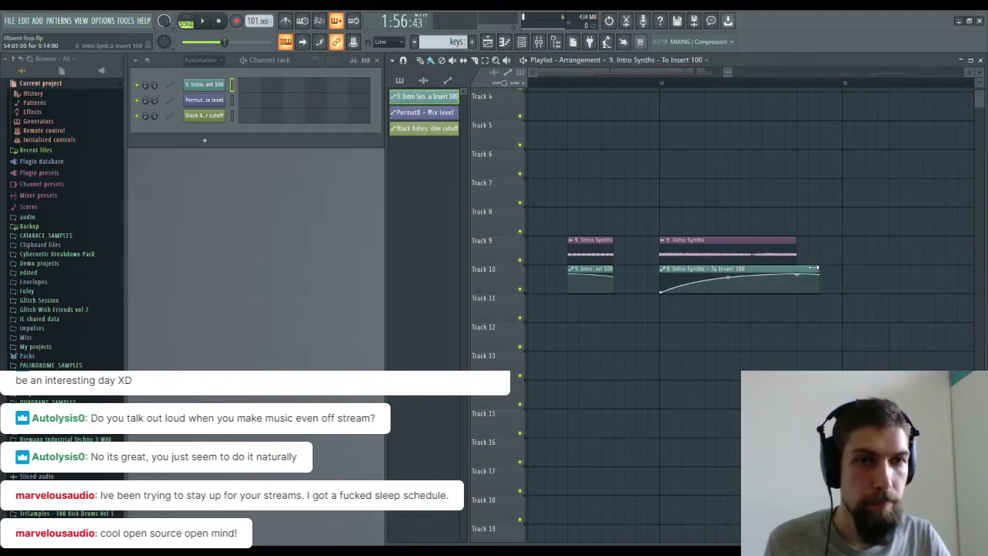
# Audition the ending, lengthen the bar 54 synth clip to 1:06:00, and shorten its rising automation clip.
pyautogui.scroll(-8, 791, 91)
pyautogui.press('space')
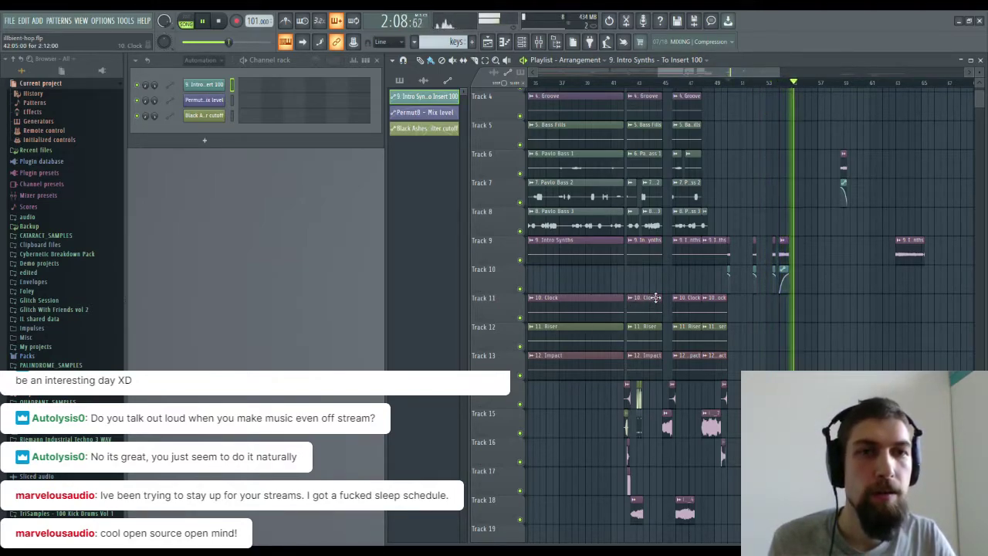
pyautogui.press('space')
pyautogui.keyDown('ctrl'); pyautogui.scroll(4, 788, 228); pyautogui.keyUp('ctrl')
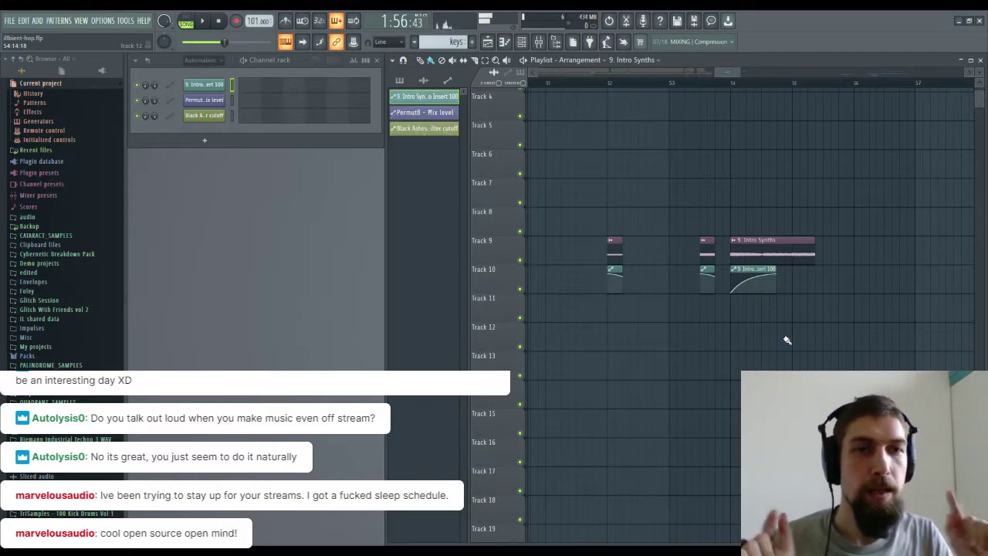
# Move the set-aside synth hit and its automation from tracks 6 and 7 to about bar 67 on tracks 10 and 11.
pyautogui.scroll(-5, 884, 96)
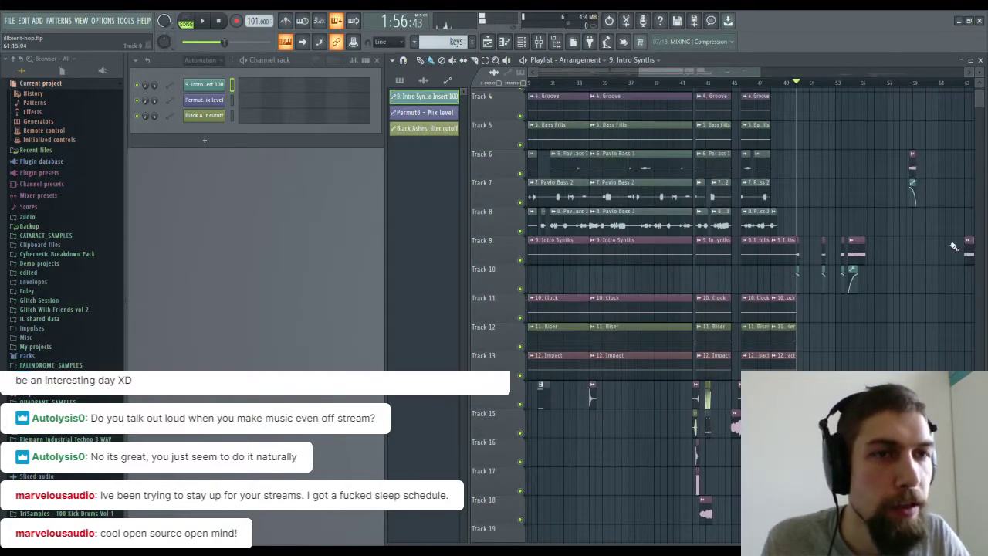
pyautogui.moveTo(843, 270); pyautogui.dragTo(933, 306)
pyautogui.moveTo(822, 357); pyautogui.dragTo(864, 355)
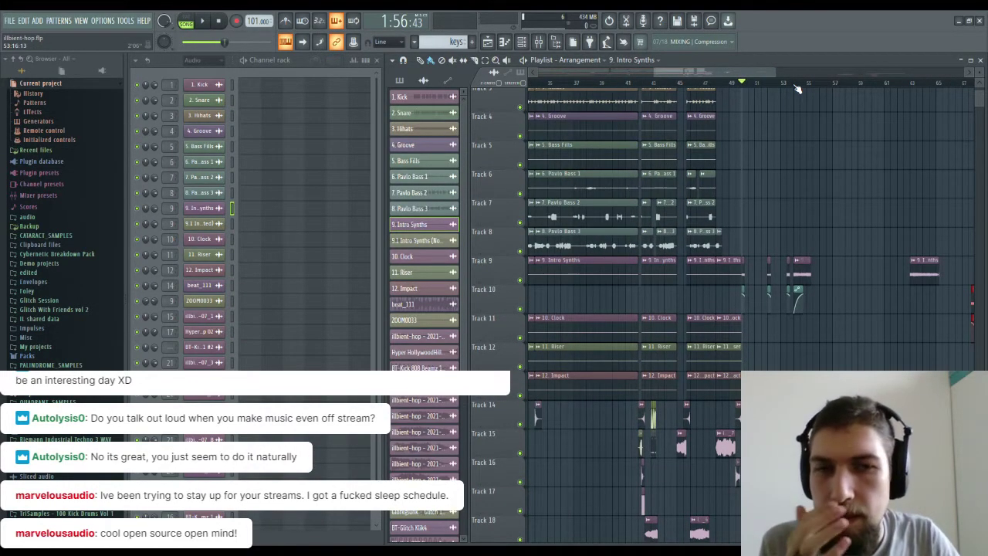
# Pick the reversed Hyper HollywoodHills Clap 02 sample from the arrangement and place a copy on track 11 ending at bar 55.
pyautogui.moveTo(669, 464); pyautogui.dragTo(807, 258)
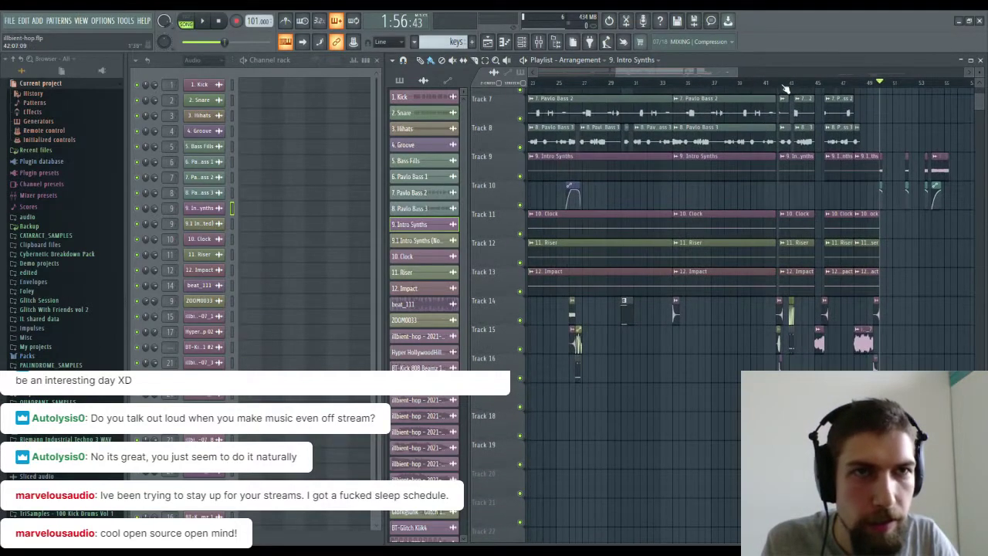
pyautogui.scroll(8, 784, 89)
pyautogui.doubleClick(745, 315)
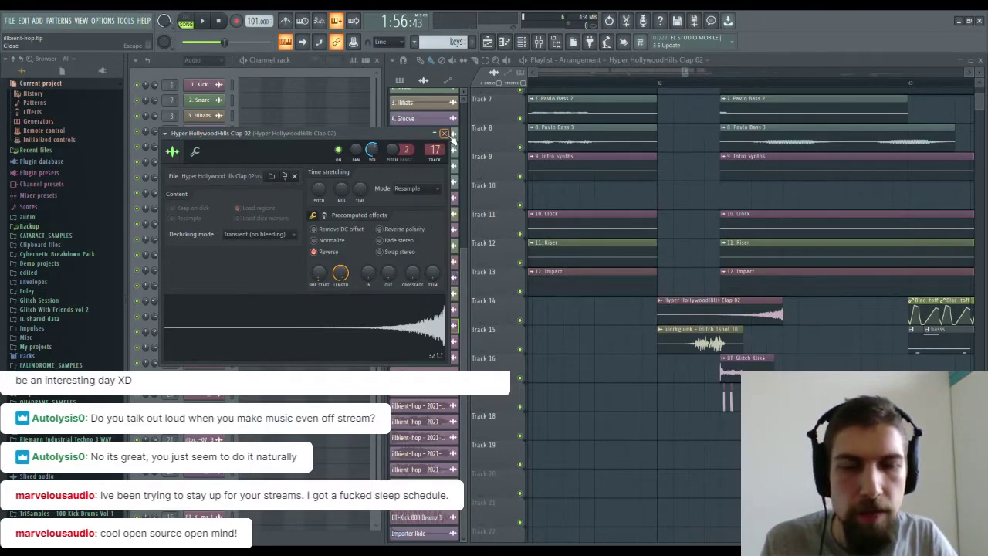
pyautogui.click(443, 133)
pyautogui.moveTo(825, 202)
pyautogui.mouseDown()
pyautogui.moveTo(856, 250)
pyautogui.moveTo(942, 267)
pyautogui.moveTo(838, 311)
pyautogui.moveTo(618, 289)
pyautogui.mouseUp()
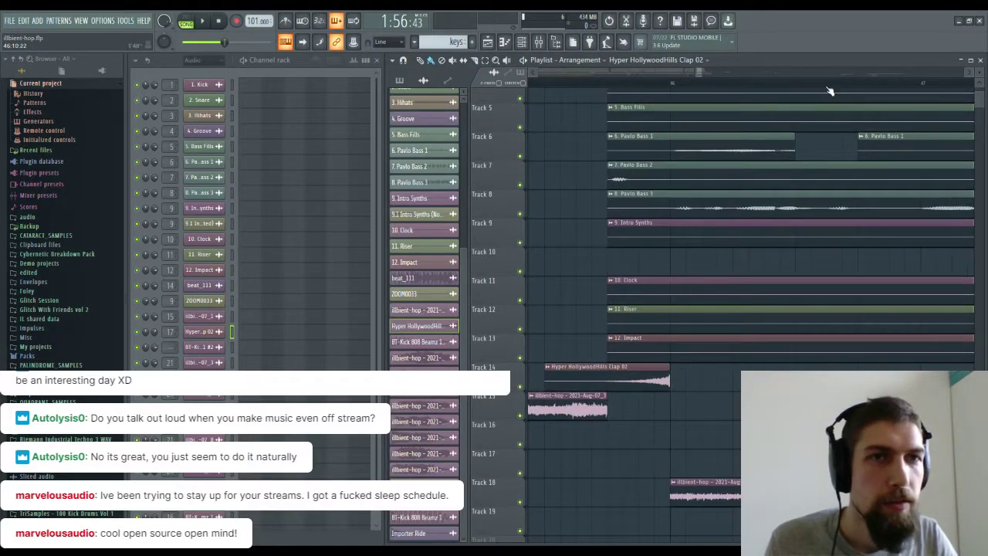
pyautogui.scroll(-5, 834, 88)
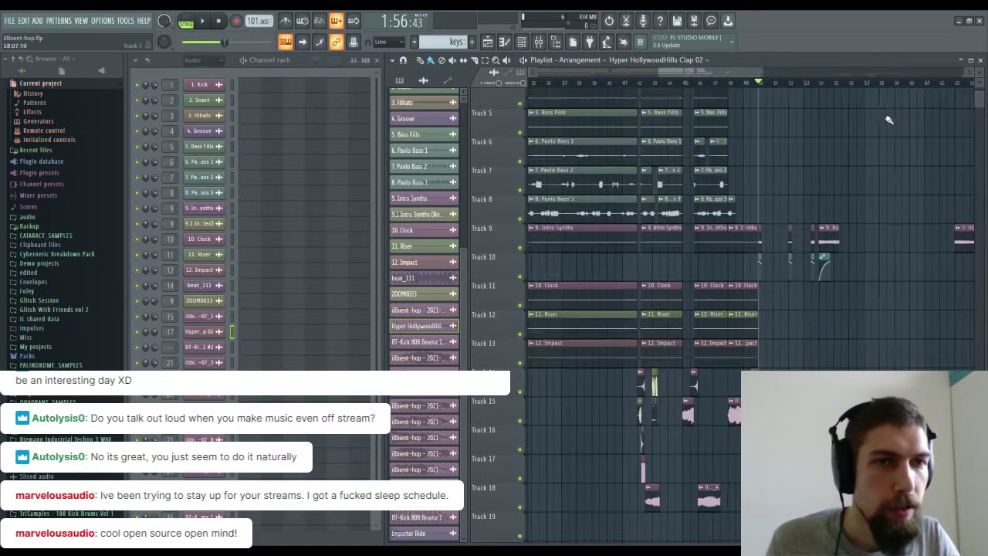
pyautogui.scroll(6, 820, 87)
pyautogui.moveTo(831, 297); pyautogui.dragTo(884, 302)
pyautogui.moveTo(924, 334); pyautogui.dragTo(756, 337)
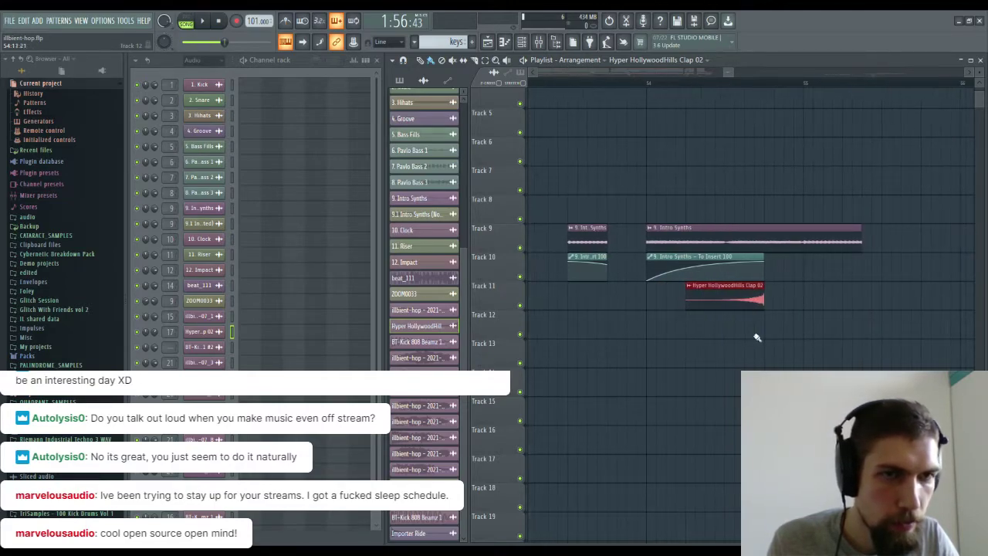
pyautogui.moveTo(728, 301); pyautogui.dragTo(768, 309)
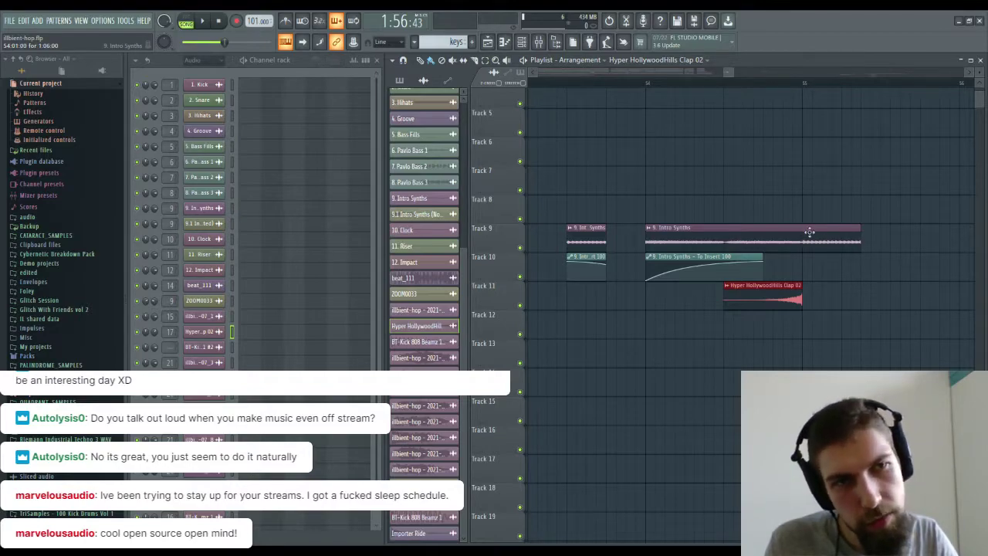
# Play from bar 50 and try a copy of the illbient-hop - 2021-Aug-07_3 clip on track 12, ending at bar 55.
pyautogui.scroll(-4, 805, 87)
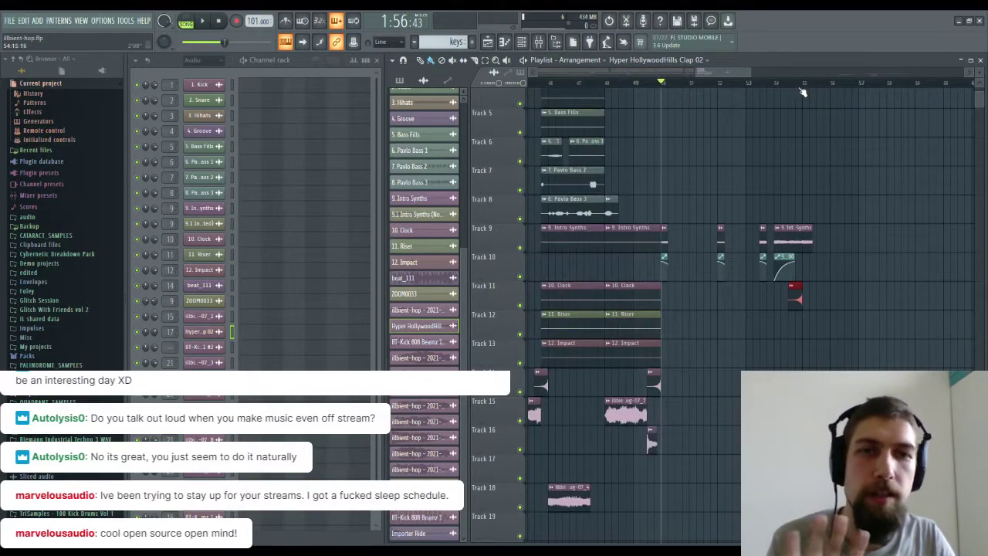
pyautogui.press('space')
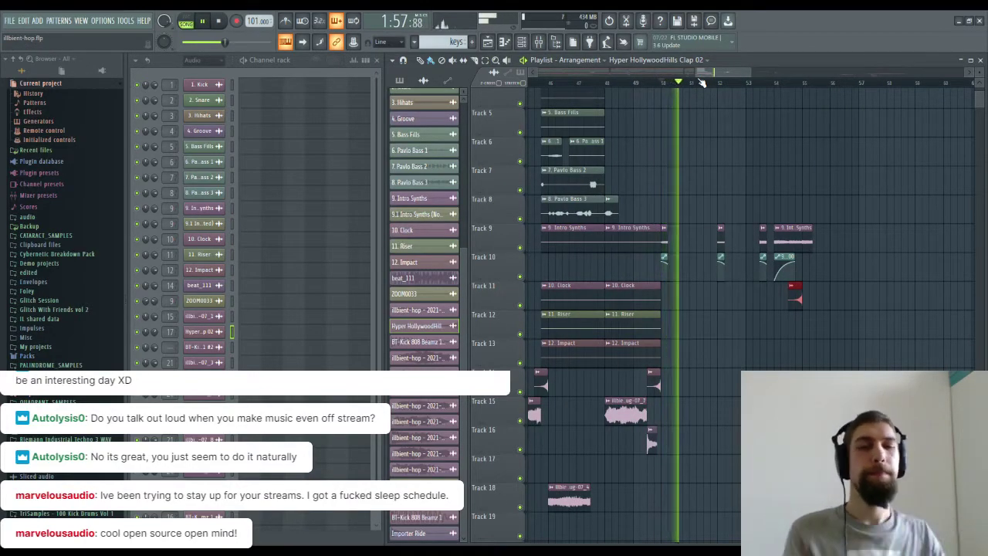
pyautogui.moveTo(589, 443); pyautogui.dragTo(664, 388)
pyautogui.click(606, 361)
pyautogui.click(865, 267)
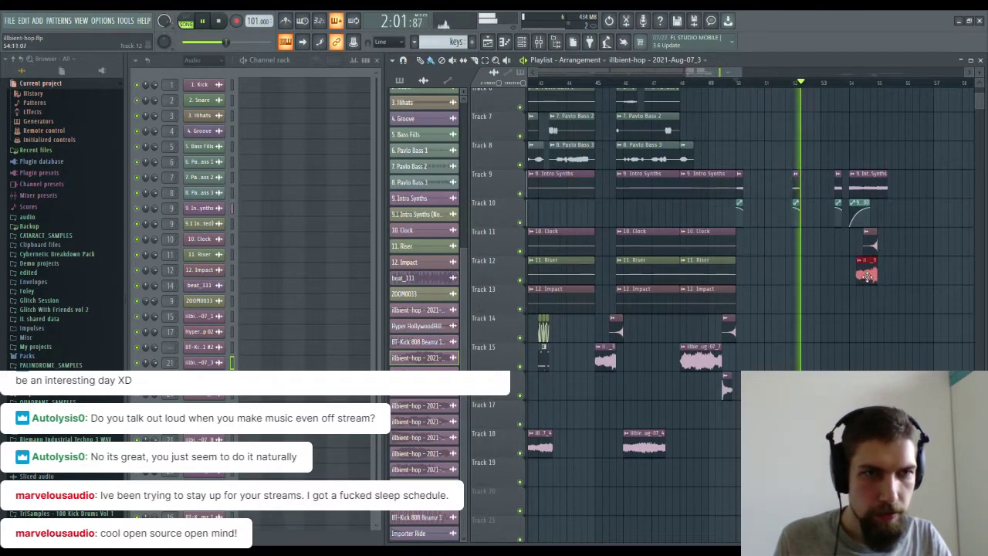
# Replace the track 12 clip with a one-bar copy of illbient-hop - 2021-Aug-07_4 starting at bar 54.
pyautogui.moveTo(616, 440); pyautogui.dragTo(652, 435)
pyautogui.click(669, 440)
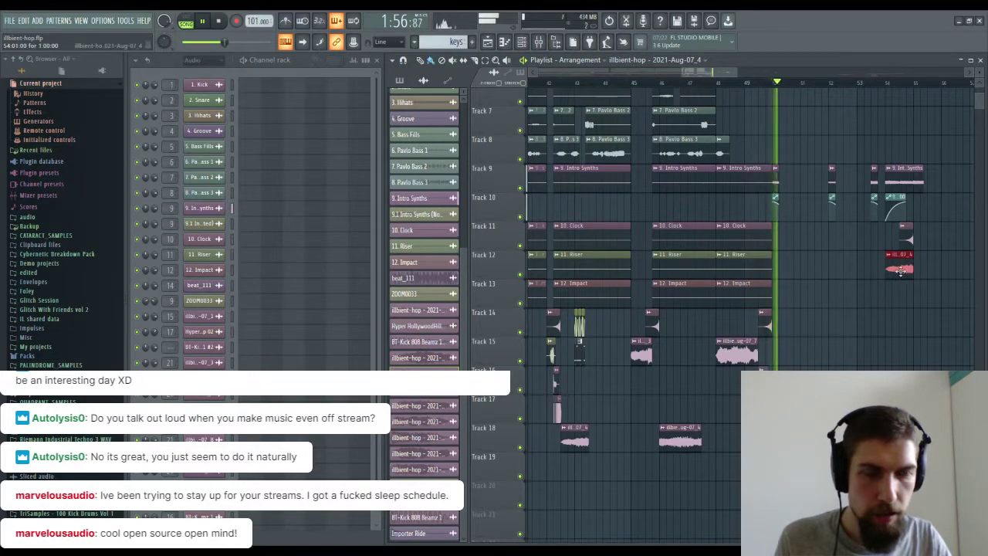
pyautogui.moveTo(645, 414); pyautogui.dragTo(608, 311)
pyautogui.moveTo(800, 339); pyautogui.dragTo(720, 355)
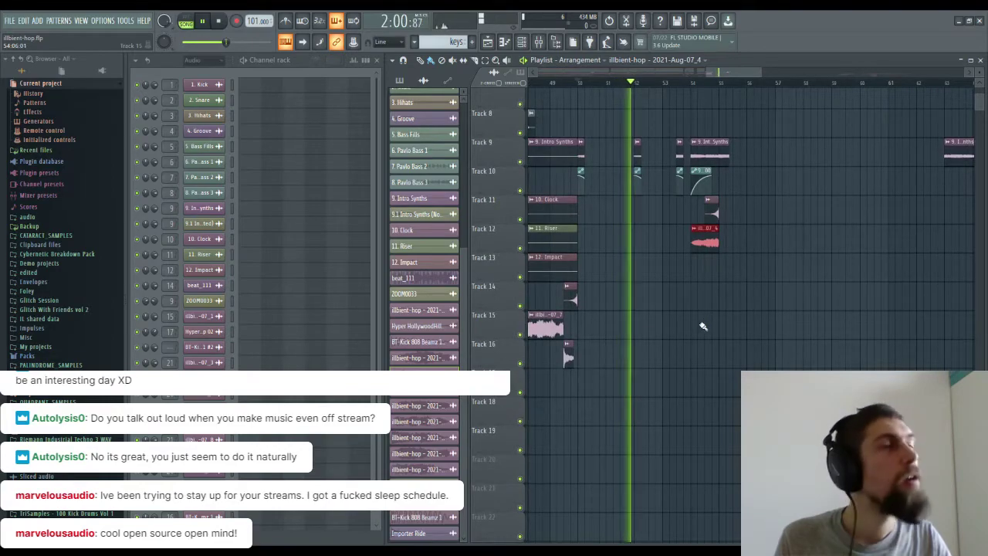
# Check the channel settings of the illbient-hop - 2021-Aug-07_4 clip and listen to the ending past bar 55.
pyautogui.doubleClick(702, 240)
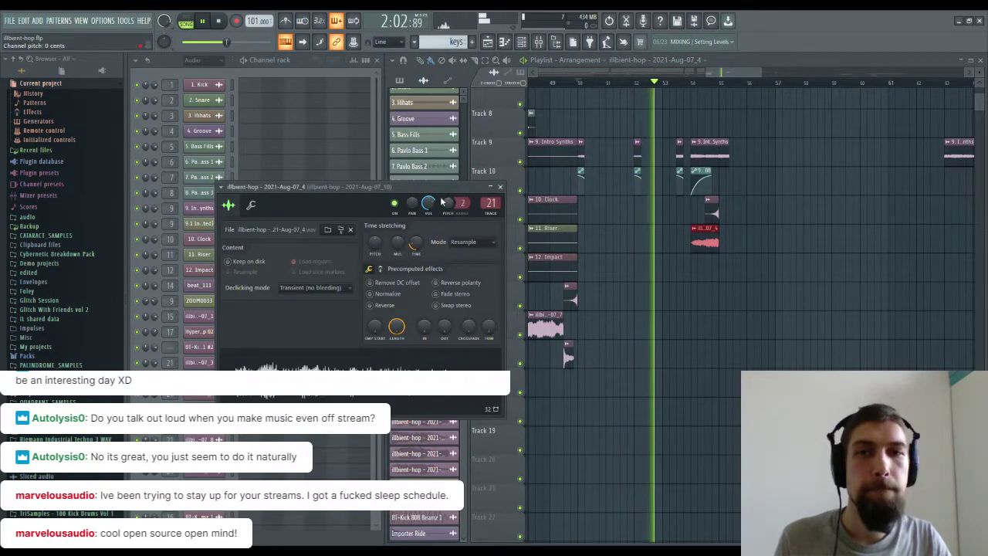
pyautogui.click(500, 188)
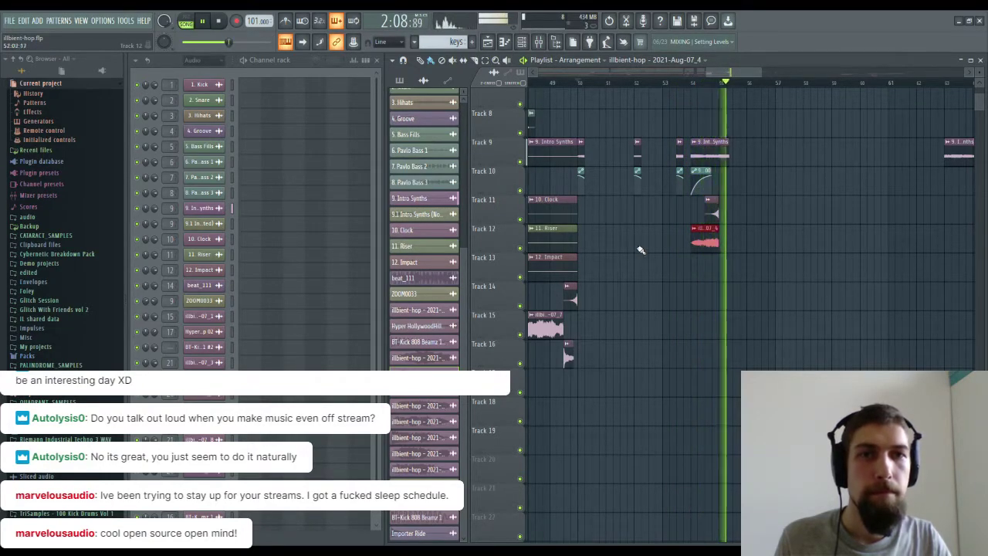
pyautogui.press('space')
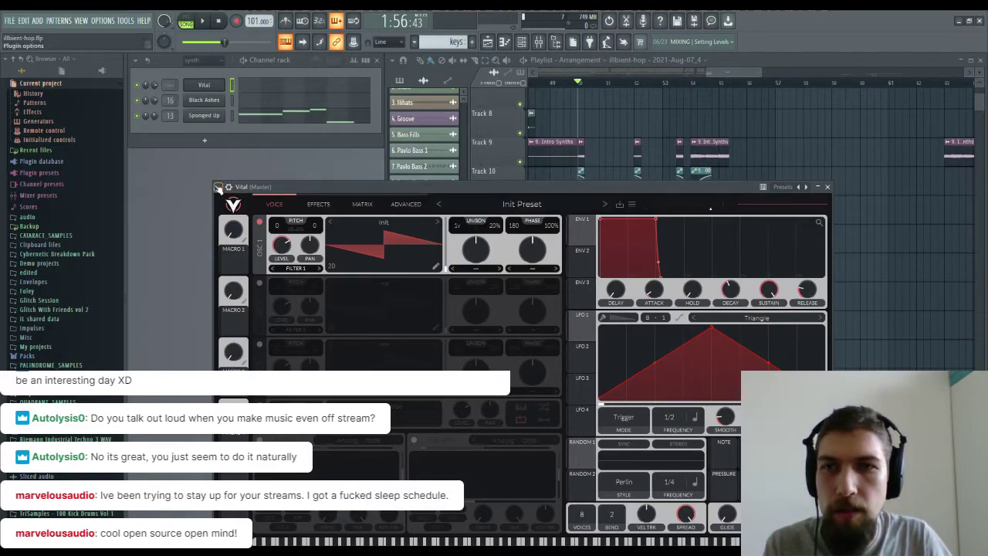
# Route the Vital synth to mixer insert 23 and search its preset browser for "cal".
pyautogui.hotkey('ctrl', 'l')
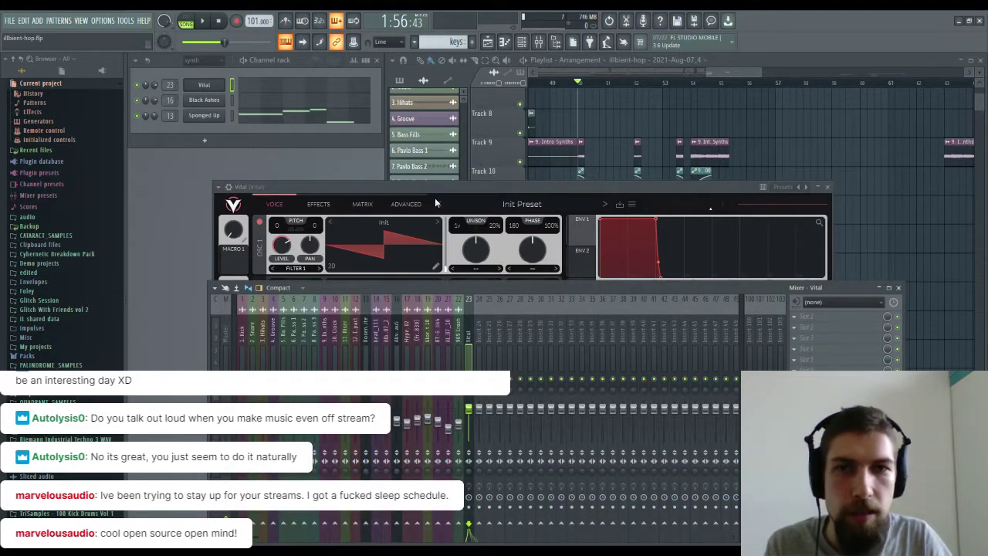
pyautogui.click(438, 199)
pyautogui.click(533, 204)
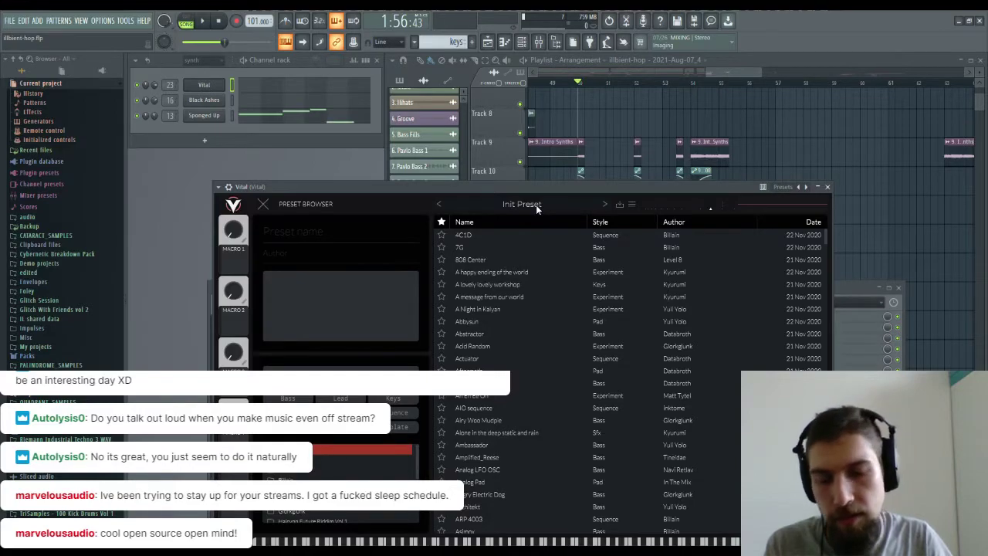
pyautogui.click(336, 369)
pyautogui.write('cal')
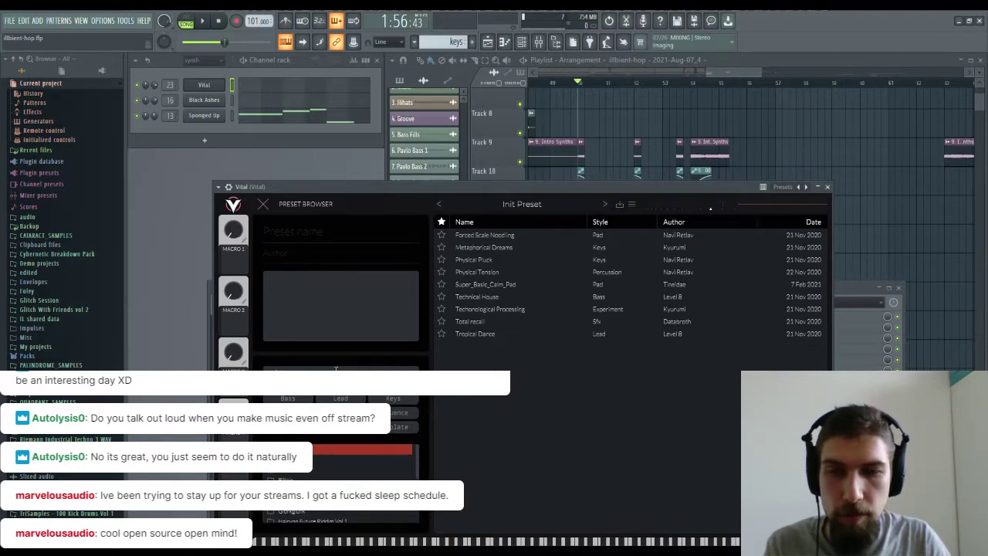
# Load the Super_Basic_Calm_Pad preset into Vital, audition a note, and close the synth and mixer windows.
pyautogui.click(507, 285)
pyautogui.moveTo(726, 183); pyautogui.dragTo(765, 129)
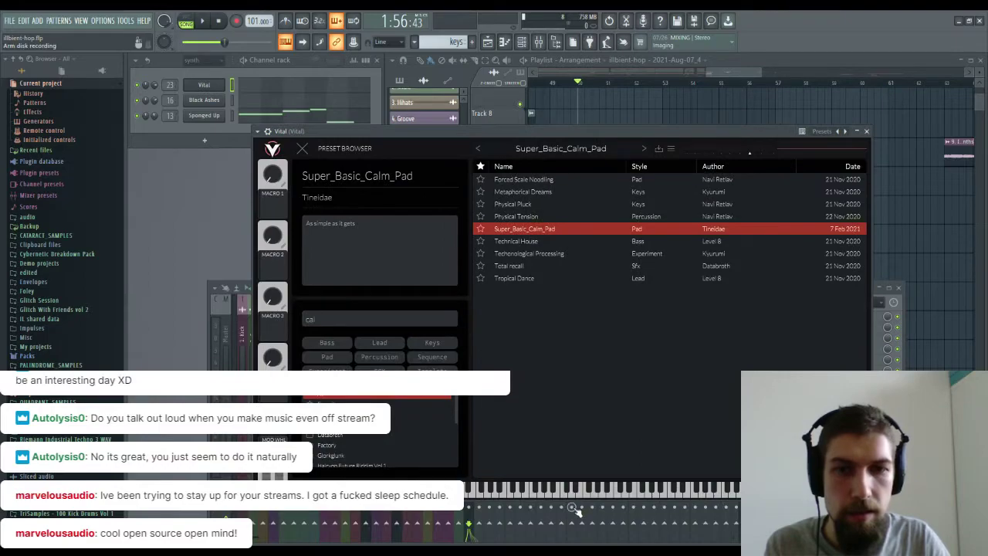
pyautogui.click(487, 494)
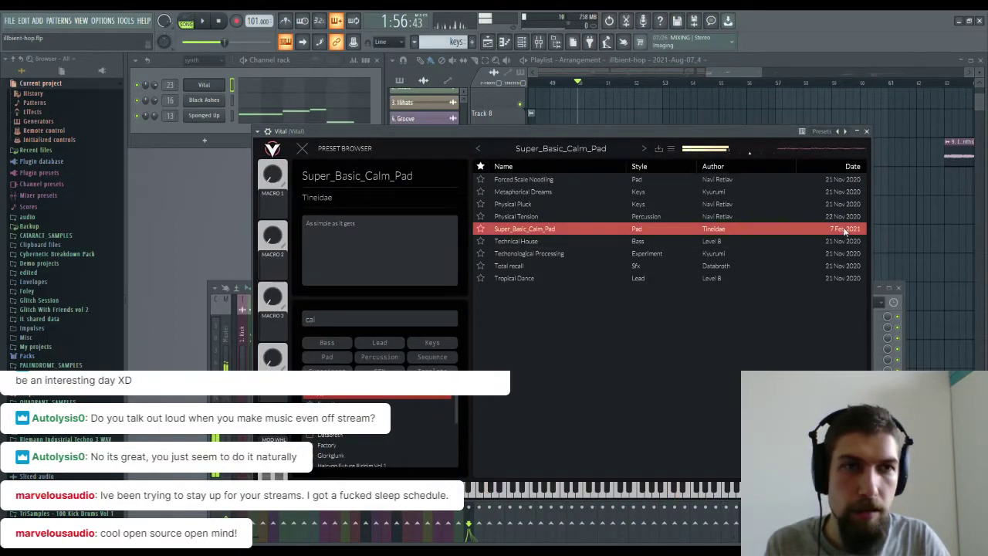
pyautogui.click(866, 132)
pyautogui.click(899, 287)
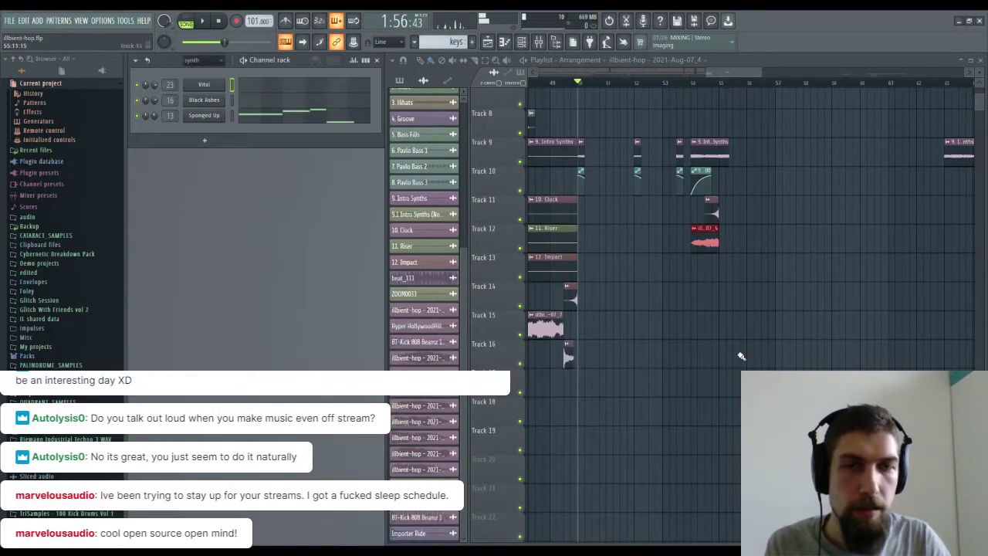
# Create a new pattern named "pads" and listen to the ending from bar 50.
pyautogui.click(473, 43)
pyautogui.write('pads')
pyautogui.press('Return')
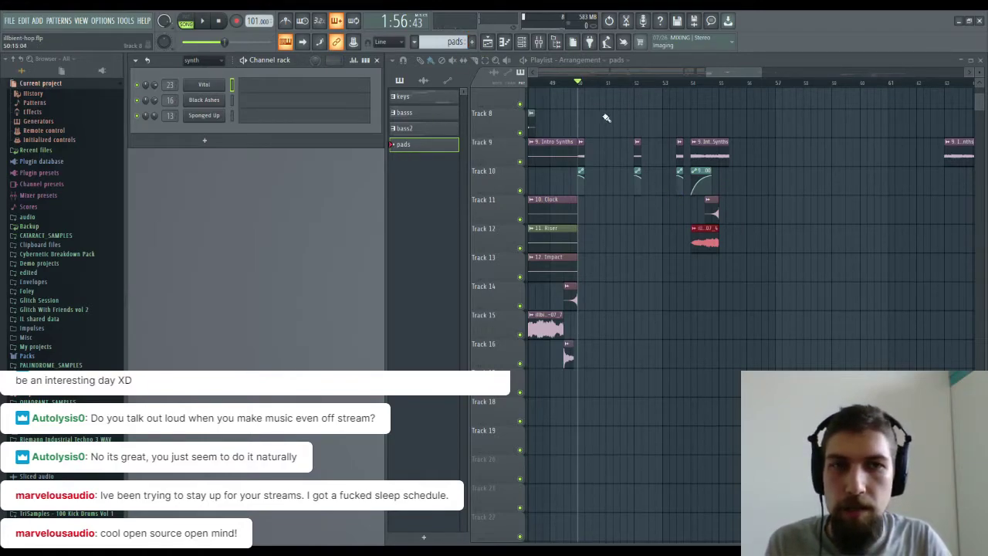
pyautogui.press('space')
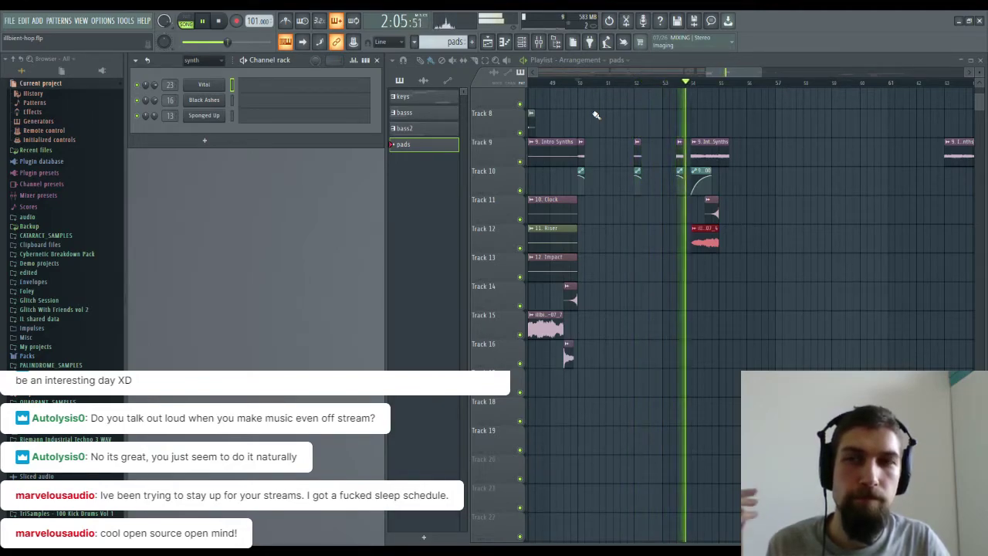
pyautogui.press('space')
# Draw a two-bar A5 note for Vital at the start of the pads pattern.
pyautogui.click(264, 90)
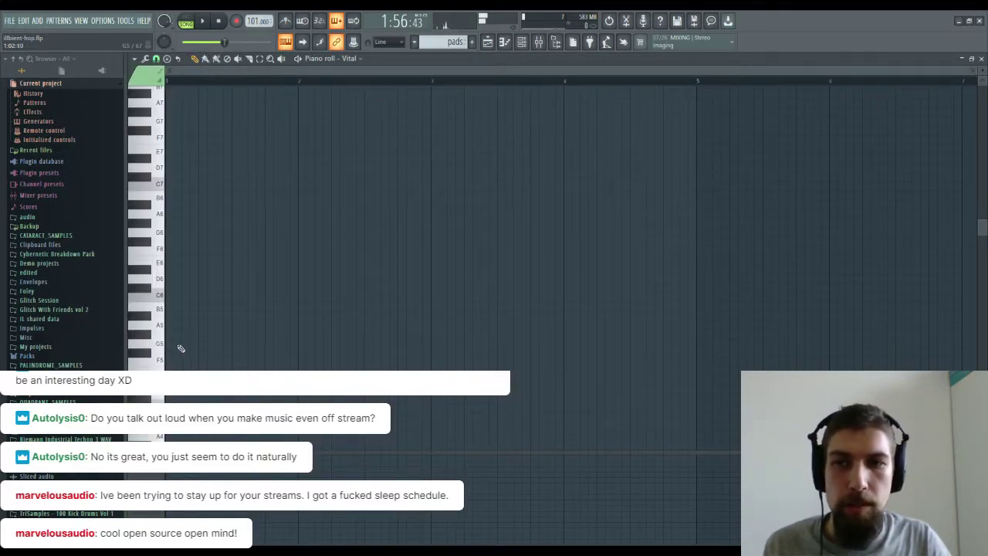
pyautogui.click(157, 327)
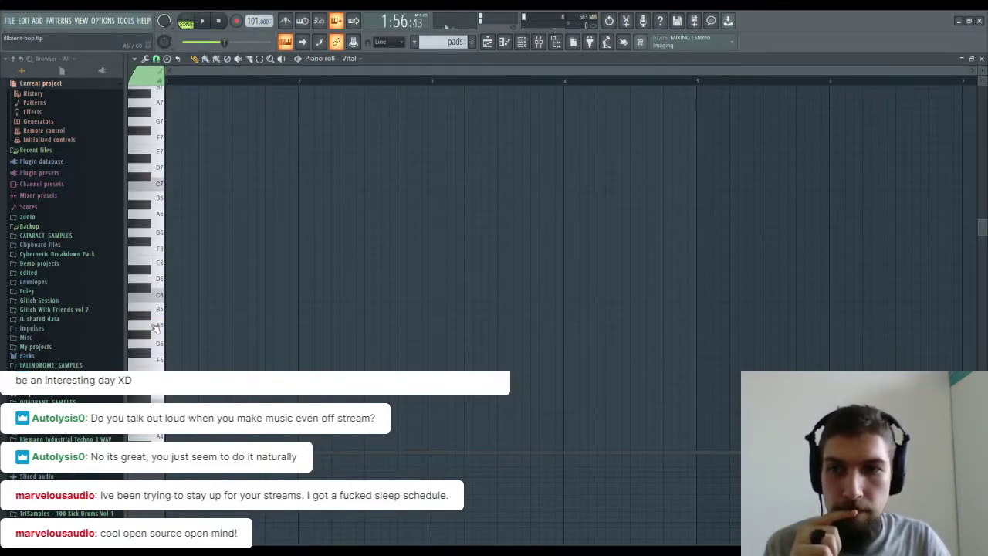
pyautogui.click(167, 326)
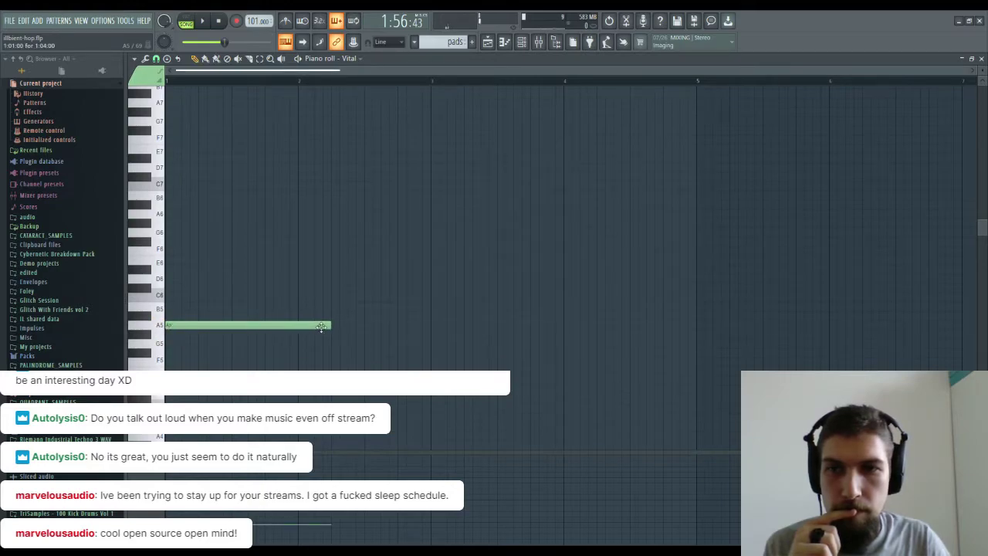
pyautogui.moveTo(345, 327); pyautogui.dragTo(432, 328)
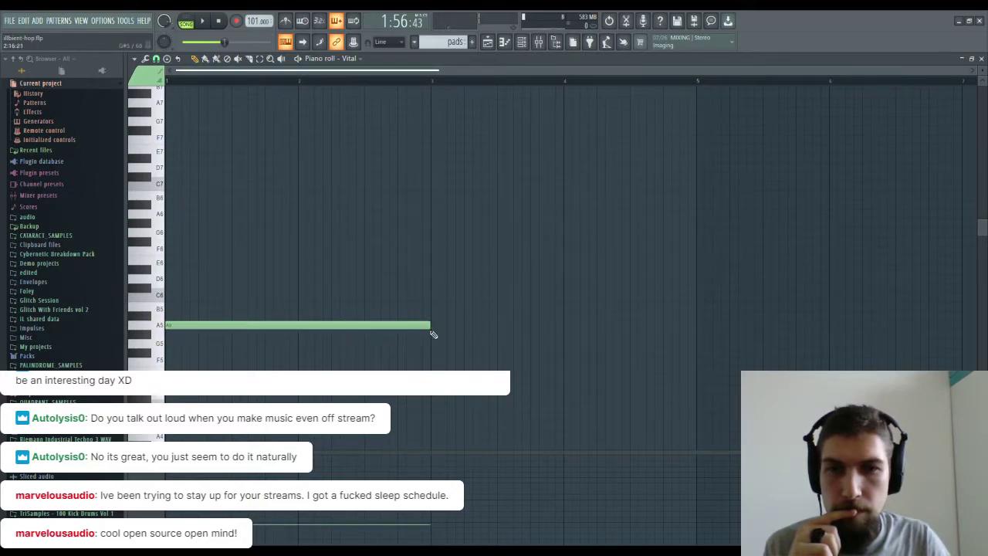
# Add consecutive half-bar D6, E6 and F6 notes above the A5, and trim the A5 to end with the F6.
pyautogui.click(158, 280)
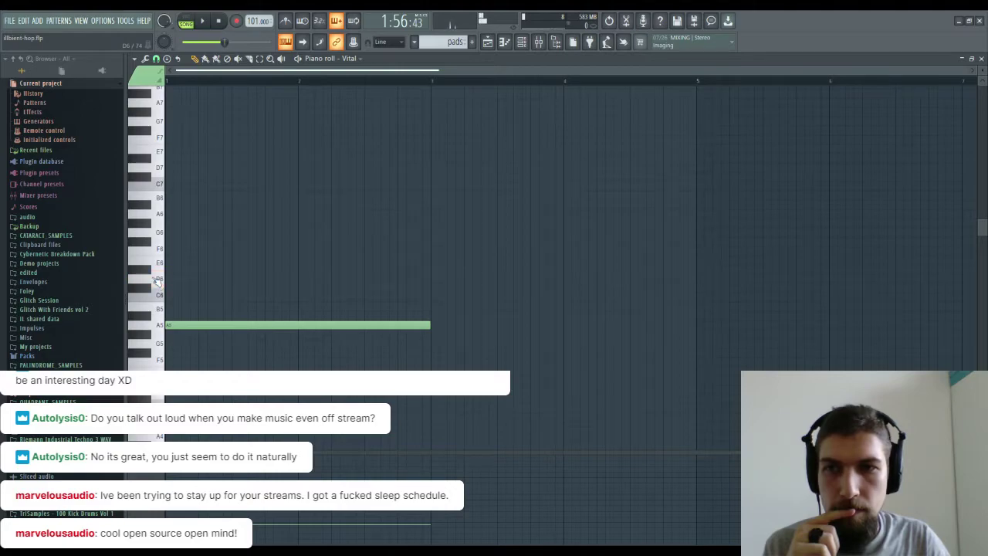
pyautogui.click(168, 278)
pyautogui.moveTo(426, 279); pyautogui.dragTo(234, 259)
pyautogui.click(231, 270)
pyautogui.click(298, 249)
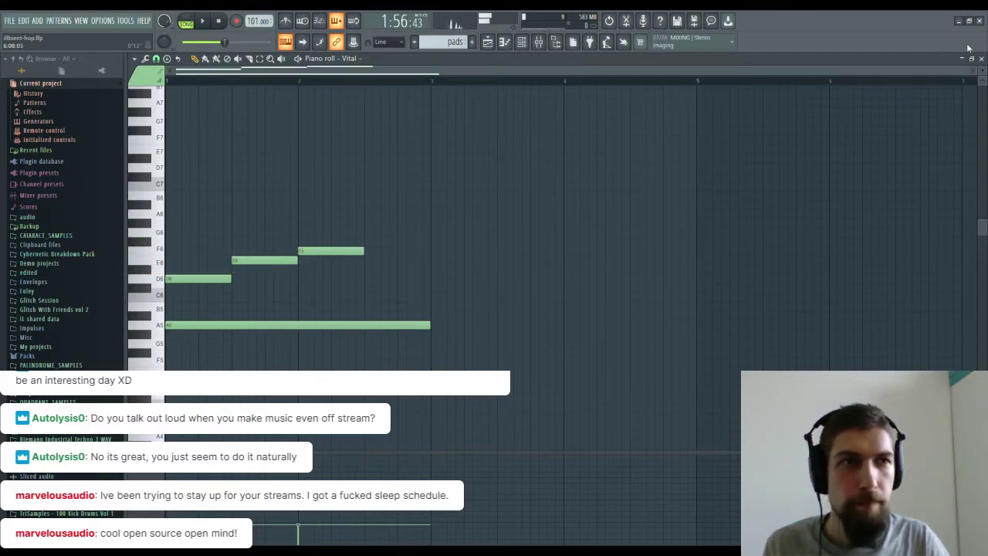
pyautogui.moveTo(430, 325); pyautogui.dragTo(368, 329)
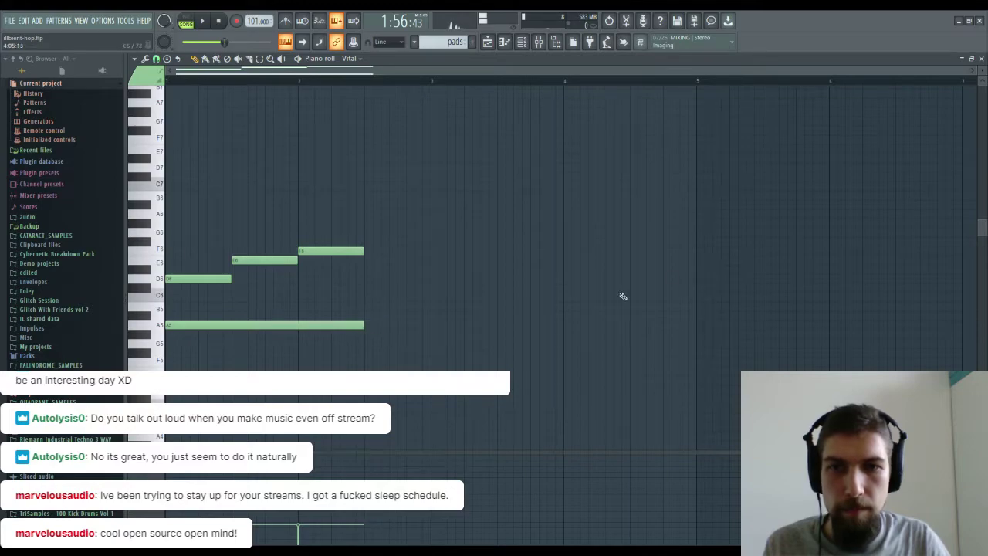
pyautogui.click(981, 59)
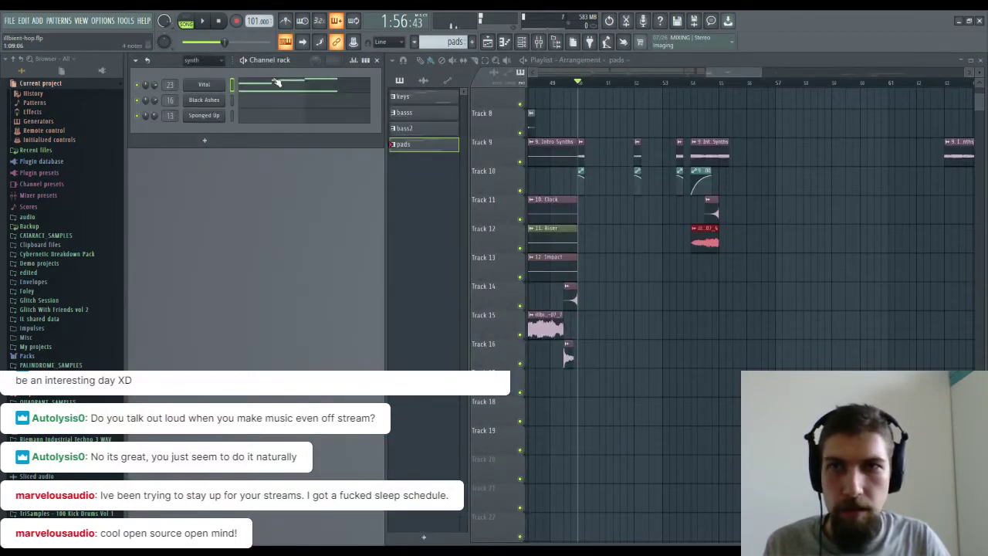
# Place the pads pattern on playlist track 13, starting halfway through bar 53.
pyautogui.click(538, 41)
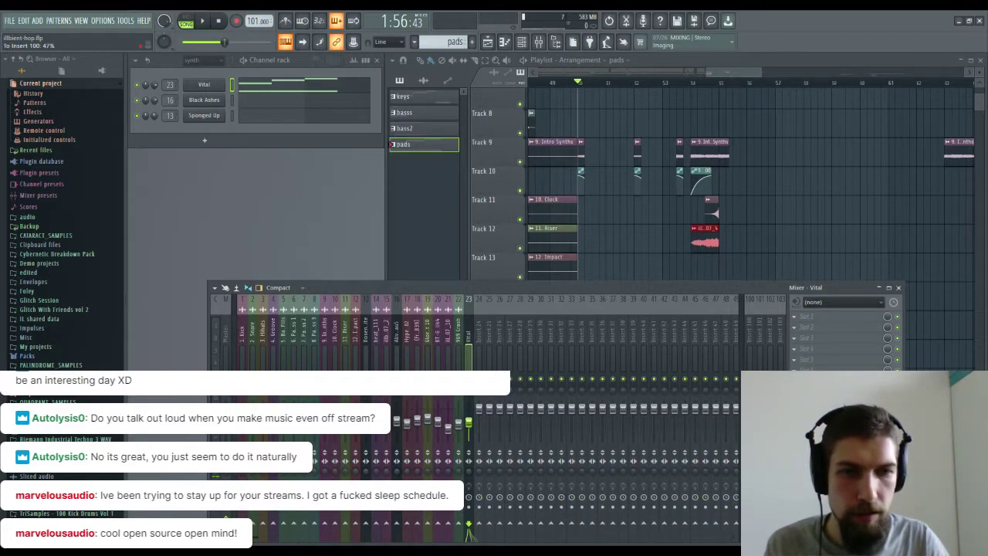
pyautogui.click(898, 287)
pyautogui.click(690, 287)
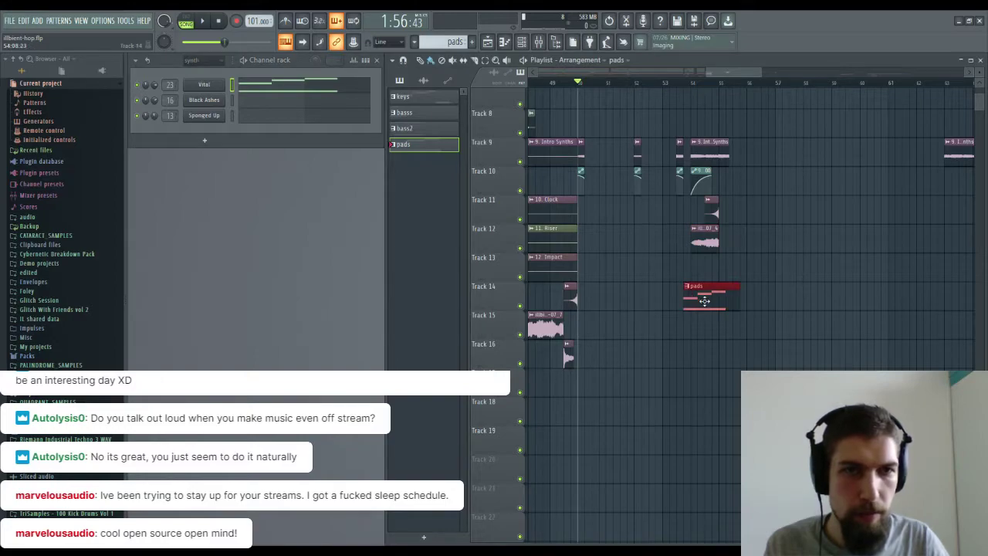
pyautogui.moveTo(696, 278); pyautogui.dragTo(694, 265)
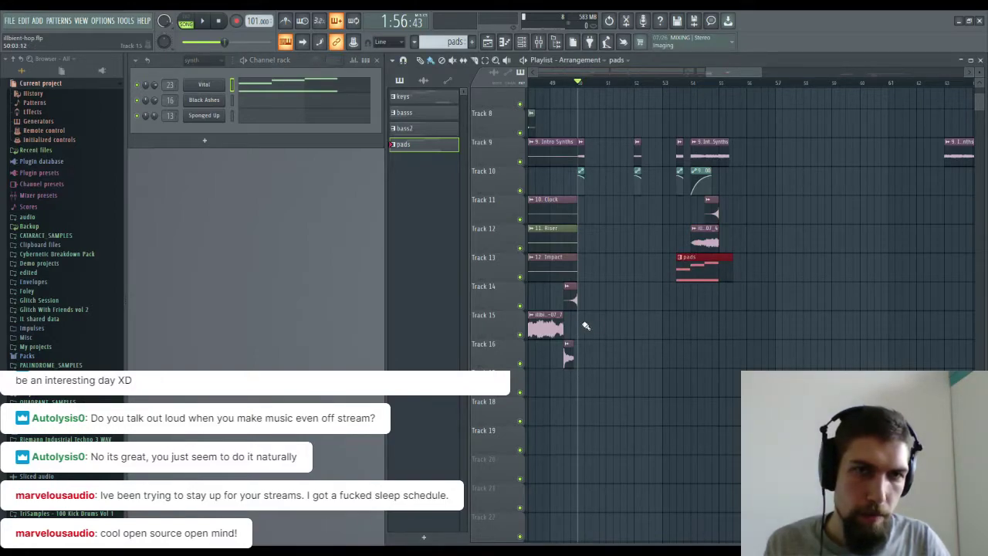
# Play from bar 50 and slightly lower the Vital fader on mixer insert 23.
pyautogui.press('space')
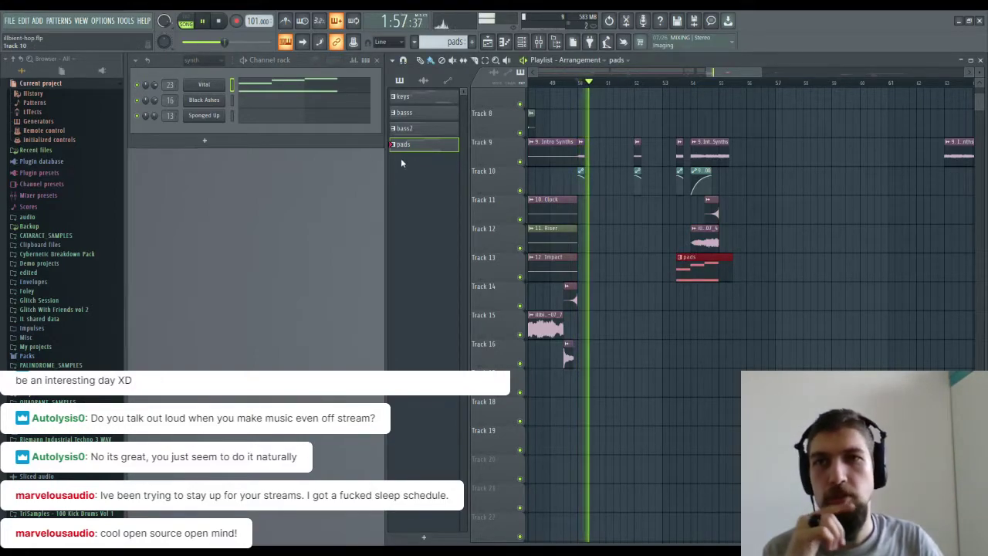
pyautogui.click(540, 41)
pyautogui.moveTo(469, 422); pyautogui.dragTo(469, 428)
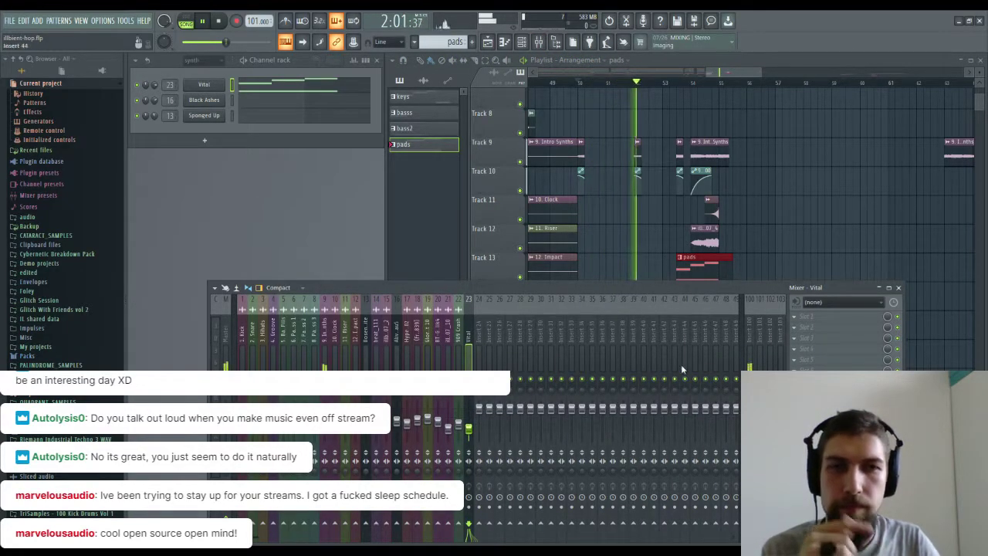
# Stop playback and raise the note velocities in the pads pattern.
pyautogui.click(272, 88)
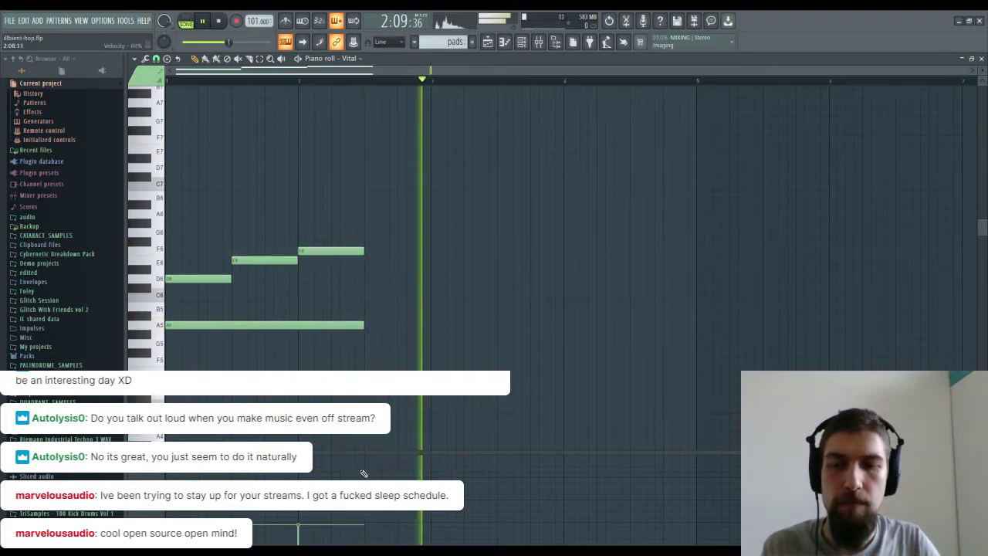
pyautogui.press('space')
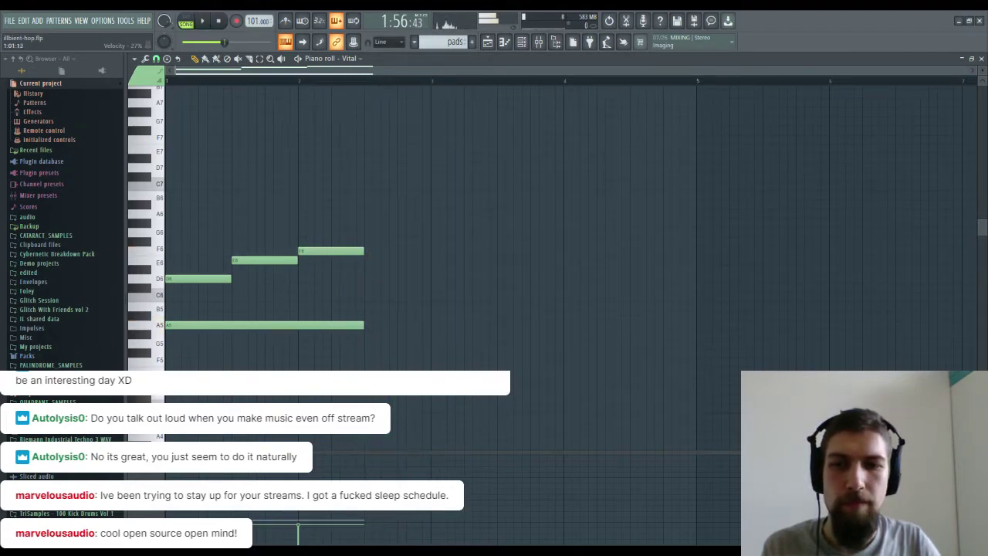
pyautogui.moveTo(298, 525); pyautogui.dragTo(299, 511)
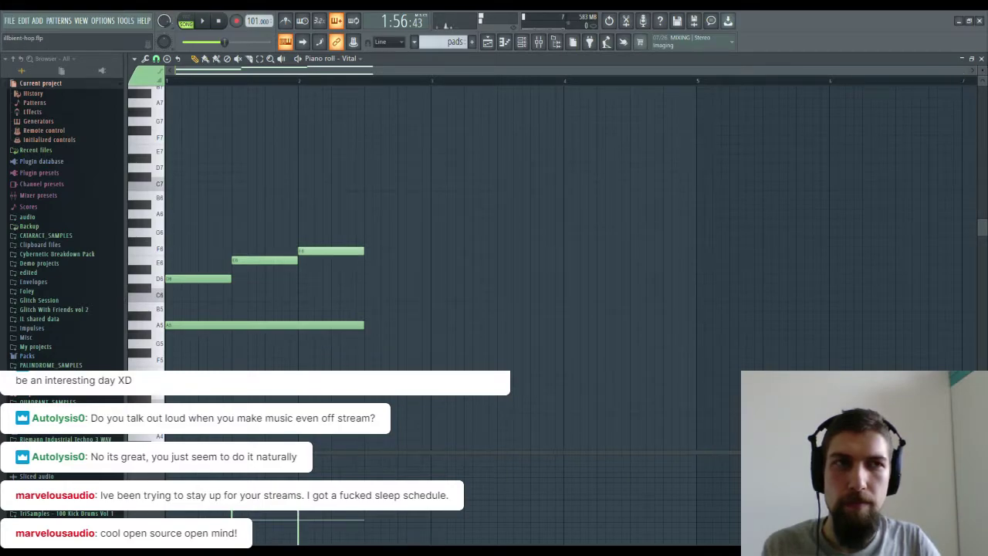
pyautogui.click(981, 60)
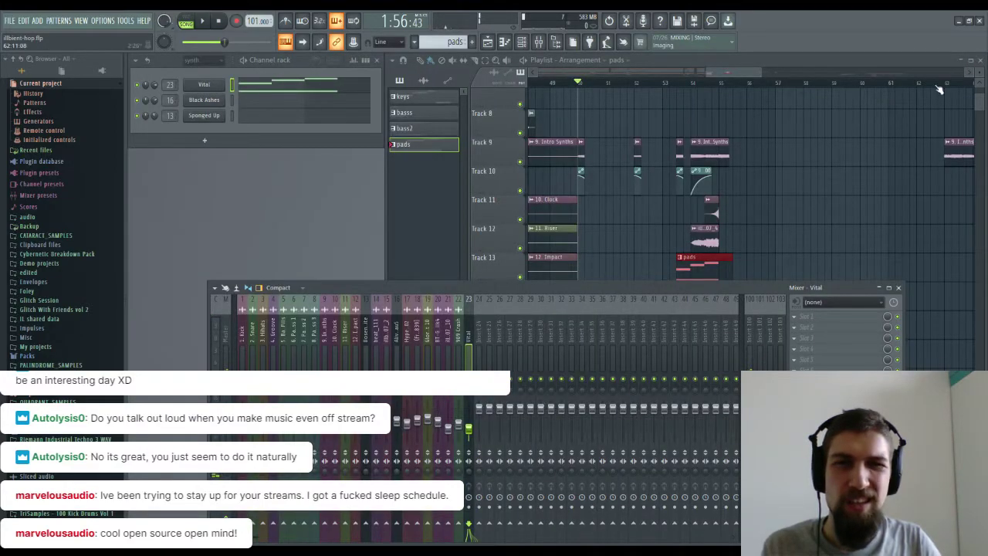
pyautogui.click(898, 287)
# Tighten the pads pattern to consecutive quarter-bar D6, E6 and F6 notes, and shorten the A5 to three quarters of a bar.
pyautogui.scroll(5, 710, 89)
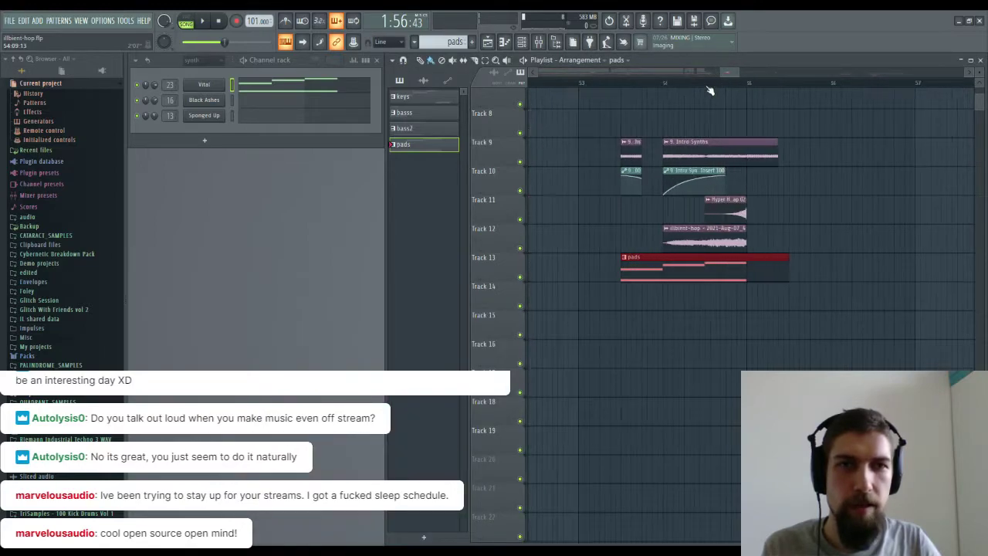
pyautogui.moveTo(642, 363); pyautogui.dragTo(671, 367)
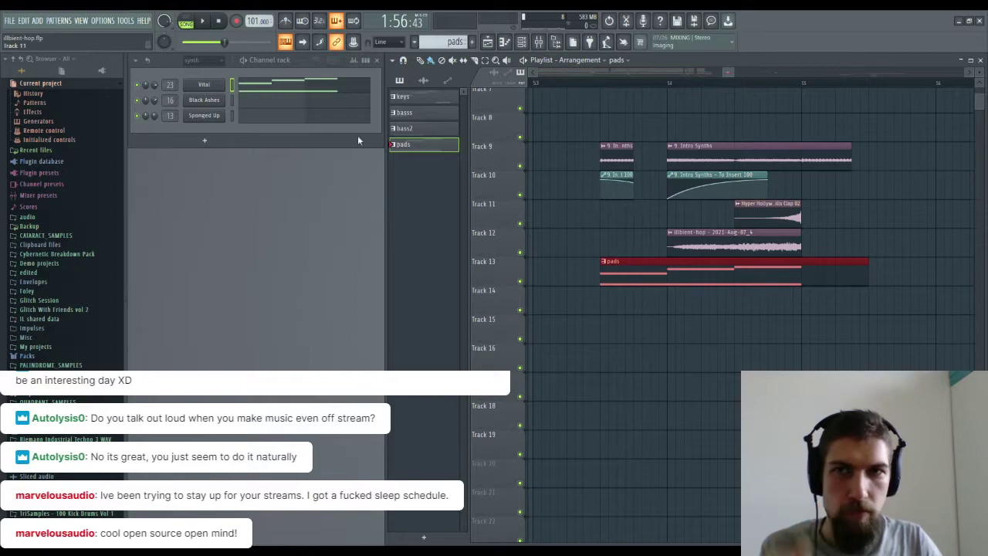
pyautogui.click(315, 92)
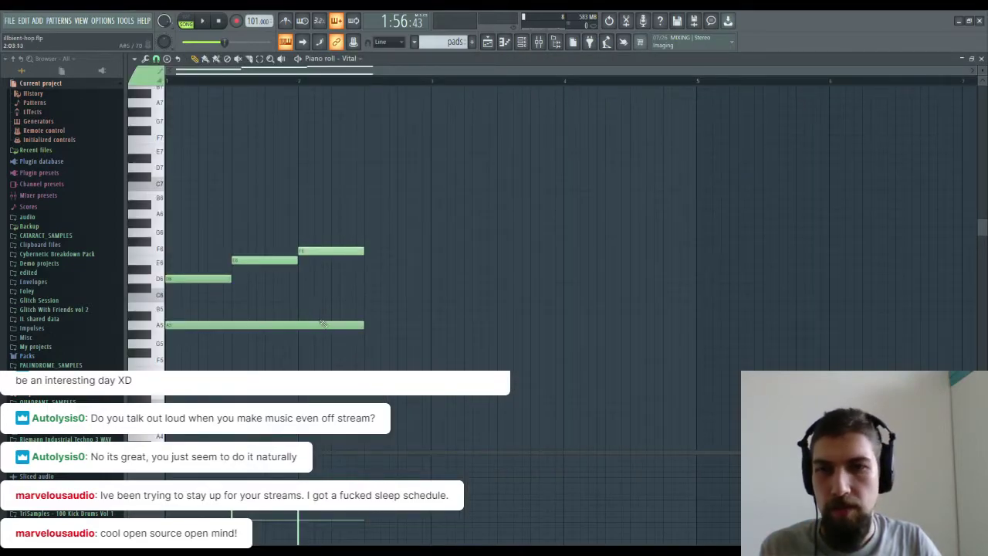
pyautogui.moveTo(229, 281); pyautogui.dragTo(193, 283)
pyautogui.click(205, 260)
pyautogui.rightClick(261, 260)
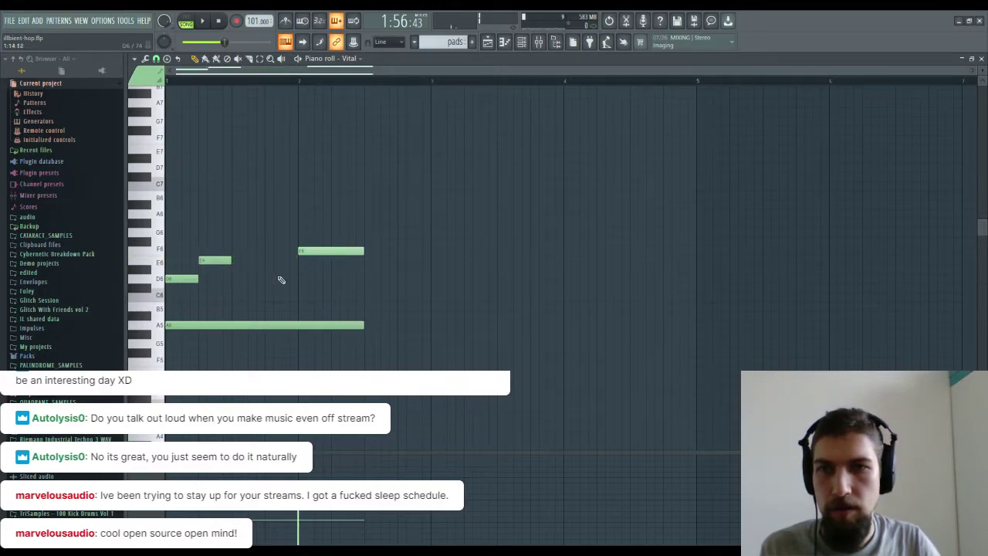
pyautogui.rightClick(320, 251)
pyautogui.click(233, 252)
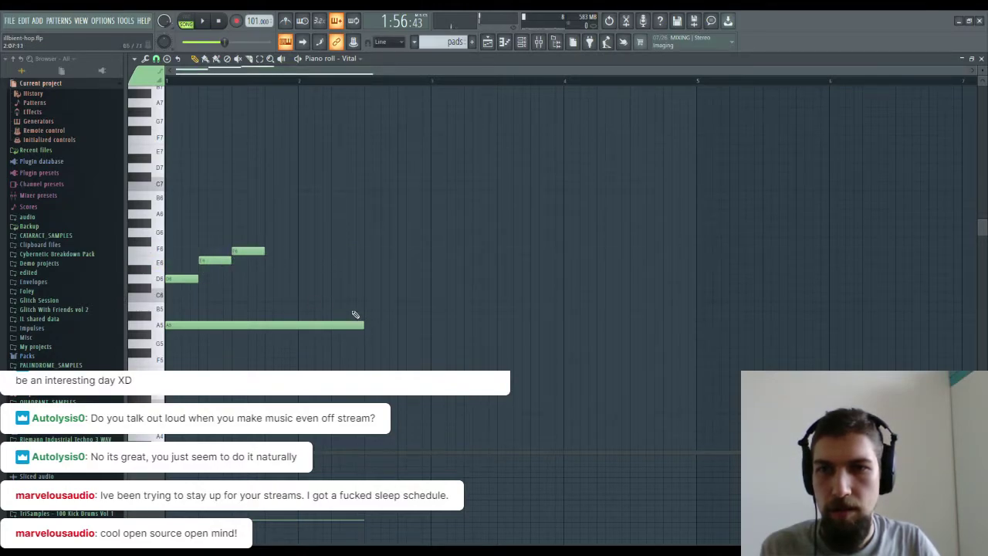
pyautogui.moveTo(360, 325); pyautogui.dragTo(277, 341)
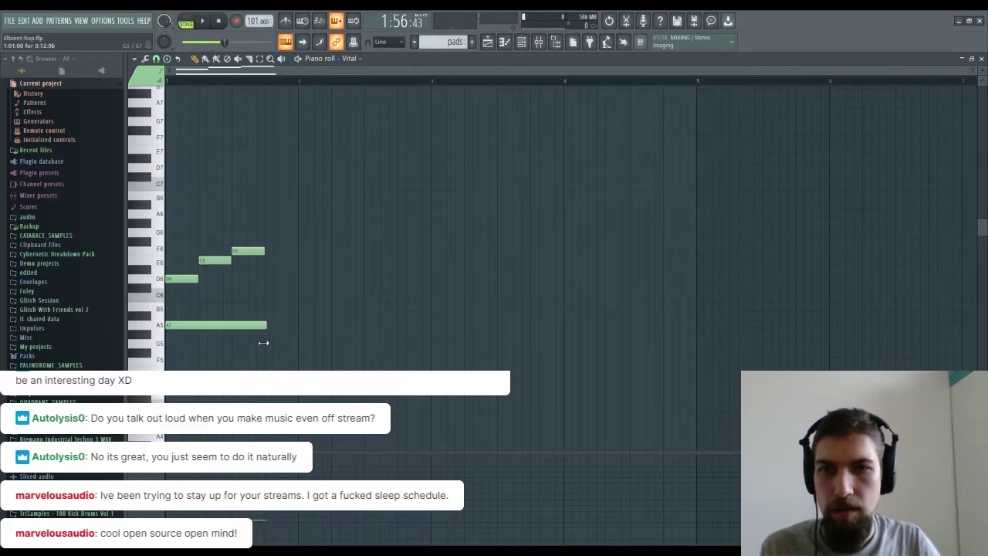
pyautogui.click(982, 59)
# Play from bar 50 and move the pads clip on track 13 to start at bar 54.
pyautogui.press('space')
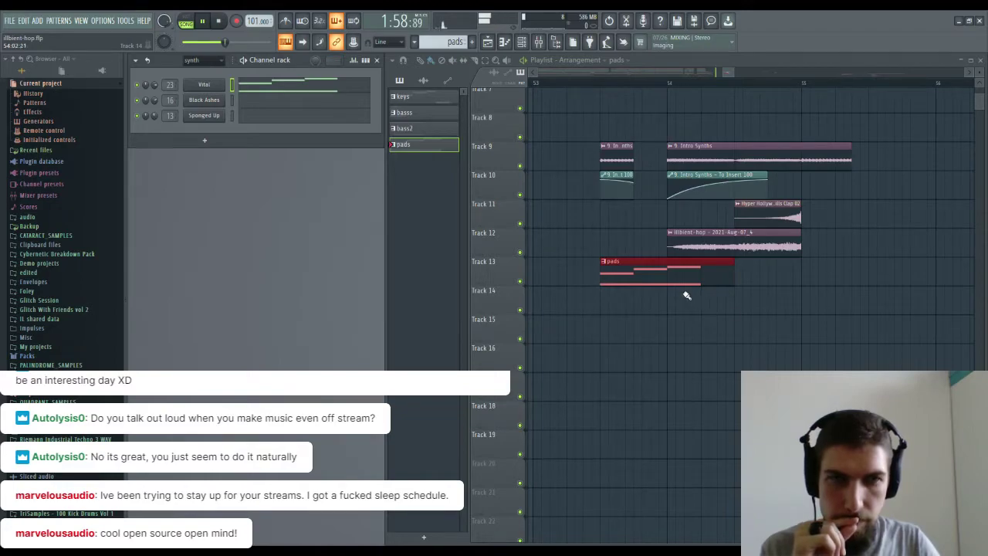
pyautogui.moveTo(673, 127); pyautogui.dragTo(714, 144)
pyautogui.scroll(-3, 733, 90)
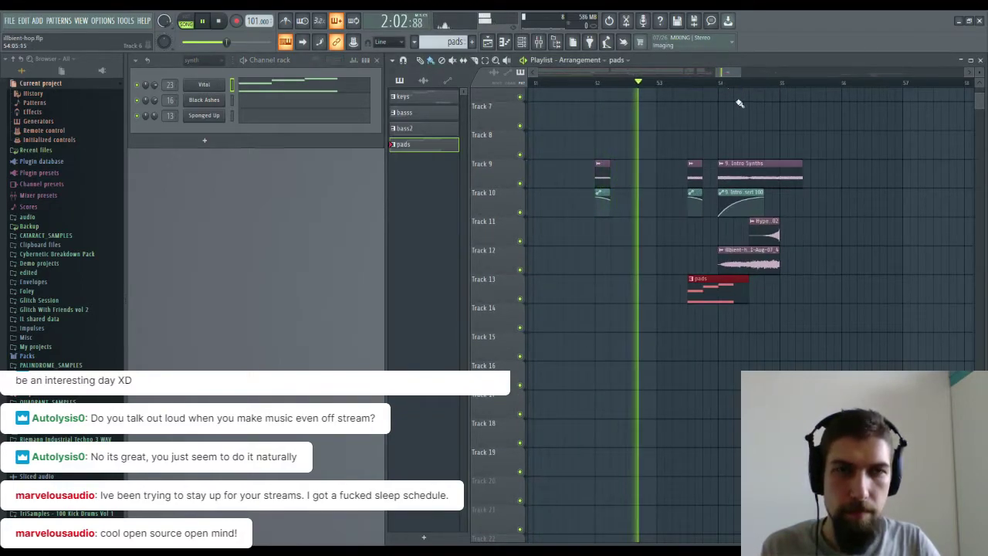
pyautogui.moveTo(710, 286); pyautogui.dragTo(740, 291)
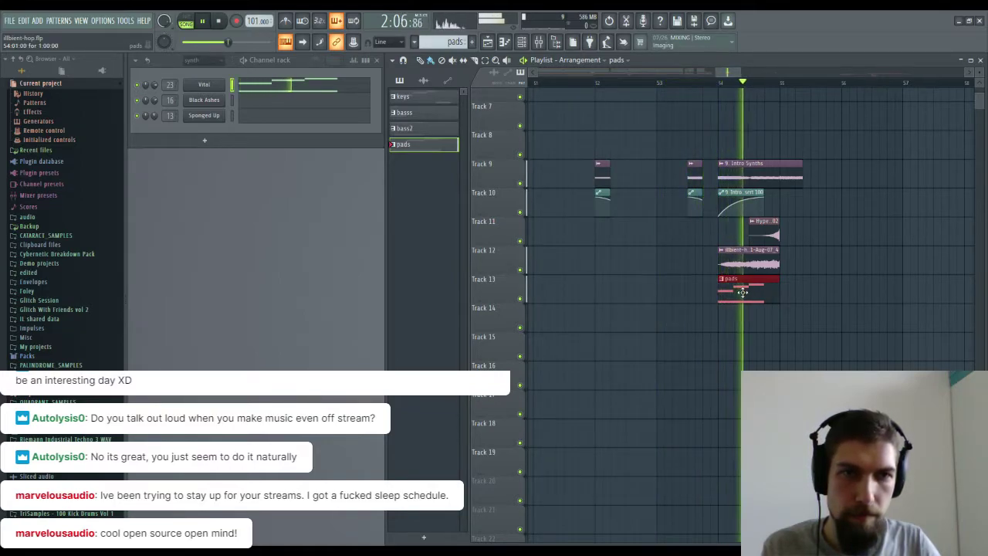
pyautogui.press('space')
# Raise the Vital fader on mixer insert 23 and listen to the ending from just before bar 52.
pyautogui.press('F9')
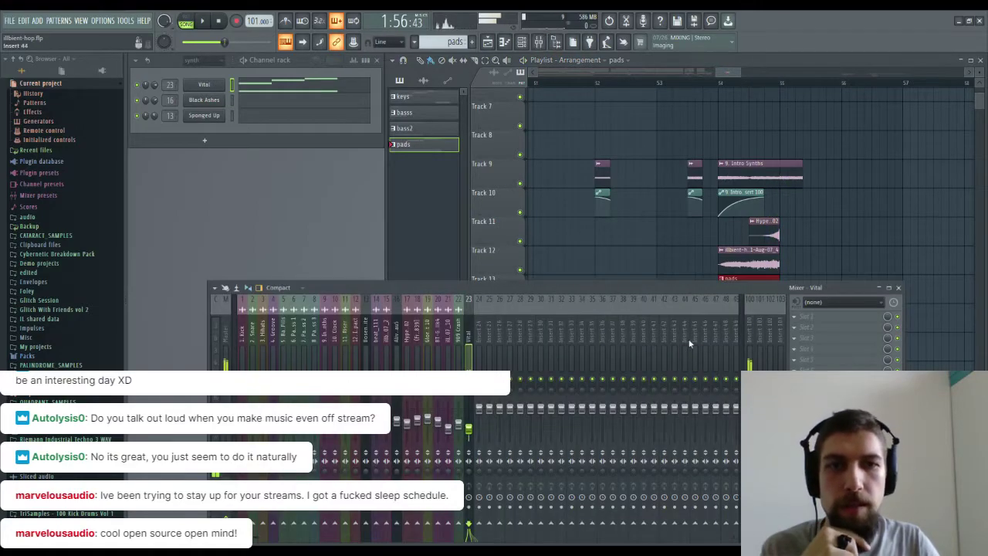
pyautogui.press('space')
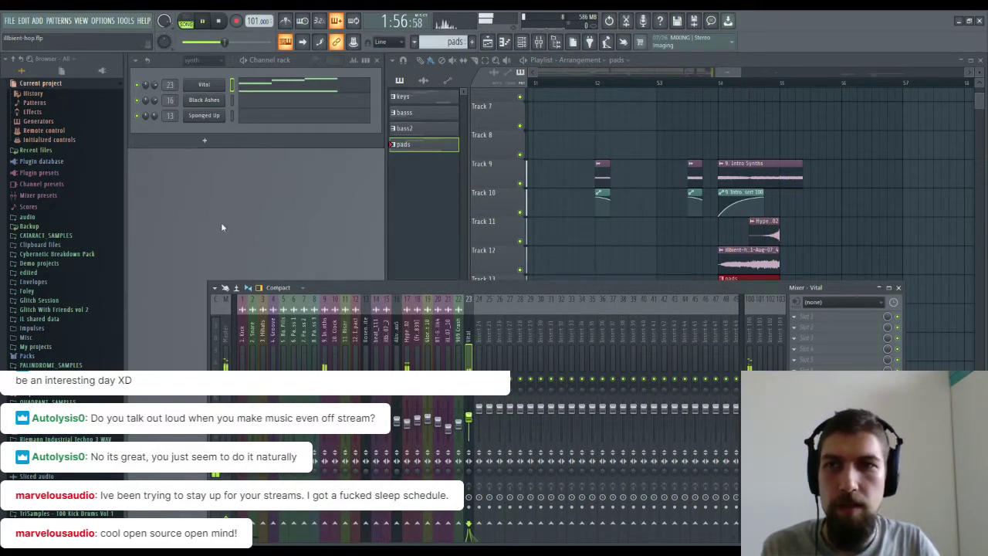
pyautogui.click(572, 84)
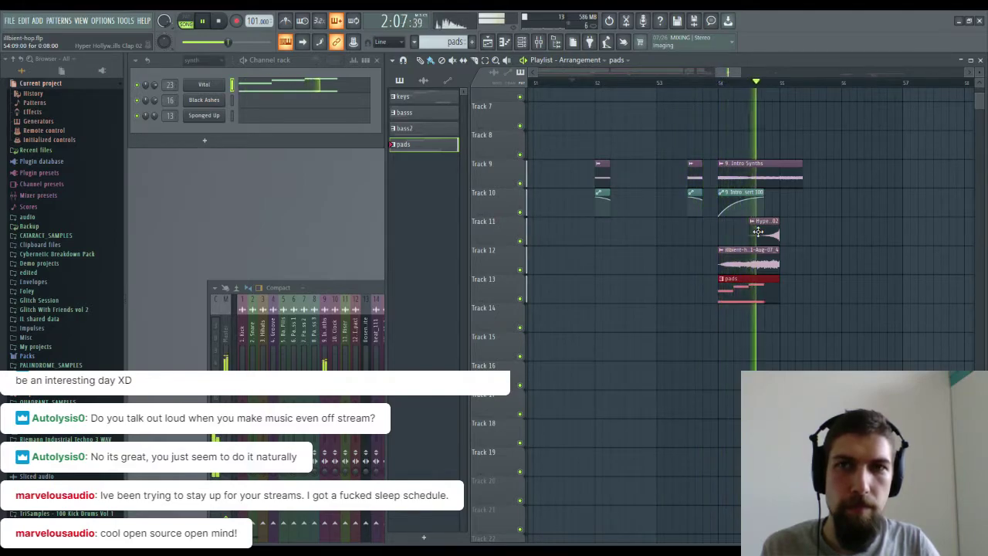
pyautogui.press('space')
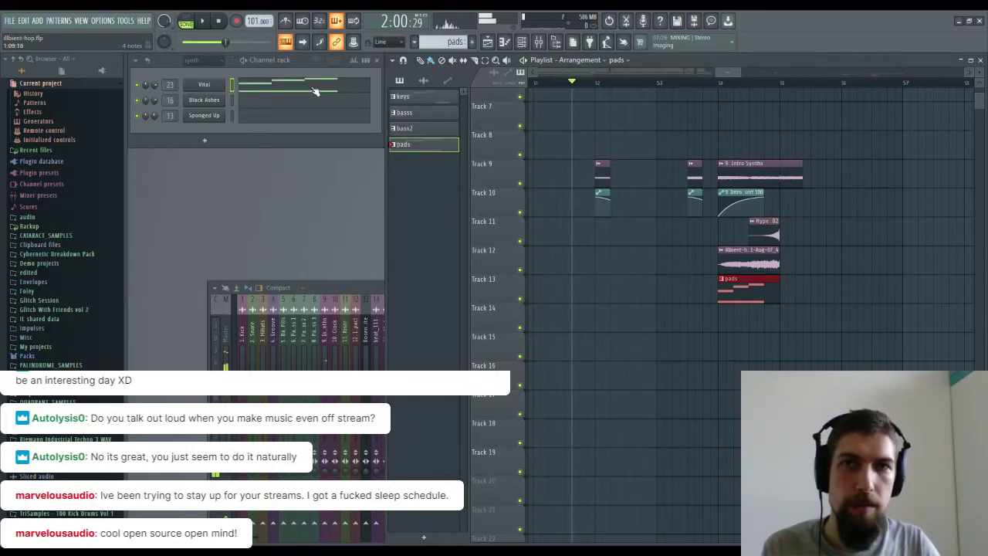
# Move the F6 note of the pads pattern to the start of bar 2 with a three-quarter-bar length, and play the ending.
pyautogui.click(313, 90)
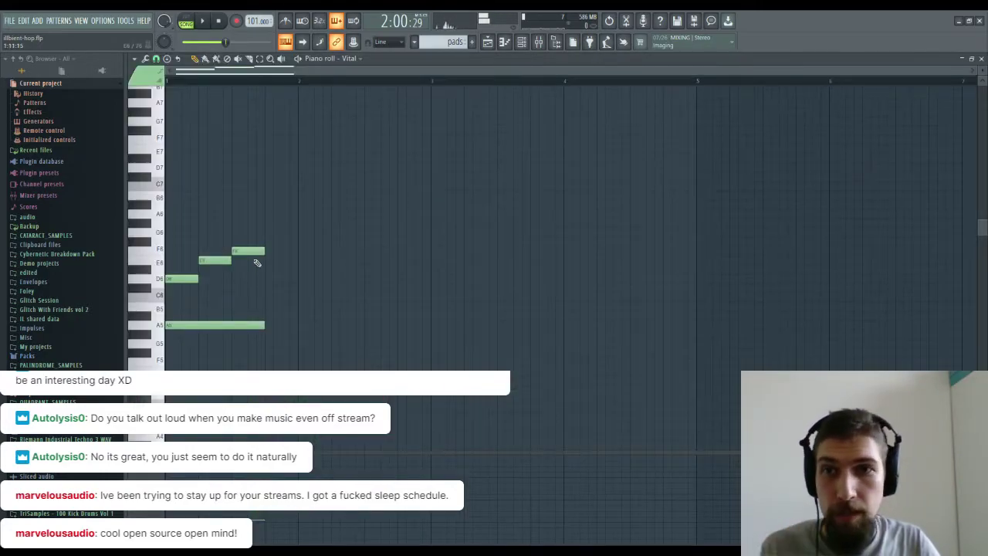
pyautogui.rightClick(252, 249)
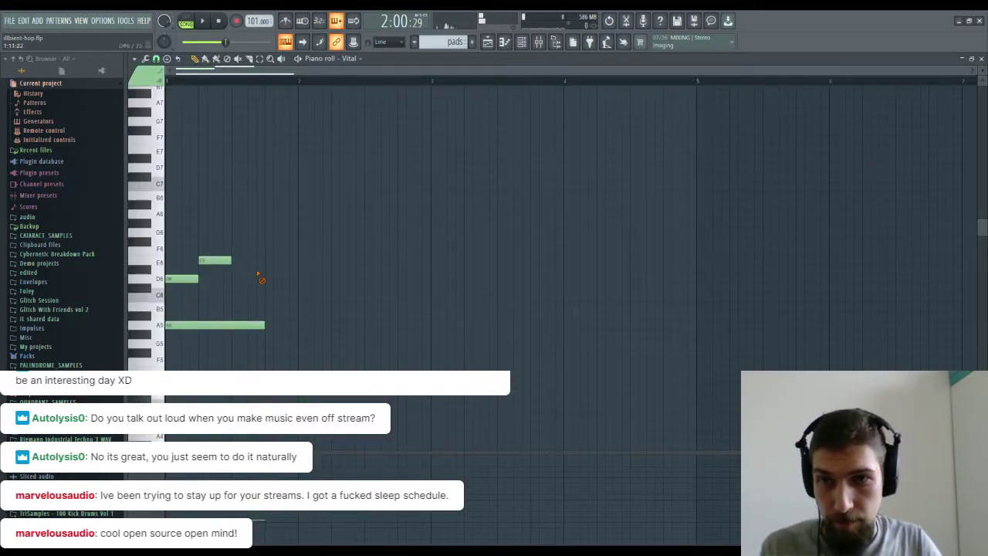
pyautogui.click(299, 252)
pyautogui.rightClick(306, 255)
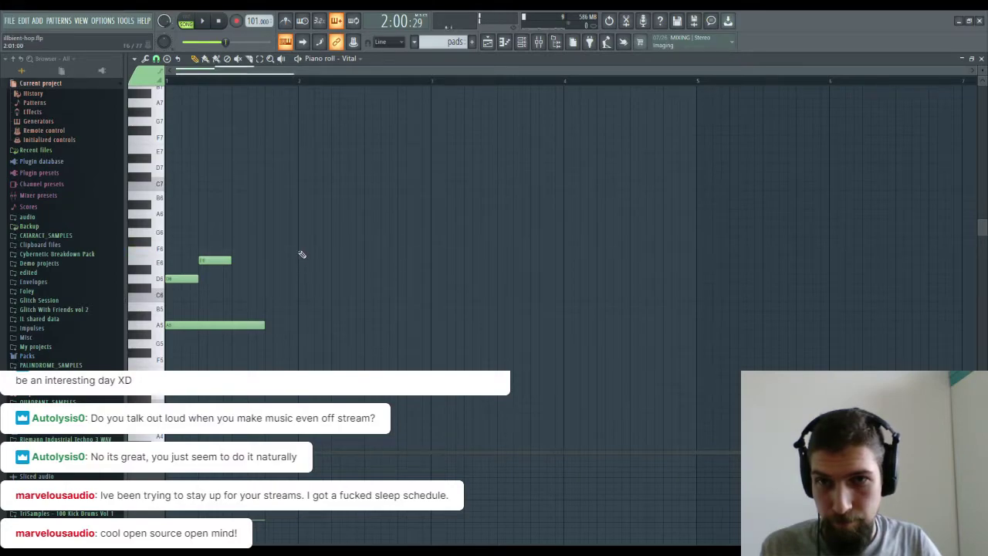
pyautogui.click(302, 252)
pyautogui.click(981, 59)
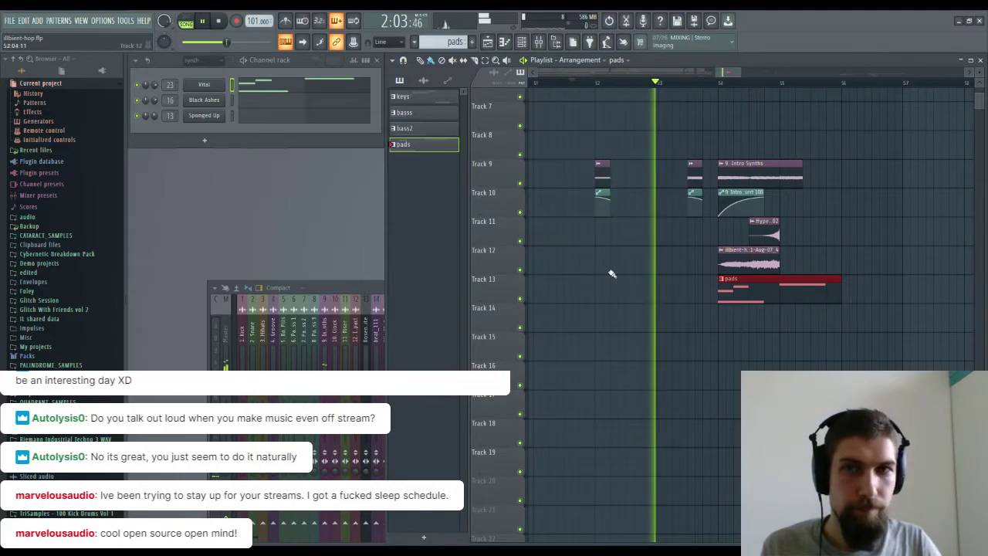
# Add a three-quarter-bar A5 beneath the last F6 in the pads pattern and shift both notes a quarter bar earlier.
pyautogui.click(315, 94)
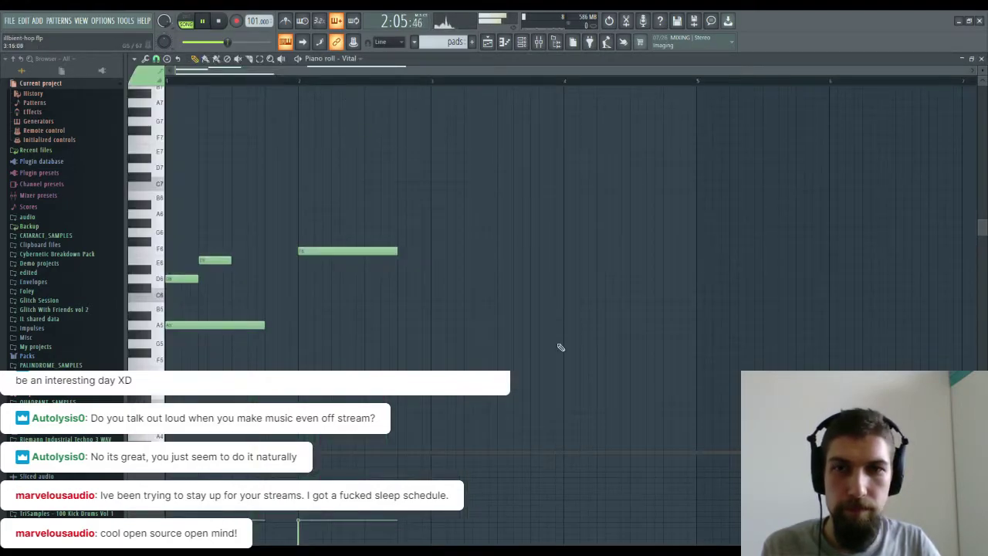
pyautogui.click(305, 325)
pyautogui.moveTo(307, 327); pyautogui.dragTo(327, 189)
pyautogui.press('space')
pyautogui.moveTo(330, 249); pyautogui.dragTo(291, 249)
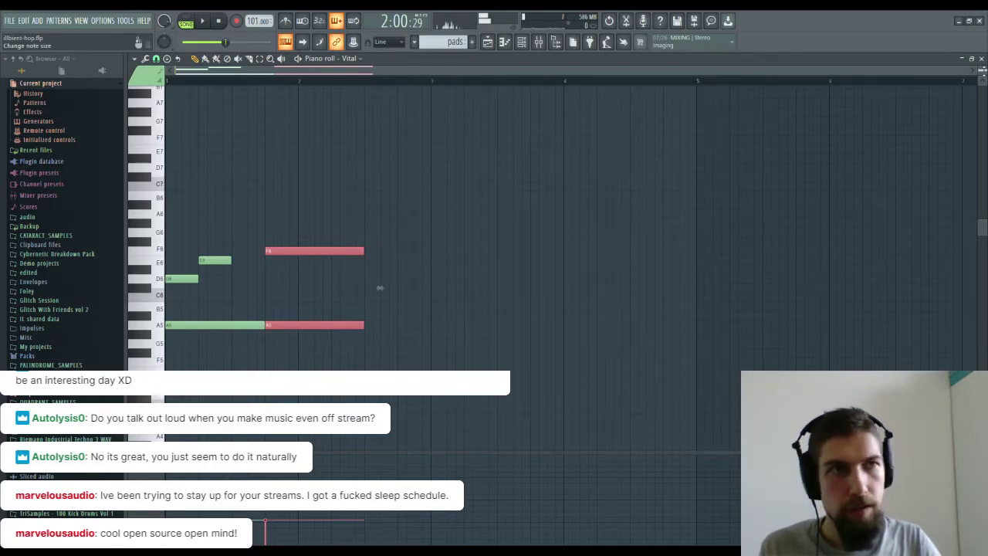
pyautogui.click(981, 59)
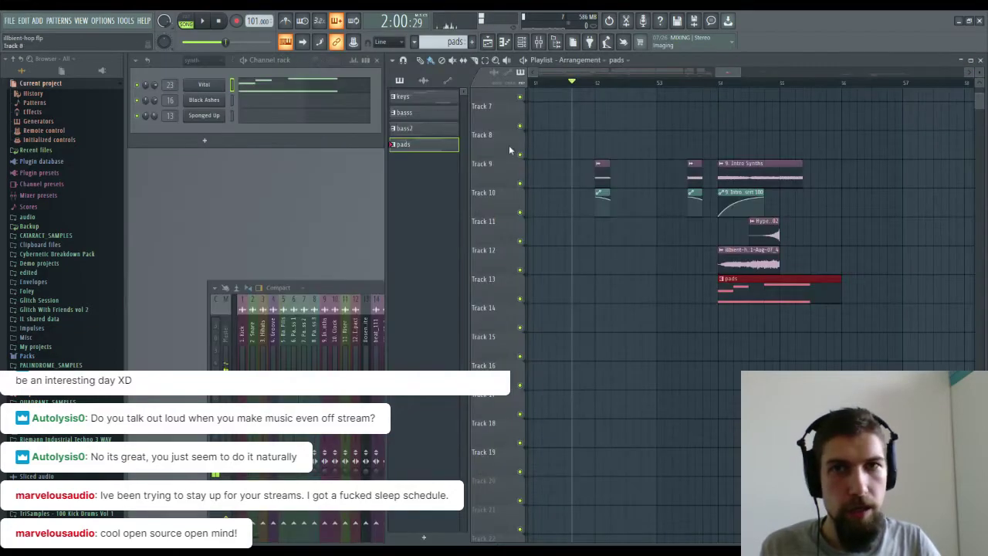
# Set the Vital volume on mixer insert 23 to 54%.
pyautogui.click(539, 42)
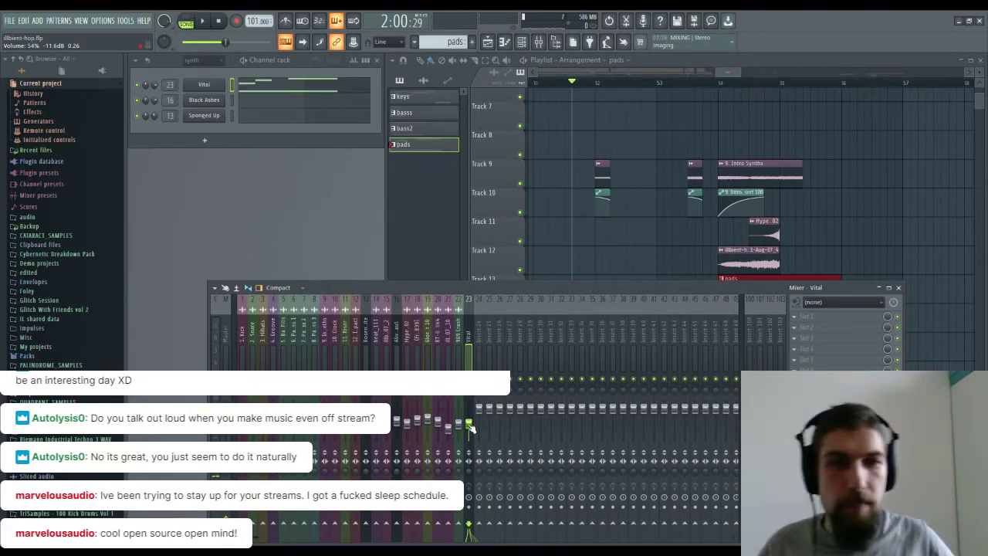
pyautogui.click(897, 287)
pyautogui.scroll(-3, 907, 85)
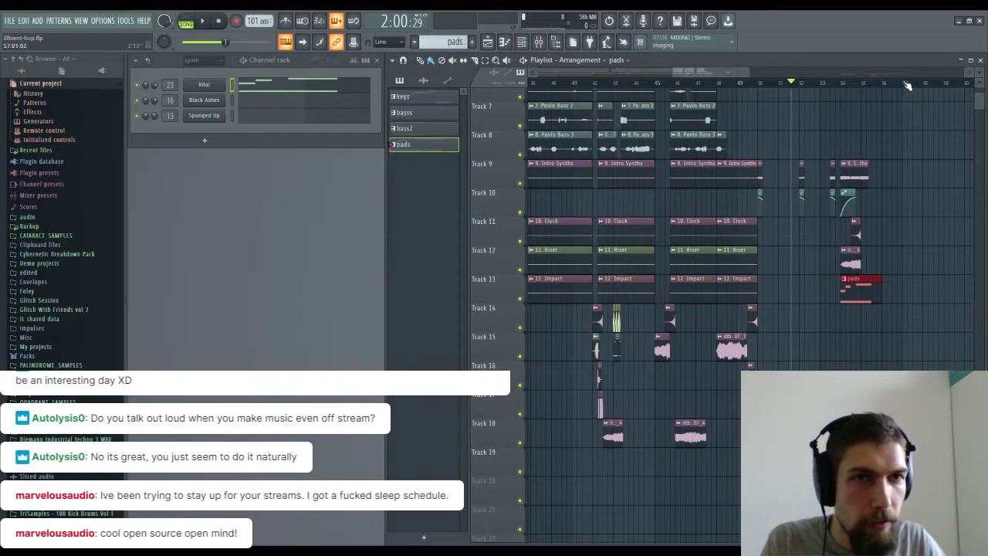
# Examine the clips leading up to the ending and inspect the sampler settings of the beat_111 clip on track 16.
pyautogui.scroll(4, 816, 88)
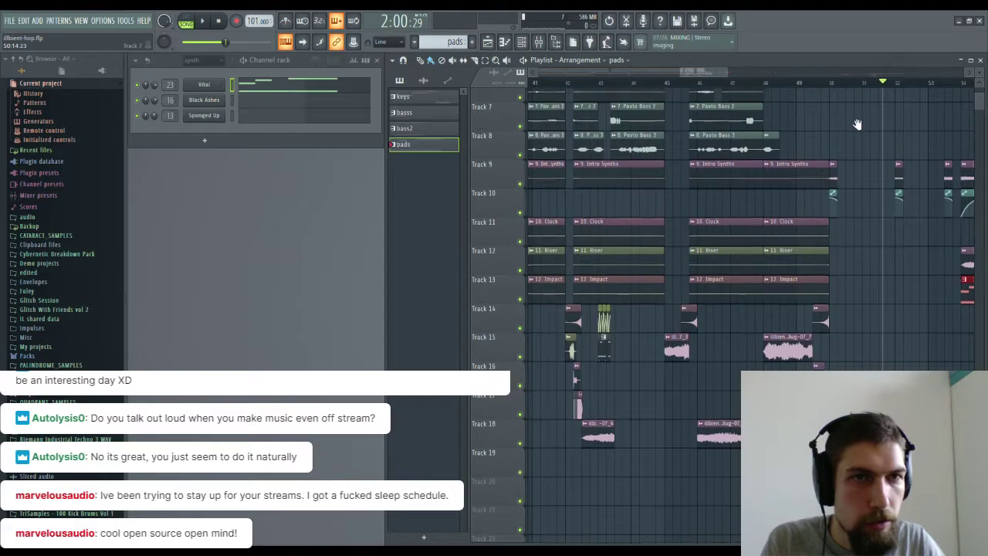
pyautogui.moveTo(856, 123); pyautogui.dragTo(901, 226)
pyautogui.moveTo(731, 182); pyautogui.dragTo(565, 151)
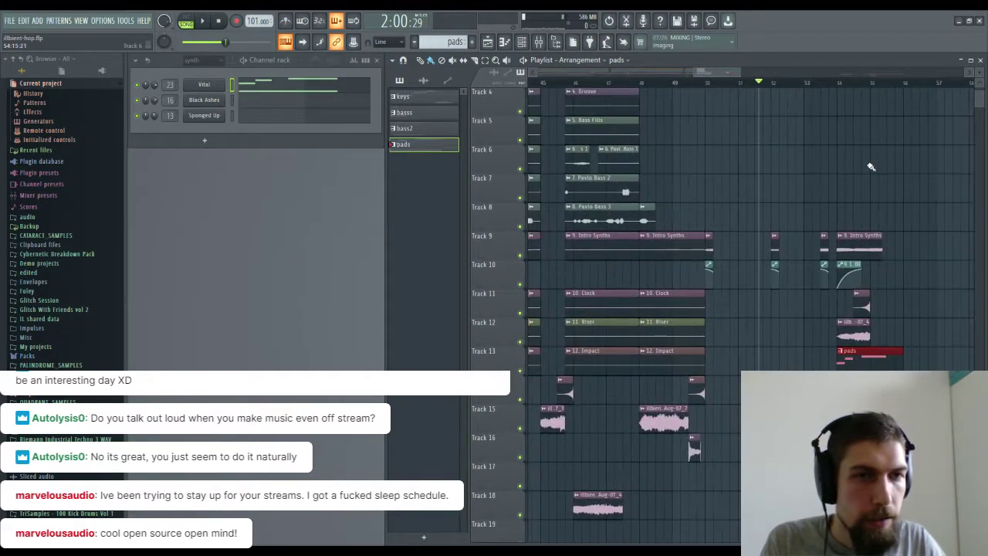
pyautogui.moveTo(856, 155); pyautogui.dragTo(789, 130)
pyautogui.moveTo(618, 459); pyautogui.dragTo(753, 385)
pyautogui.moveTo(669, 330); pyautogui.dragTo(685, 271)
pyautogui.doubleClick(778, 292)
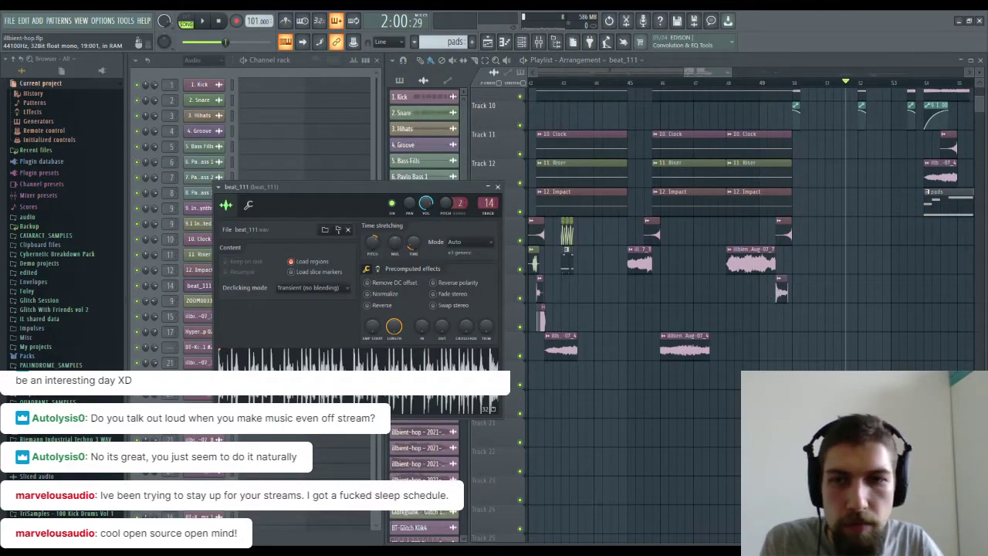
pyautogui.click(498, 187)
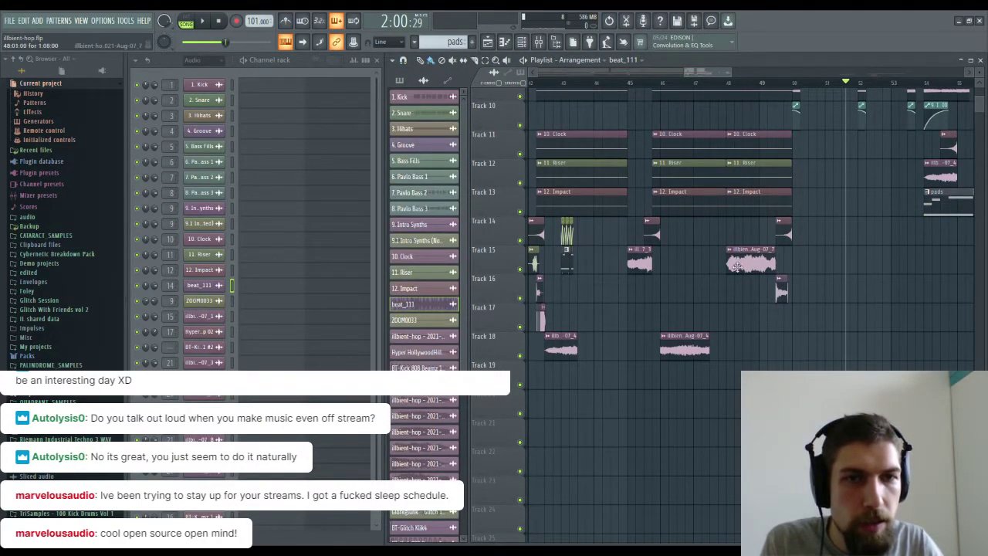
# Try placing a copy of the illbient-hop - 2021-Aug-07_4 clip on track 14 at bar 55, and remove it.
pyautogui.click(676, 352)
pyautogui.moveTo(848, 329); pyautogui.dragTo(668, 353)
pyautogui.click(763, 275)
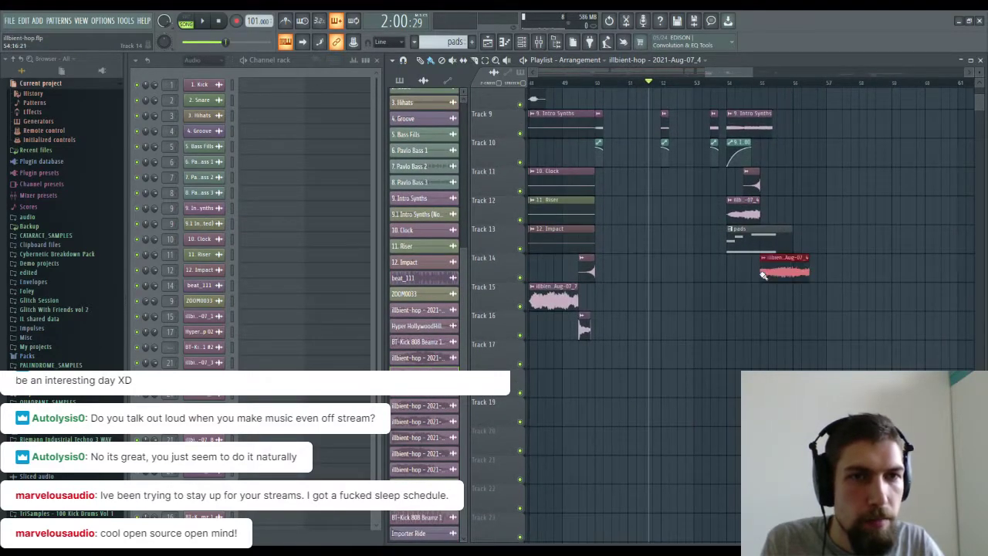
pyautogui.rightClick(779, 268)
# Extend the illbient-hop - 2021-Aug-07_4 clip on track 12 and the last Intro Synths clip on track 9 to bar 56.
pyautogui.moveTo(763, 210); pyautogui.dragTo(805, 203)
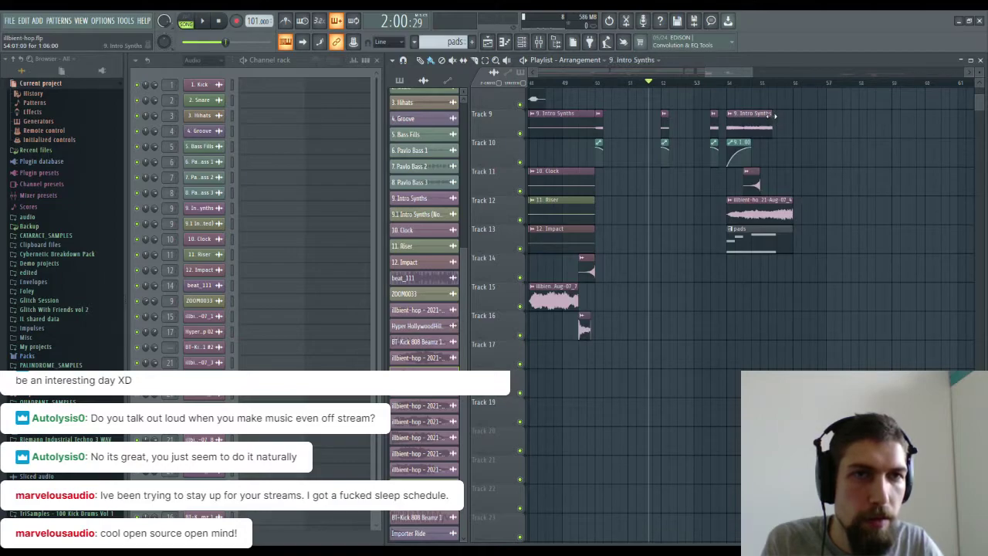
pyautogui.scroll(3, 792, 76)
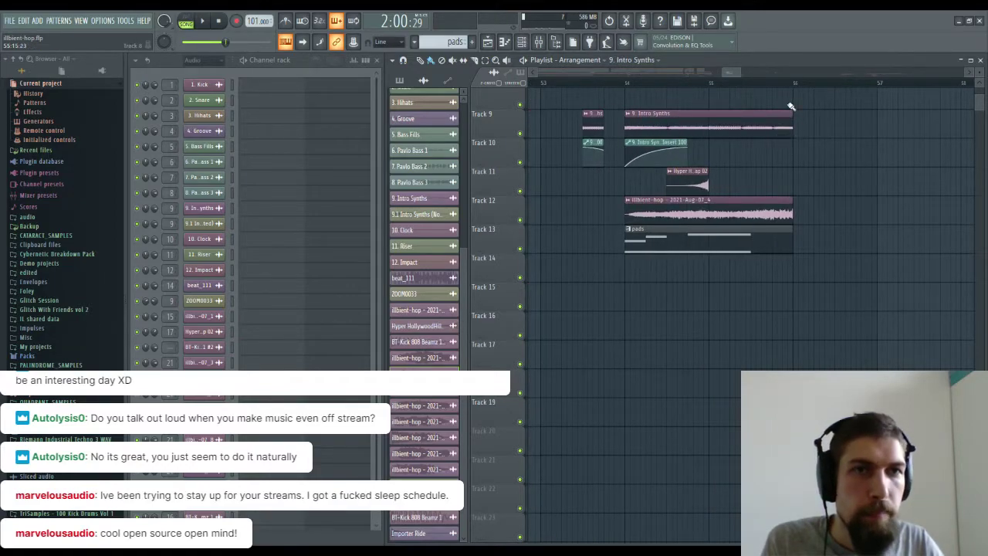
# Play the arrangement from about bar 45 through the extended ending clips, and stop playback.
pyautogui.scroll(-5, 790, 91)
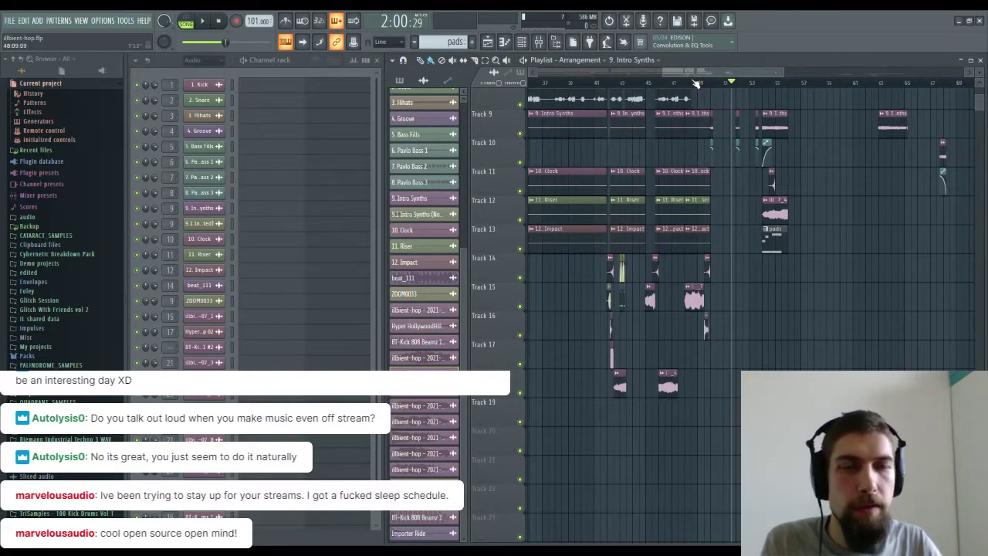
pyautogui.click(655, 85)
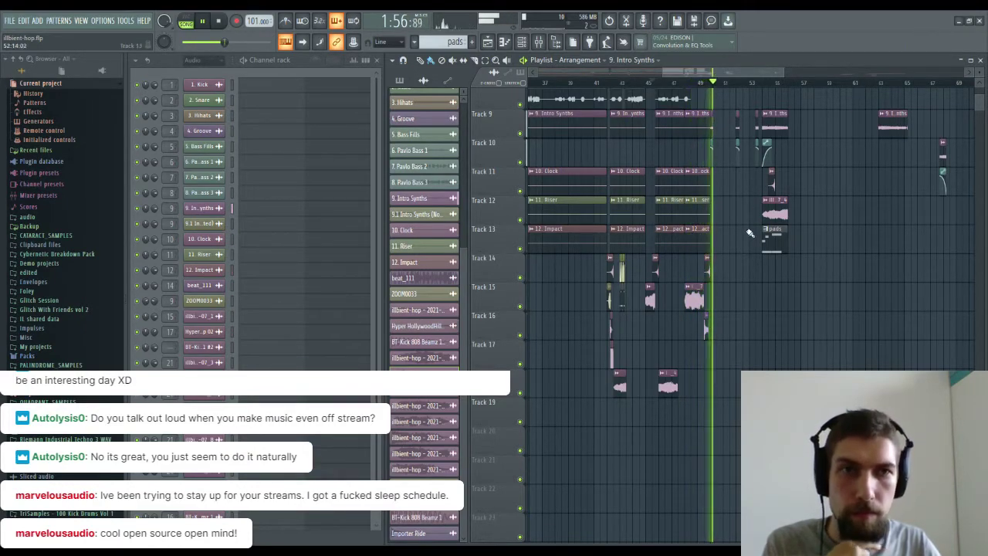
pyautogui.scroll(3, 733, 238)
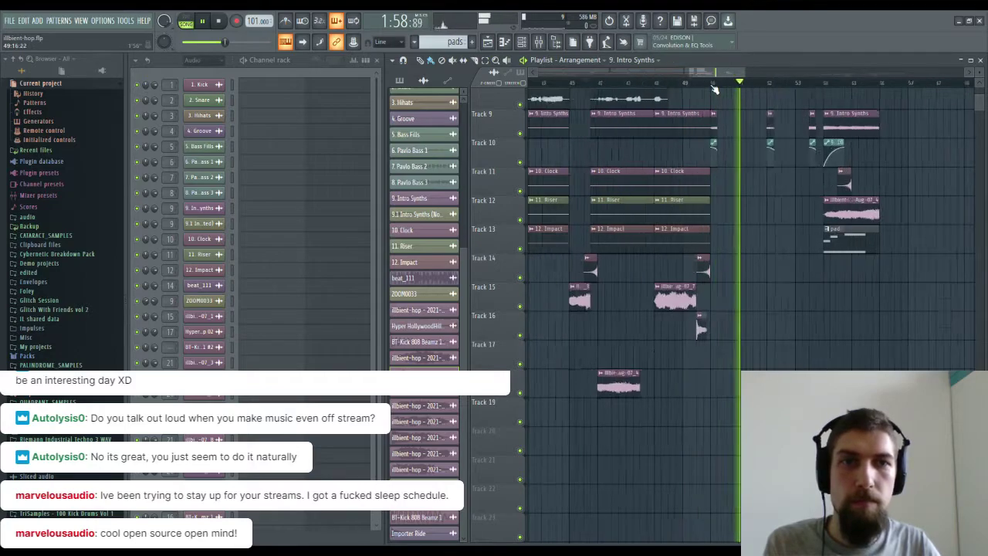
pyautogui.scroll(2, 760, 315)
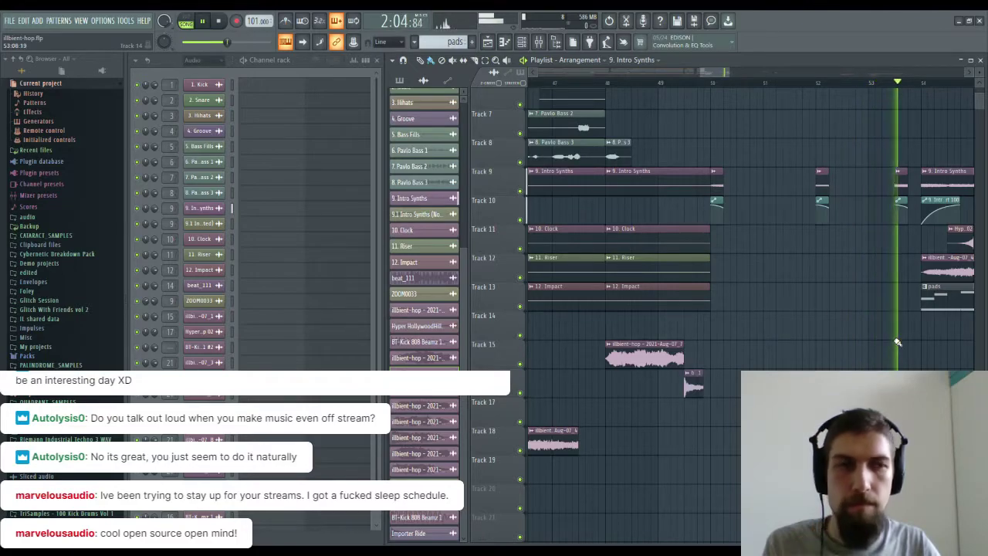
pyautogui.moveTo(864, 342); pyautogui.dragTo(814, 341)
pyautogui.moveTo(921, 342); pyautogui.dragTo(810, 339)
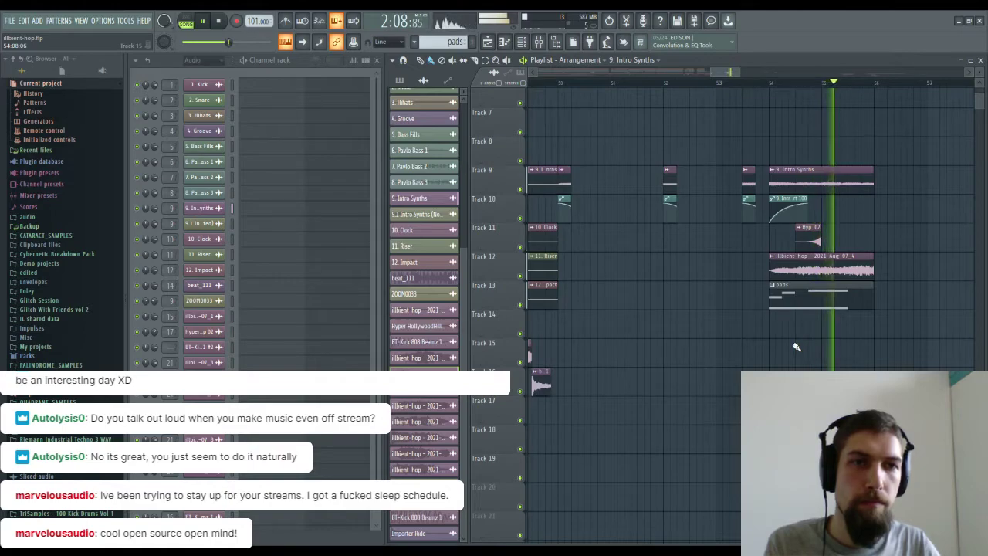
pyautogui.press('space')
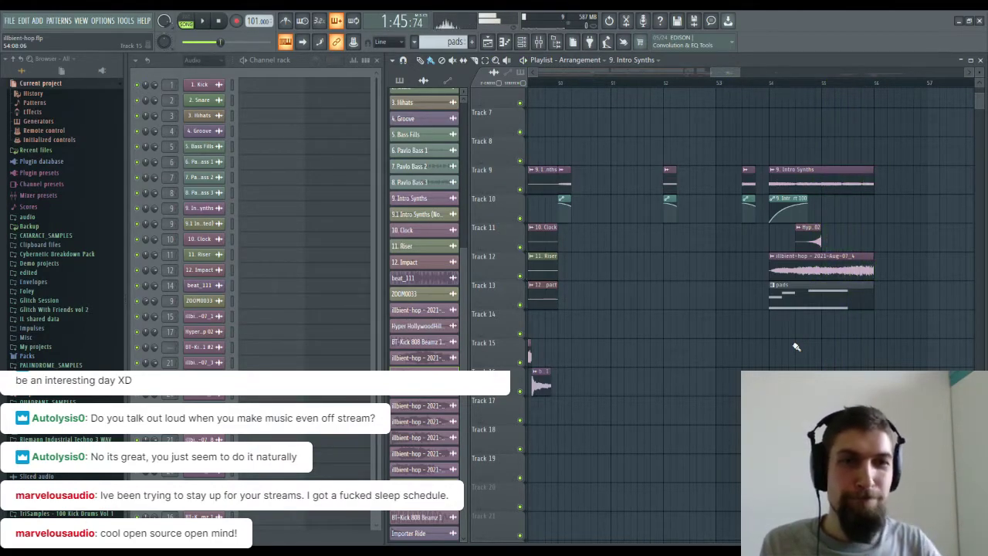
# Add a three-quarter-bar A6 note at bar 2 of the pads pattern and slightly raise the velocities of the last notes.
pyautogui.click(831, 303)
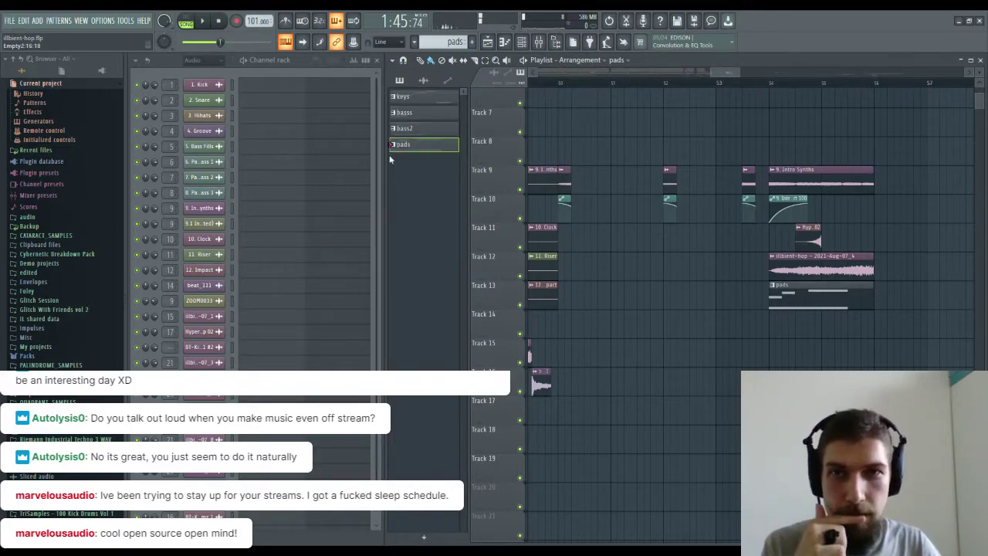
pyautogui.doubleClick(410, 148)
pyautogui.click(301, 233)
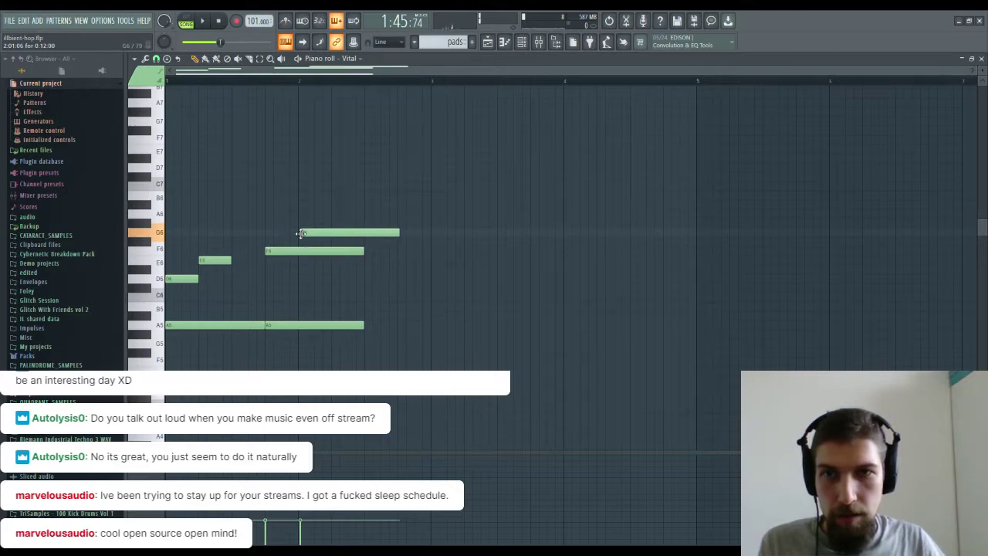
pyautogui.moveTo(299, 225); pyautogui.dragTo(294, 214)
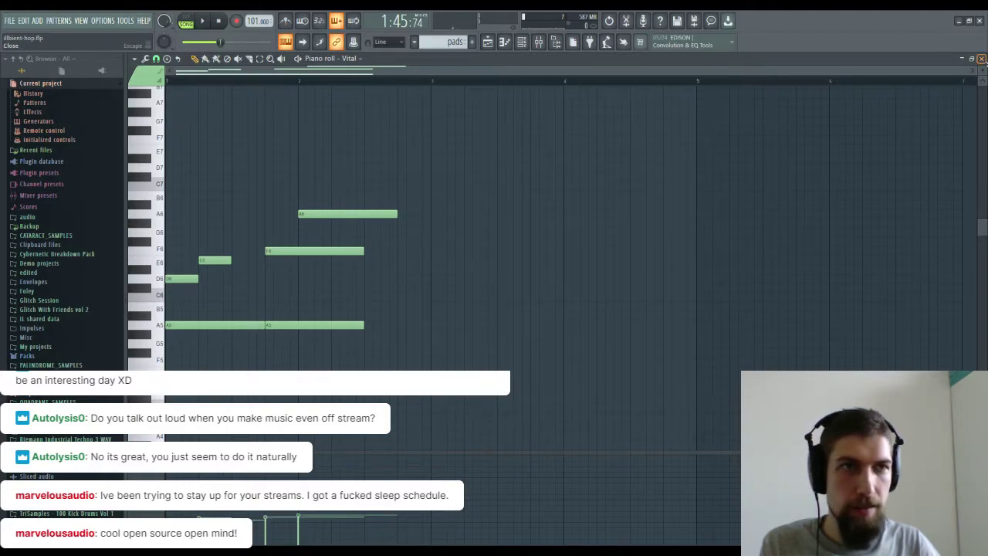
pyautogui.click(981, 58)
# Listen to the transition into the ending and load Fruity Delay 3 on mixer insert 14 of the beat_111 clip.
pyautogui.press('space')
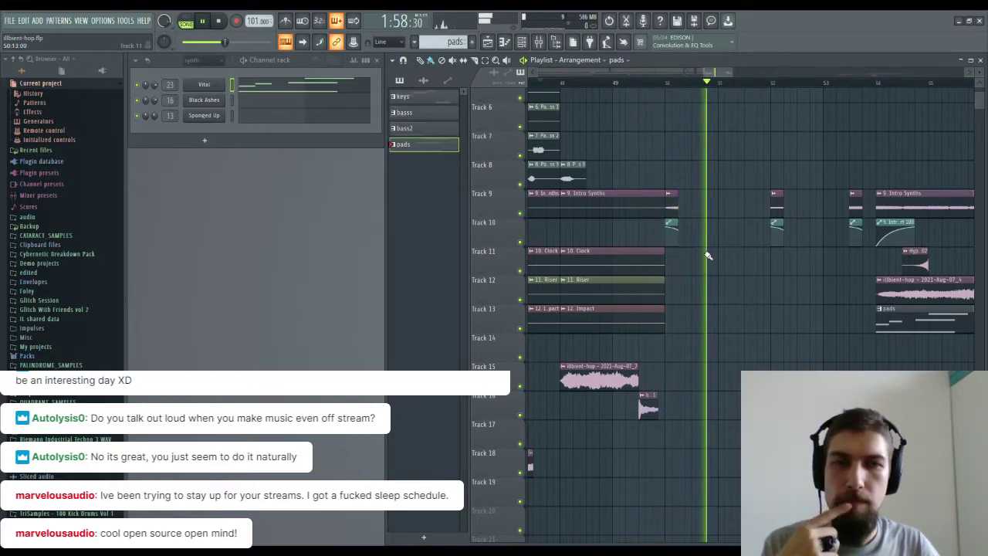
pyautogui.press('space')
pyautogui.doubleClick(649, 406)
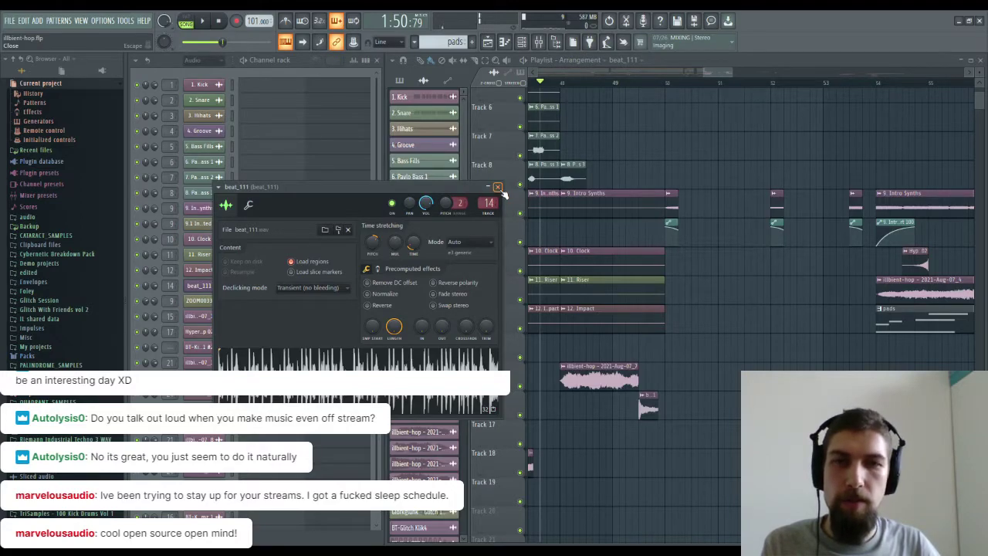
pyautogui.click(498, 187)
pyautogui.click(538, 42)
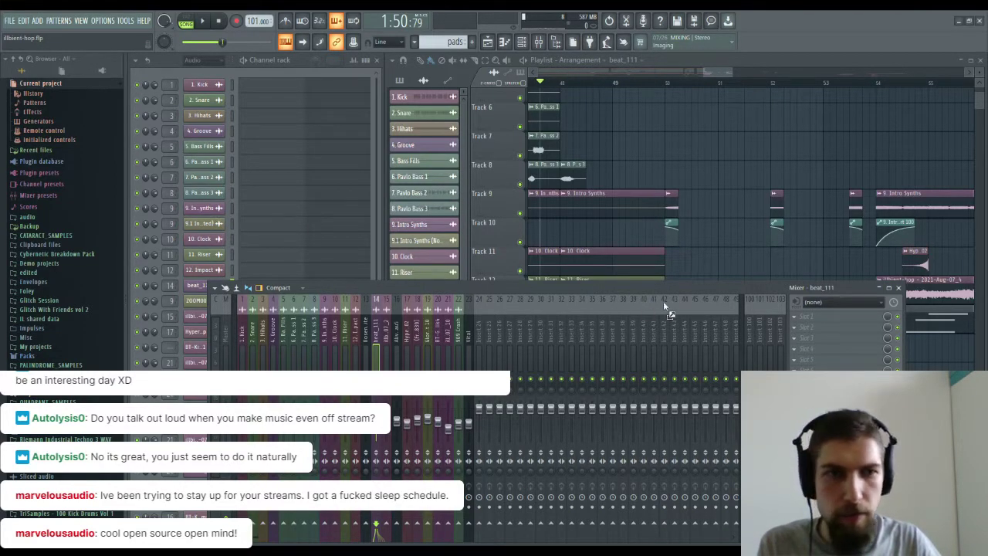
pyautogui.moveTo(800, 313); pyautogui.dragTo(802, 316)
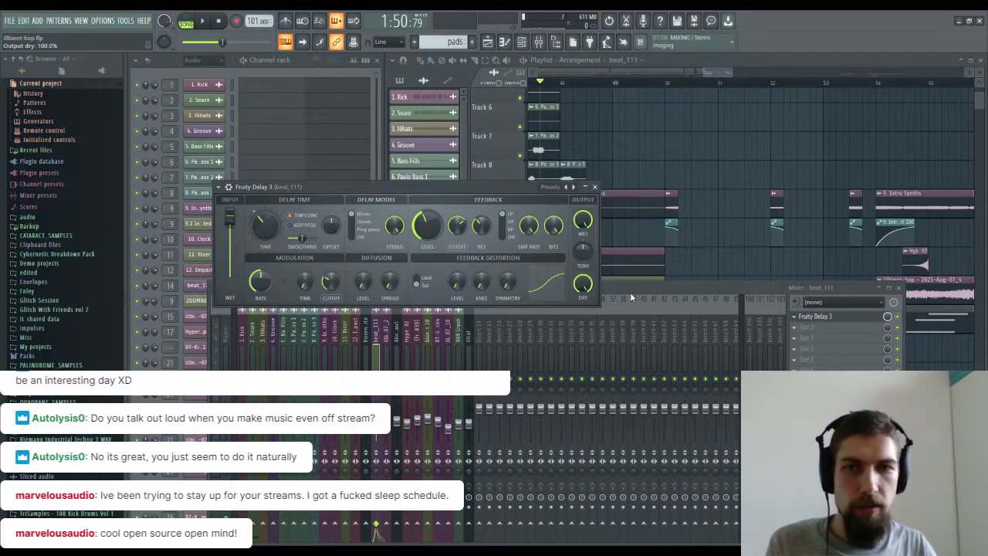
pyautogui.click(594, 187)
# Play from just before bar 48 to hear the delay on the beat_111 clip, and stop after bar 50.
pyautogui.press('space')
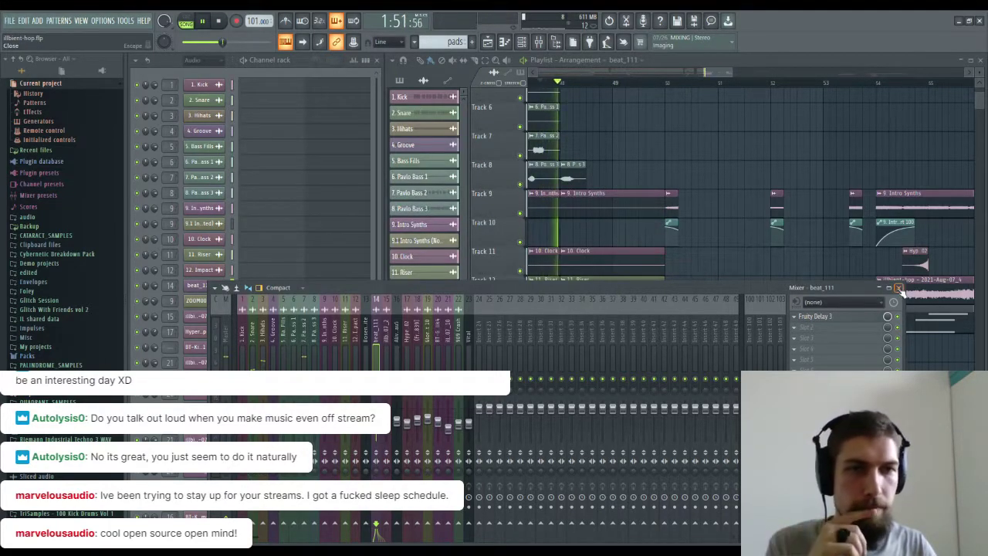
pyautogui.click(898, 287)
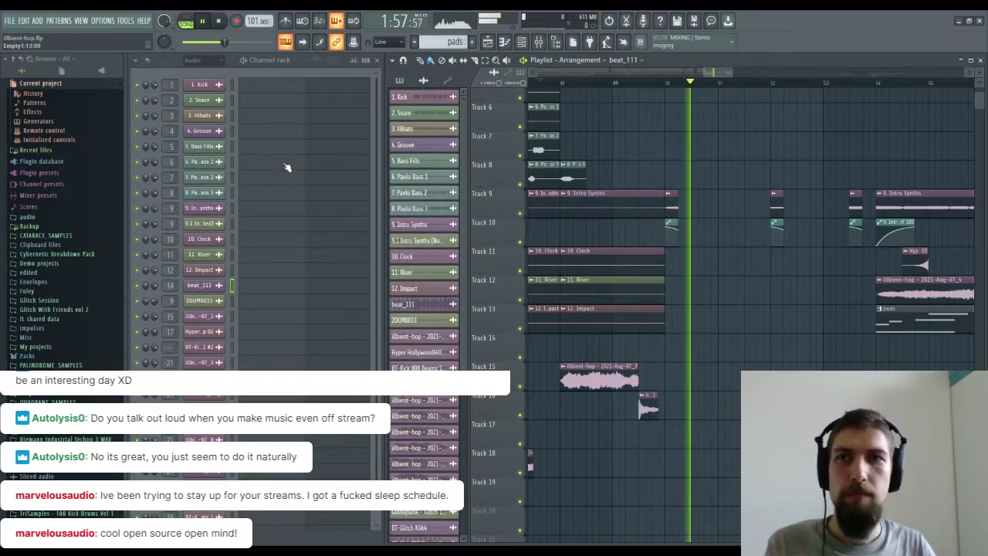
pyautogui.press('space')
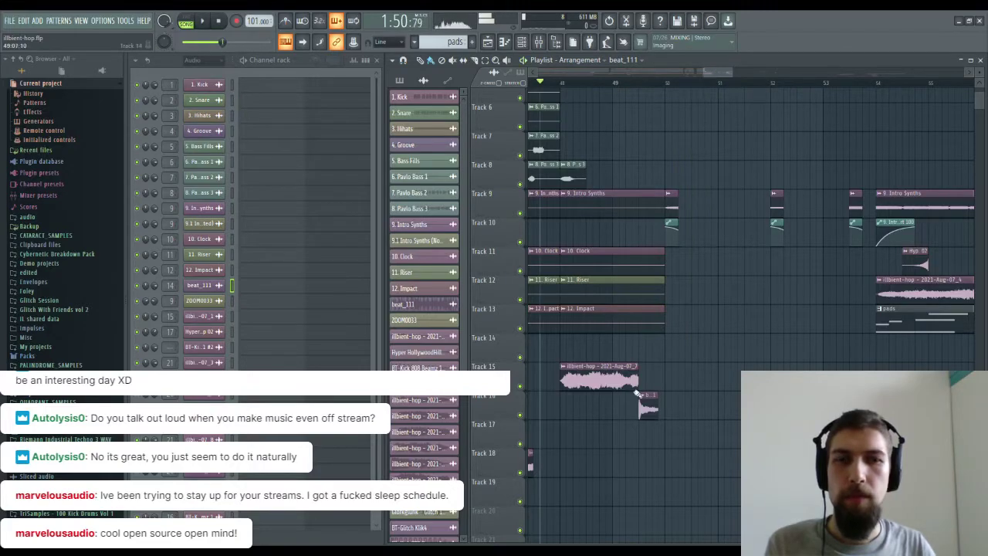
# Set the Fruity Delay 3 time on the beat_111 insert to 3:0 and replay the transition past bar 50.
pyautogui.click(539, 43)
pyautogui.click(847, 317)
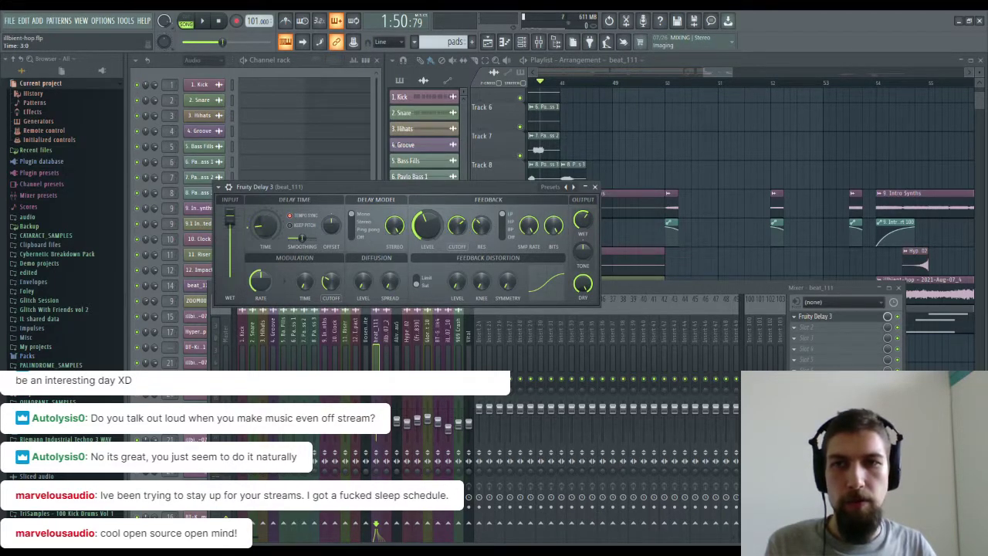
pyautogui.click(594, 186)
pyautogui.press('space')
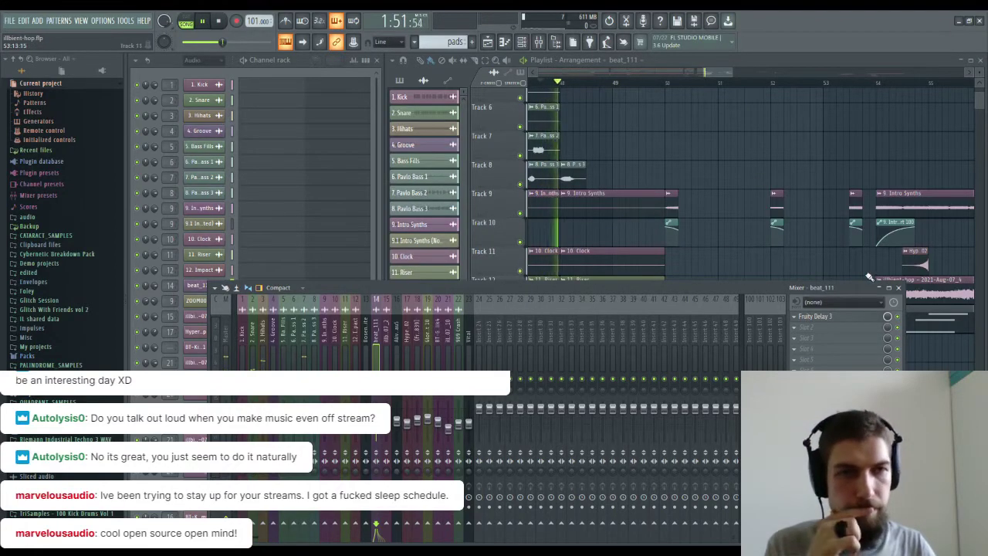
pyautogui.click(897, 289)
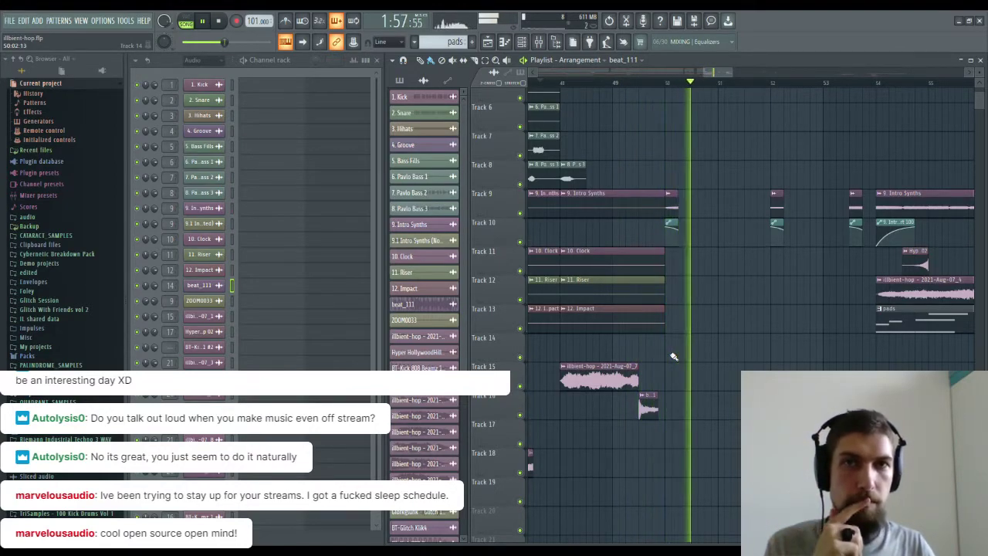
# Set the Fruity Delay 3 time on the beat_111 mixer insert to 2:0 while the transition plays.
pyautogui.press('F9')
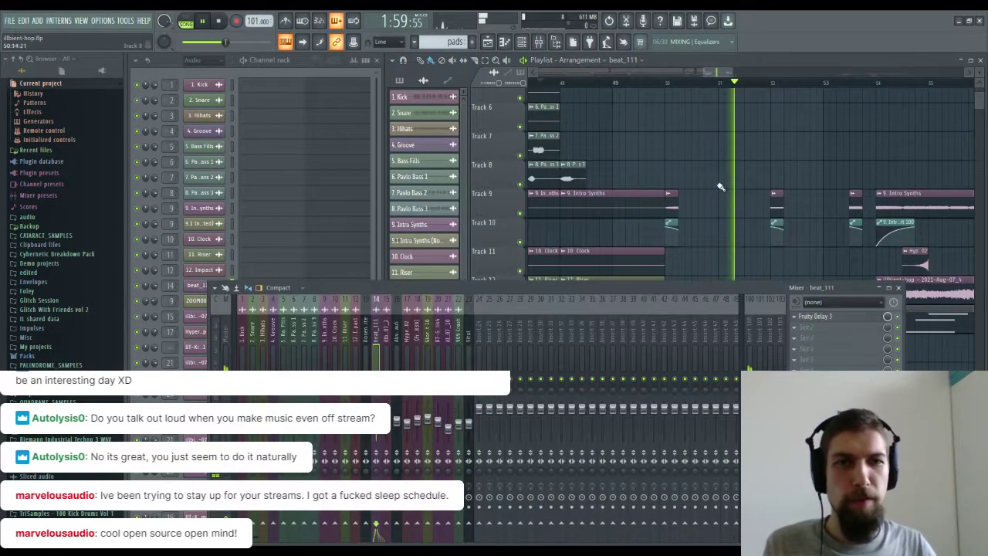
pyautogui.click(816, 316)
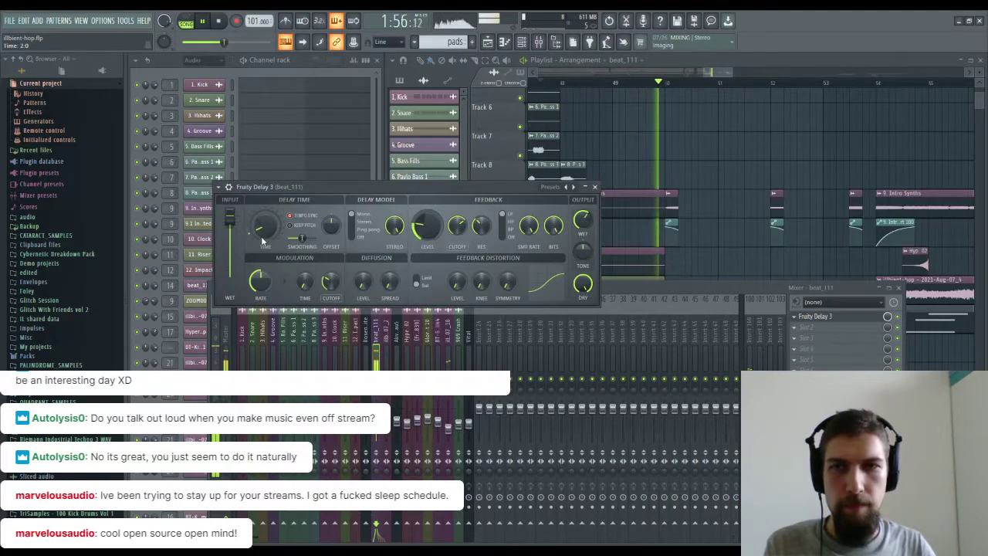
pyautogui.click(594, 187)
pyautogui.click(897, 287)
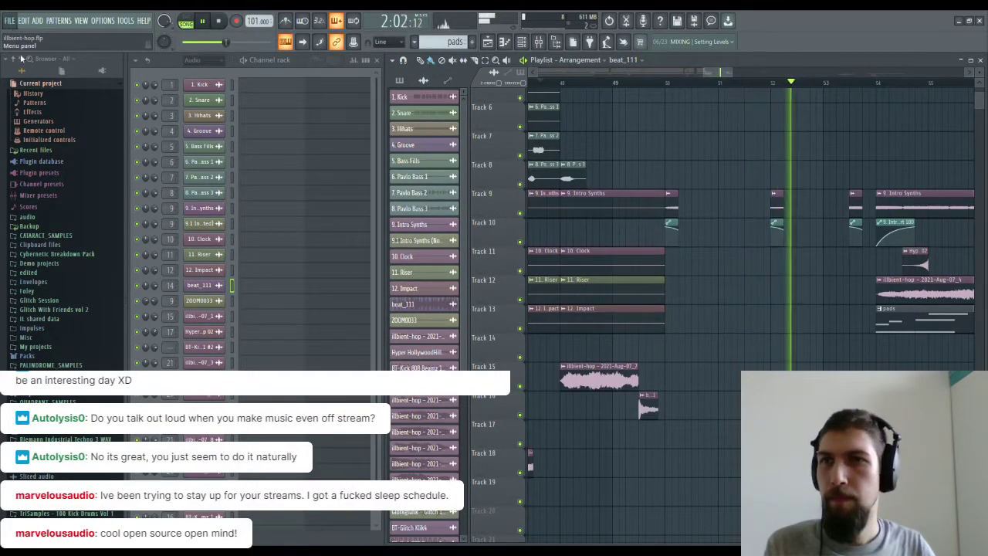
# Move the Hyper HollywoodHills Clap 02 clip on track 11 one bar later, to the second half of bar 55, and stop playback.
pyautogui.moveTo(807, 327); pyautogui.dragTo(627, 461)
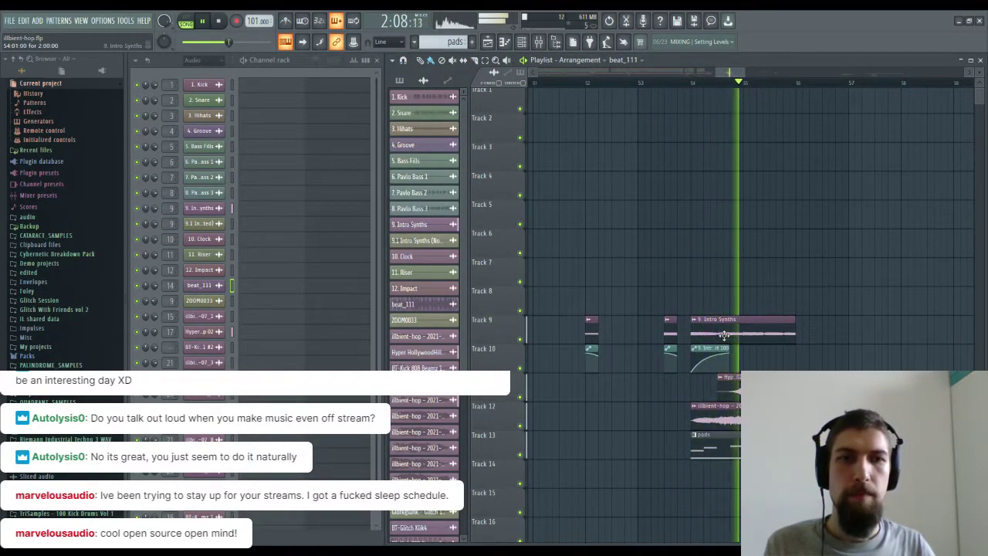
pyautogui.moveTo(730, 391); pyautogui.dragTo(756, 392)
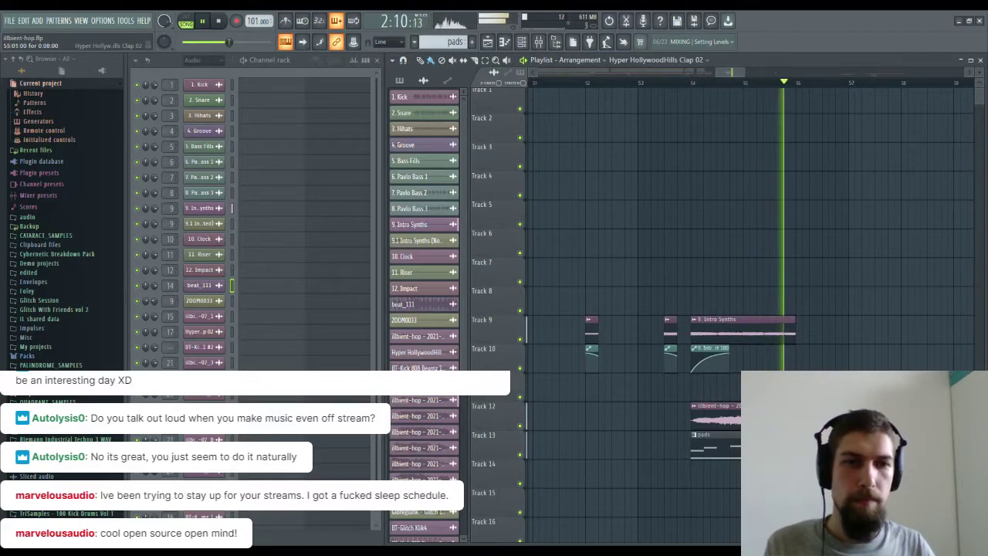
pyautogui.press('space')
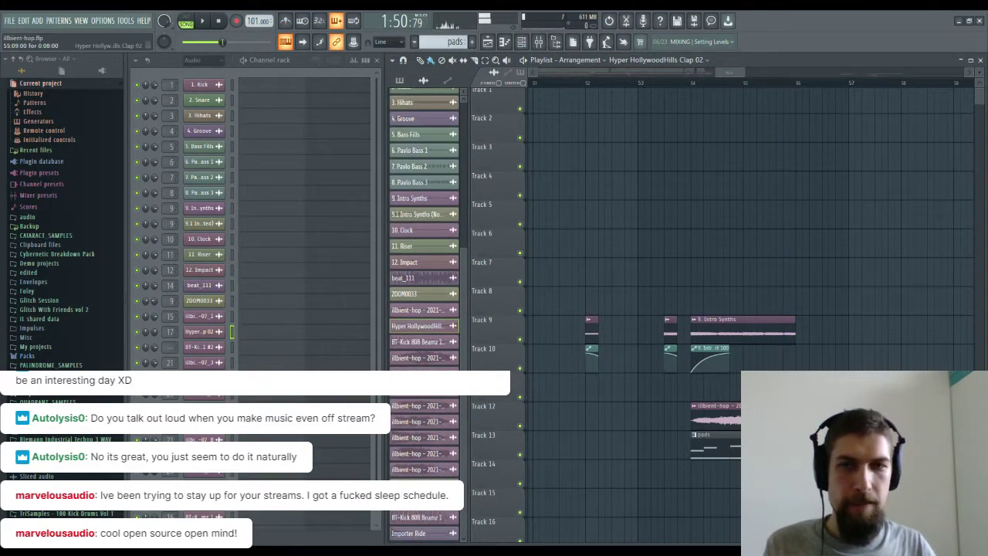
# Inspect the sampler settings of the Hyper HollywoodHills Clap 02 and BT-Kick 808 Beamz 1 #2 channels.
pyautogui.doubleClick(779, 390)
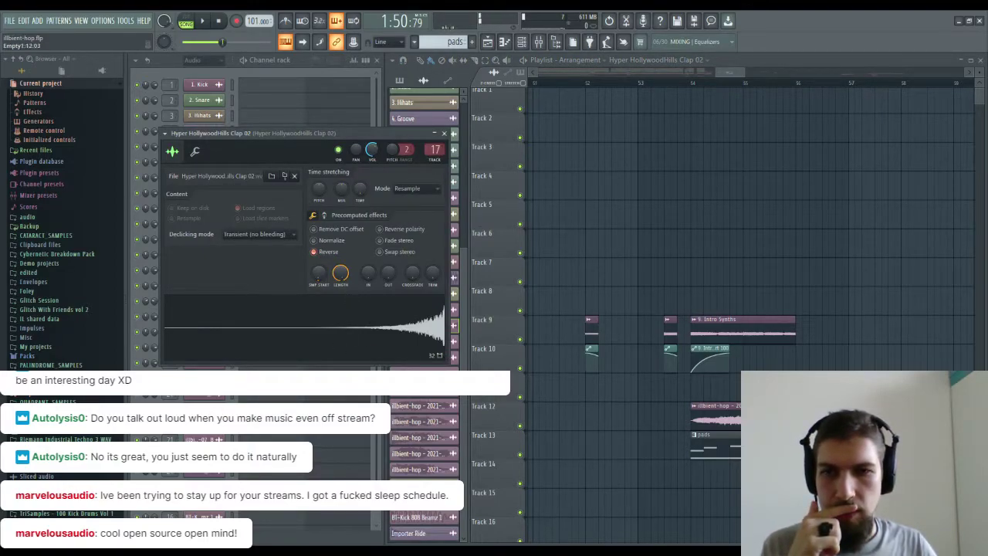
pyautogui.moveTo(374, 133); pyautogui.dragTo(621, 132)
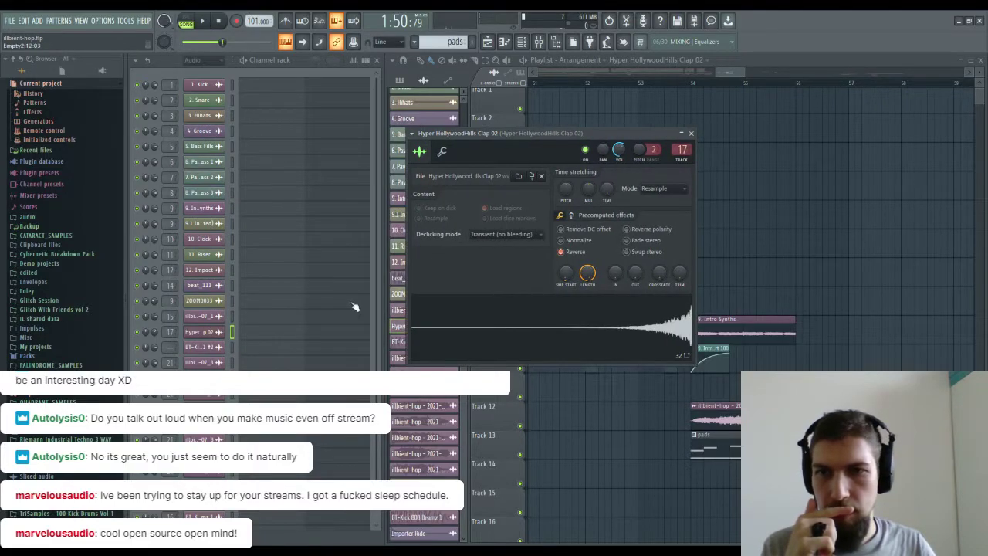
pyautogui.click(204, 348)
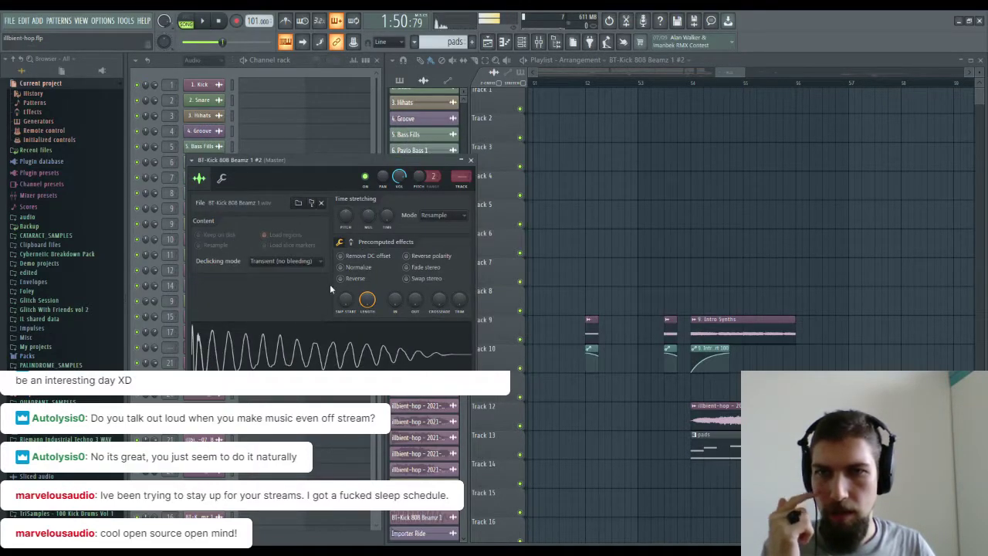
pyautogui.click(471, 160)
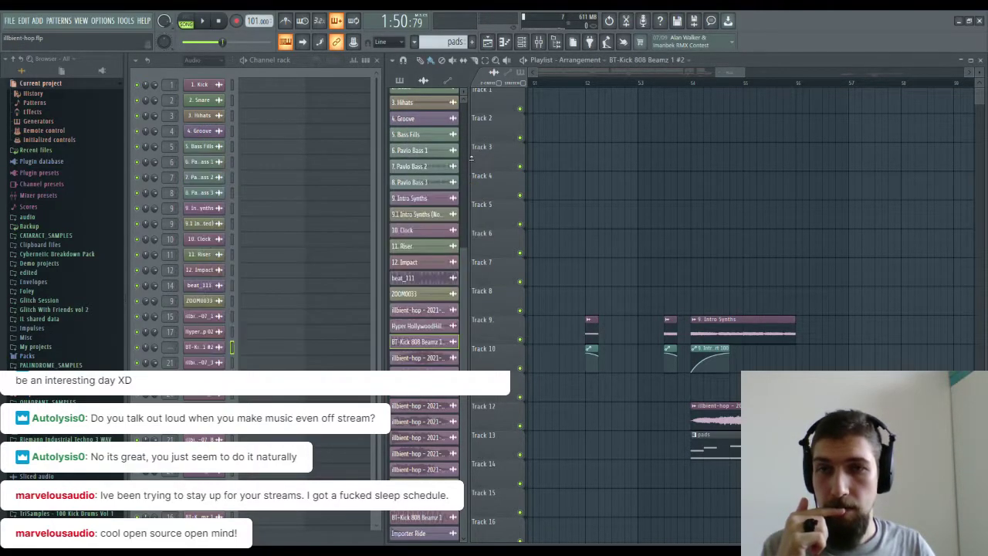
pyautogui.click(204, 348)
pyautogui.click(184, 338)
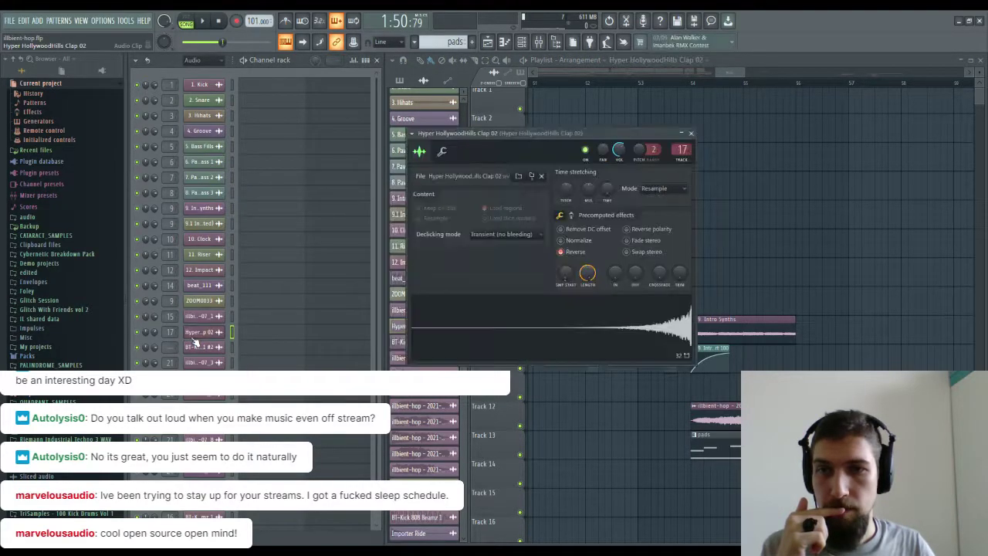
pyautogui.click(220, 24)
# Check the arrangement for BT-Kick 808 Beamz 1 #2 and remove that channel from the channel rack.
pyautogui.click(205, 347)
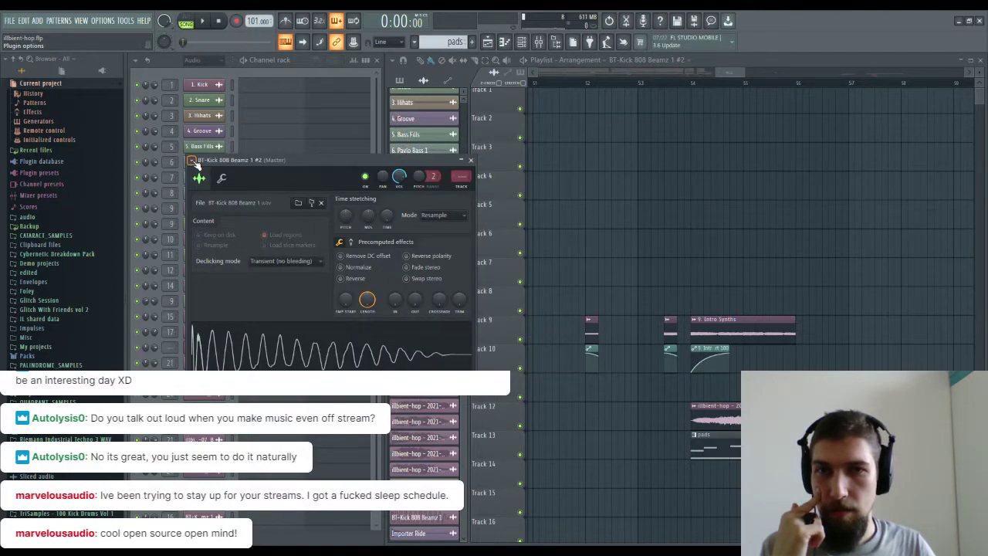
pyautogui.scroll(-5, 676, 89)
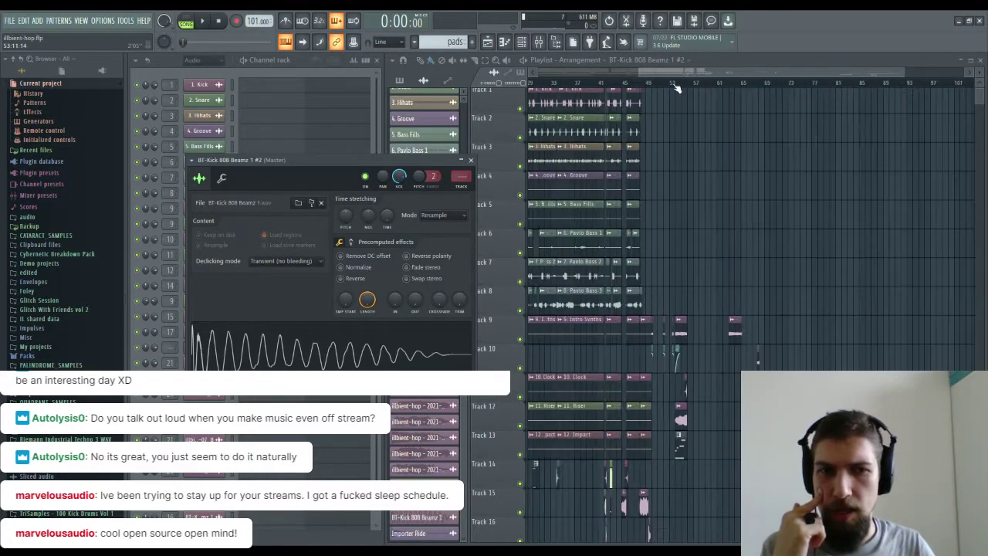
pyautogui.scroll(-3, 627, 204)
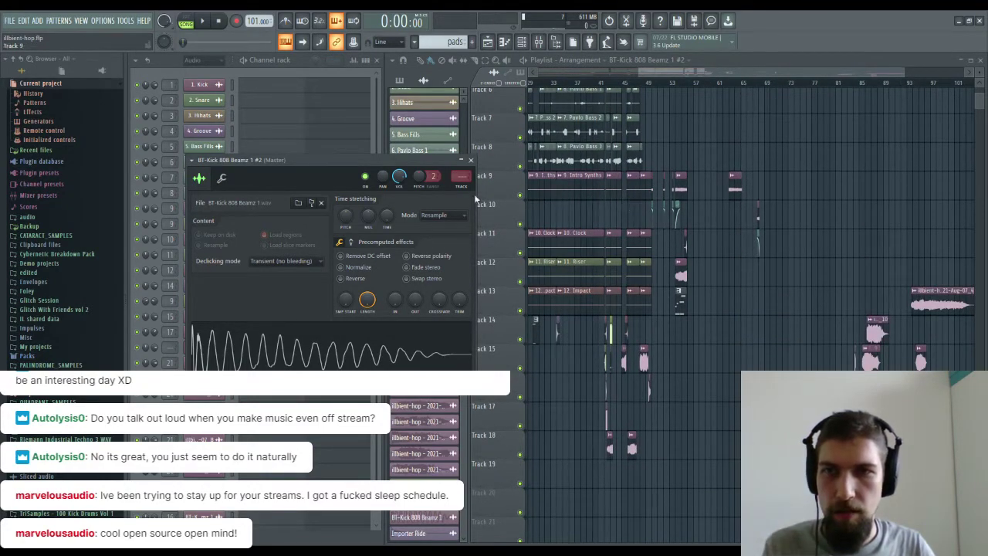
pyautogui.moveTo(293, 159); pyautogui.dragTo(405, 156)
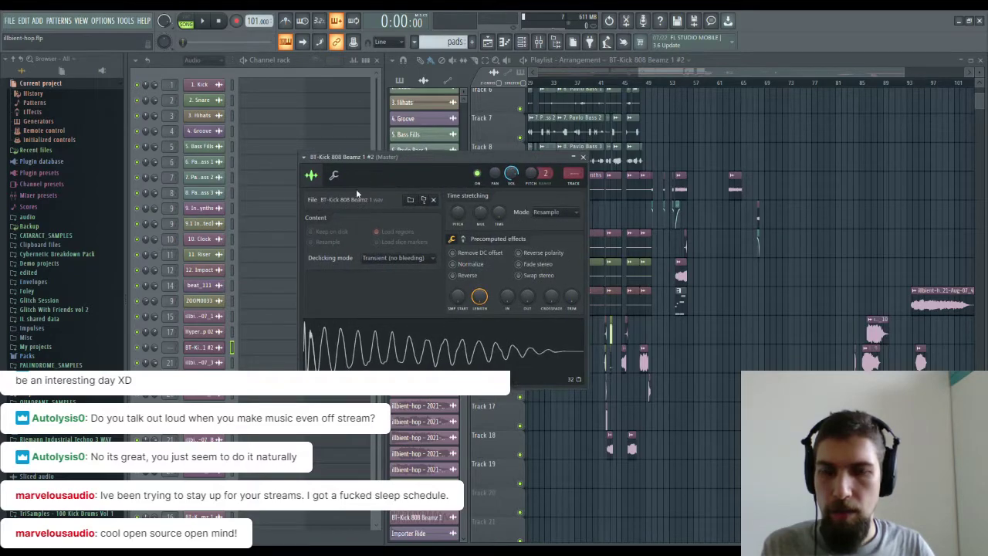
pyautogui.click(214, 354)
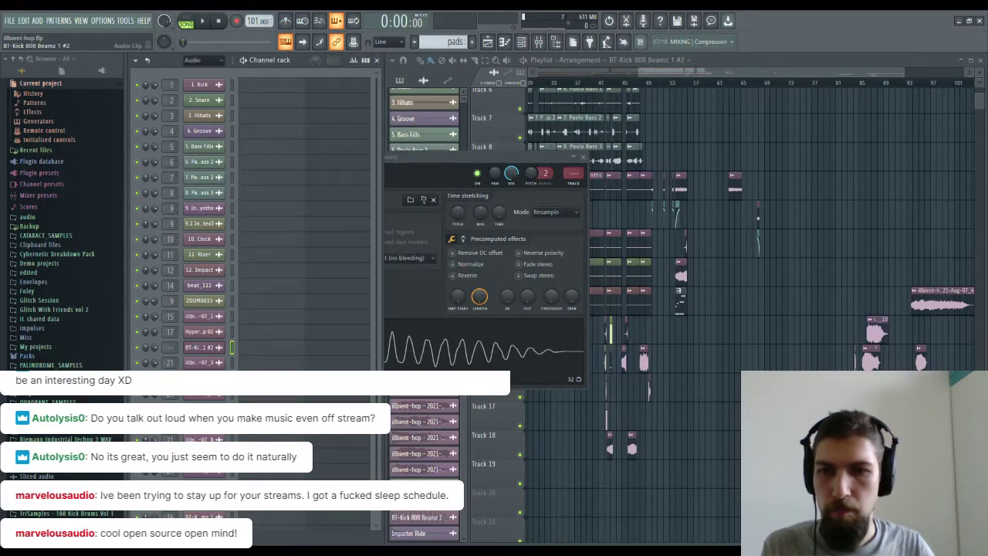
pyautogui.hotkey('ctrl', 'z')
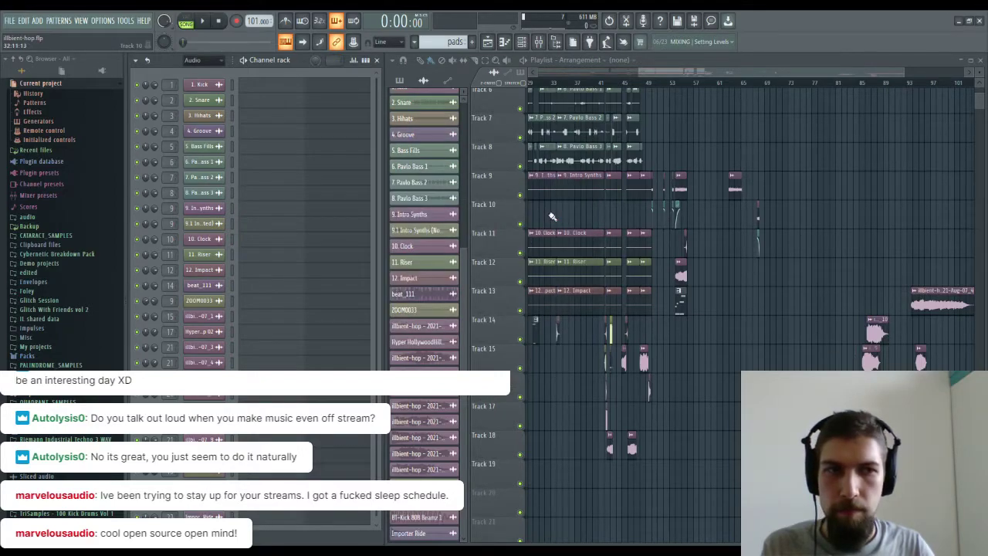
# Clone the reversed Hyper HollywoodHills Clap 02 channel used on track 11 at the end of bar 55.
pyautogui.moveTo(674, 367); pyautogui.dragTo(751, 316)
pyautogui.moveTo(749, 293); pyautogui.dragTo(681, 340)
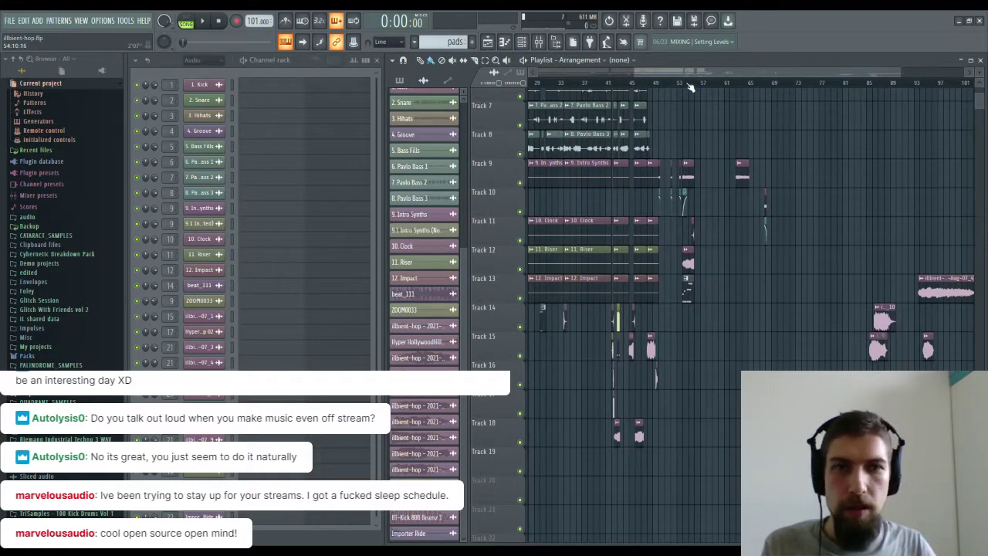
pyautogui.scroll(5, 691, 87)
pyautogui.doubleClick(736, 235)
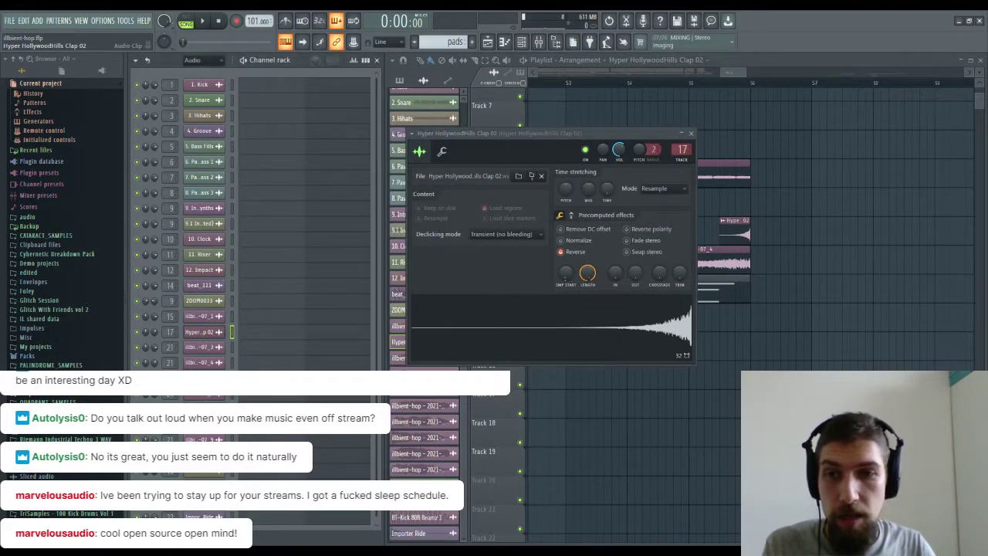
pyautogui.click(446, 449)
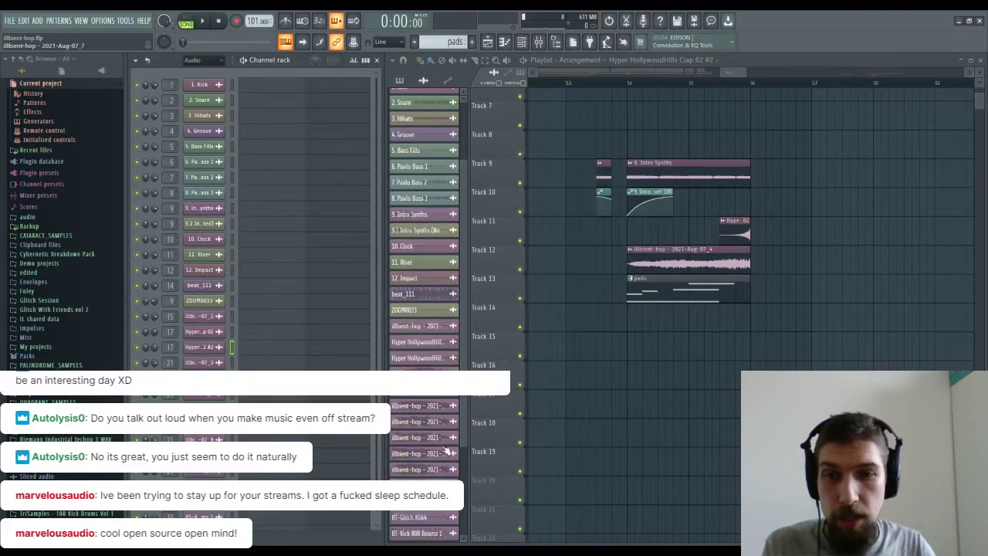
pyautogui.click(209, 349)
pyautogui.click(209, 349)
# Replace the original clap clip on track 11 with the cloned one and stretch it across bars 54 and 55.
pyautogui.click(676, 331)
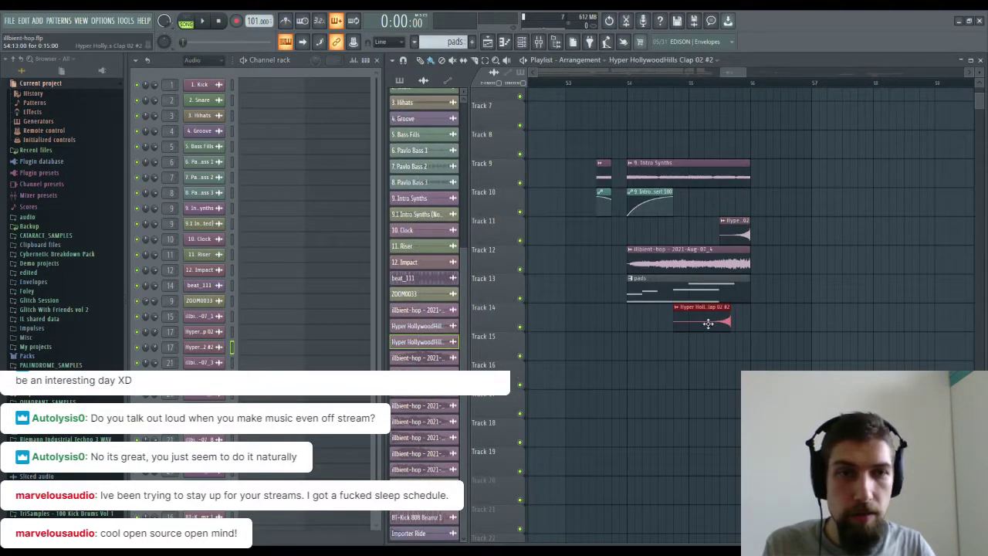
pyautogui.moveTo(686, 322); pyautogui.dragTo(704, 322)
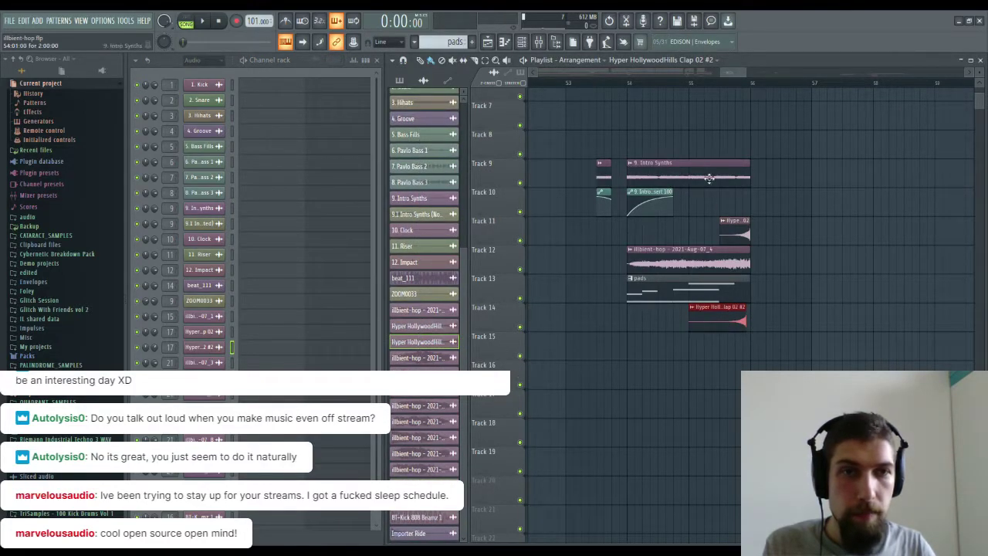
pyautogui.scroll(3, 748, 91)
pyautogui.moveTo(713, 326); pyautogui.dragTo(727, 326)
pyautogui.moveTo(557, 316); pyautogui.dragTo(683, 230)
pyautogui.rightClick(679, 231)
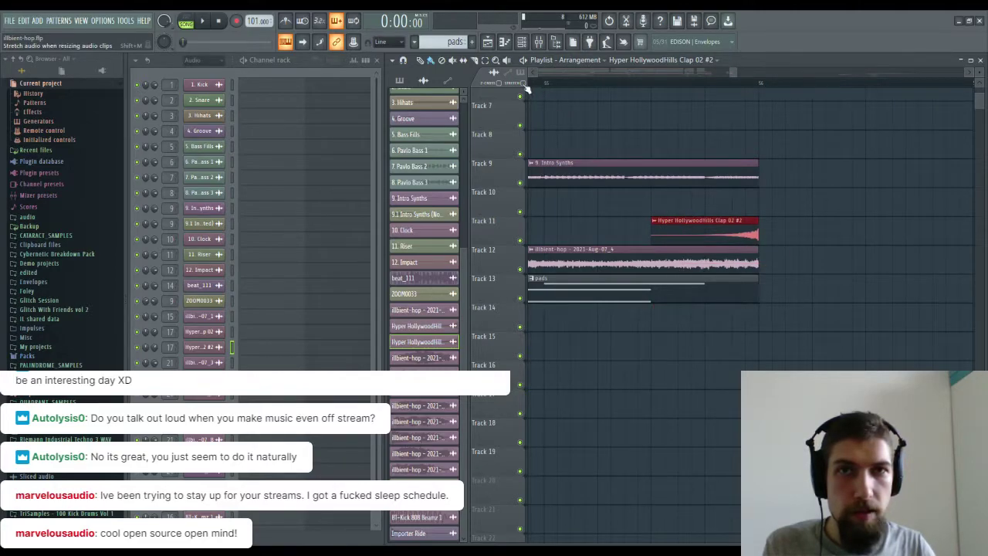
pyautogui.moveTo(648, 229); pyautogui.dragTo(608, 232)
# Play the ending from bar 50 to hear the stretched reverse clap, and stop after bar 56.
pyautogui.scroll(-5, 680, 81)
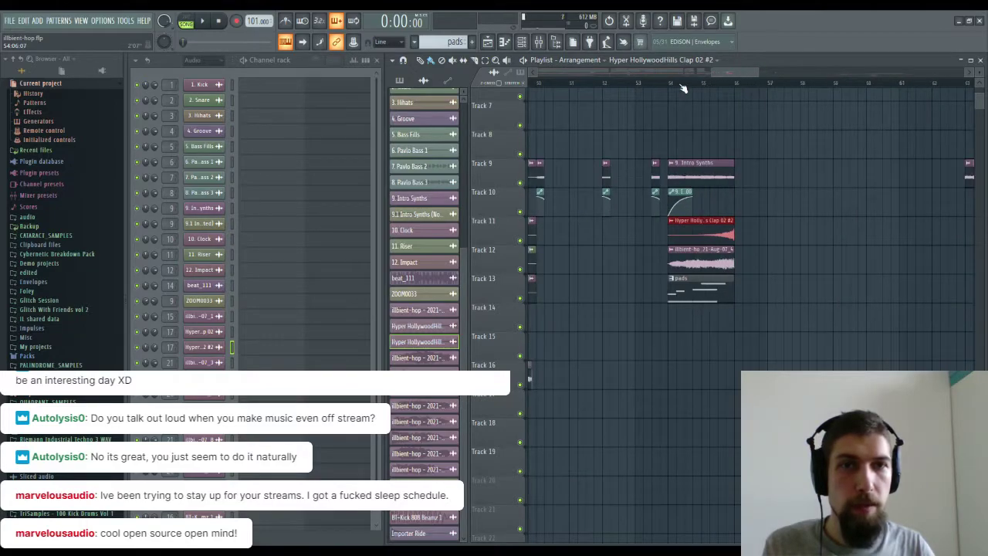
pyautogui.click(542, 86)
pyautogui.press('space')
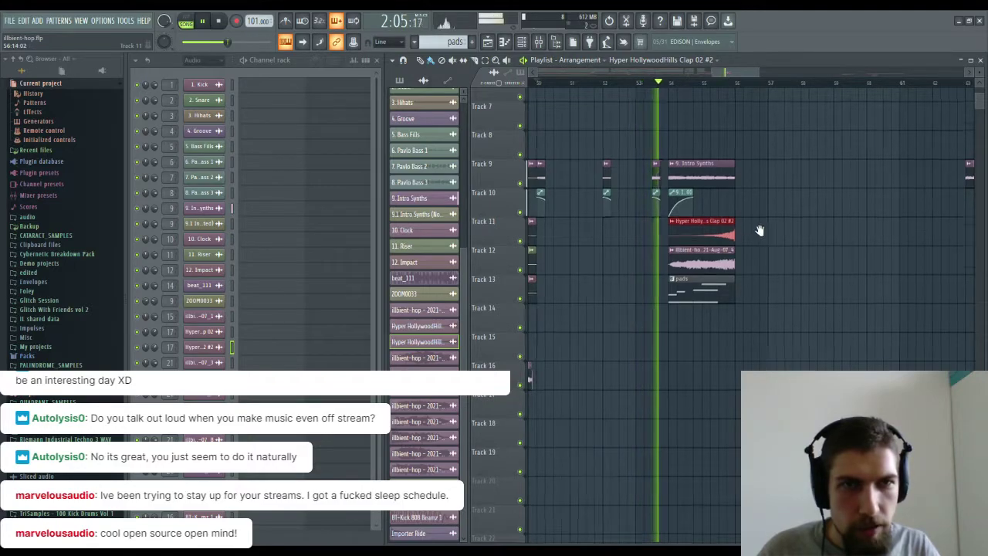
pyautogui.scroll(2, 703, 300)
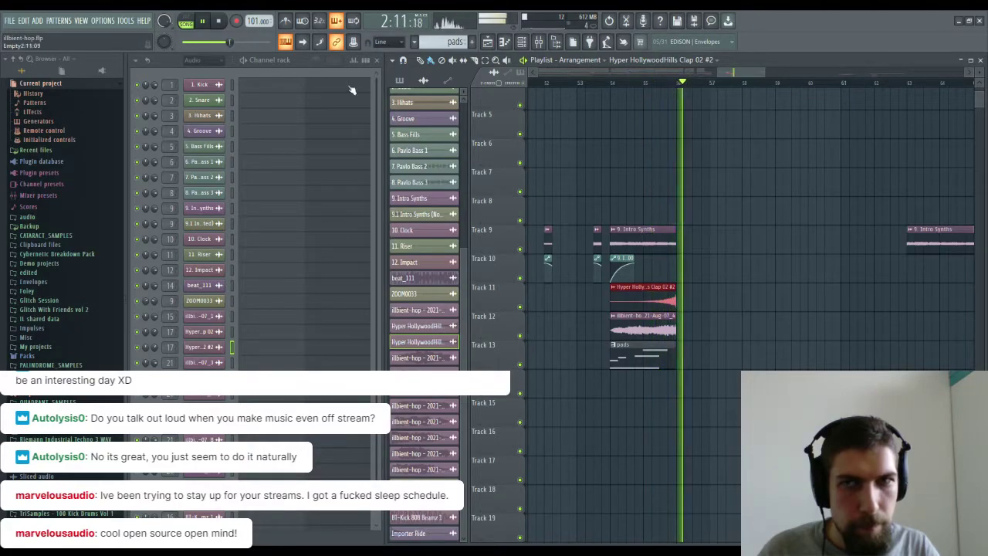
pyautogui.click(219, 21)
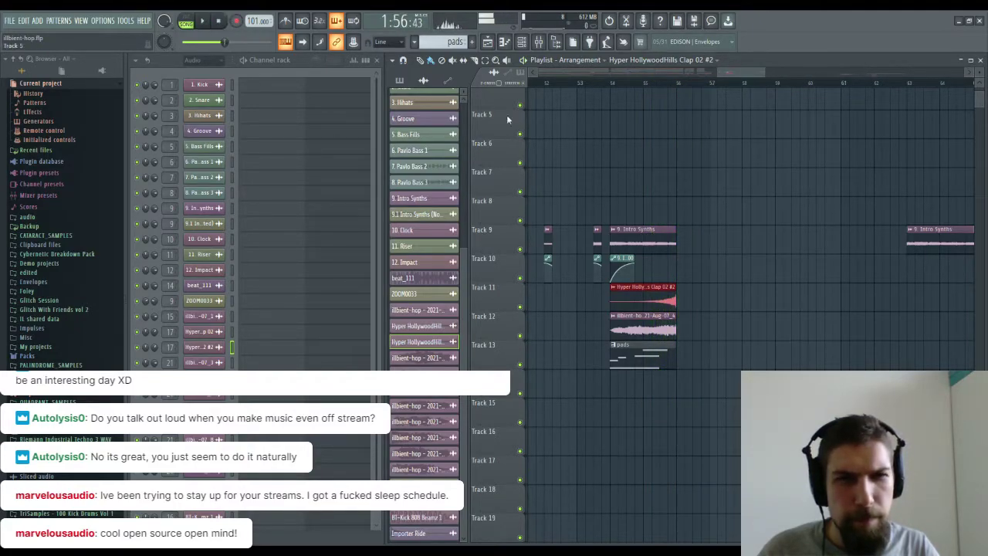
# Check the Intro Synths sample settings and shorten the track 9 clip at bar 54 by about a quarter bar at its end.
pyautogui.click(669, 243)
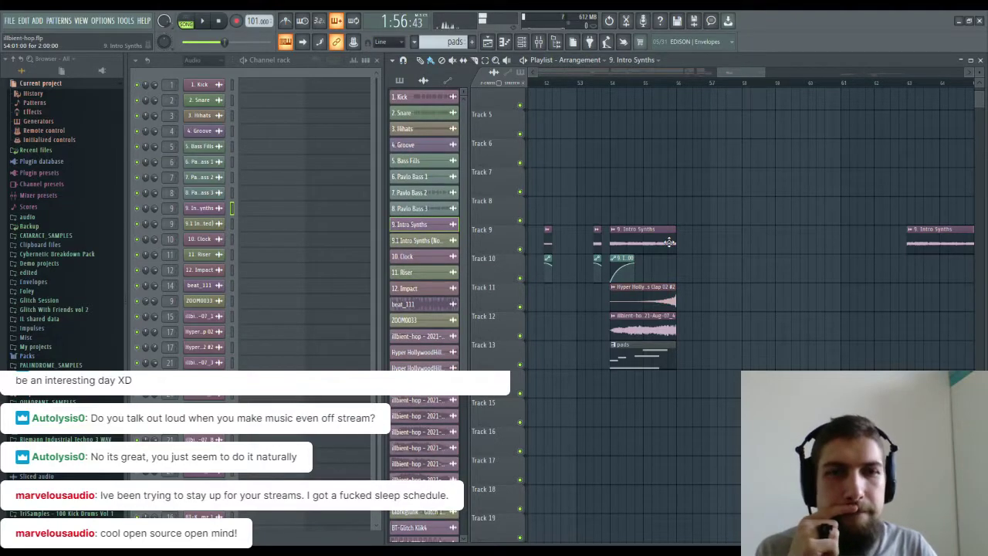
pyautogui.doubleClick(668, 244)
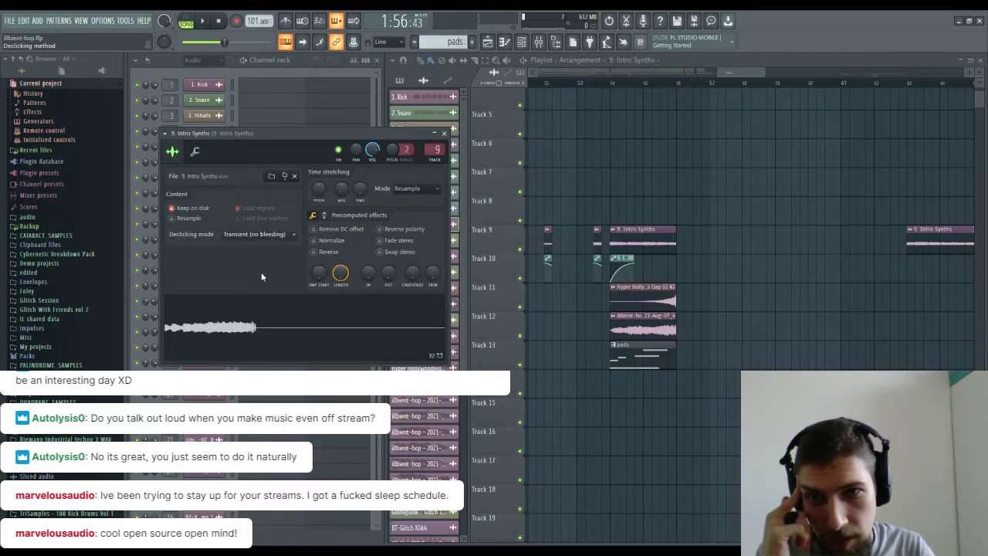
pyautogui.click(444, 132)
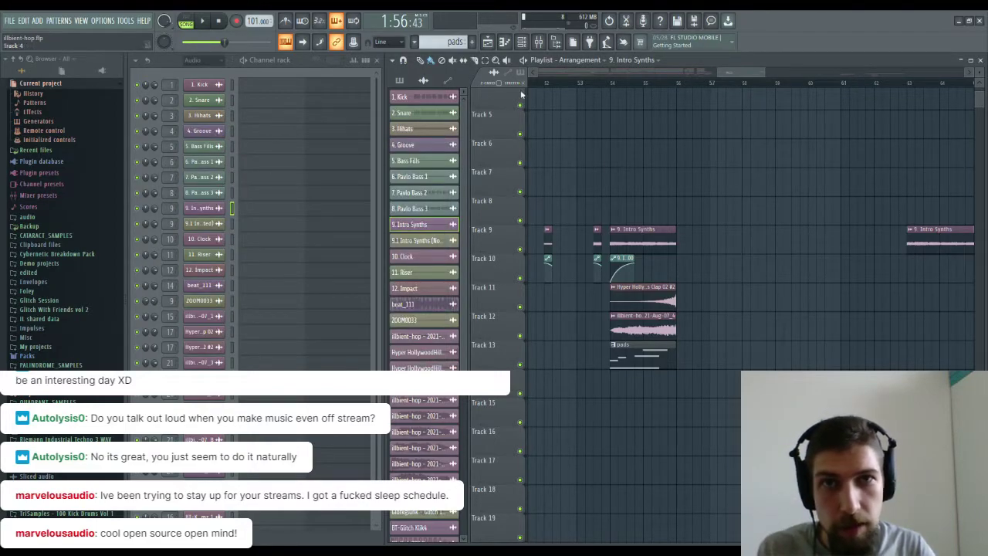
pyautogui.keyDown('alt'); pyautogui.rightClick(639, 245); pyautogui.keyUp('alt')
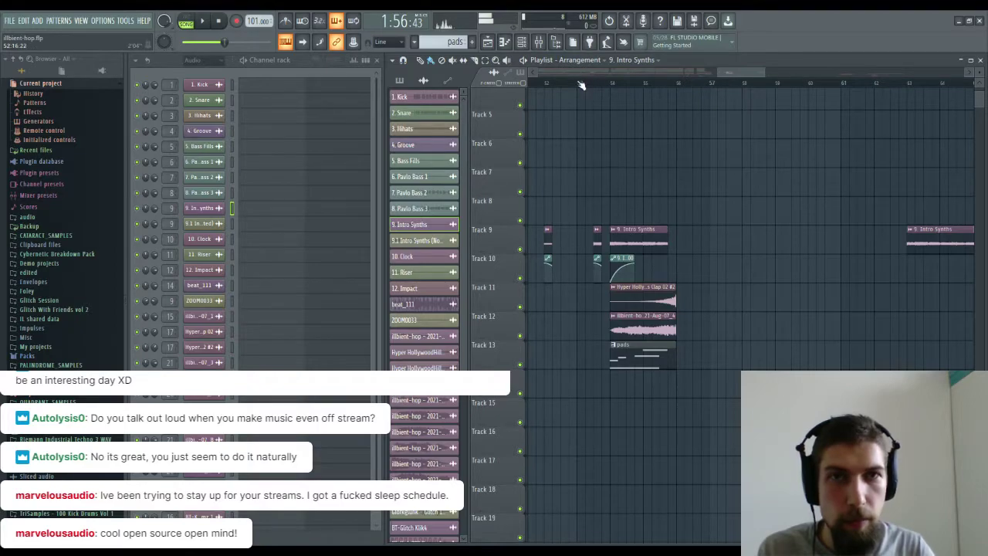
# Play the ending from bar 50 with the shortened Intro Synths clip and stop around bar 58.
pyautogui.scroll(-4, 582, 85)
pyautogui.press('space')
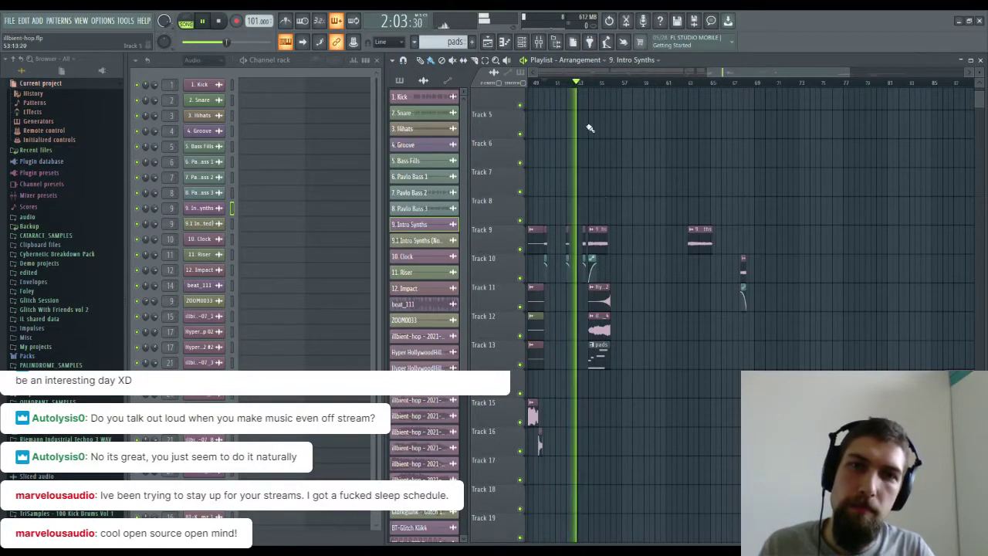
pyautogui.scroll(2, 574, 90)
pyautogui.scroll(1, 575, 90)
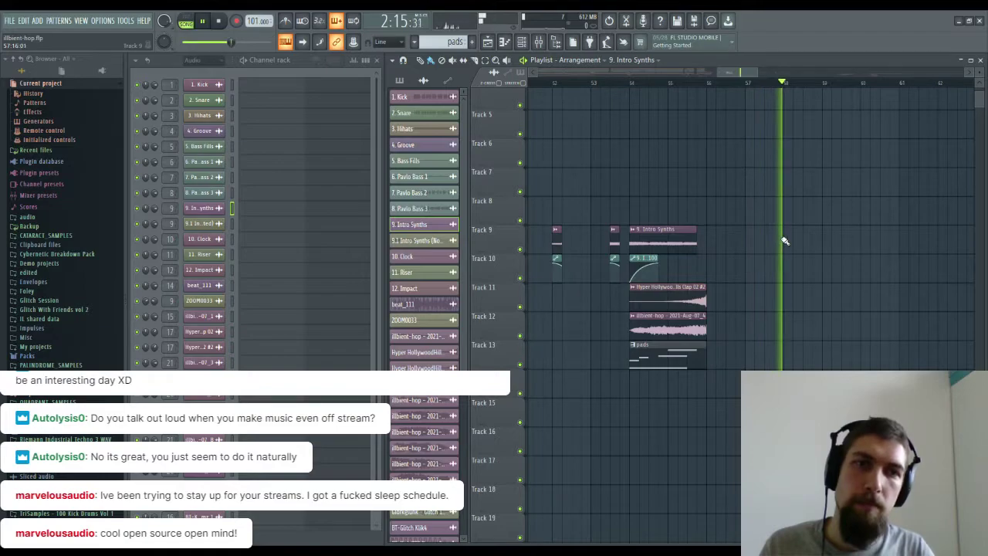
pyautogui.press('space')
pyautogui.click(785, 82)
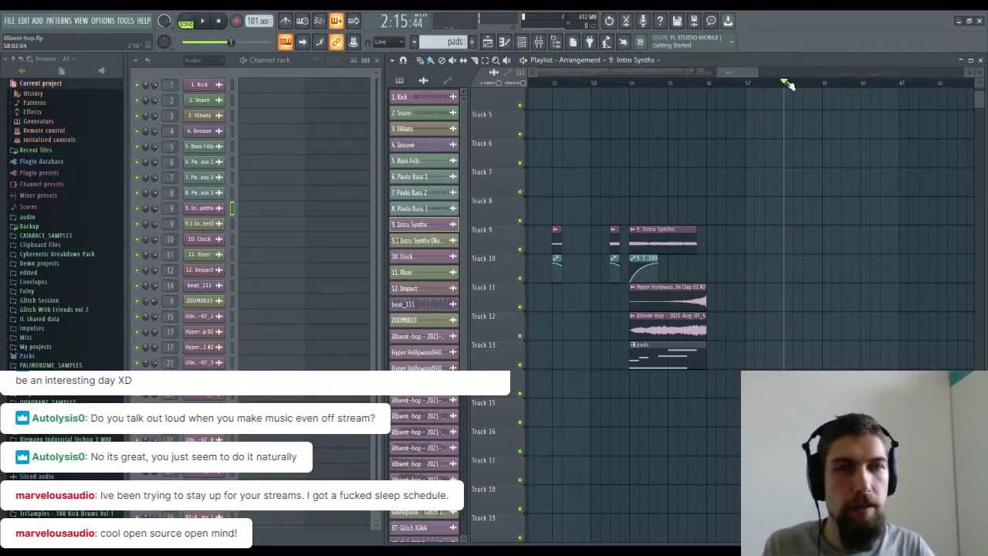
pyautogui.scroll(-2, 787, 83)
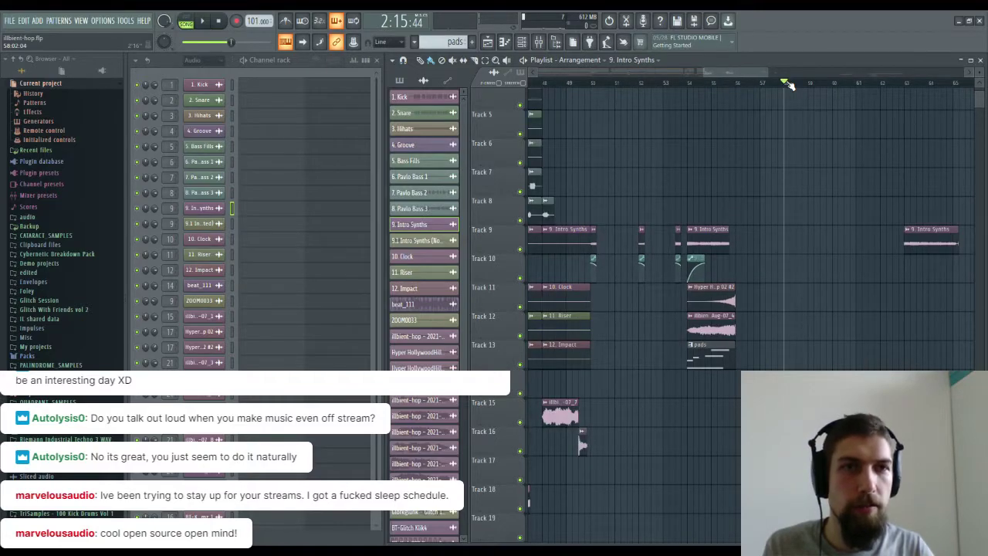
# Move the spare Intro Synths clip to bar 65 and duplicate the bar 50 to 55 ending clips on tracks 9 to 13 starting at bar 58.
pyautogui.moveTo(920, 248); pyautogui.dragTo(969, 248)
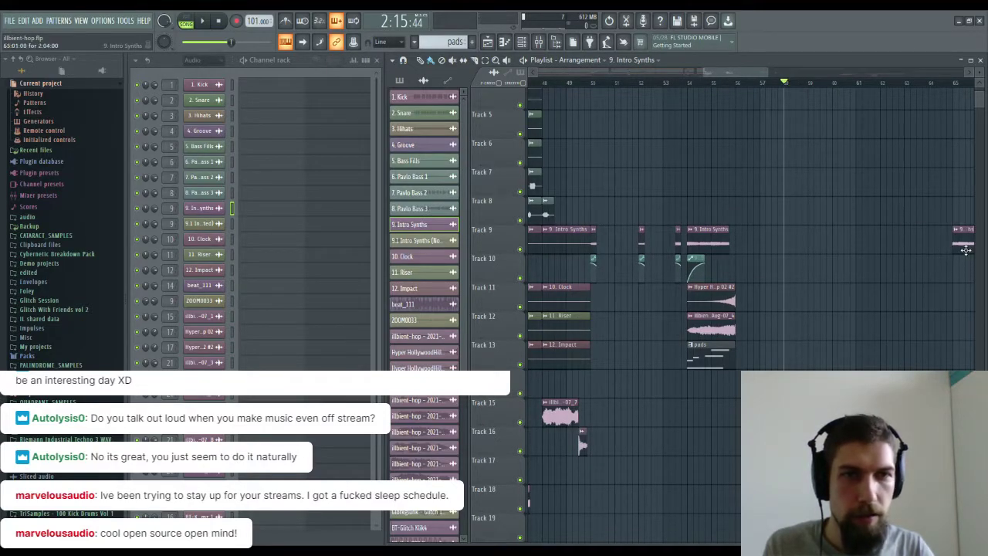
pyautogui.moveTo(774, 428); pyautogui.dragTo(593, 197)
pyautogui.hotkey('ctrl', 'v')
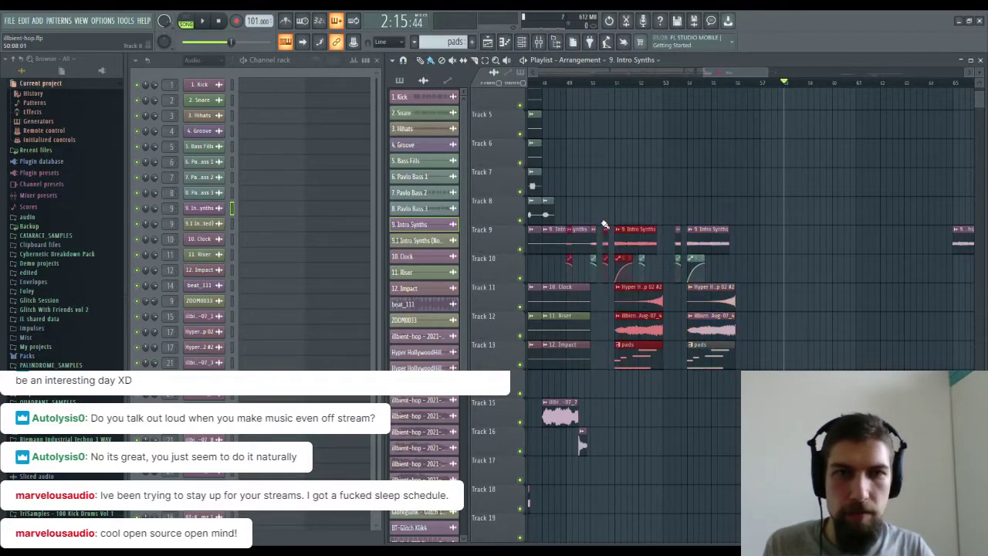
pyautogui.moveTo(626, 231); pyautogui.dragTo(897, 248)
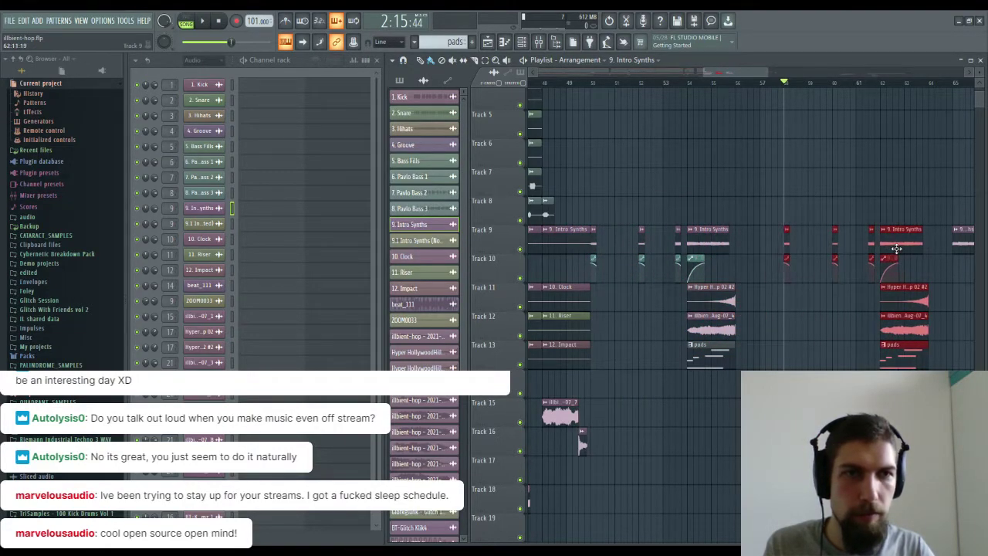
pyautogui.scroll(-4, 787, 85)
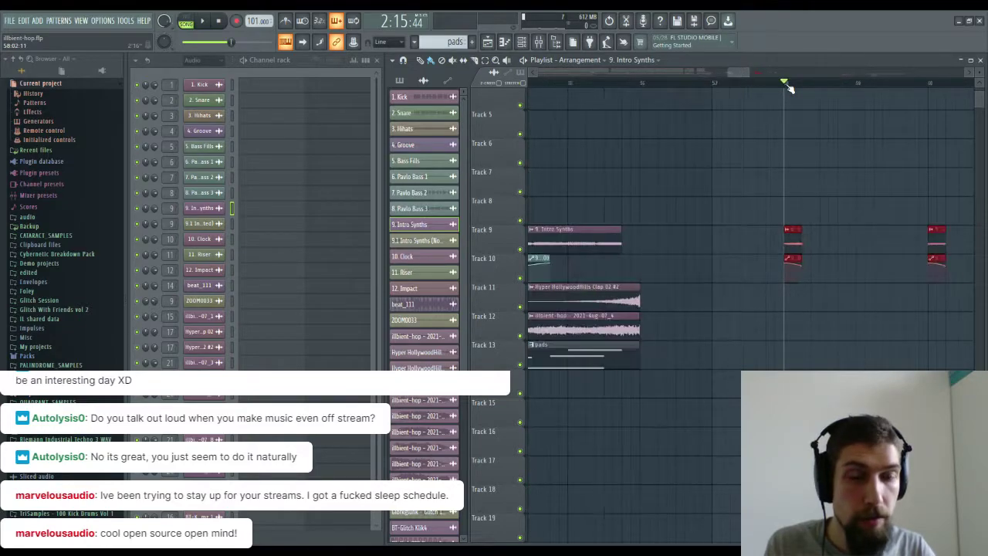
# Select the spare Intro Synths clip on track 9 with the small spare clips on tracks 10 and 11, and move the group to start at bar 67.
pyautogui.scroll(-3, 895, 317)
pyautogui.moveTo(864, 332); pyautogui.dragTo(879, 239)
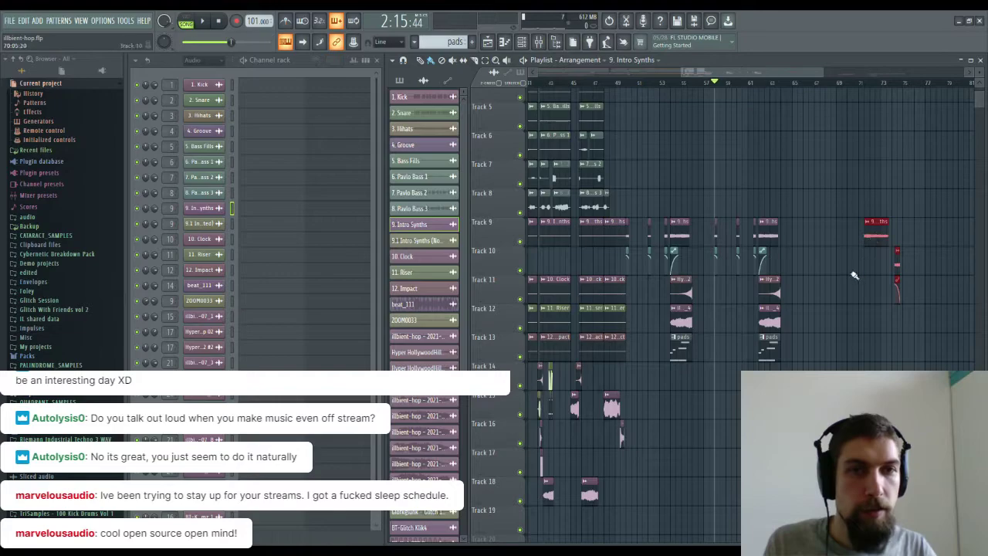
pyautogui.scroll(-3, 822, 91)
pyautogui.scroll(-2, 823, 89)
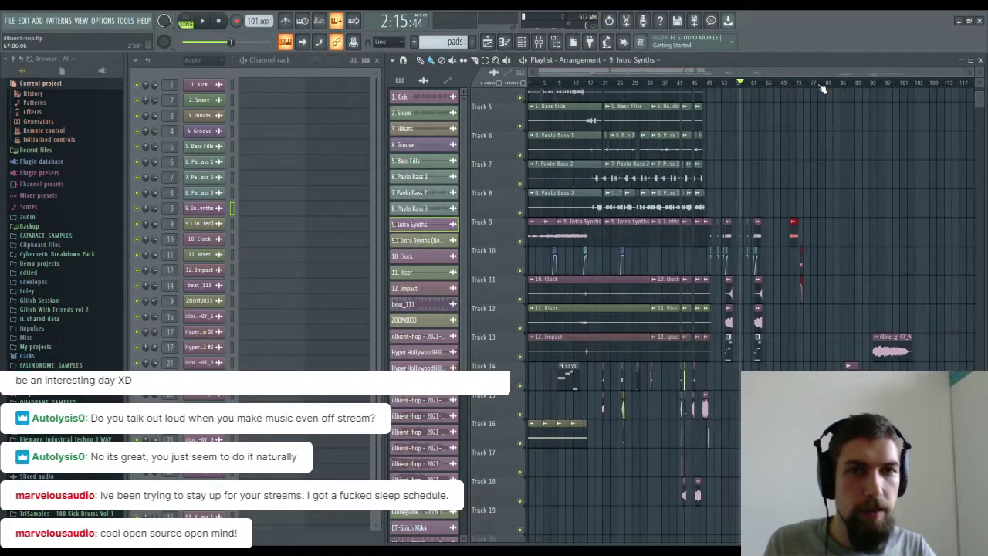
pyautogui.moveTo(823, 318)
pyautogui.mouseDown()
pyautogui.moveTo(792, 230)
pyautogui.moveTo(782, 227)
pyautogui.mouseUp()
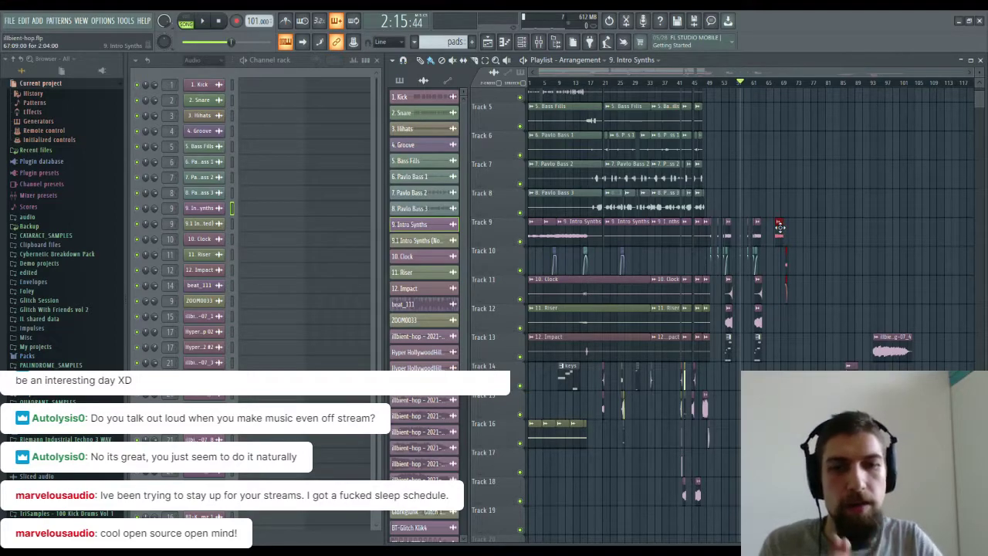